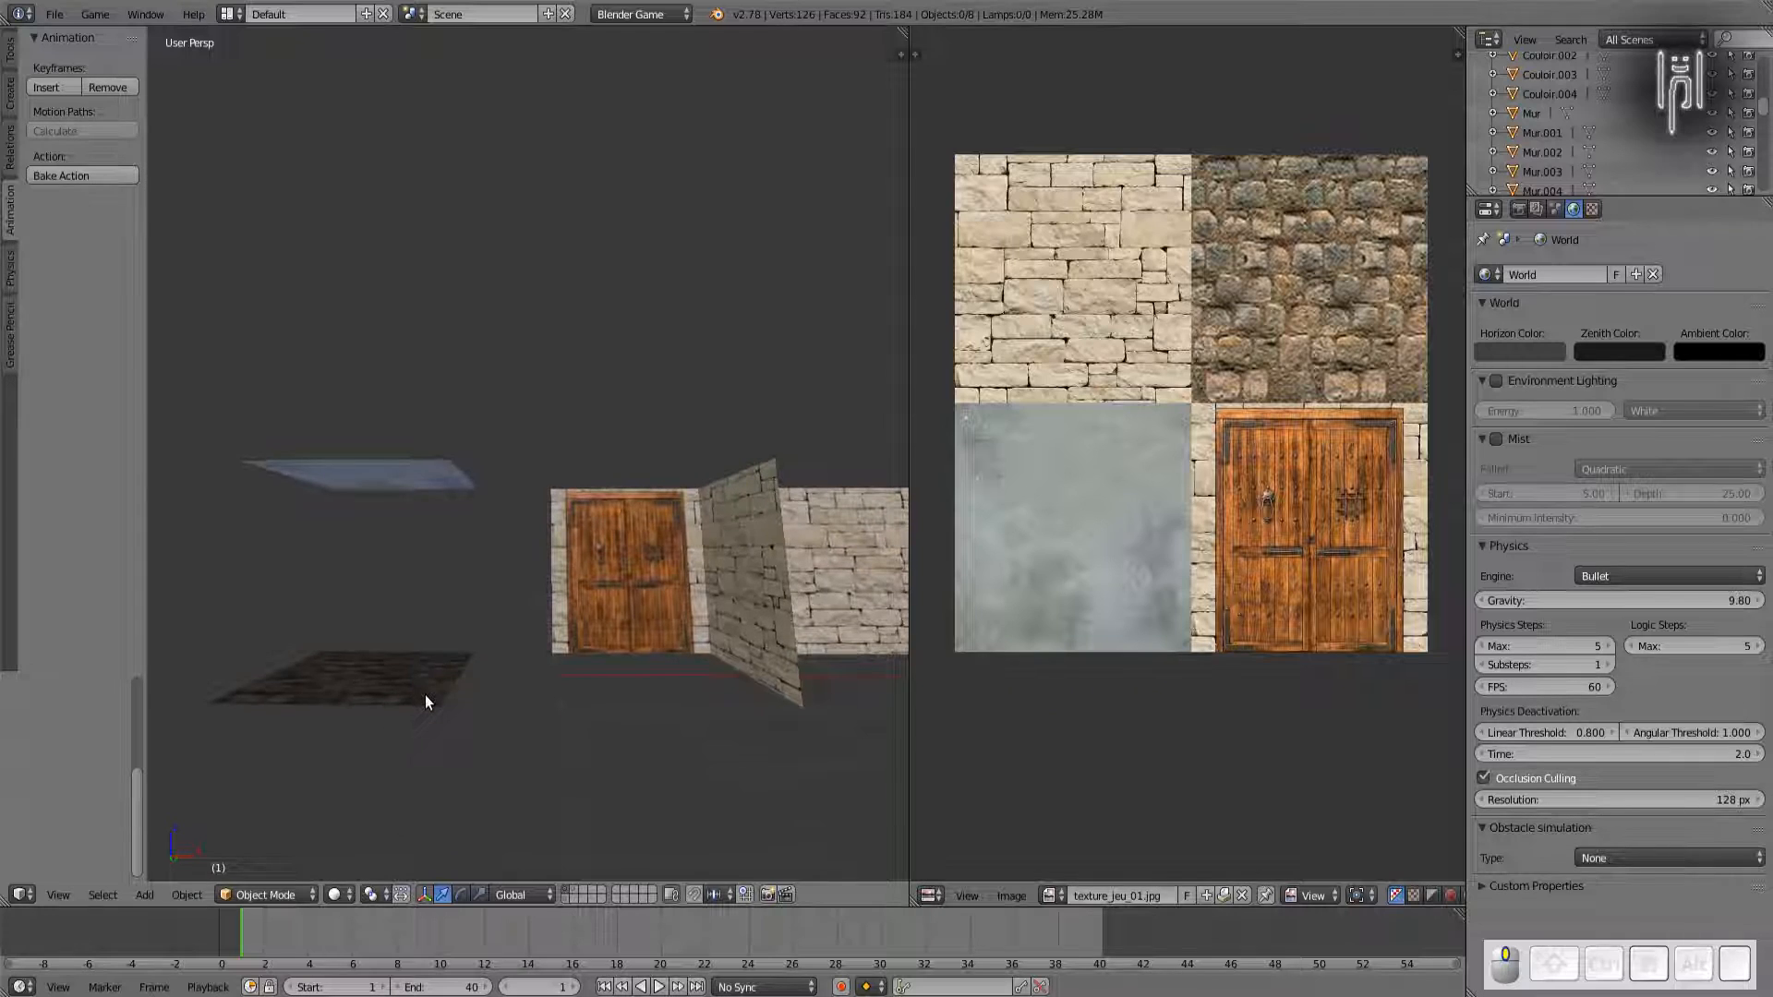
Step: Examine the separate textured wall pieces and the wooden double door with its stone frame up close
{"action": "middle_click_drag", "start_coordinate": [799, 725], "coordinate": [477, 724], "text": "shift"}
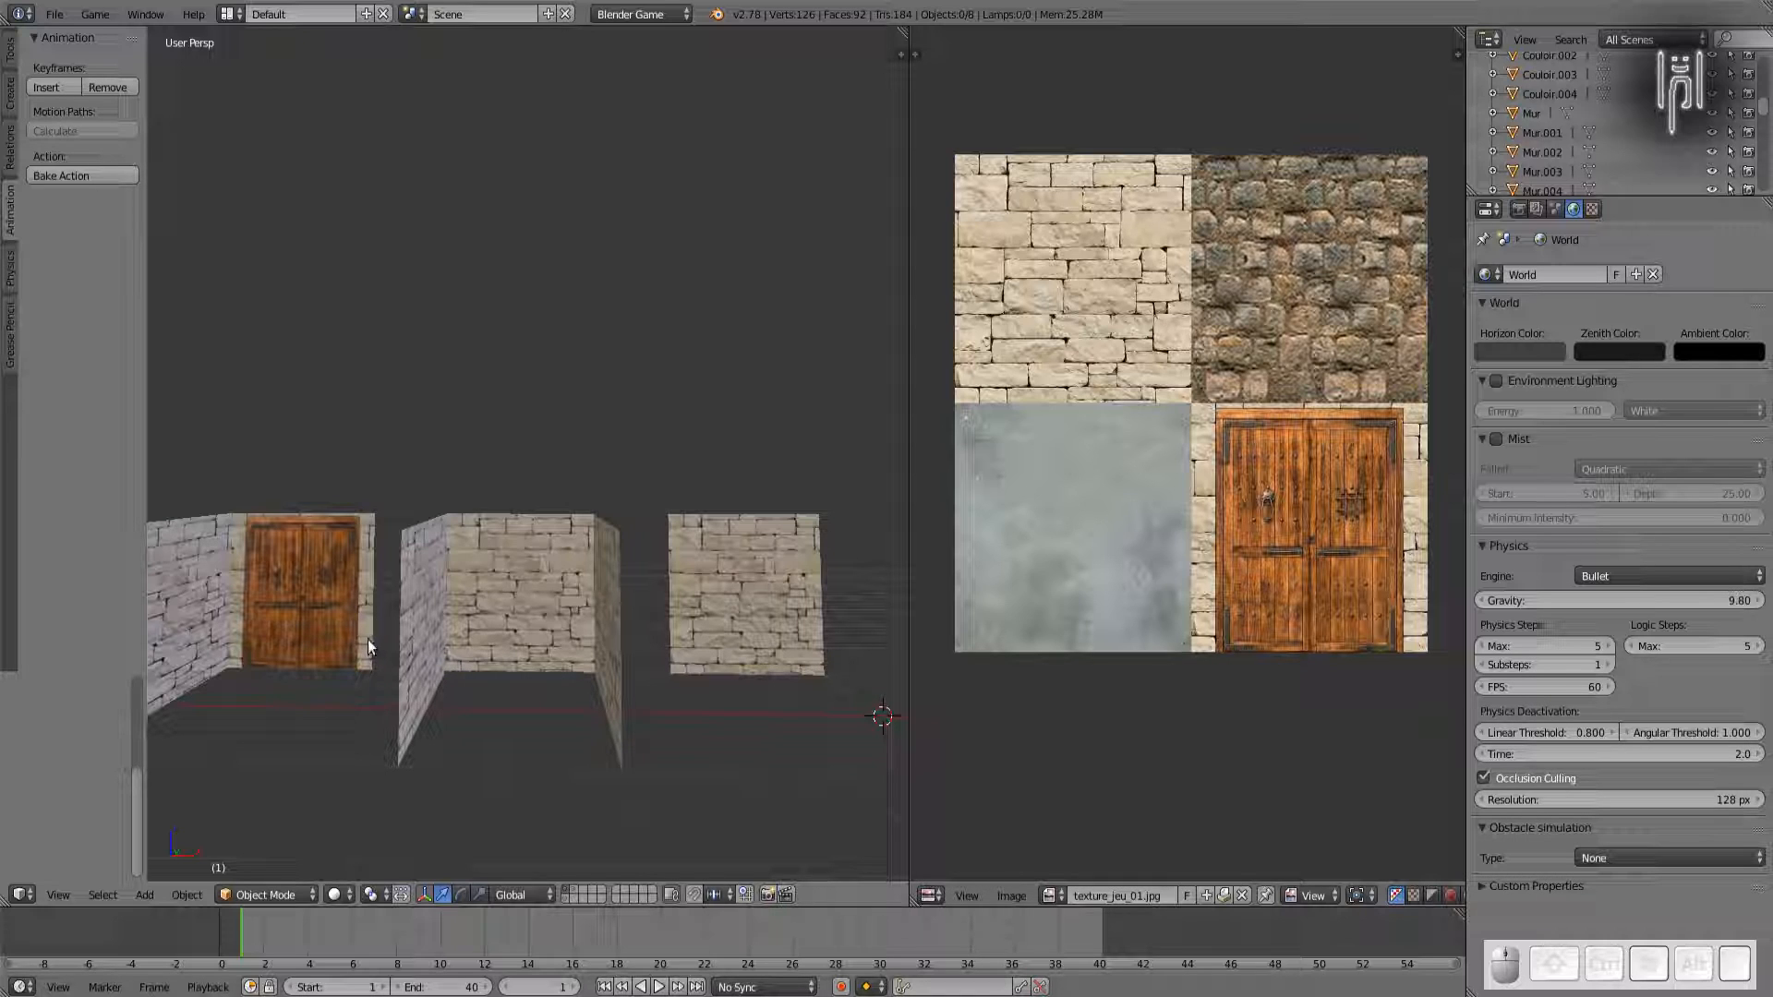
{"action": "scroll", "coordinate": [515, 657], "scroll_direction": "up", "scroll_amount": 2}
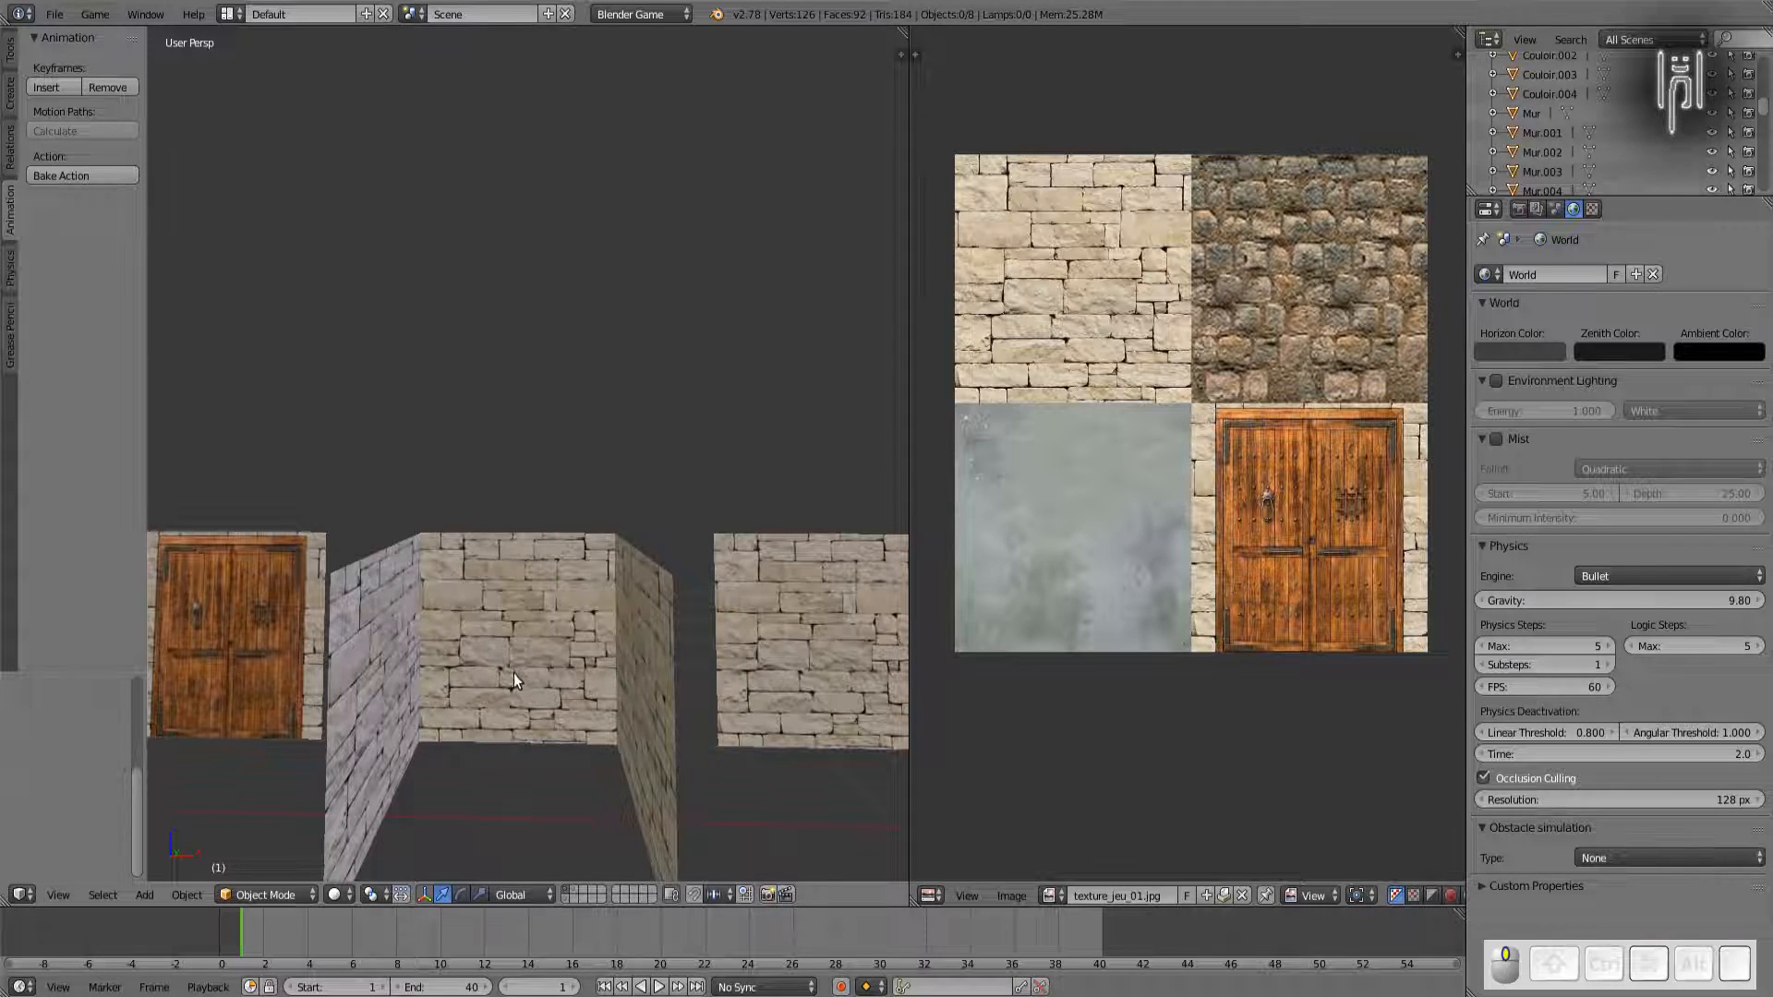
{"action": "scroll", "coordinate": [513, 673], "scroll_direction": "up", "scroll_amount": 3}
{"action": "middle_click_drag", "start_coordinate": [479, 655], "coordinate": [431, 601]}
{"action": "middle_click_drag", "start_coordinate": [550, 634], "coordinate": [734, 677]}
{"action": "scroll", "coordinate": [655, 534], "scroll_direction": "up", "scroll_amount": 6}
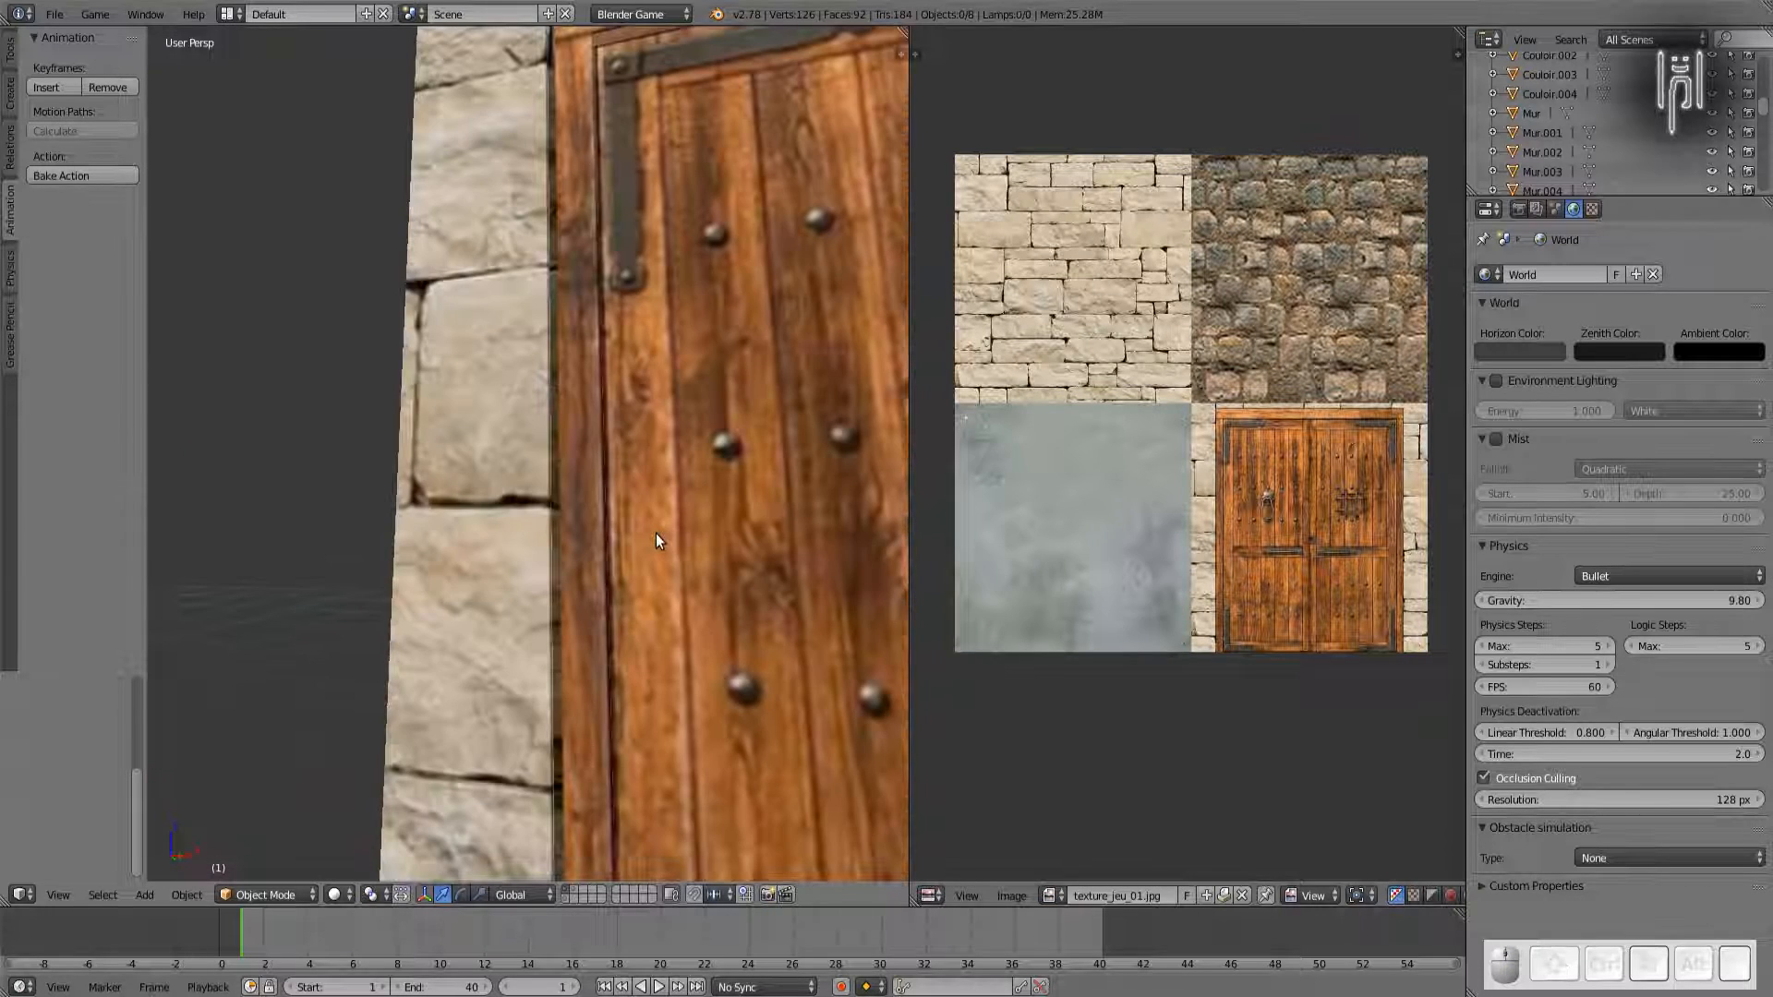
{"action": "middle_click_drag", "start_coordinate": [653, 542], "coordinate": [711, 633]}
{"action": "scroll", "coordinate": [670, 573], "scroll_direction": "down", "scroll_amount": 5}
{"action": "scroll", "coordinate": [711, 634], "scroll_direction": "up", "scroll_amount": 3}
{"action": "middle_click_drag", "start_coordinate": [816, 743], "coordinate": [698, 663]}
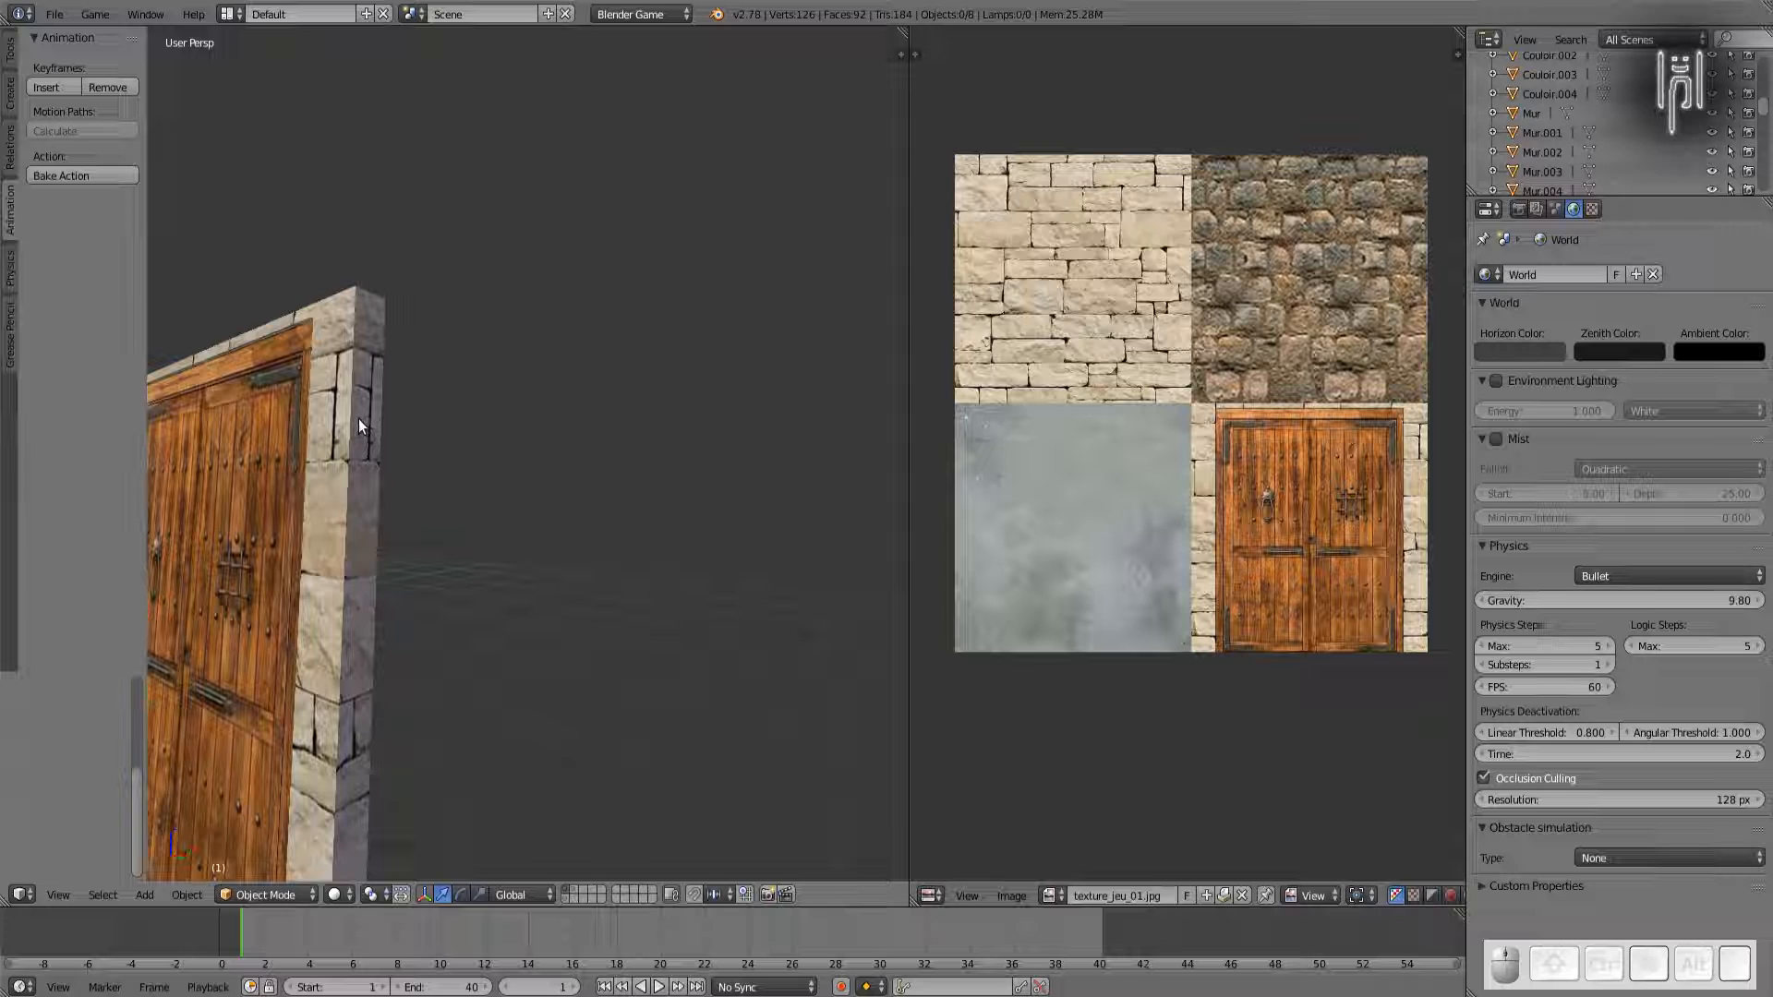
Step: Mirror the UVs of the door frame's outer side face along the X axis
{"action": "right_click", "coordinate": [358, 473]}
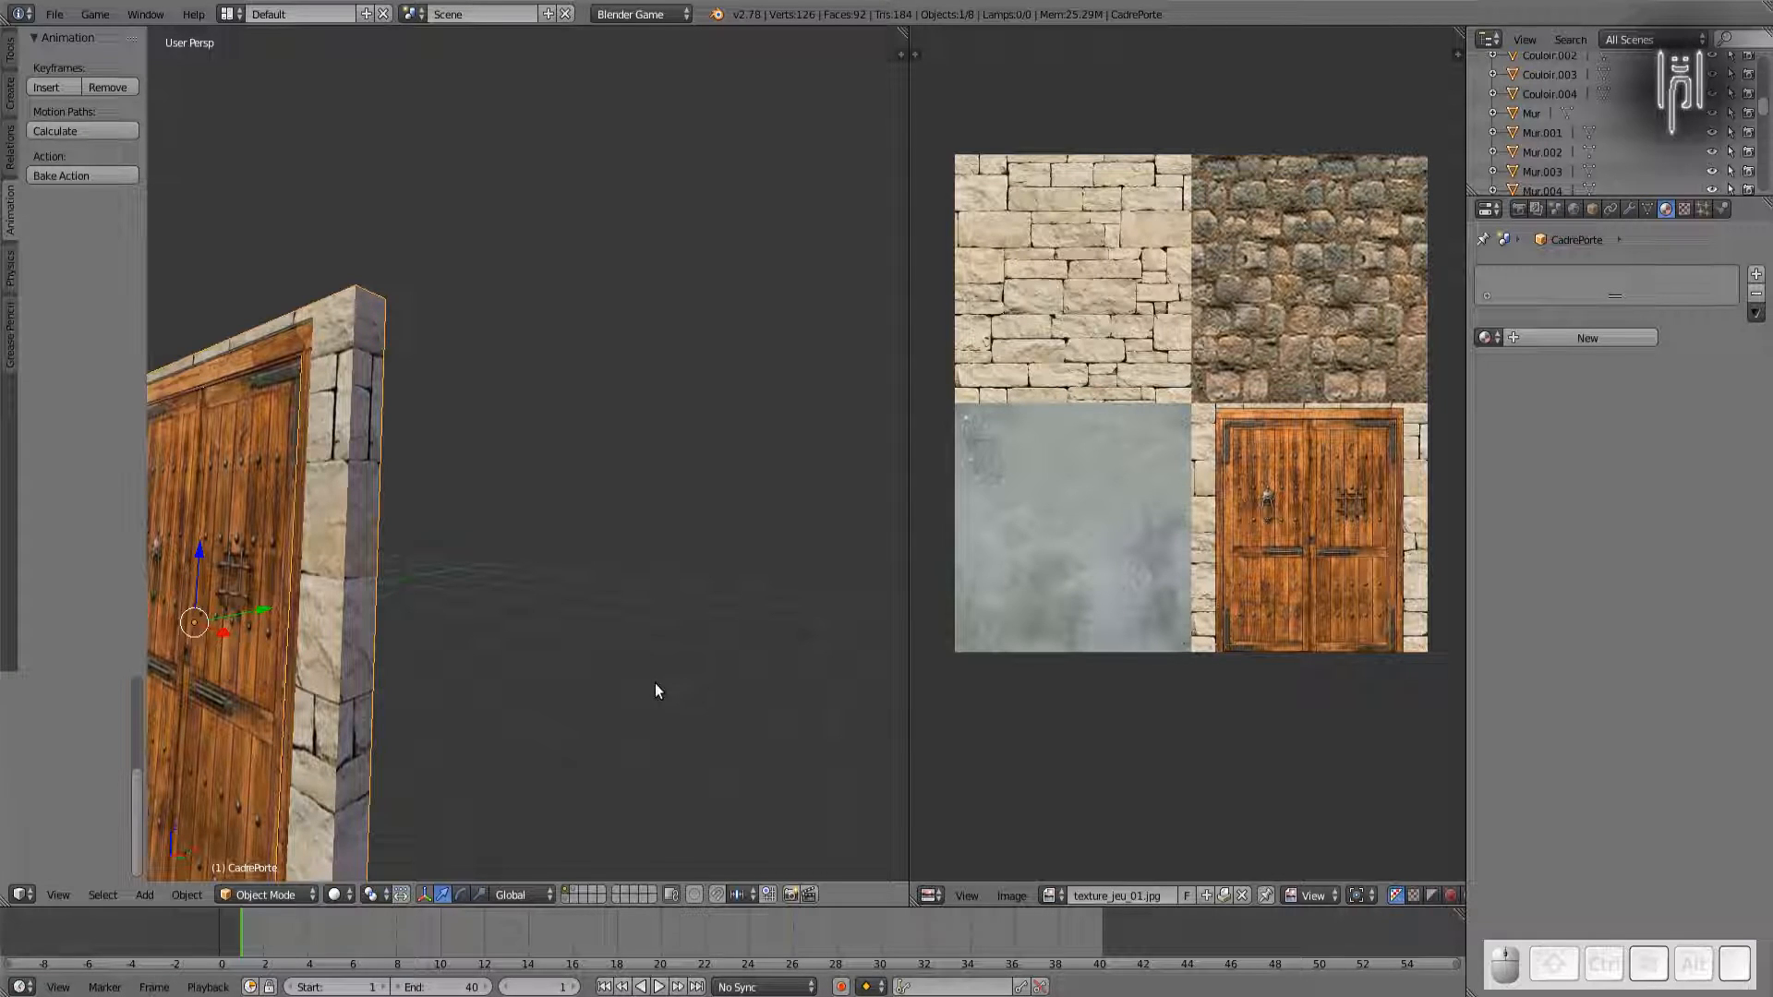
{"action": "key", "text": "Tab"}
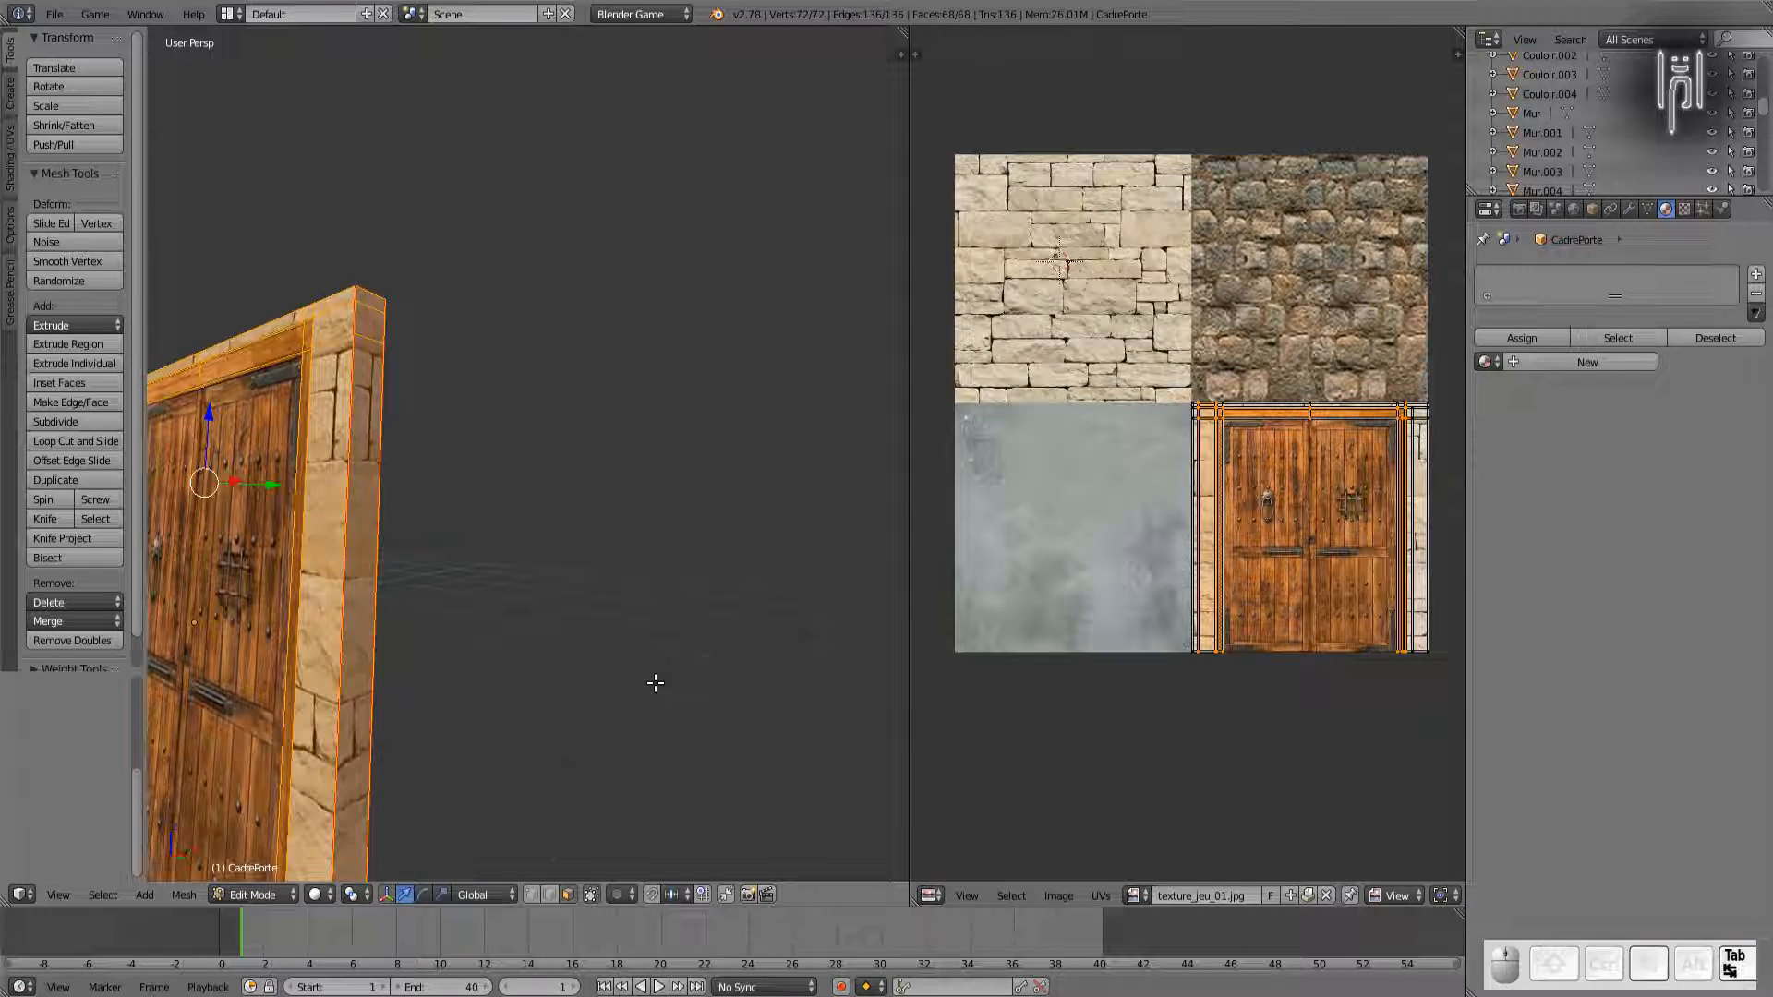
{"action": "right_click", "coordinate": [358, 612]}
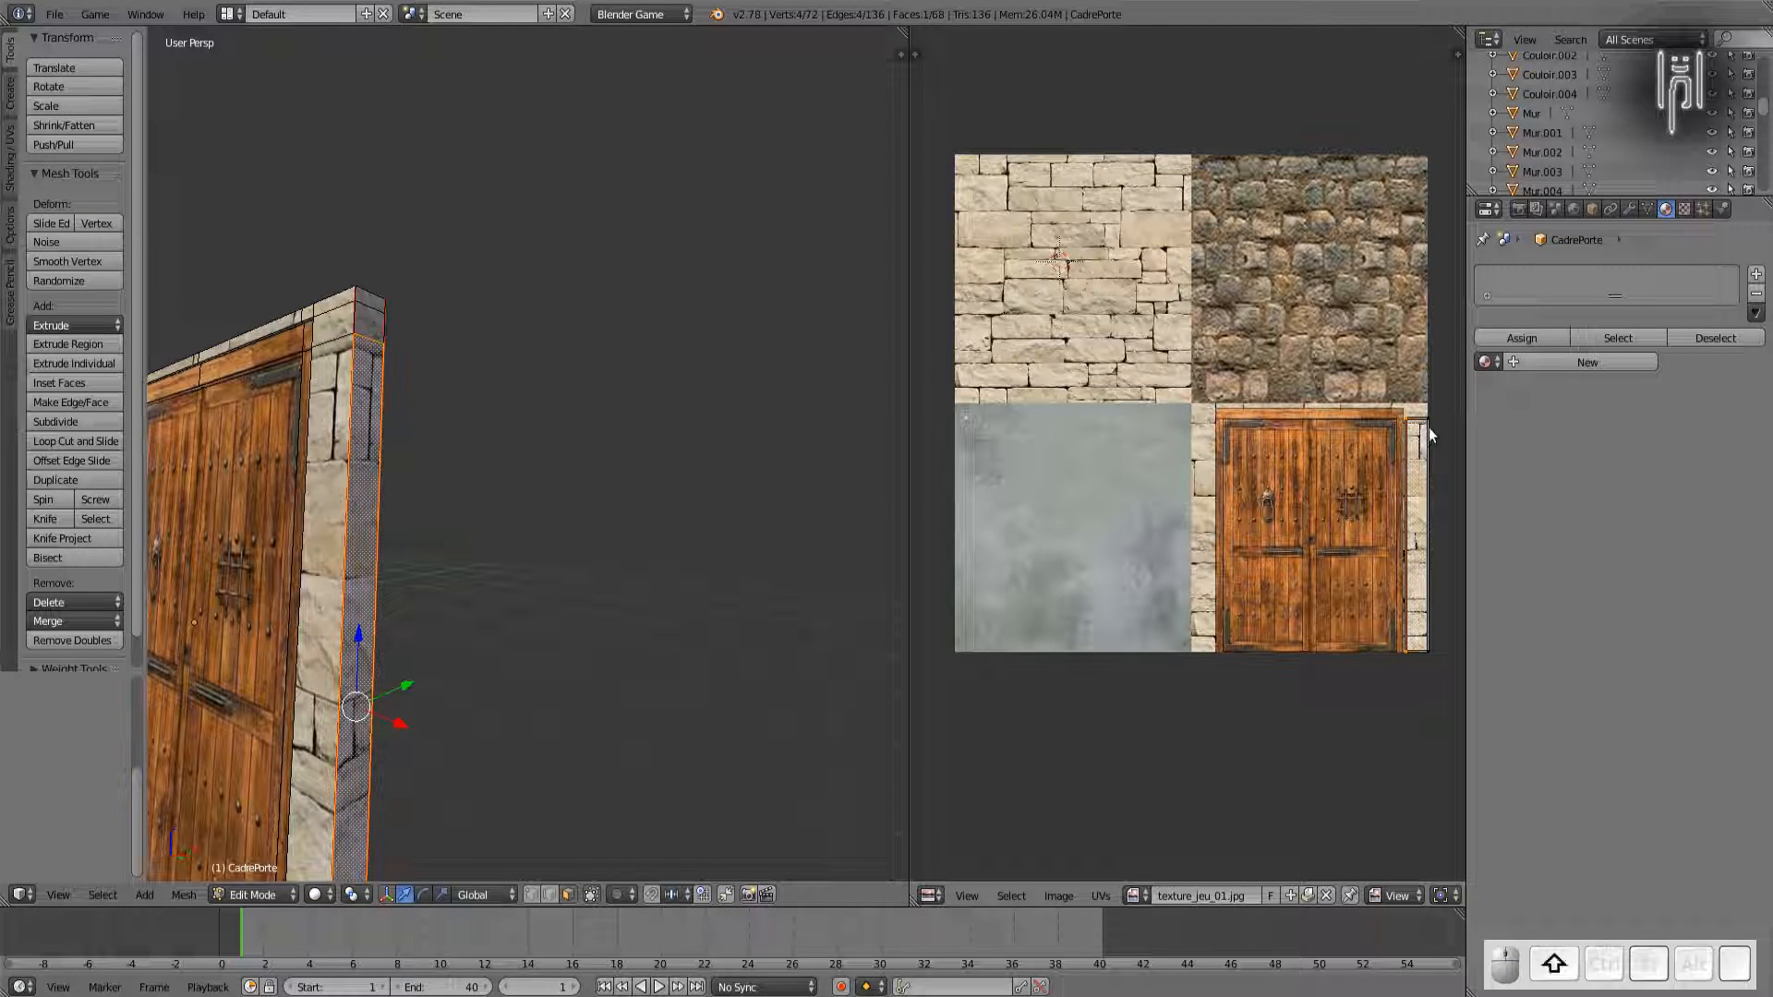
{"action": "right_click", "coordinate": [1436, 650], "text": "shift"}
{"action": "key", "text": "ctrl+m"}
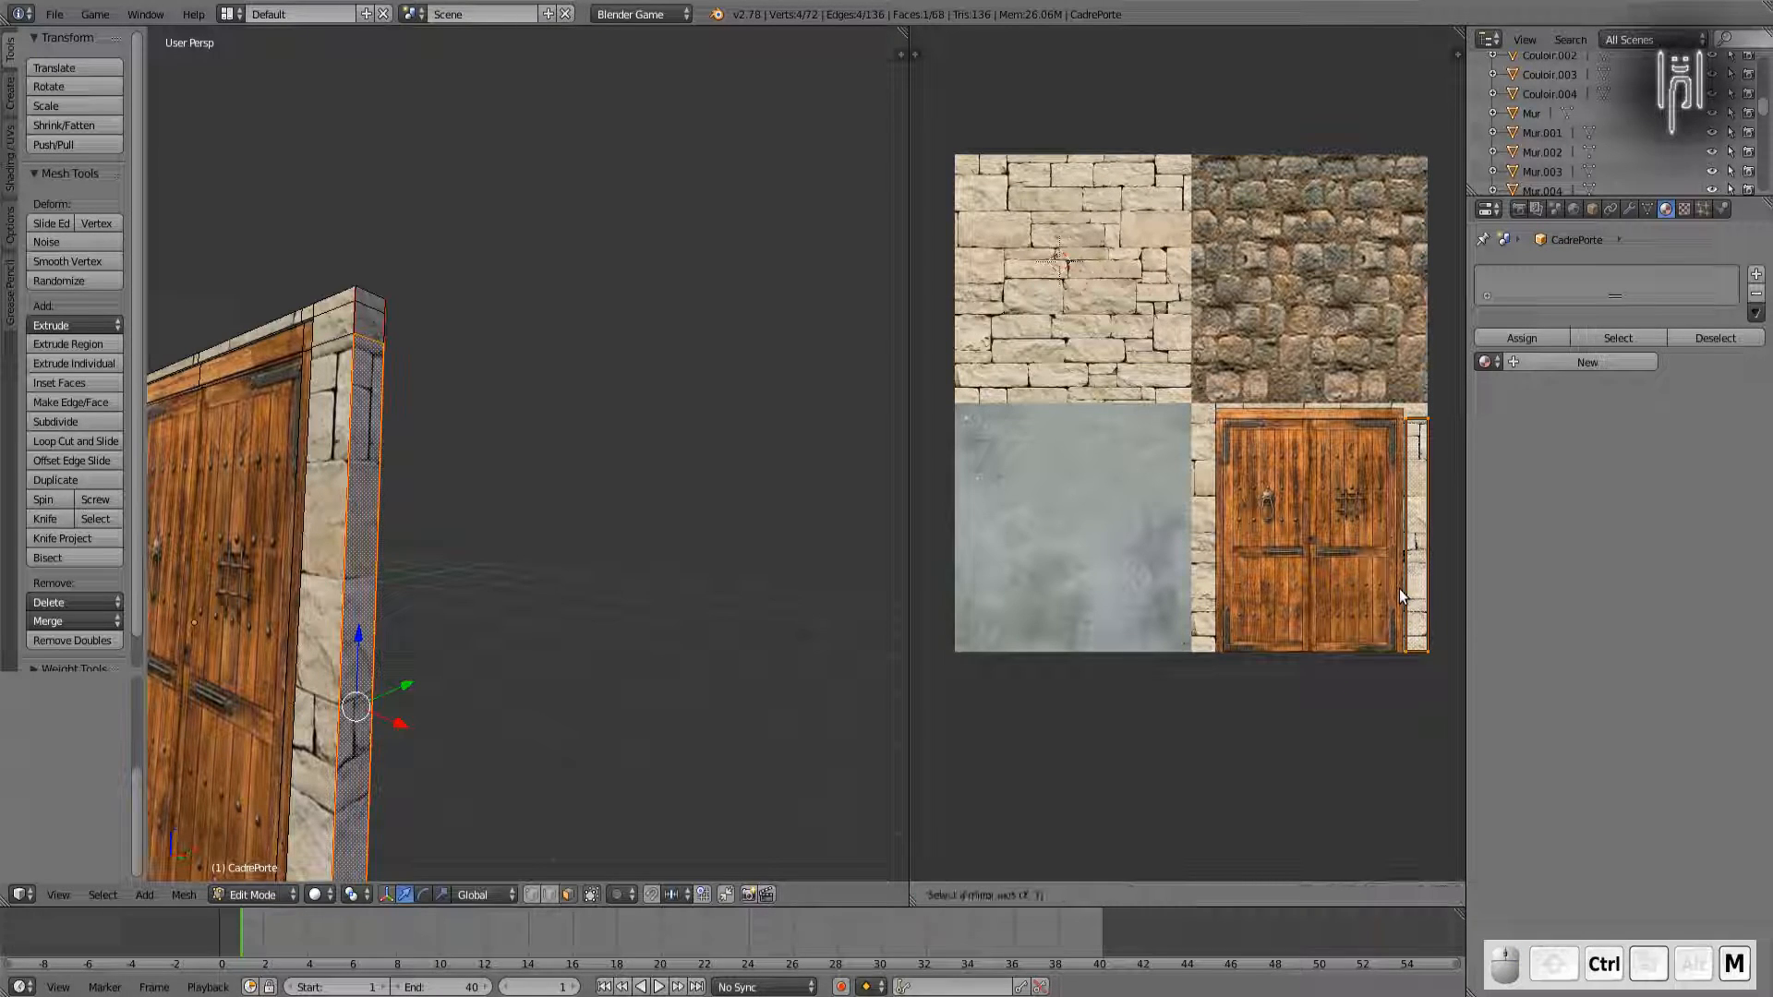
{"action": "key", "text": "x"}
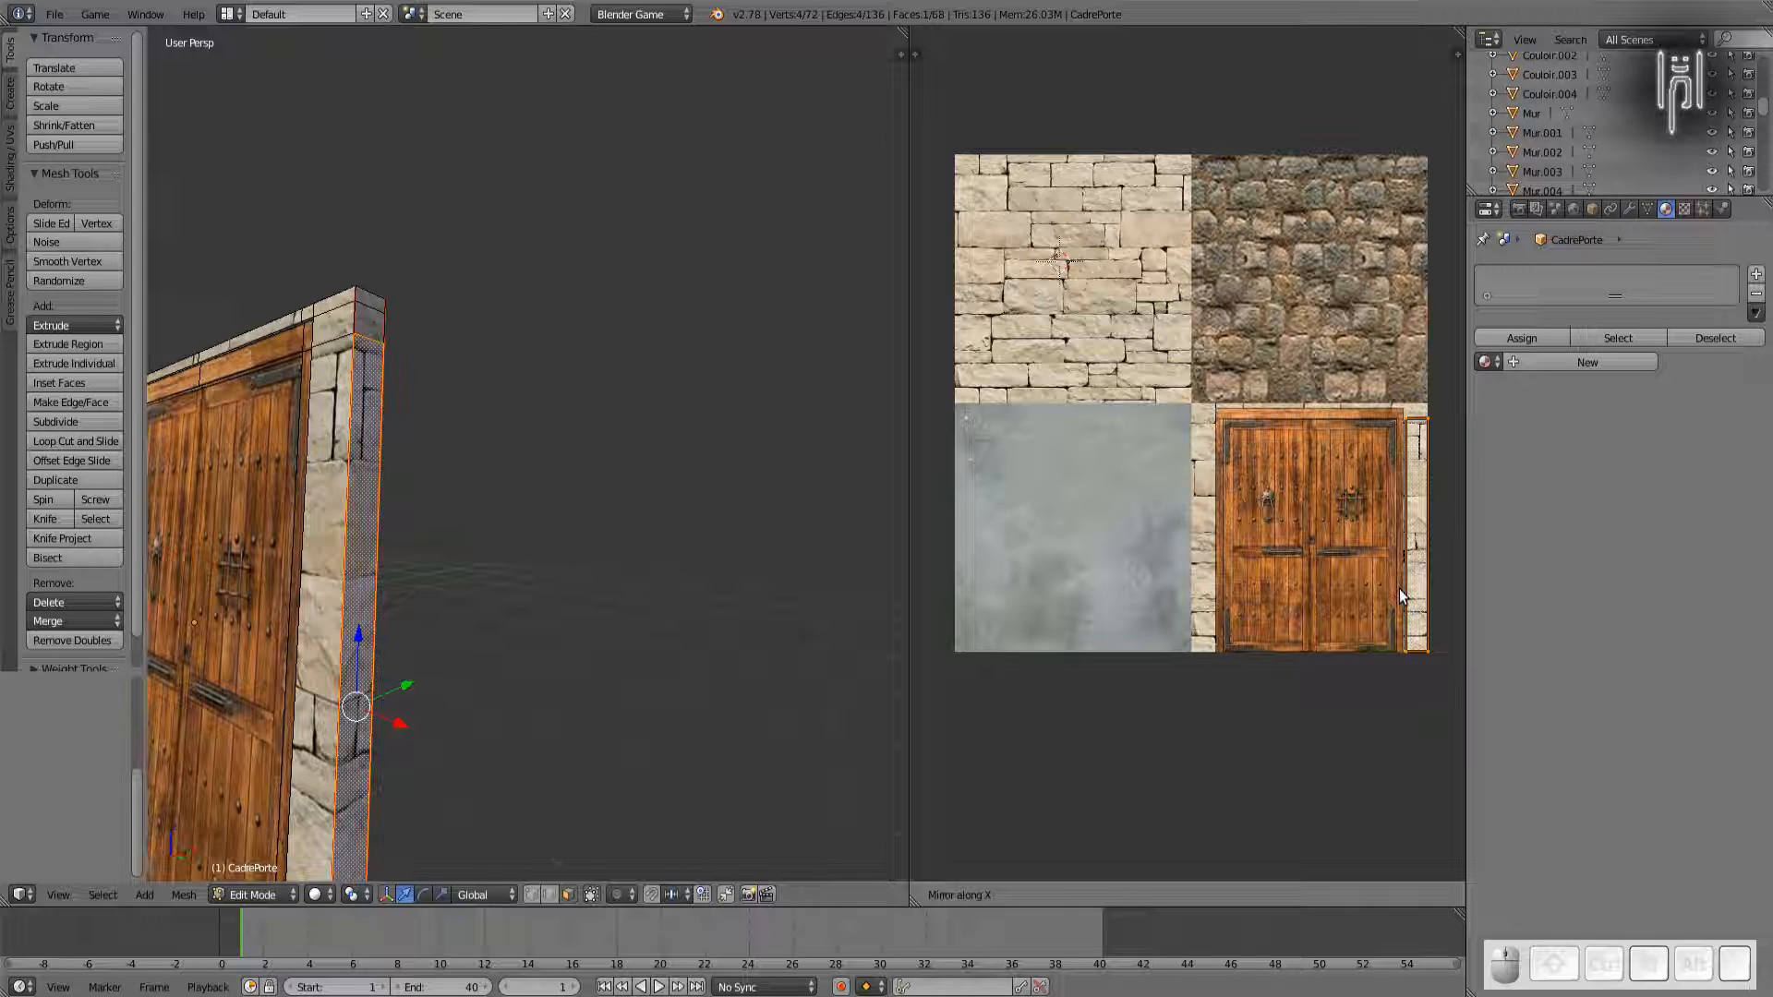
{"action": "left_click", "coordinate": [1399, 589]}
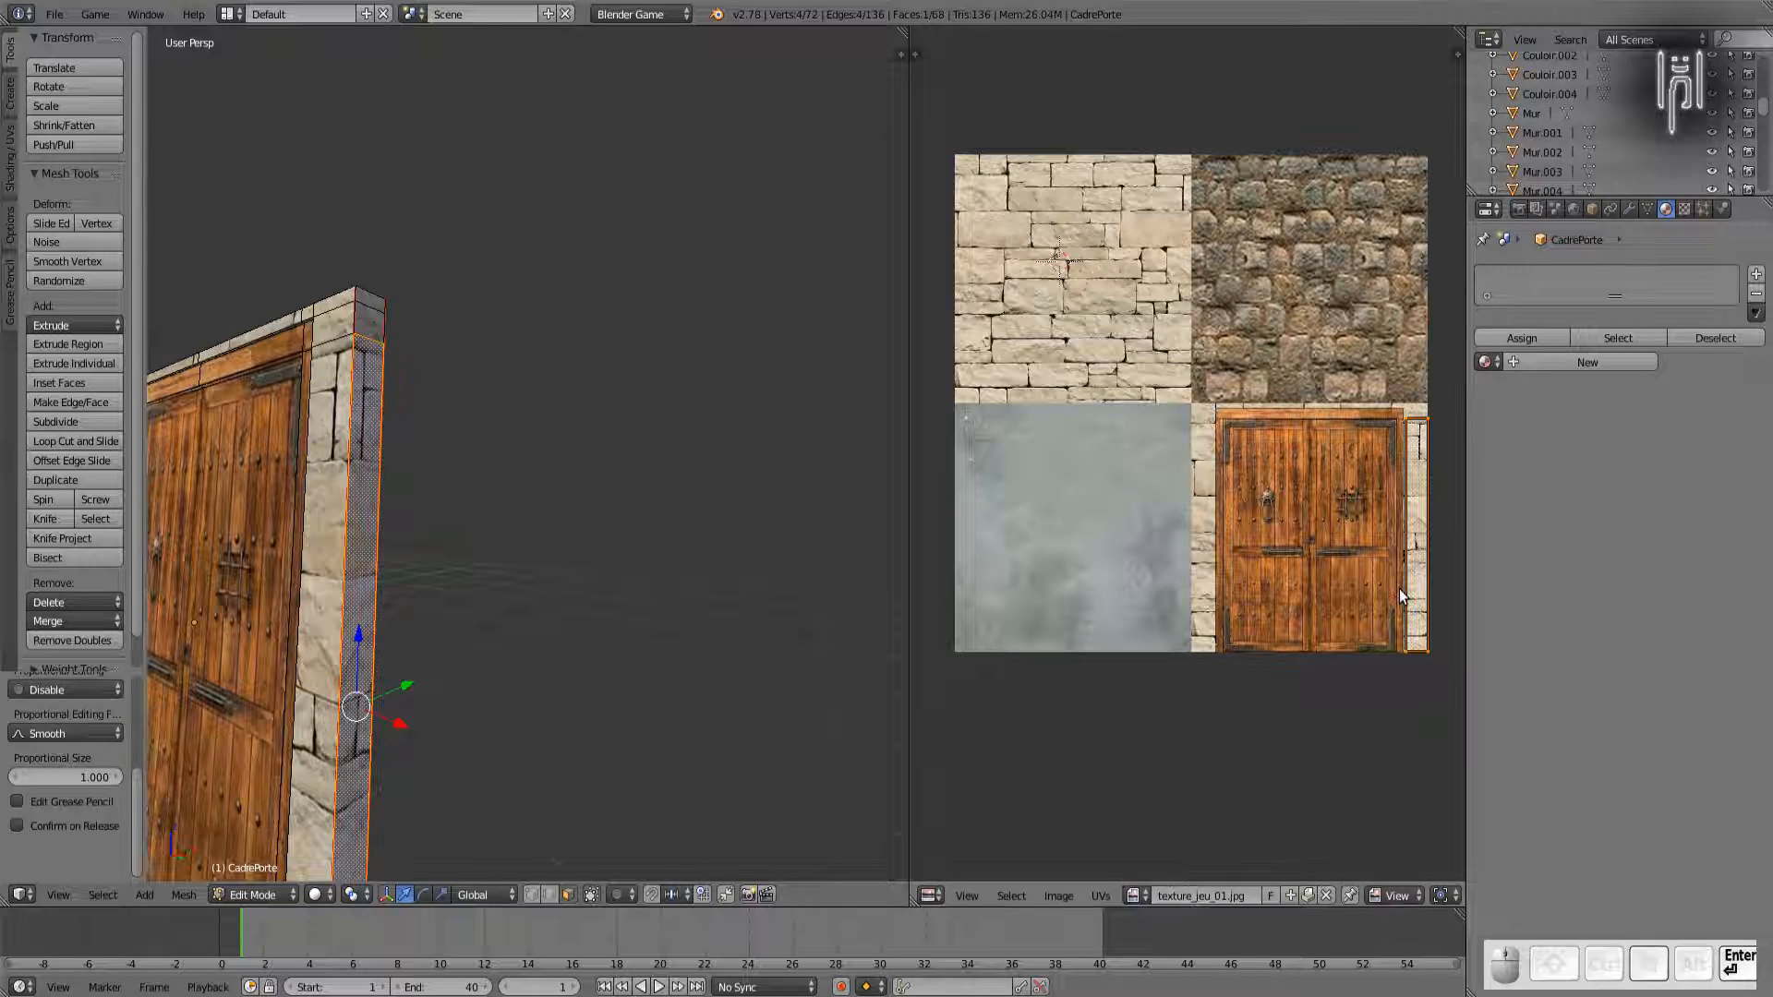
Step: Check the stone texture on both sides of the door frame and return to Object Mode
{"action": "middle_click_drag", "start_coordinate": [896, 536], "coordinate": [813, 550]}
{"action": "scroll", "coordinate": [813, 550], "scroll_direction": "down", "scroll_amount": 8}
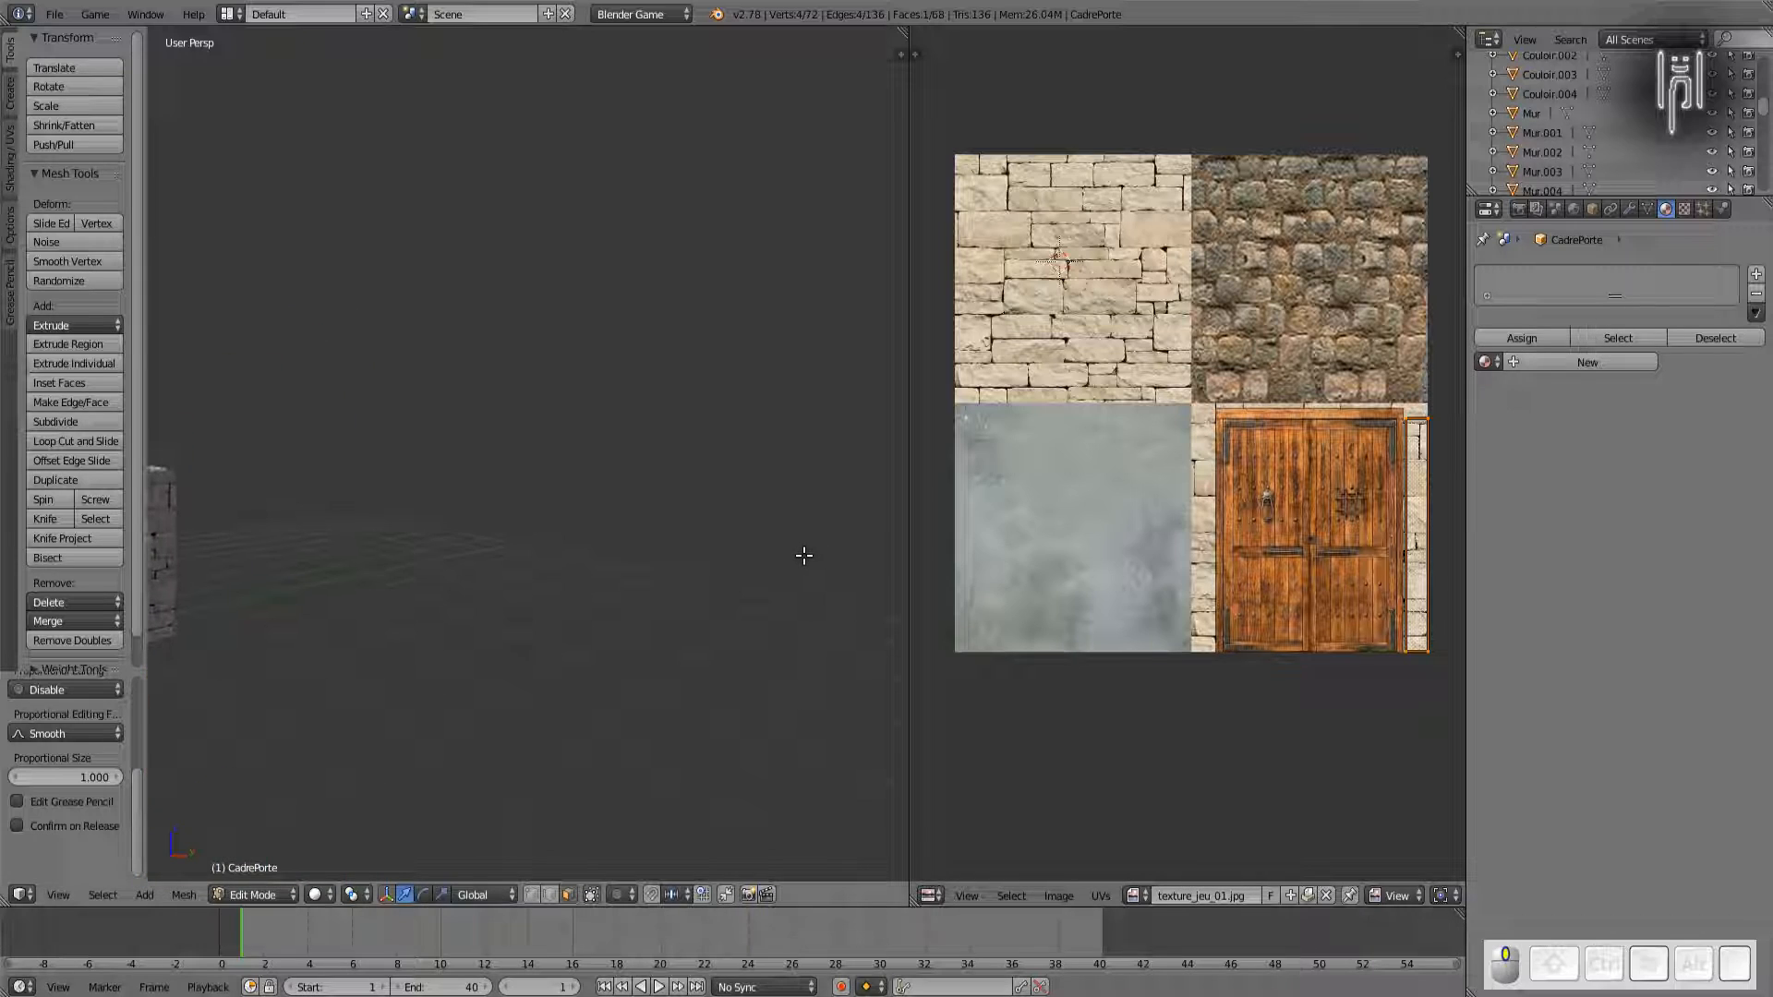
{"action": "middle_click_drag", "start_coordinate": [605, 570], "coordinate": [554, 557]}
{"action": "scroll", "coordinate": [245, 557], "scroll_direction": "up", "scroll_amount": 3}
{"action": "scroll", "coordinate": [475, 560], "scroll_direction": "up", "scroll_amount": 5}
{"action": "scroll", "coordinate": [472, 563], "scroll_direction": "up", "scroll_amount": 3}
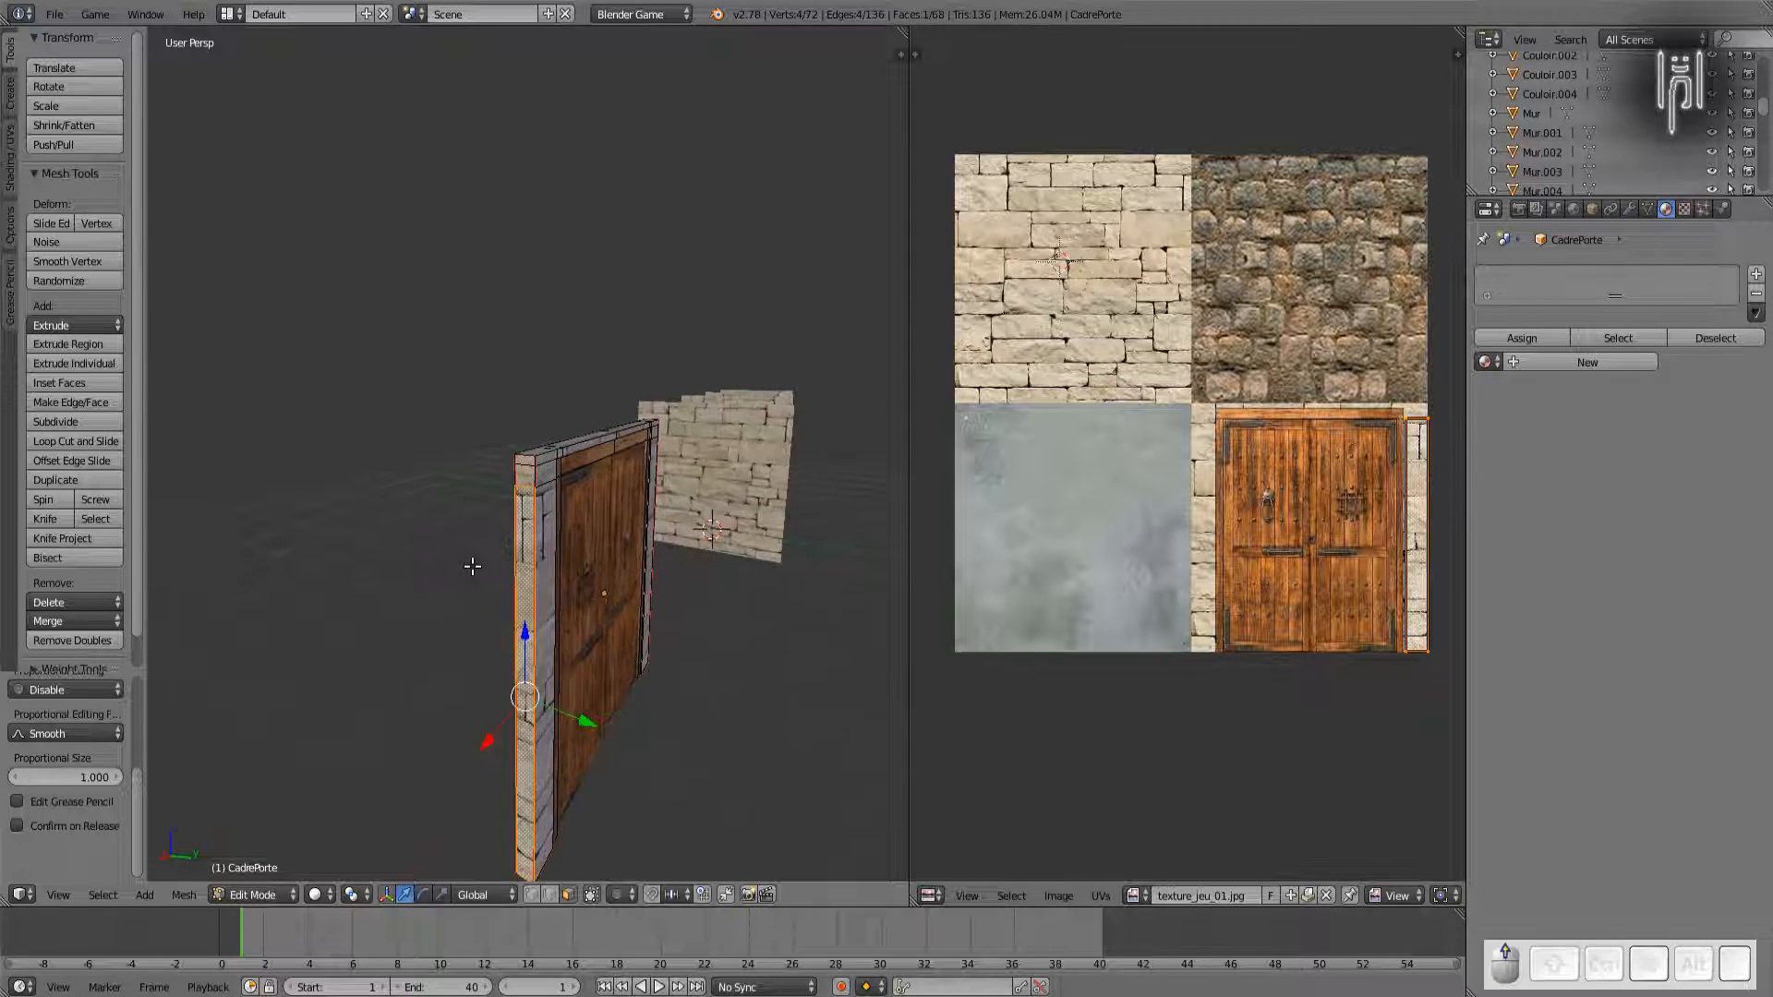
{"action": "middle_click_drag", "start_coordinate": [499, 543], "coordinate": [590, 552]}
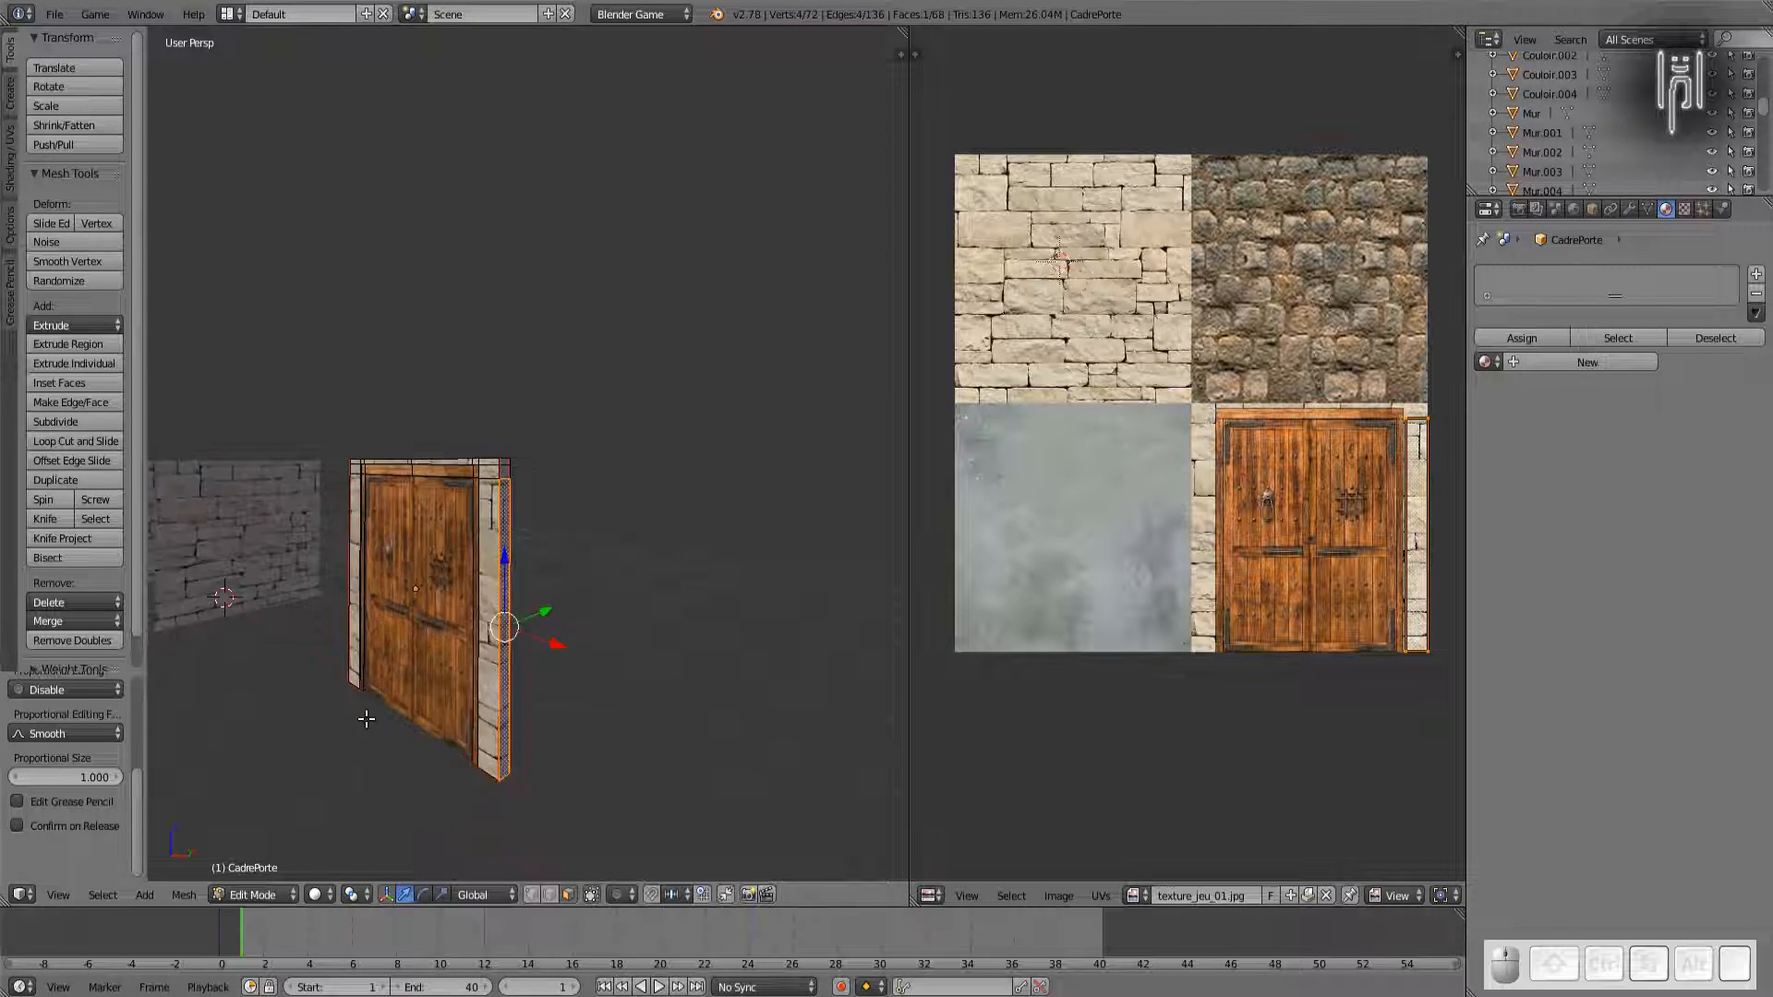
{"action": "middle_click_drag", "start_coordinate": [366, 718], "coordinate": [421, 721]}
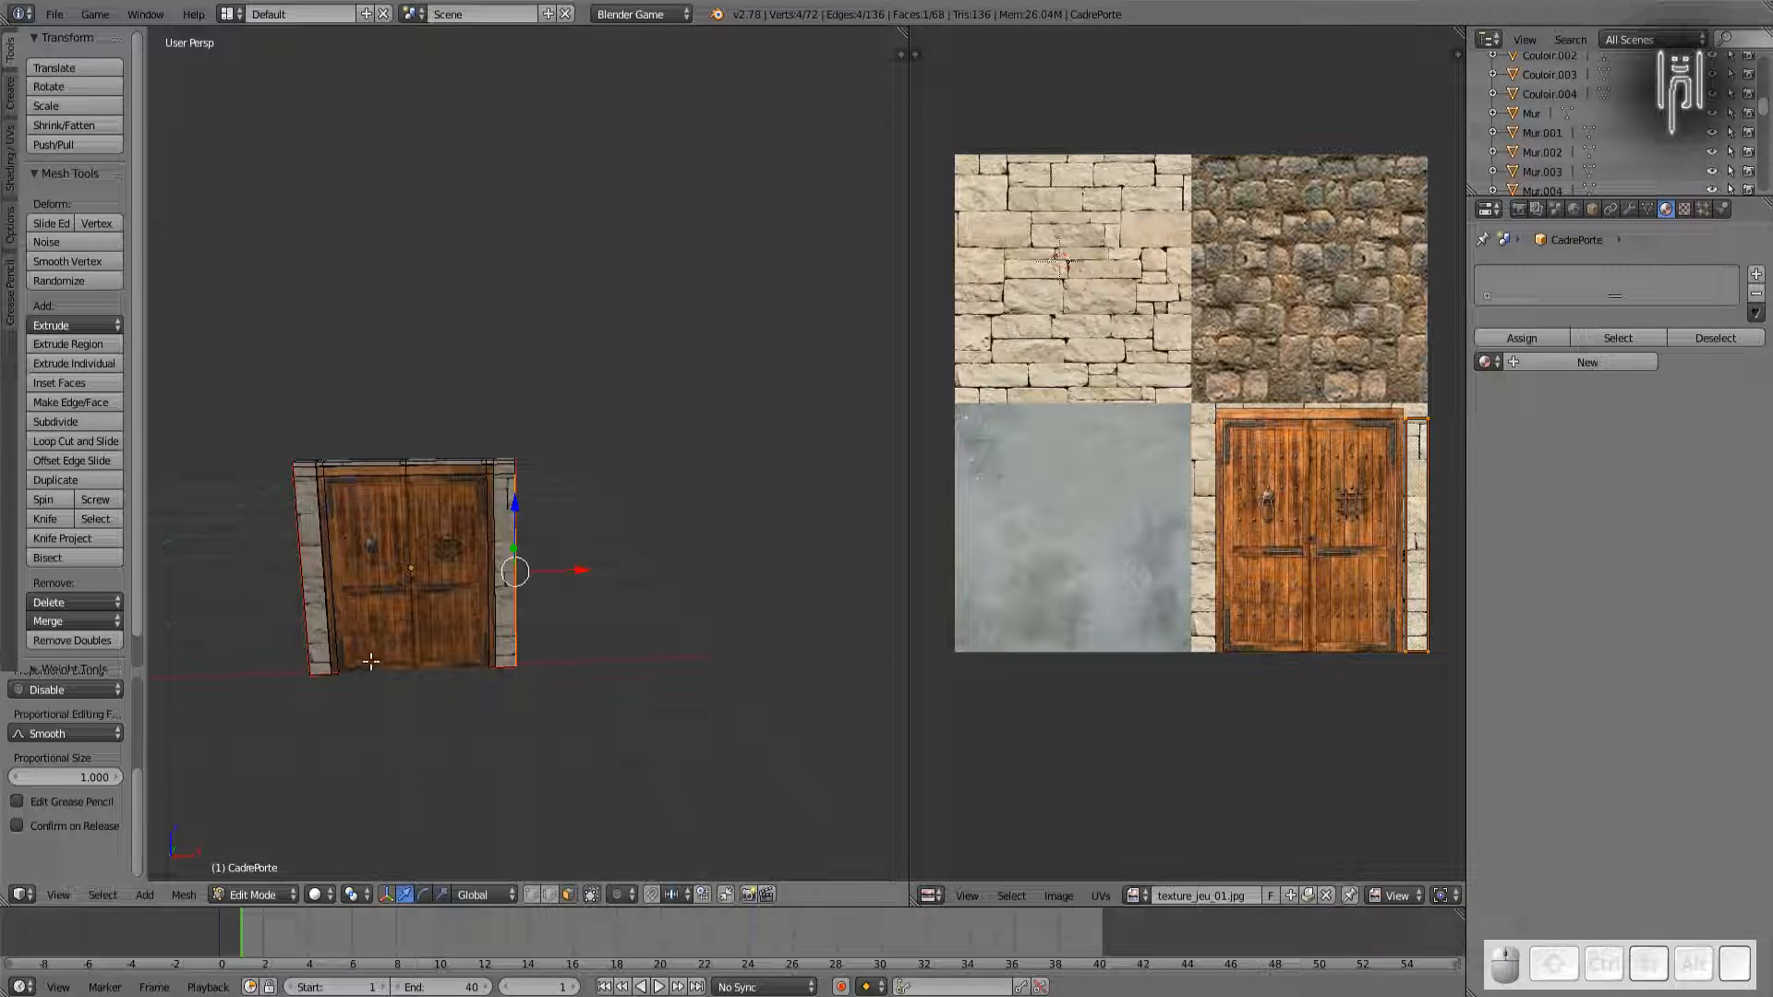
{"action": "key", "text": "Tab"}
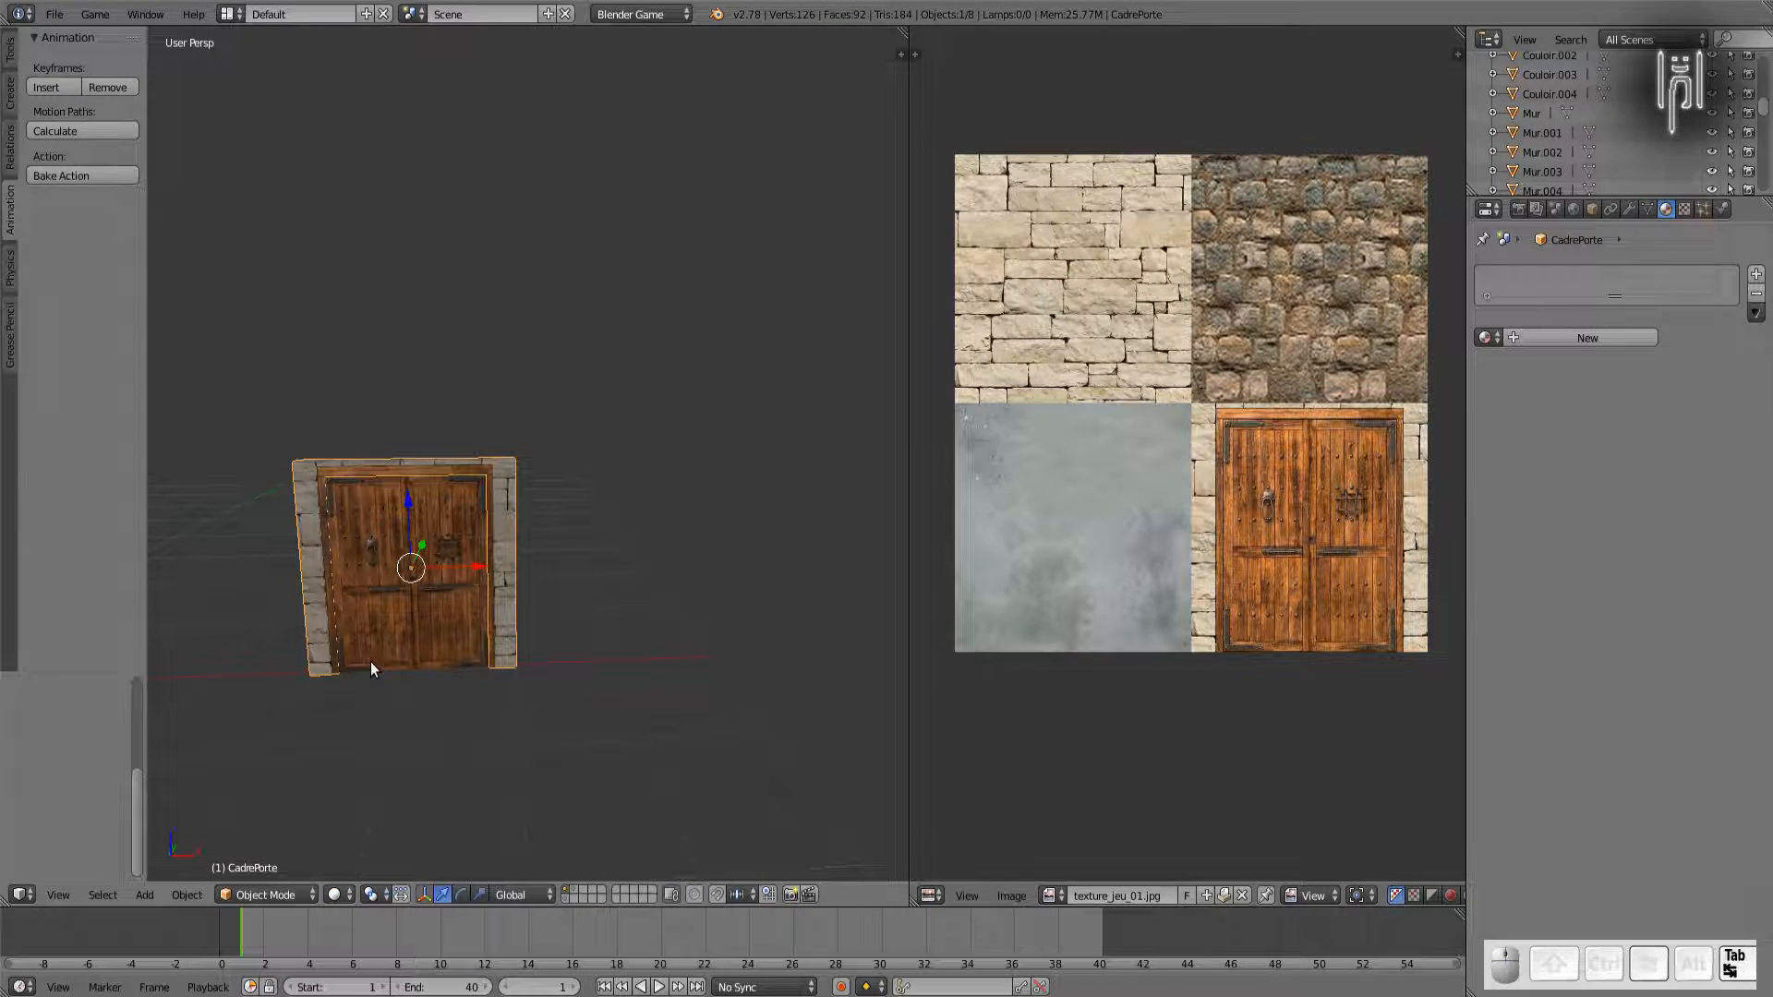
Step: Show the layer with the assembled level and examine its walls around the wooden double door
{"action": "left_click", "coordinate": [563, 900]}
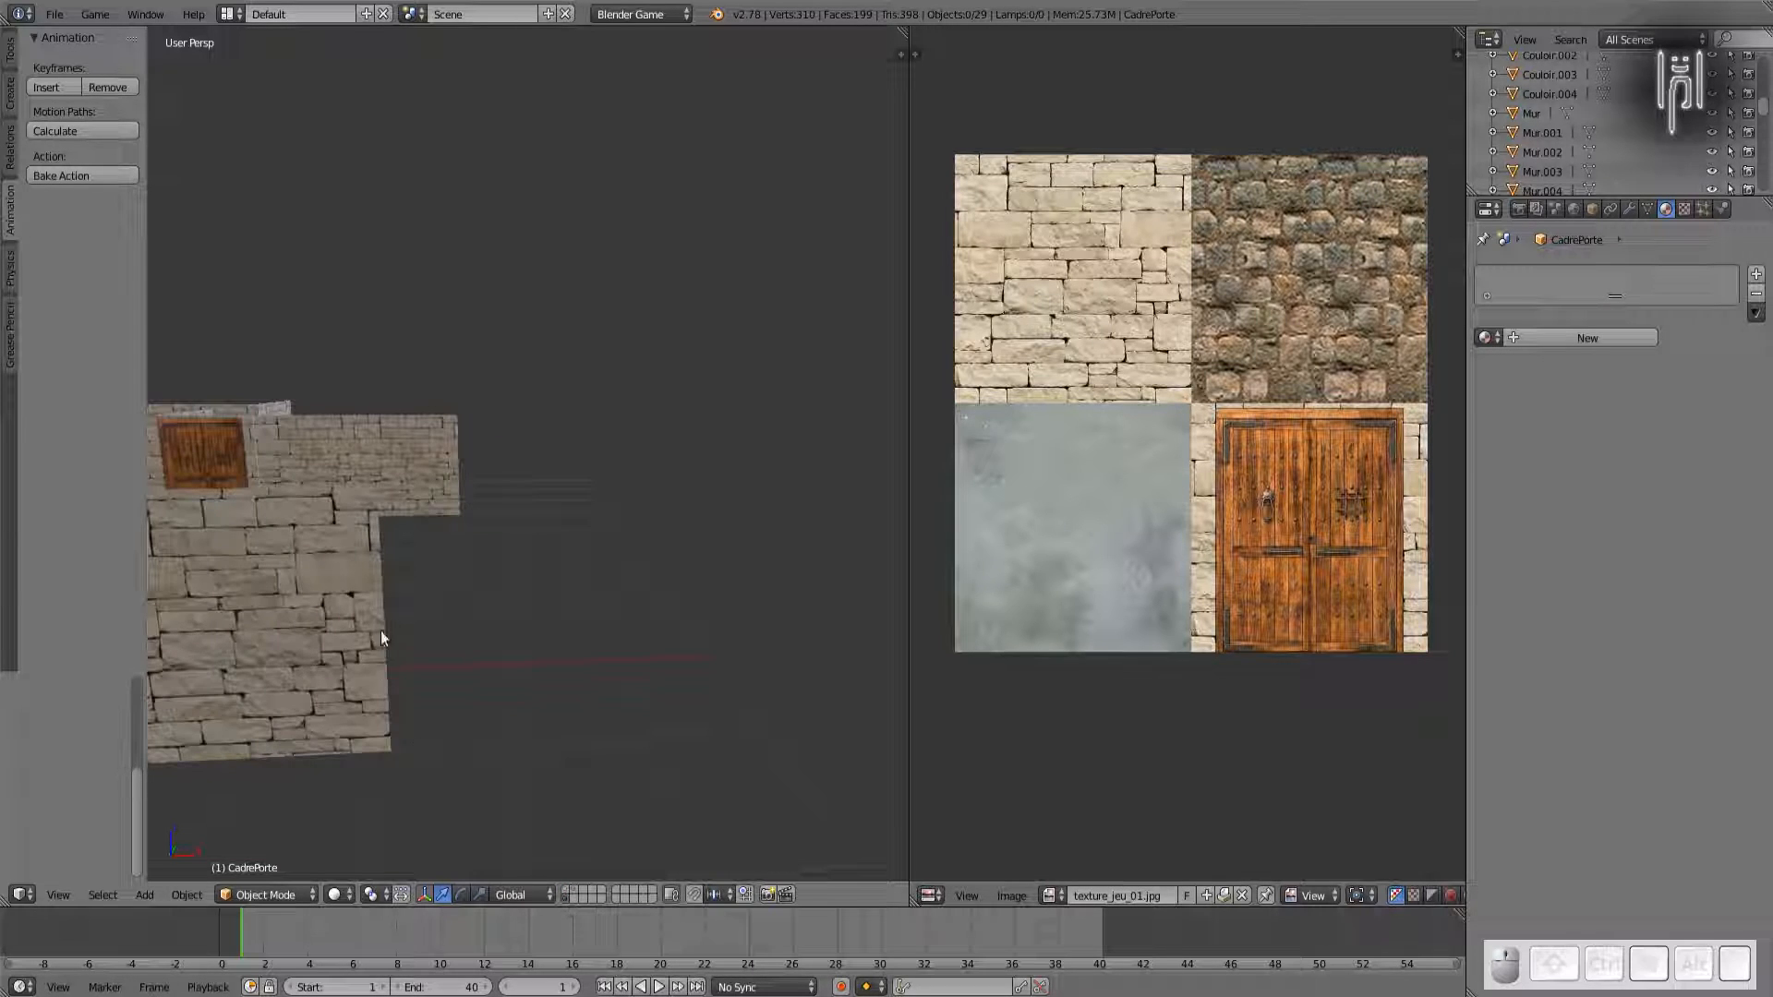
{"action": "middle_click_drag", "start_coordinate": [377, 626], "coordinate": [436, 741]}
{"action": "scroll", "coordinate": [433, 733], "scroll_direction": "up", "scroll_amount": 6}
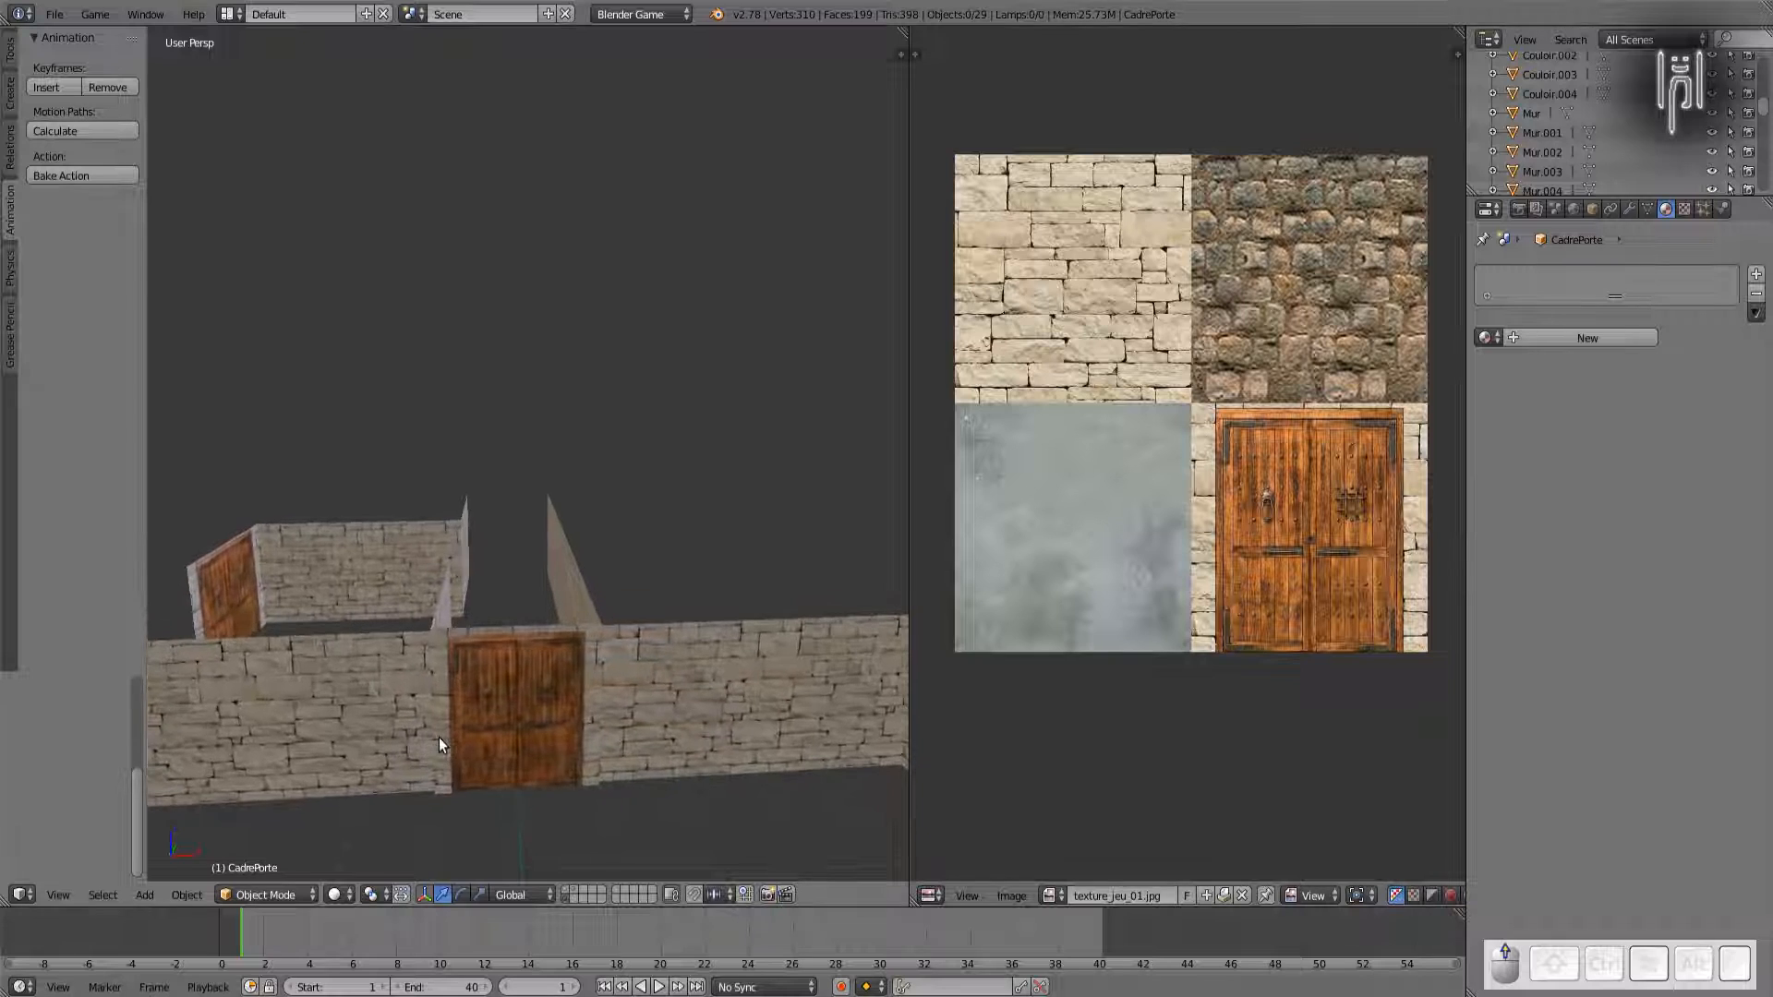
{"action": "middle_click_drag", "start_coordinate": [442, 744], "coordinate": [434, 711]}
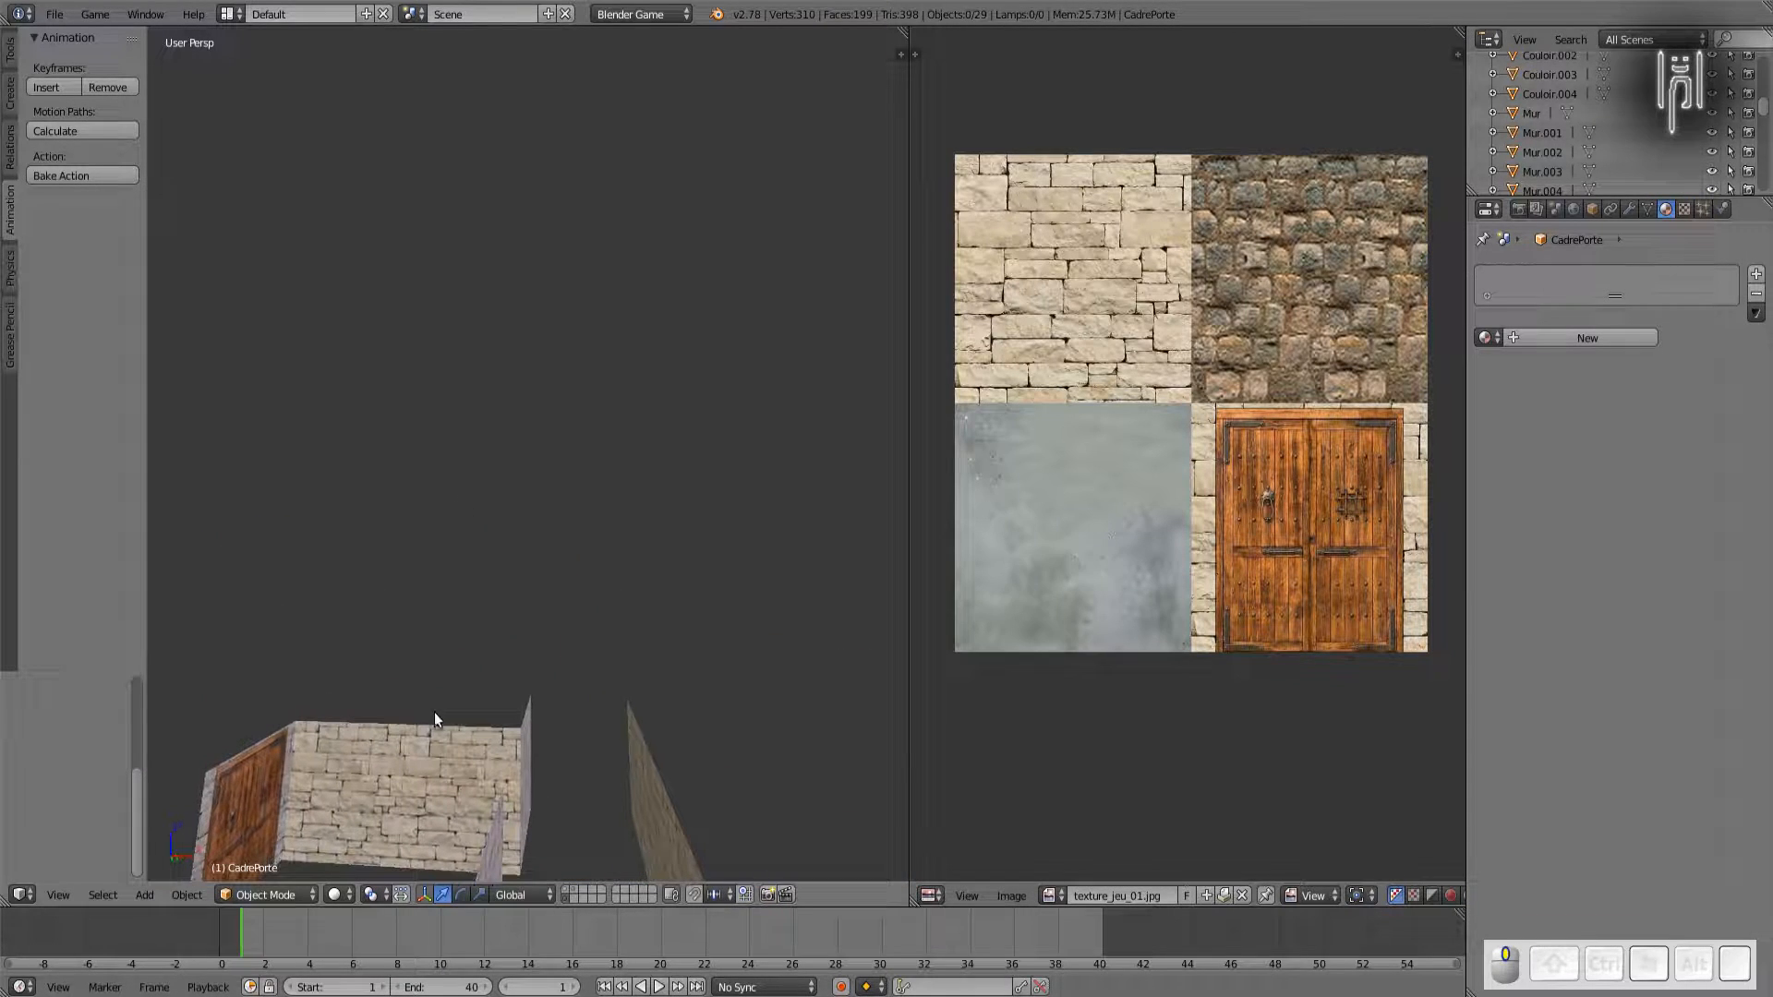
{"action": "scroll", "coordinate": [495, 578], "scroll_direction": "down", "scroll_amount": 4}
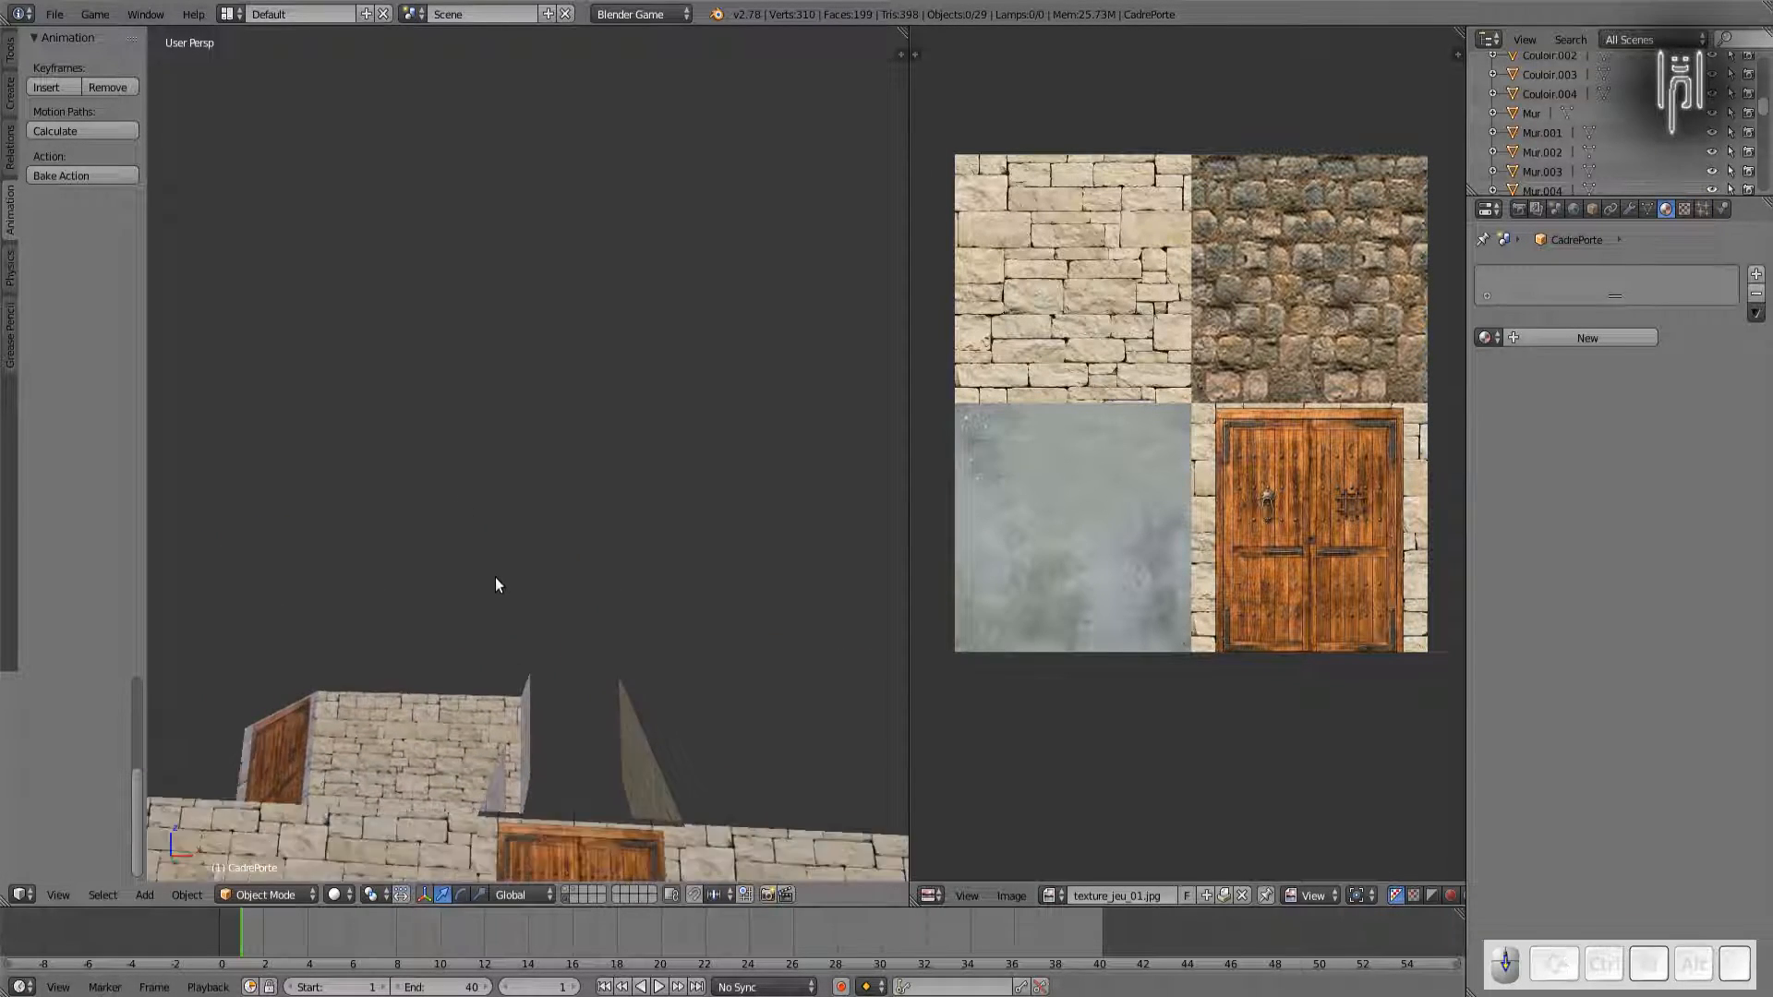
{"action": "scroll", "coordinate": [491, 589], "scroll_direction": "down", "scroll_amount": 3}
{"action": "middle_click_drag", "start_coordinate": [526, 676], "coordinate": [490, 580], "text": "shift"}
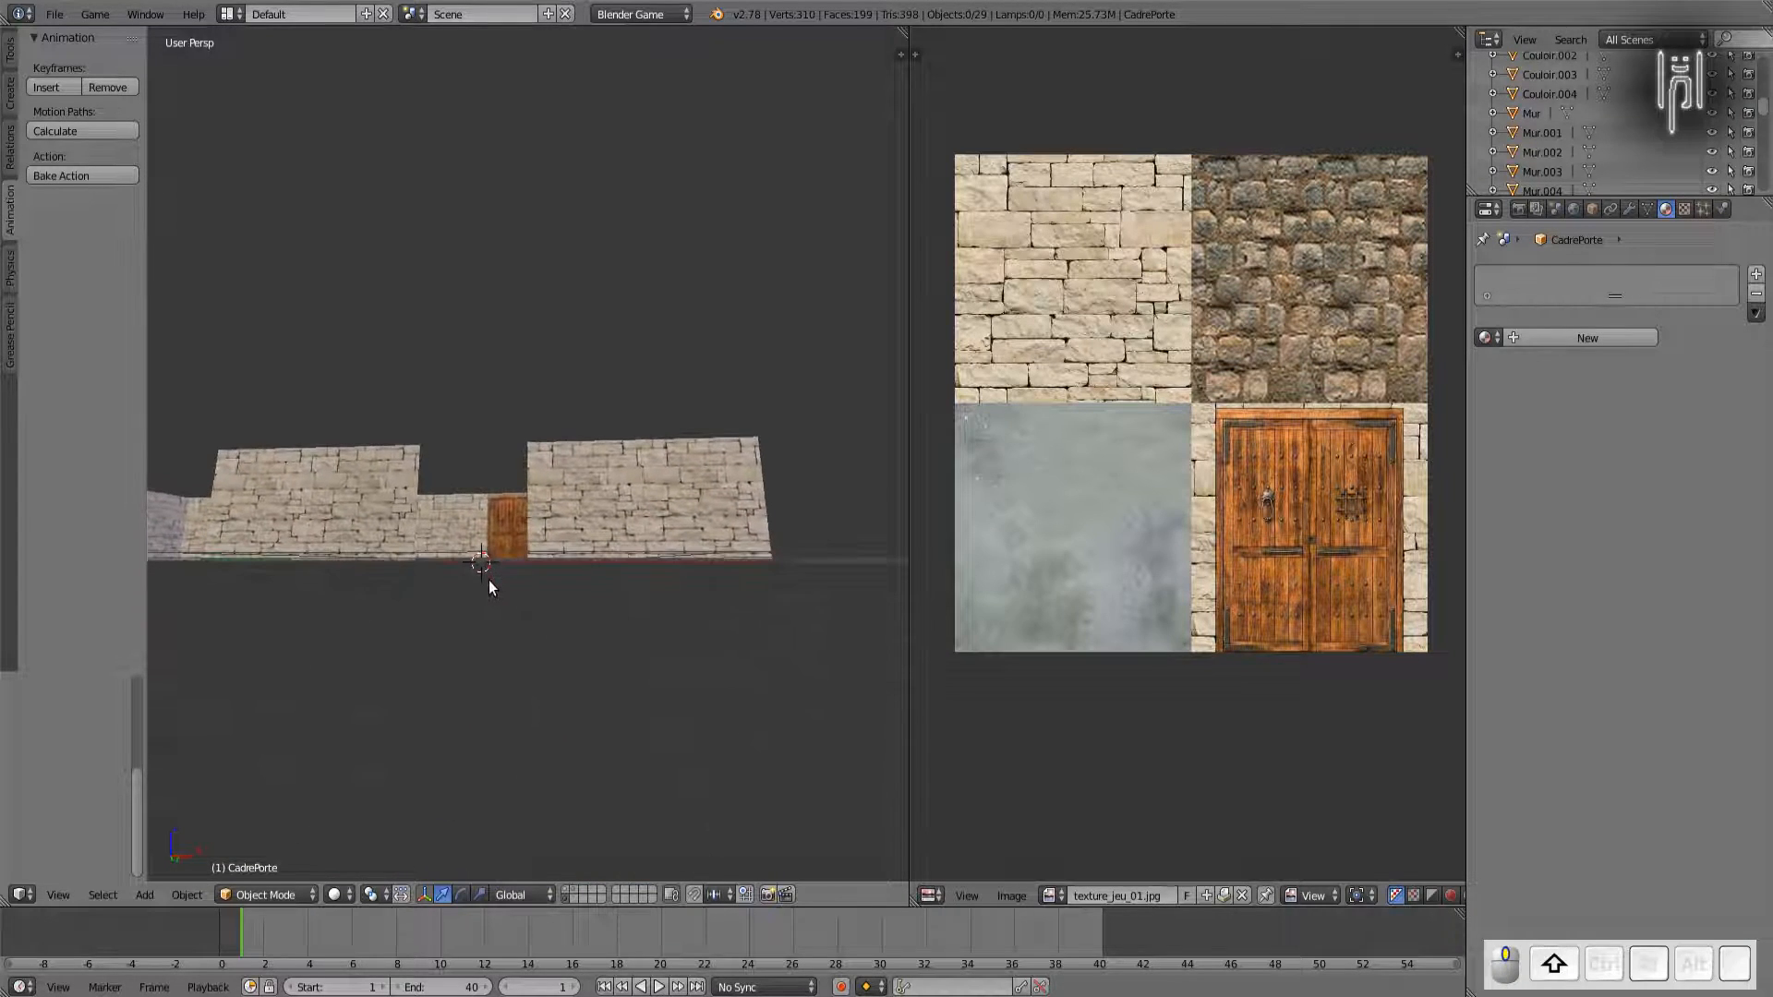
{"action": "scroll", "coordinate": [492, 585], "scroll_direction": "up", "scroll_amount": 2}
{"action": "scroll", "coordinate": [491, 585], "scroll_direction": "up", "scroll_amount": 5}
{"action": "scroll", "coordinate": [452, 678], "scroll_direction": "up", "scroll_amount": 2}
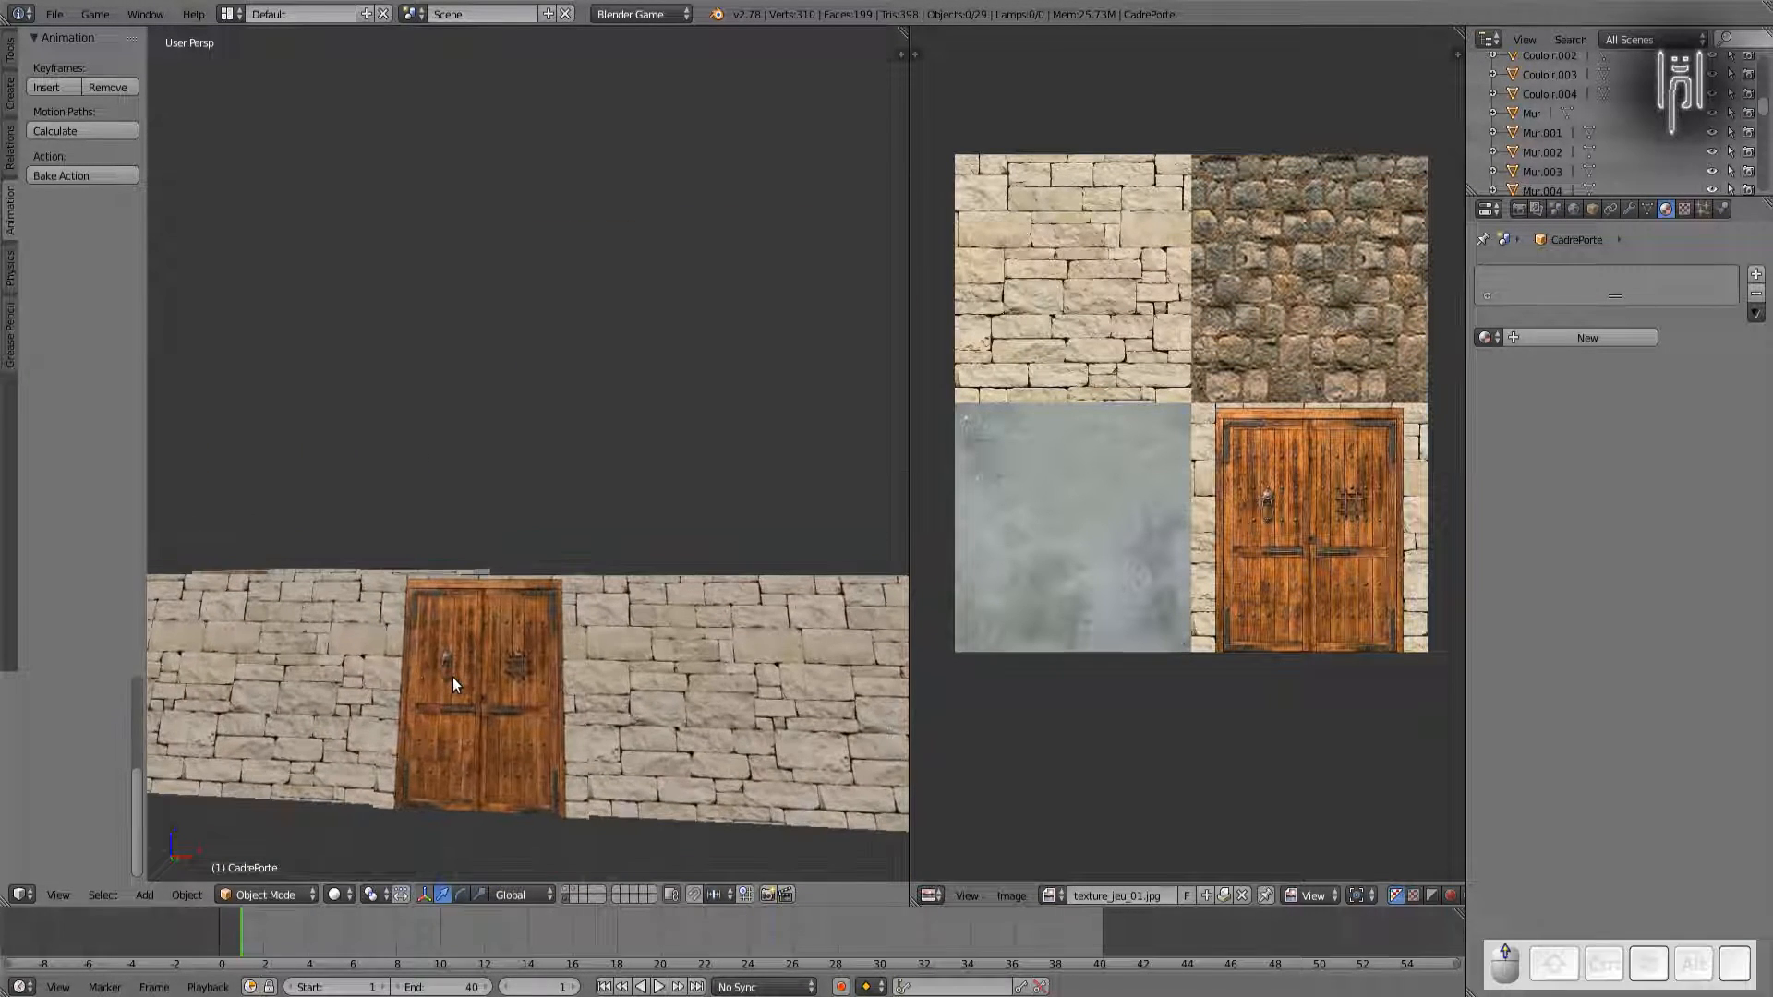
{"action": "middle_click_drag", "start_coordinate": [439, 693], "coordinate": [483, 859]}
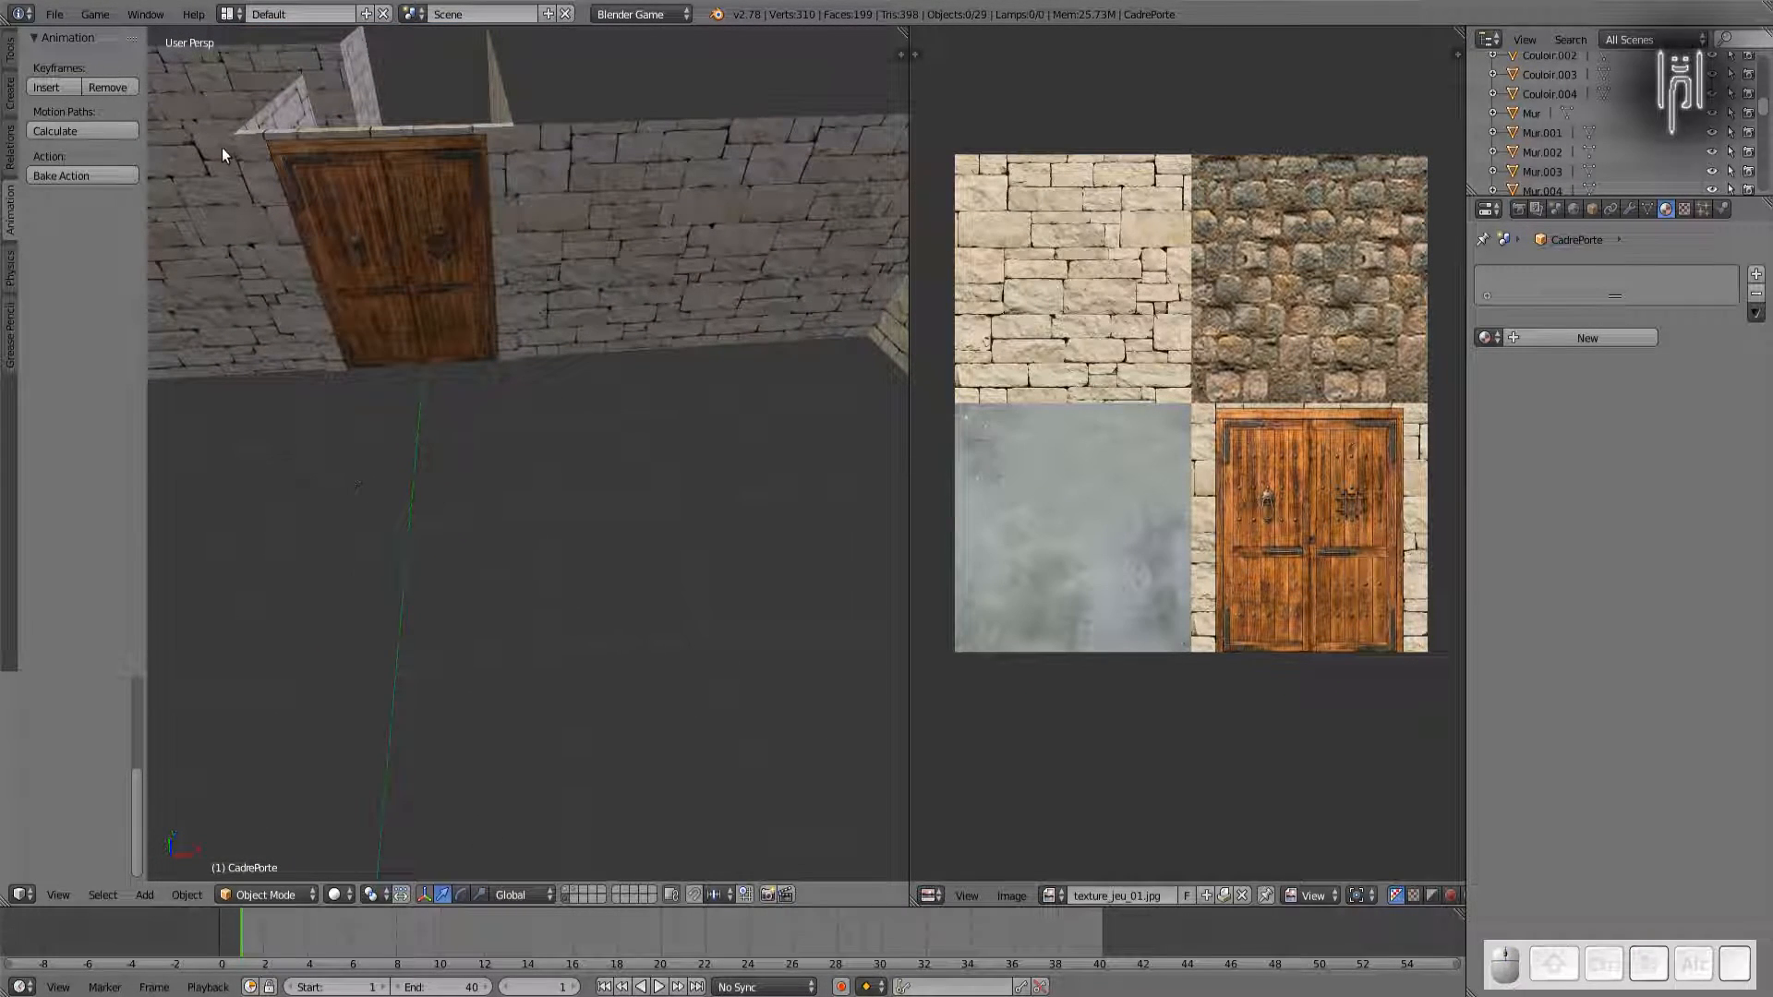
Step: Try raising the left door leaf along the Z axis, and undo the move
{"action": "middle_click_drag", "start_coordinate": [424, 262], "coordinate": [231, 554]}
{"action": "middle_click_drag", "start_coordinate": [243, 342], "coordinate": [465, 369]}
{"action": "right_click", "coordinate": [491, 355]}
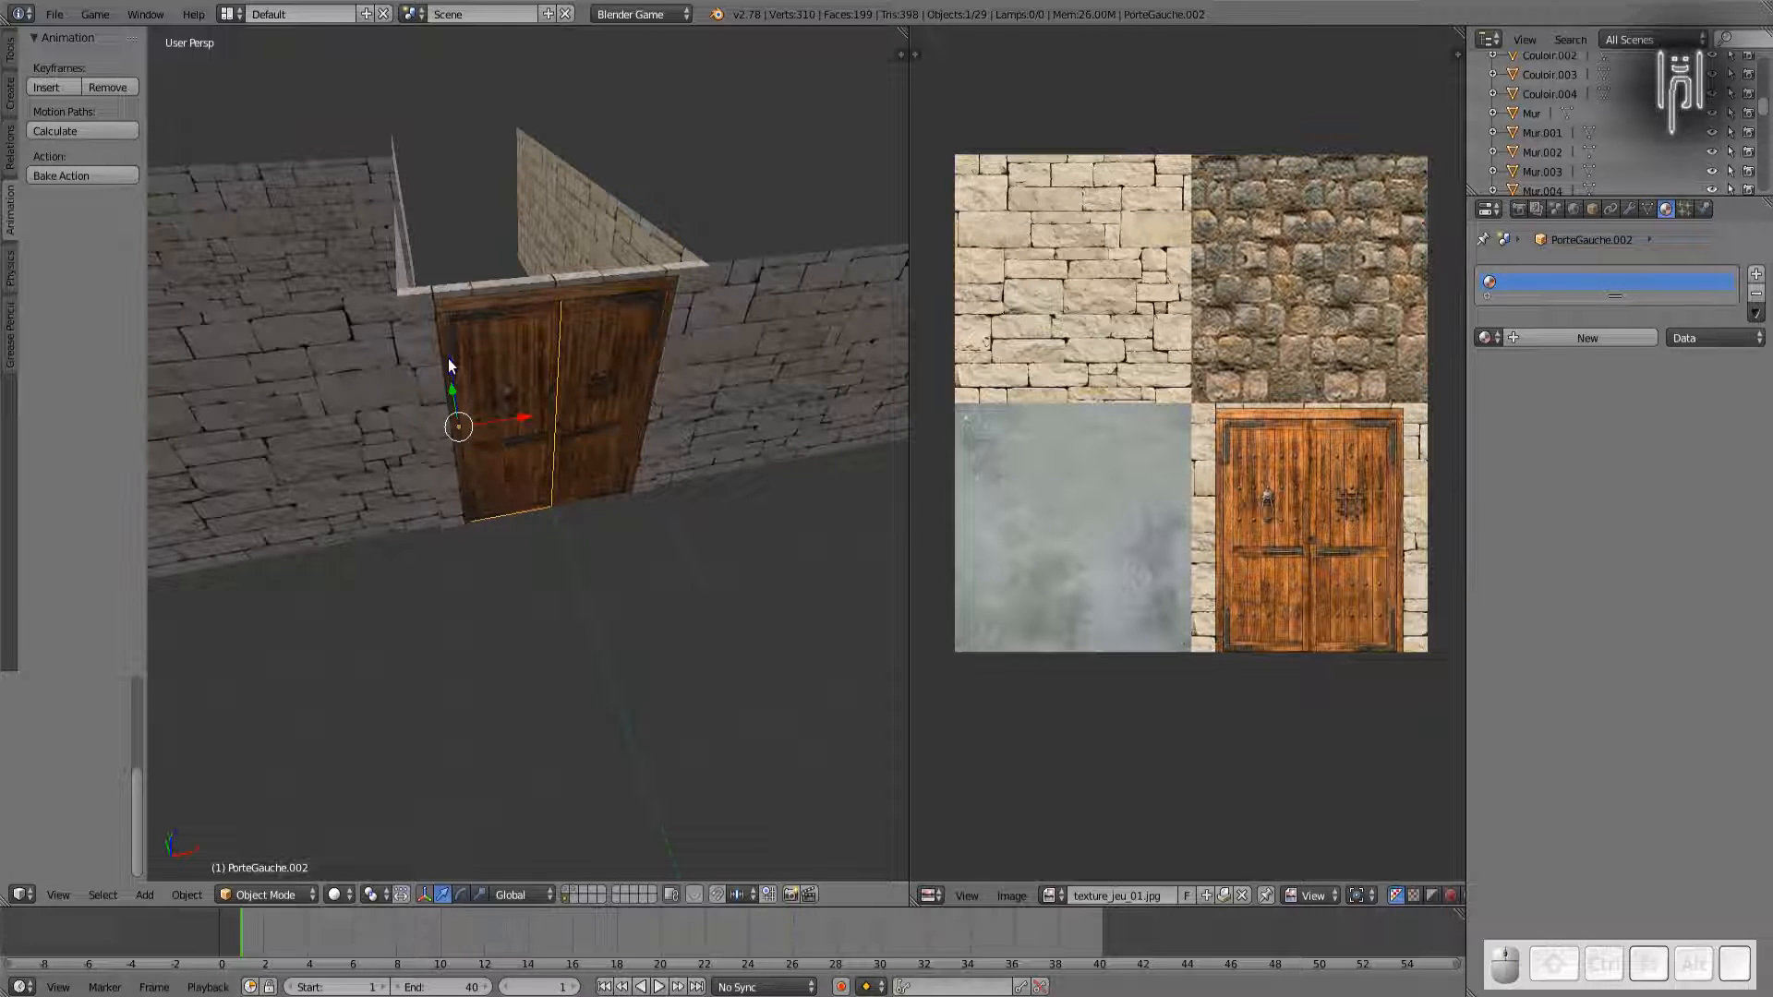
{"action": "key", "text": "g"}
{"action": "key", "text": "z"}
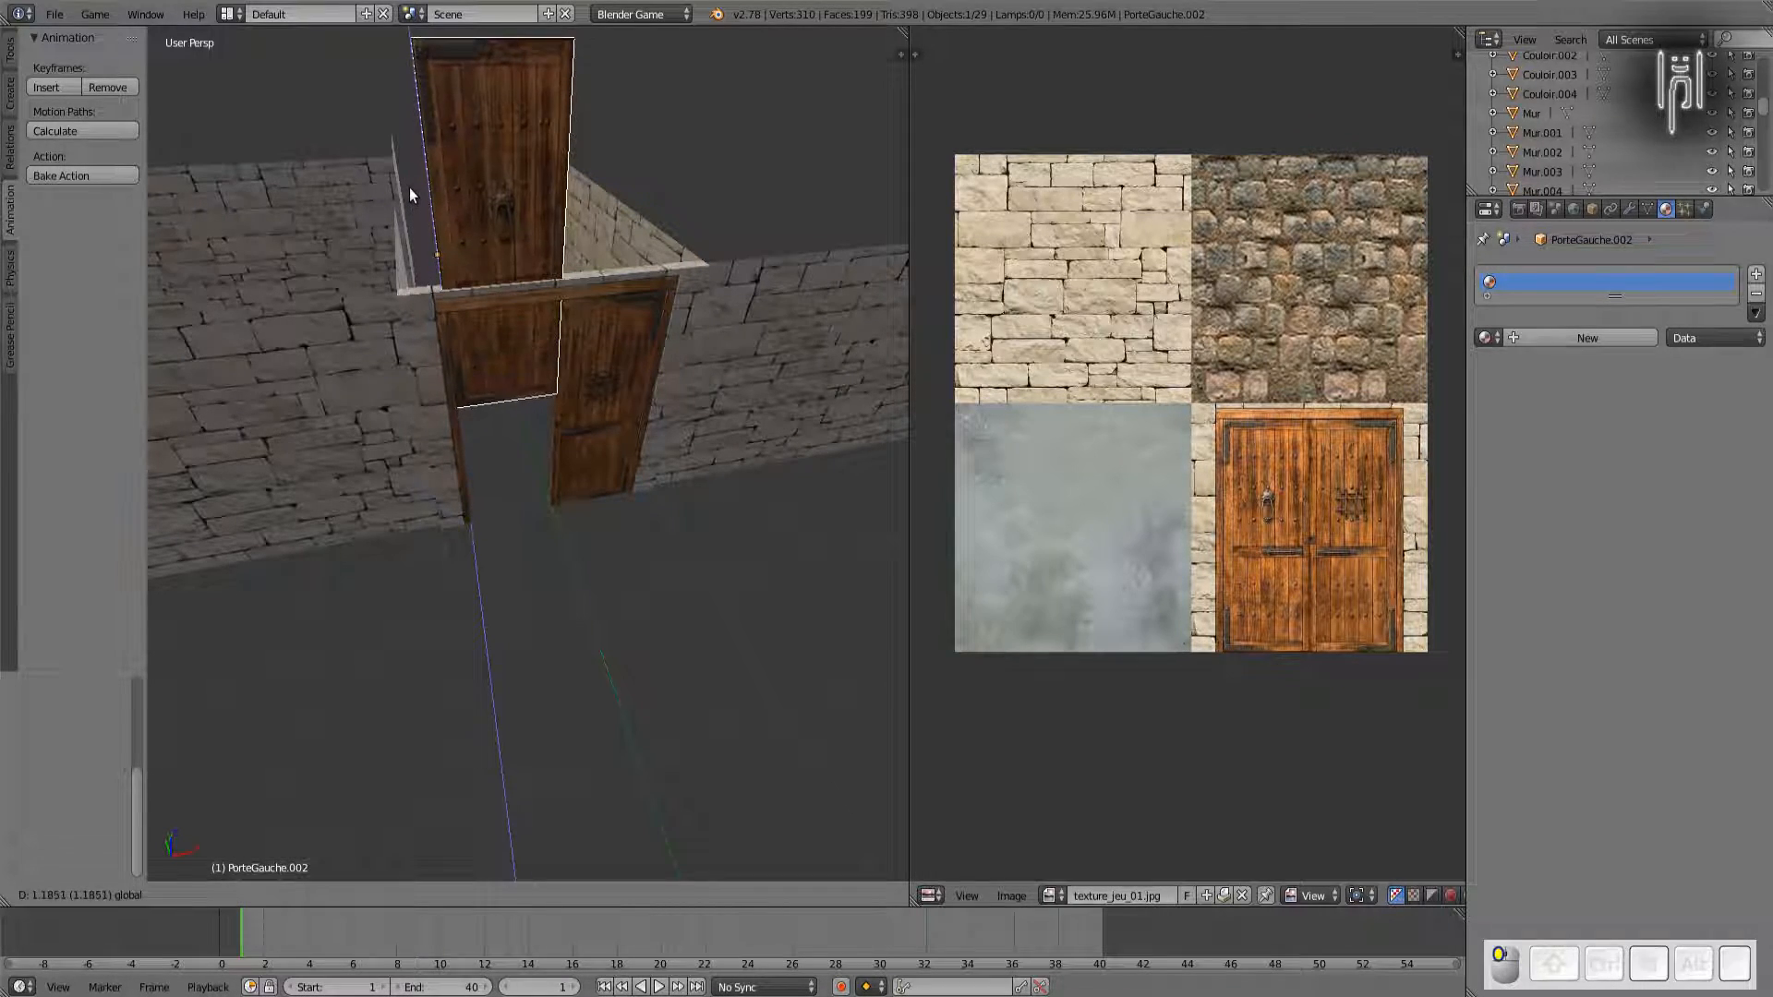
{"action": "key", "text": "Escape"}
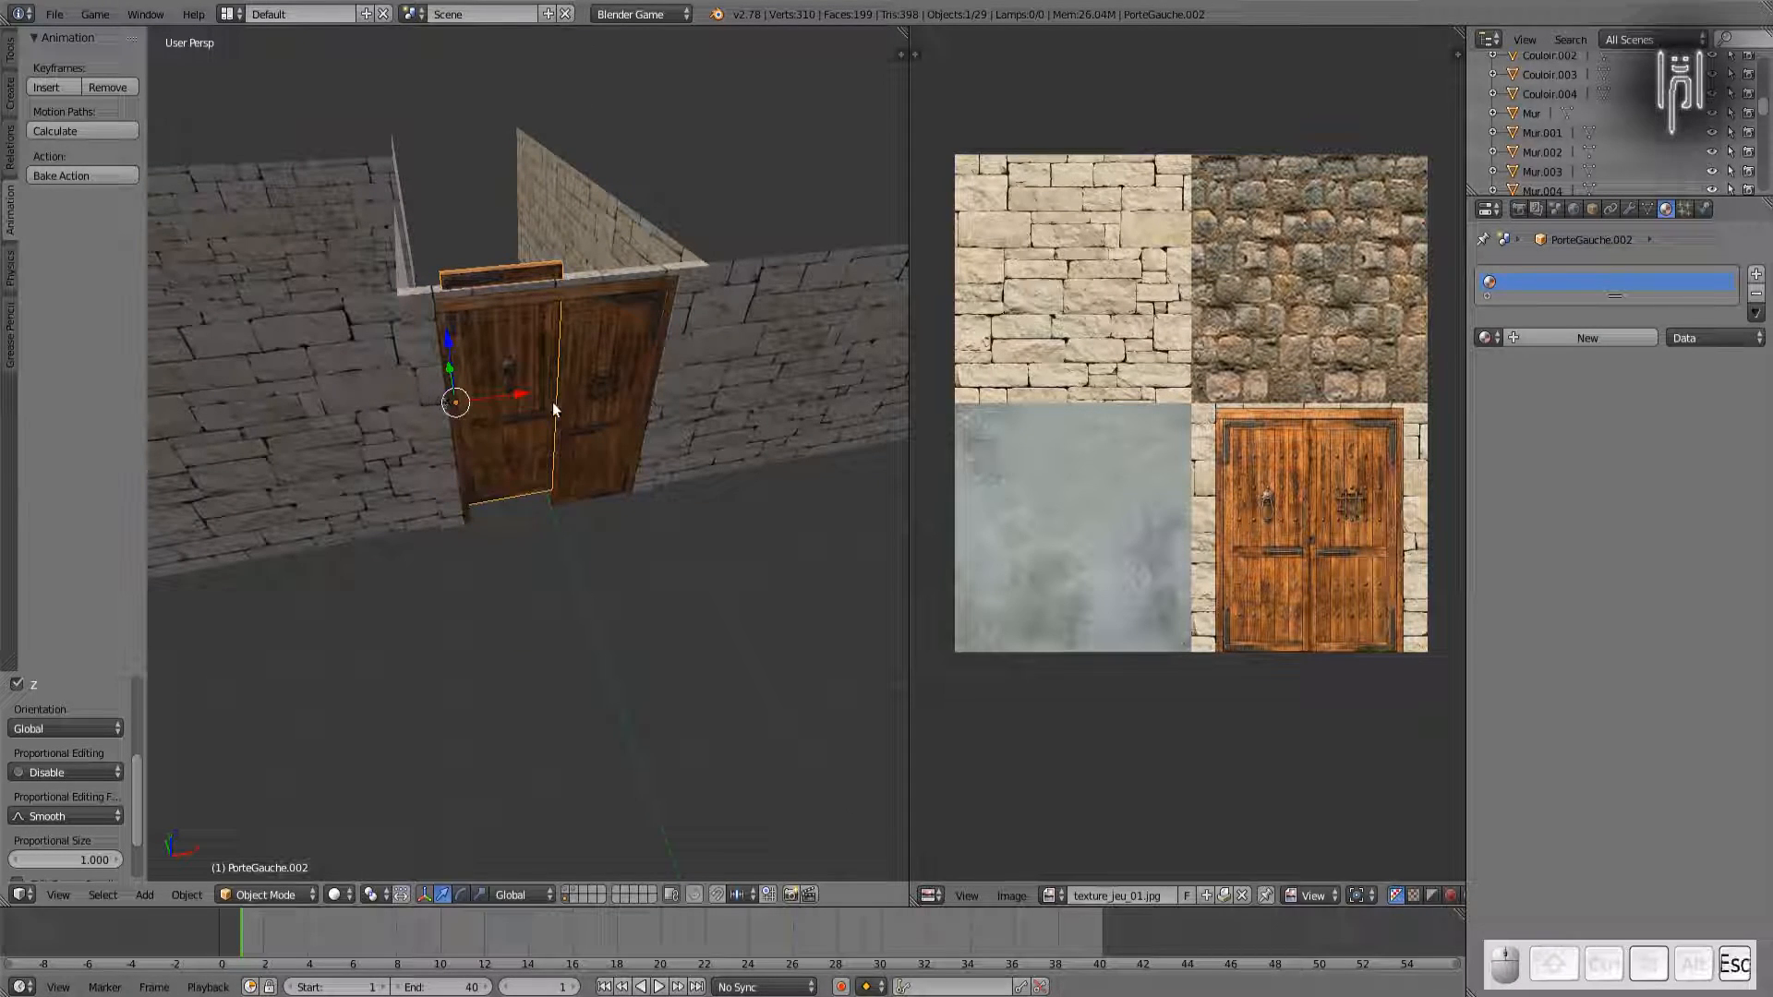
{"action": "key", "text": "ctrl+z"}
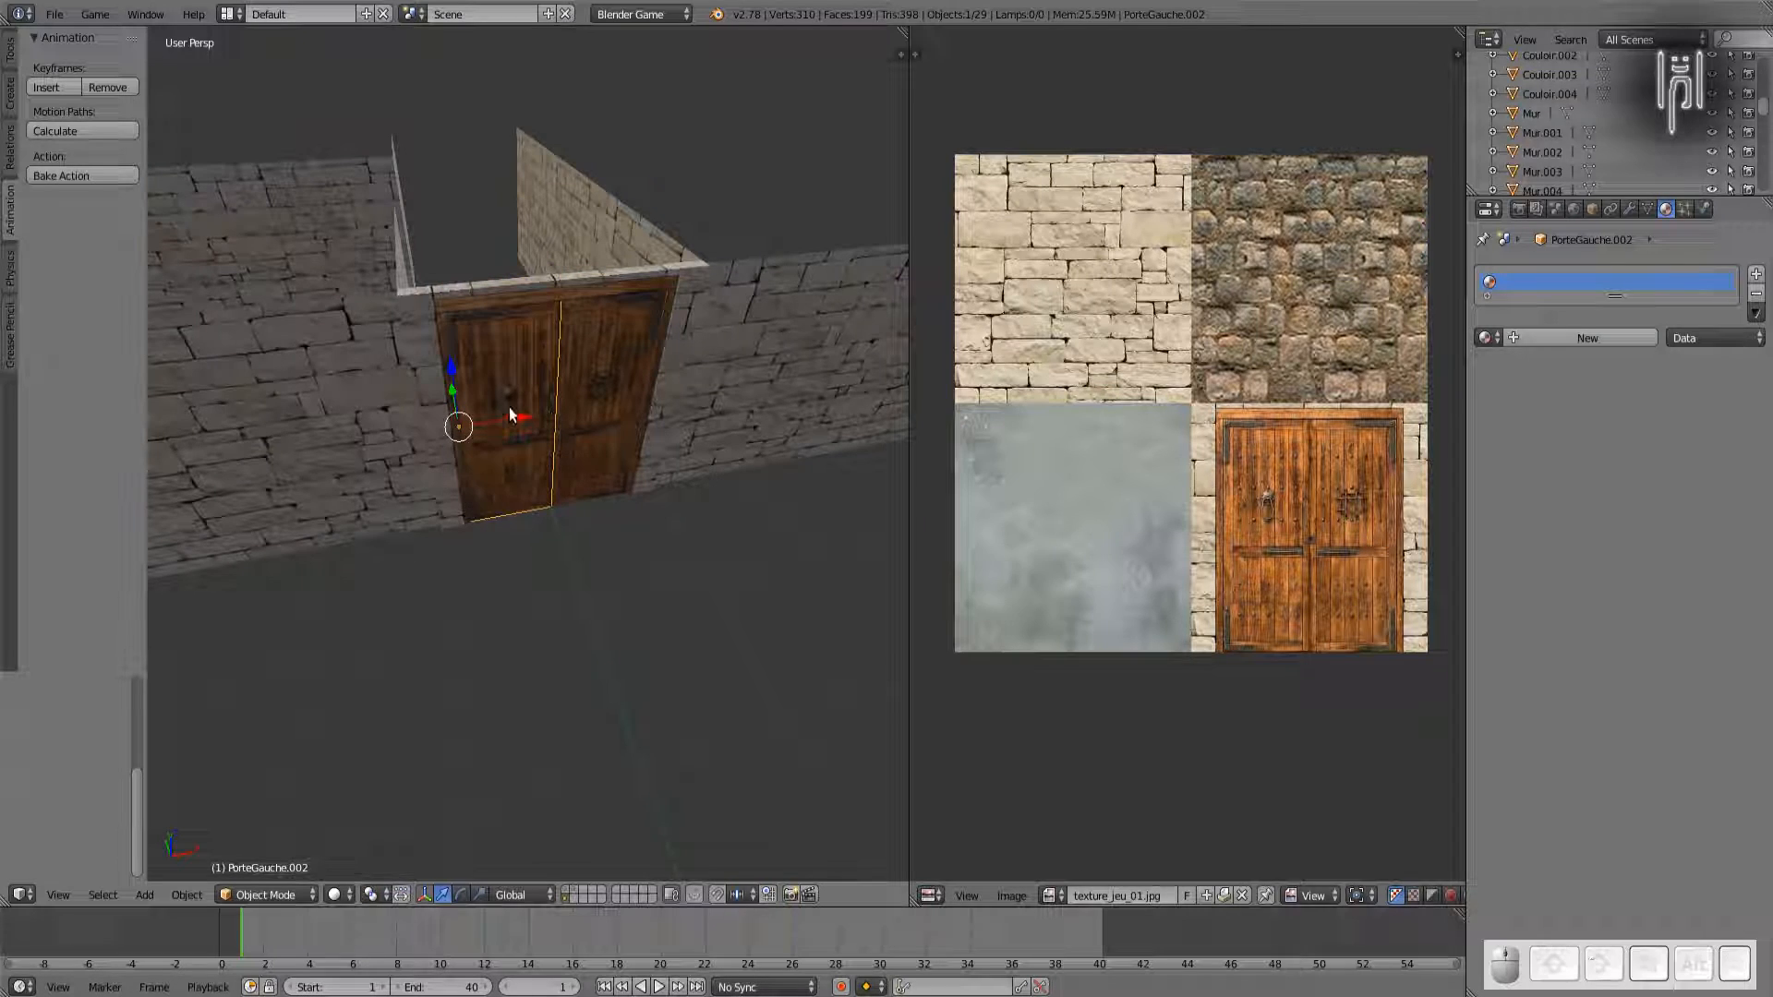
Step: Select the door frame and fly around it to examine the double door and the stone walls beside it up close
{"action": "right_click", "coordinate": [441, 323]}
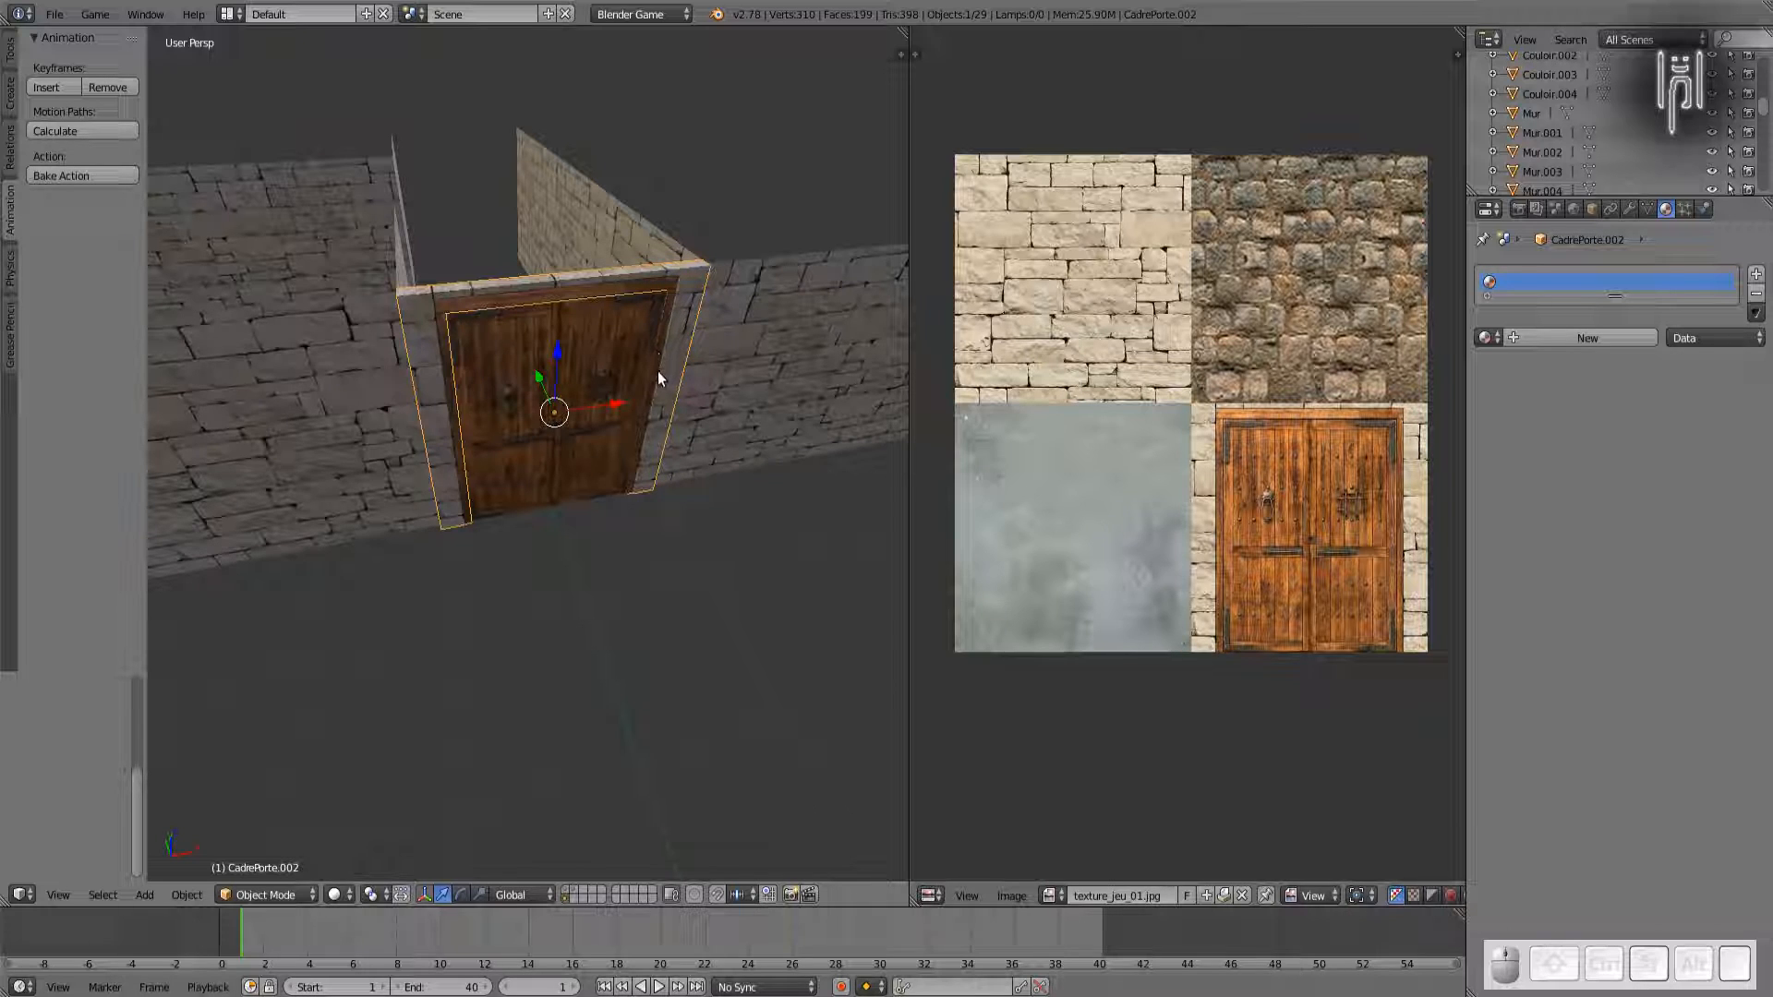
{"action": "scroll", "coordinate": [655, 339], "scroll_direction": "down", "scroll_amount": 5}
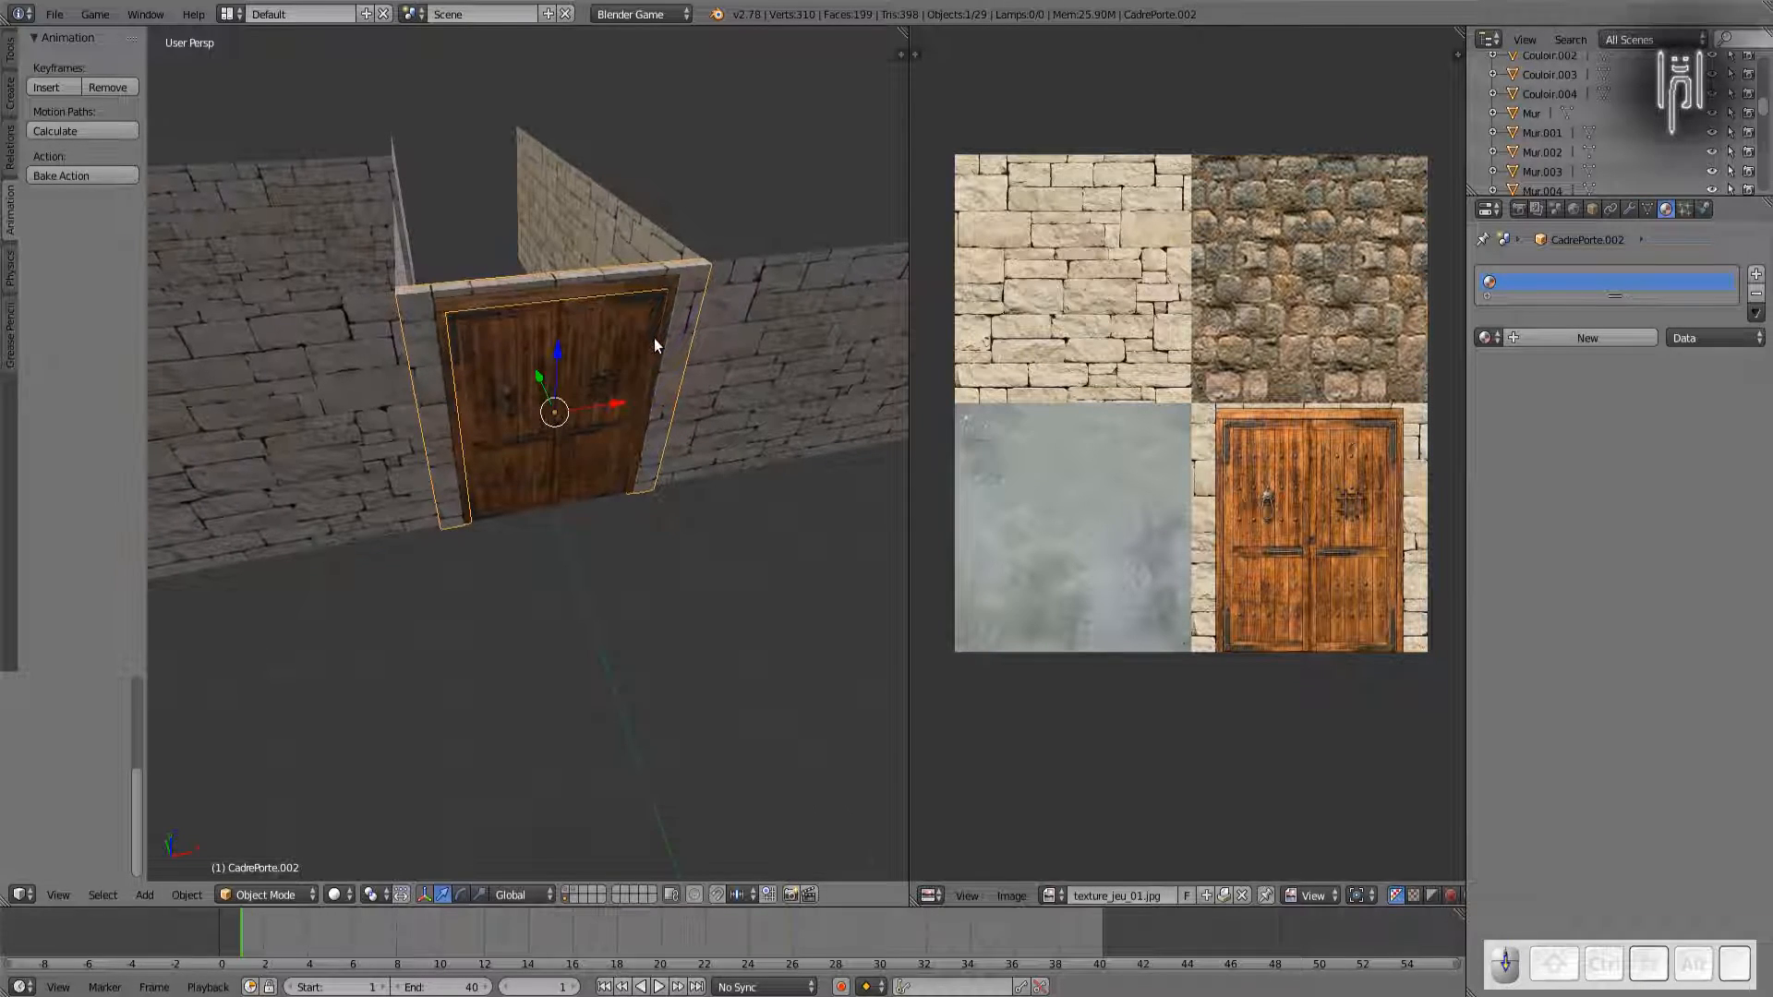
{"action": "scroll", "coordinate": [648, 349], "scroll_direction": "down", "scroll_amount": 3}
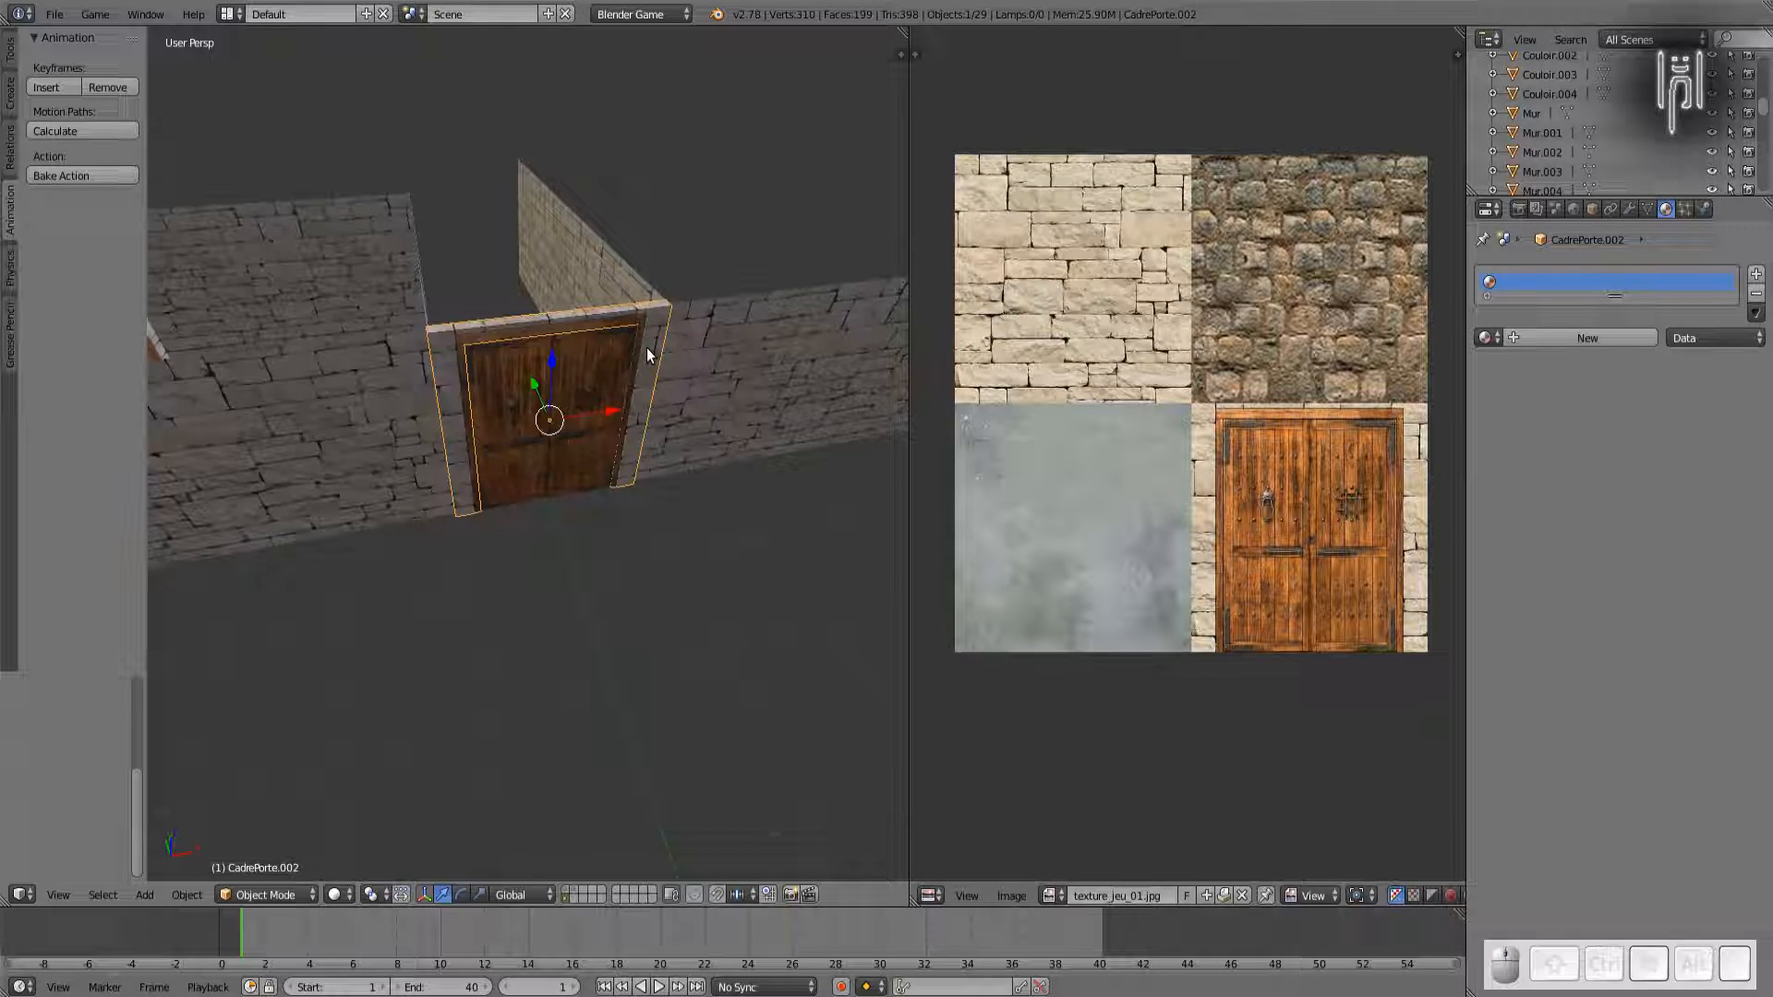
{"action": "key", "text": "shift+f"}
{"action": "key", "text": "Up"}
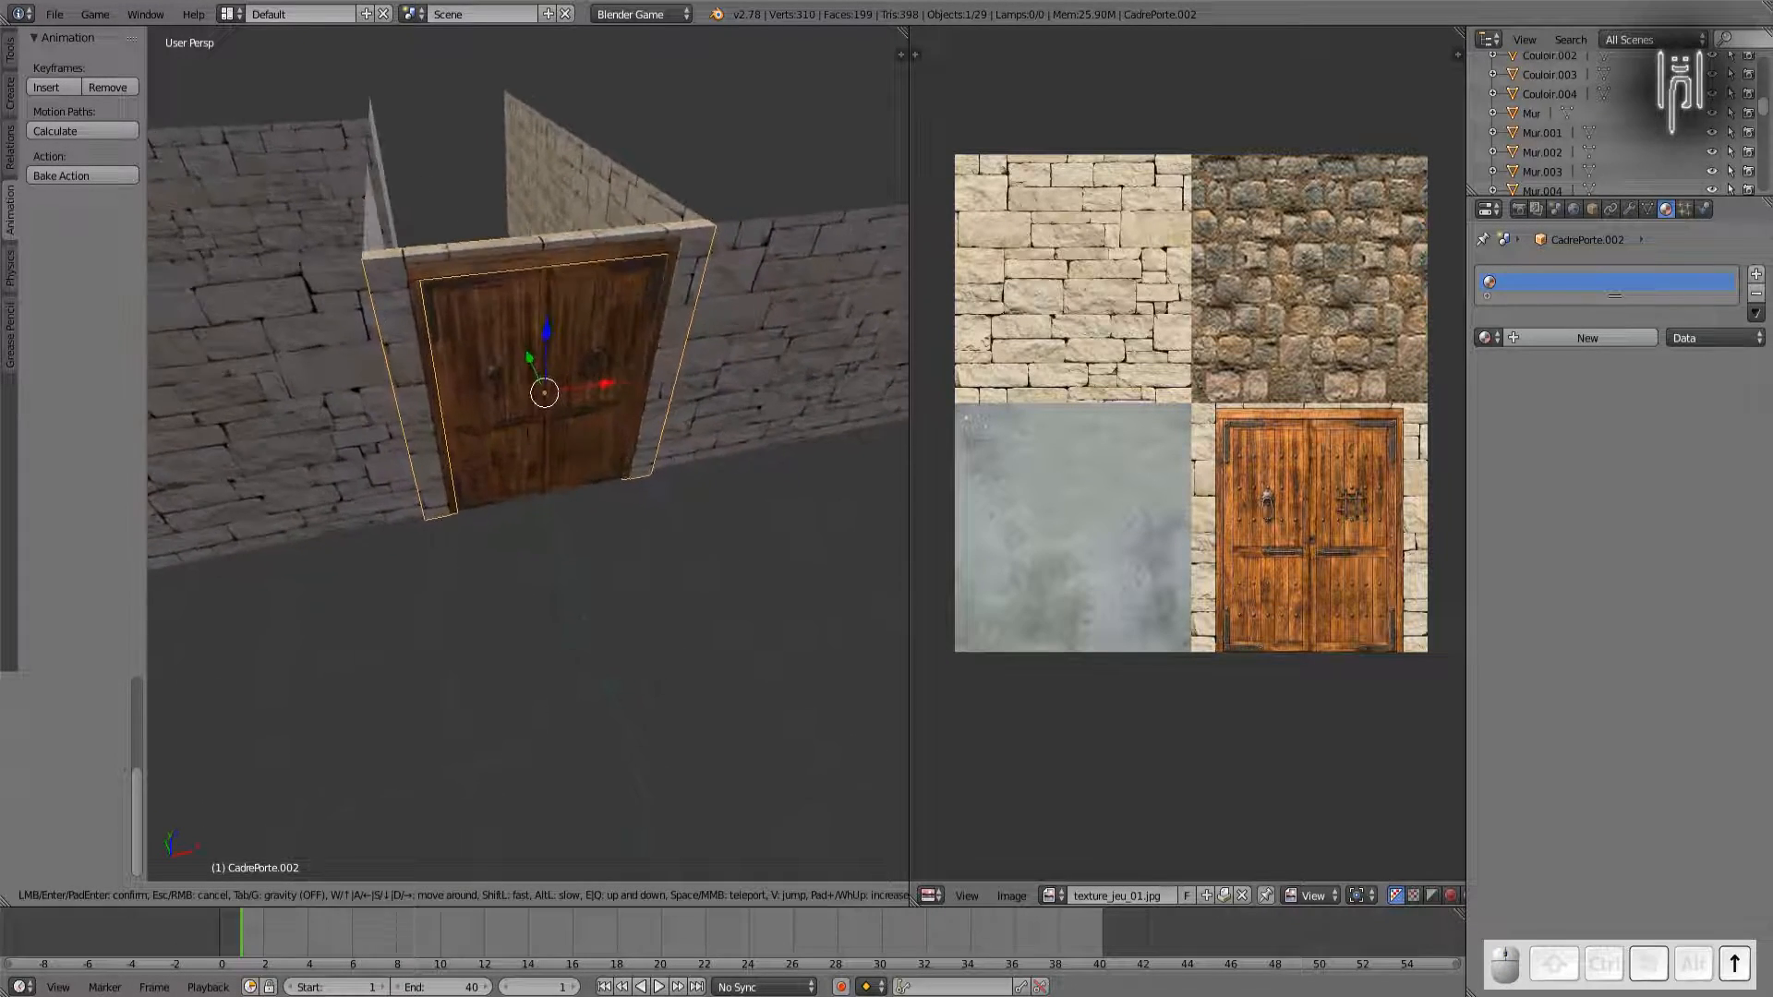
{"action": "key", "text": "Up"}
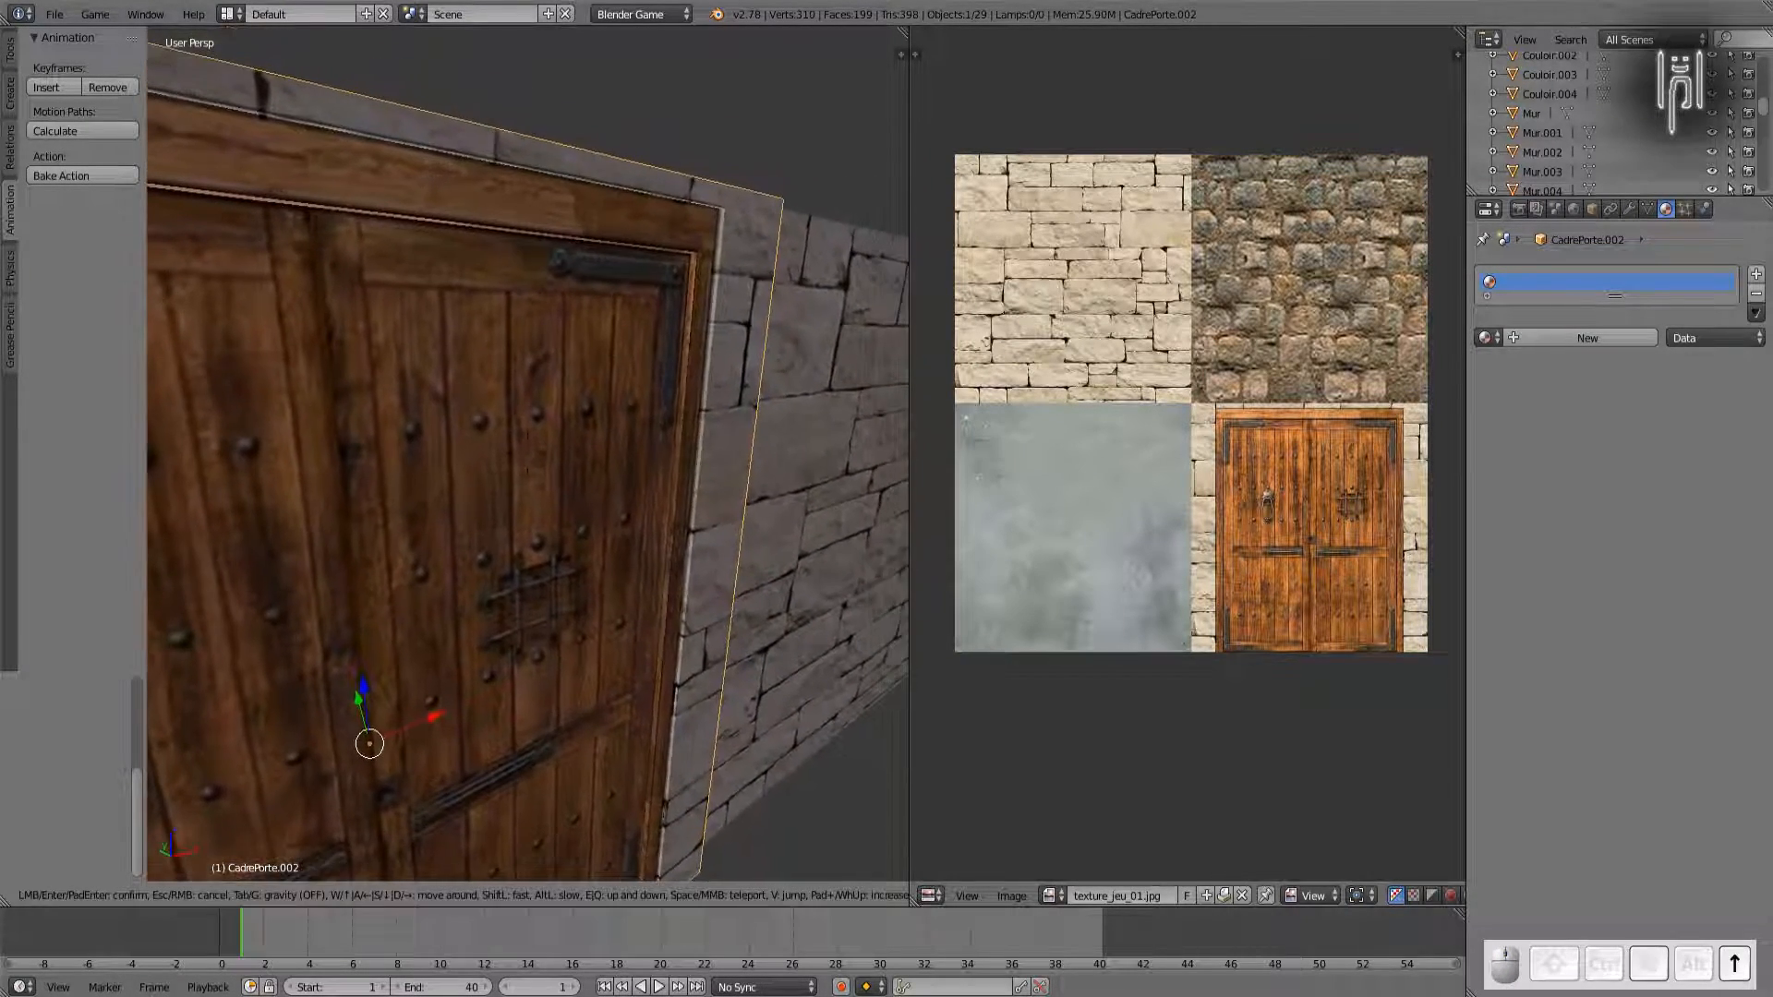
{"action": "key", "text": "Up"}
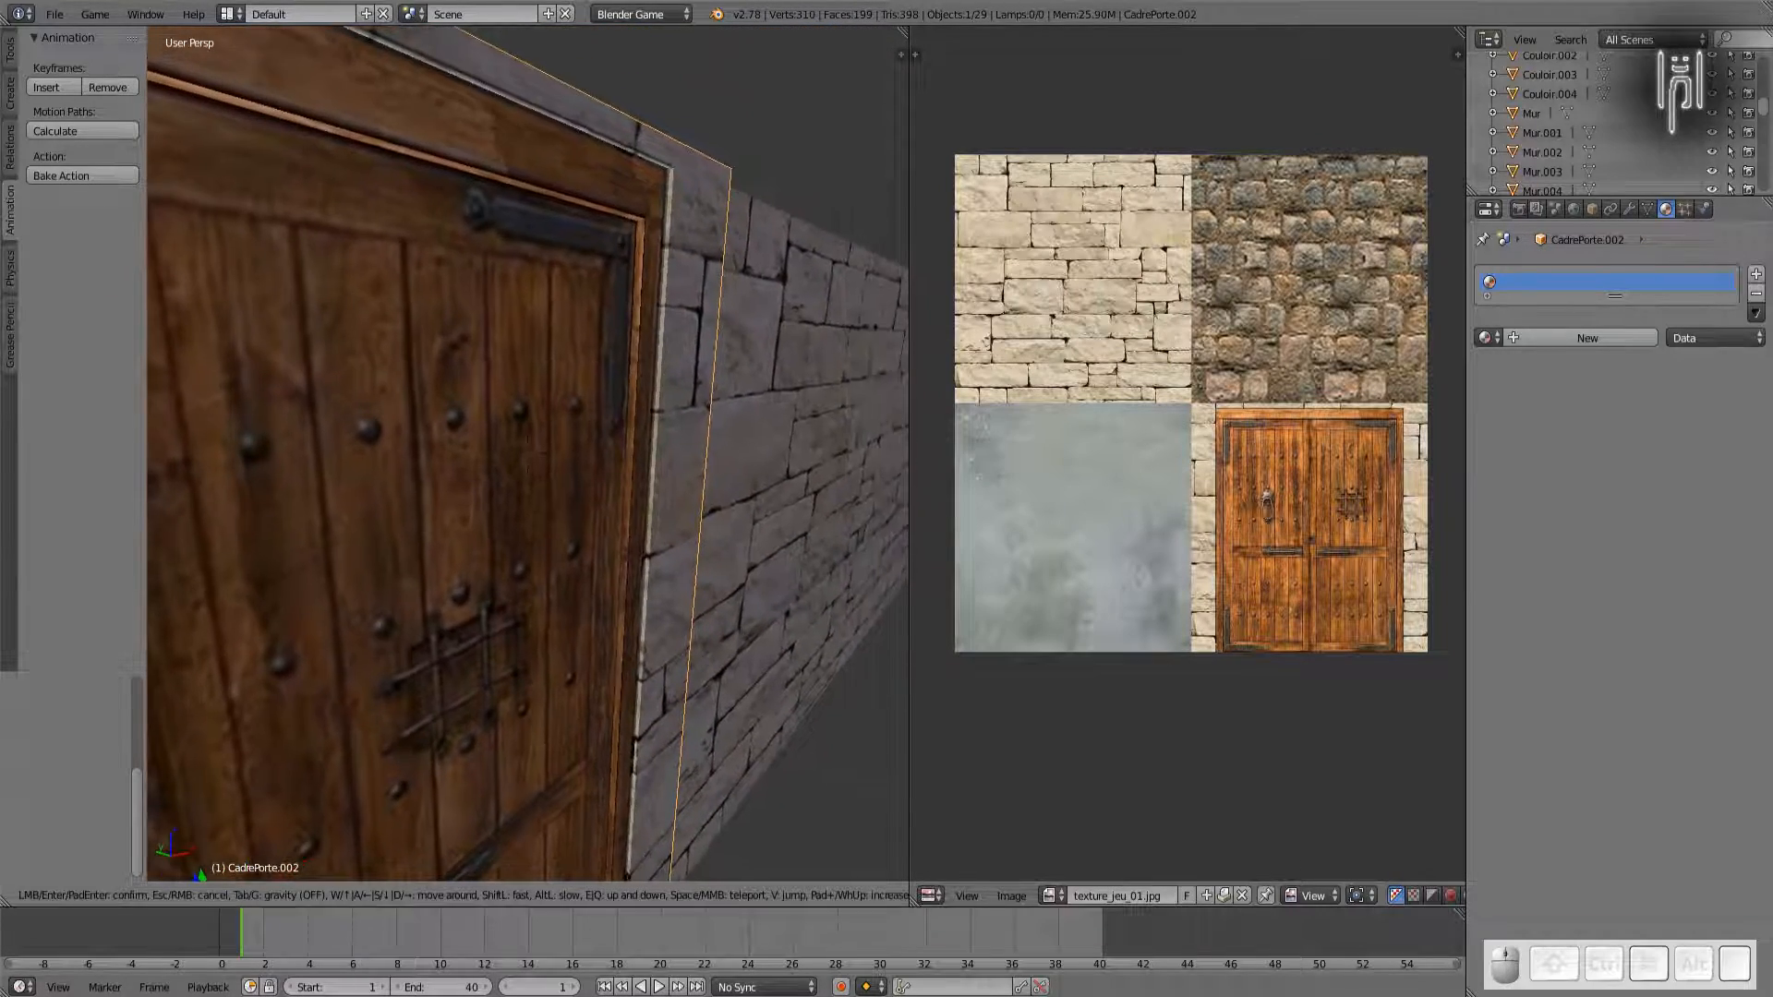
{"action": "key", "text": "Up"}
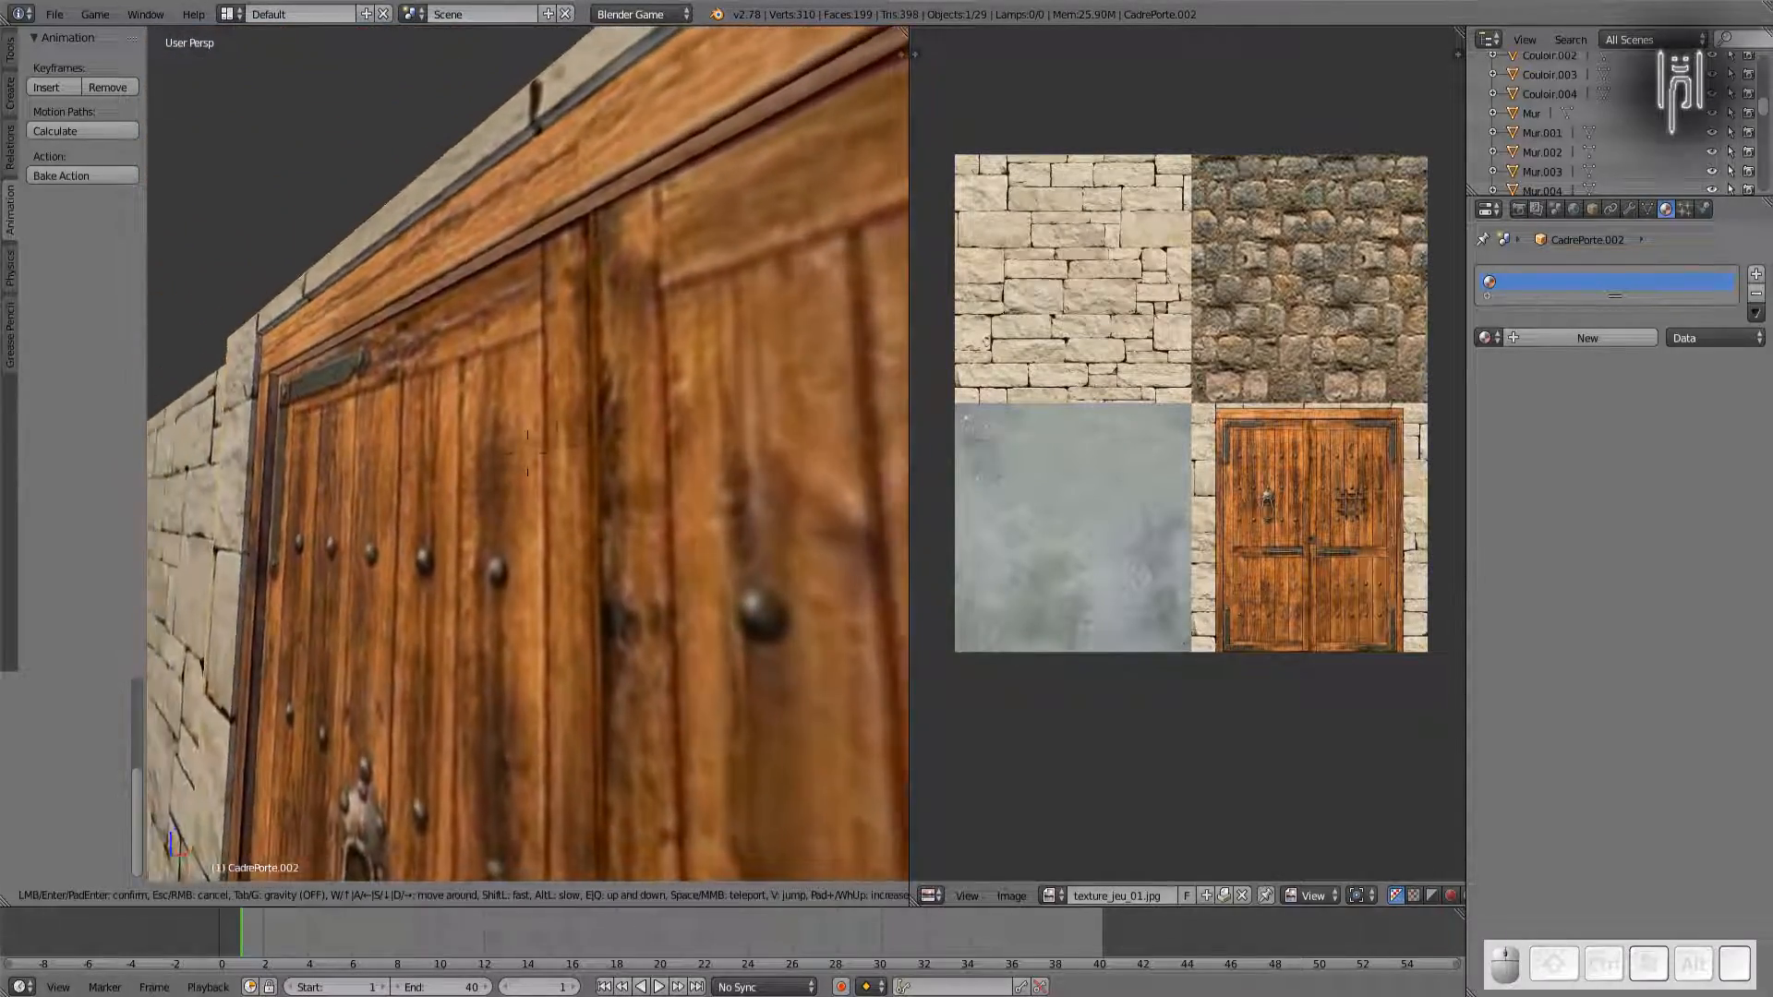
{"action": "key", "text": "Left"}
{"action": "key", "text": "Up"}
{"action": "key", "text": "Up"}
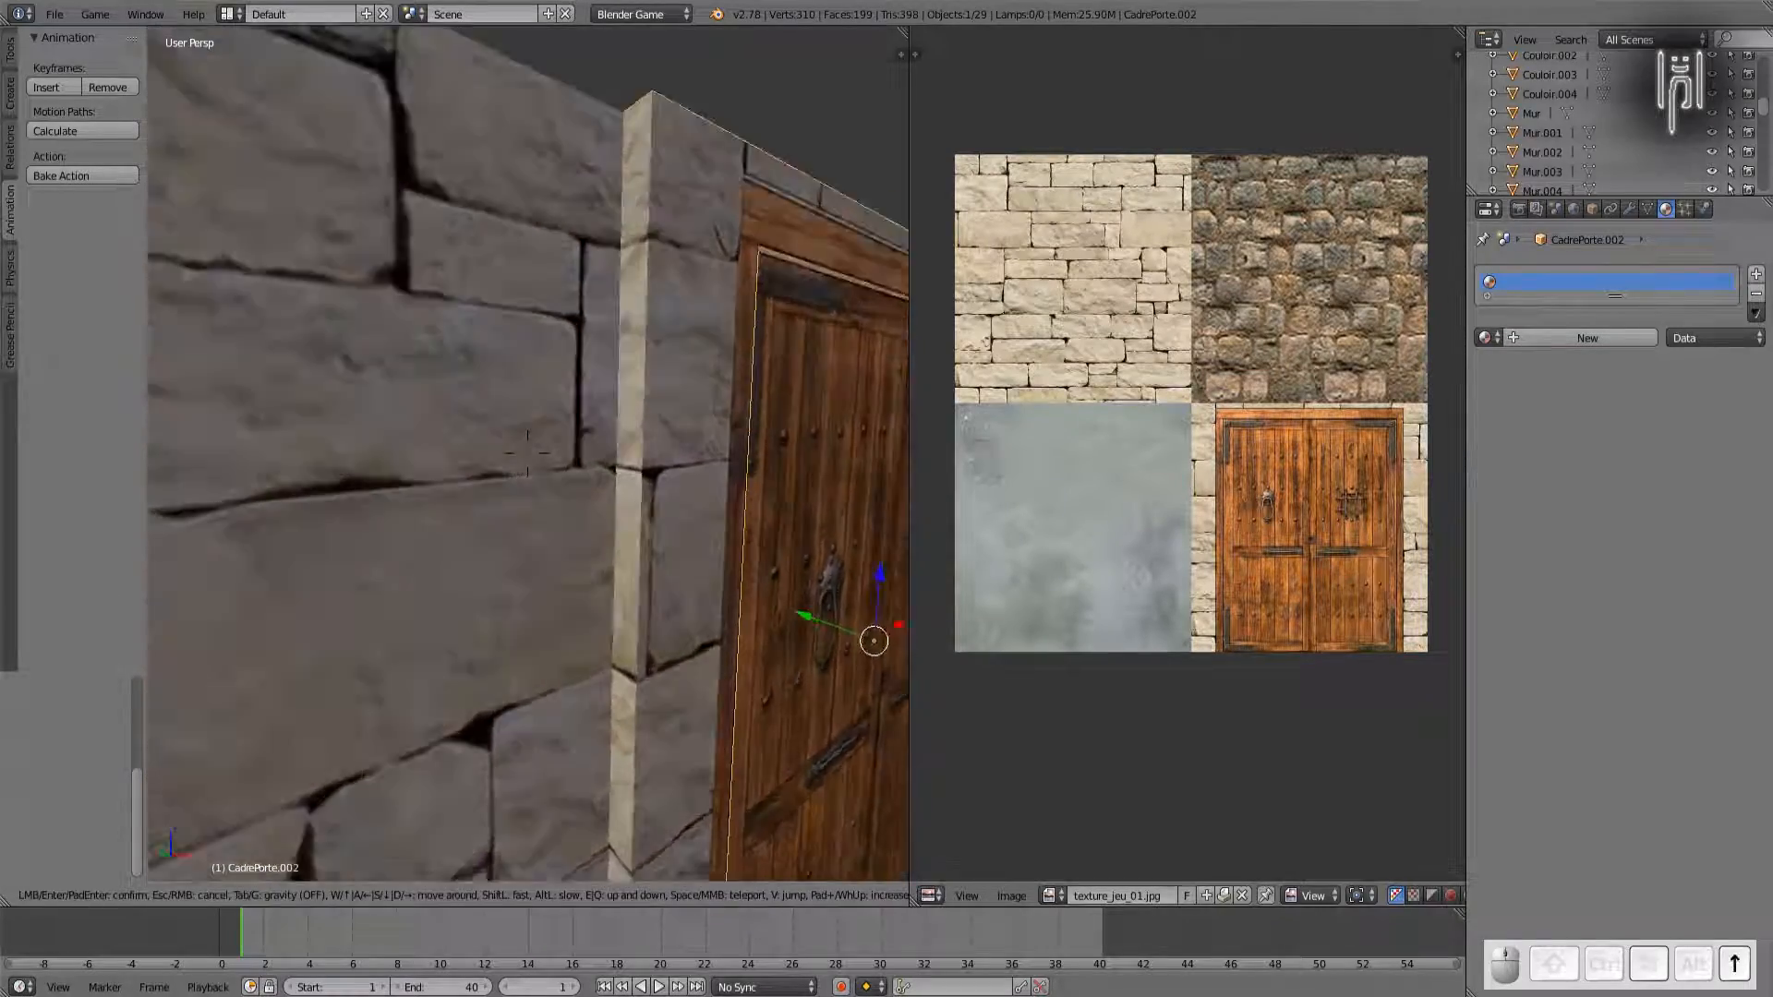
{"action": "key", "text": "Right"}
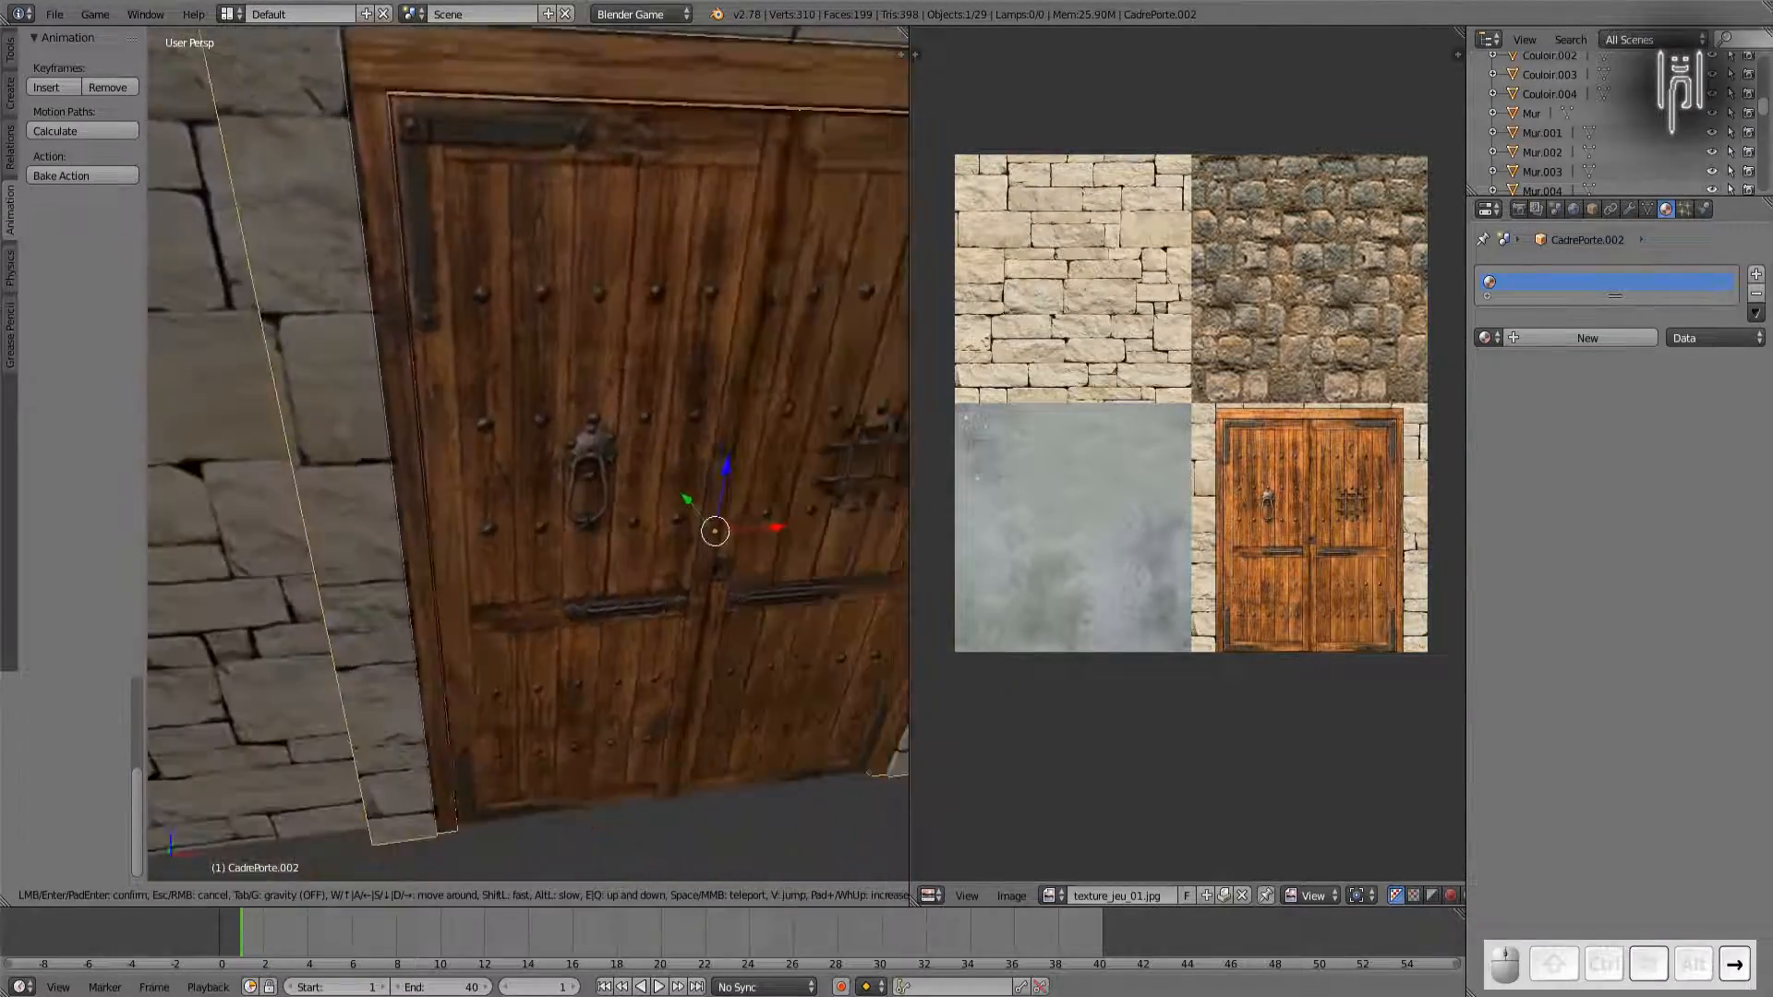
{"action": "key", "text": "Right"}
{"action": "key", "text": "Up"}
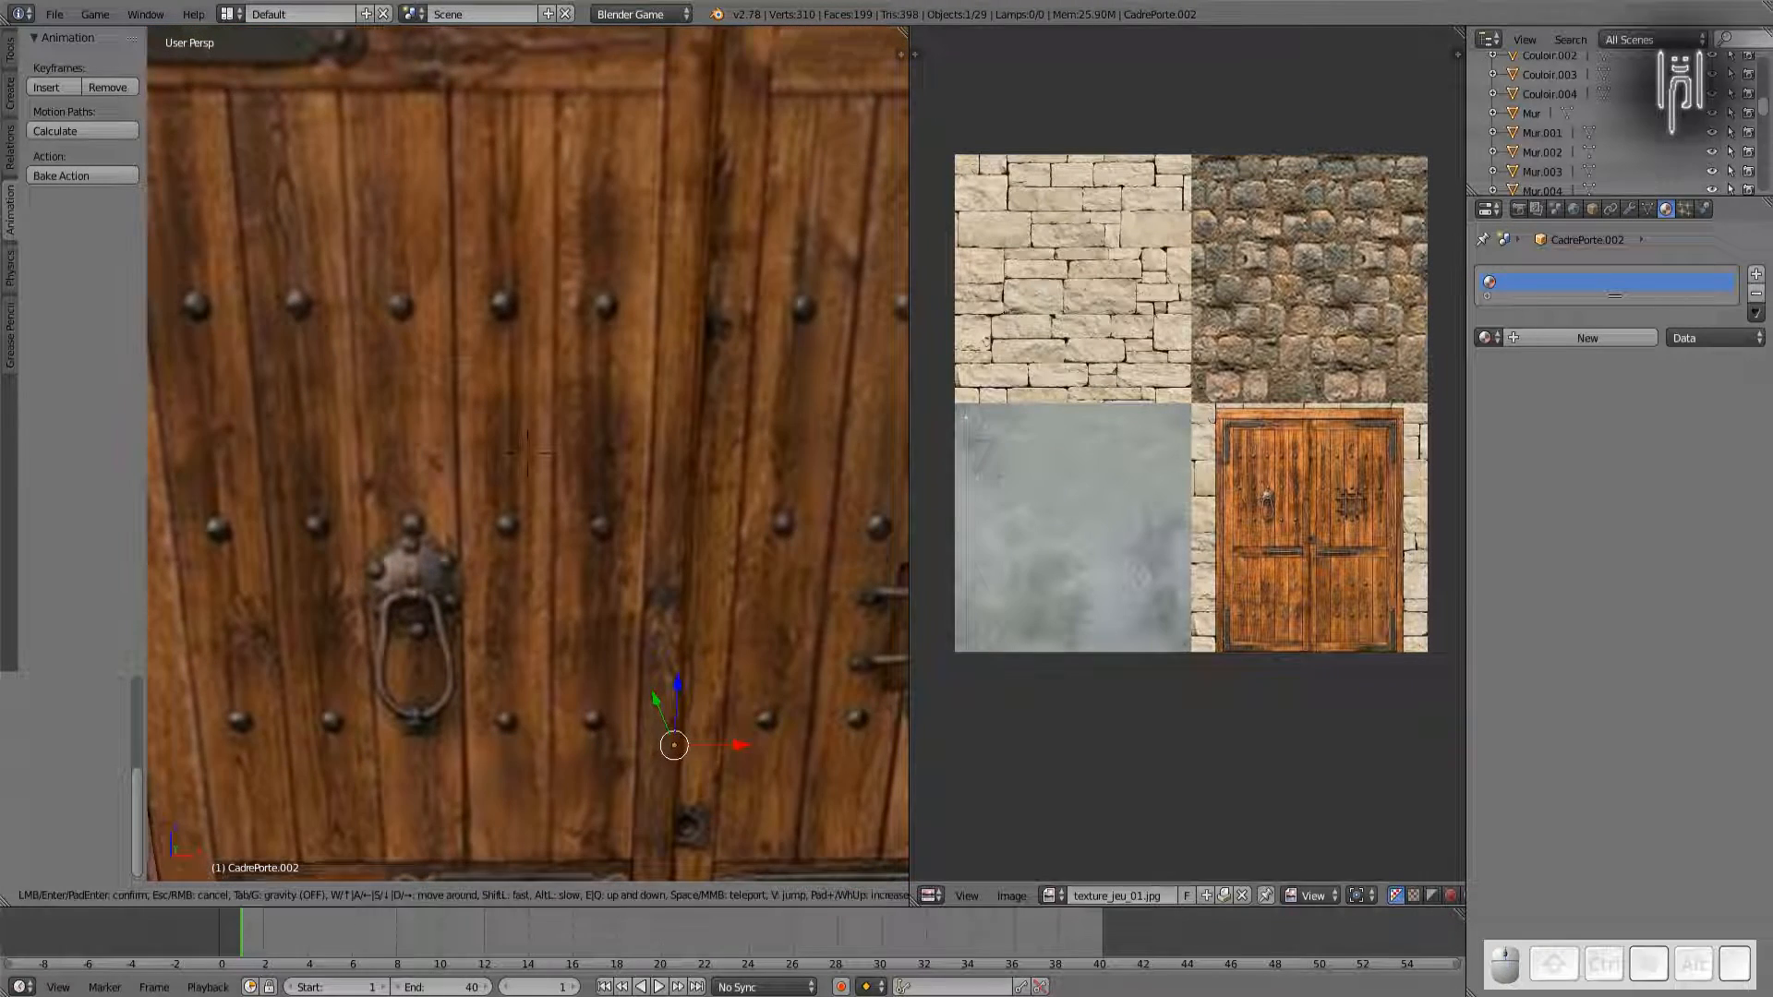
{"action": "key", "text": "Escape"}
{"action": "scroll", "coordinate": [527, 453], "scroll_direction": "down", "scroll_amount": 4}
{"action": "middle_click_drag", "start_coordinate": [520, 522], "coordinate": [464, 451]}
{"action": "scroll", "coordinate": [453, 448], "scroll_direction": "up", "scroll_amount": 4}
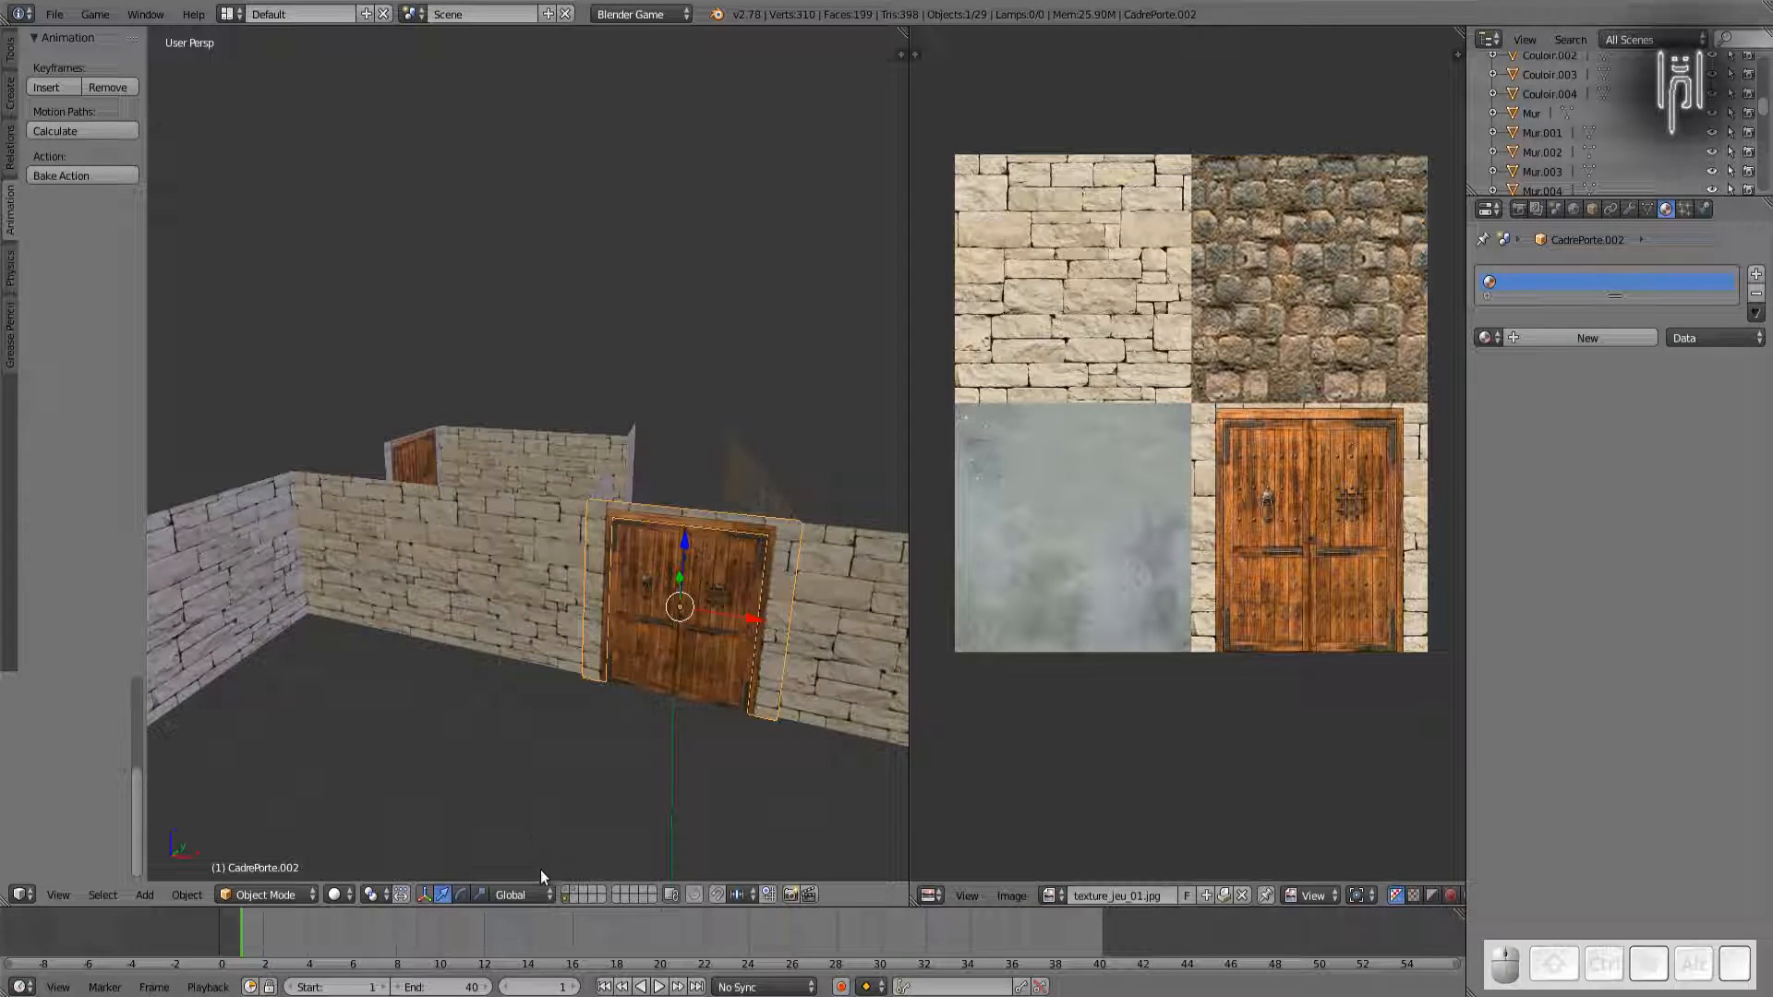
Step: Show only the layer with the floor tiles and examine how the cobblestone texture repeats across them
{"action": "left_click", "coordinate": [569, 891]}
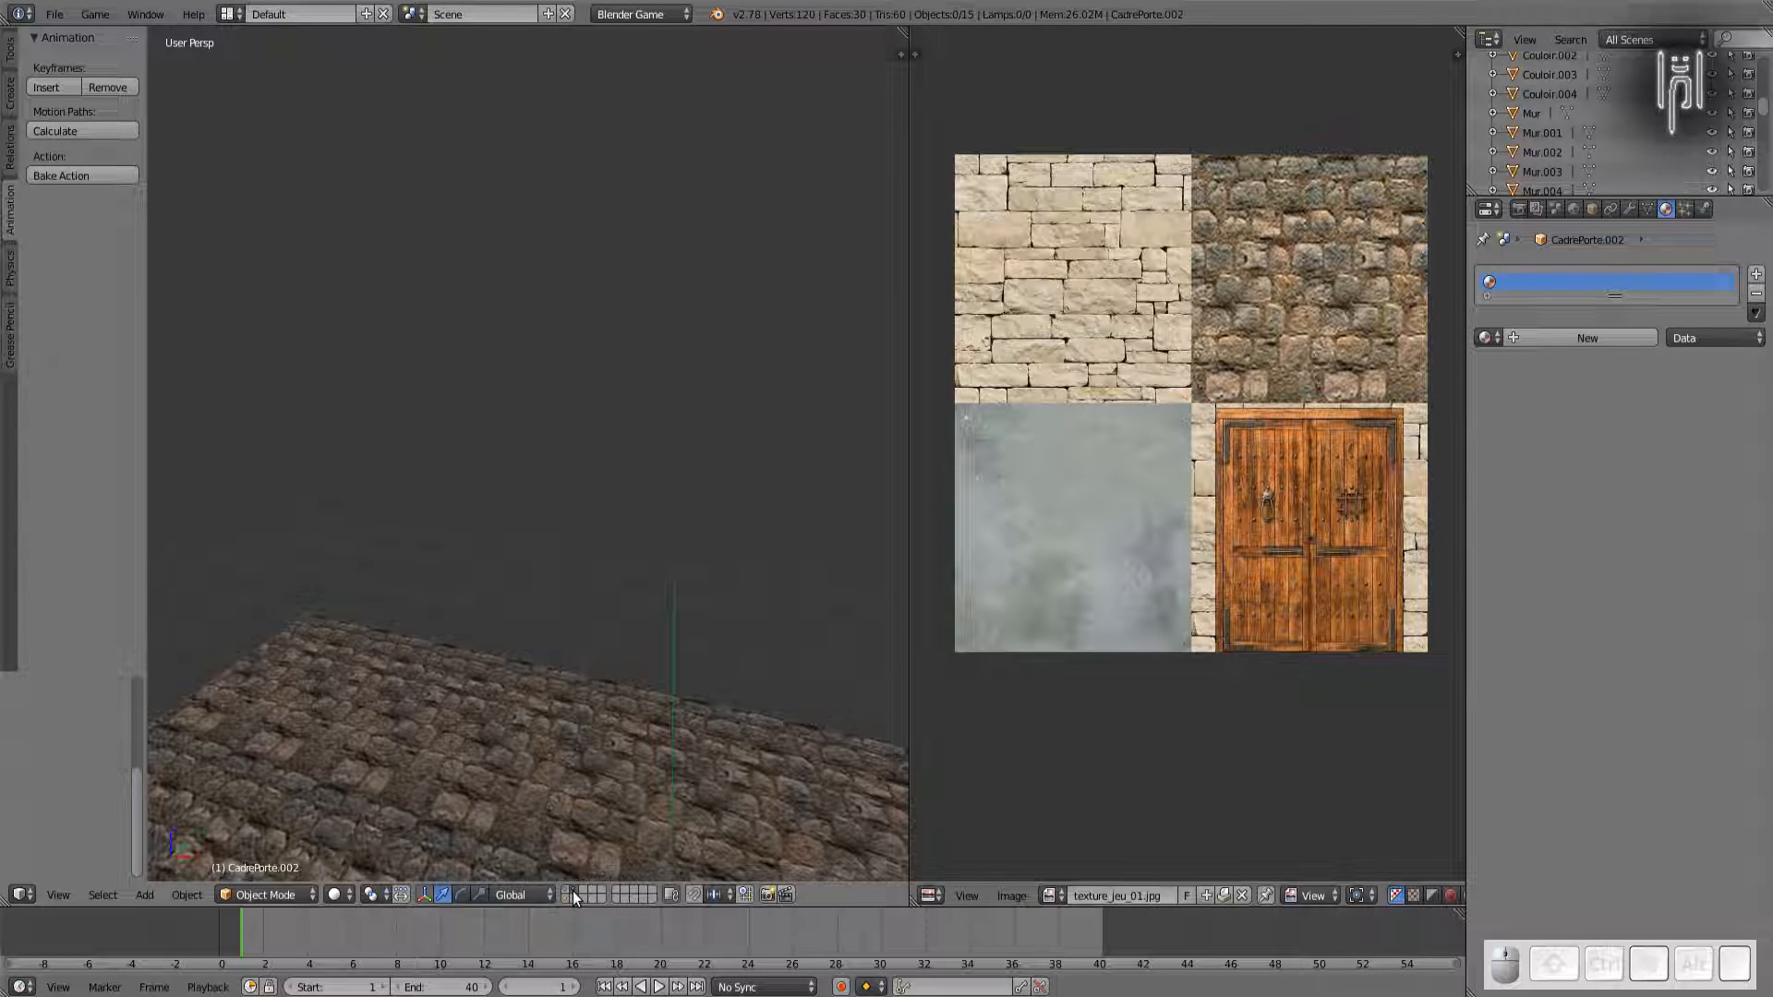
{"action": "scroll", "coordinate": [571, 879], "scroll_direction": "up", "scroll_amount": 2}
{"action": "scroll", "coordinate": [566, 872], "scroll_direction": "down", "scroll_amount": 4}
{"action": "scroll", "coordinate": [576, 794], "scroll_direction": "up", "scroll_amount": 4}
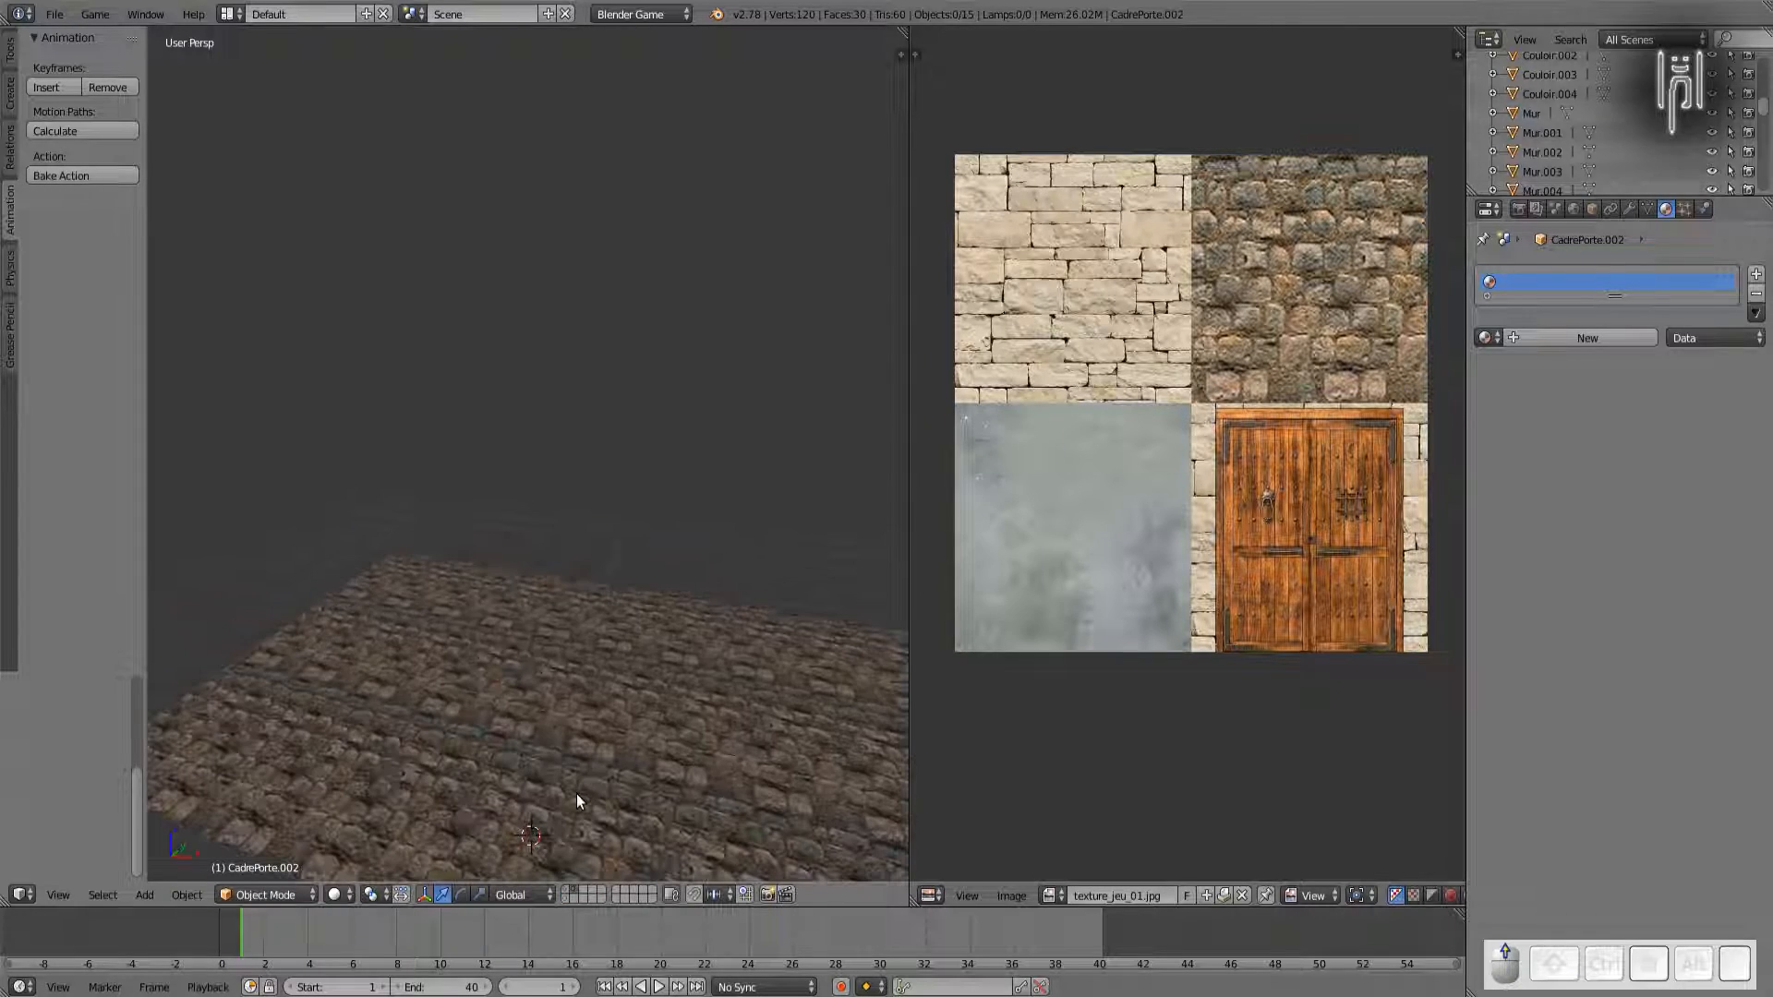
{"action": "middle_click_drag", "start_coordinate": [585, 818], "coordinate": [635, 86]}
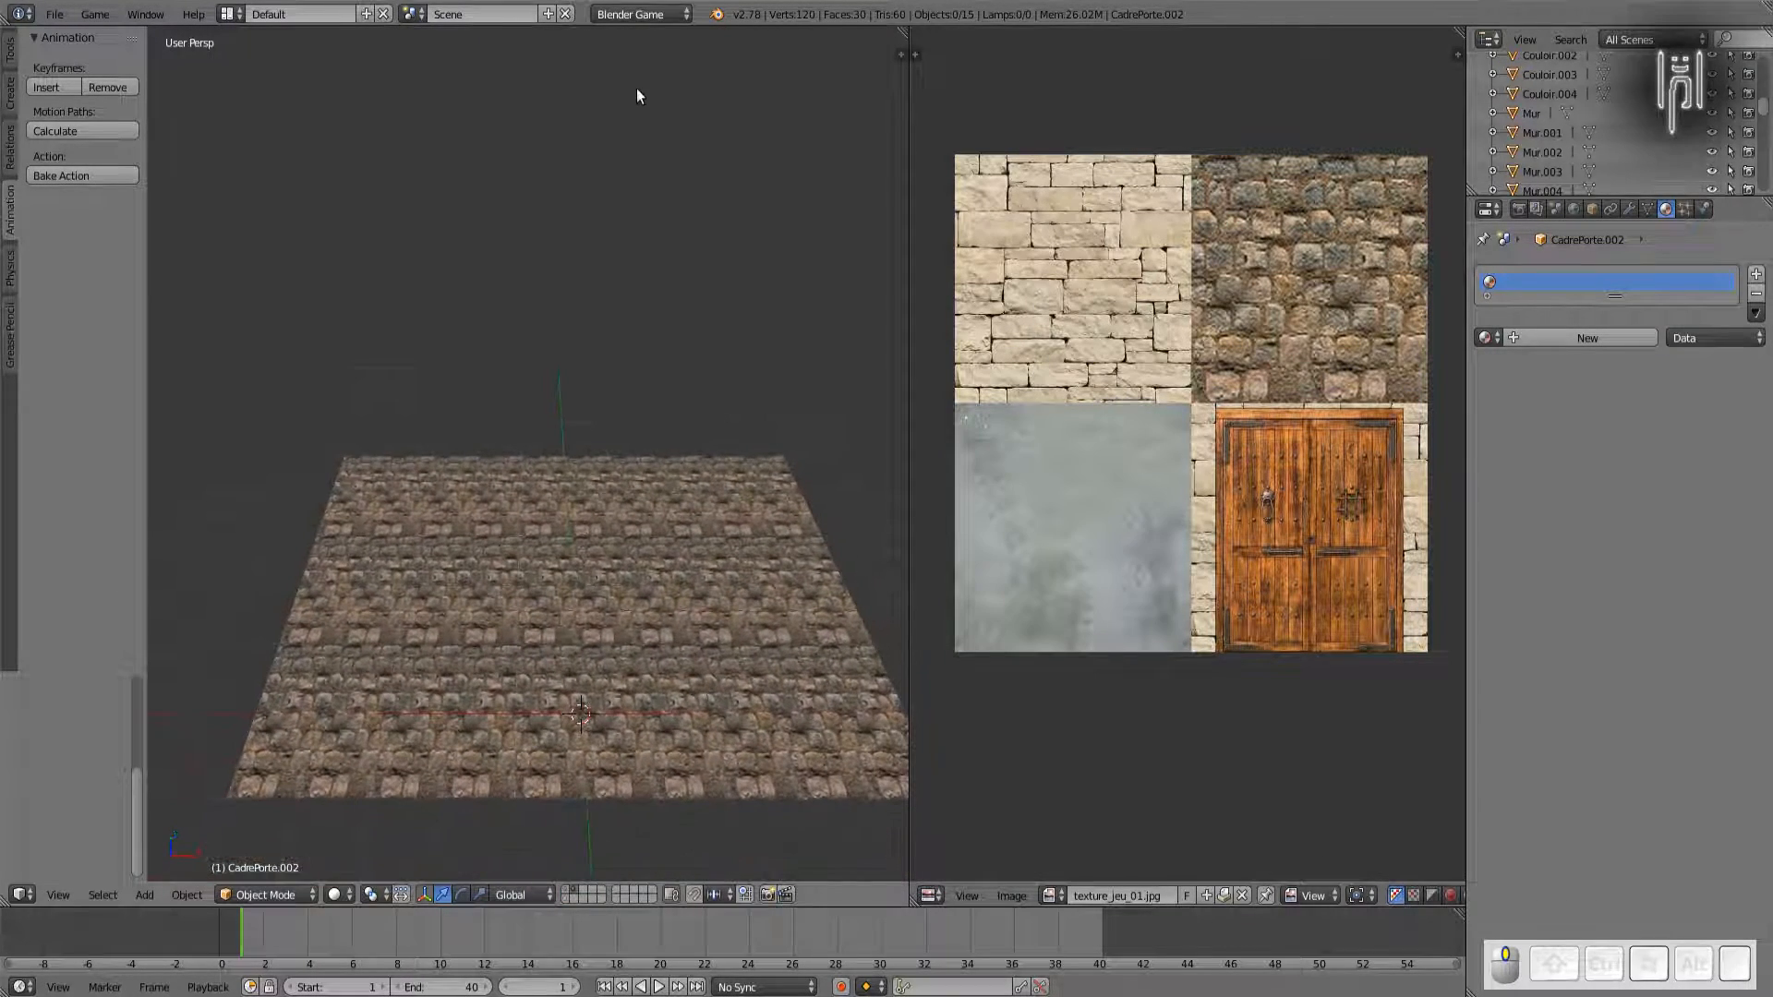
{"action": "scroll", "coordinate": [526, 264], "scroll_direction": "up", "scroll_amount": 4}
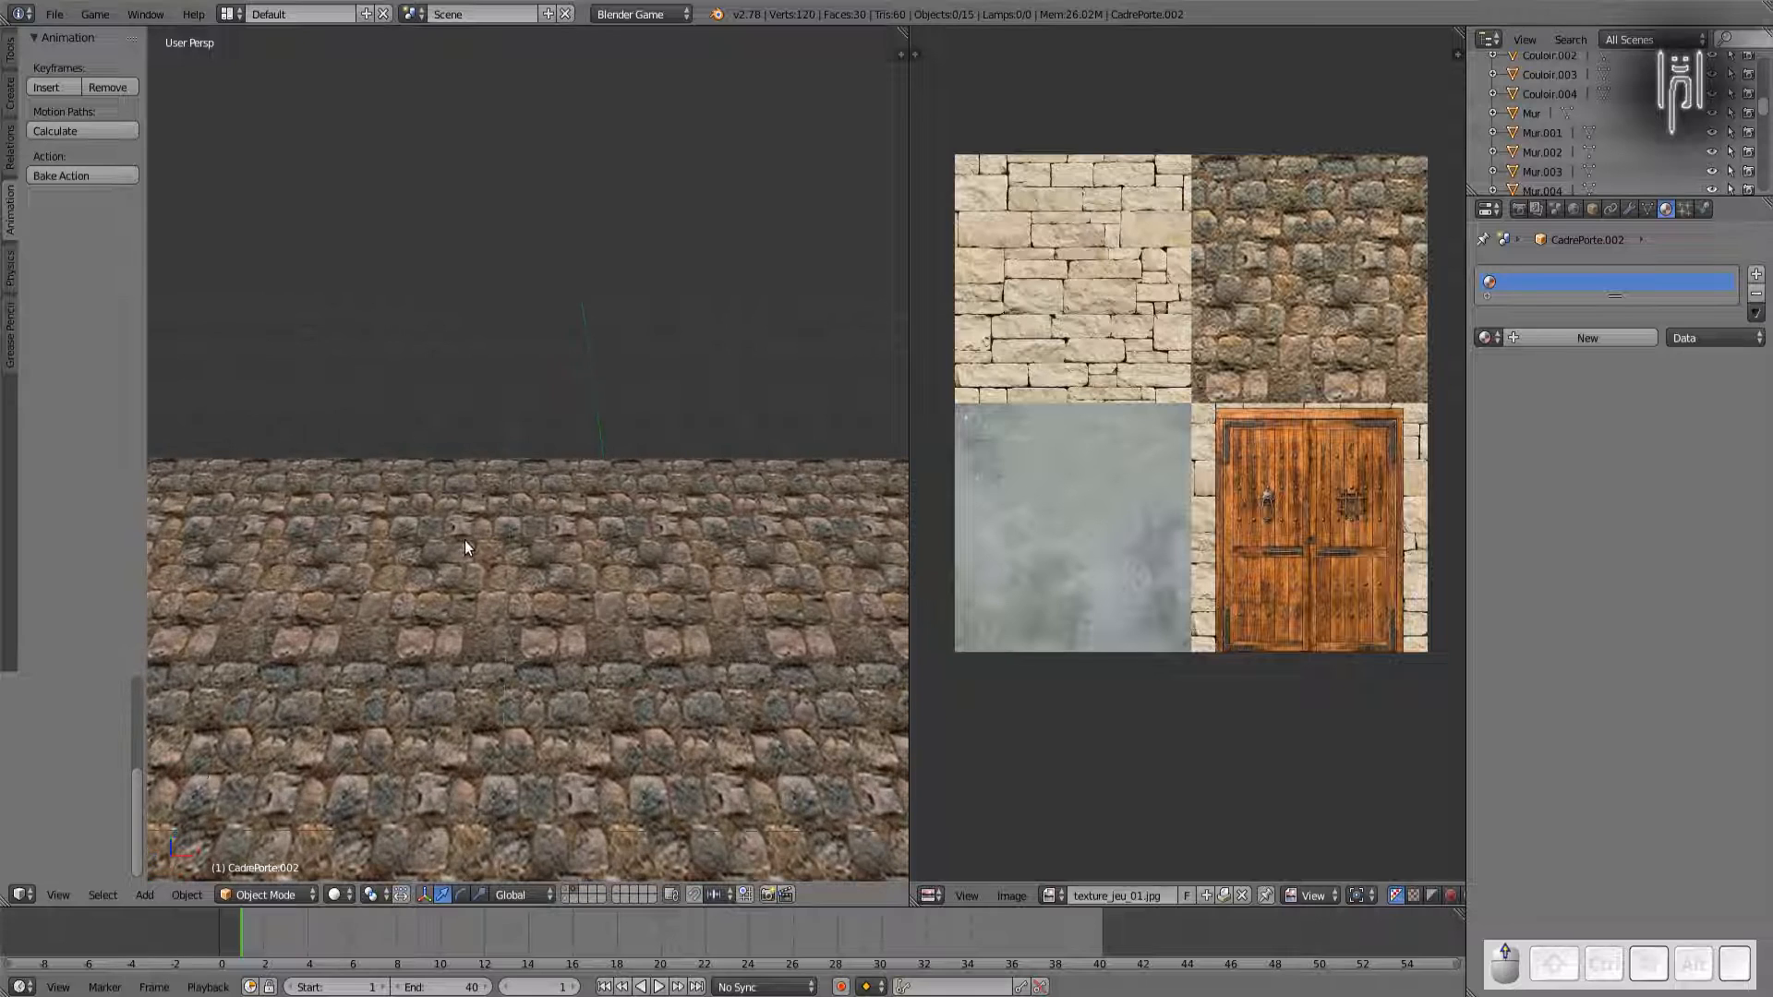
Step: Try rotating one back-row floor tile around the global Z axis, and cancel the rotation
{"action": "right_click", "coordinate": [554, 635]}
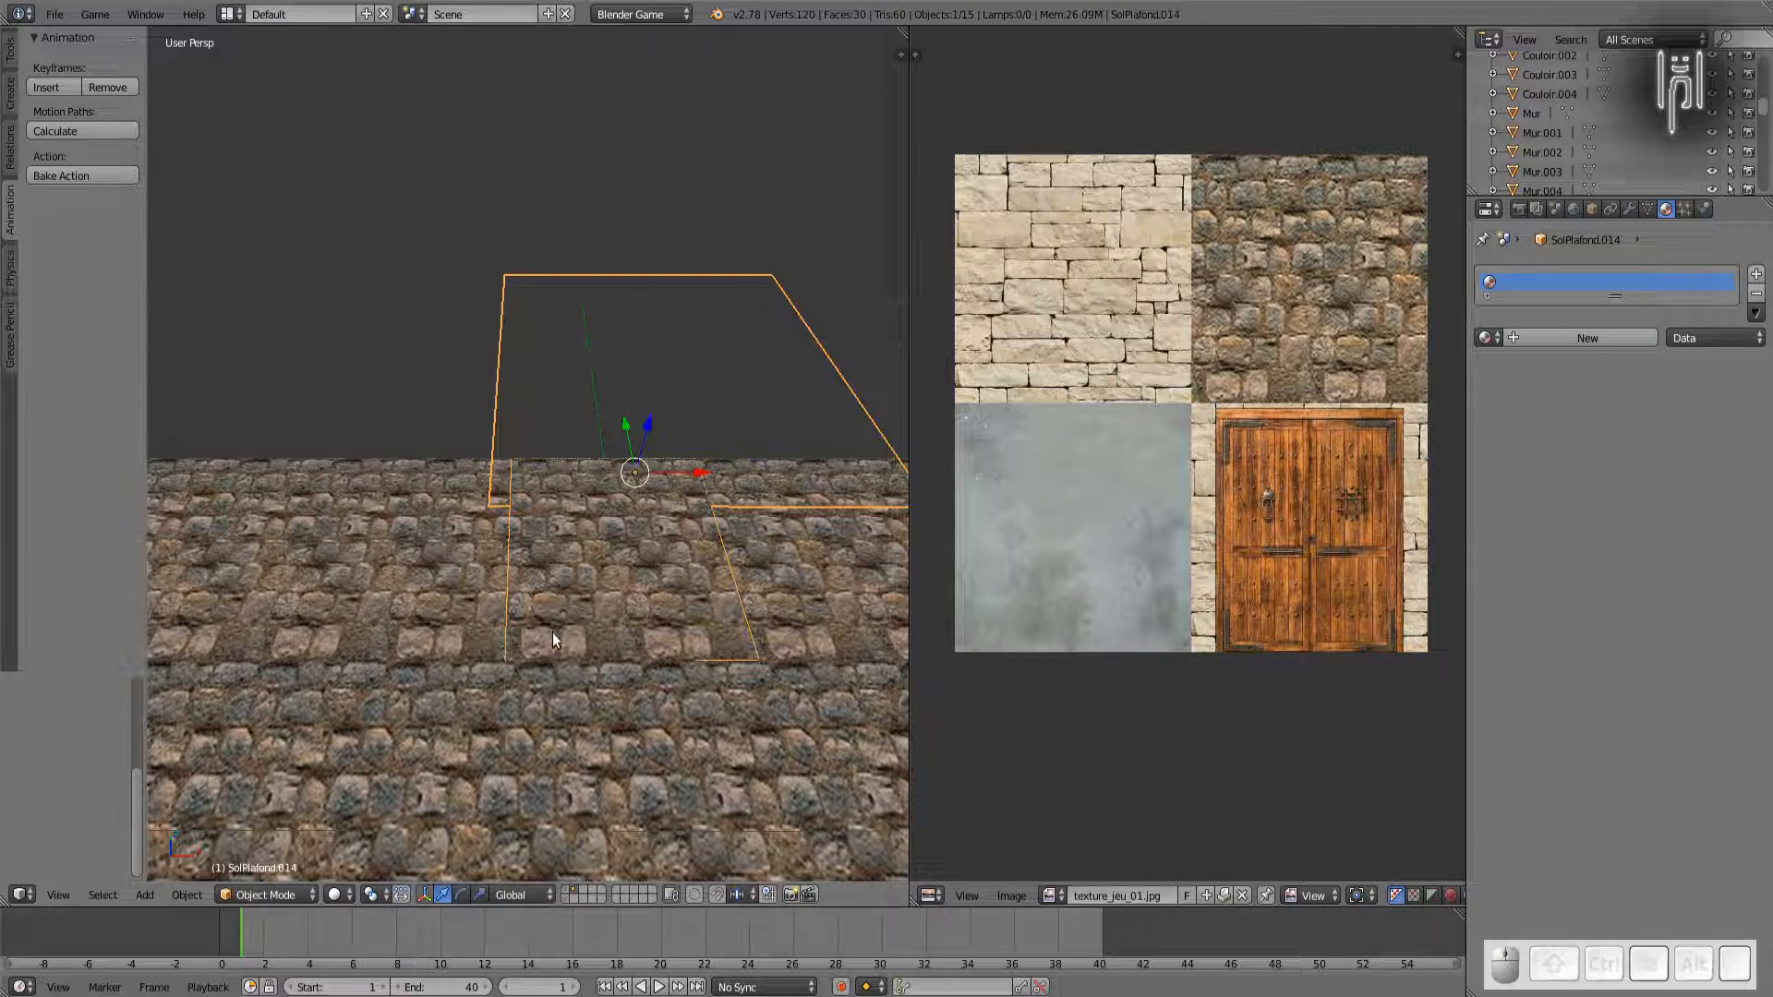
{"action": "key", "text": "r"}
{"action": "key", "text": "z"}
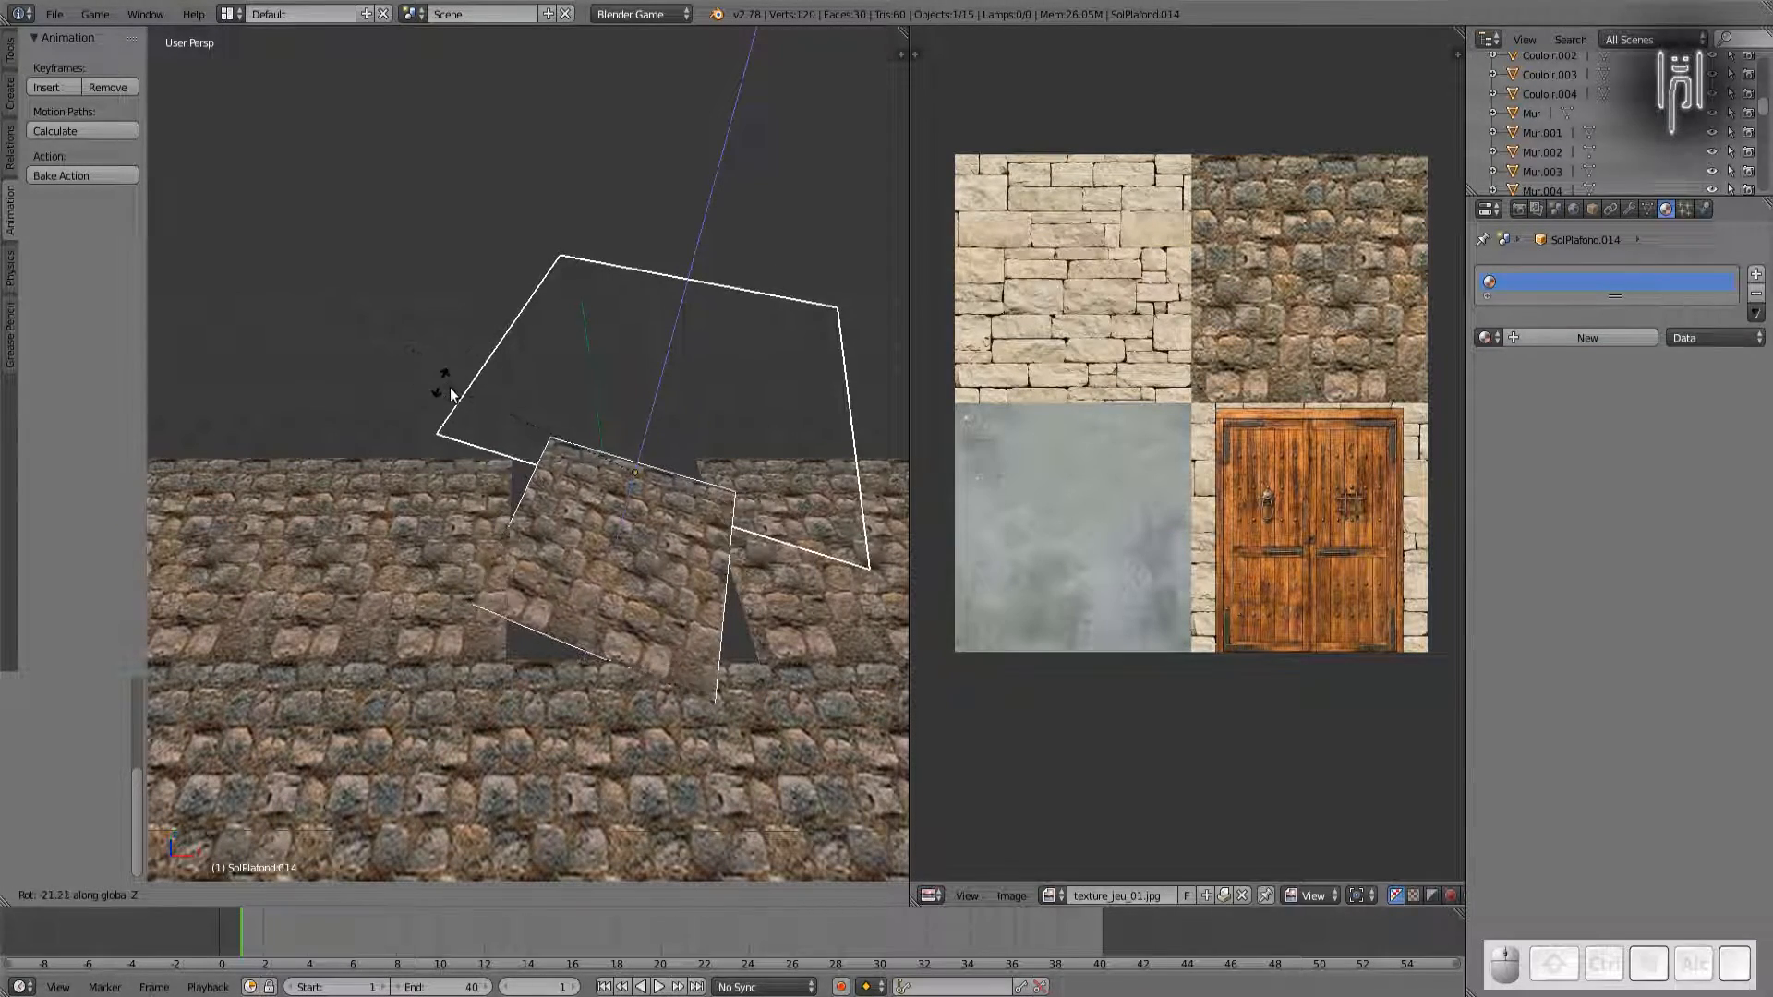
{"action": "right_click", "coordinate": [653, 469]}
{"action": "middle_click_drag", "start_coordinate": [637, 466], "coordinate": [557, 462]}
{"action": "scroll", "coordinate": [558, 463], "scroll_direction": "down", "scroll_amount": 2}
{"action": "scroll", "coordinate": [557, 463], "scroll_direction": "down", "scroll_amount": 2}
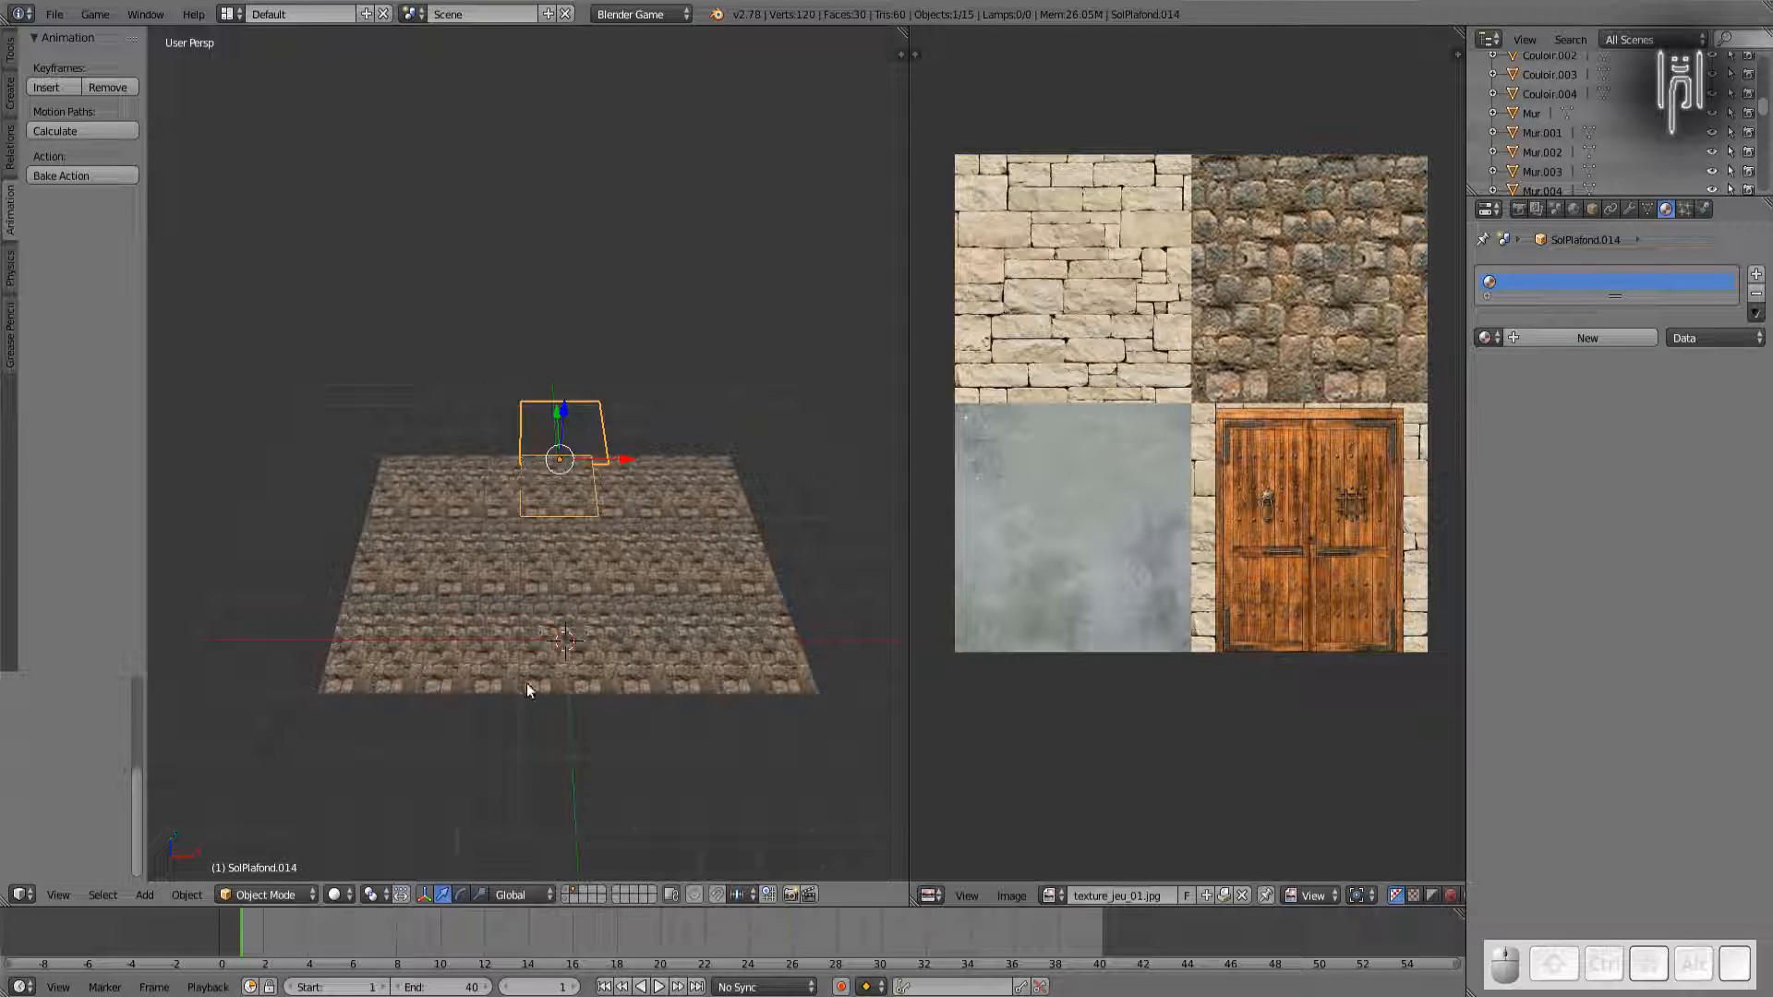
Step: Show only the layer with the walls and doors and fly through the level to inspect the double door and its surroundings
{"action": "left_click", "coordinate": [563, 901]}
{"action": "scroll", "coordinate": [496, 414], "scroll_direction": "up", "scroll_amount": 4}
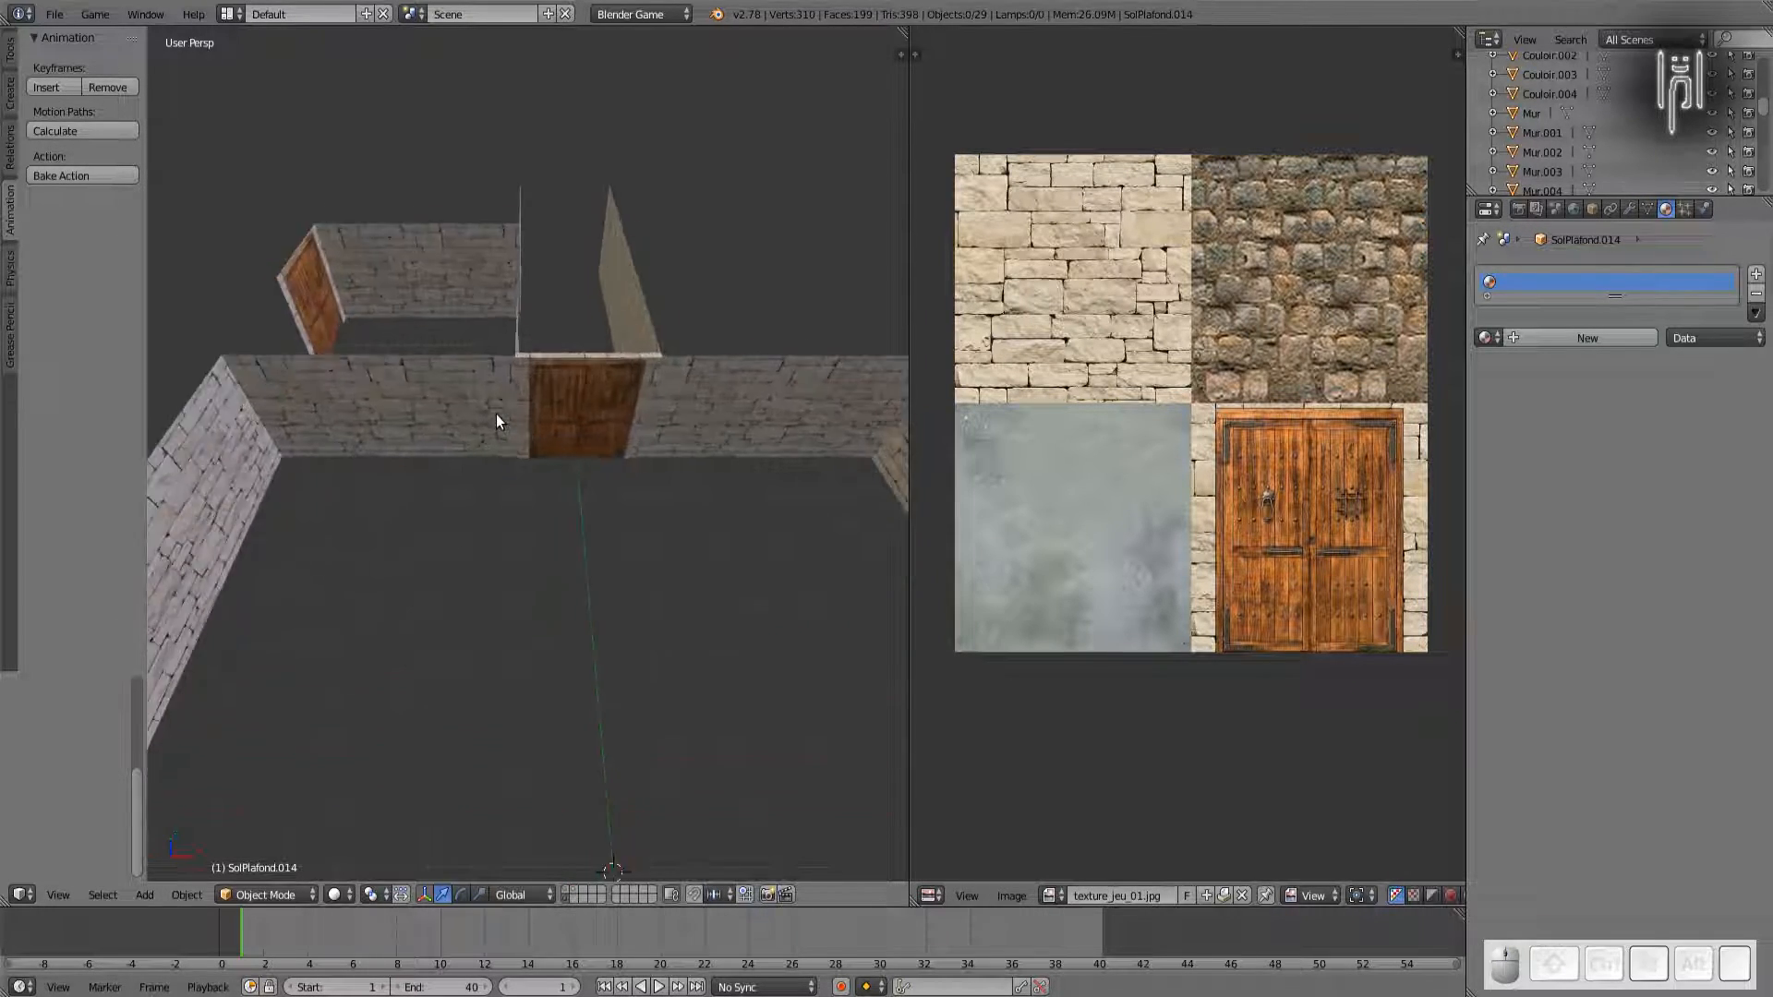
{"action": "scroll", "coordinate": [517, 469], "scroll_direction": "up", "scroll_amount": 1}
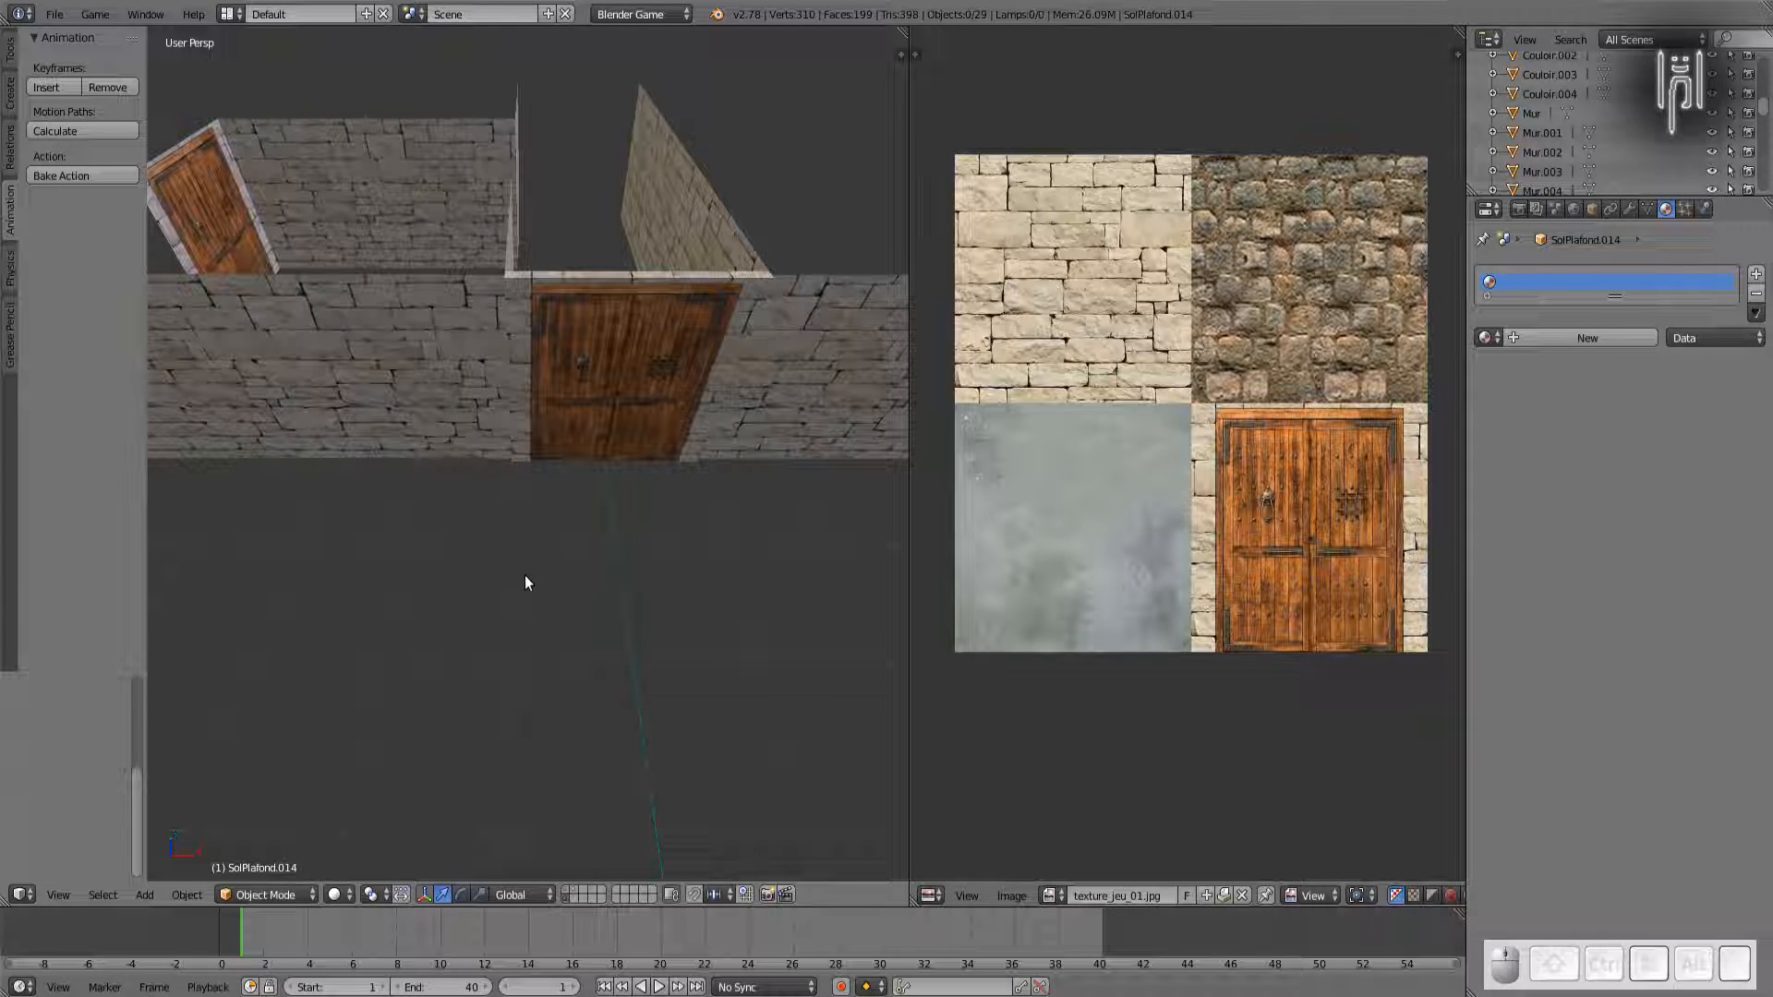
{"action": "key", "text": "shift+f"}
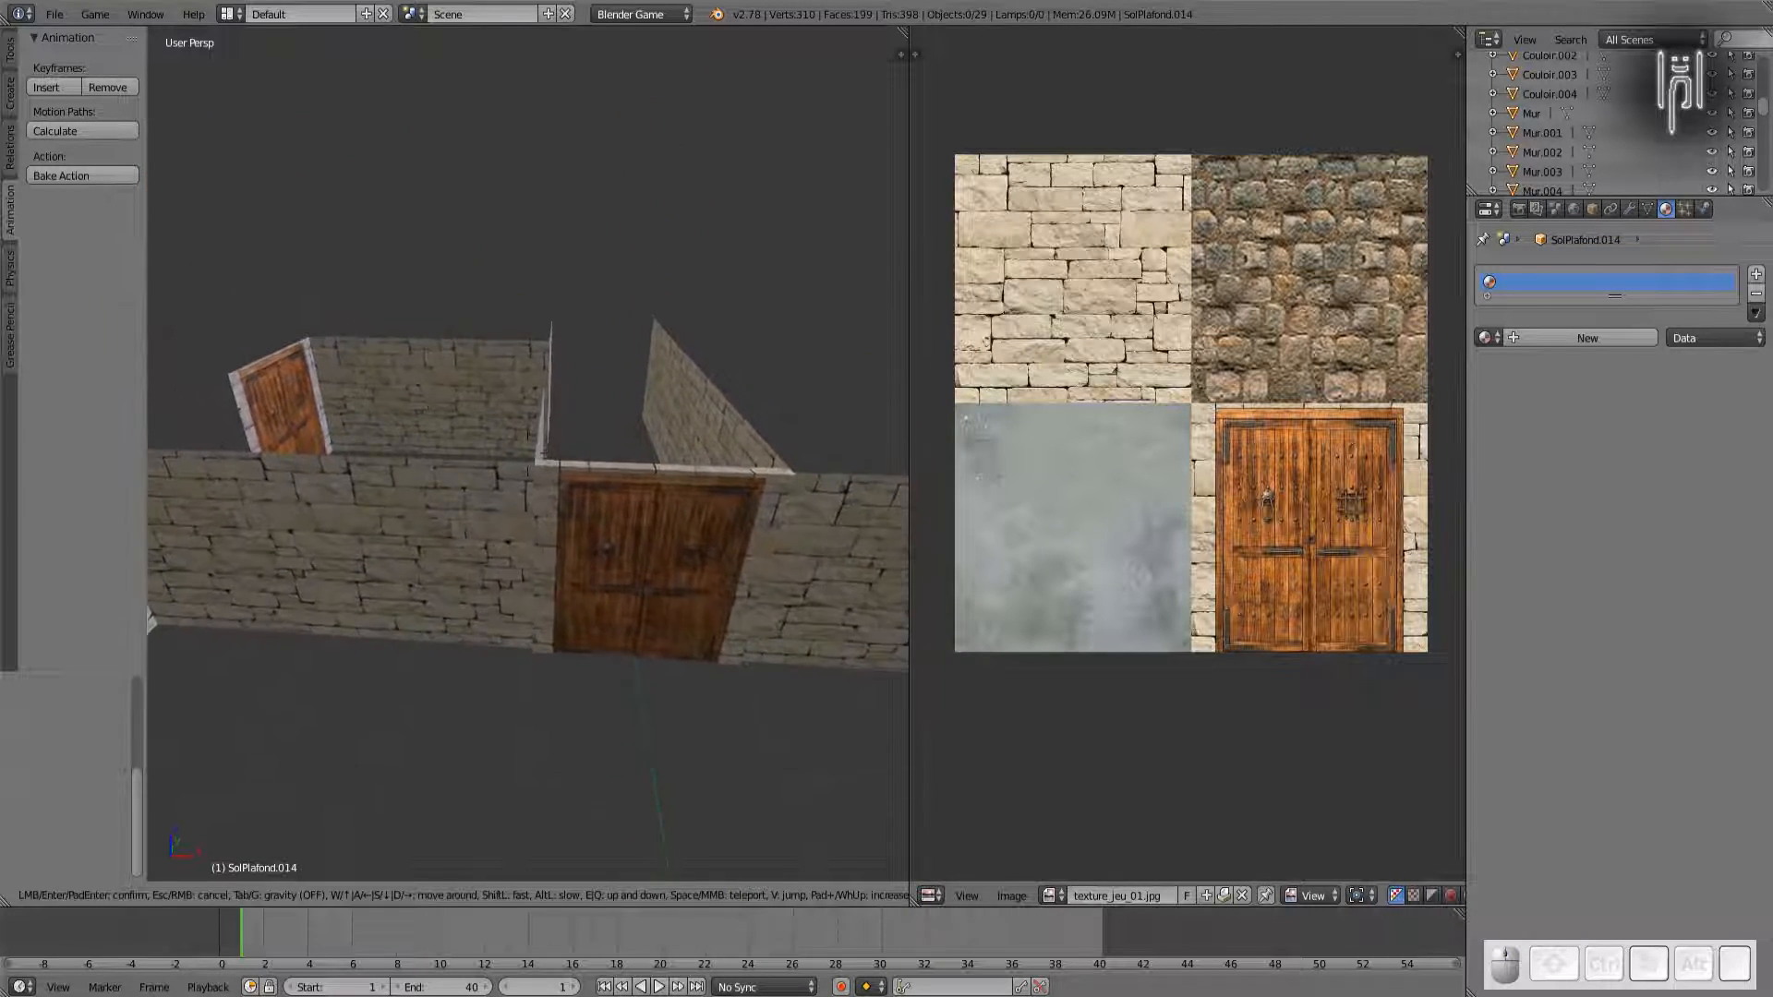
{"action": "key", "text": "shift+w"}
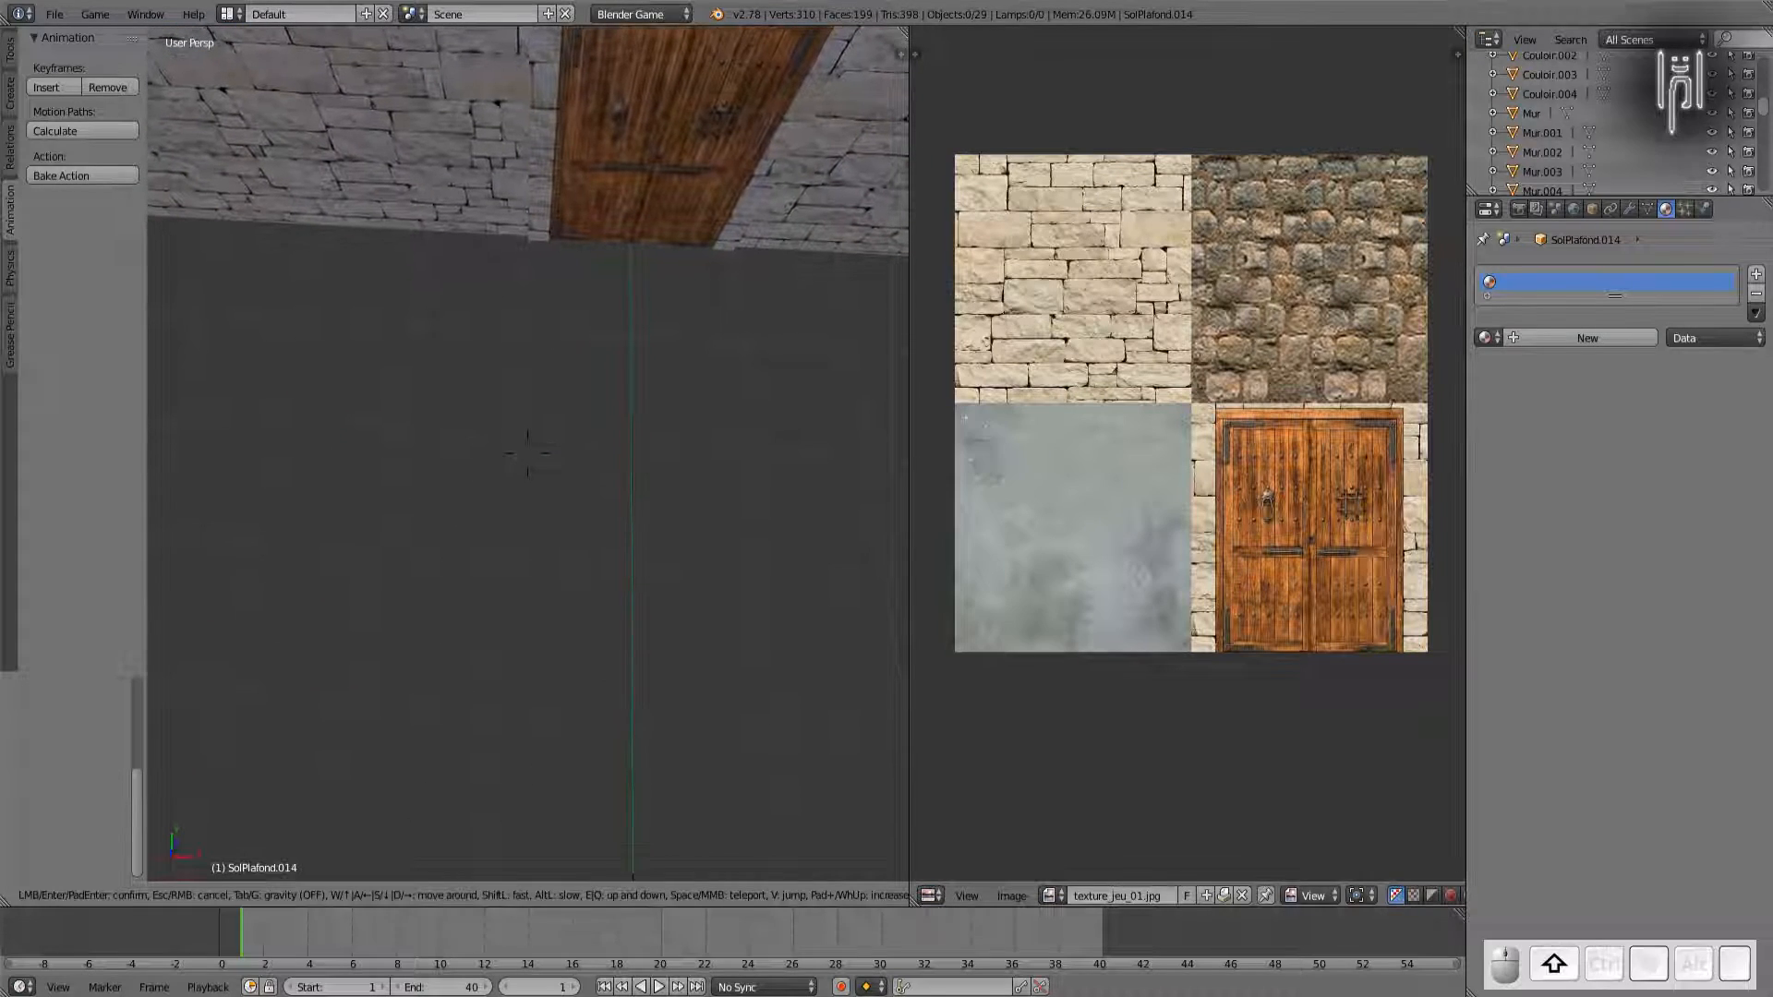
{"action": "key", "text": "Up"}
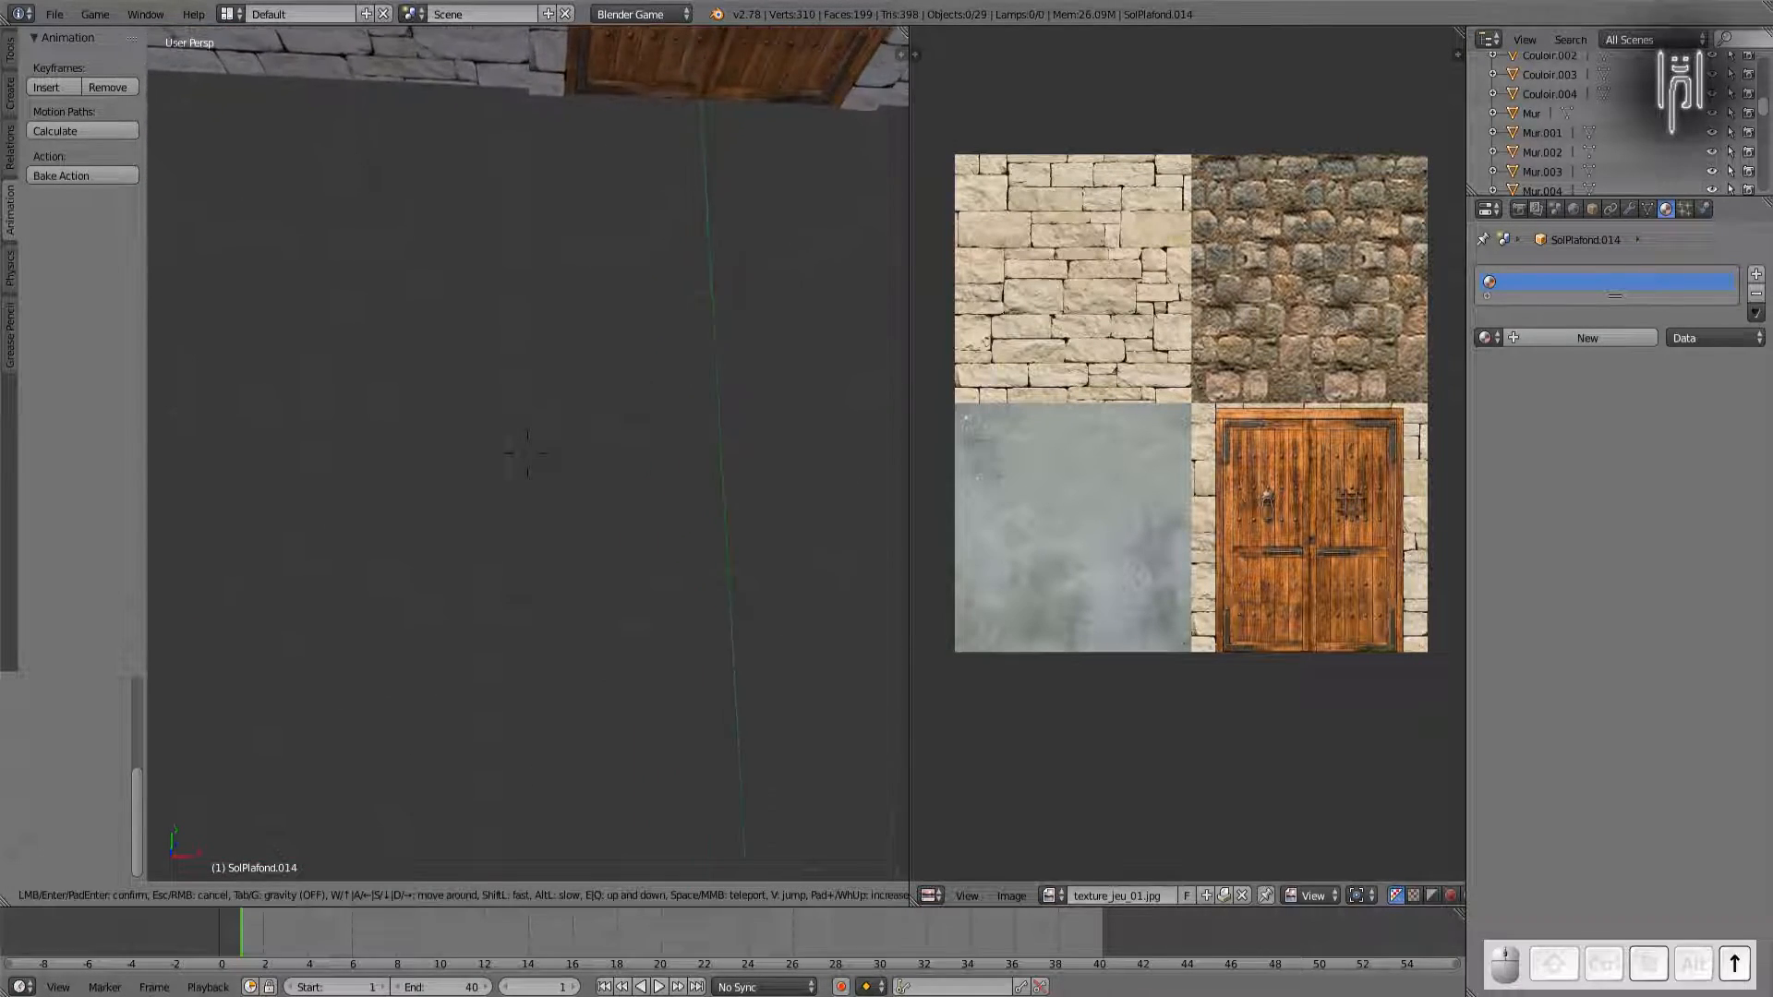
{"action": "key", "text": "Up"}
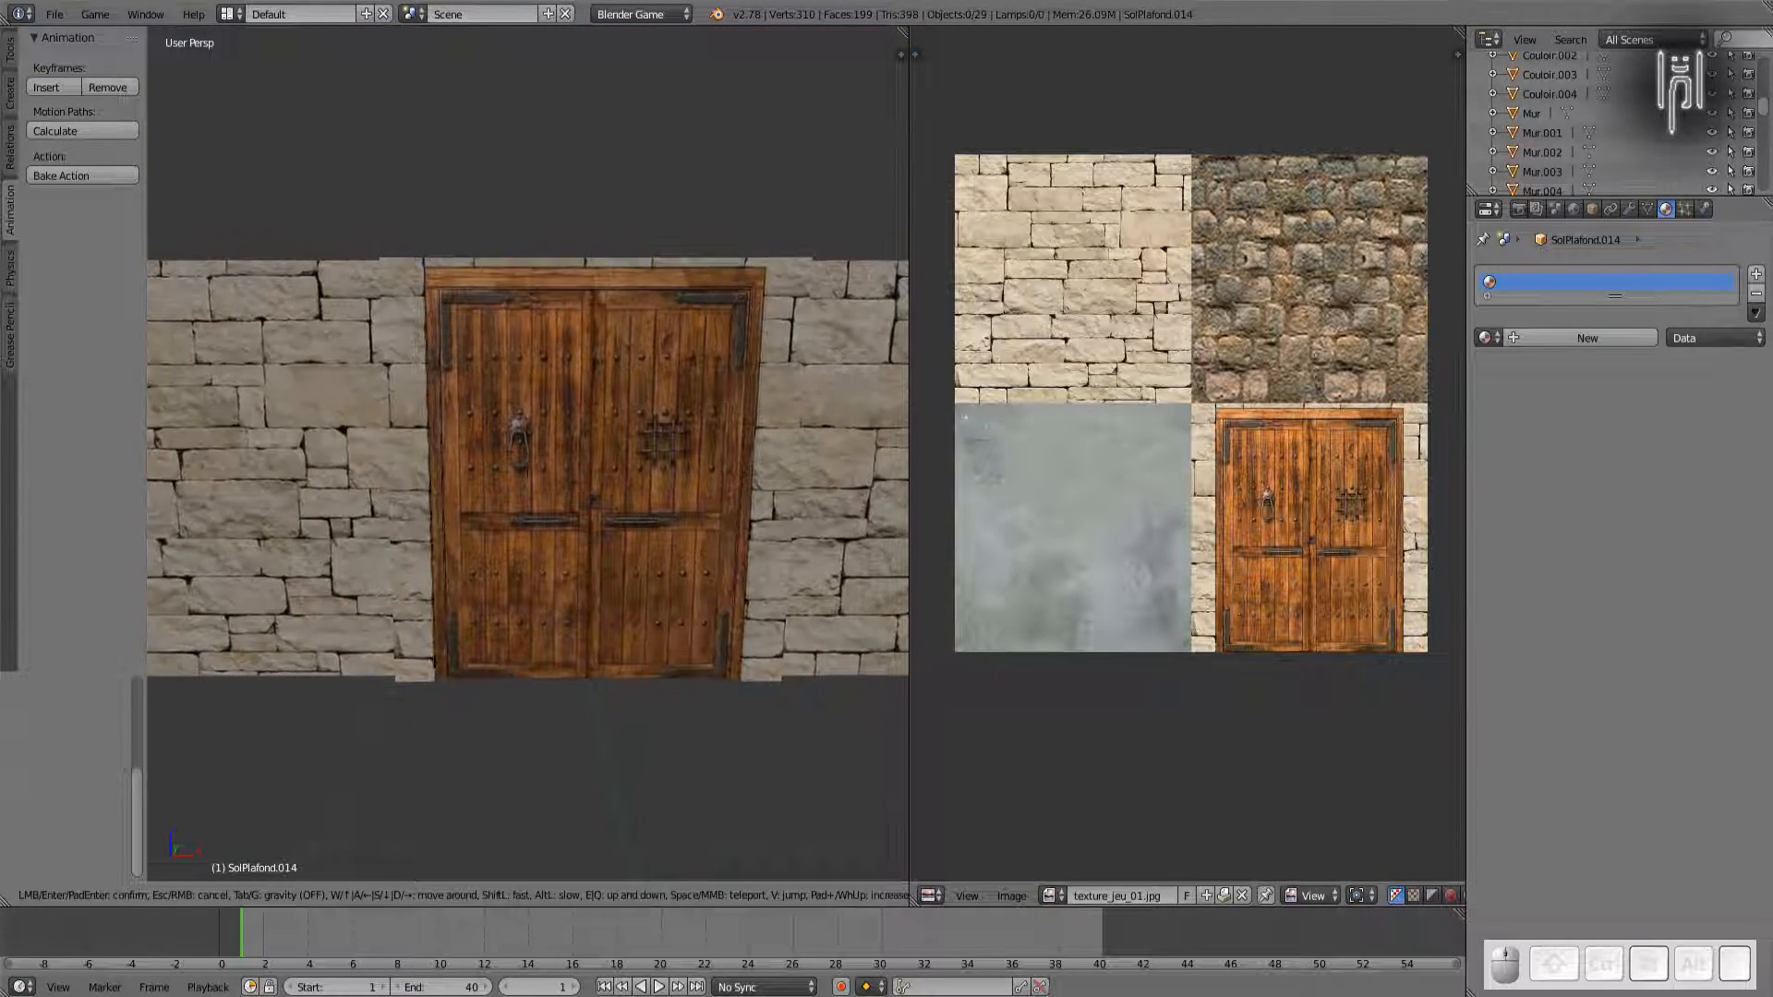
{"action": "key", "text": "shift"}
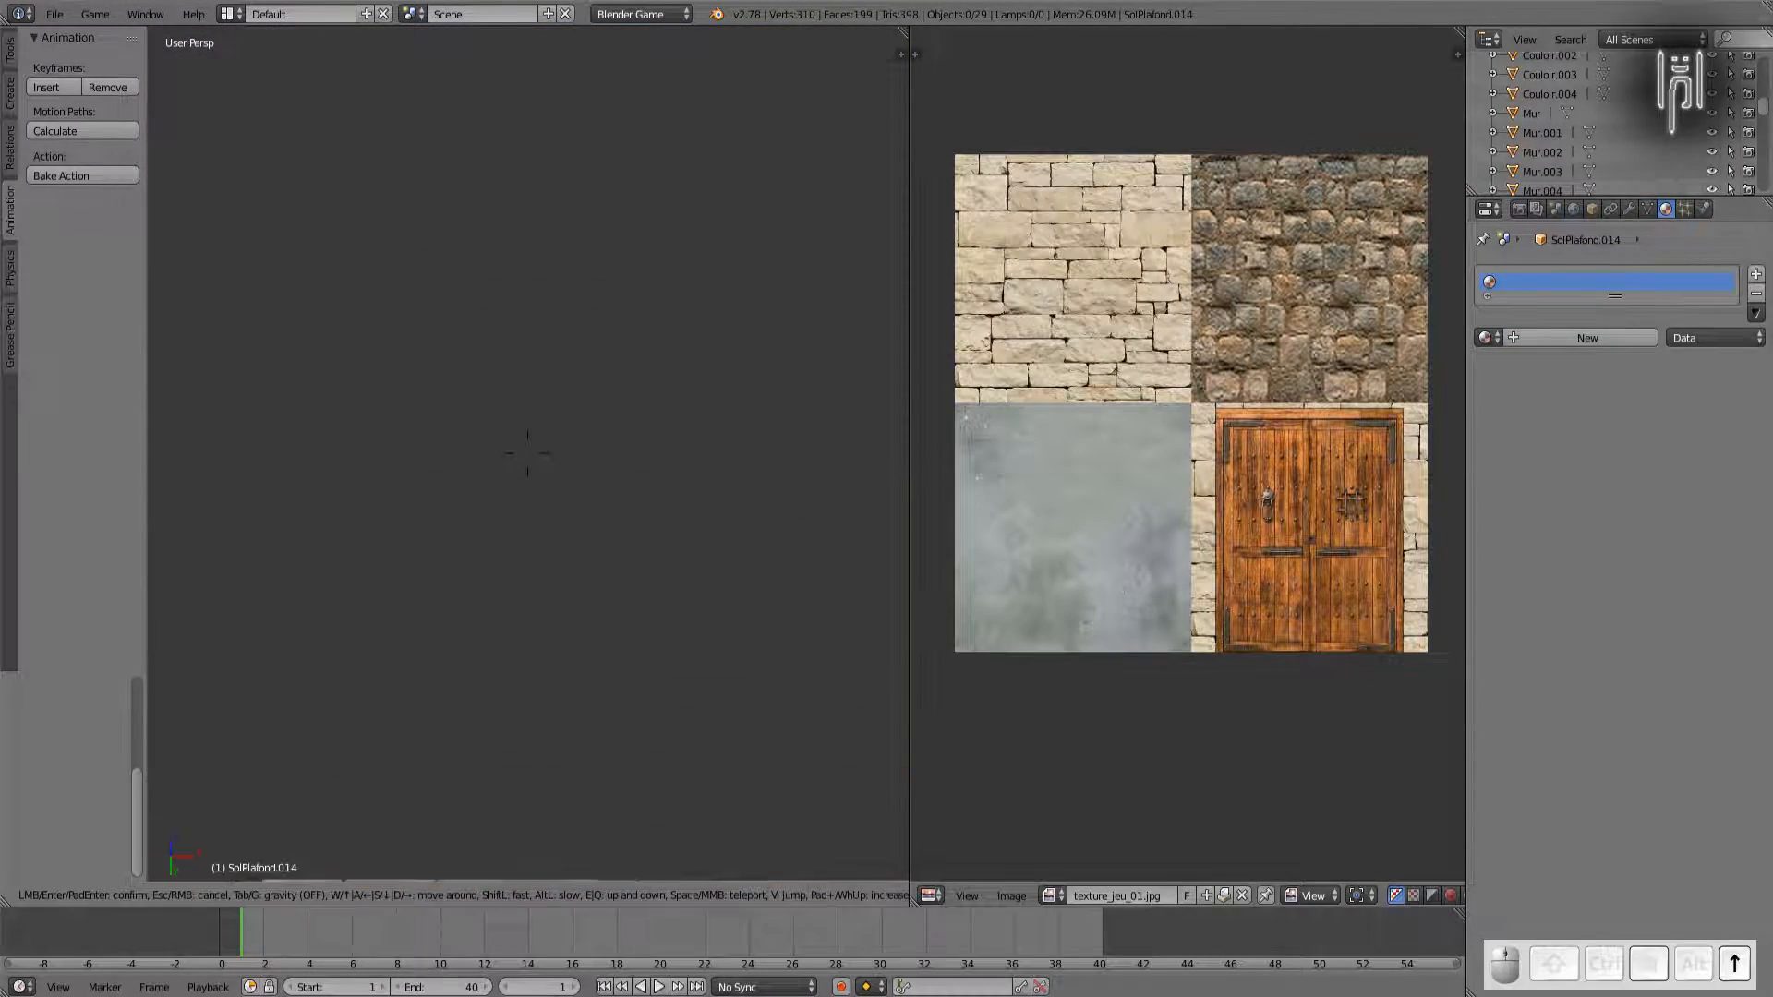
{"action": "key", "text": "Up"}
{"action": "key", "text": "Down"}
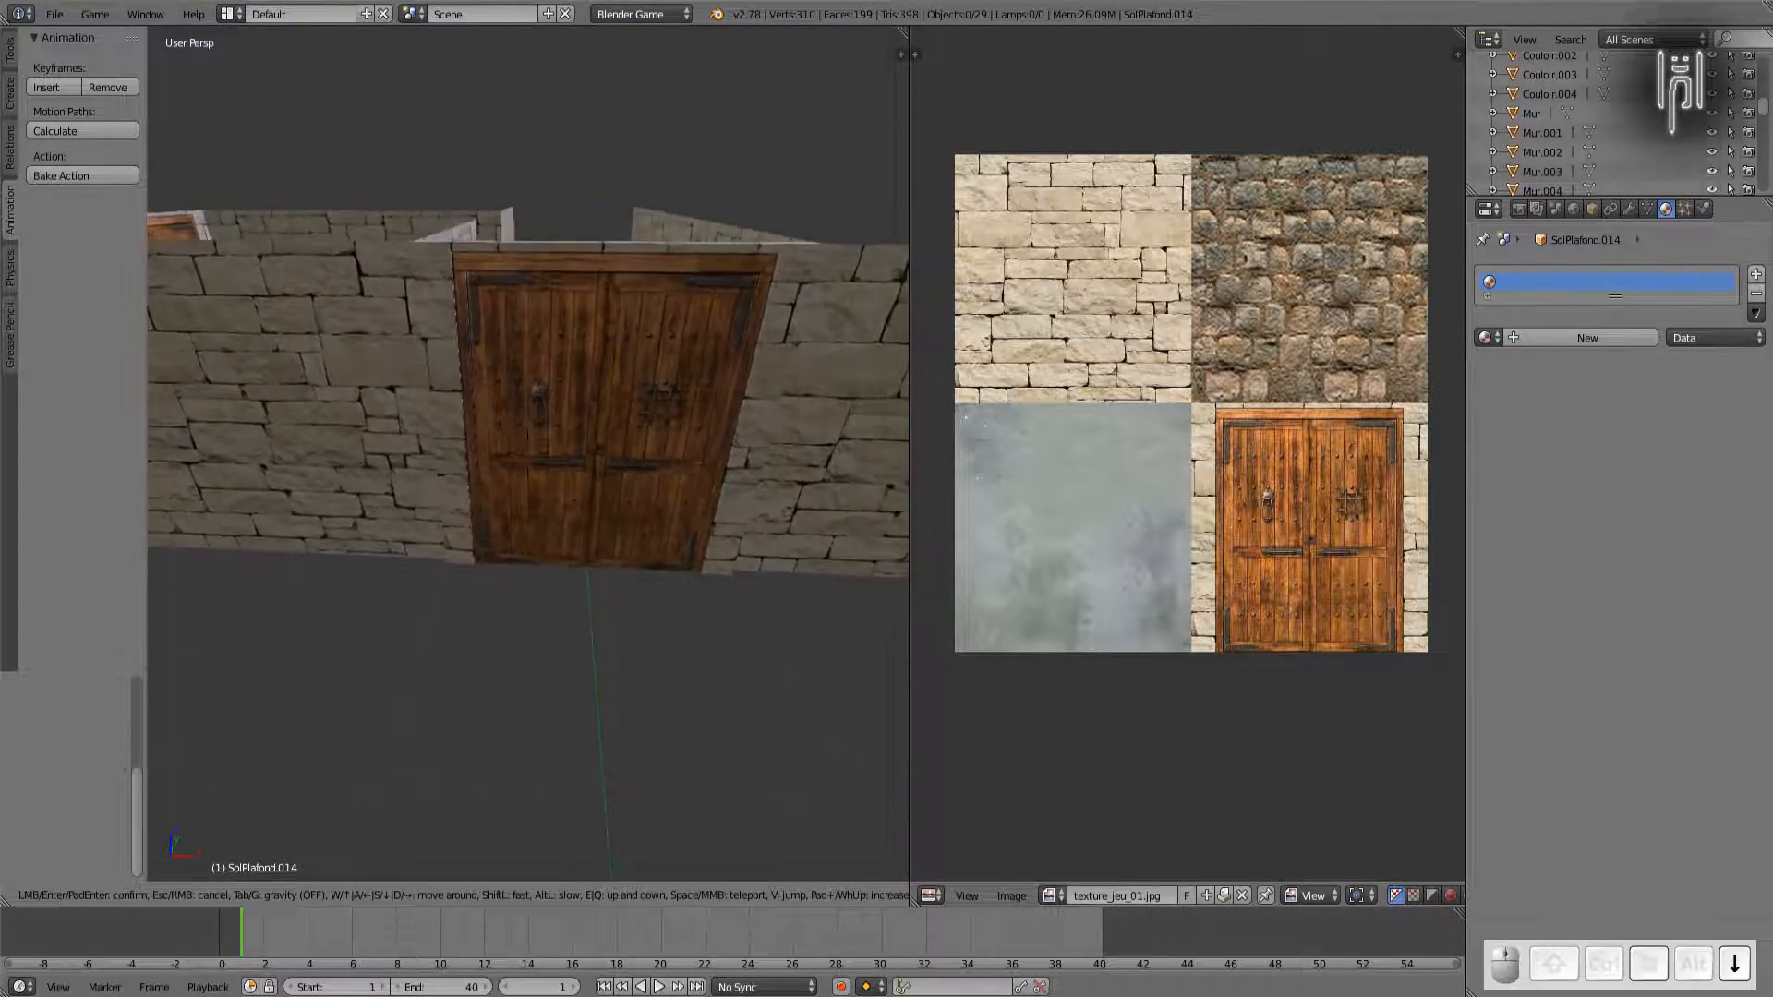
{"action": "key", "text": "shift"}
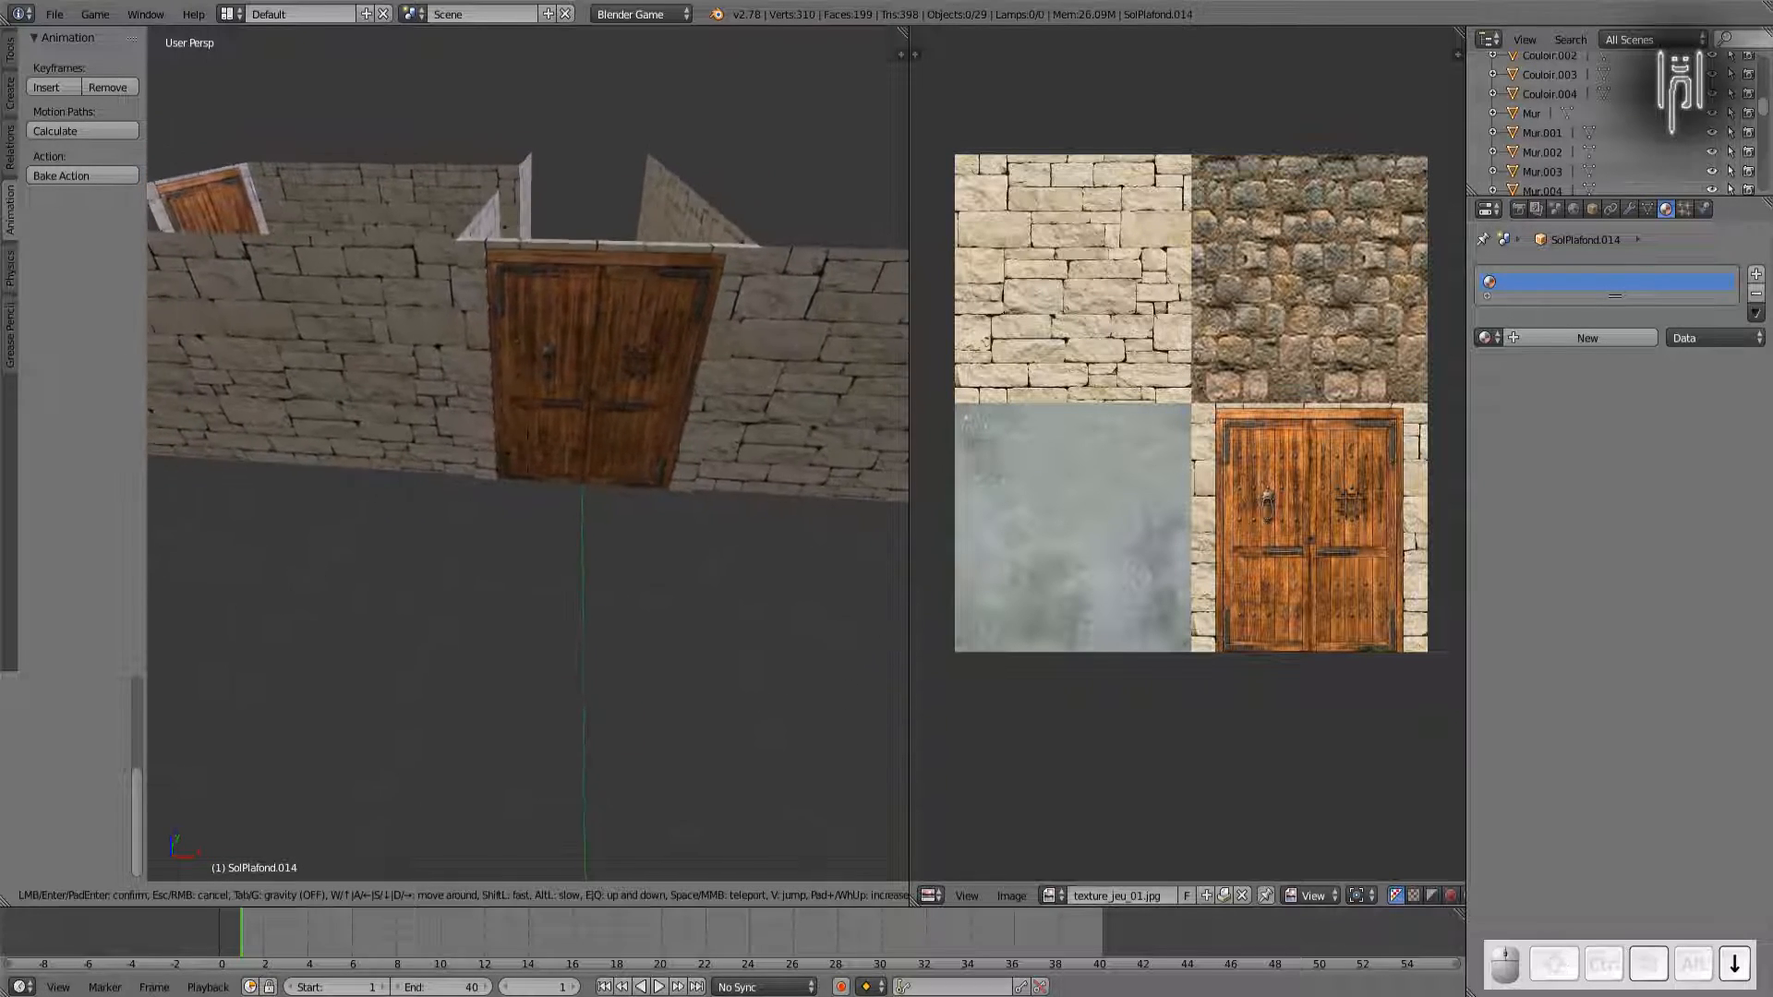
{"action": "key", "text": "Up"}
{"action": "key", "text": "Up"}
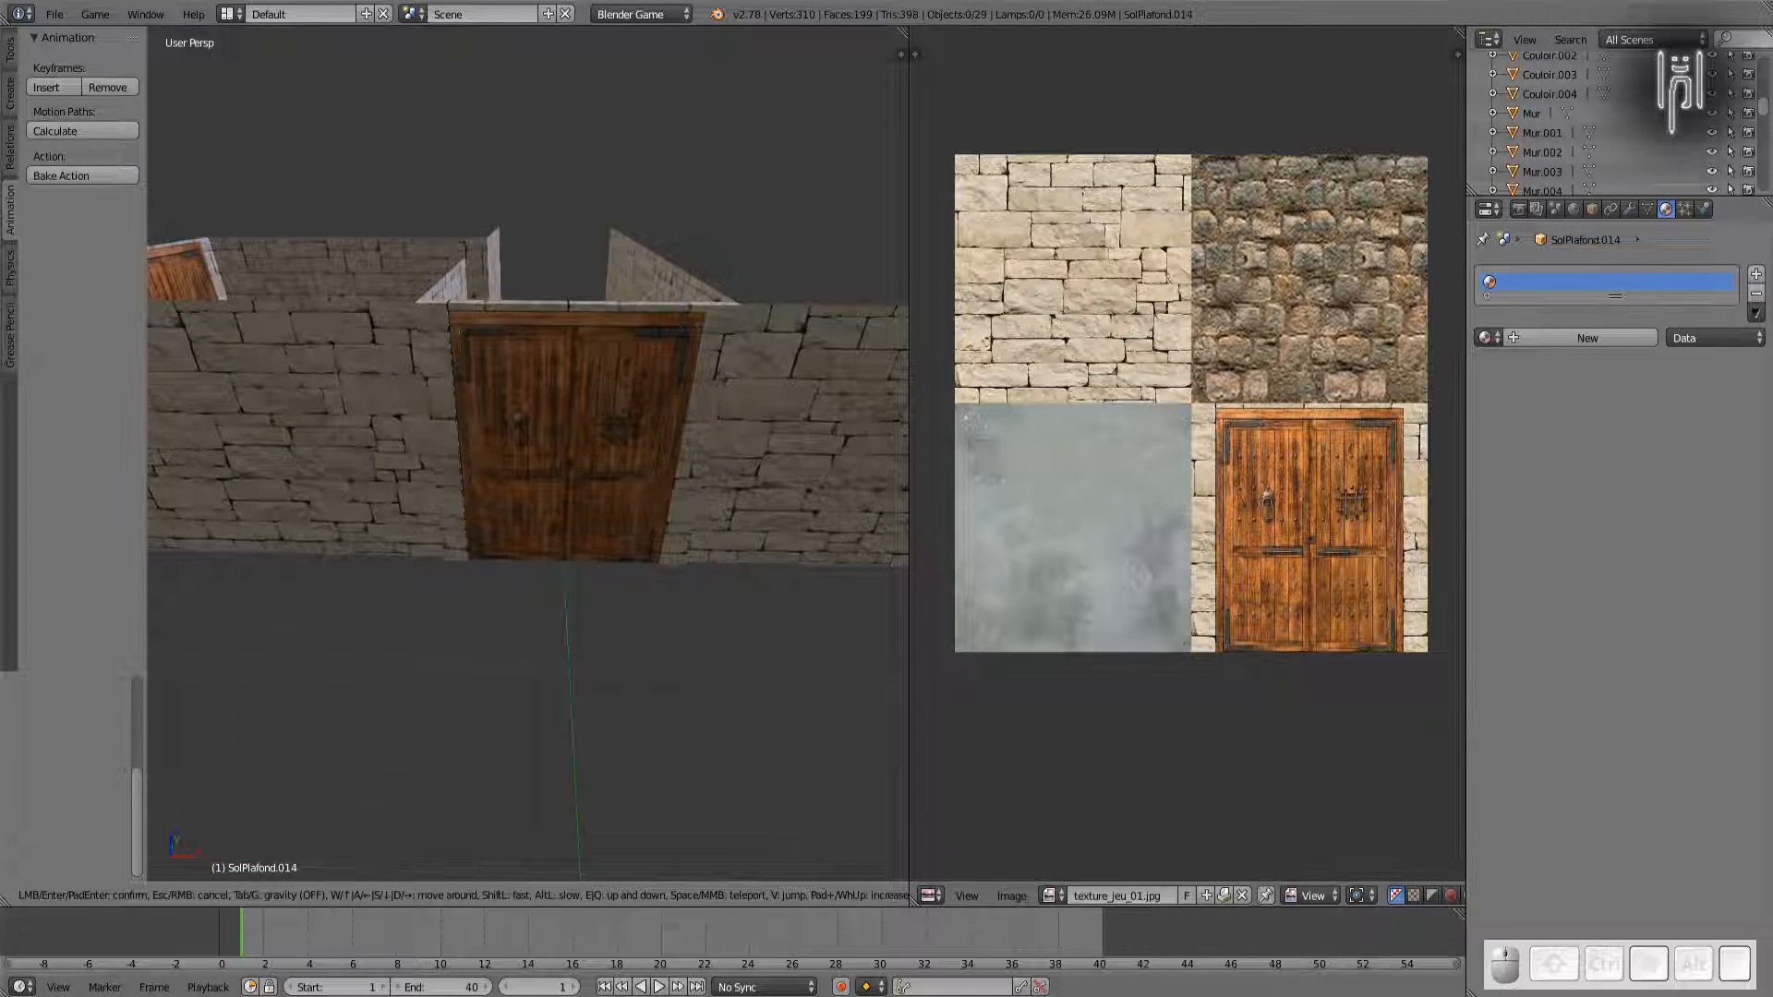
{"action": "left_click", "coordinate": [526, 453]}
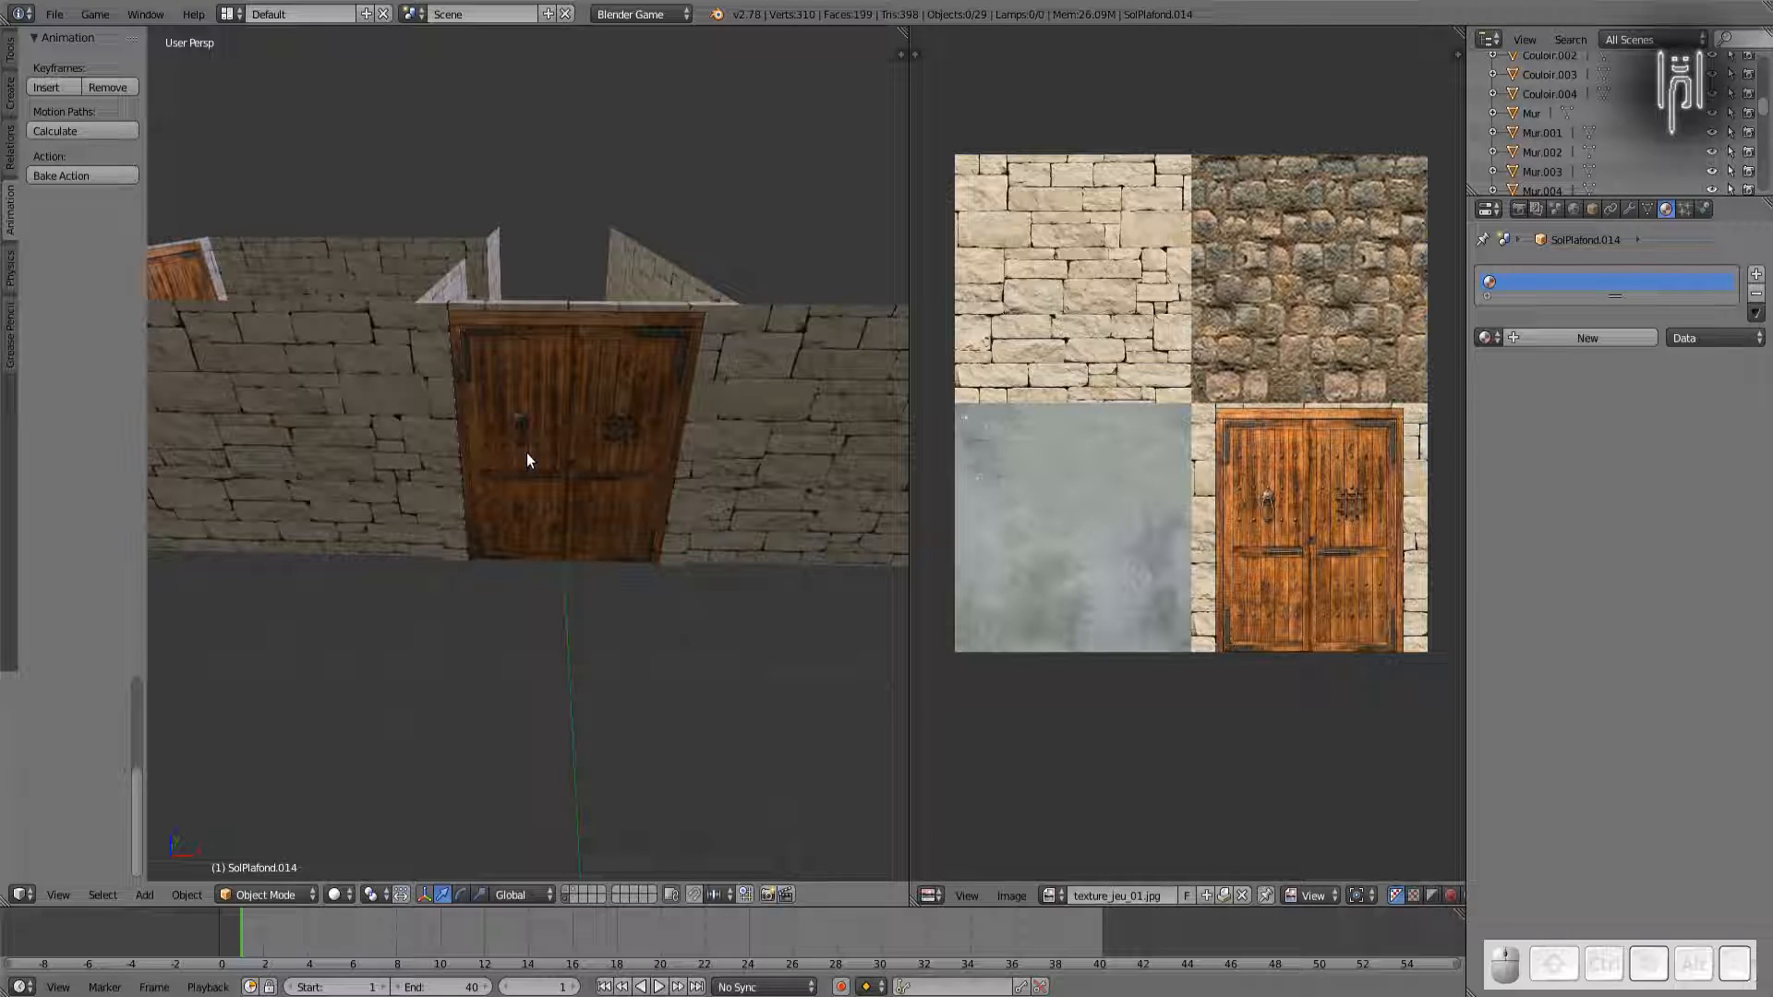
Step: Select the left door leaf and the wall pieces on both sides of the door in turn to identify the modular parts
{"action": "right_click", "coordinate": [527, 452]}
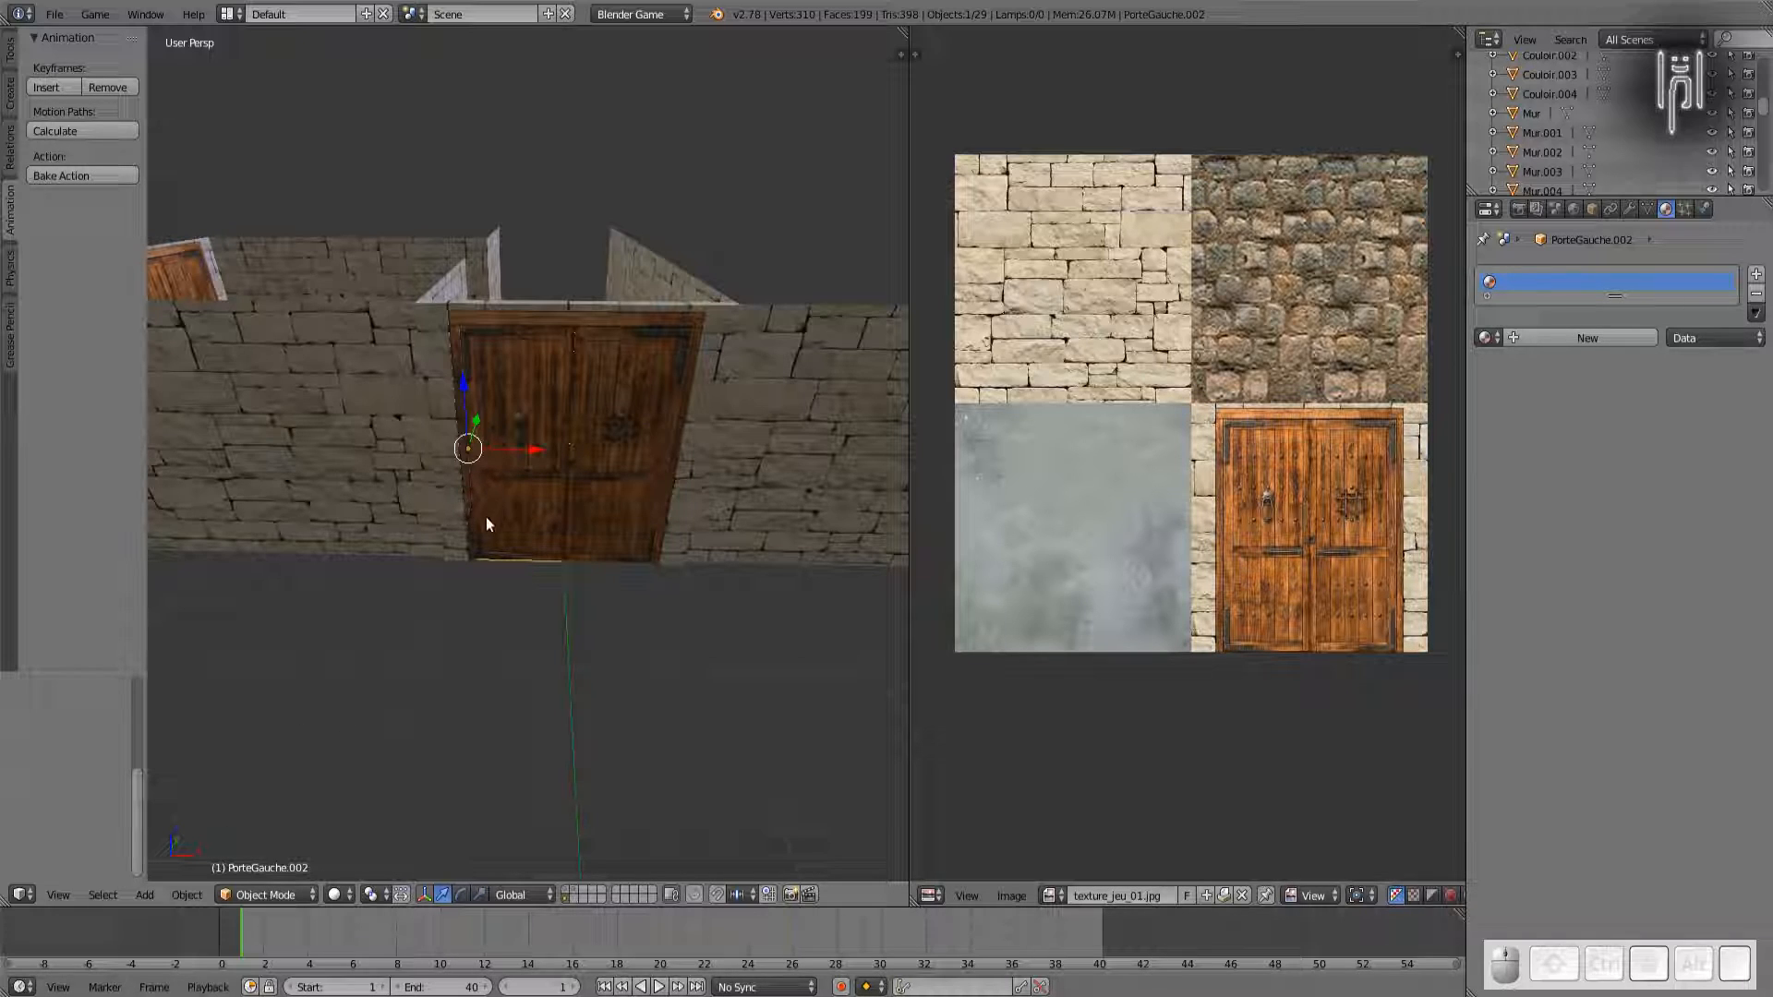
{"action": "right_click", "coordinate": [377, 386]}
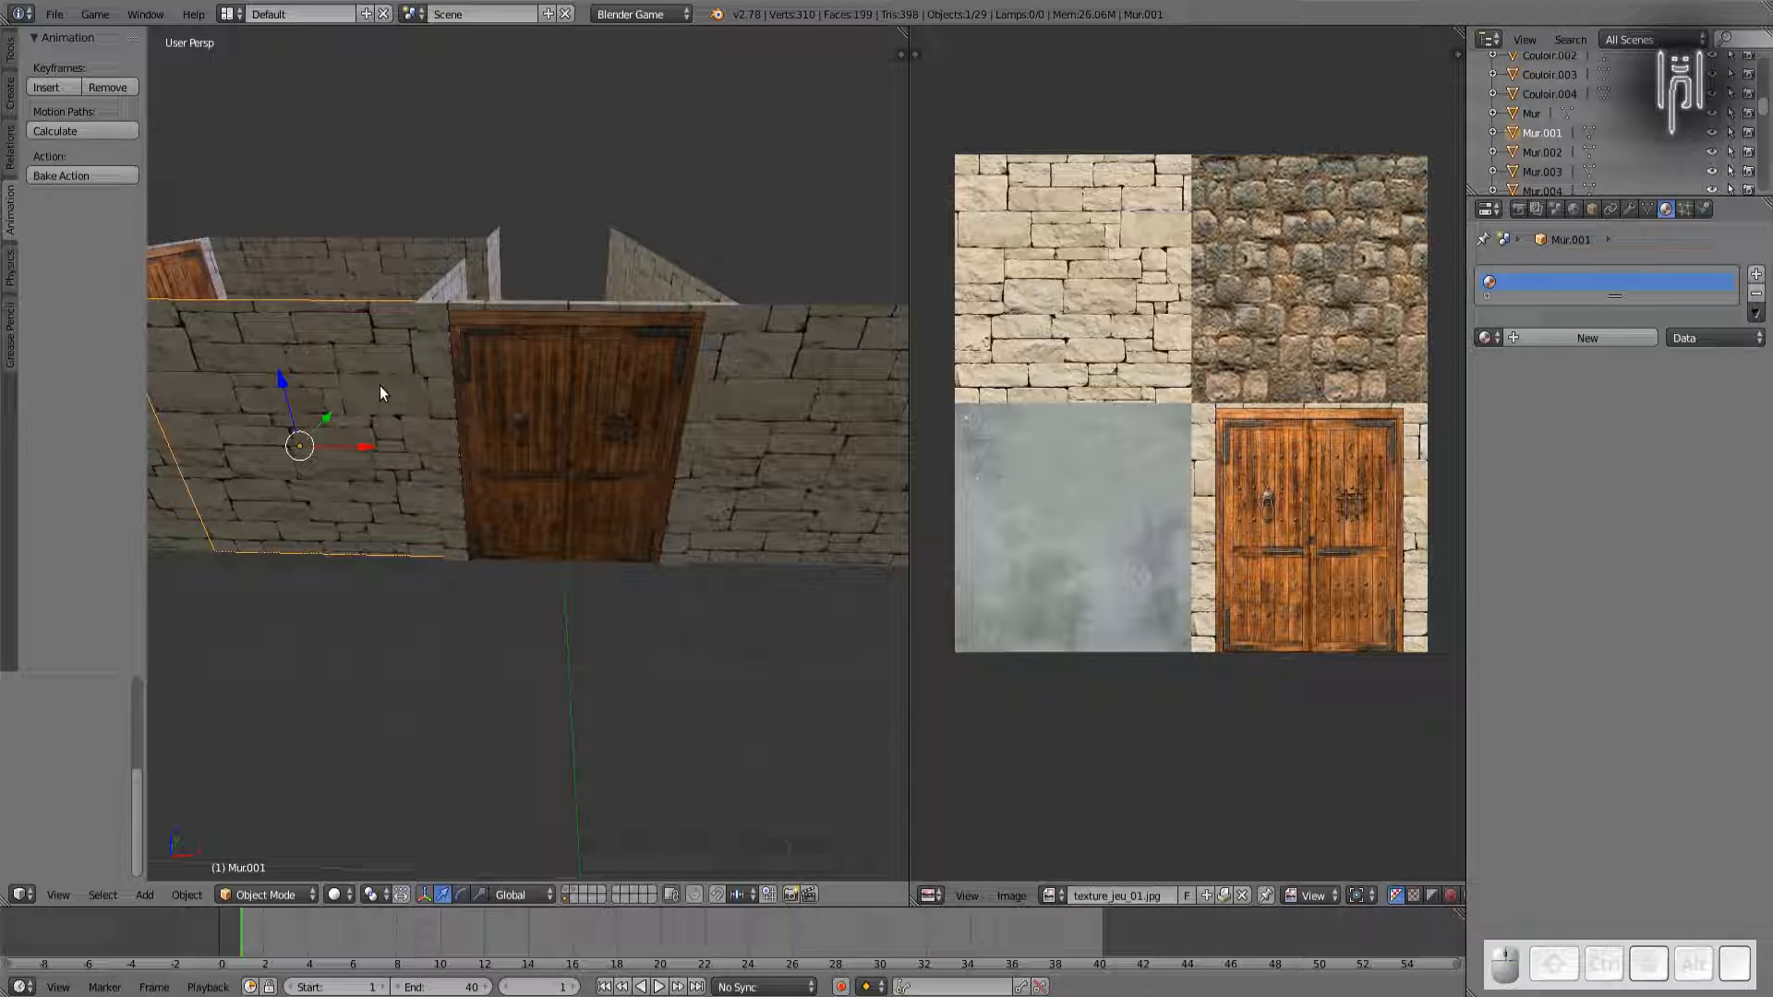
{"action": "right_click", "coordinate": [730, 453]}
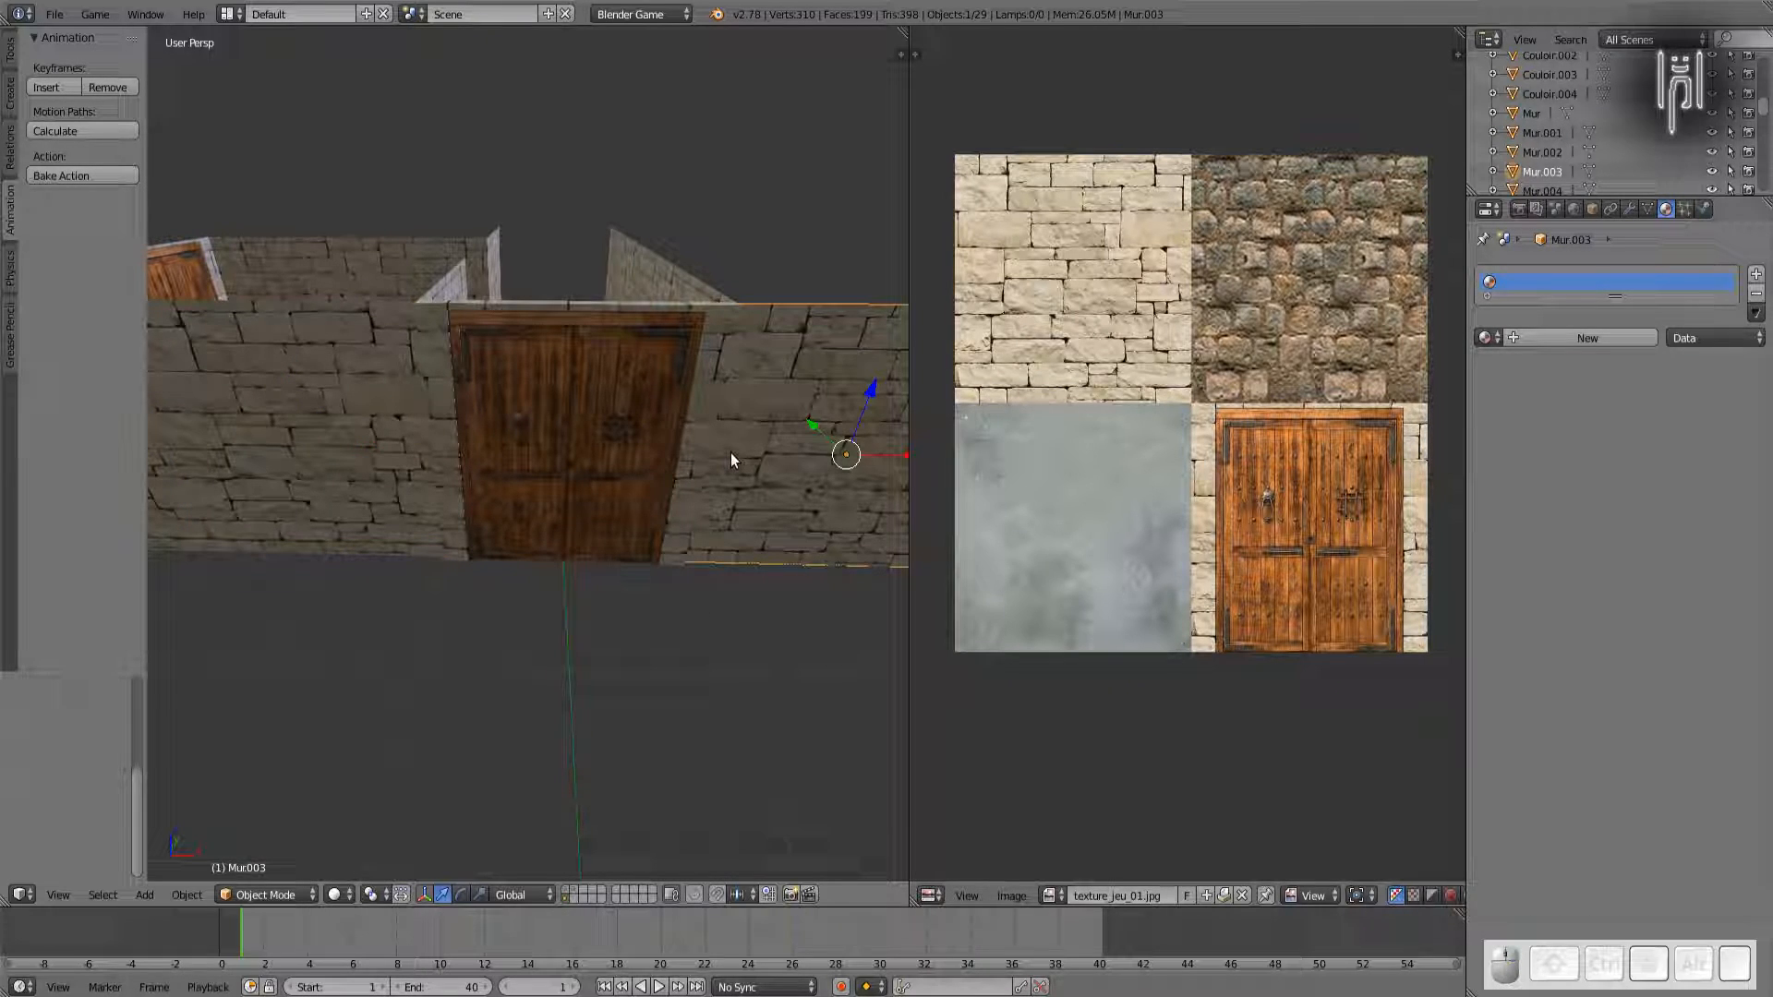
Step: Show the object properties of the corridor piece behind the door, followed by those of the left door leaf
{"action": "right_click", "coordinate": [445, 291]}
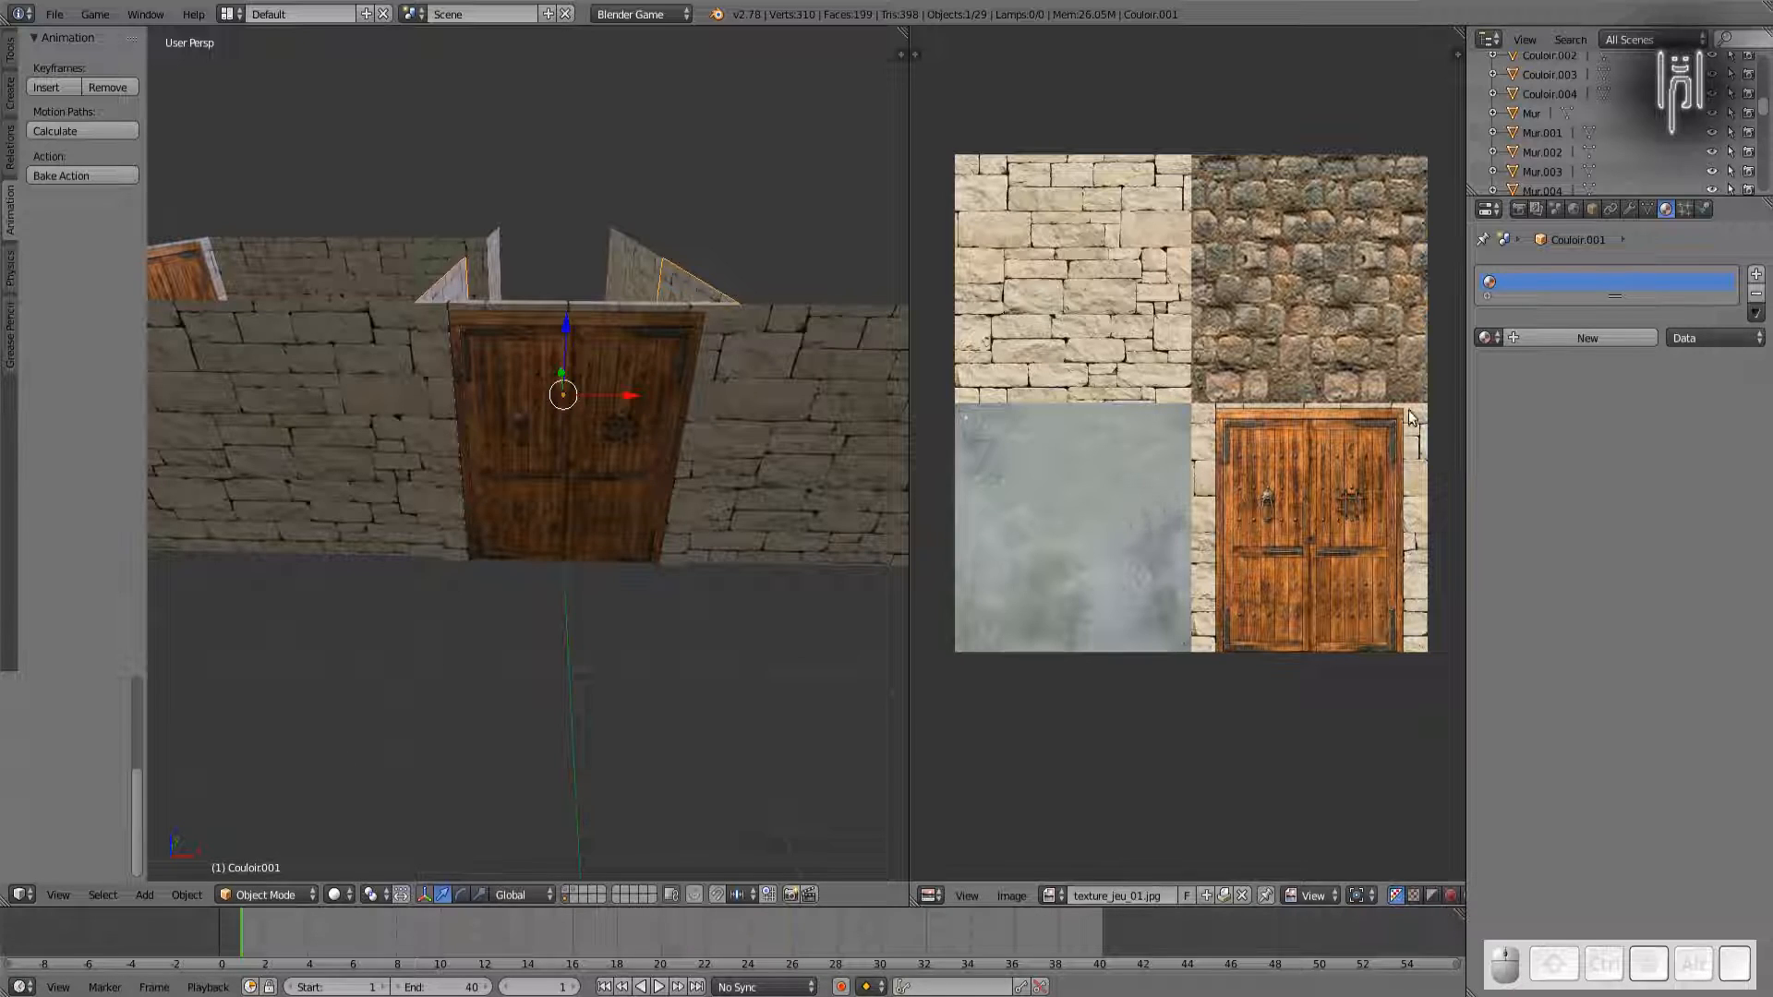
{"action": "left_click", "coordinate": [1592, 211]}
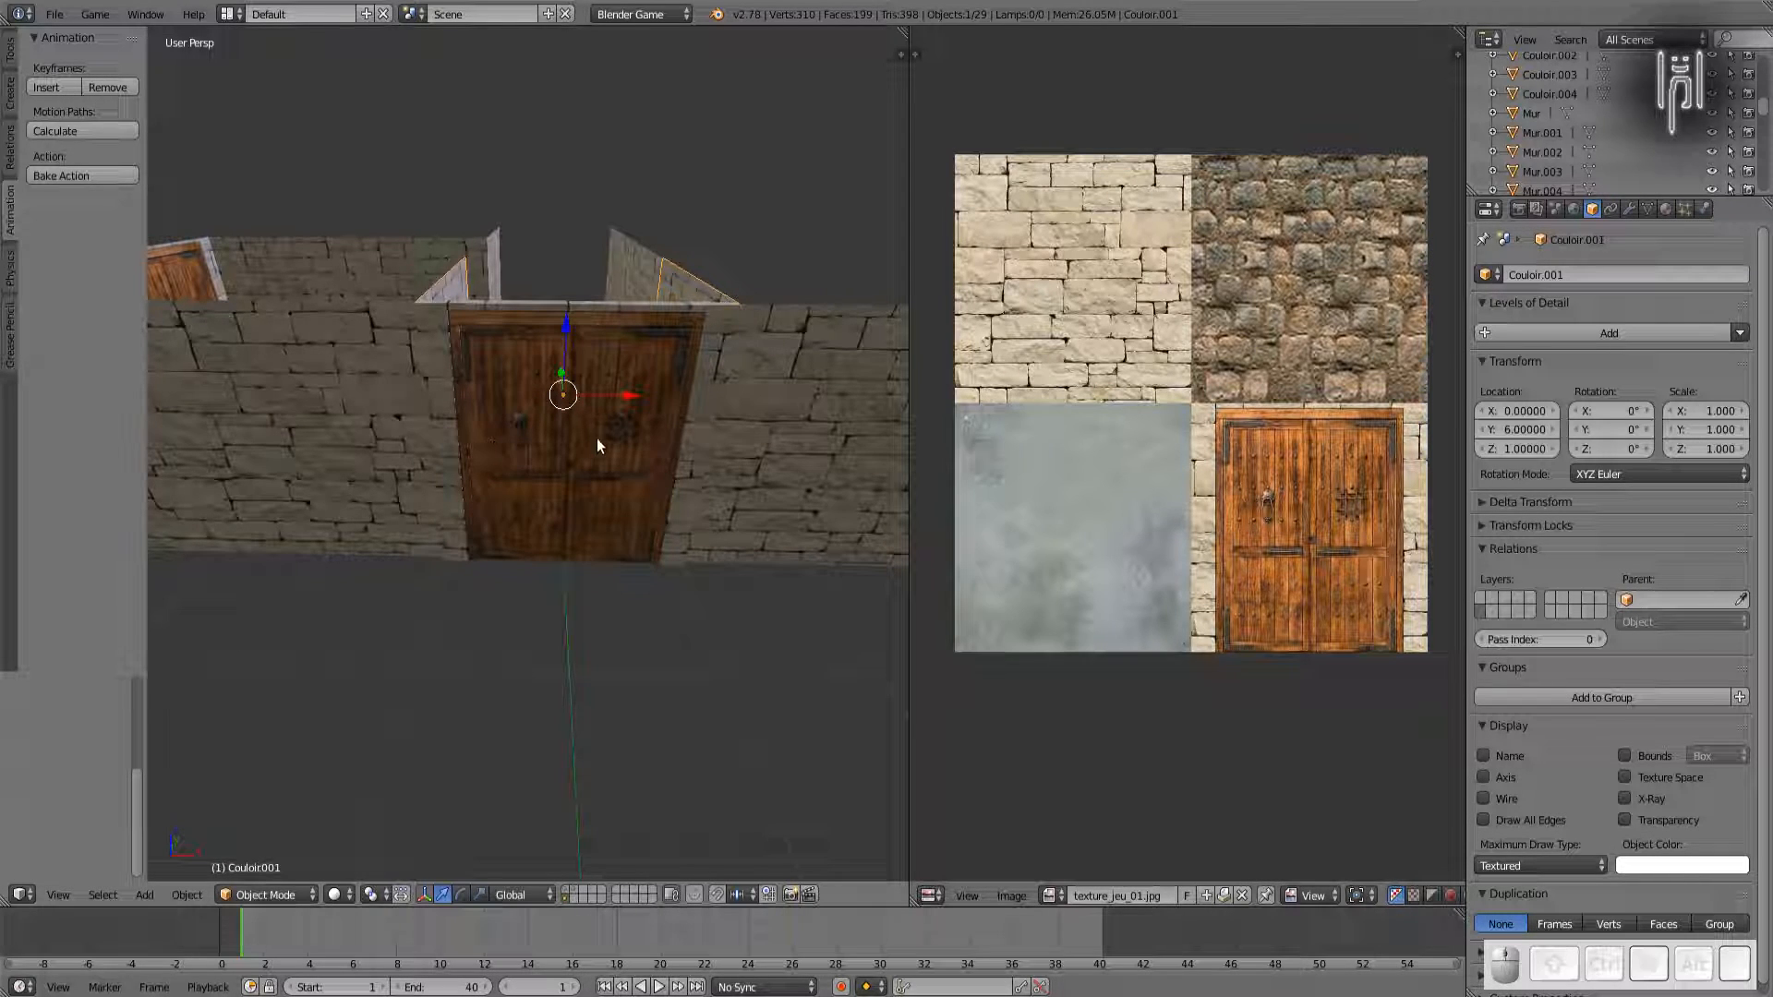
{"action": "right_click", "coordinate": [507, 438]}
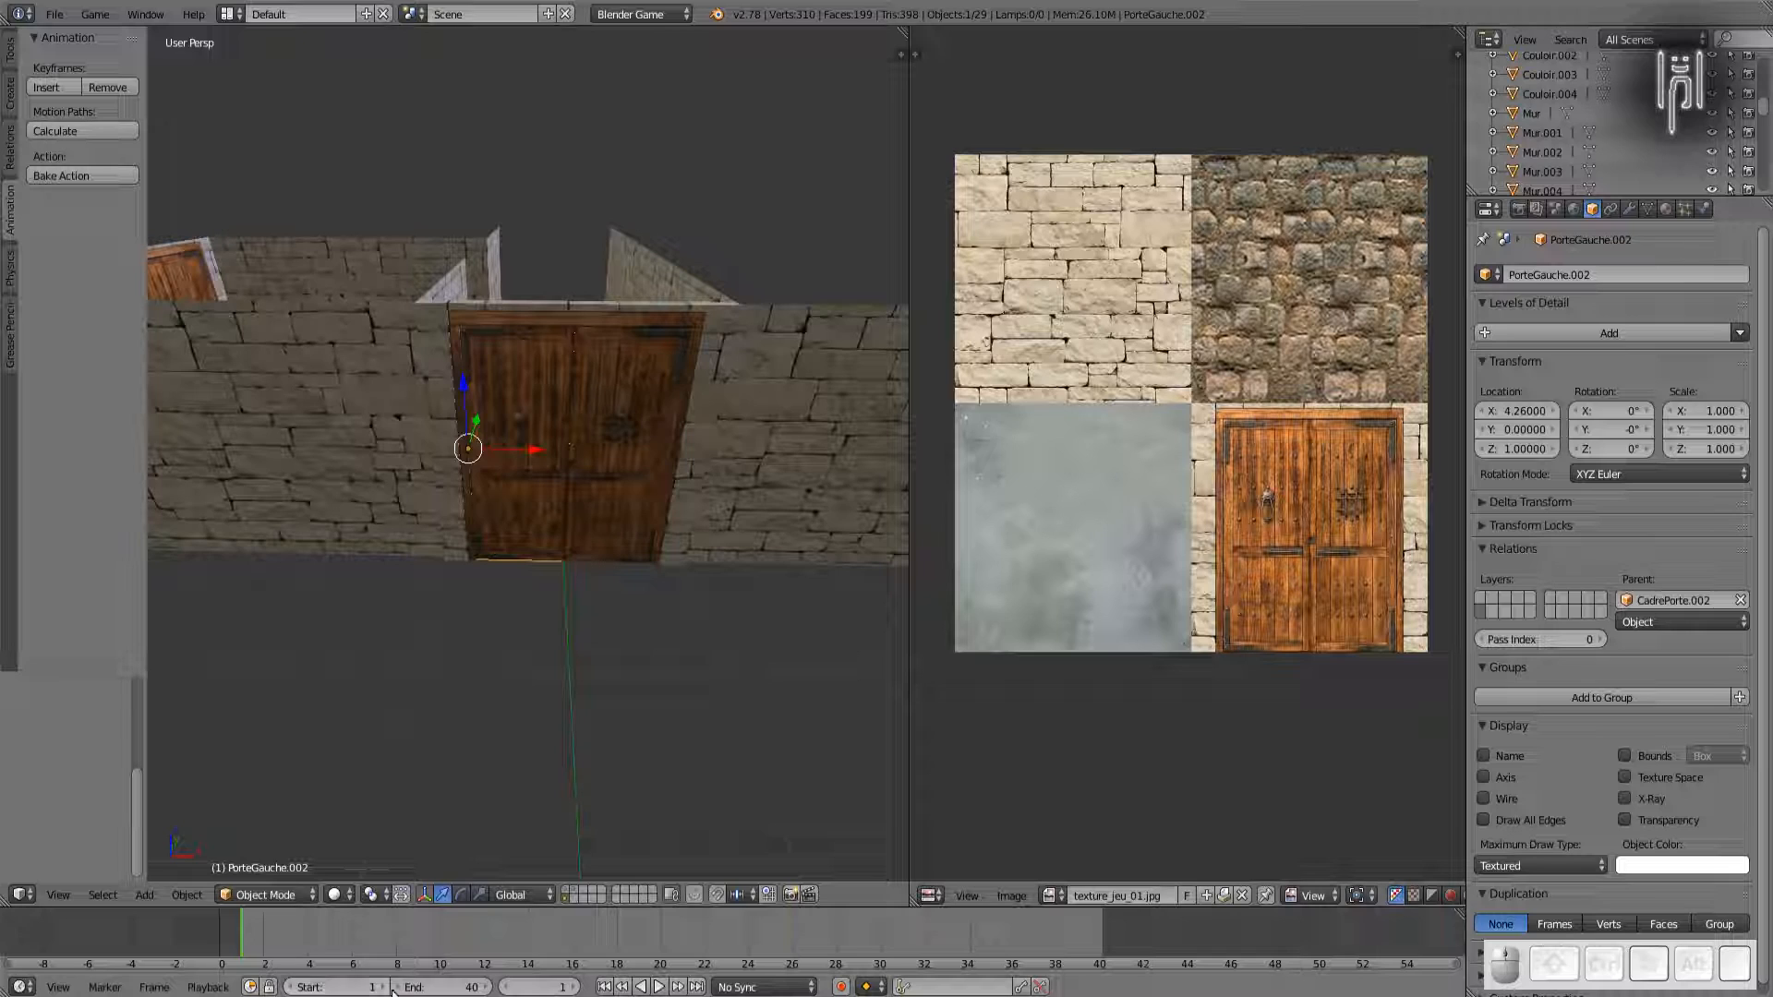
Step: Try an end frame of 250 for the animation, and set it back to 40
{"action": "left_click", "coordinate": [467, 989]}
{"action": "type", "text": "250"}
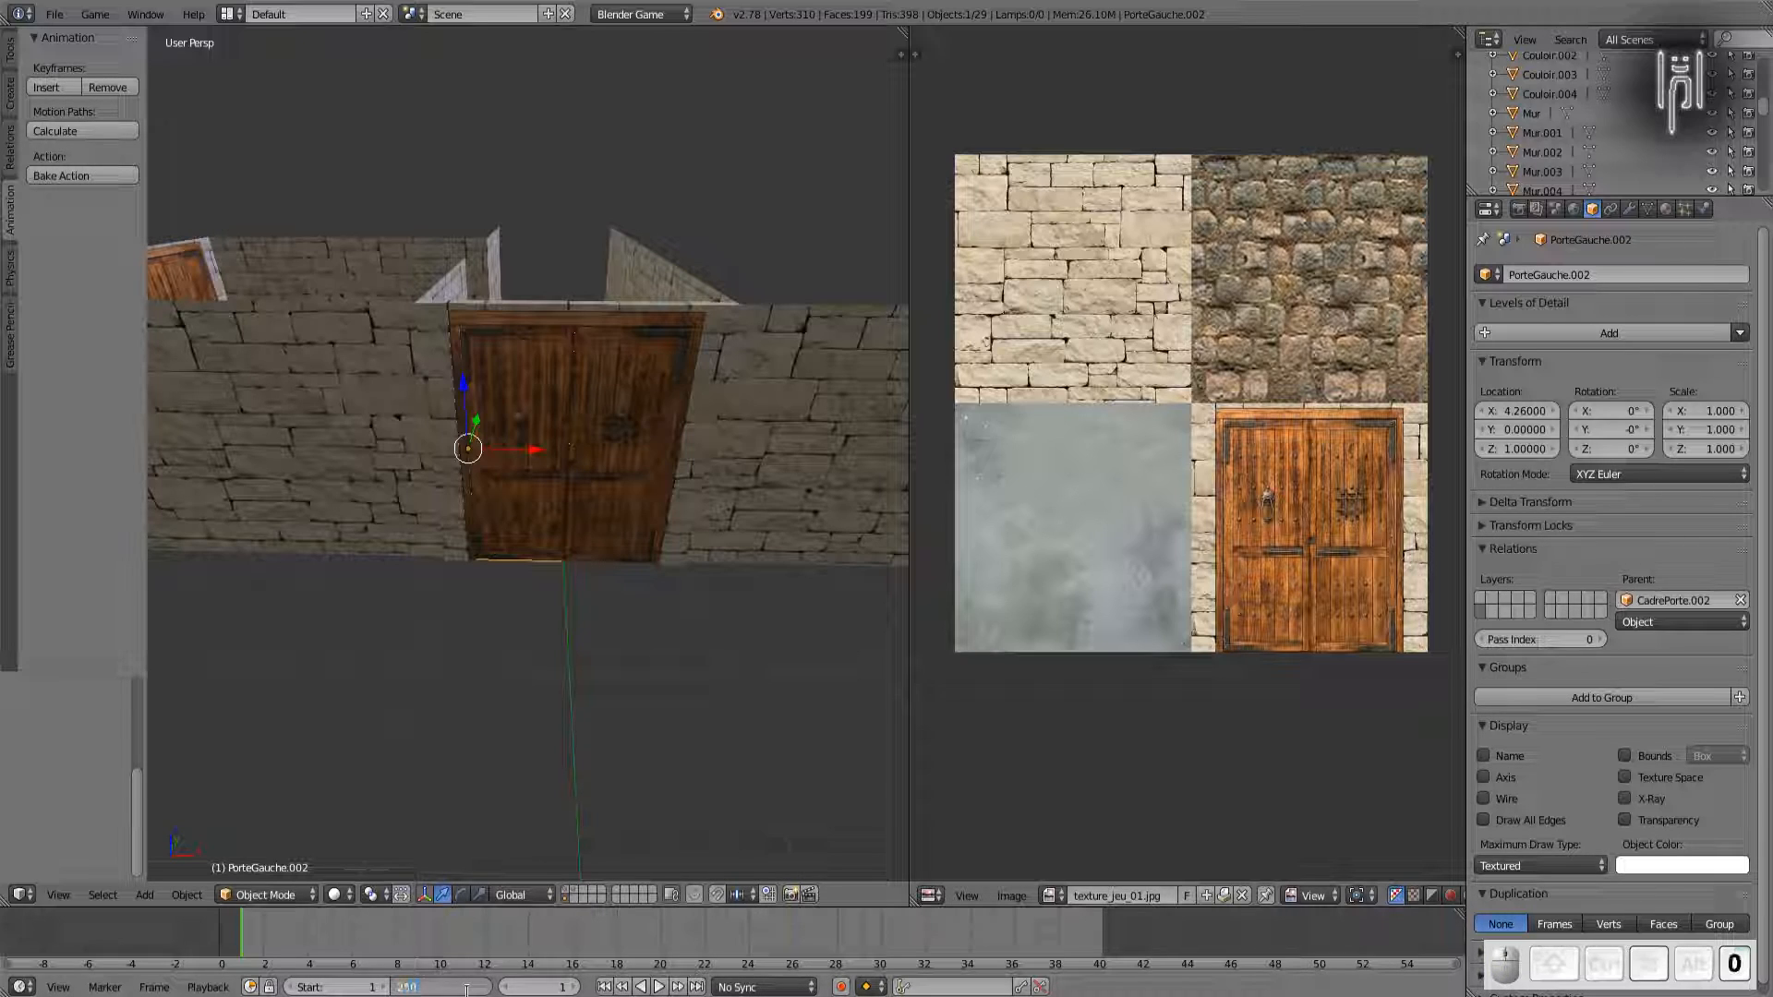
{"action": "key", "text": "Return"}
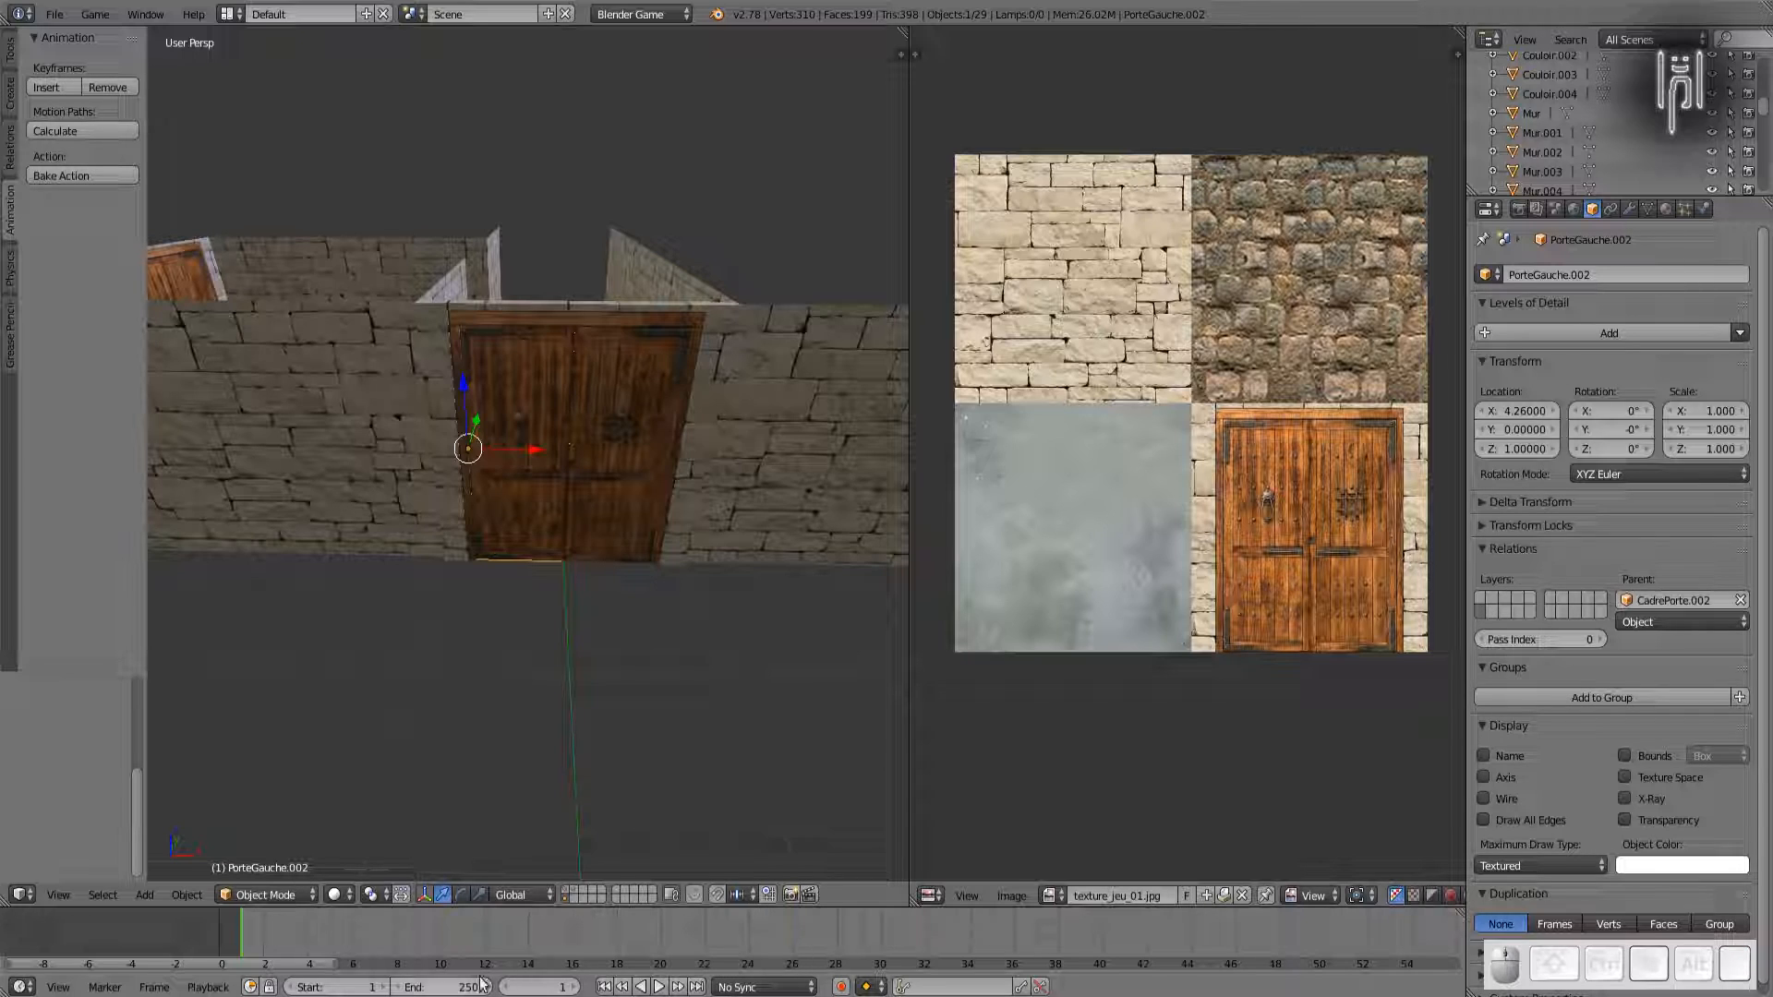
{"action": "left_click", "coordinate": [452, 989]}
{"action": "type", "text": "40"}
{"action": "key", "text": "Return"}
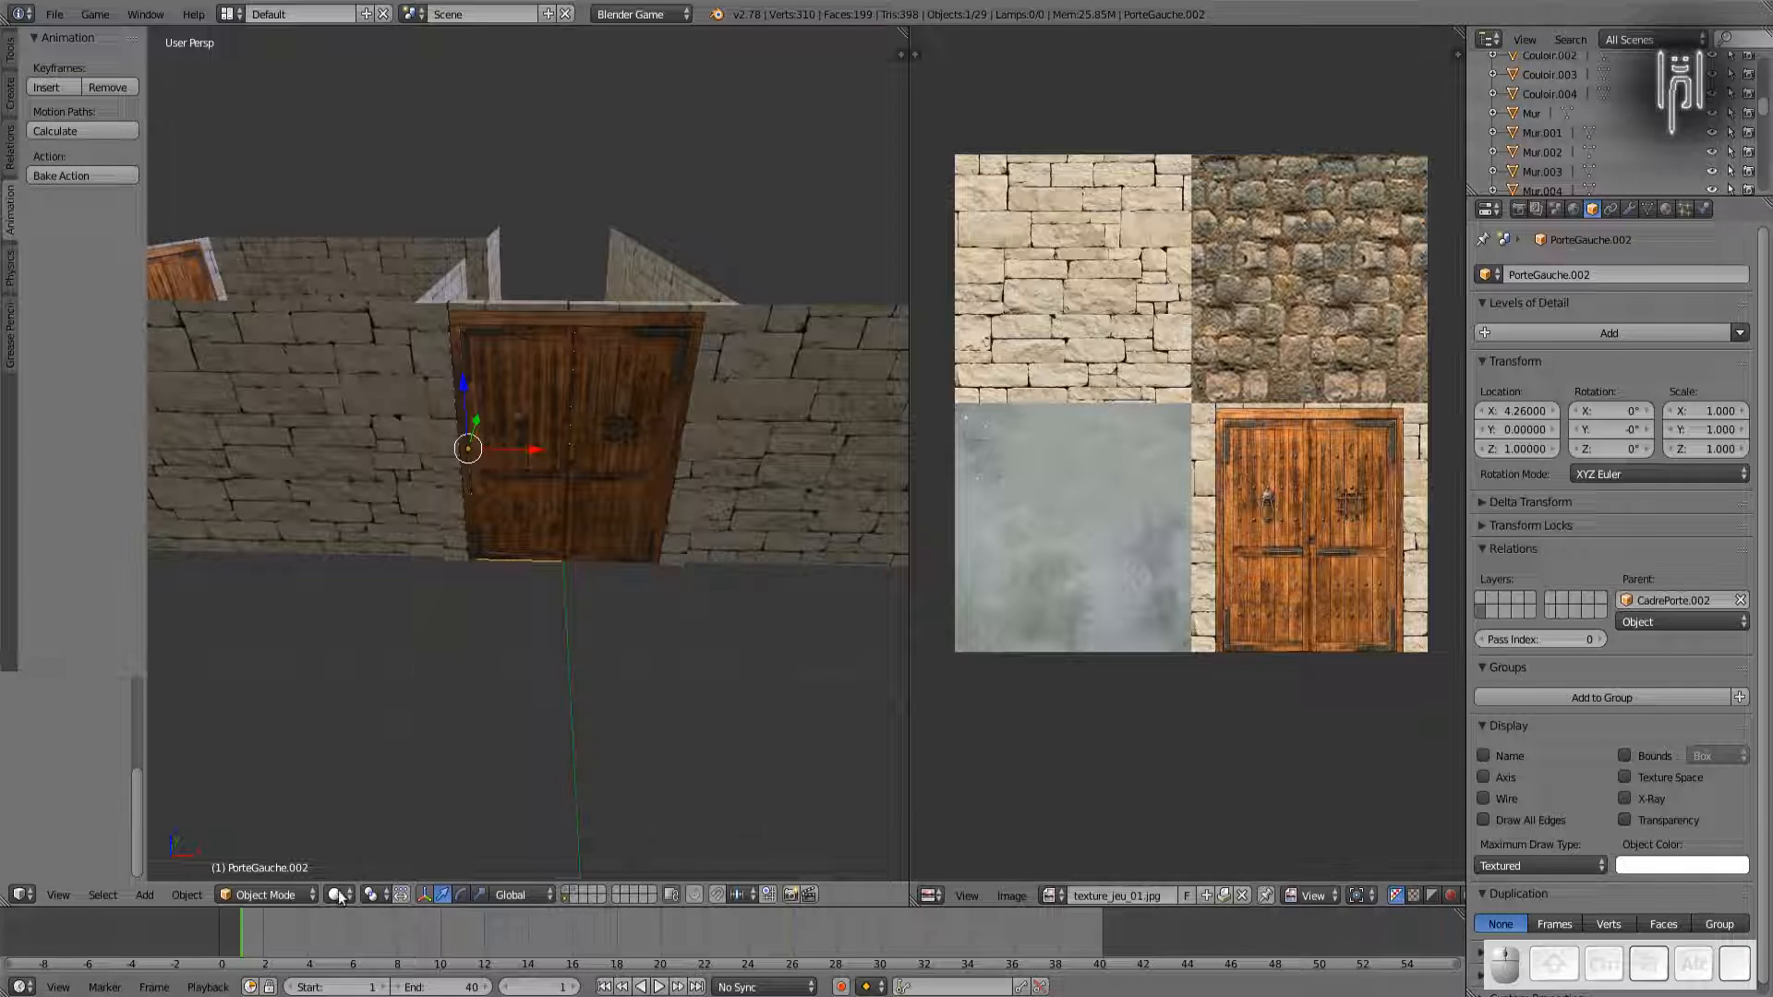
Step: Insert a Rotation keyframe for the closed left door leaf at frame 1
{"action": "left_click_drag", "start_coordinate": [423, 938], "coordinate": [319, 940]}
{"action": "left_click", "coordinate": [423, 945]}
{"action": "left_click_drag", "start_coordinate": [474, 947], "coordinate": [794, 940]}
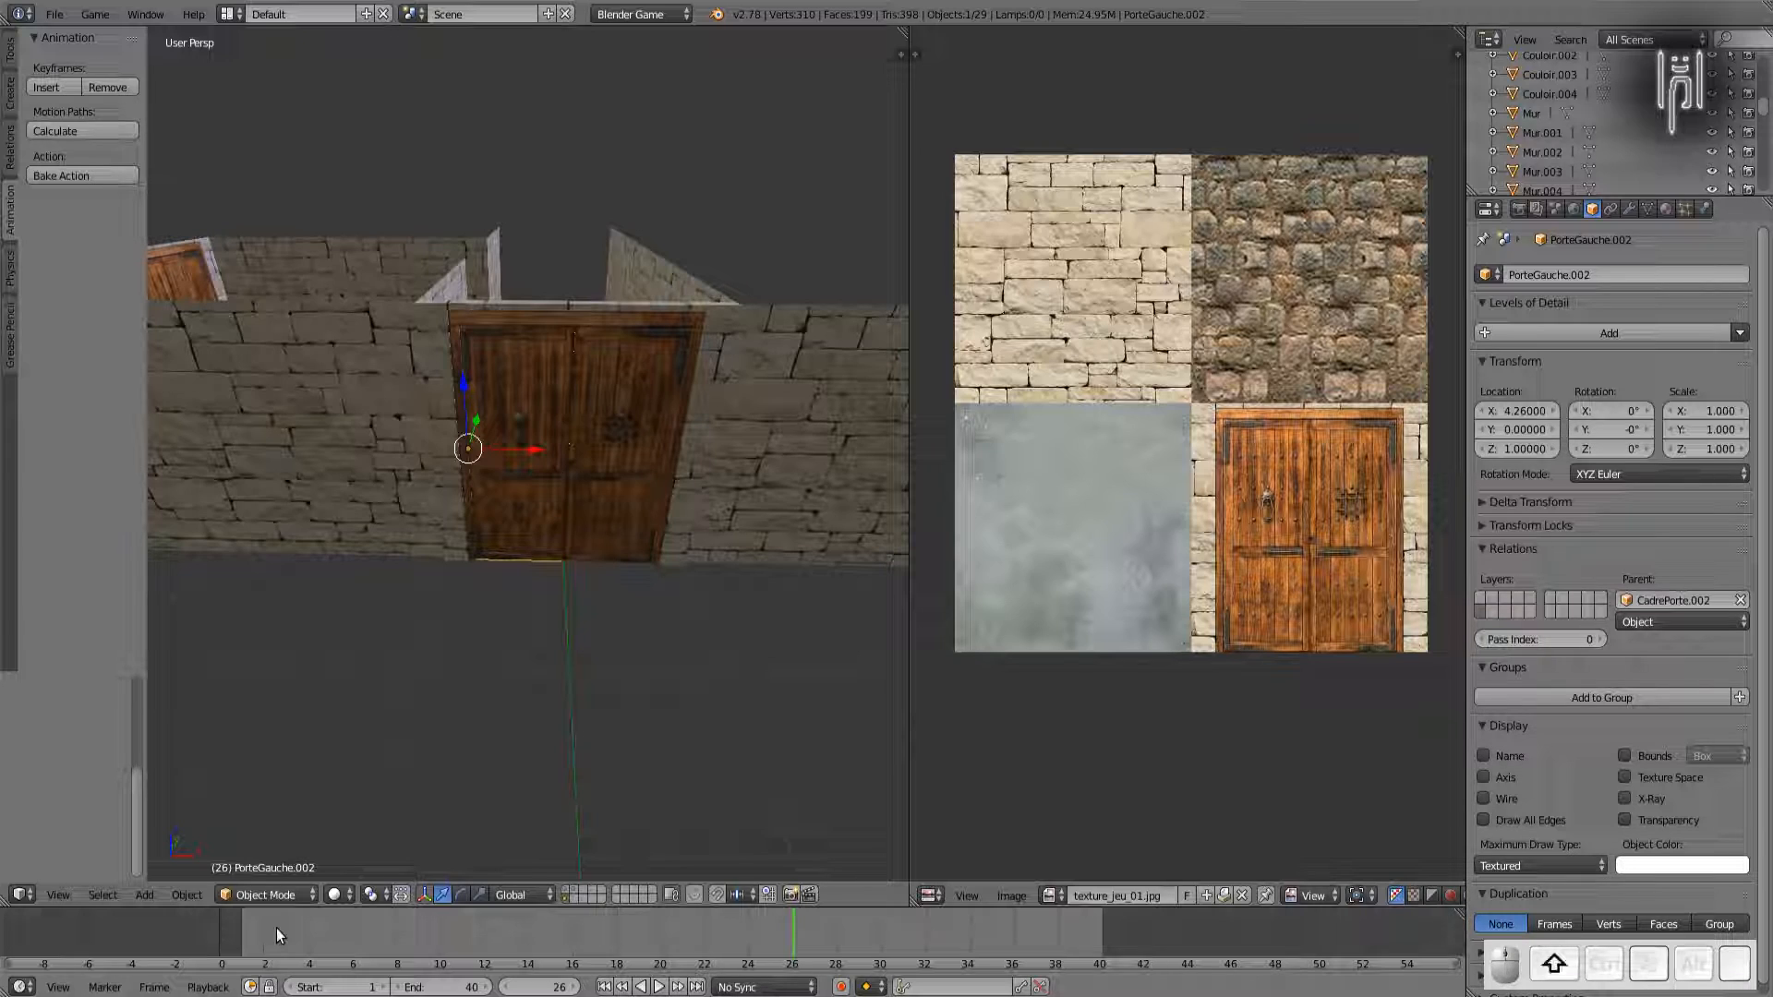
{"action": "key", "text": "shift+Left"}
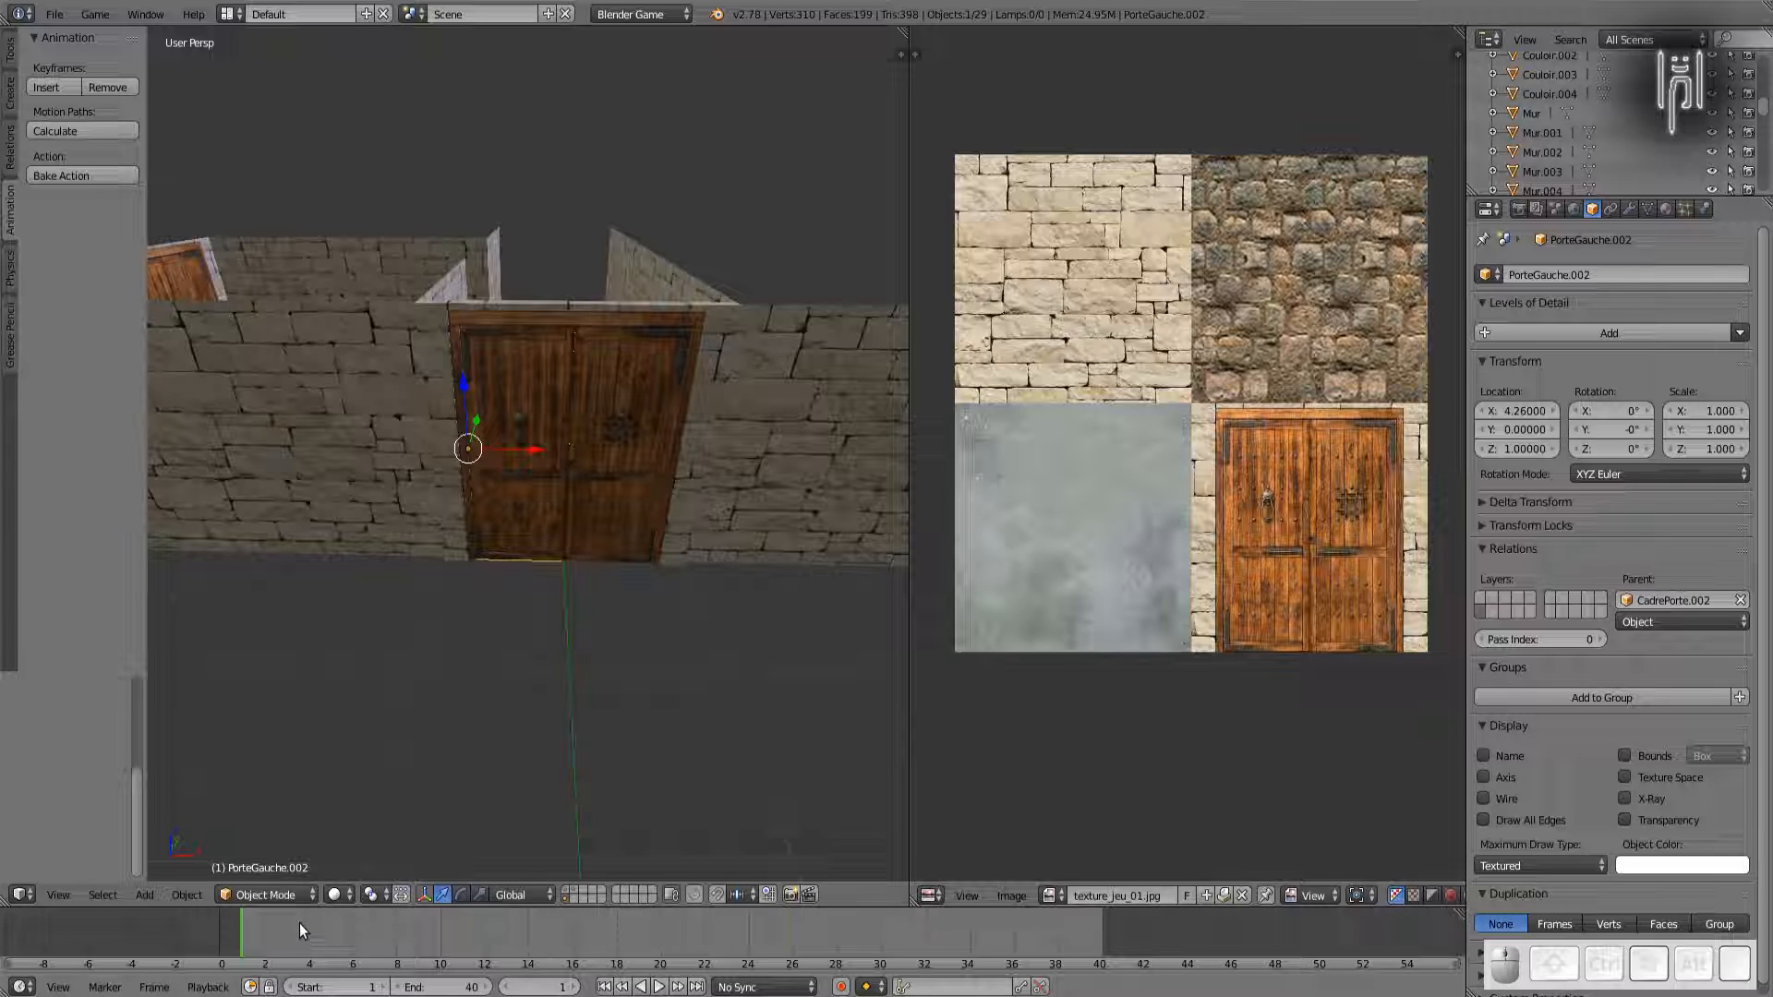
{"action": "key", "text": "i"}
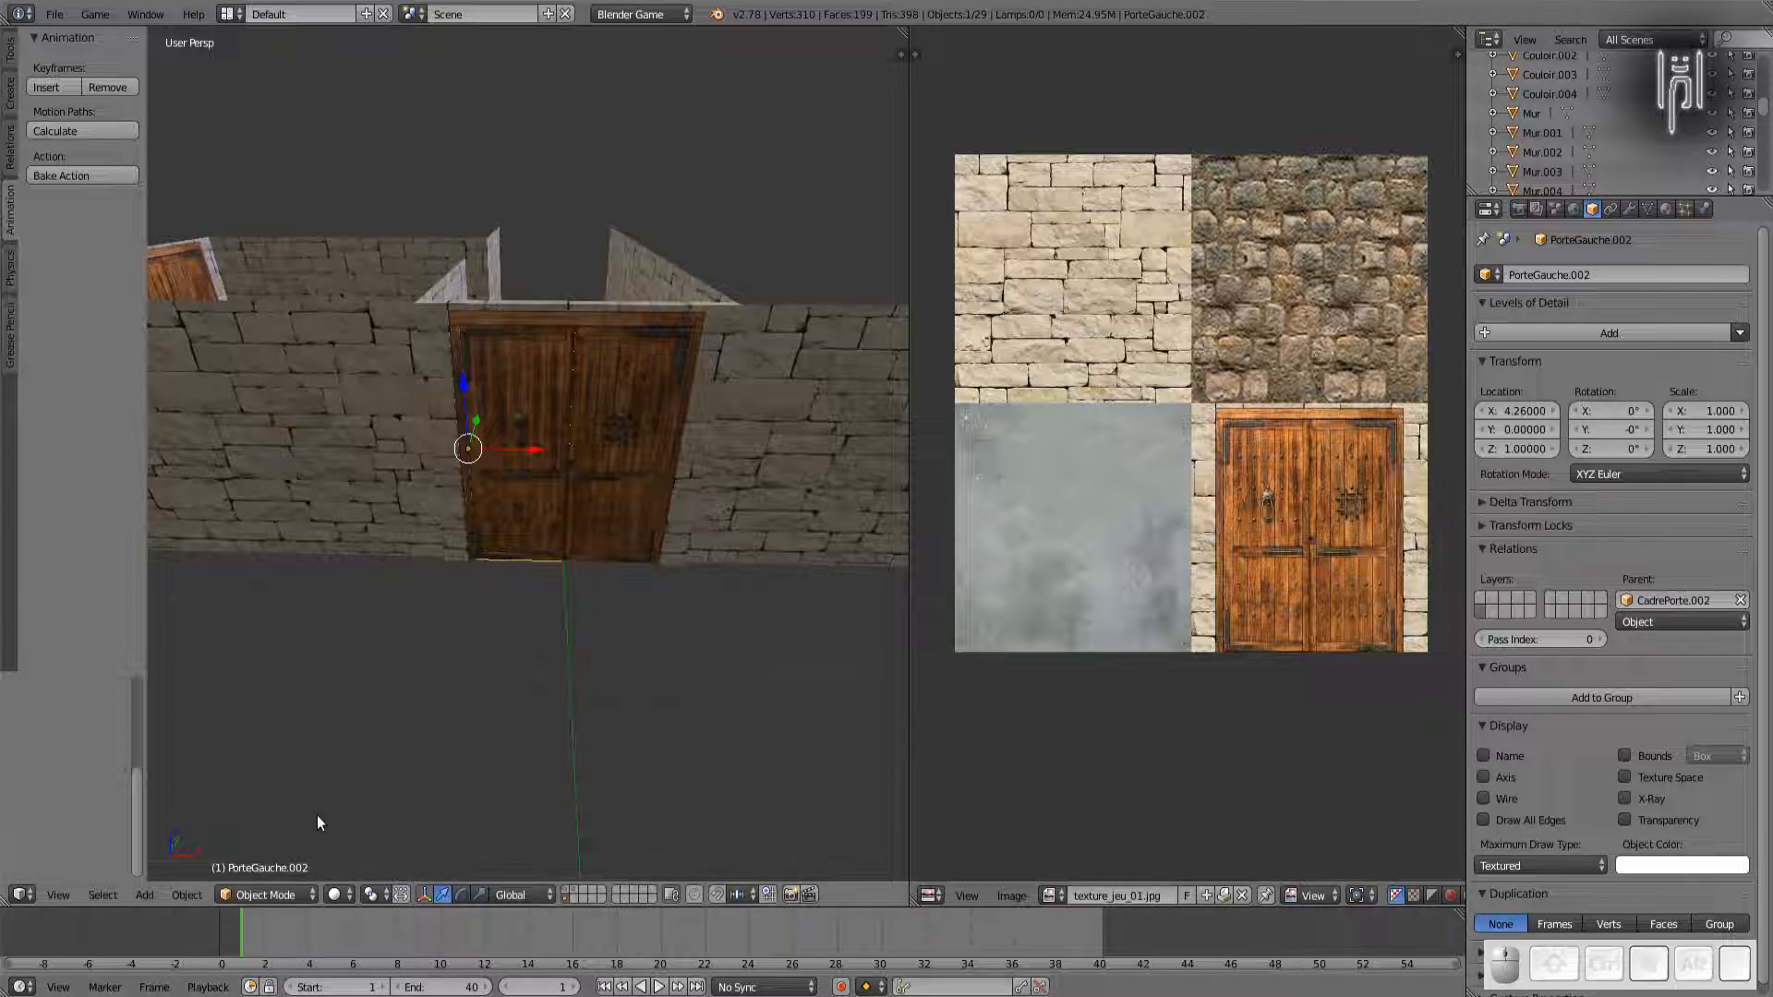
{"action": "key", "text": "i"}
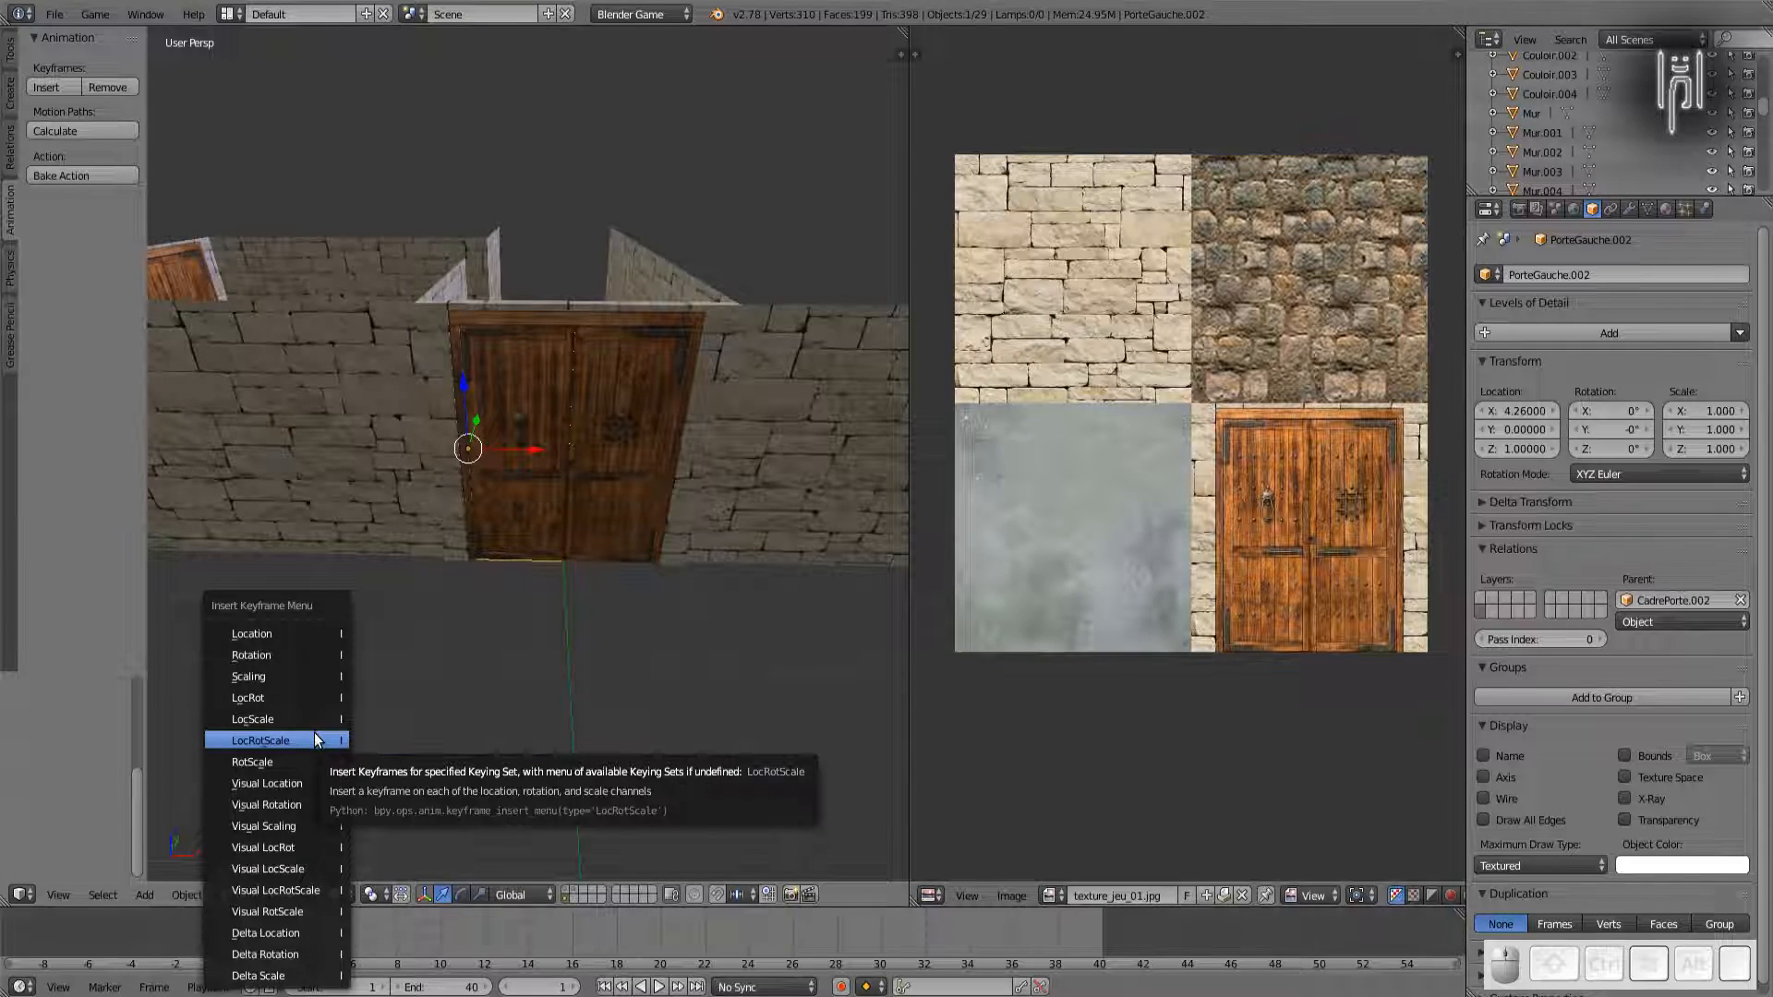
{"action": "left_click", "coordinate": [273, 657]}
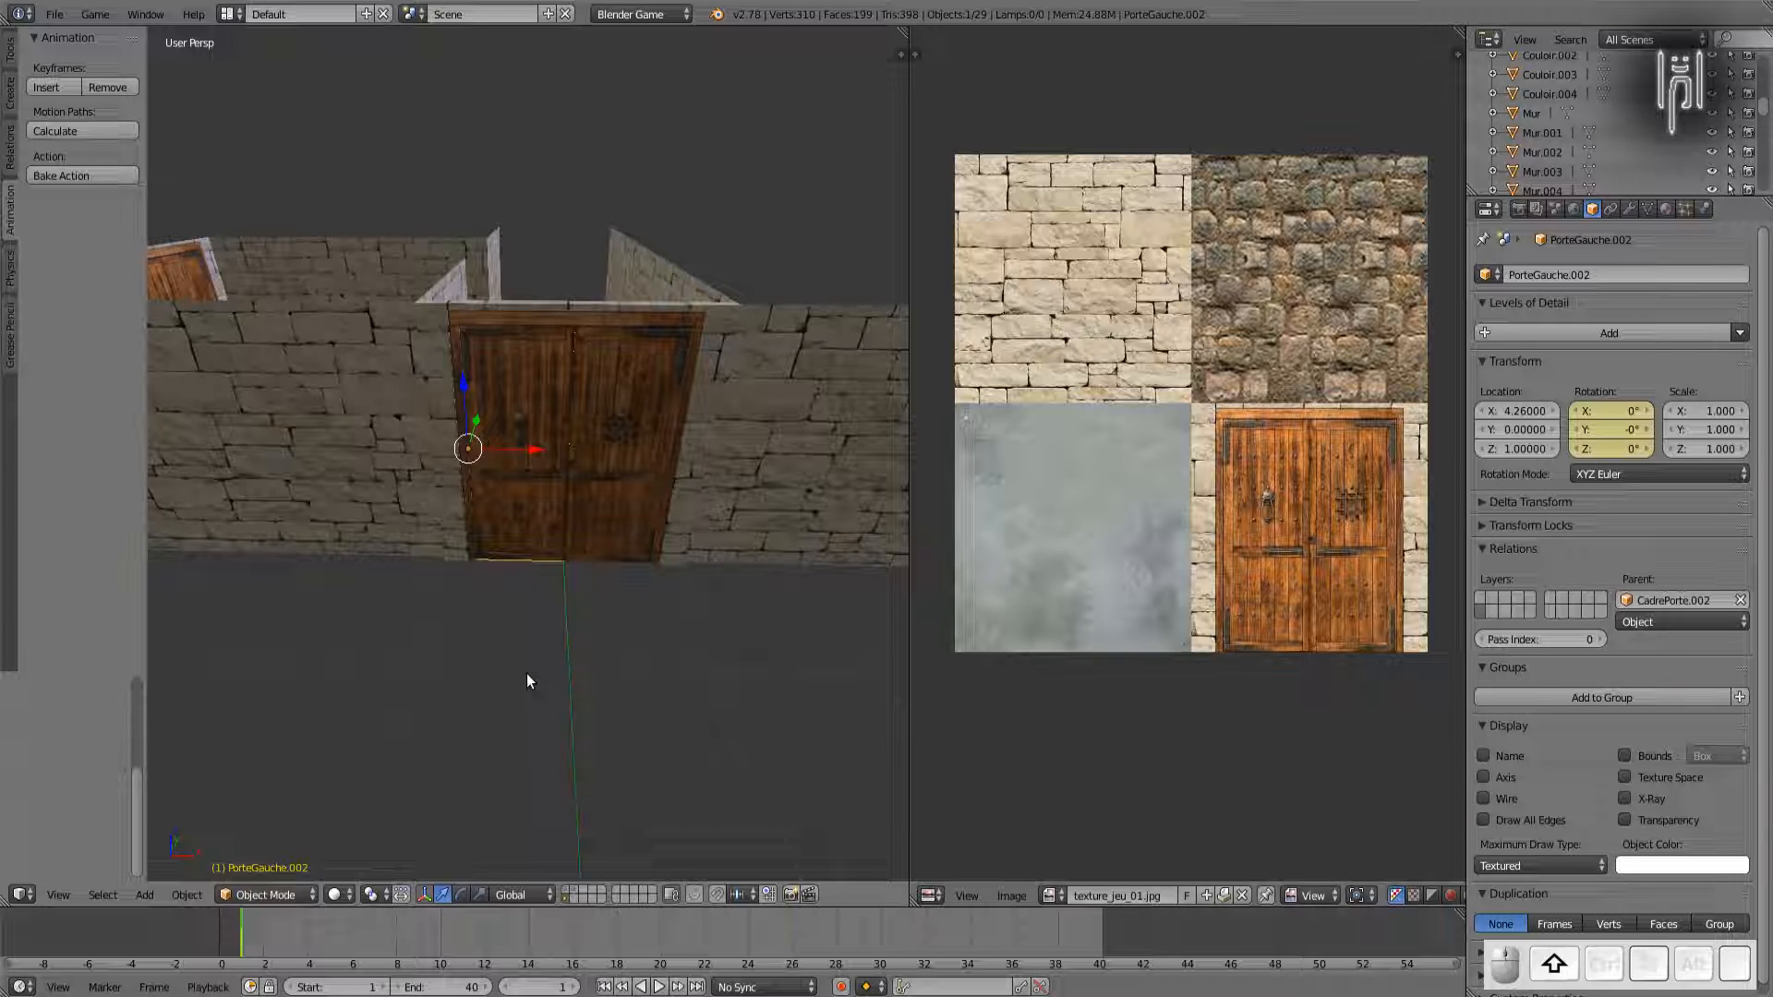
Step: At frame 40, rotate the left door leaf 100° around the global Z axis and insert a Rotation keyframe
{"action": "key", "text": "shift+Right"}
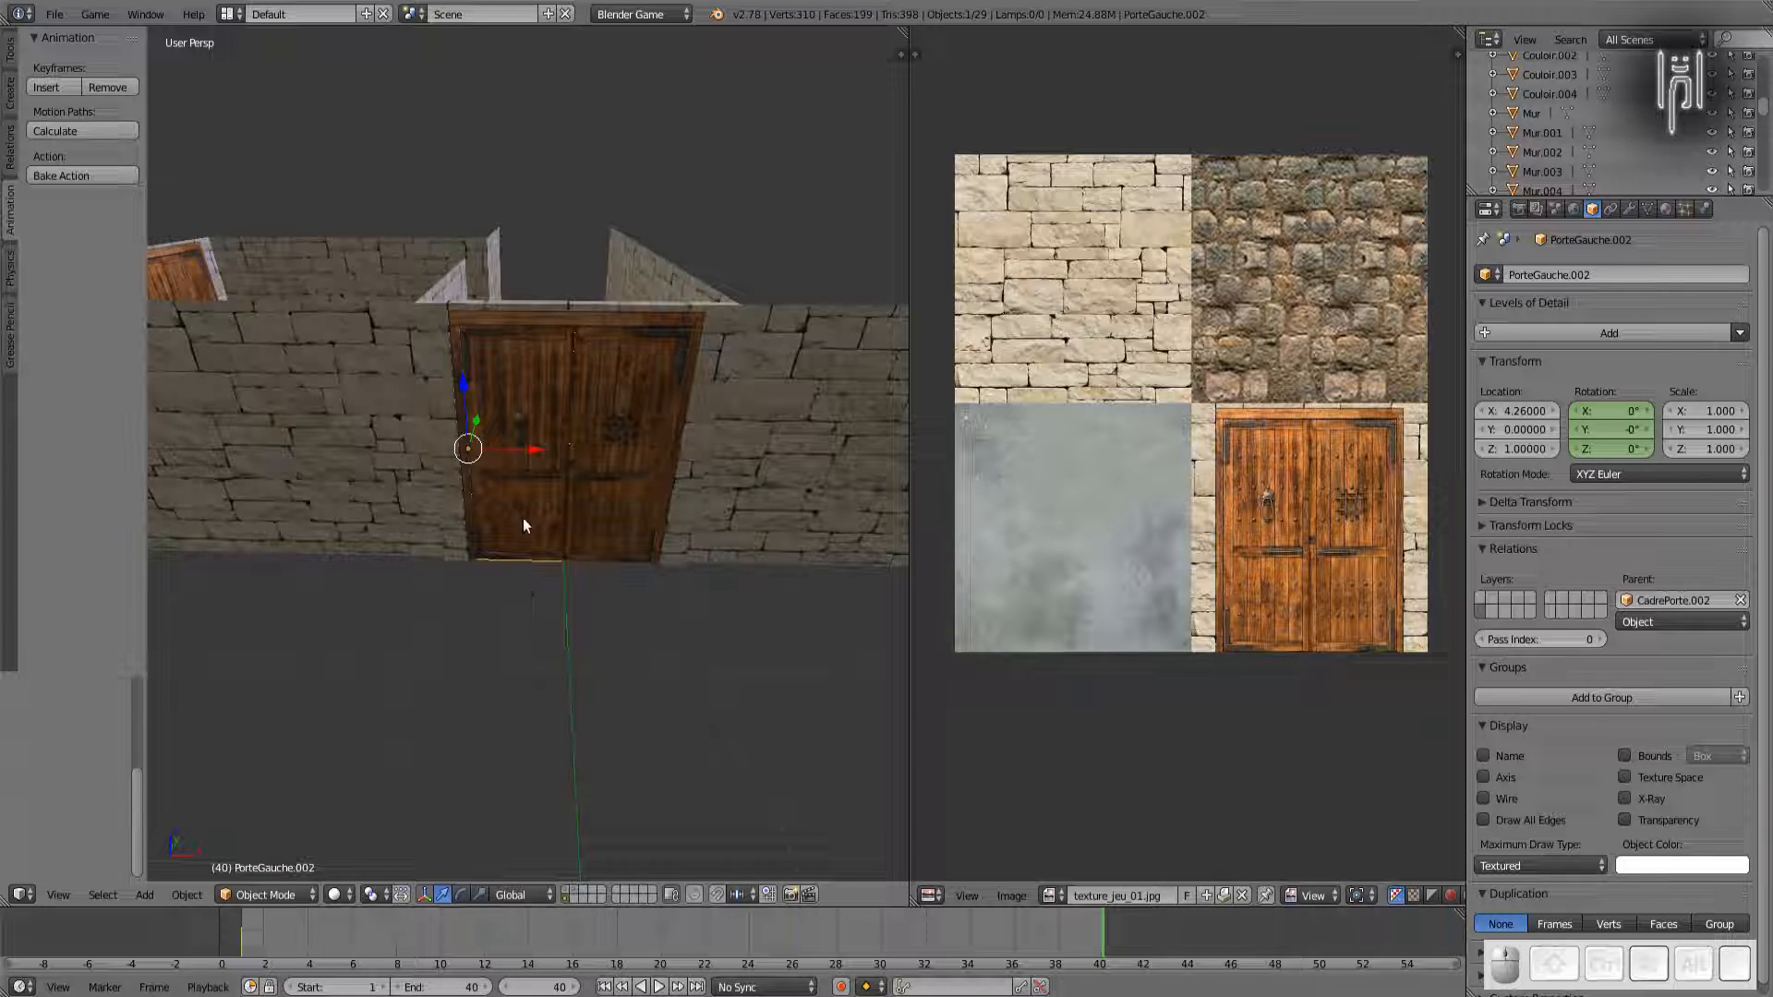
{"action": "key", "text": "r"}
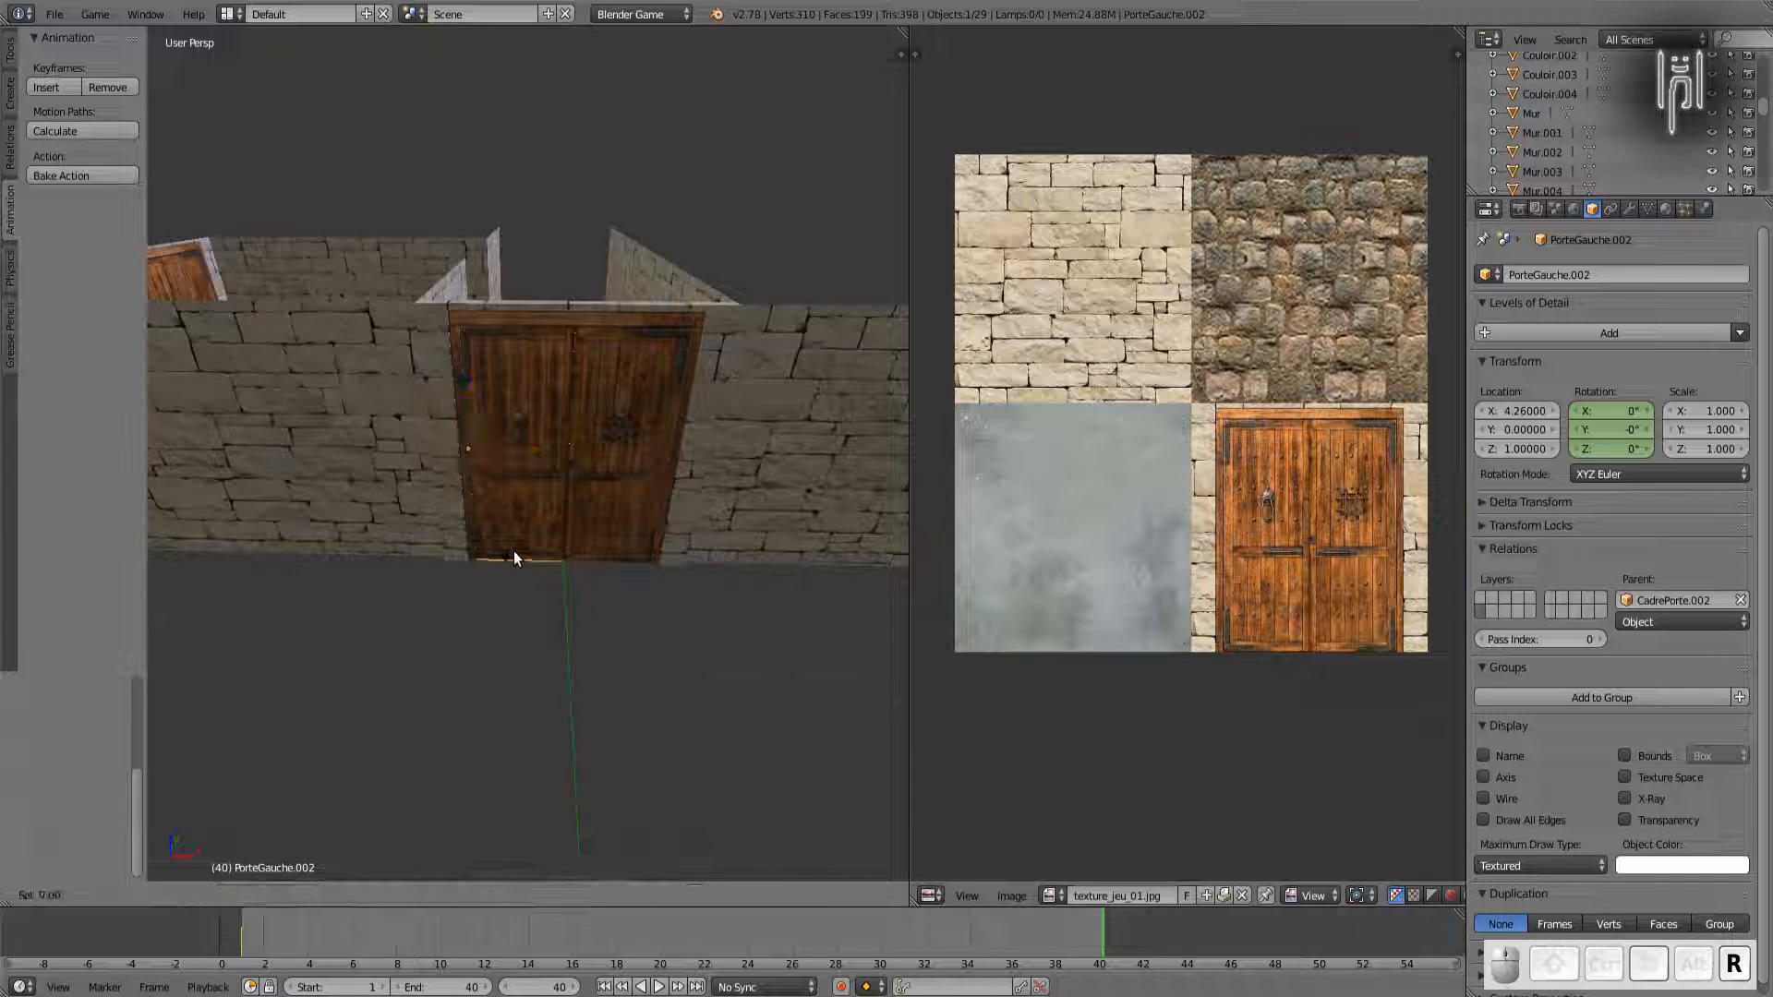
{"action": "key", "text": "z"}
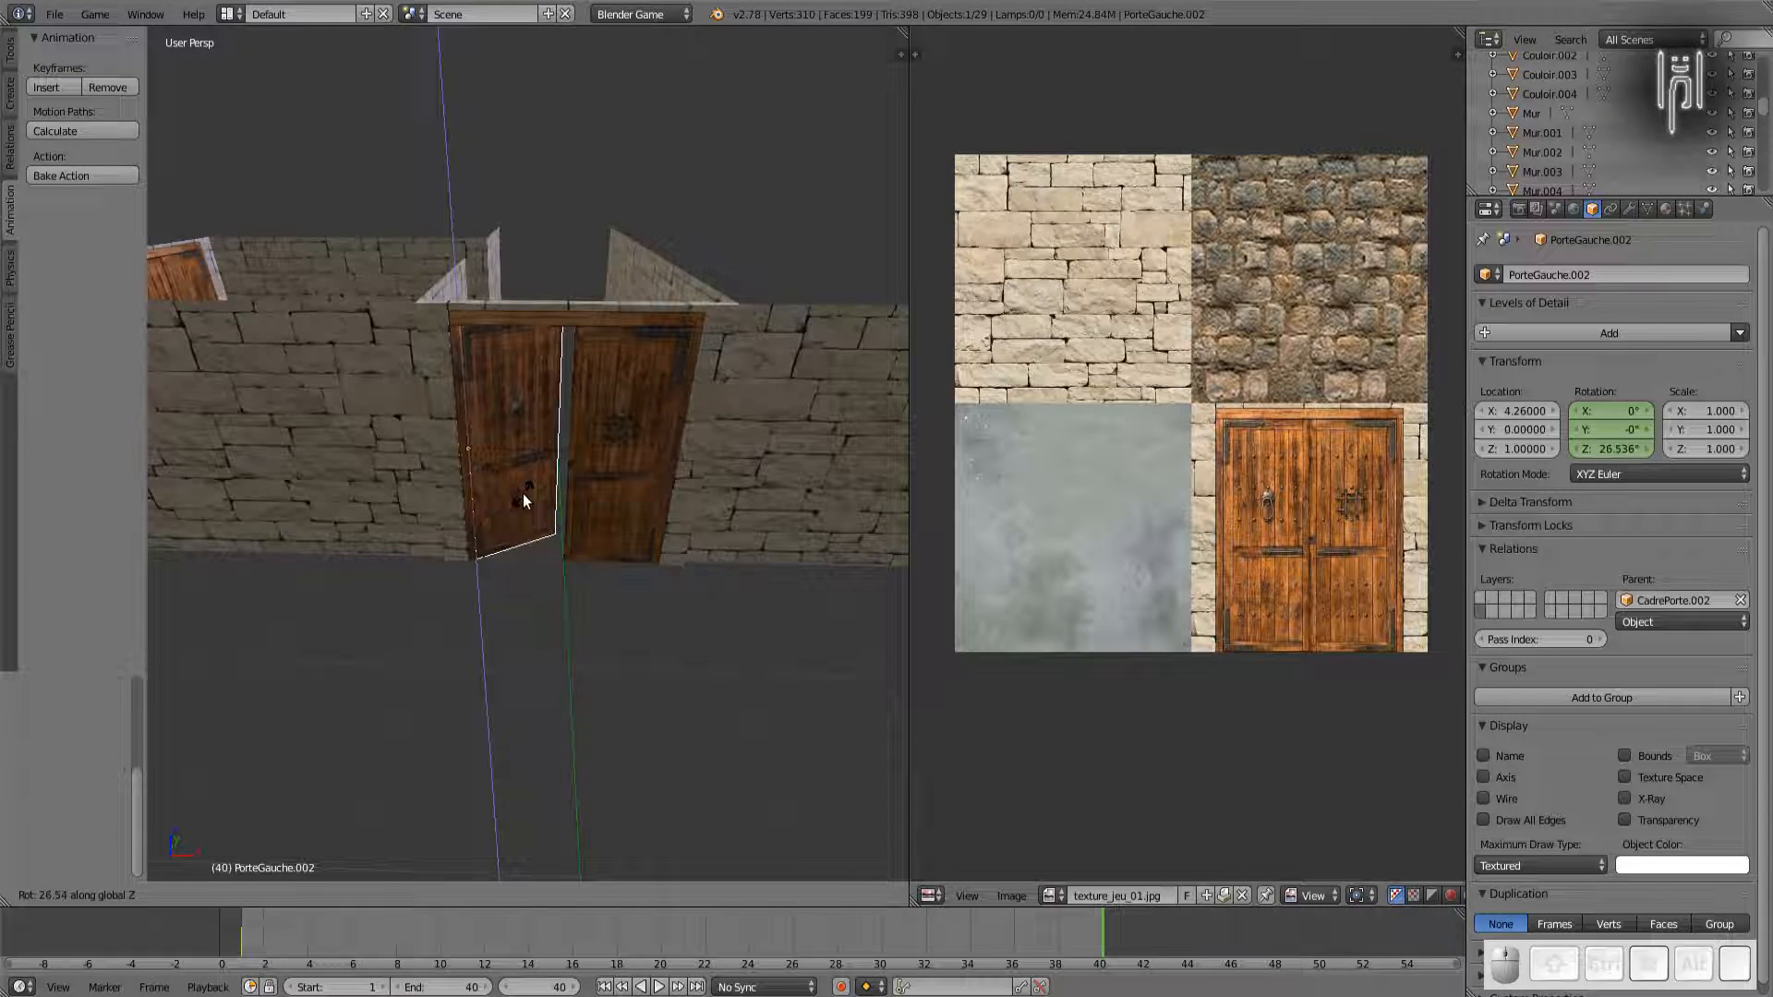
{"action": "key", "text": "ctrl"}
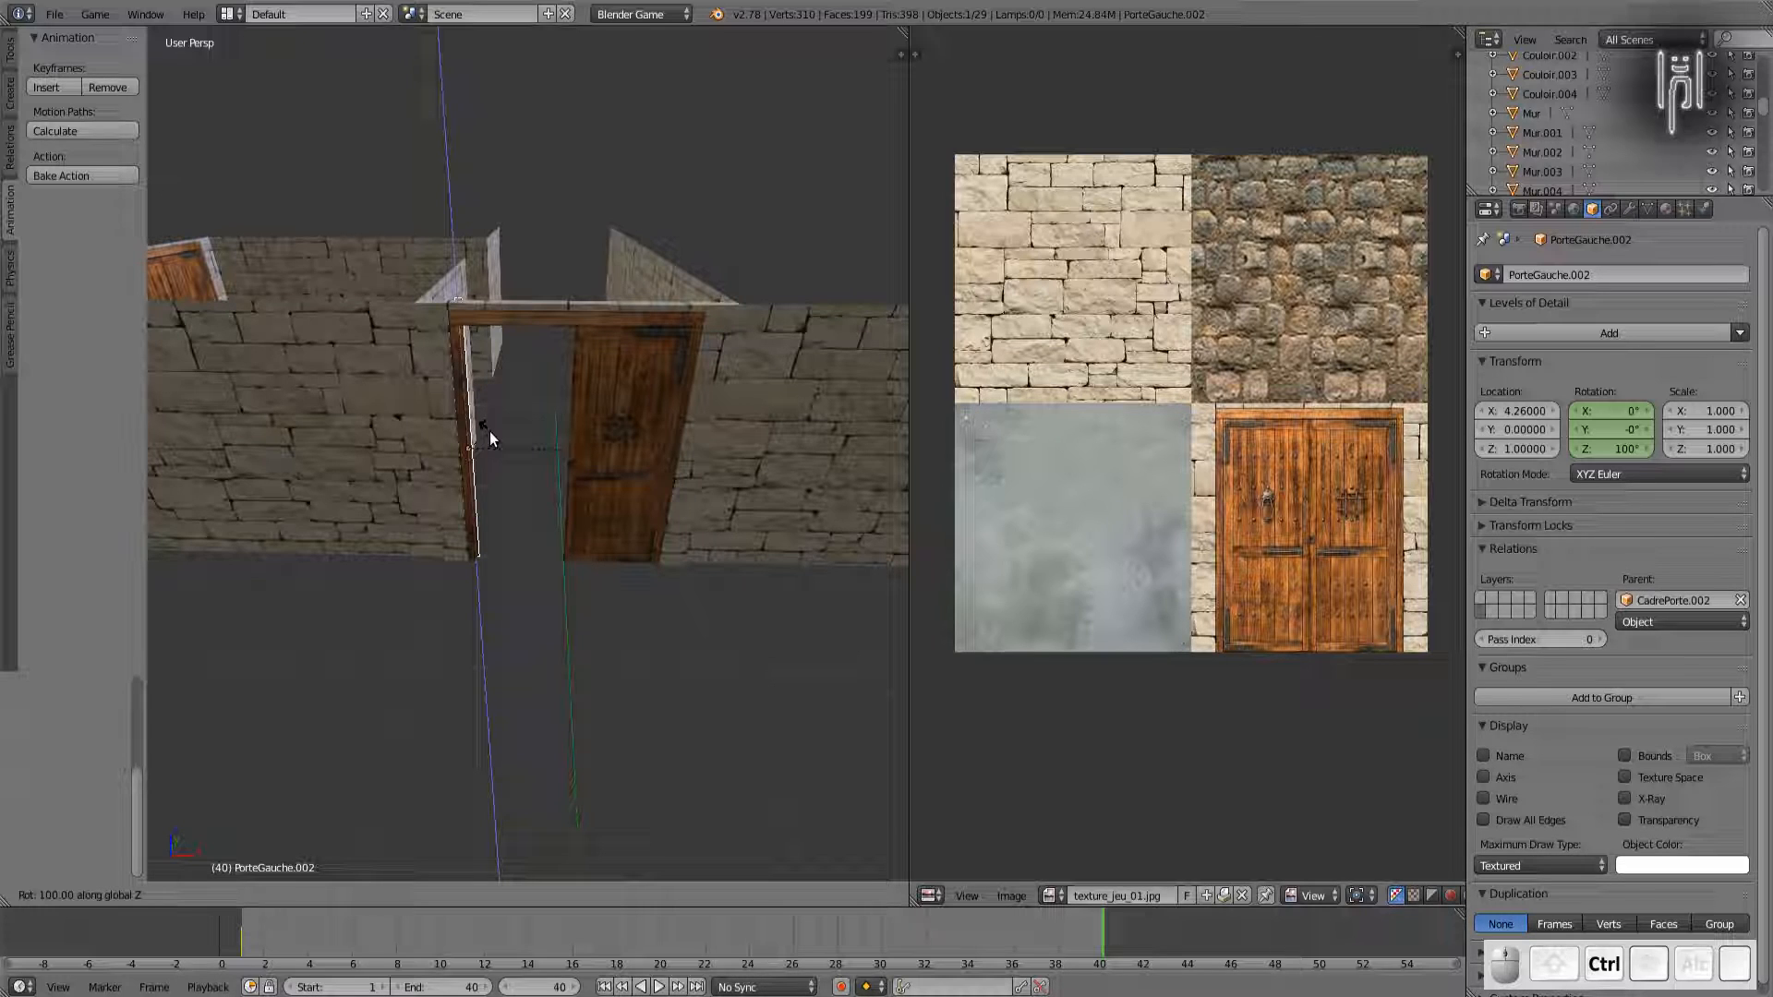
{"action": "left_click", "coordinate": [490, 430]}
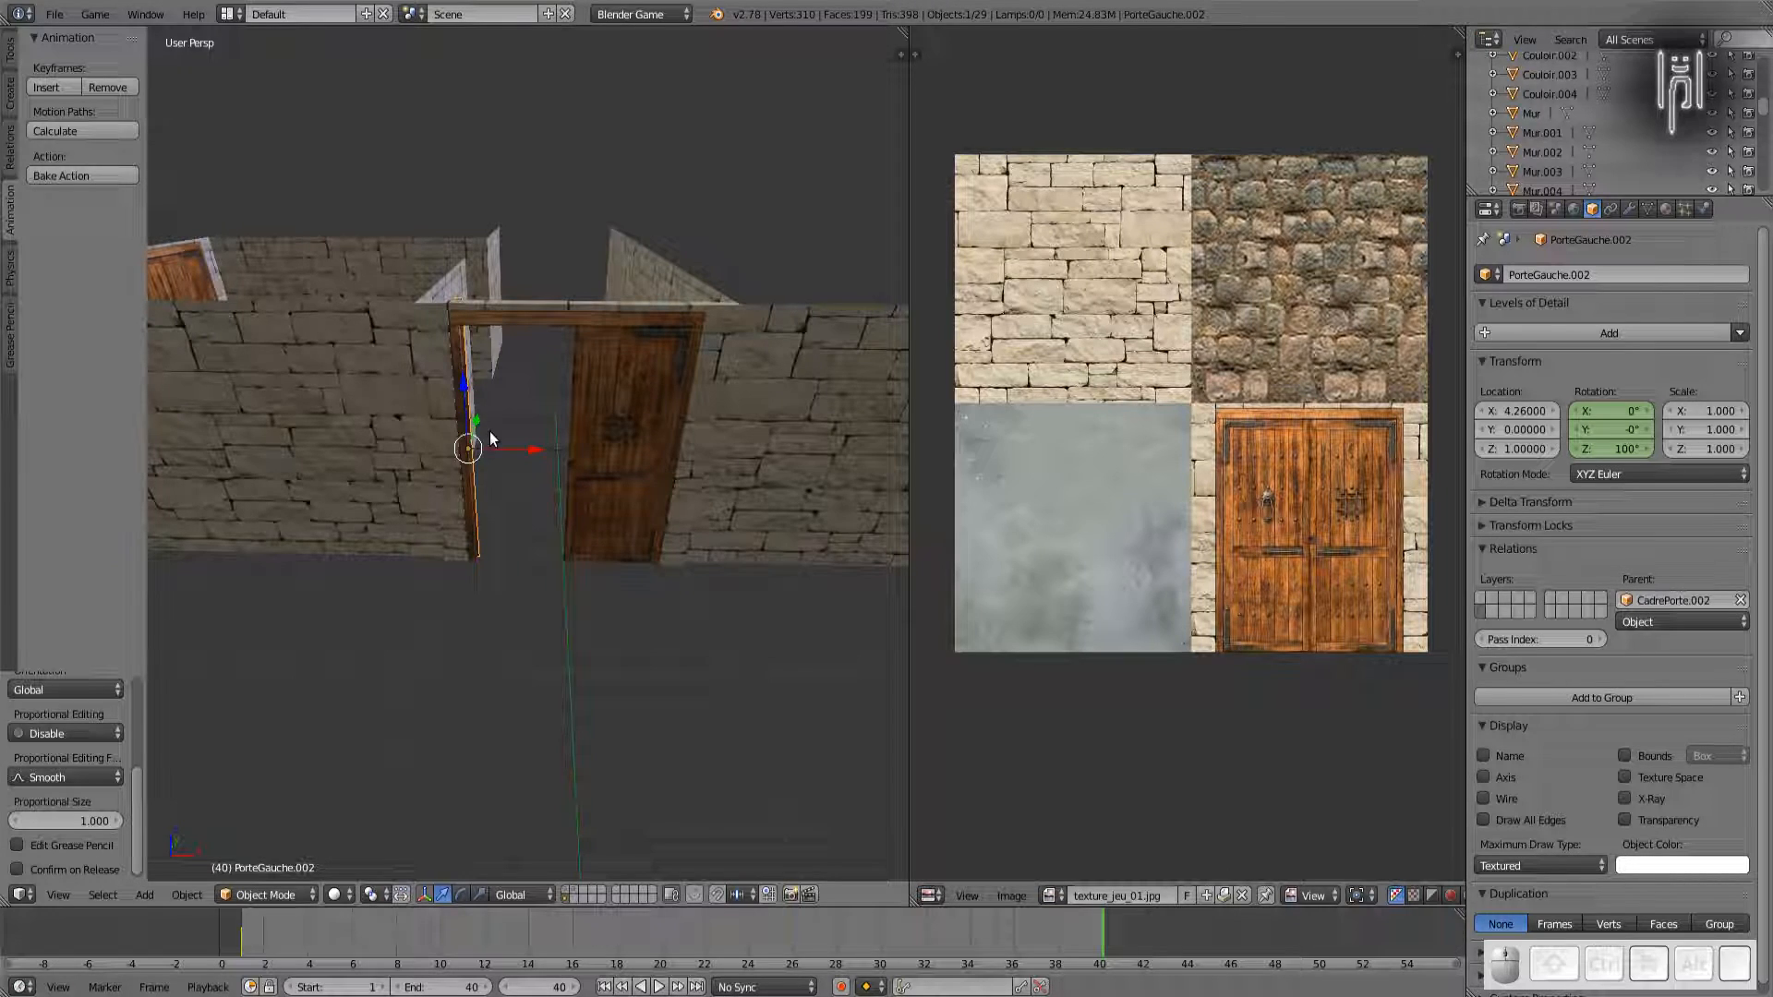
{"action": "key", "text": "i"}
{"action": "left_click", "coordinate": [489, 433]}
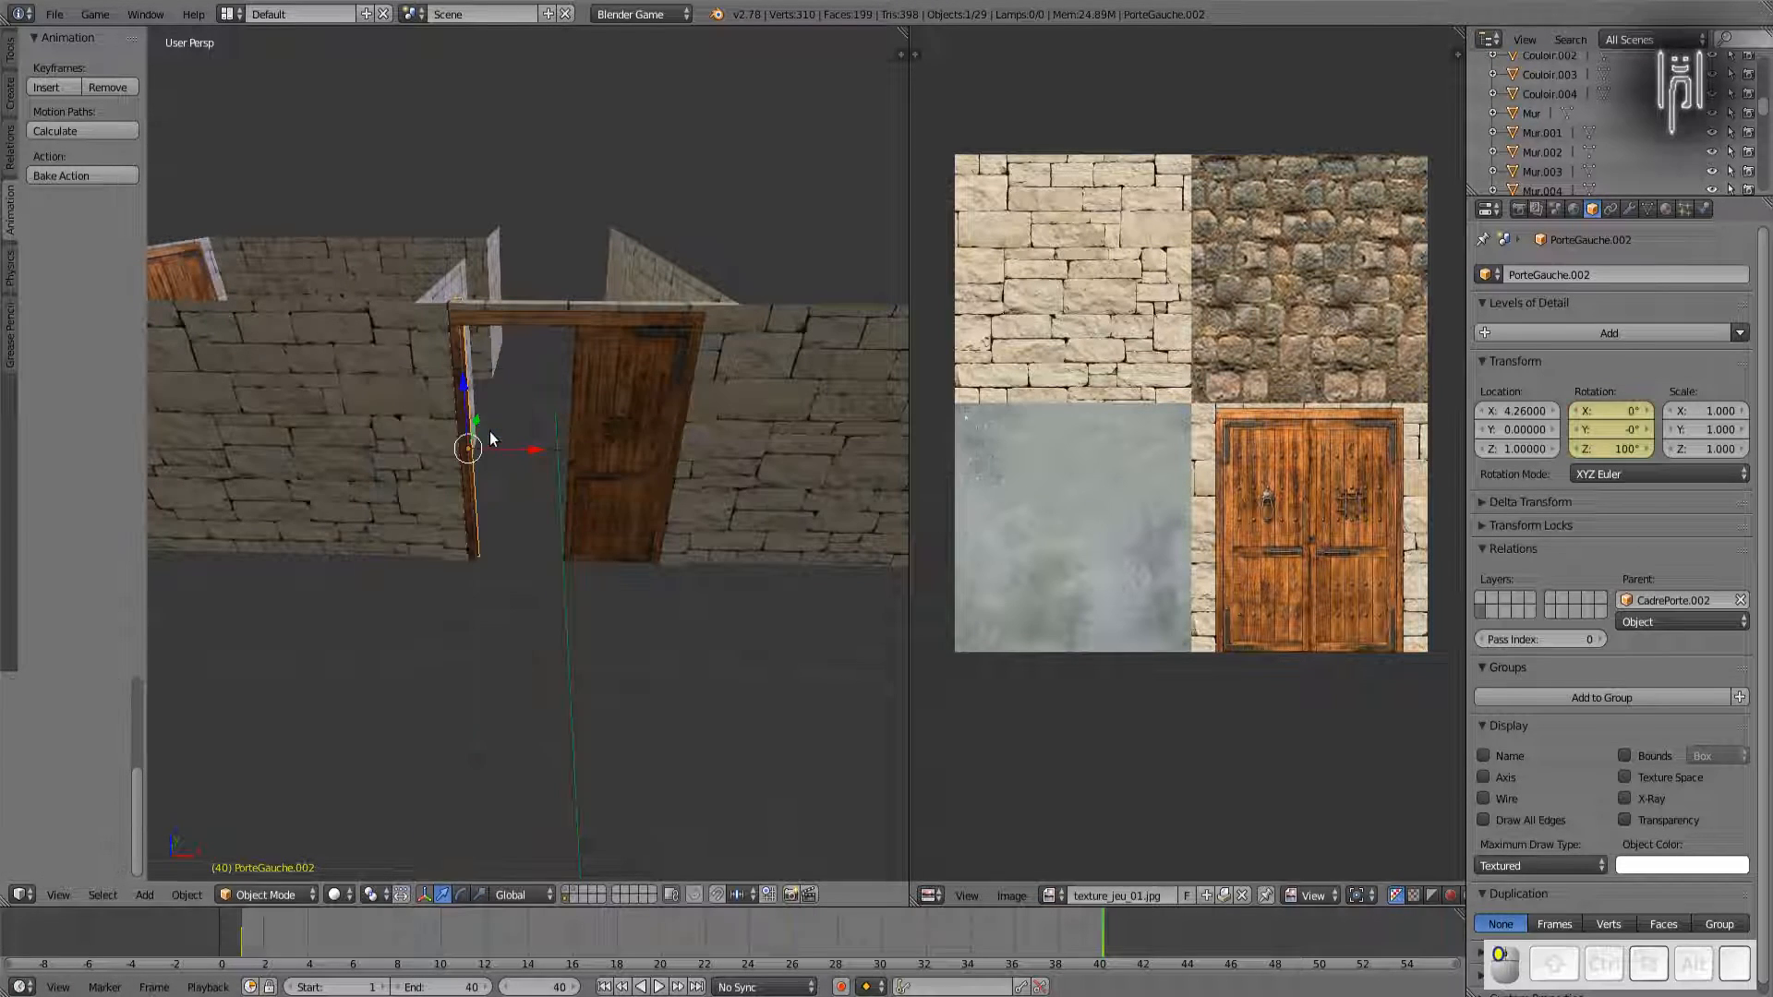
Step: Preview the left door leaf's opening animation by scrubbing through the timeline and playing it
{"action": "left_click", "coordinate": [925, 939]}
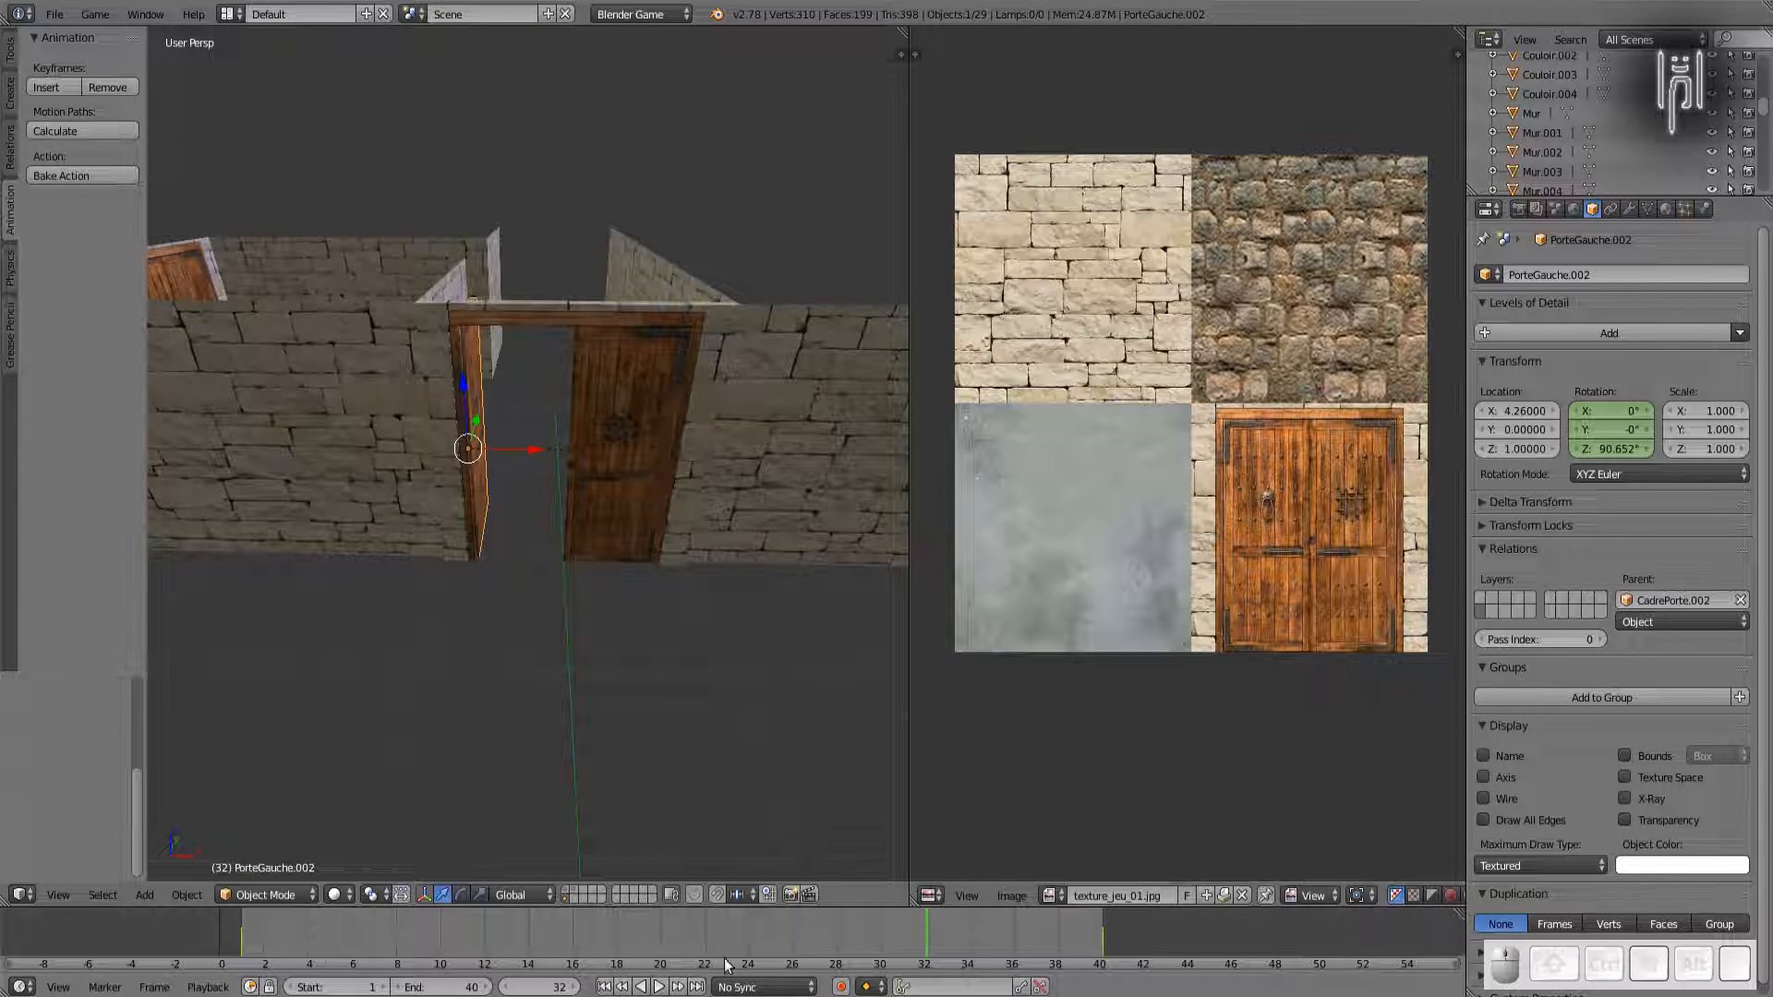
{"action": "key", "text": "alt+a"}
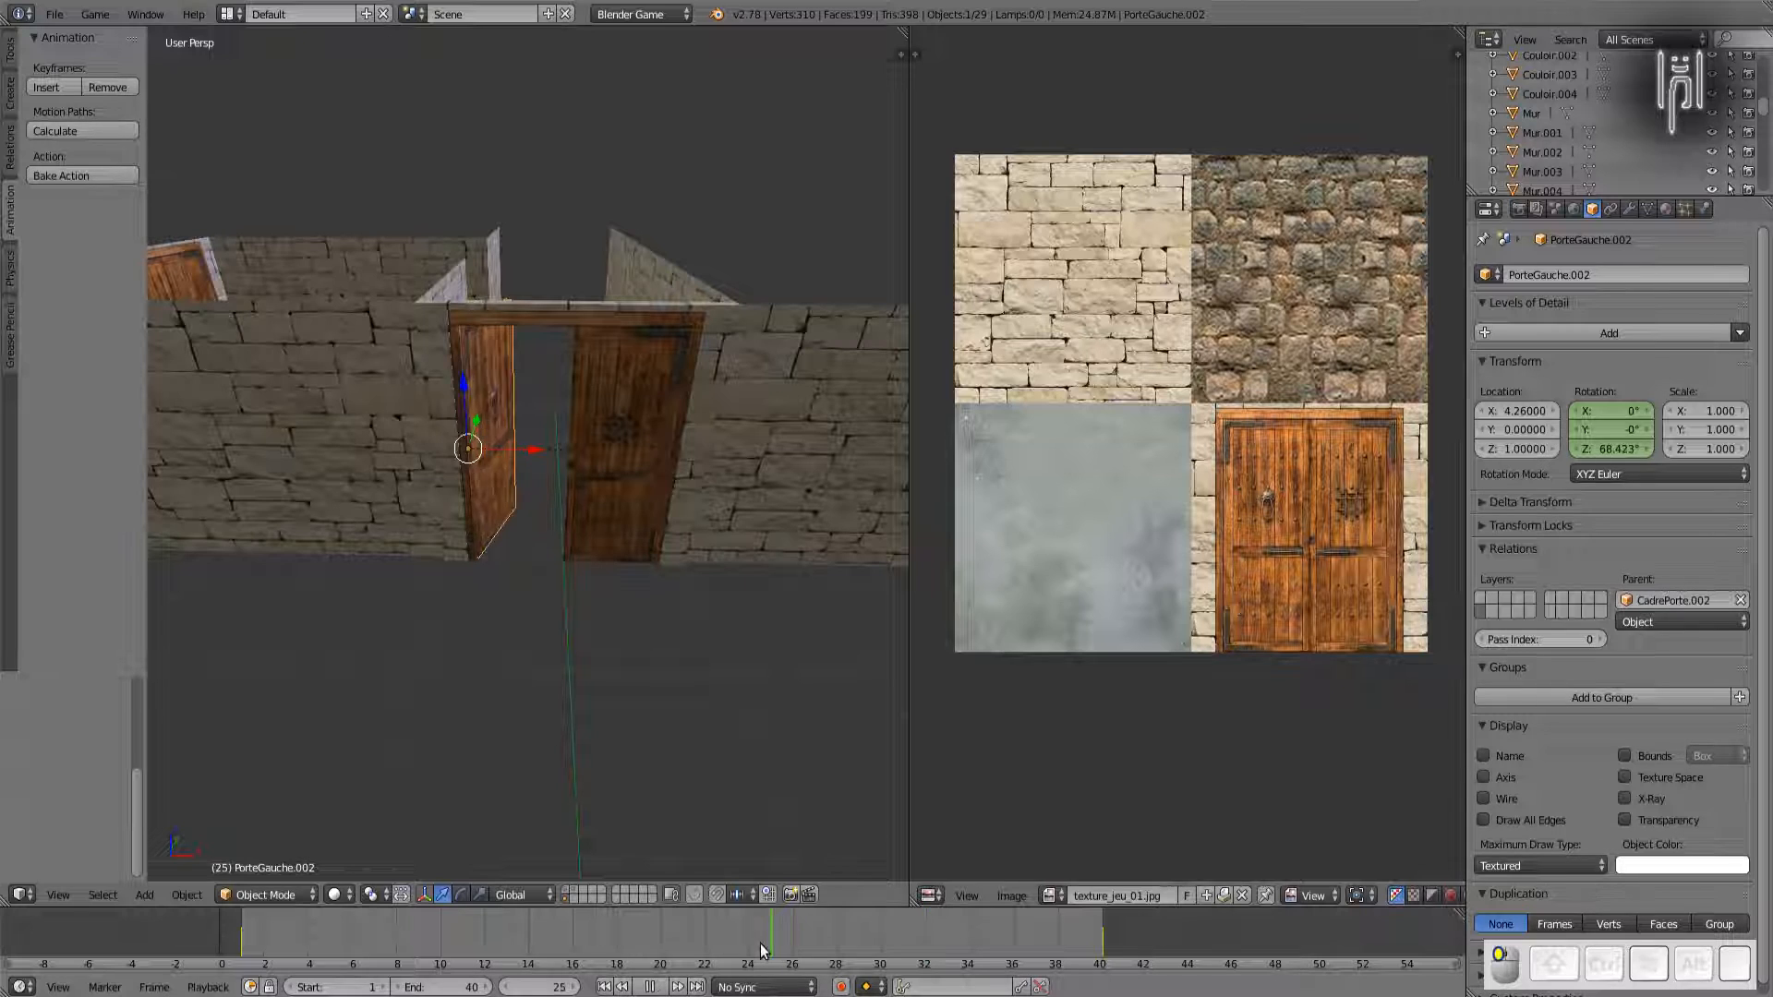
{"action": "left_click_drag", "start_coordinate": [360, 947], "coordinate": [288, 938]}
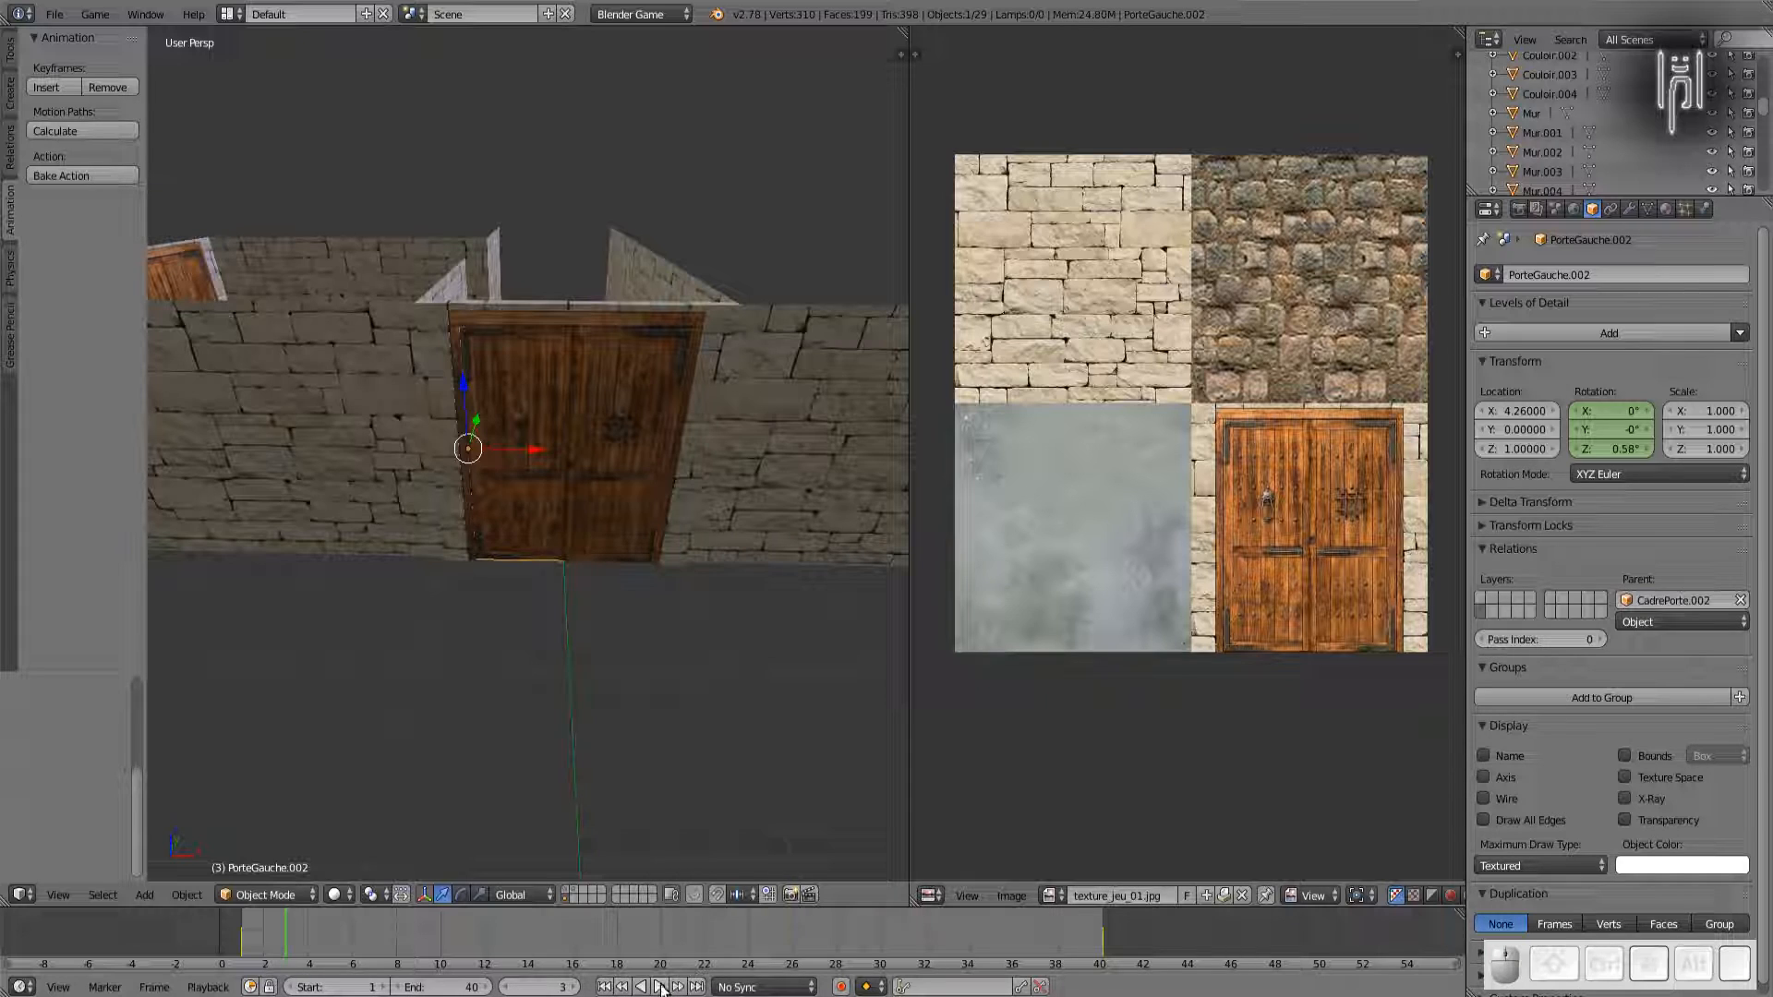
{"action": "left_click", "coordinate": [658, 987]}
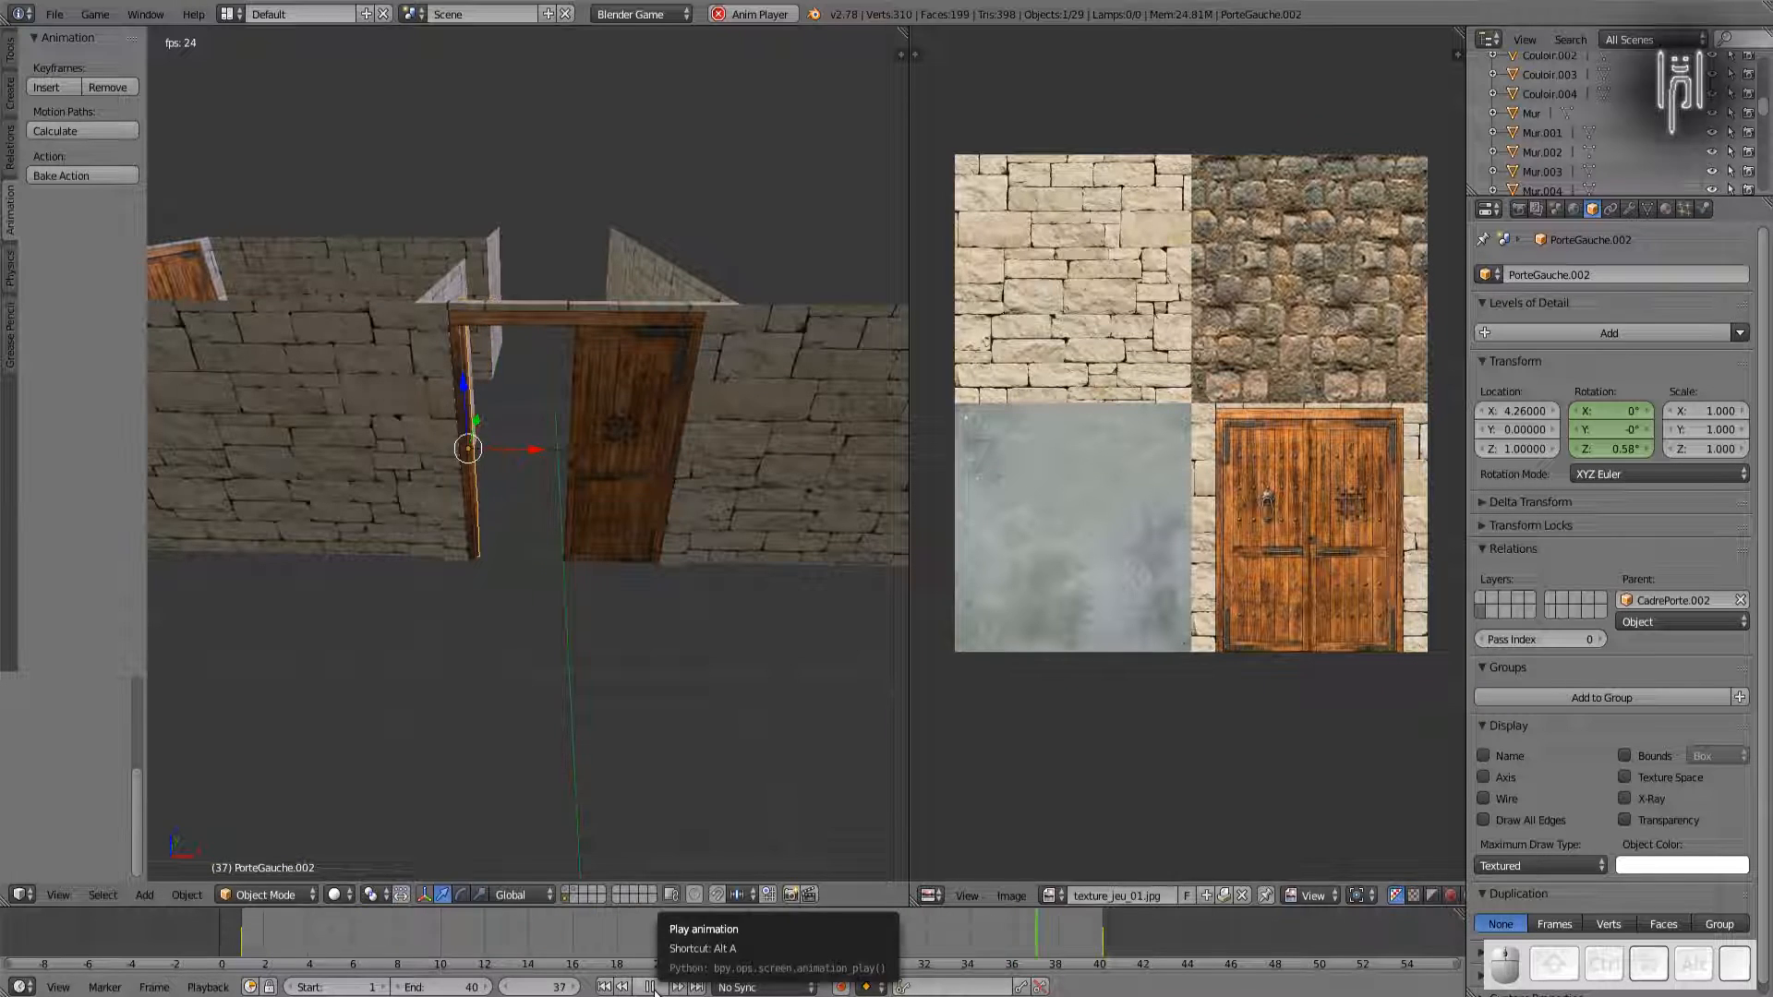
{"action": "left_click", "coordinate": [652, 987]}
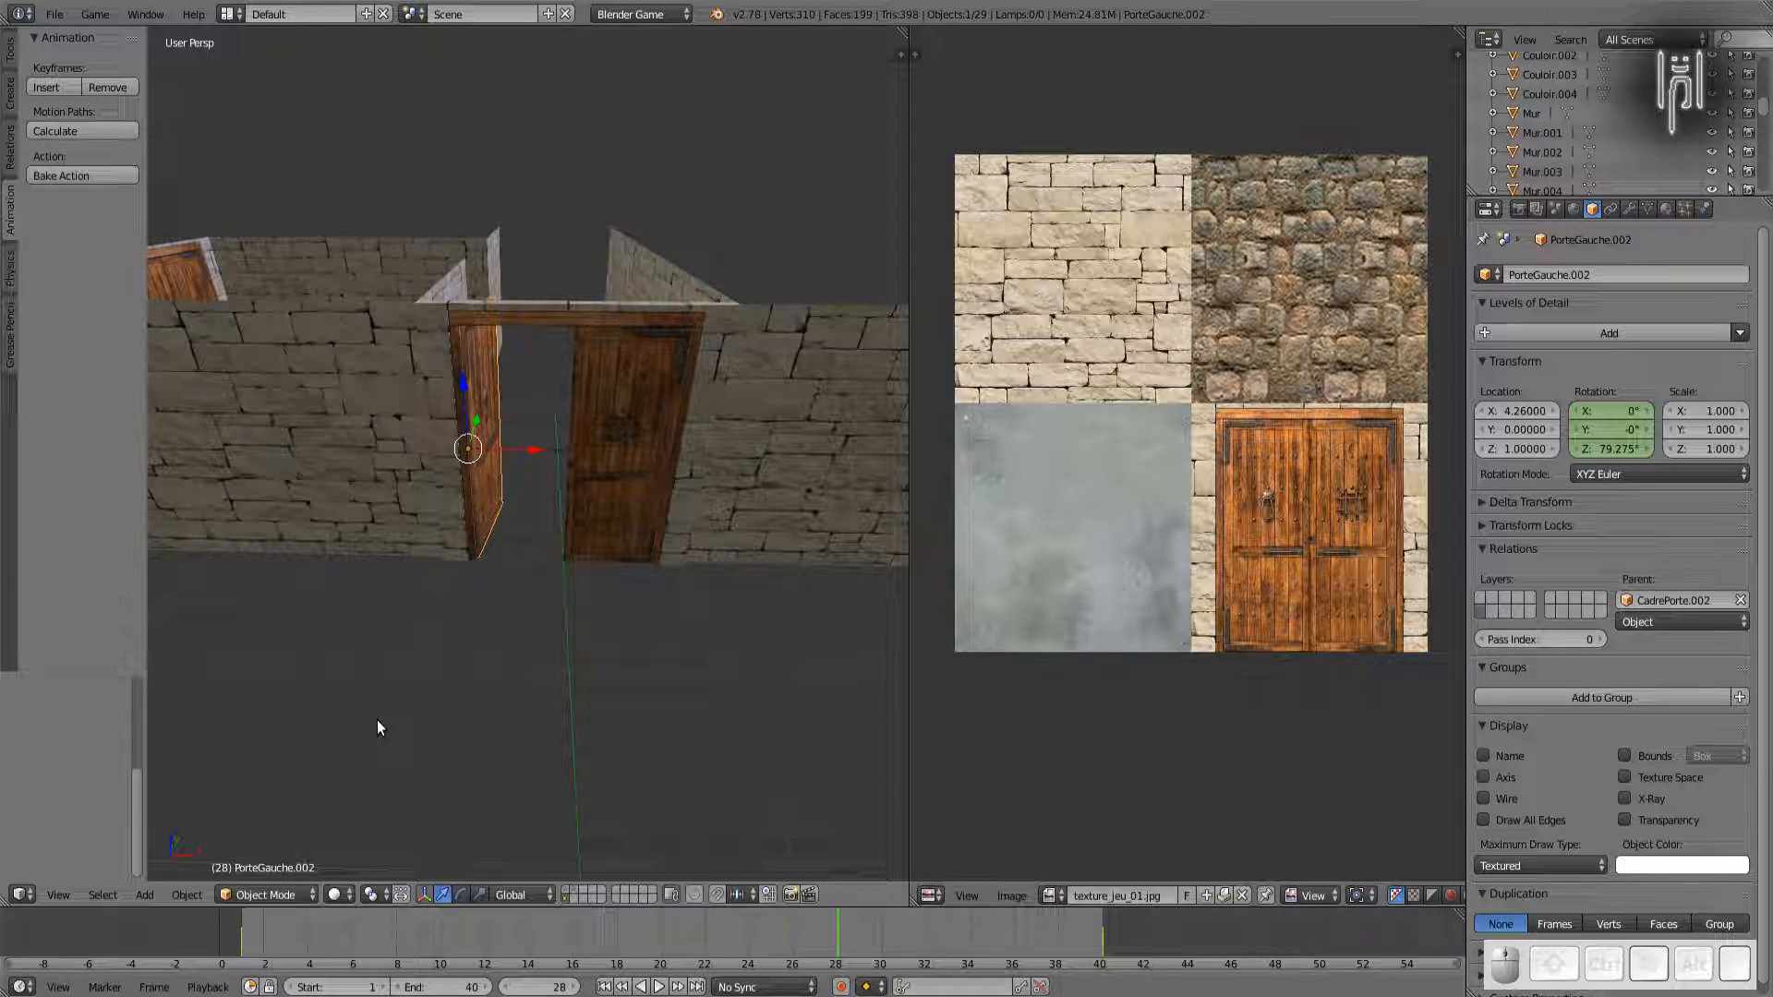
Step: Return to frame 1 and insert a Rotation keyframe for the closed right door leaf
{"action": "key", "text": "shift+Left"}
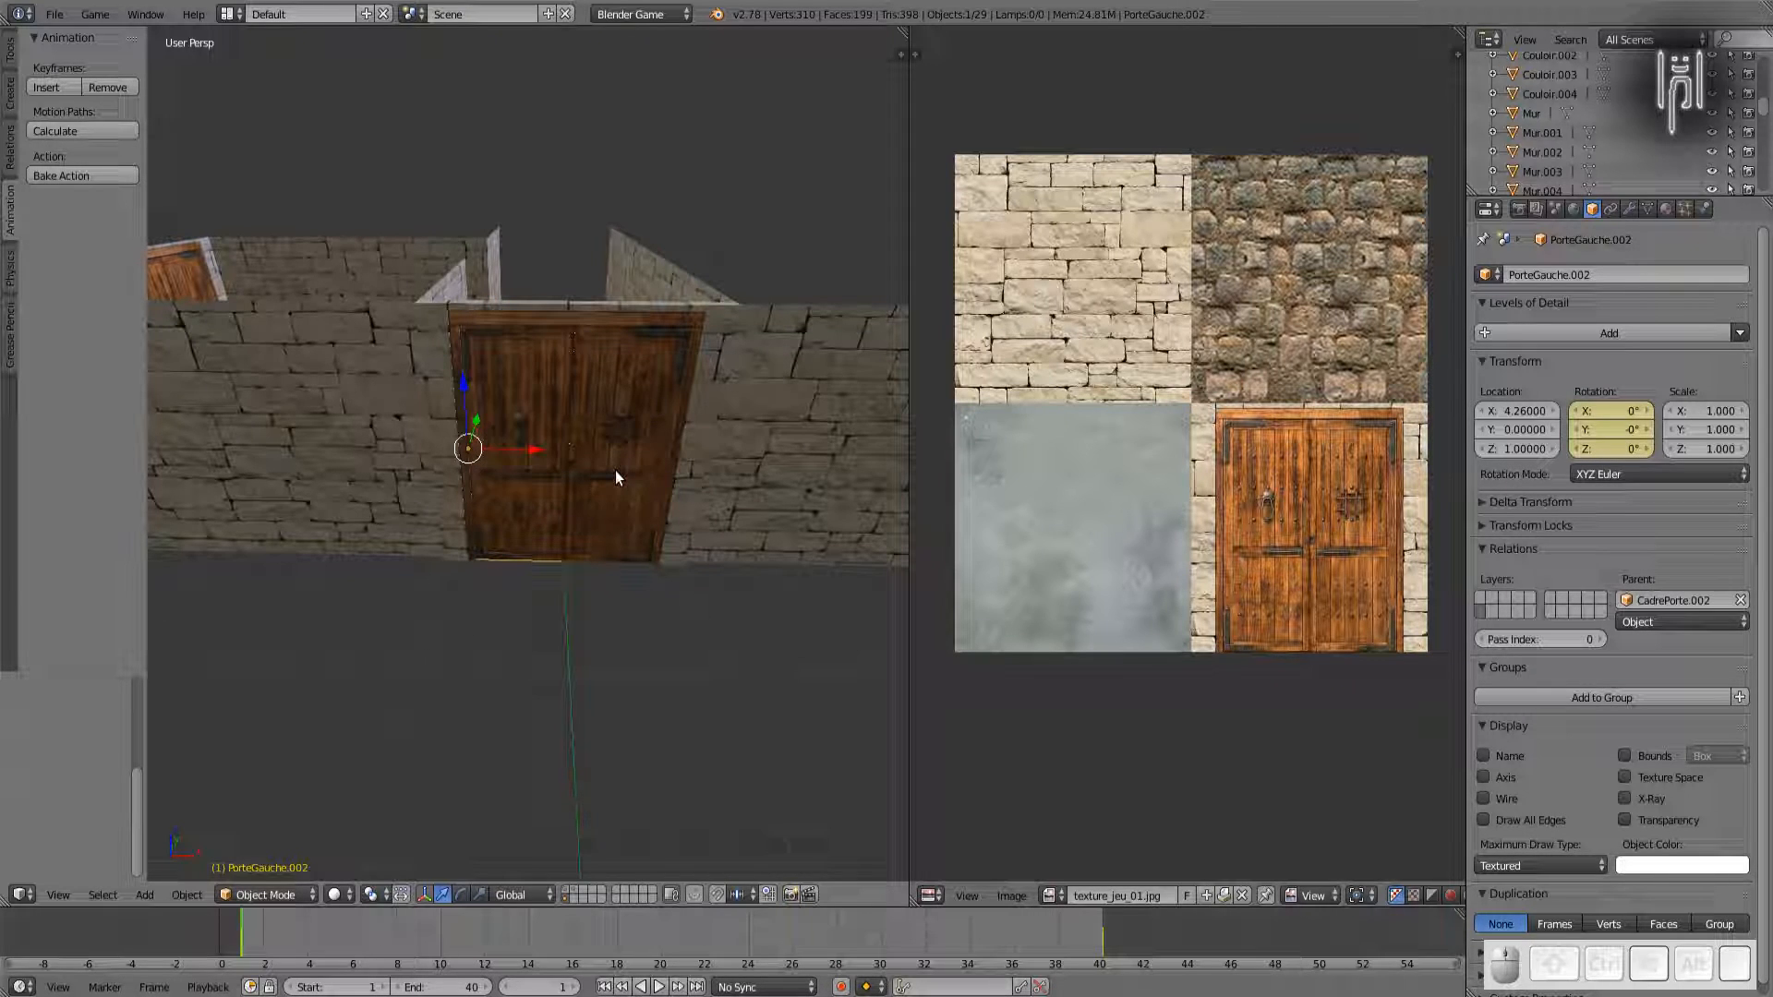
{"action": "right_click", "coordinate": [615, 469]}
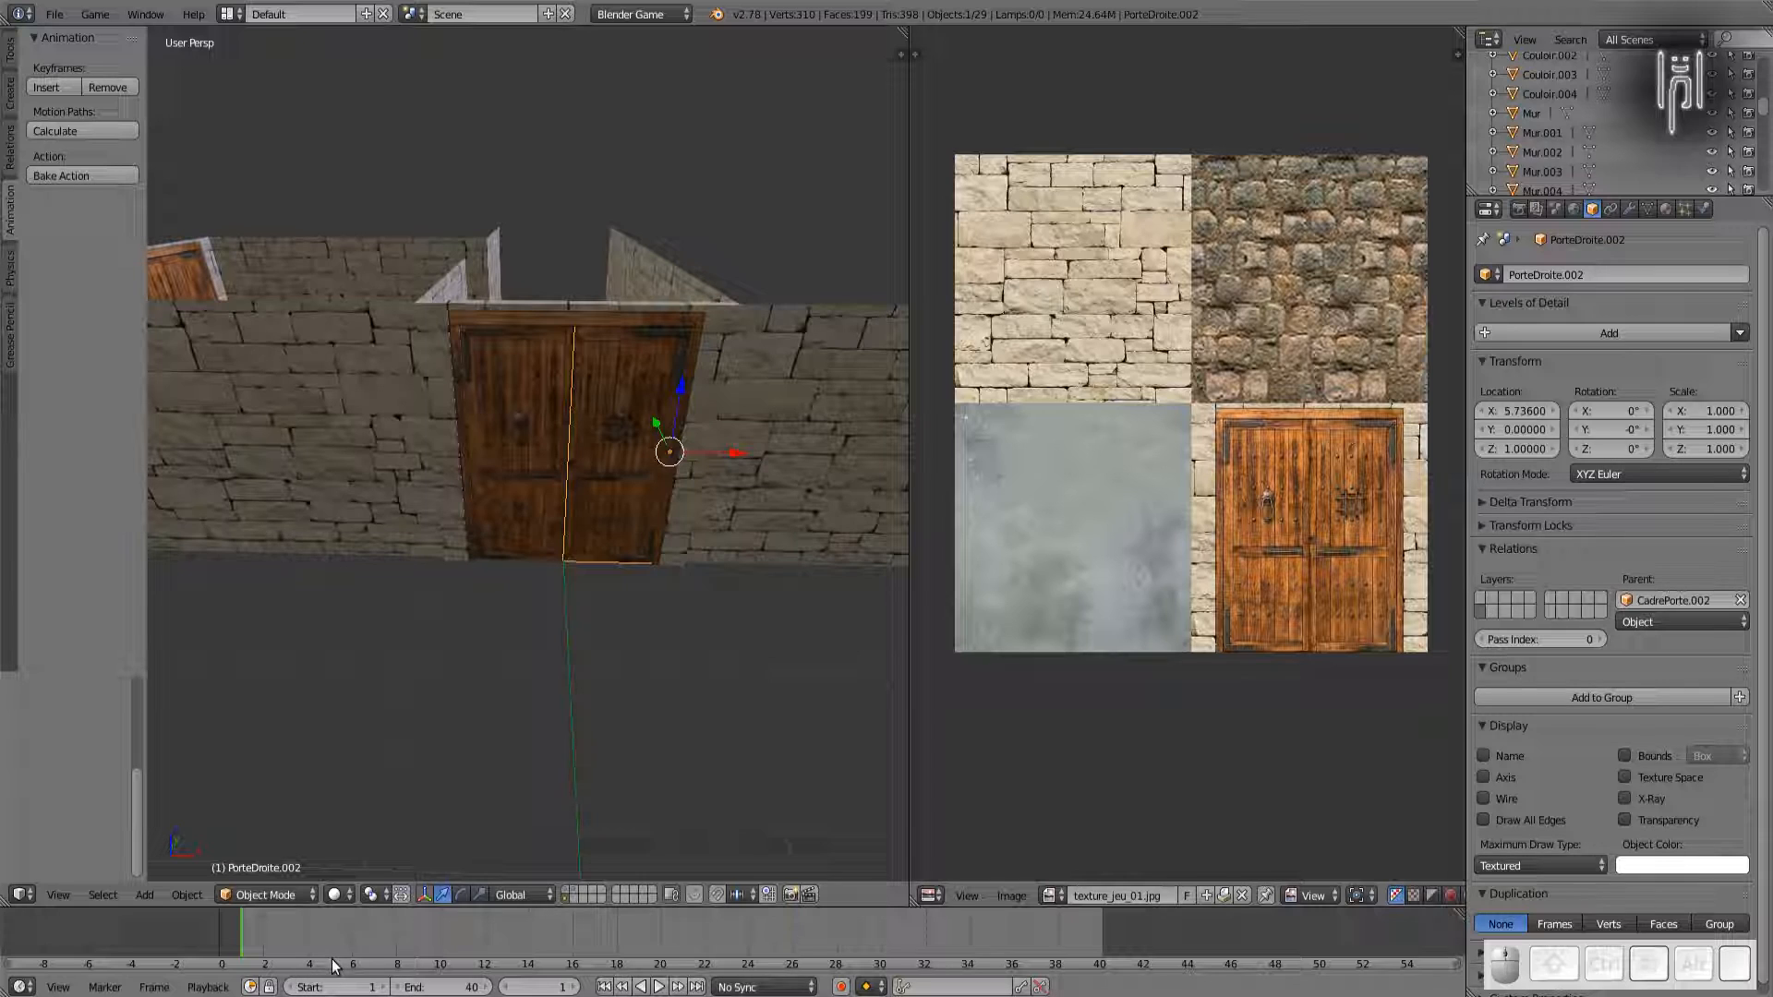
{"action": "key", "text": "i"}
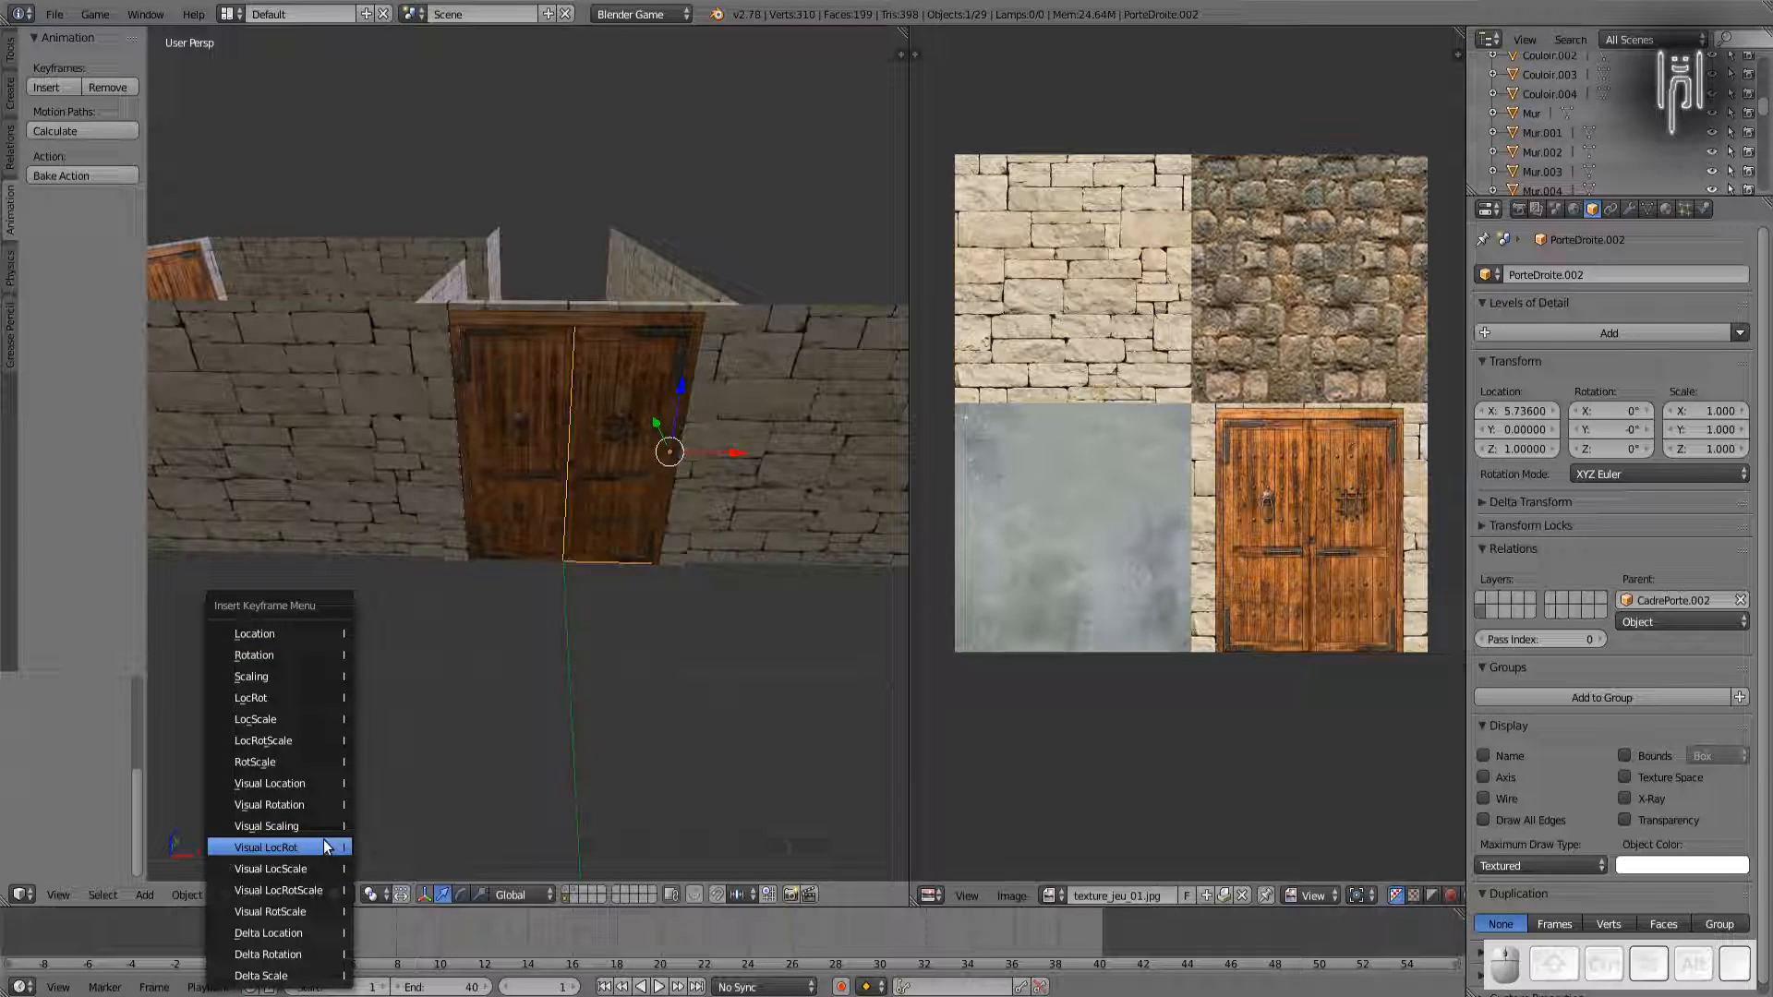
{"action": "left_click", "coordinate": [311, 658]}
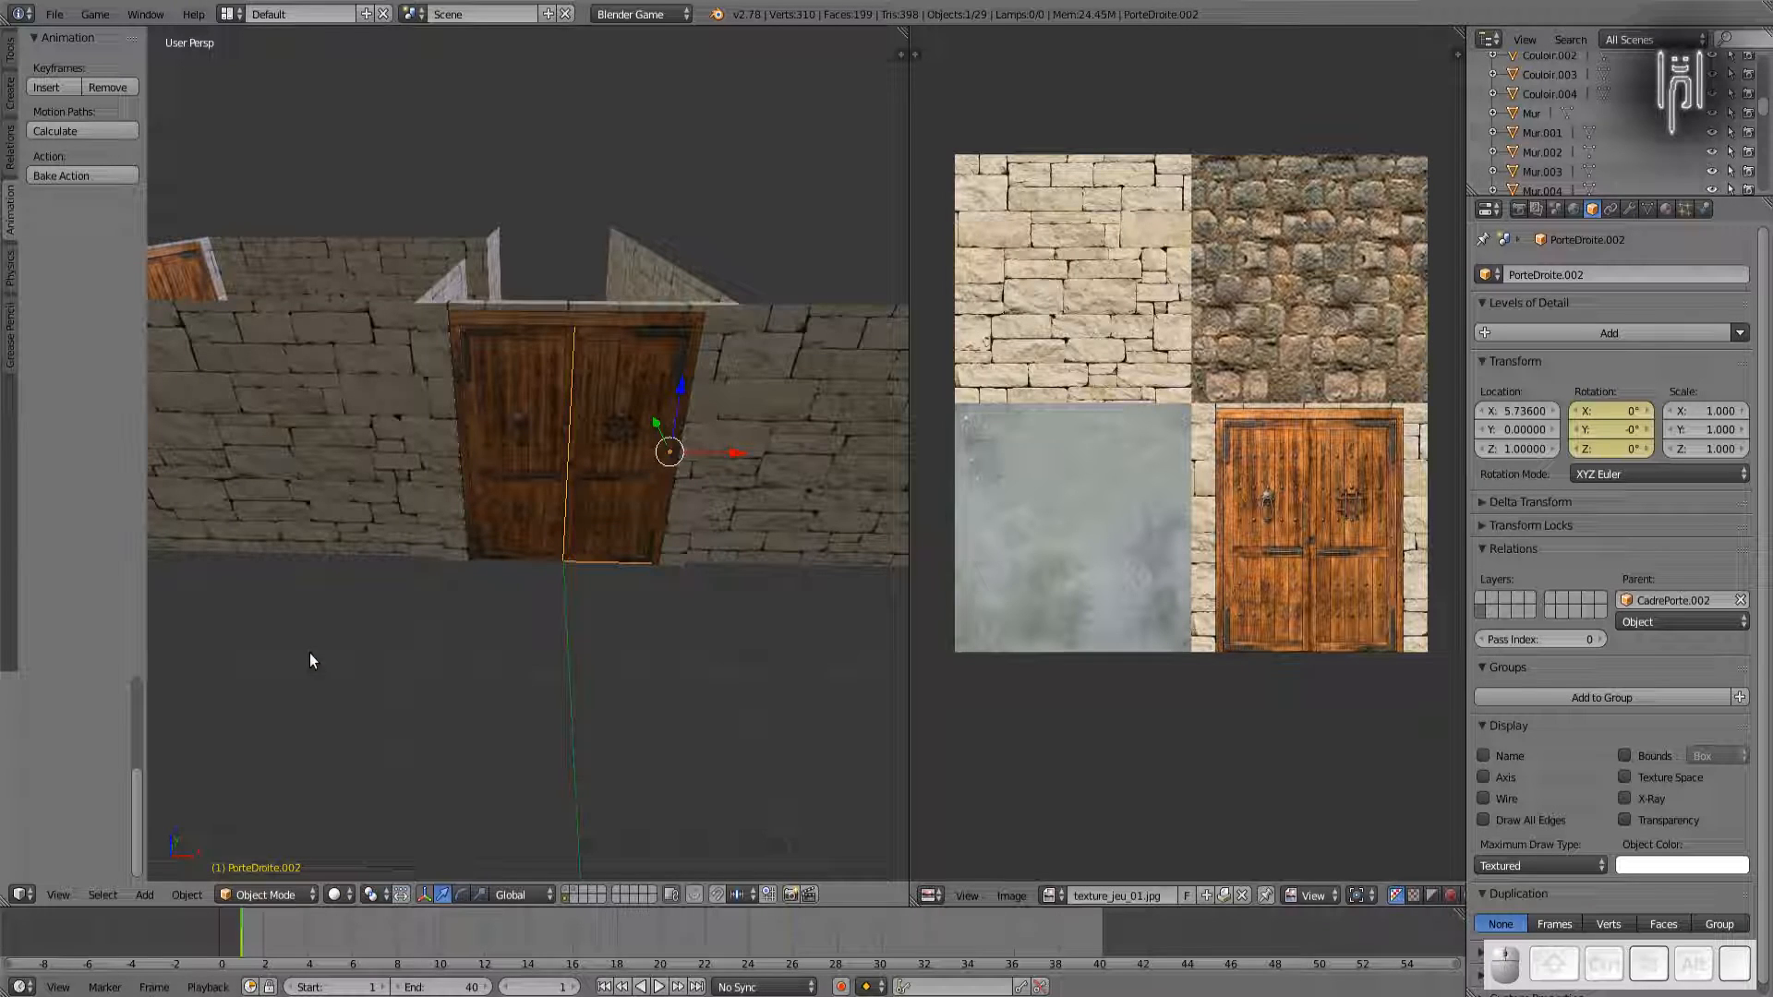
Step: At frame 40, rotate the right door leaf -85° around the global Z axis and insert a Rotation keyframe
{"action": "key", "text": "shift+Right"}
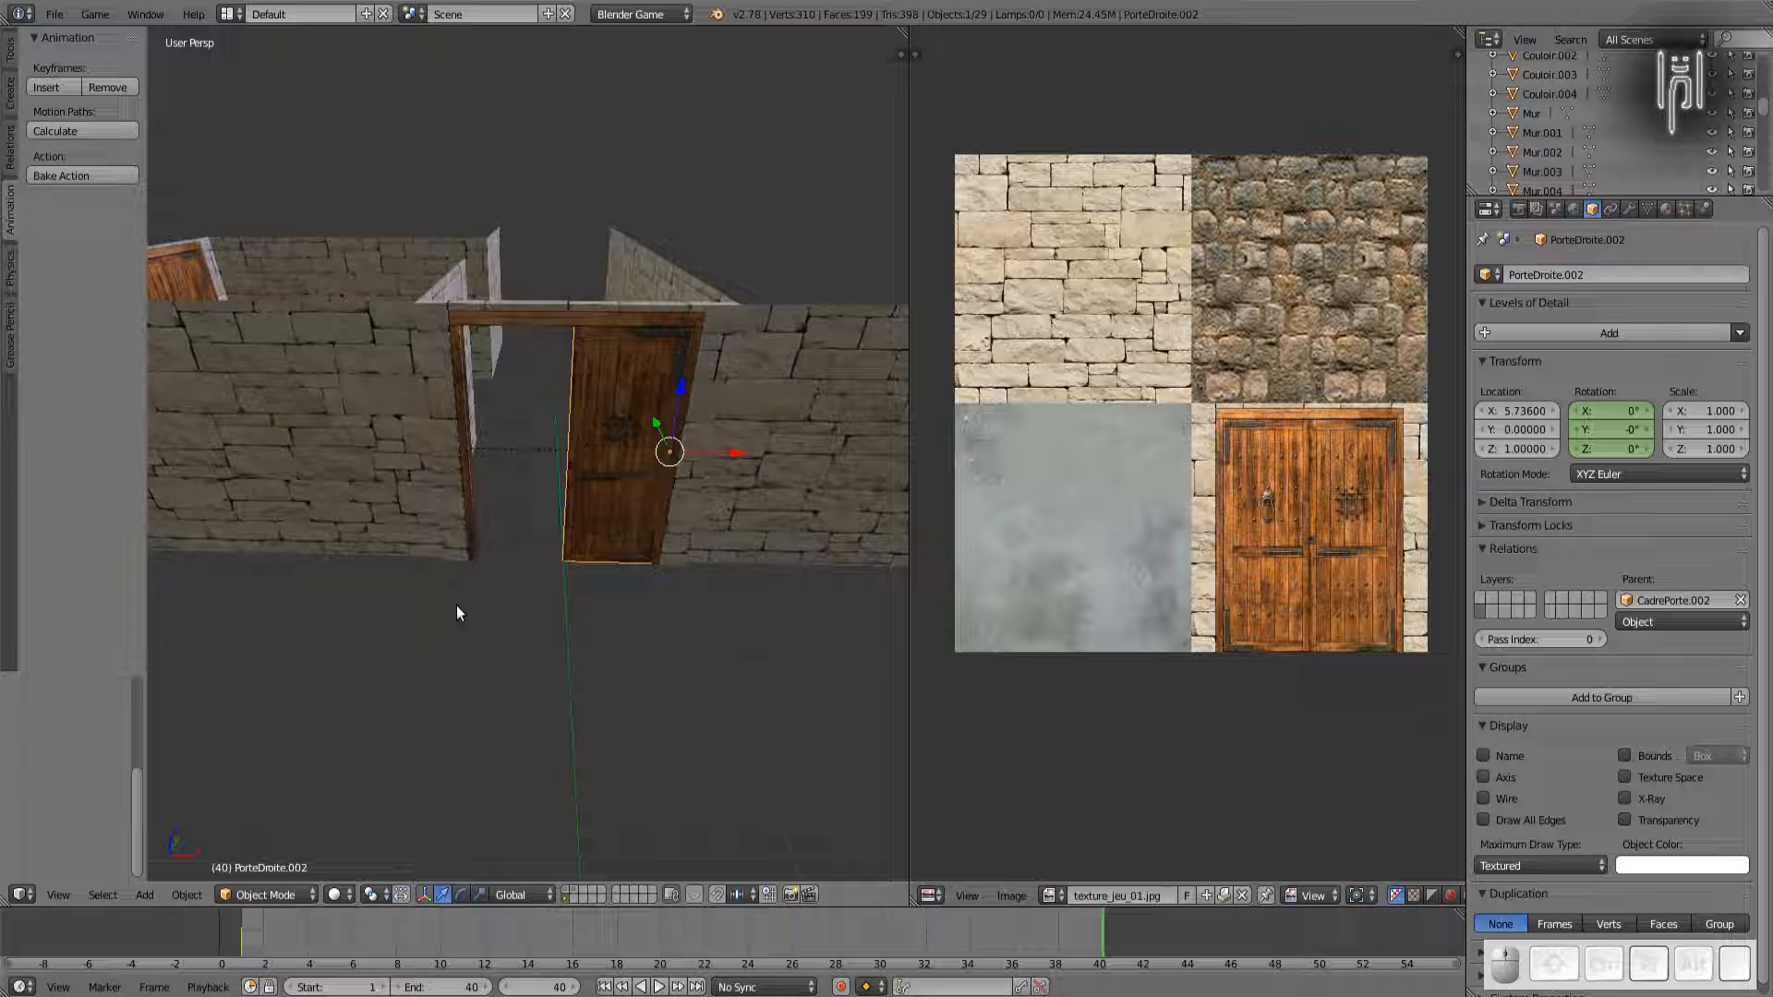
{"action": "key", "text": "r"}
{"action": "key", "text": "z"}
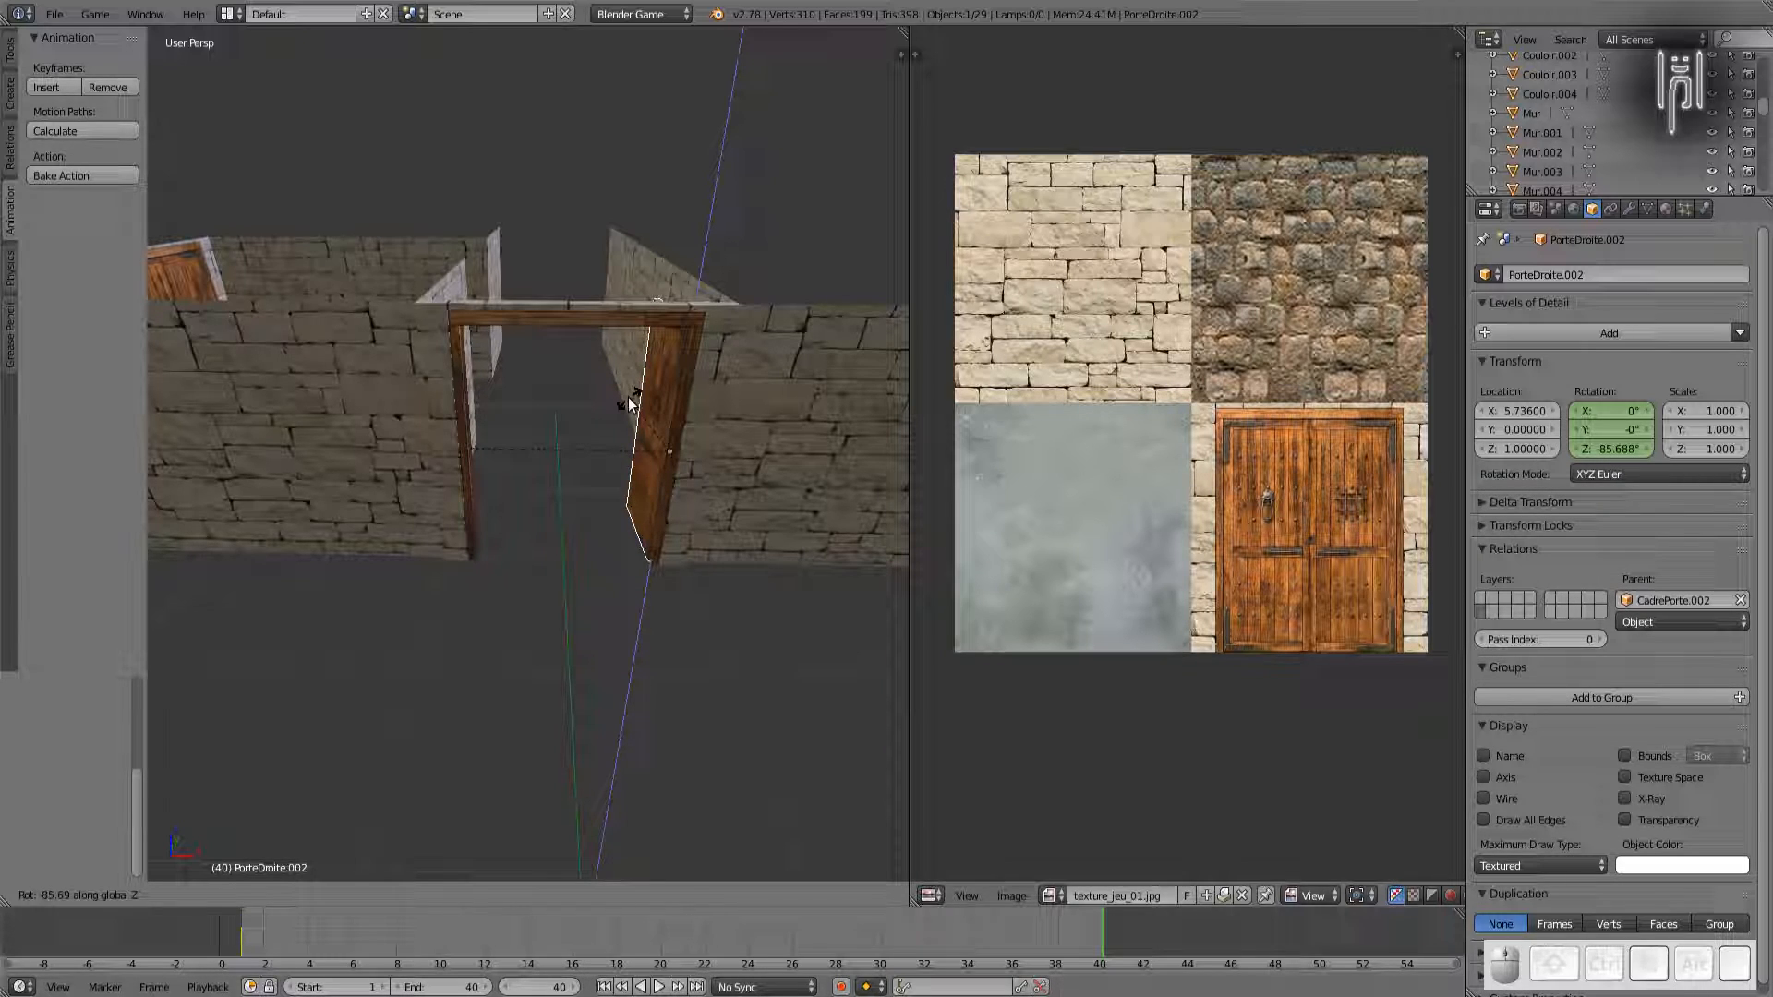
{"action": "key", "text": "ctrl"}
{"action": "left_click", "coordinate": [628, 404]}
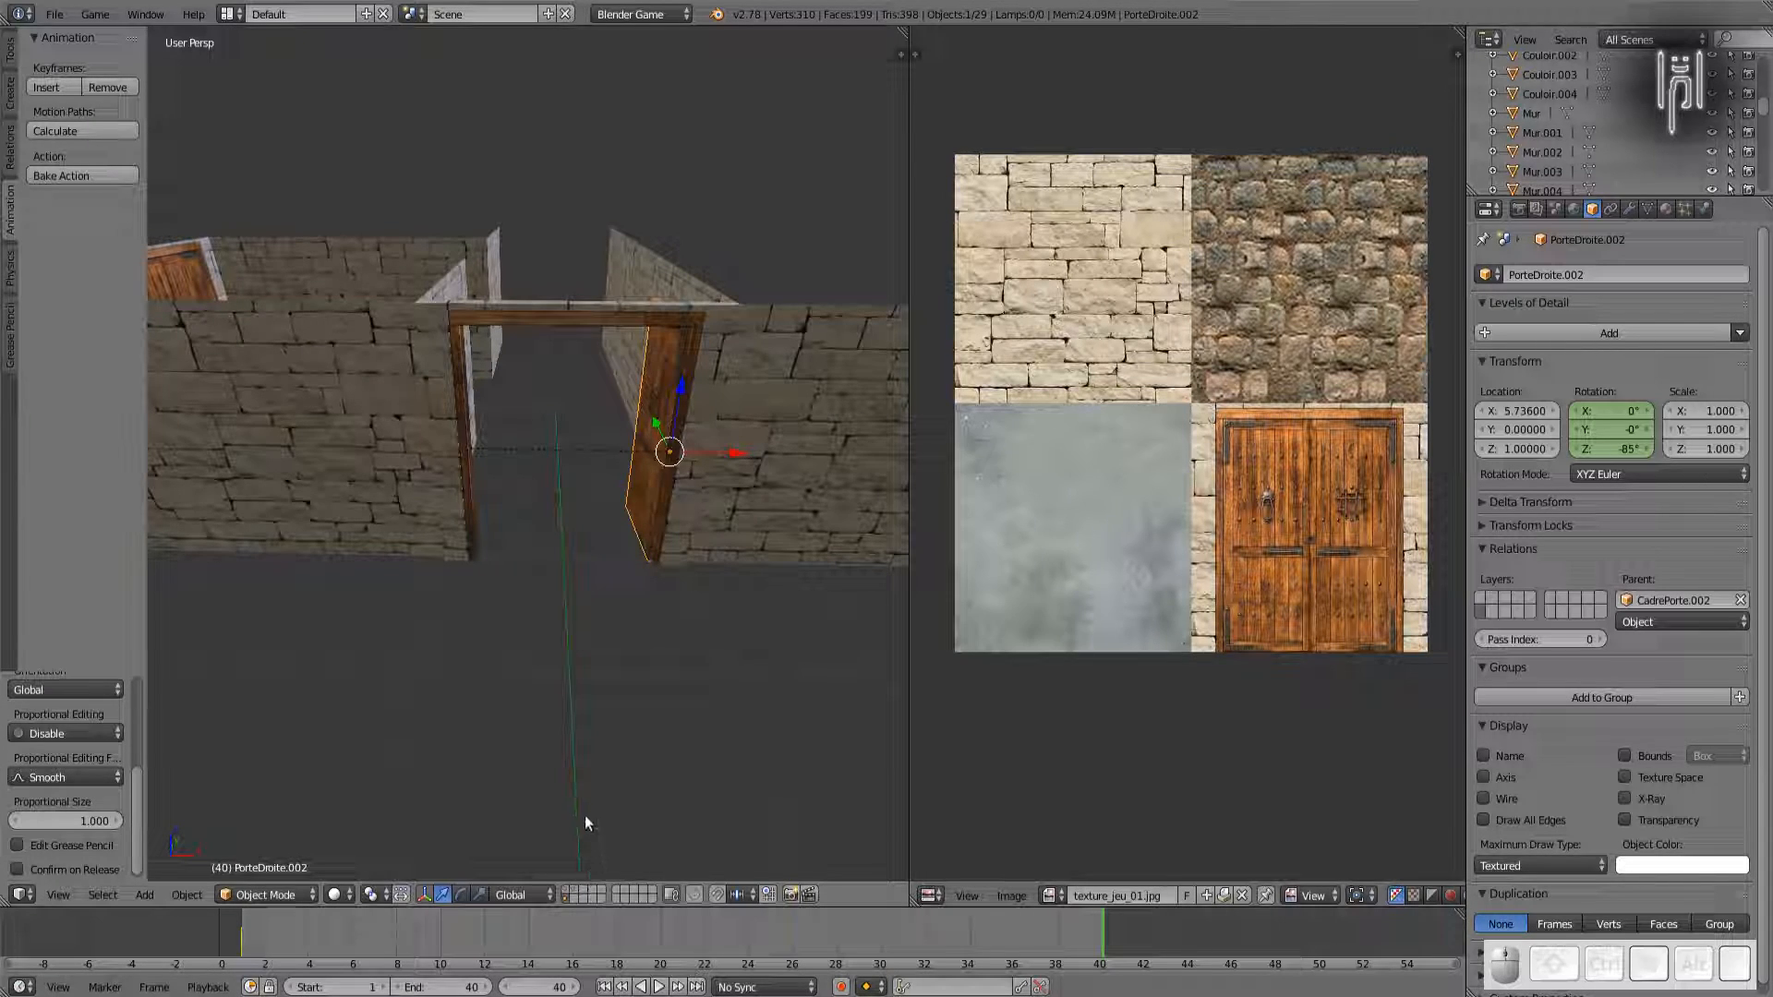
{"action": "key", "text": "i"}
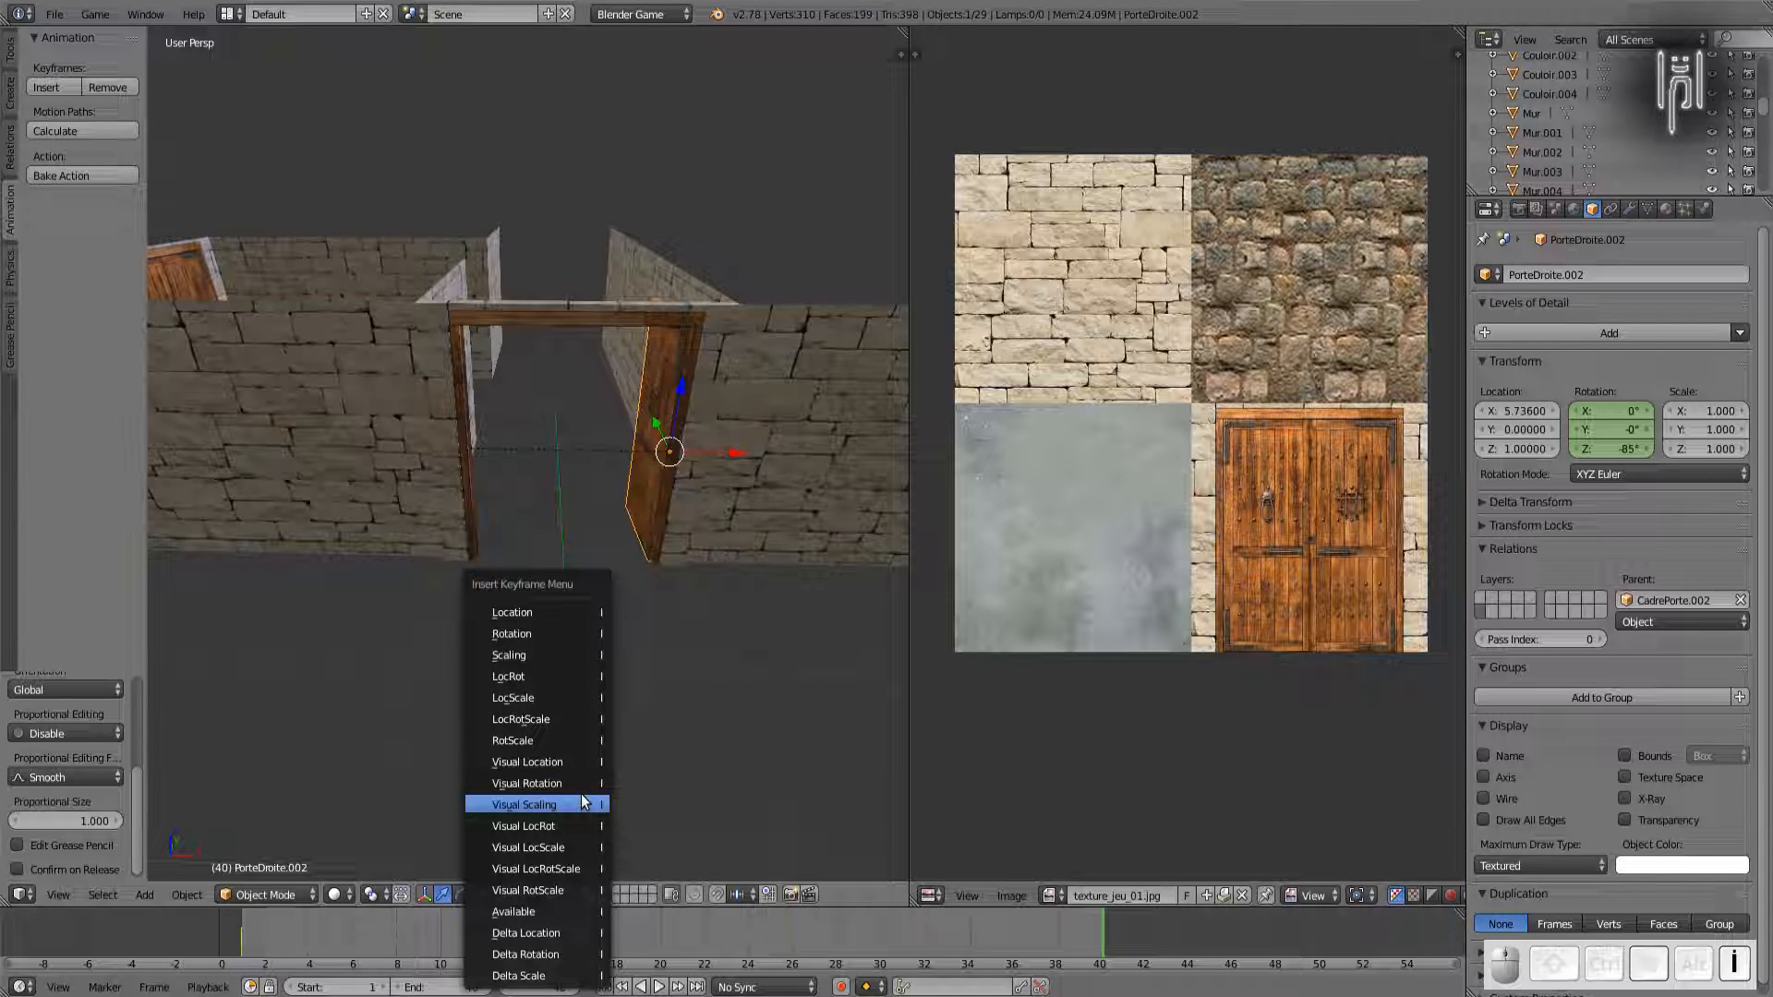
{"action": "left_click", "coordinate": [533, 635]}
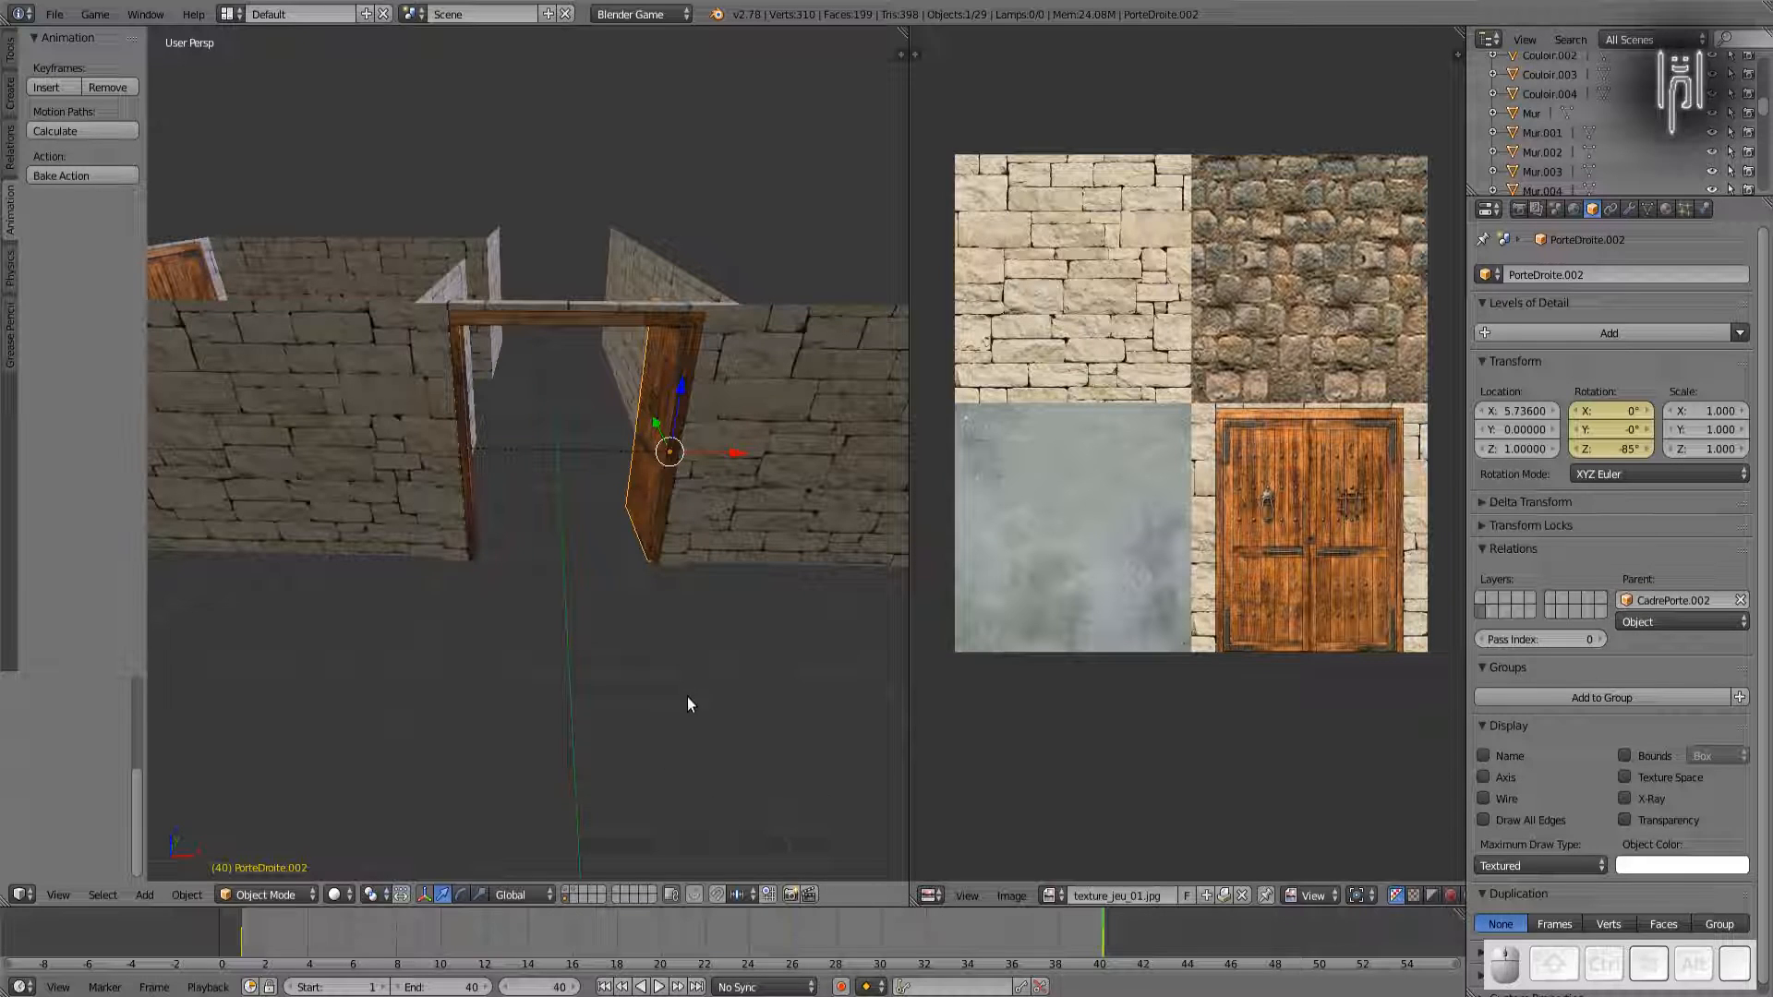
Step: Step back and forth through the frames to check both door leaves opening and closing together
{"action": "key", "text": "Left"}
{"action": "key", "text": "Left"}
{"action": "key", "text": "Left"}
{"action": "key", "text": "Left"}
{"action": "key", "text": "Left"}
{"action": "key", "text": "Left"}
{"action": "key", "text": "Left"}
{"action": "key", "text": "Left"}
{"action": "key", "text": "Left"}
{"action": "key", "text": "Left"}
{"action": "key", "text": "Left"}
{"action": "key", "text": "Left"}
{"action": "key", "text": "Left"}
{"action": "key", "text": "Left"}
{"action": "key", "text": "Left"}
{"action": "key", "text": "Left"}
{"action": "key", "text": "Left"}
{"action": "key", "text": "Left"}
{"action": "key", "text": "Left"}
{"action": "key", "text": "Left"}
{"action": "key", "text": "Left"}
{"action": "key", "text": "Left"}
{"action": "key", "text": "Left"}
{"action": "key", "text": "Left"}
{"action": "key", "text": "Left"}
{"action": "key", "text": "Left"}
{"action": "key", "text": "Left"}
{"action": "key", "text": "Left"}
{"action": "key", "text": "Left"}
{"action": "key", "text": "Left"}
{"action": "key", "text": "Left"}
{"action": "key", "text": "Left"}
{"action": "key", "text": "Left"}
{"action": "key", "text": "Left"}
{"action": "key", "text": "Left"}
{"action": "key", "text": "Left"}
{"action": "key", "text": "Left"}
{"action": "key", "text": "Left"}
{"action": "key", "text": "Left"}
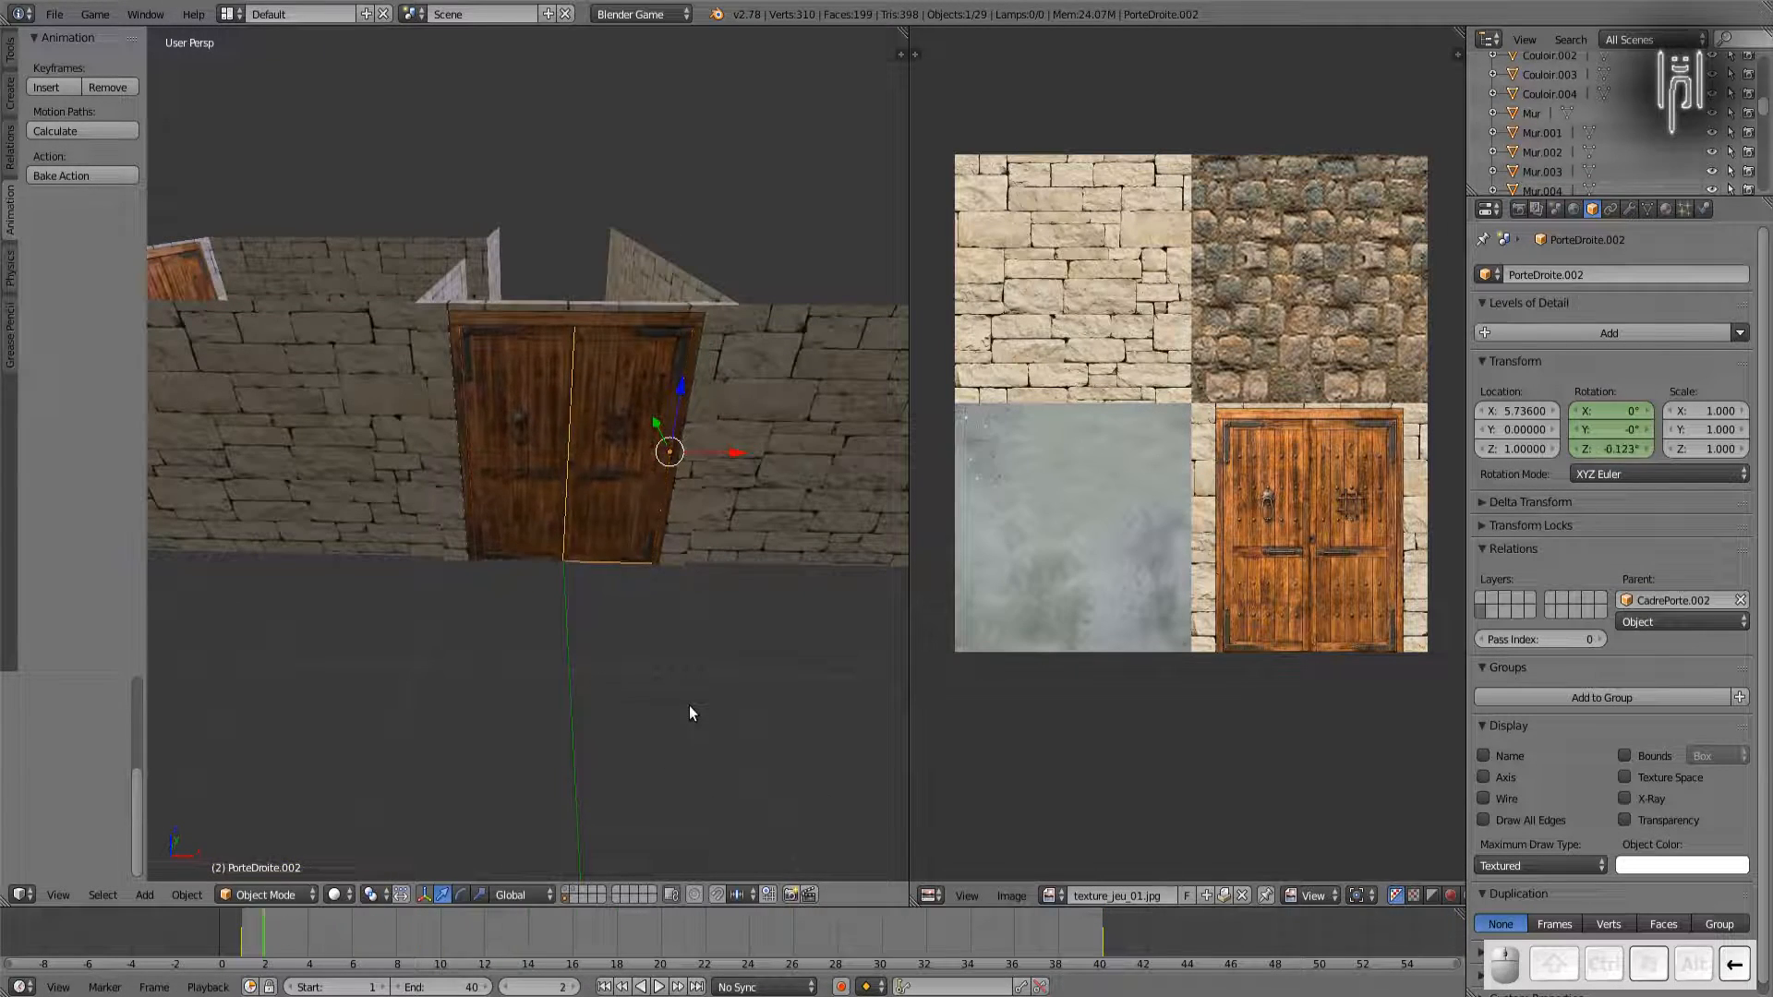
{"action": "key", "text": "Right"}
{"action": "key", "text": "Right"}
{"action": "key", "text": "Right"}
{"action": "key", "text": "Right"}
{"action": "key", "text": "Right"}
{"action": "key", "text": "Right"}
{"action": "key", "text": "Right"}
{"action": "key", "text": "Right"}
{"action": "key", "text": "Right"}
{"action": "key", "text": "Right"}
{"action": "key", "text": "Right"}
{"action": "key", "text": "Right"}
{"action": "key", "text": "Right"}
{"action": "key", "text": "Right"}
{"action": "key", "text": "Right"}
{"action": "key", "text": "Right"}
{"action": "key", "text": "Right"}
{"action": "key", "text": "Right"}
{"action": "key", "text": "Right"}
{"action": "key", "text": "Right"}
{"action": "key", "text": "Right"}
{"action": "key", "text": "Right"}
{"action": "key", "text": "Right"}
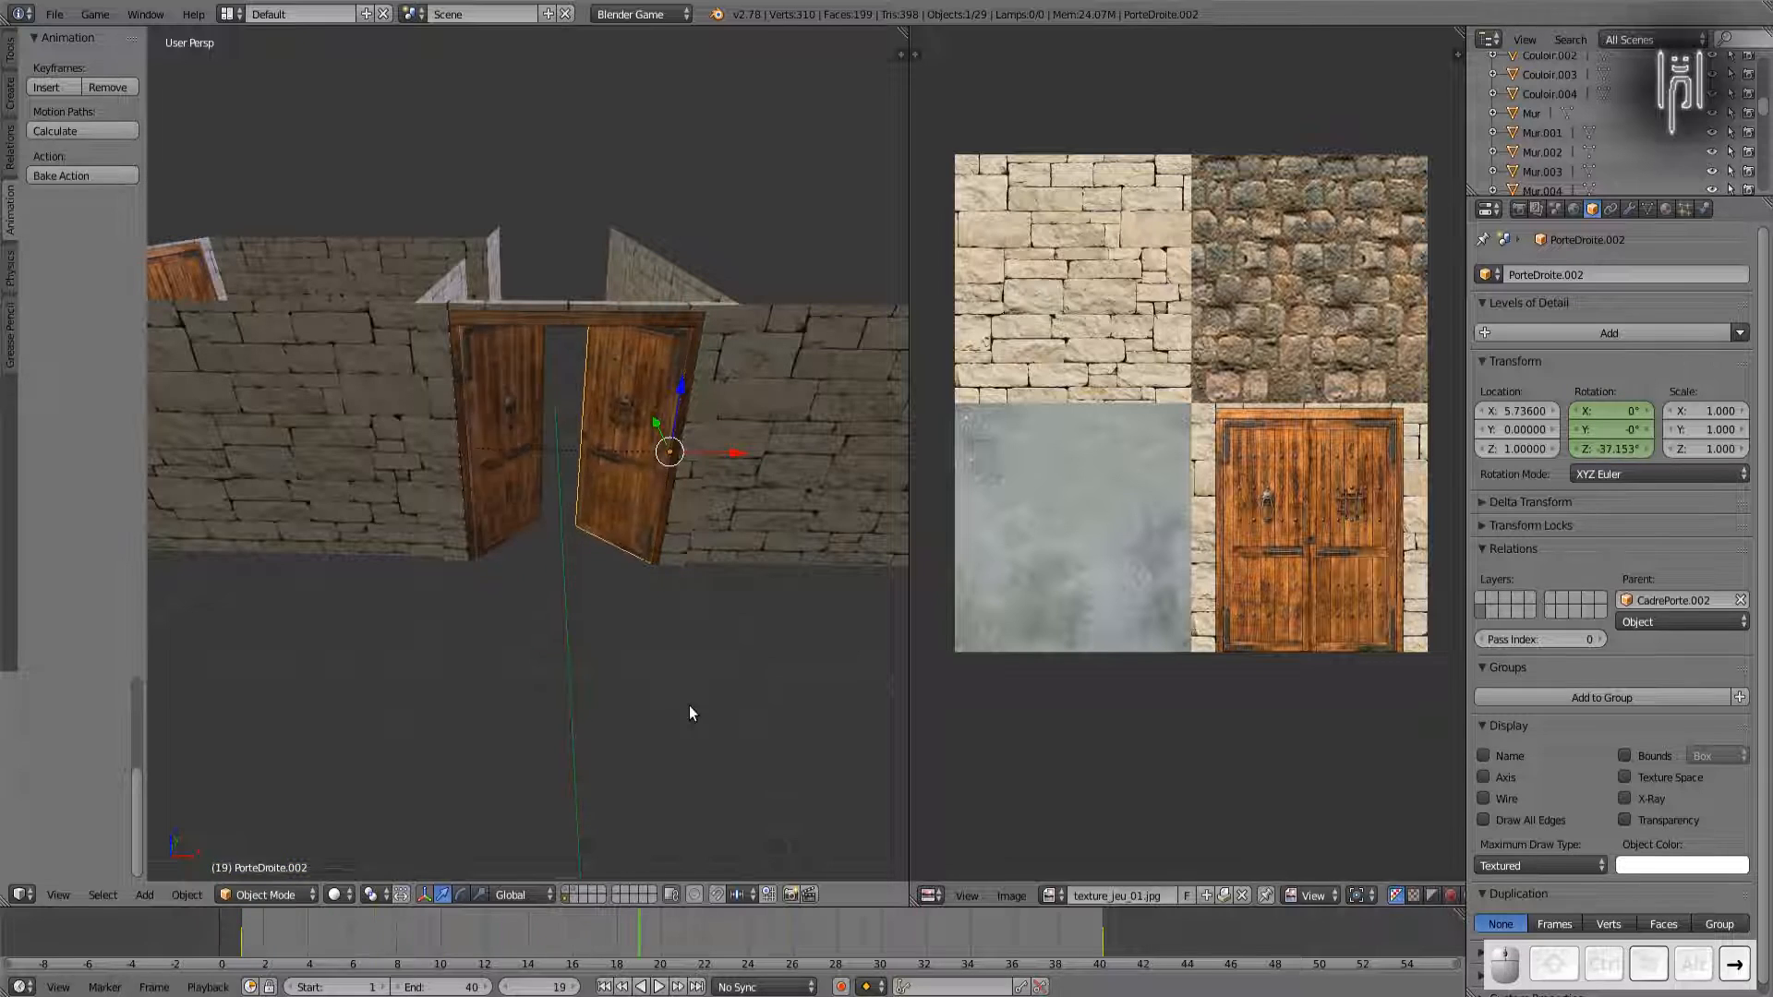
{"action": "key", "text": "Right"}
{"action": "key", "text": "Right"}
{"action": "key", "text": "Right"}
{"action": "key", "text": "Right"}
{"action": "key", "text": "Right"}
{"action": "key", "text": "Right"}
{"action": "key", "text": "Left"}
{"action": "key", "text": "Left"}
{"action": "key", "text": "Left"}
{"action": "key", "text": "Left"}
{"action": "key", "text": "Left"}
{"action": "key", "text": "Left"}
{"action": "key", "text": "Left"}
{"action": "key", "text": "Left"}
{"action": "key", "text": "Left"}
{"action": "key", "text": "Left"}
{"action": "key", "text": "Left"}
{"action": "key", "text": "Left"}
{"action": "key", "text": "Left"}
{"action": "key", "text": "Left"}
{"action": "key", "text": "Left"}
{"action": "key", "text": "Left"}
{"action": "key", "text": "Left"}
{"action": "key", "text": "Left"}
{"action": "key", "text": "Left"}
{"action": "key", "text": "Left"}
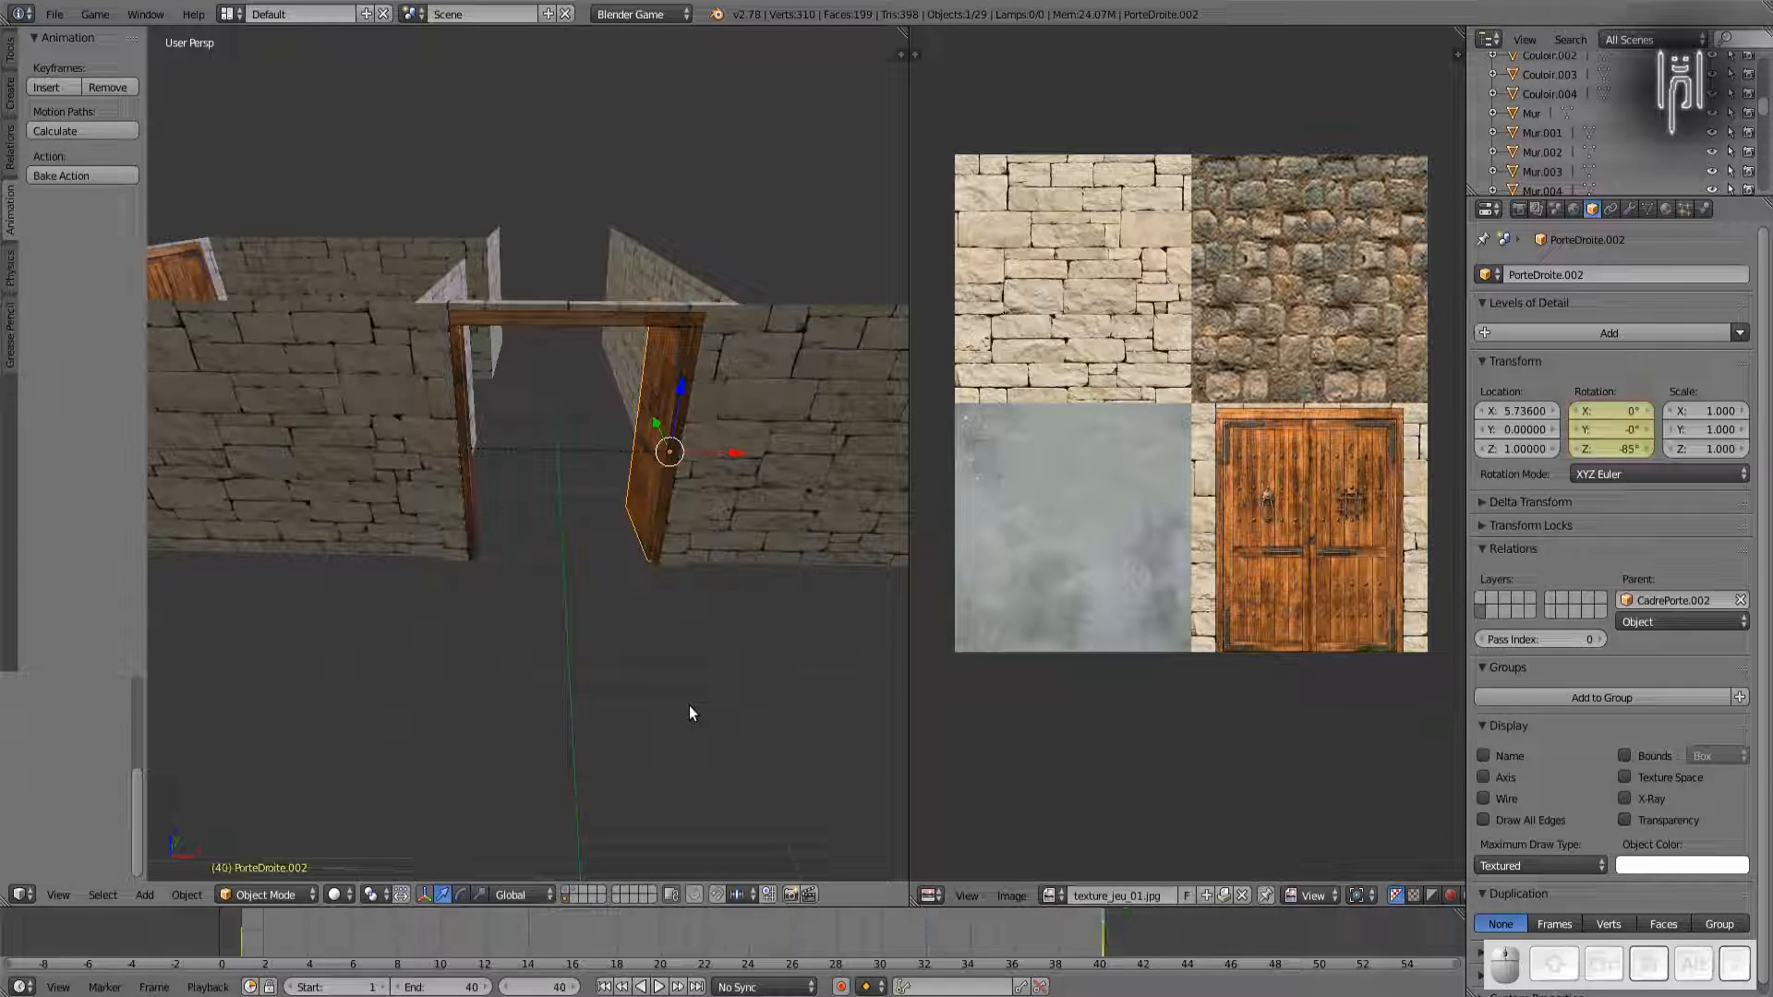
{"action": "key", "text": "Left"}
{"action": "key", "text": "Left"}
{"action": "key", "text": "Left"}
{"action": "key", "text": "Left"}
{"action": "key", "text": "Left"}
{"action": "key", "text": "Left"}
{"action": "key", "text": "Left"}
{"action": "key", "text": "Left"}
{"action": "key", "text": "Left"}
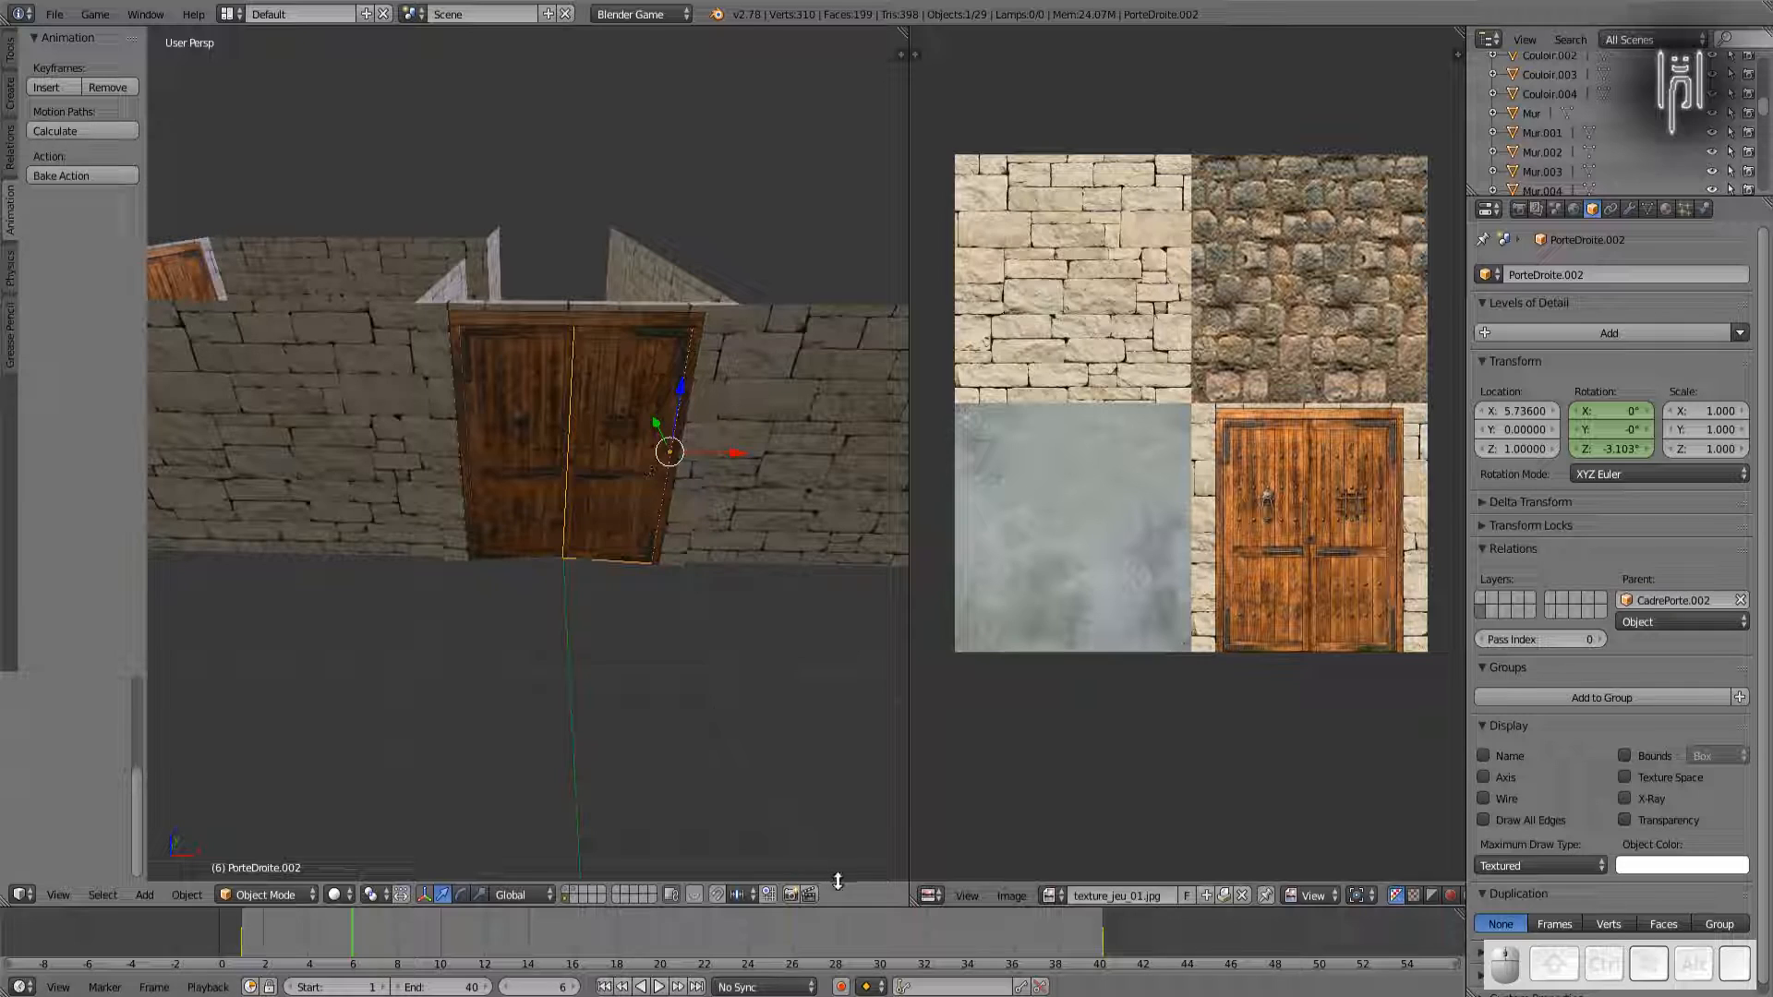
Step: At frame 34, rotate the right door leaf another -20° around the global Z axis and insert a Rotation keyframe
{"action": "left_click", "coordinate": [969, 939]}
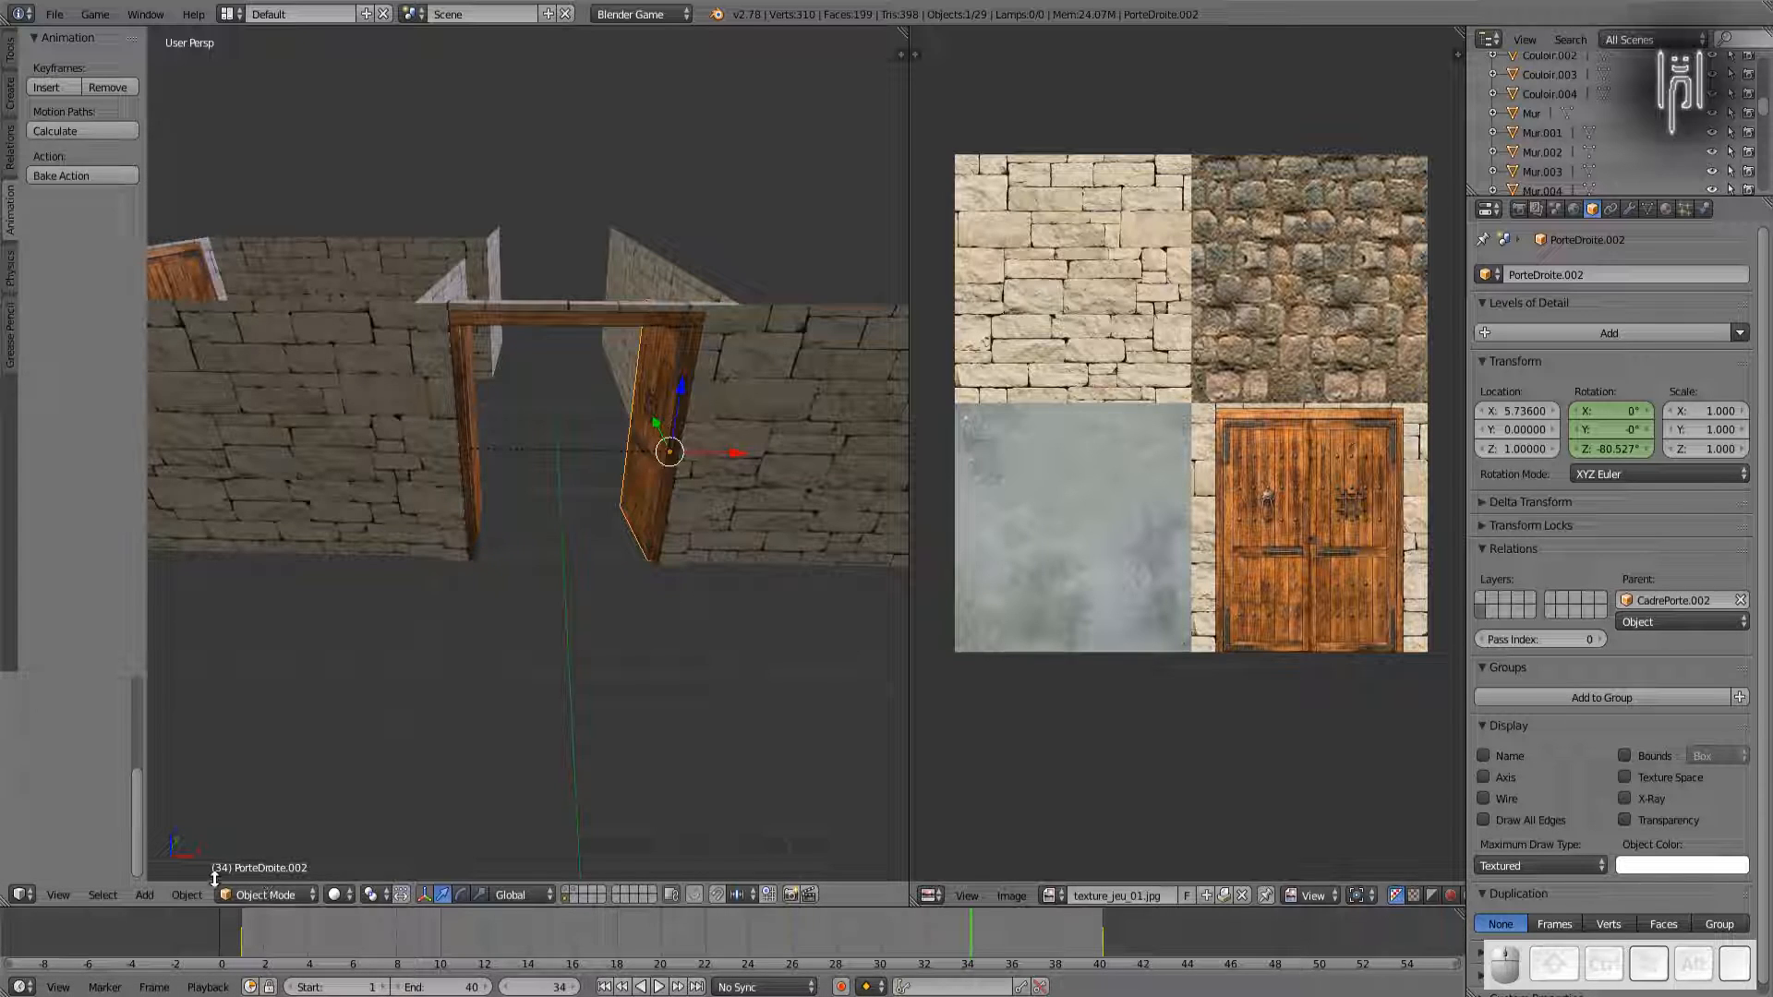
{"action": "left_click", "coordinate": [574, 986]}
{"action": "left_click", "coordinate": [506, 987]}
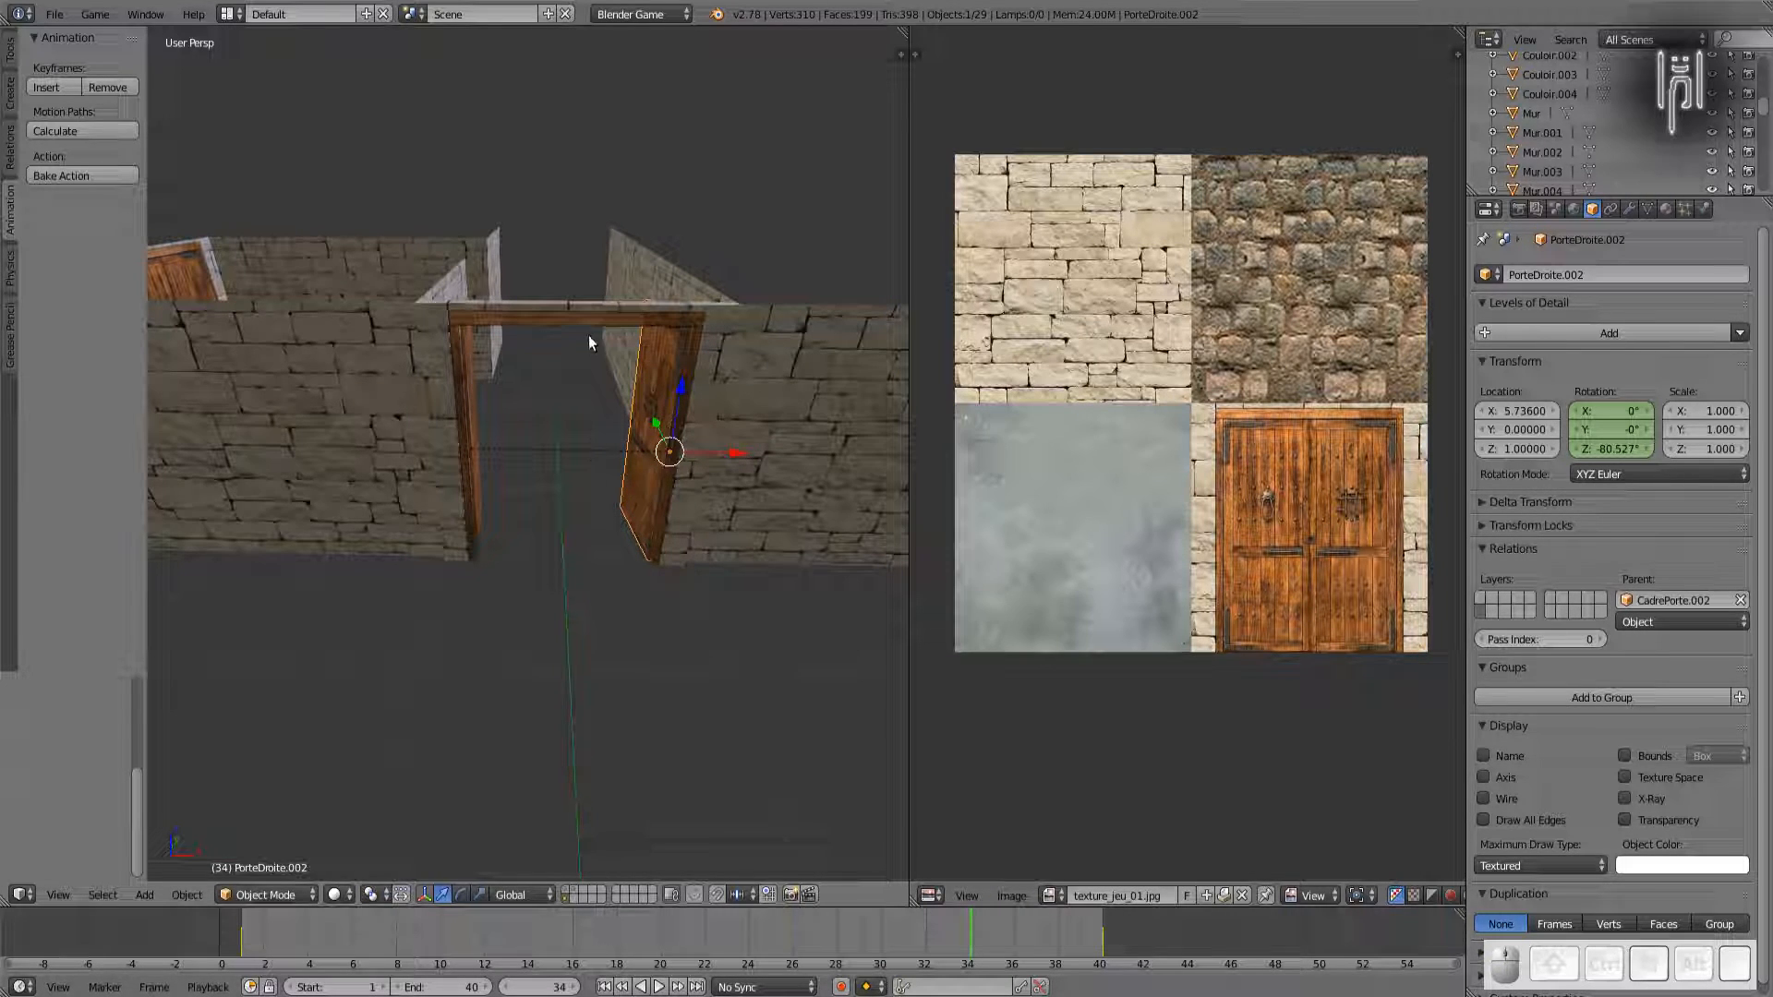
{"action": "key", "text": "r"}
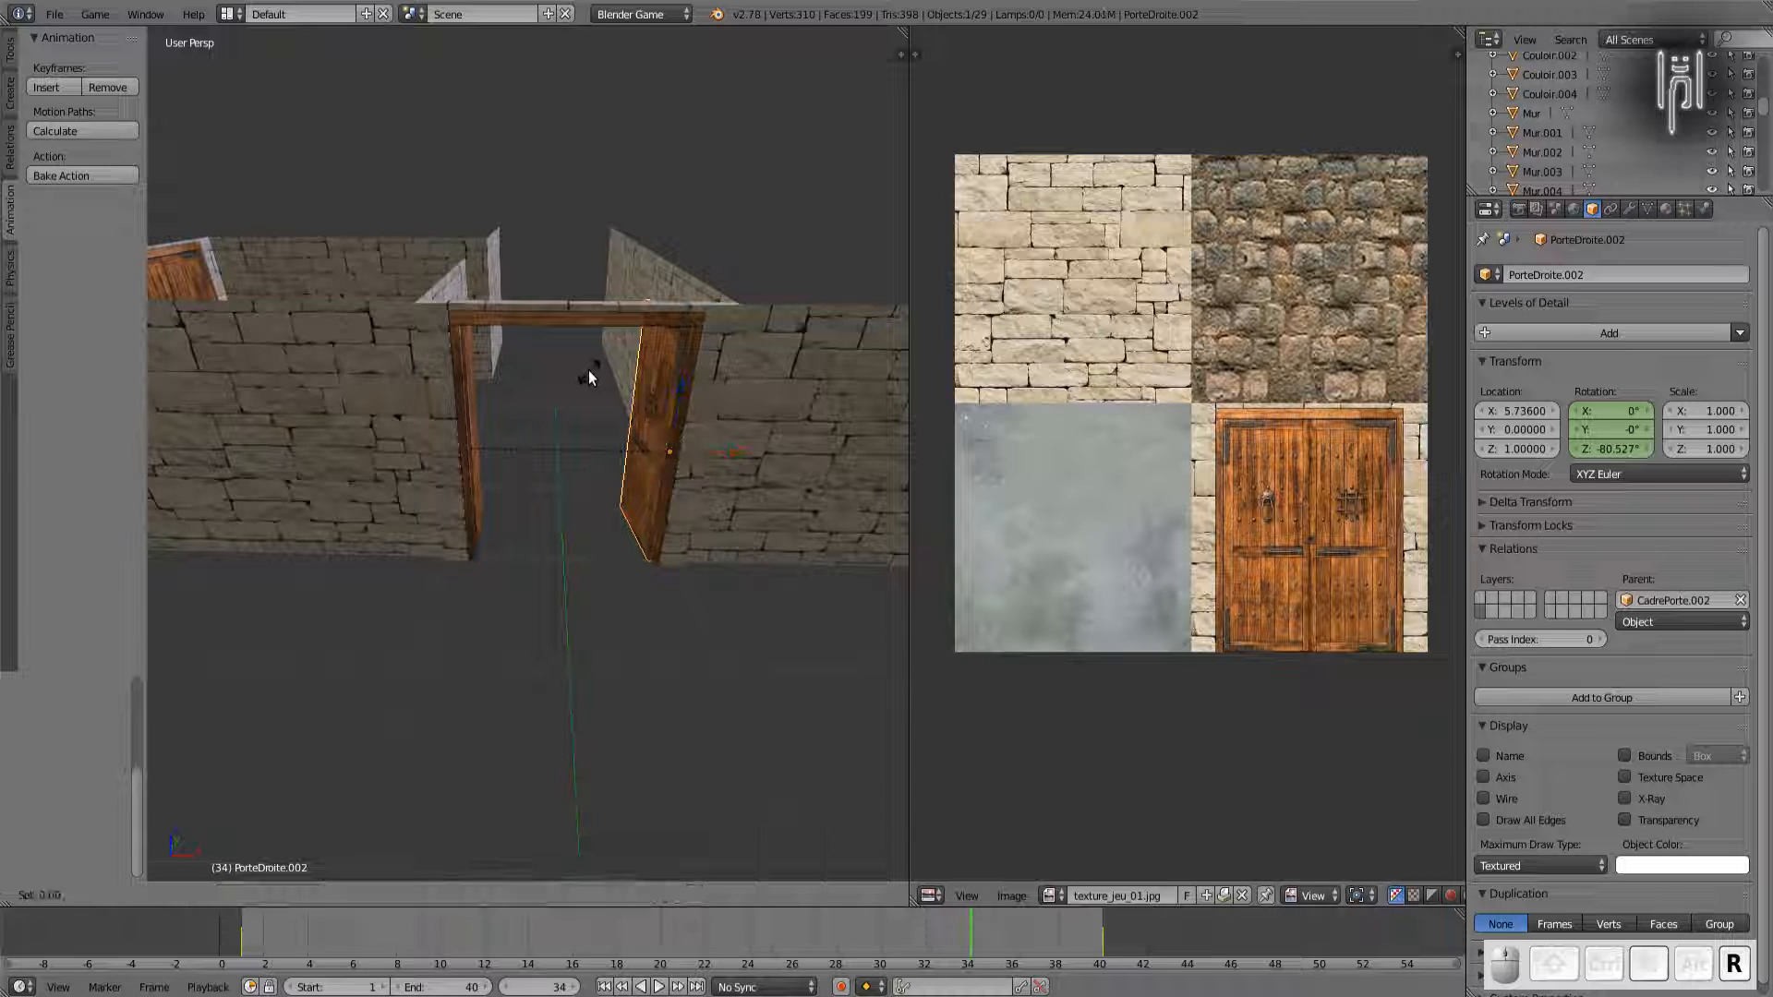
{"action": "key", "text": "z"}
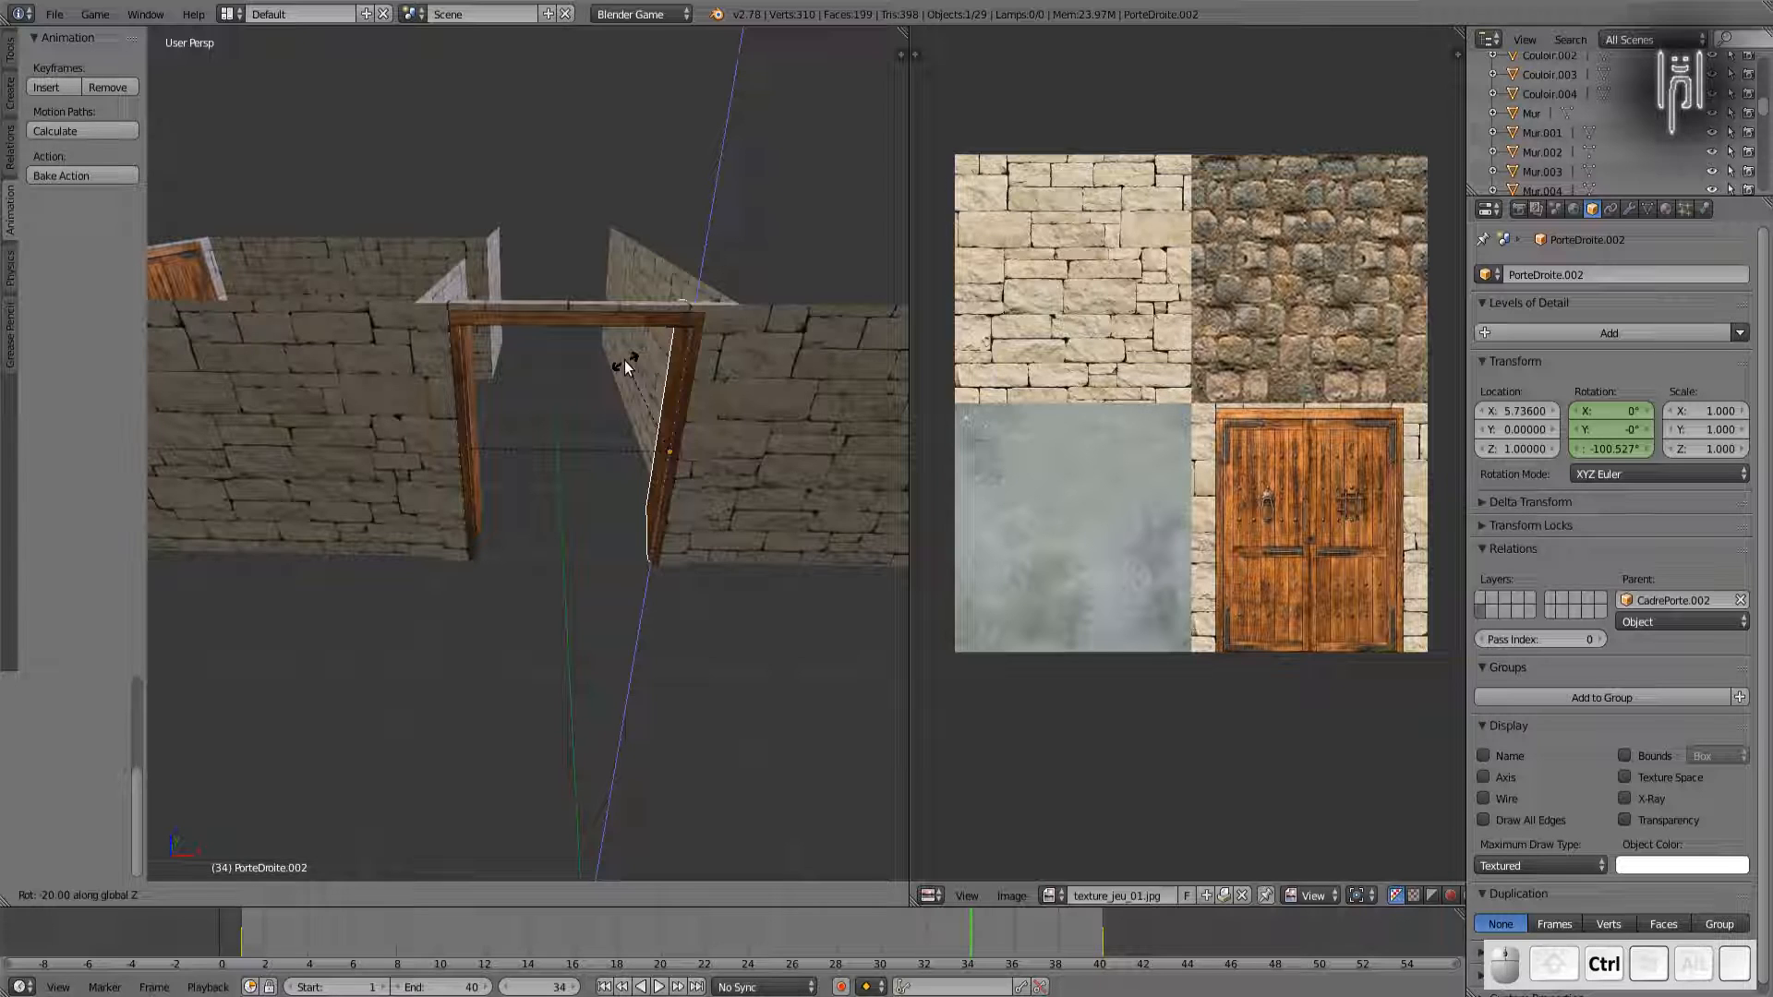
{"action": "left_click", "coordinate": [625, 366]}
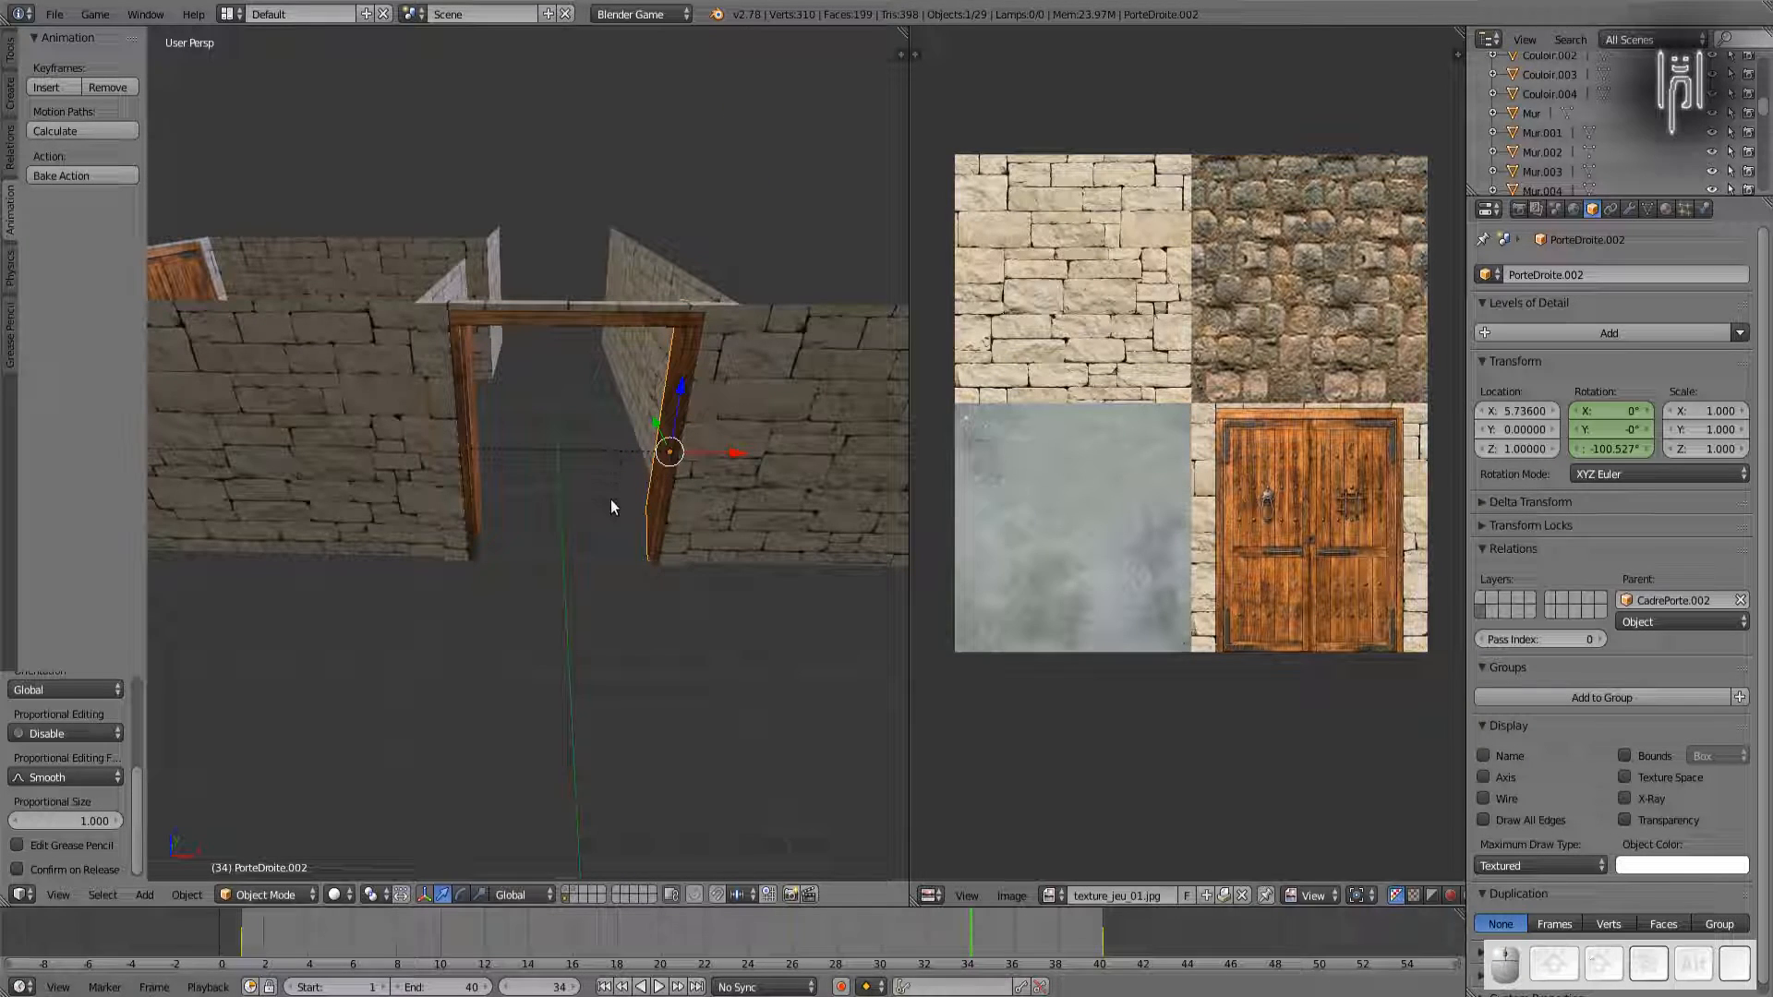
{"action": "key", "text": "i"}
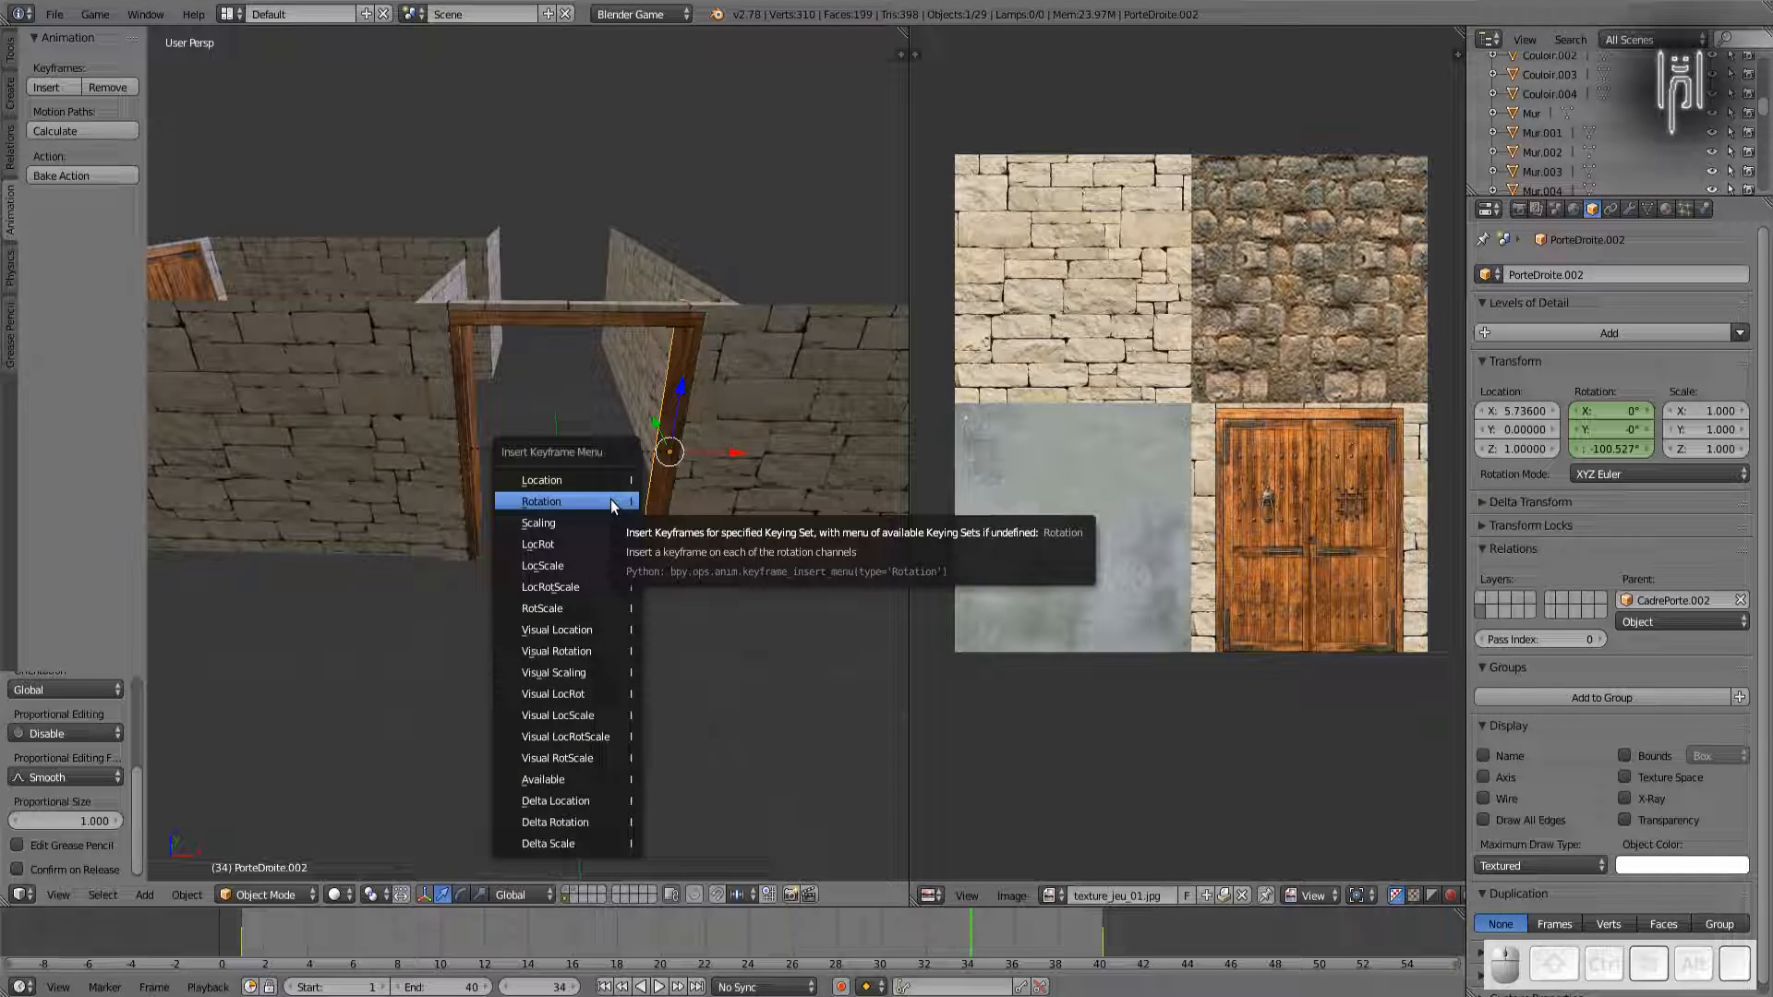
{"action": "left_click", "coordinate": [611, 500]}
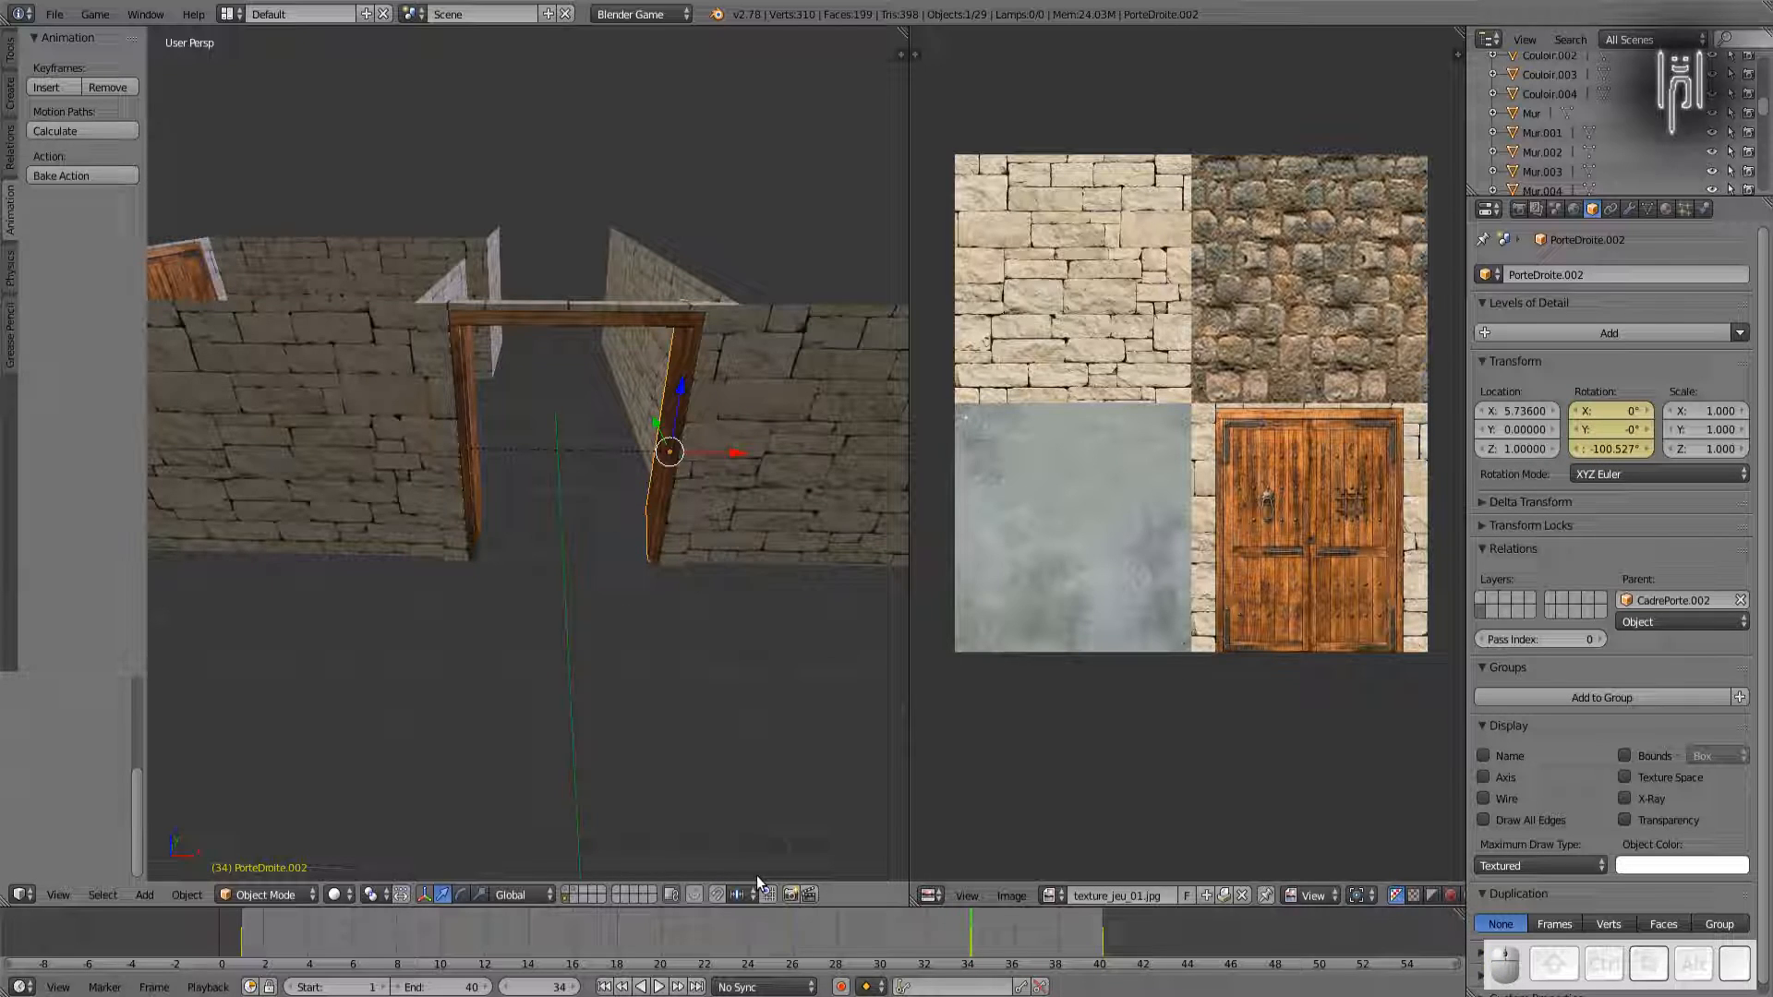
Step: Return to frame 1 and play the door animation, then stop the playback
{"action": "key", "text": "shift+Left"}
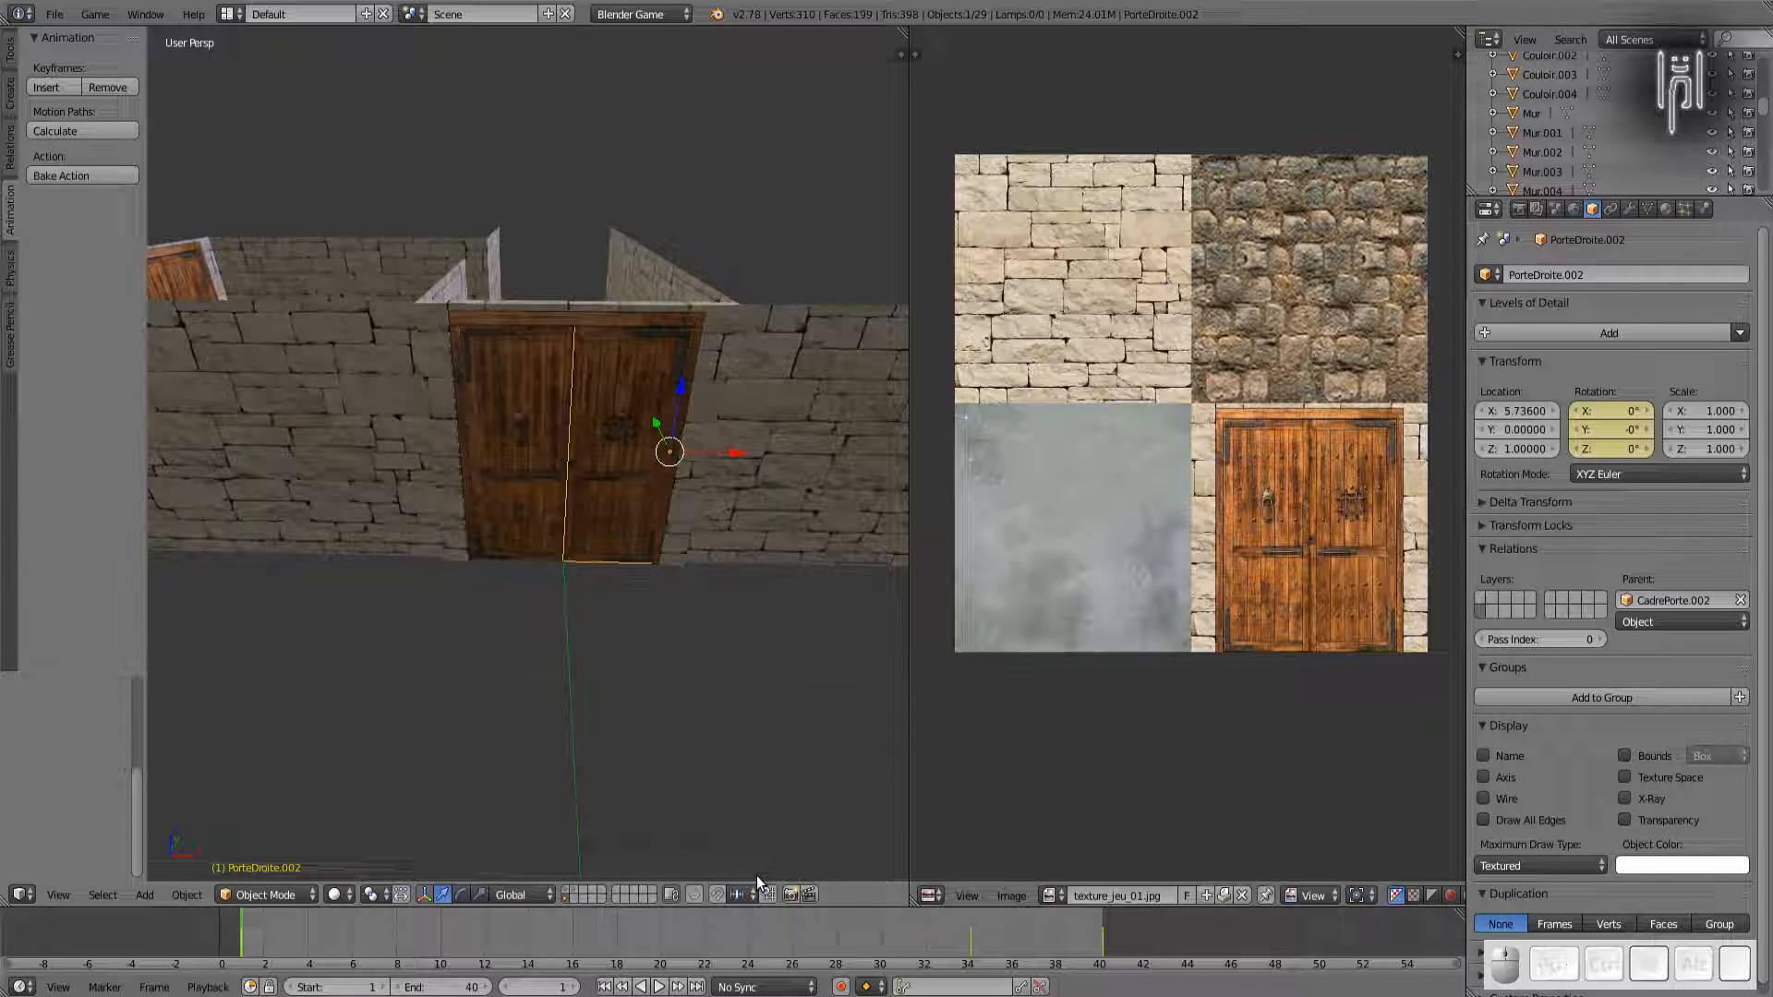
{"action": "left_click", "coordinate": [658, 987]}
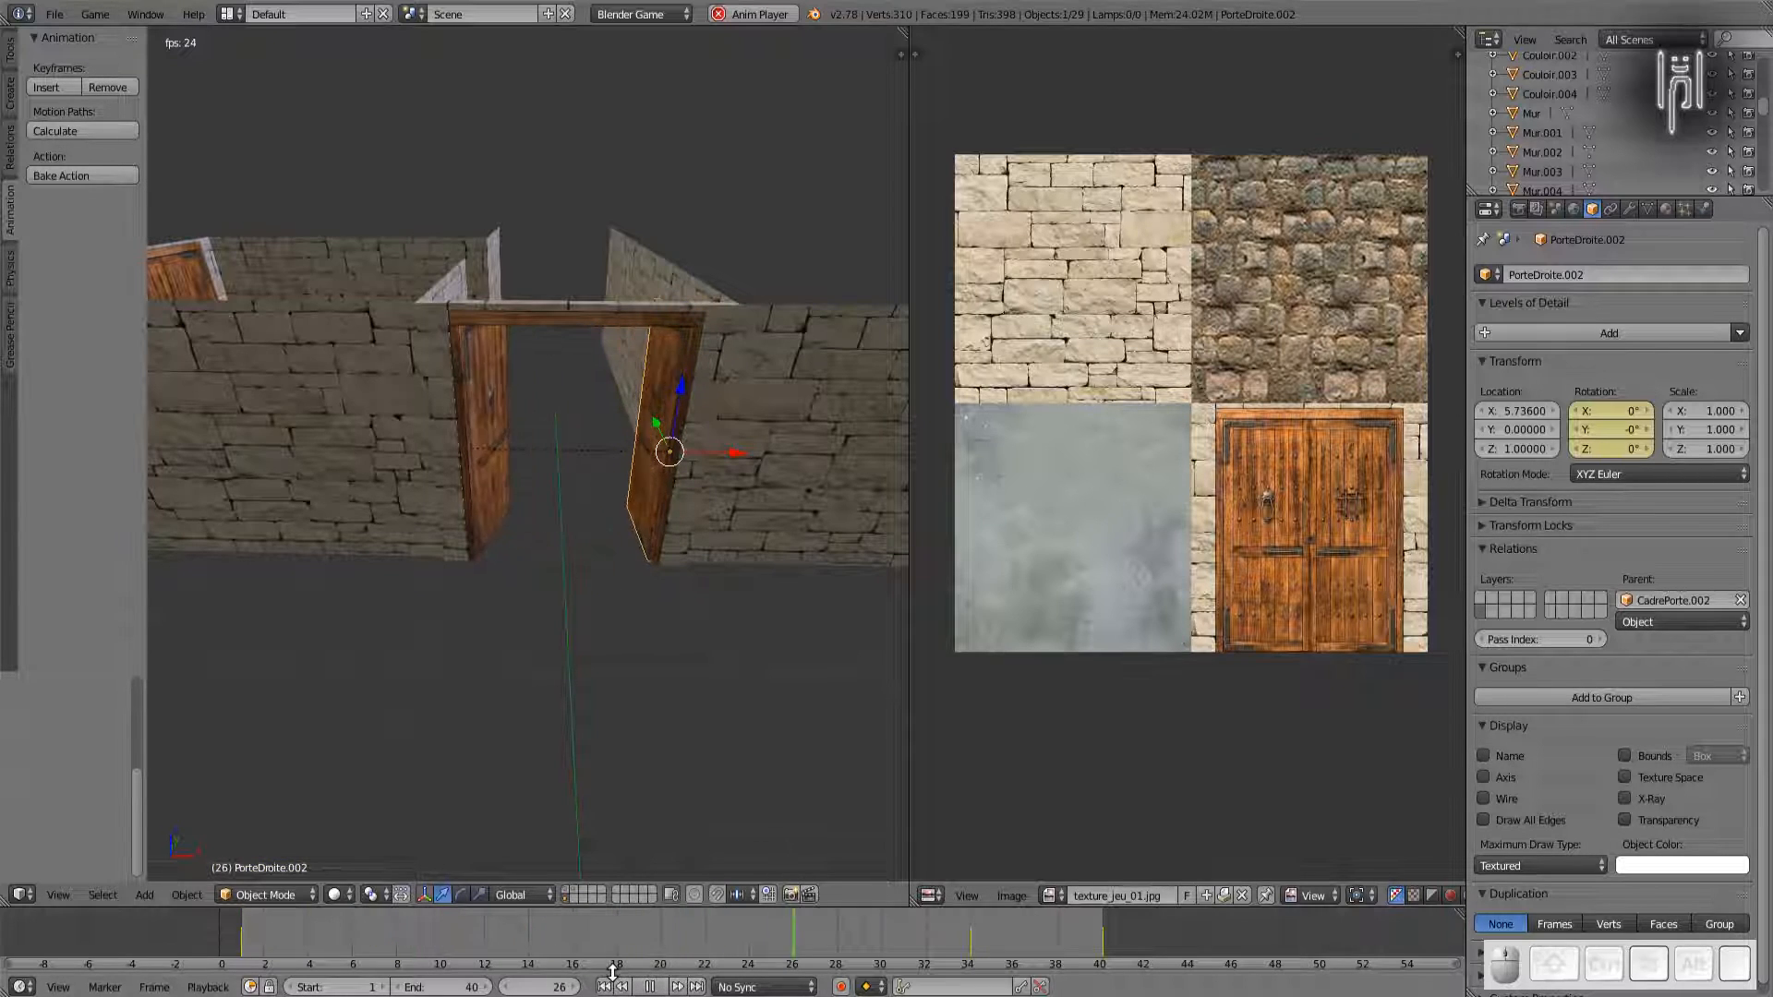
{"action": "key", "text": "Escape"}
Step: Step forward and backward through the frames to examine the right leaf's motion around the frame 34 keyframe and up to frame 40
{"action": "key", "text": "Right"}
{"action": "key", "text": "Right"}
{"action": "key", "text": "Right"}
{"action": "key", "text": "Right"}
{"action": "key", "text": "Right"}
{"action": "key", "text": "Right"}
{"action": "key", "text": "Right"}
{"action": "key", "text": "Right"}
{"action": "key", "text": "Right"}
{"action": "key", "text": "Right"}
{"action": "key", "text": "Right"}
{"action": "key", "text": "Right"}
{"action": "key", "text": "Right"}
{"action": "key", "text": "Right"}
{"action": "key", "text": "Right"}
{"action": "key", "text": "Right"}
{"action": "key", "text": "Right"}
{"action": "key", "text": "Right"}
{"action": "key", "text": "Right"}
{"action": "key", "text": "Right"}
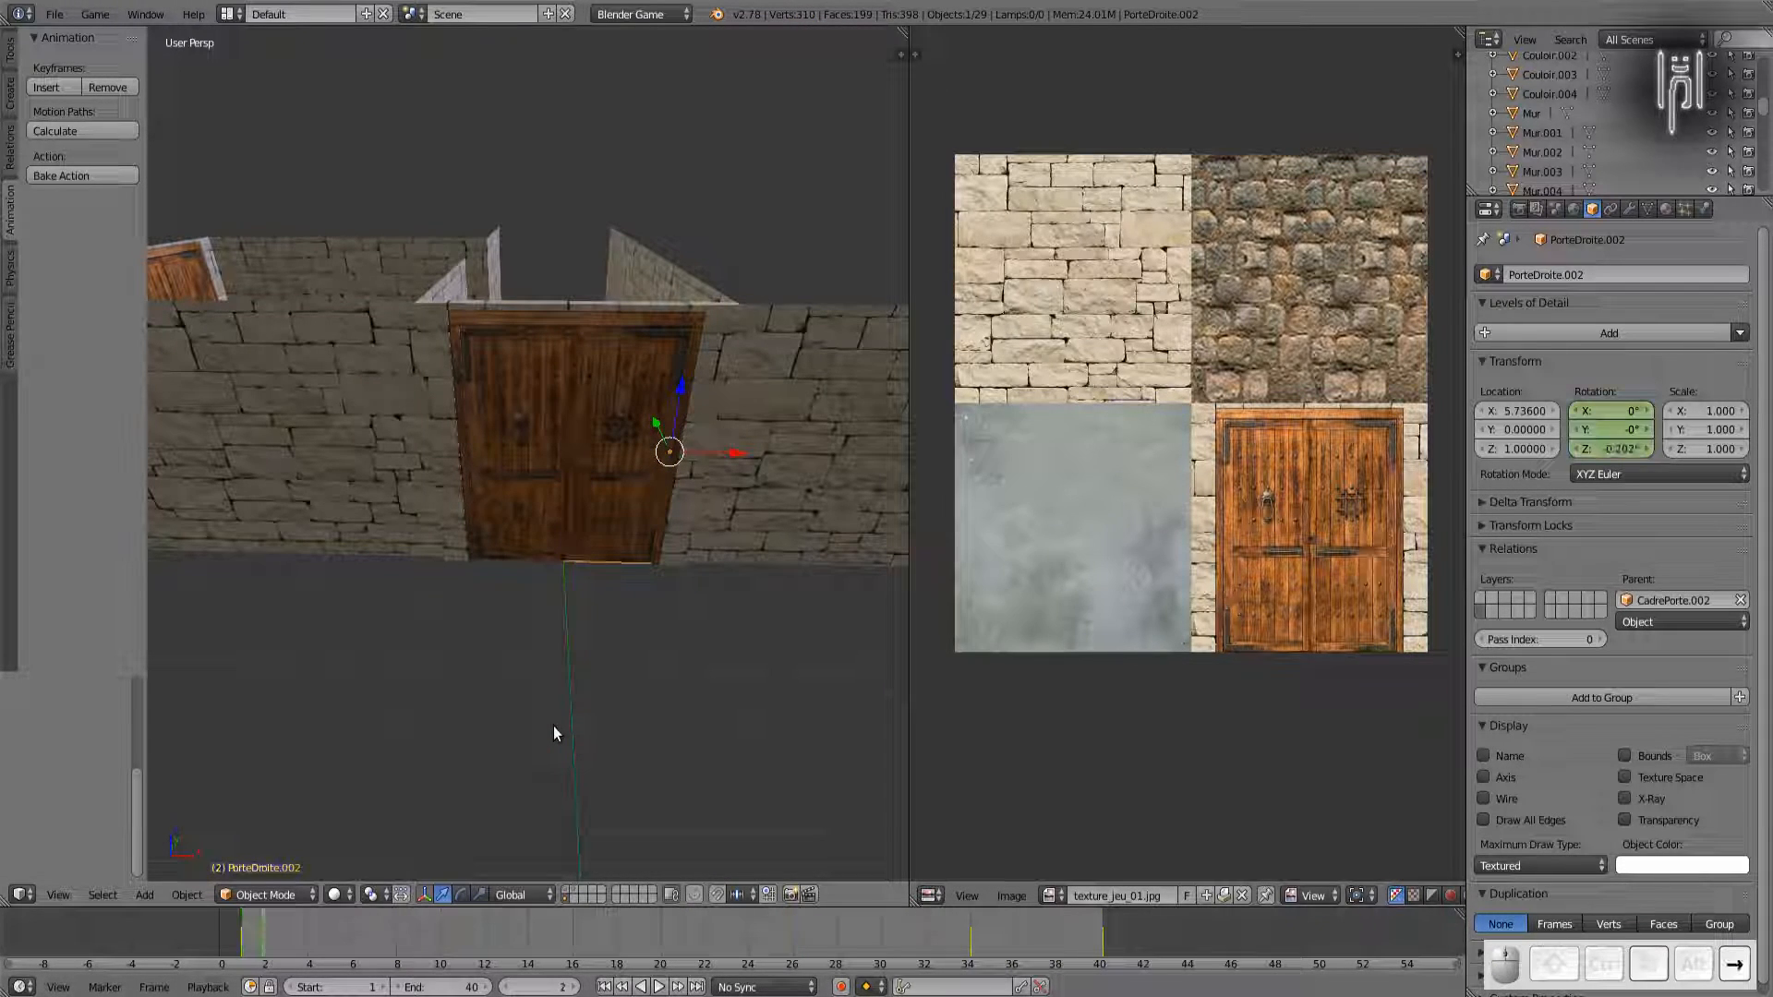
{"action": "key", "text": "Right"}
{"action": "key", "text": "Right"}
{"action": "key", "text": "Right"}
{"action": "key", "text": "Right"}
{"action": "key", "text": "Right"}
{"action": "key", "text": "Right"}
{"action": "key", "text": "Right"}
{"action": "key", "text": "Right"}
{"action": "key", "text": "Right"}
{"action": "key", "text": "Right"}
{"action": "key", "text": "Right"}
{"action": "key", "text": "Right"}
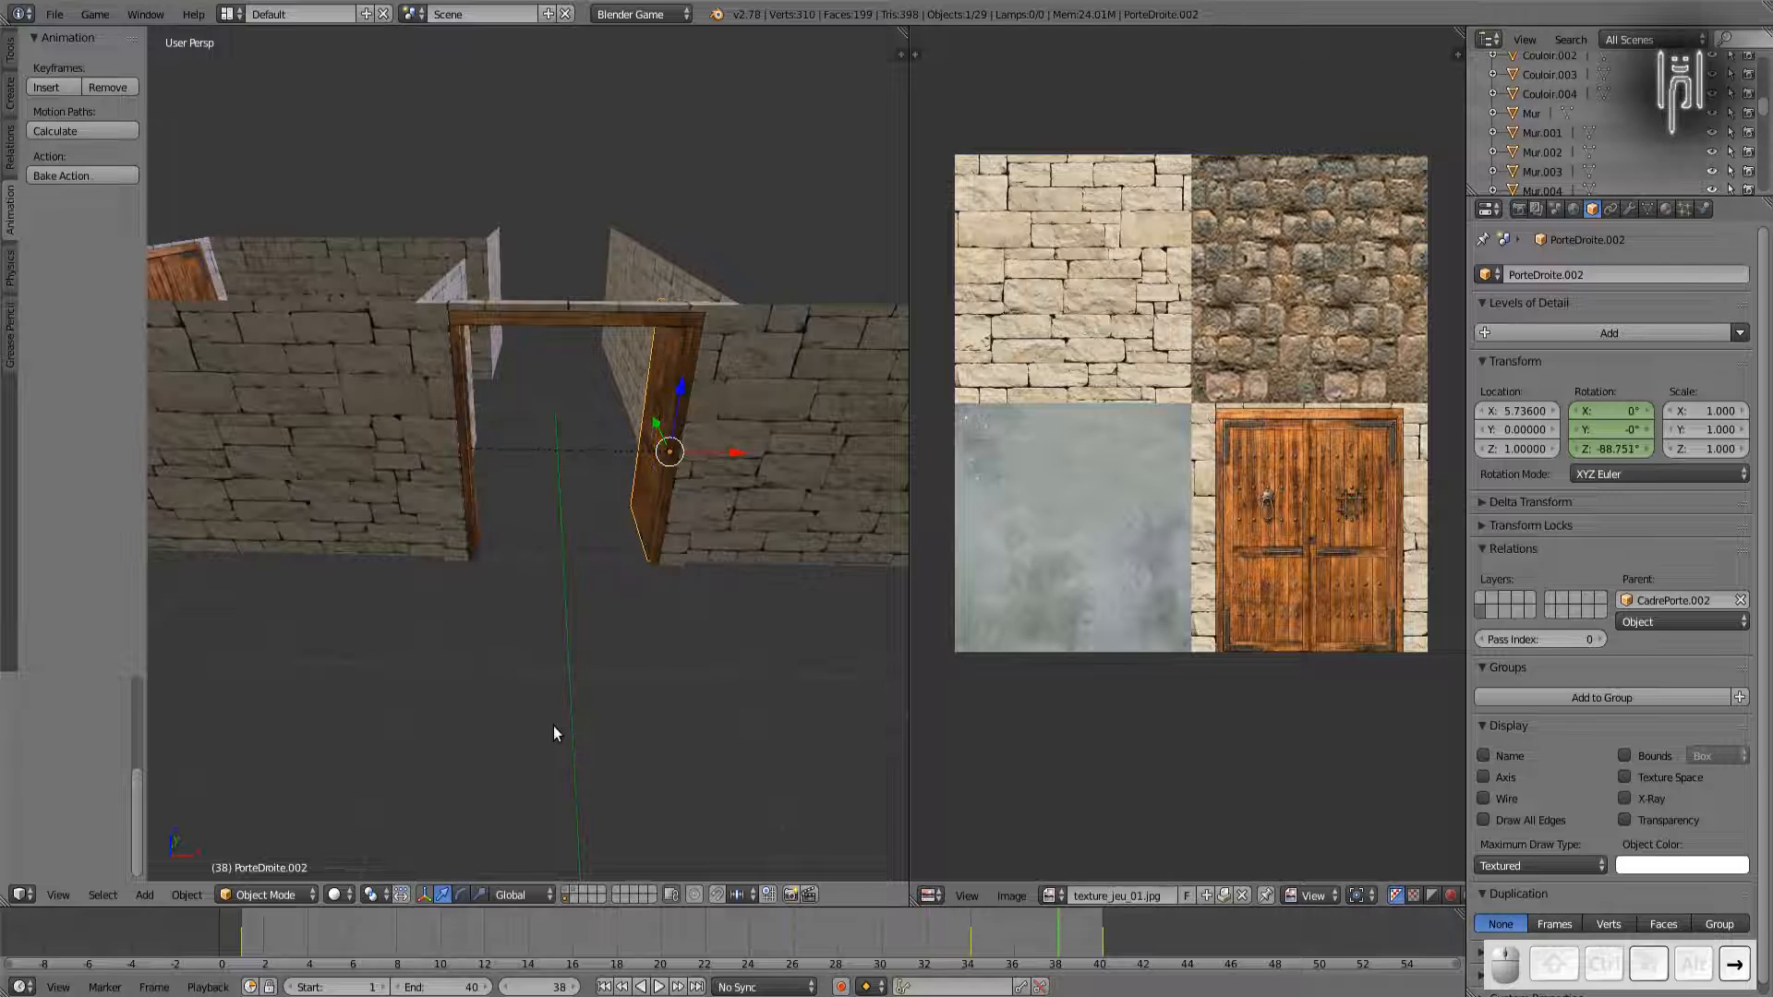
{"action": "key", "text": "Left"}
{"action": "key", "text": "Left"}
{"action": "key", "text": "Left"}
{"action": "key", "text": "Left"}
{"action": "key", "text": "Left"}
{"action": "key", "text": "Left"}
{"action": "key", "text": "Left"}
{"action": "key", "text": "Left"}
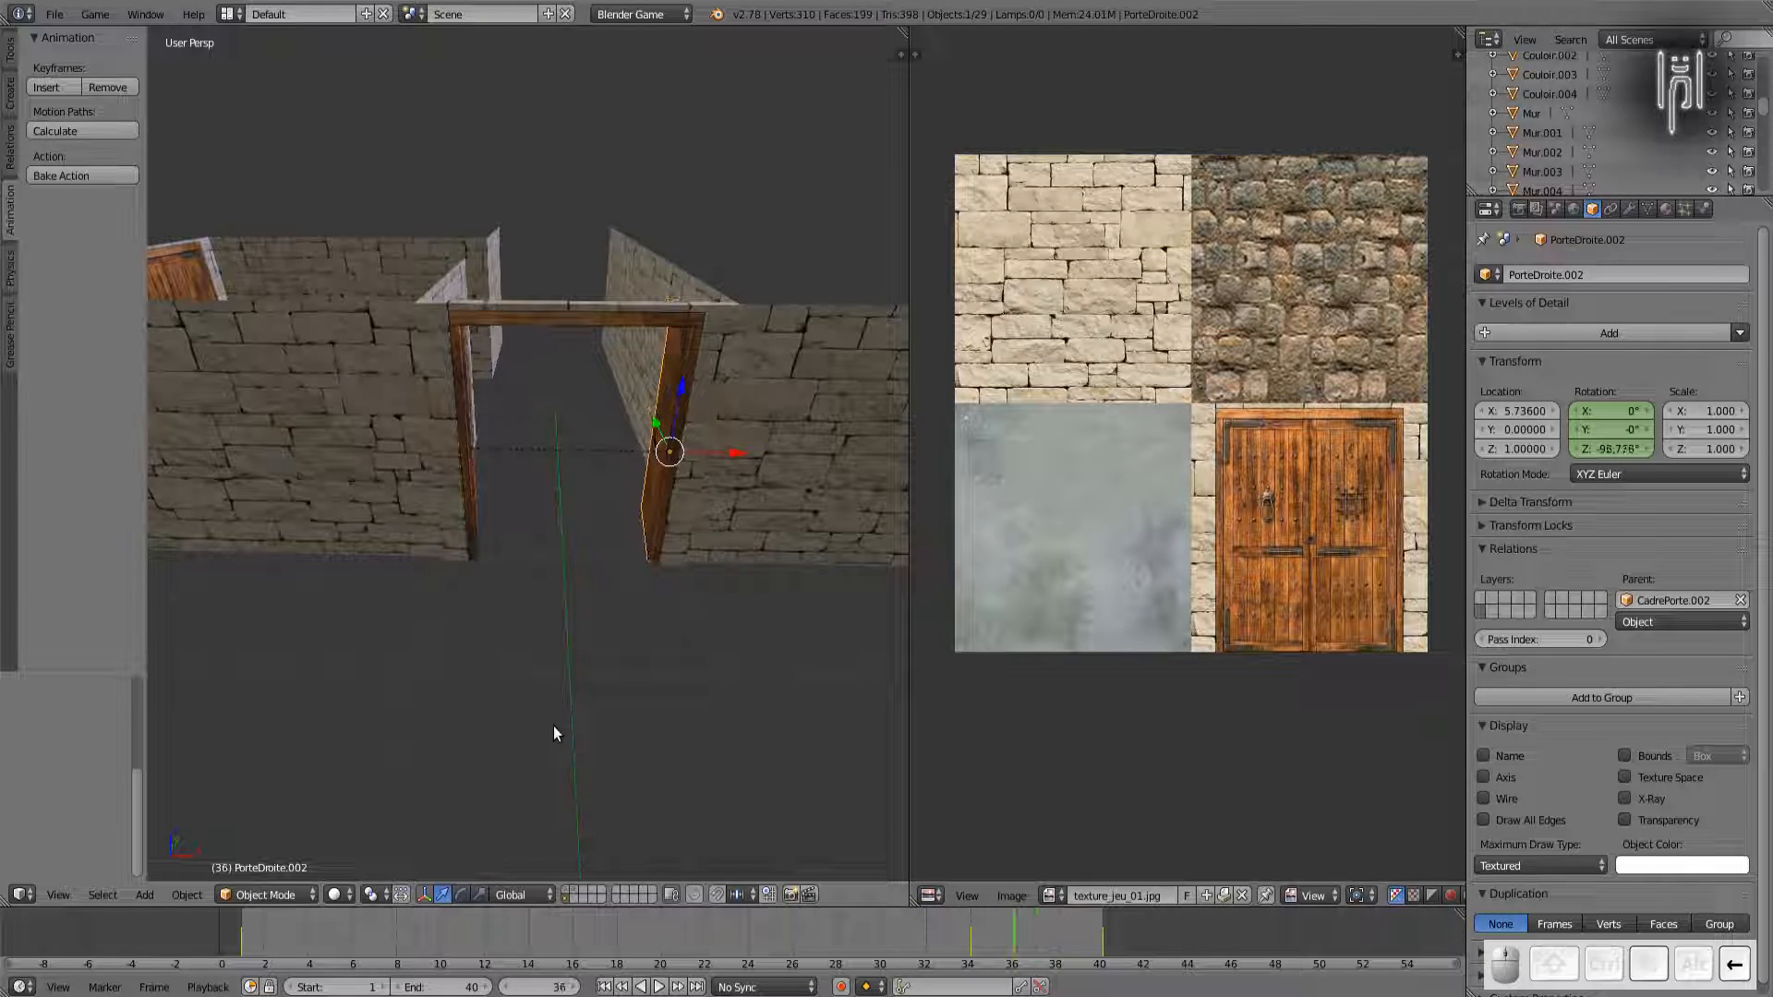
{"action": "key", "text": "Left"}
{"action": "key", "text": "Left"}
{"action": "key", "text": "Left"}
{"action": "key", "text": "Left"}
{"action": "key", "text": "Left"}
{"action": "key", "text": "Left"}
{"action": "key", "text": "Left"}
{"action": "key", "text": "Left"}
{"action": "key", "text": "Left"}
{"action": "key", "text": "Left"}
{"action": "key", "text": "Left"}
{"action": "key", "text": "Left"}
{"action": "key", "text": "Left"}
{"action": "key", "text": "Left"}
{"action": "key", "text": "Left"}
{"action": "key", "text": "Left"}
{"action": "key", "text": "Left"}
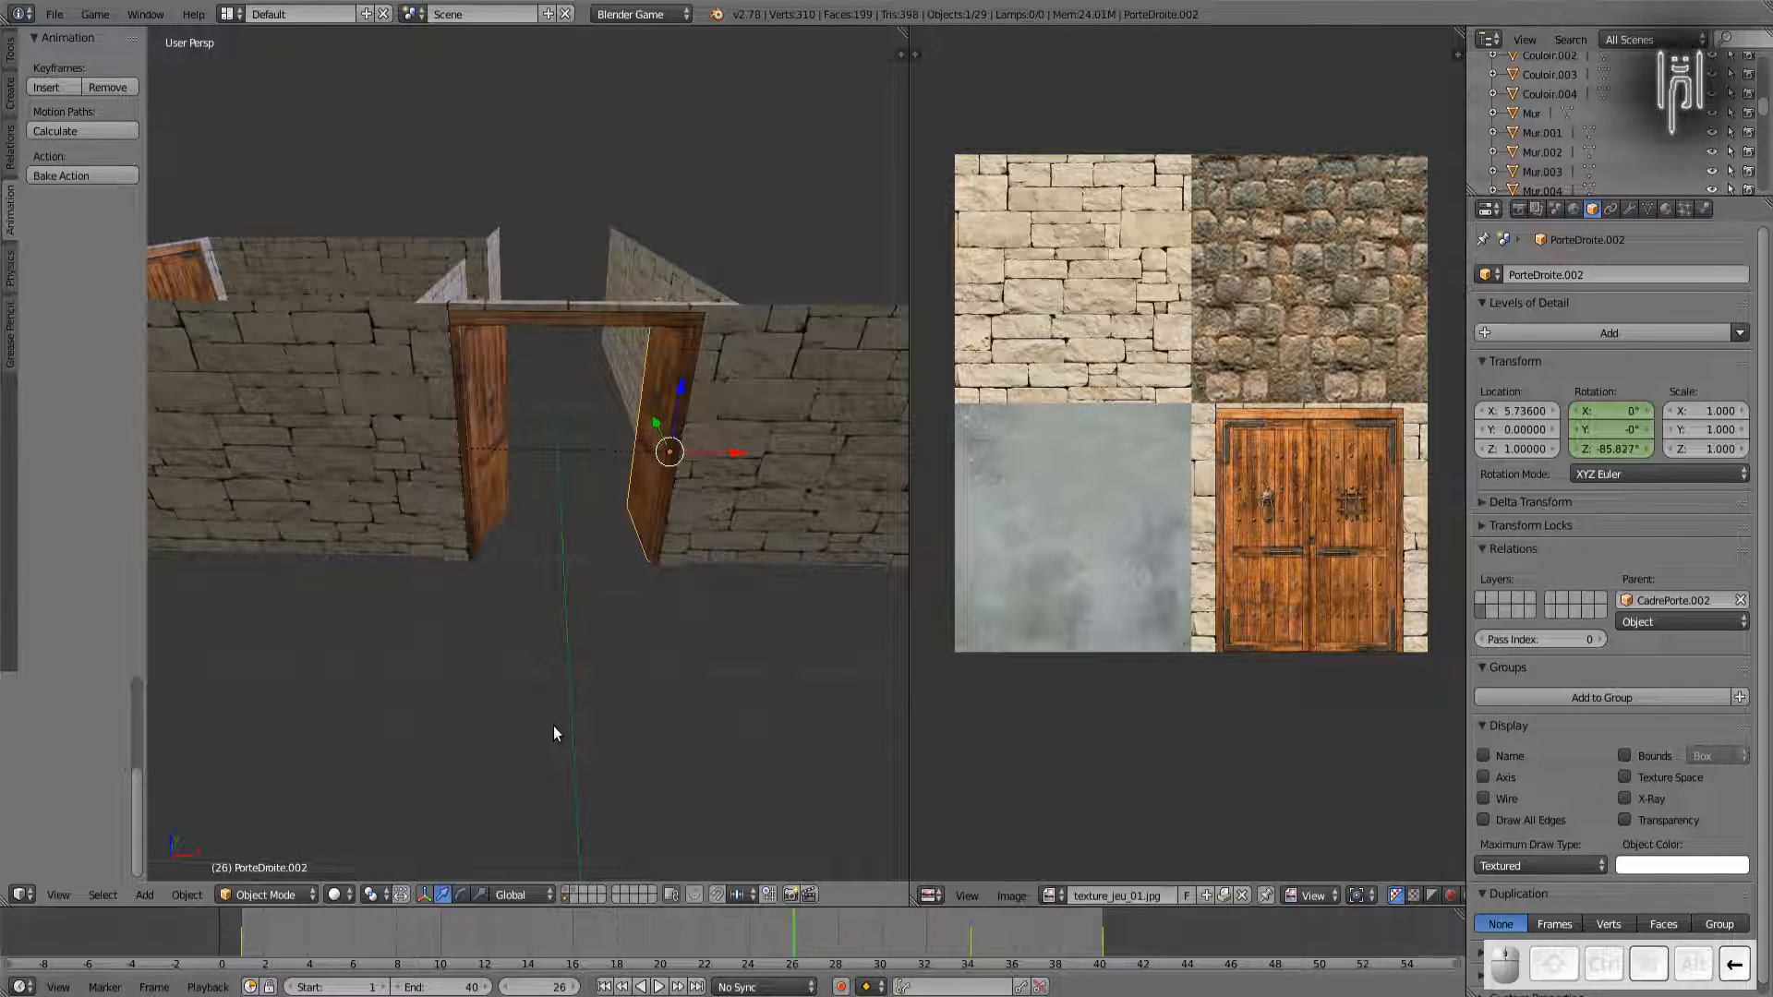
{"action": "key", "text": "Right"}
{"action": "key", "text": "Right"}
{"action": "key", "text": "Right"}
{"action": "key", "text": "Right"}
{"action": "key", "text": "Right"}
{"action": "key", "text": "Right"}
{"action": "key", "text": "Right"}
{"action": "key", "text": "Right"}
{"action": "key", "text": "Right"}
{"action": "key", "text": "Right"}
{"action": "key", "text": "Right"}
{"action": "key", "text": "Right"}
{"action": "key", "text": "Right"}
{"action": "key", "text": "Right"}
{"action": "key", "text": "Right"}
{"action": "key", "text": "Right"}
{"action": "key", "text": "Right"}
{"action": "key", "text": "Right"}
{"action": "key", "text": "Right"}
{"action": "key", "text": "Right"}
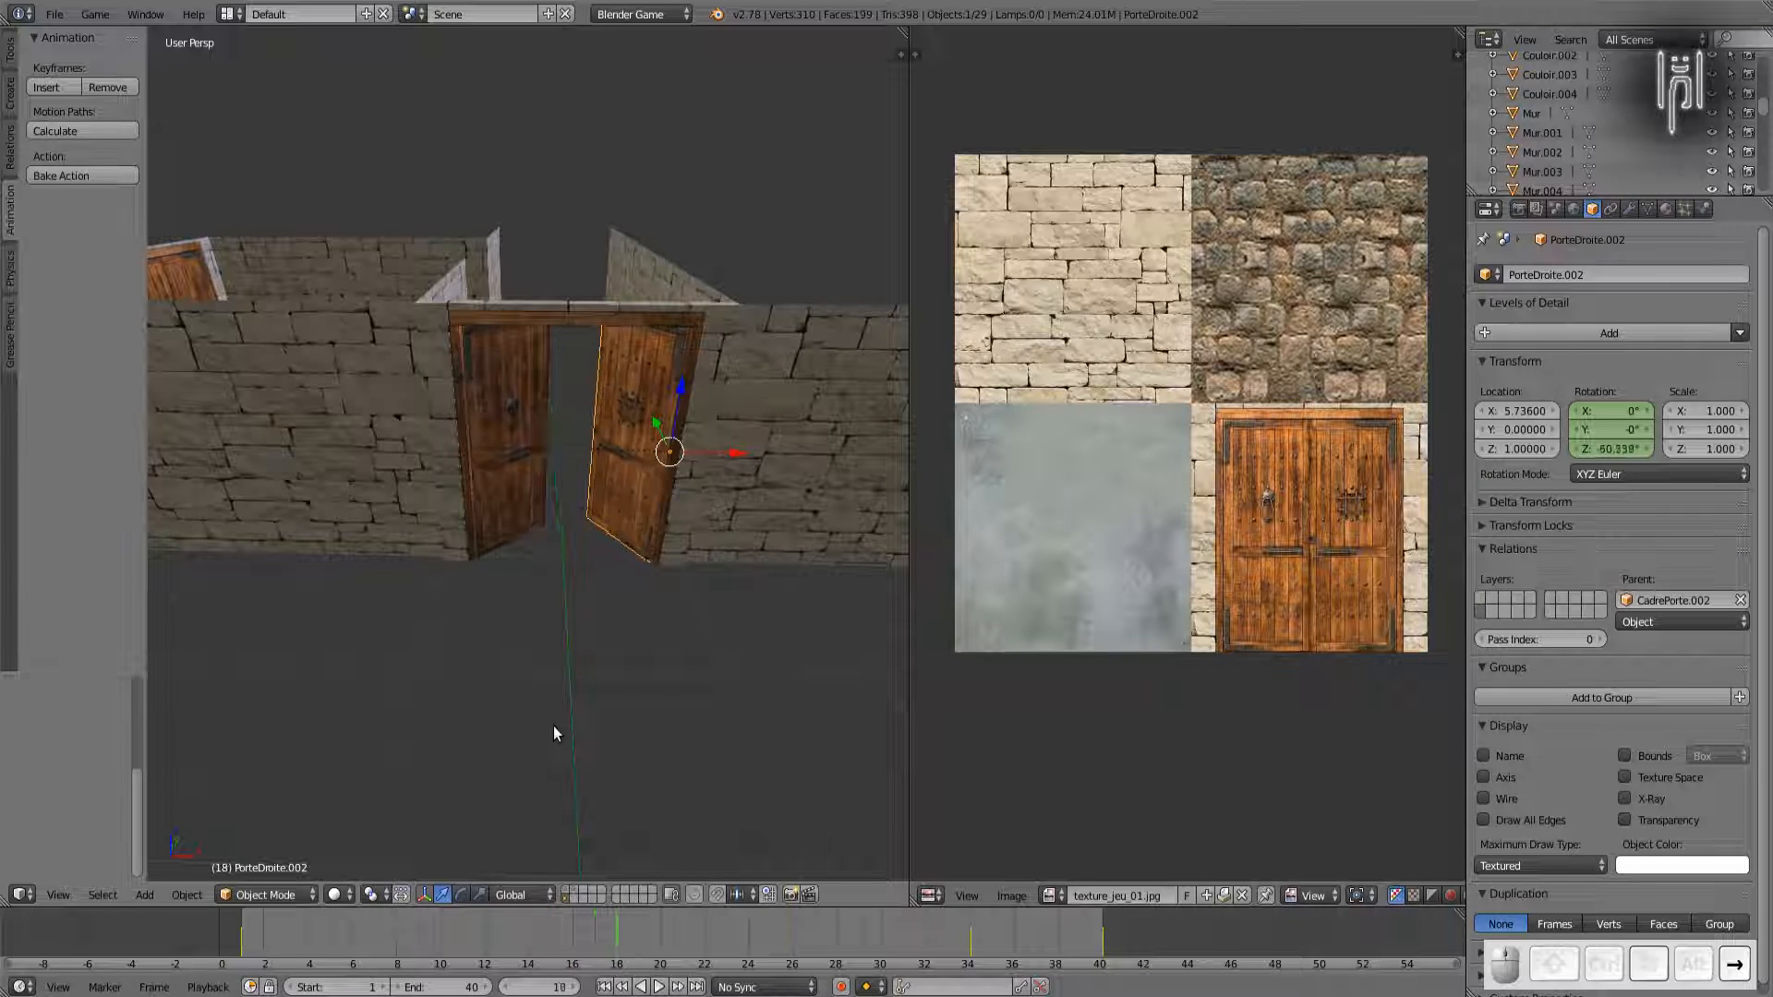
{"action": "key", "text": "Right"}
{"action": "key", "text": "Right"}
{"action": "key", "text": "Right"}
{"action": "key", "text": "Right"}
{"action": "key", "text": "Right"}
{"action": "key", "text": "Right"}
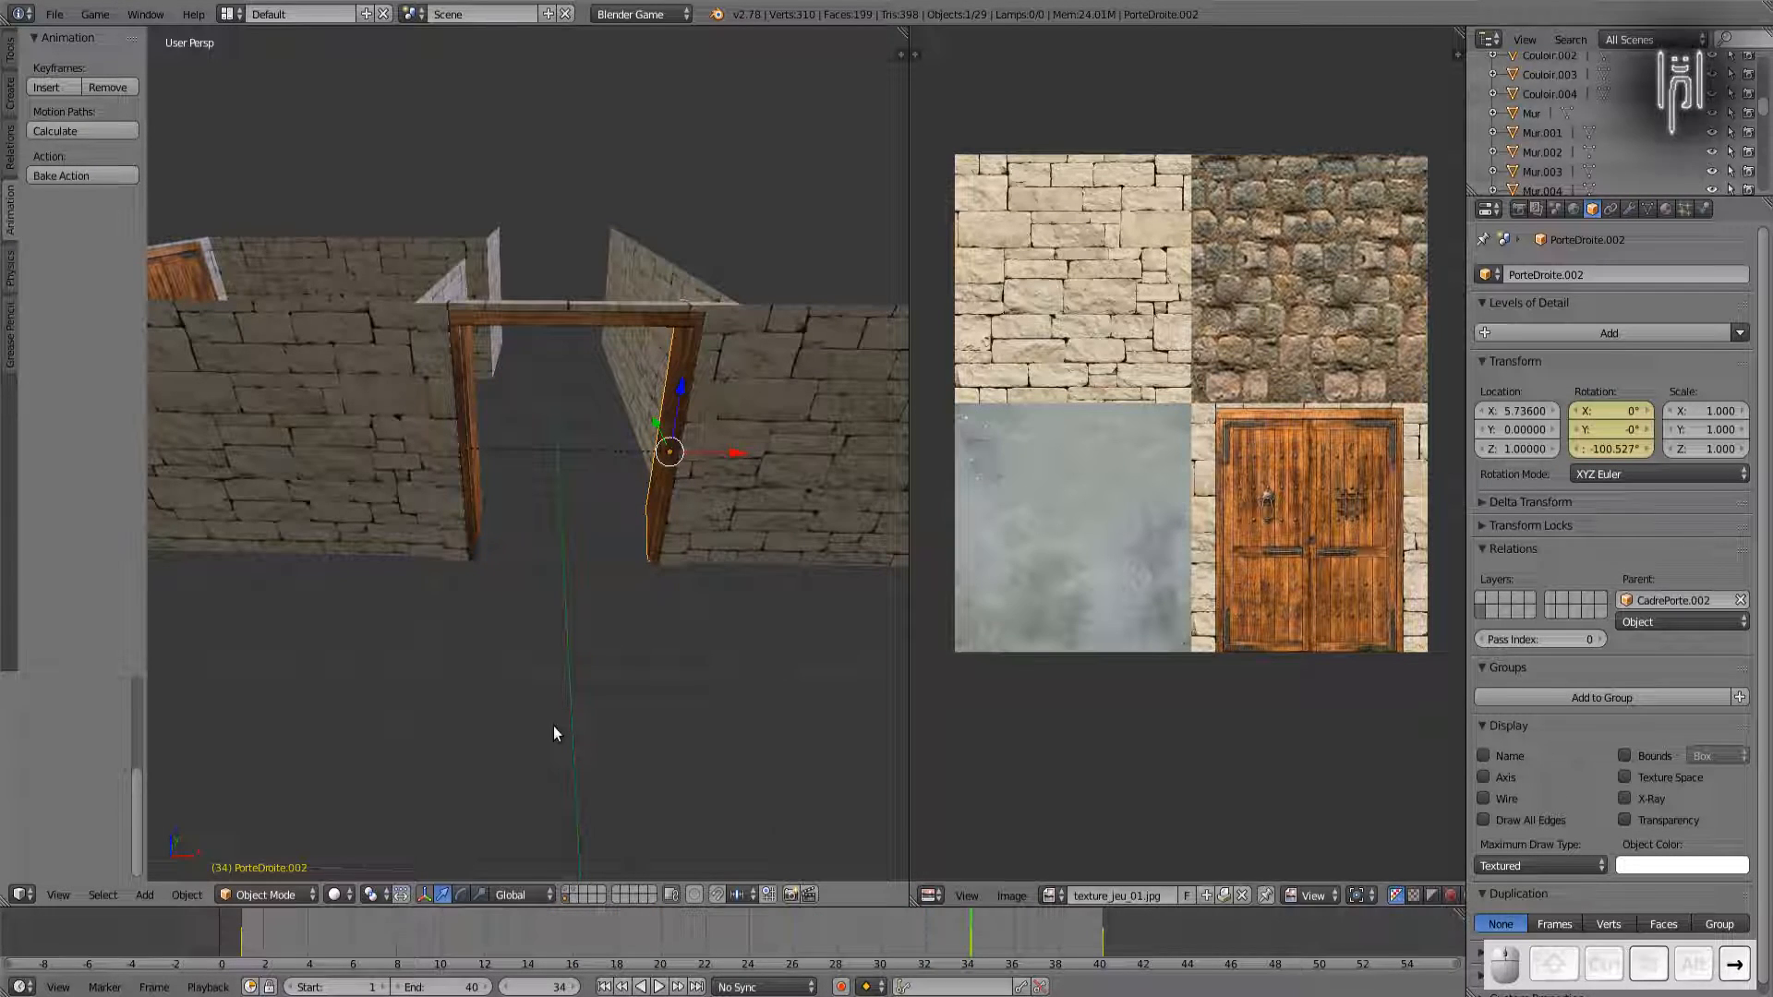
{"action": "key", "text": "Right"}
{"action": "key", "text": "Right"}
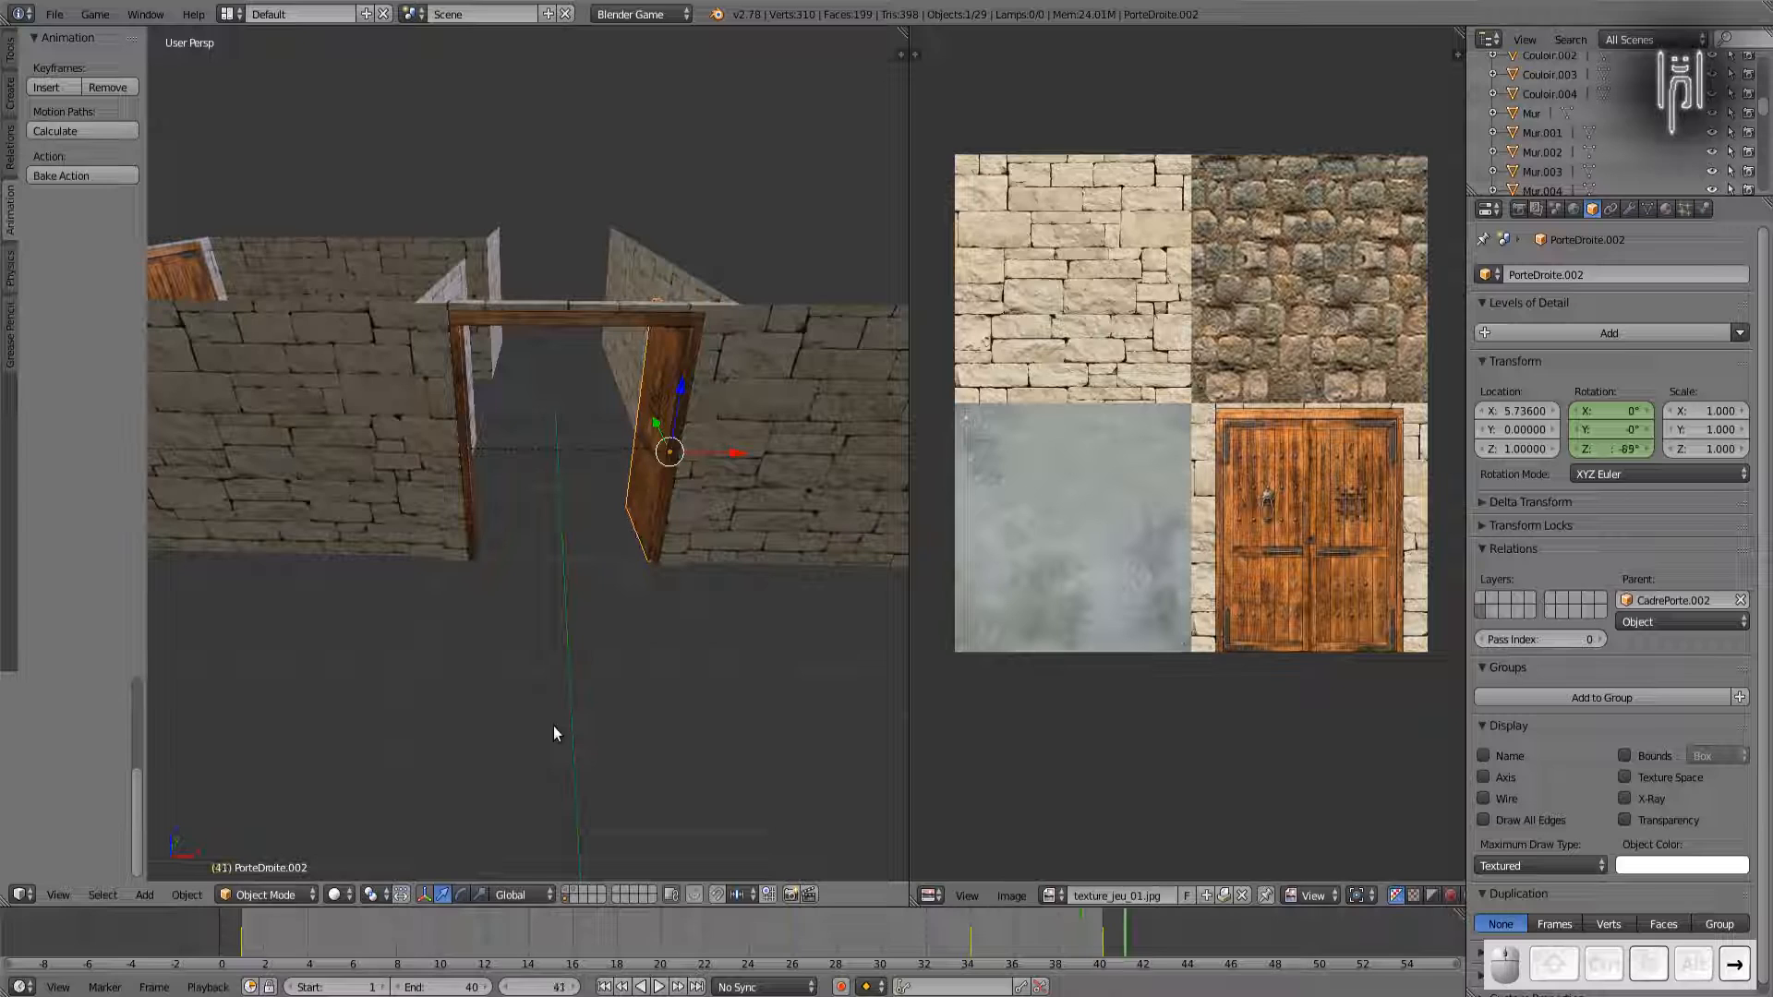
{"action": "key", "text": "Left"}
{"action": "key", "text": "Left"}
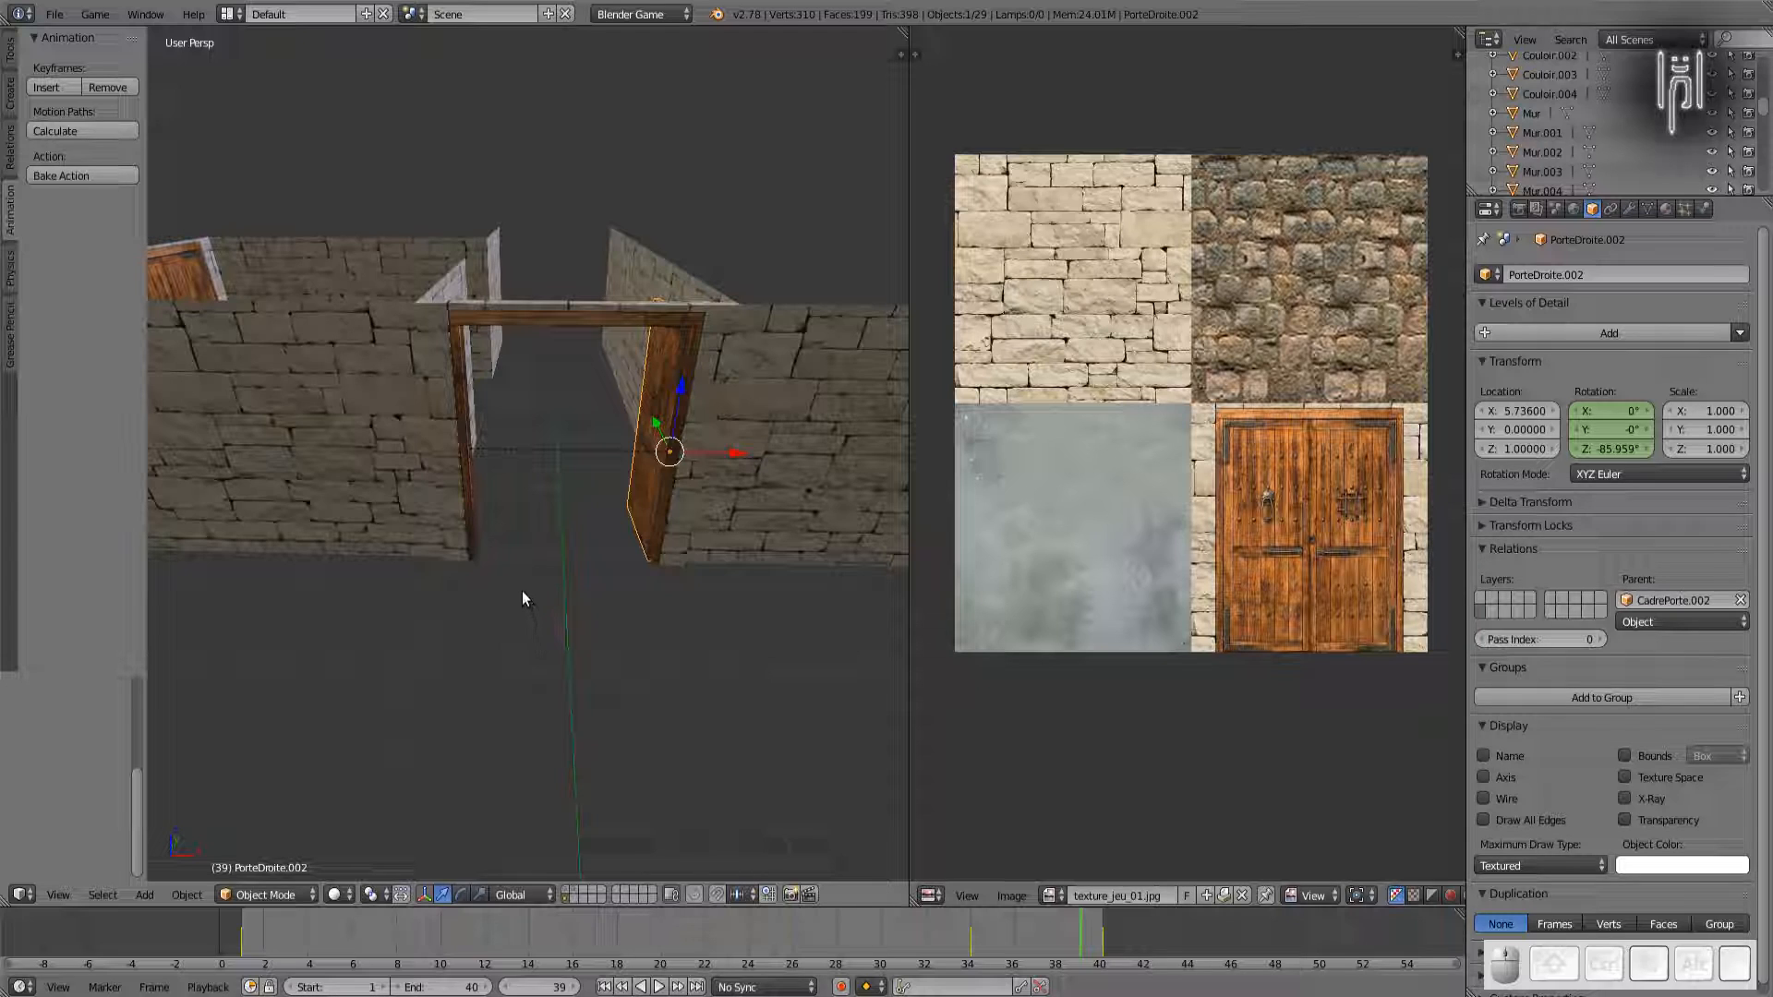
Step: Reset the 3D cursor to the world origin at the entrance of the walled room
{"action": "scroll", "coordinate": [445, 559], "scroll_direction": "down", "scroll_amount": 1}
{"action": "scroll", "coordinate": [445, 553], "scroll_direction": "down", "scroll_amount": 5}
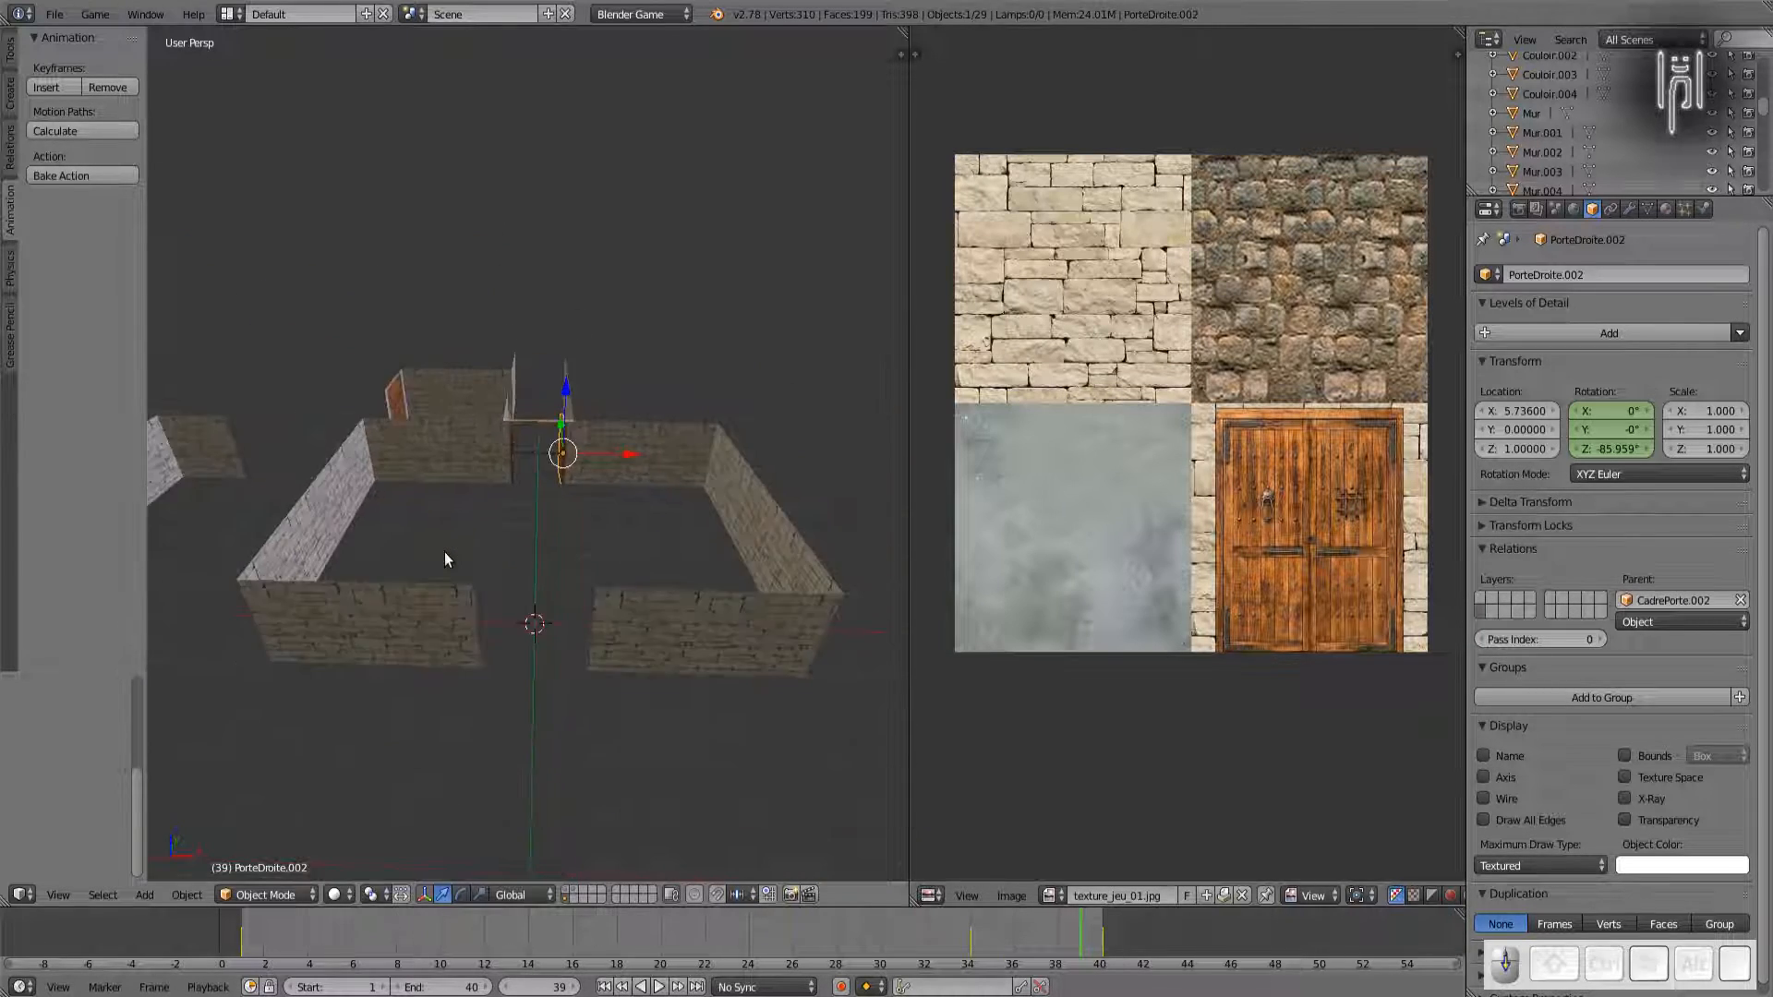
{"action": "scroll", "coordinate": [445, 554], "scroll_direction": "down", "scroll_amount": 4}
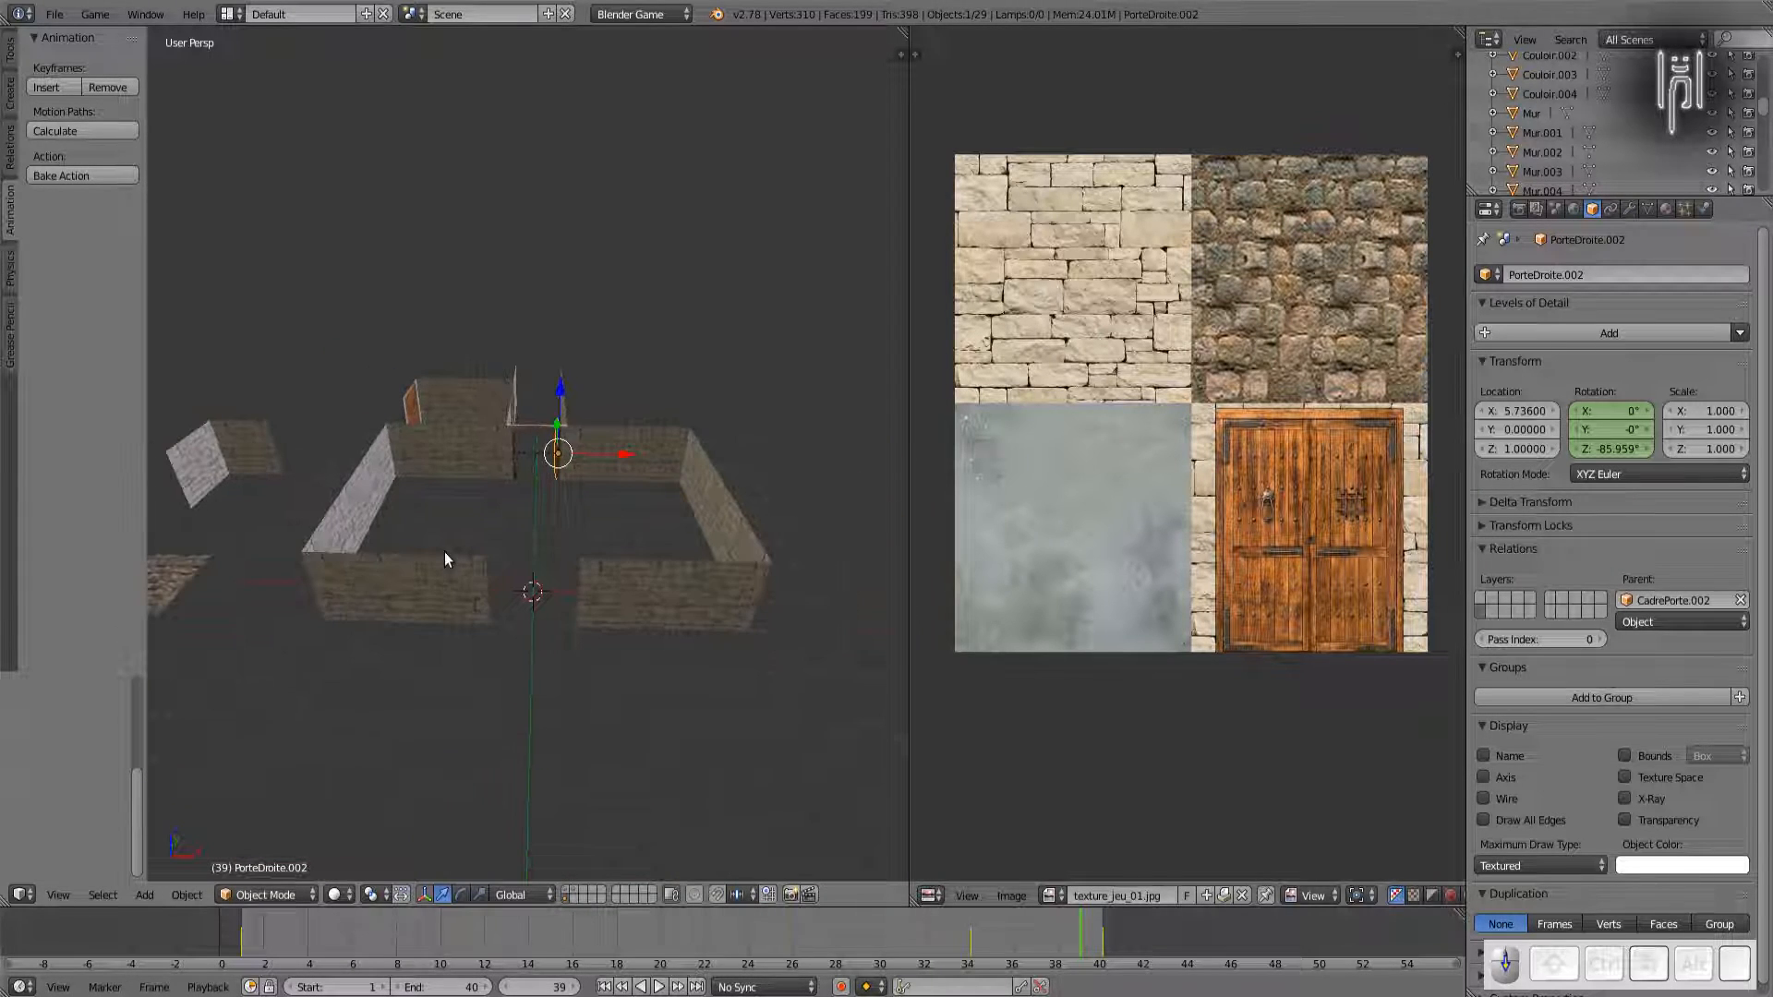
{"action": "scroll", "coordinate": [445, 551], "scroll_direction": "up", "scroll_amount": 4}
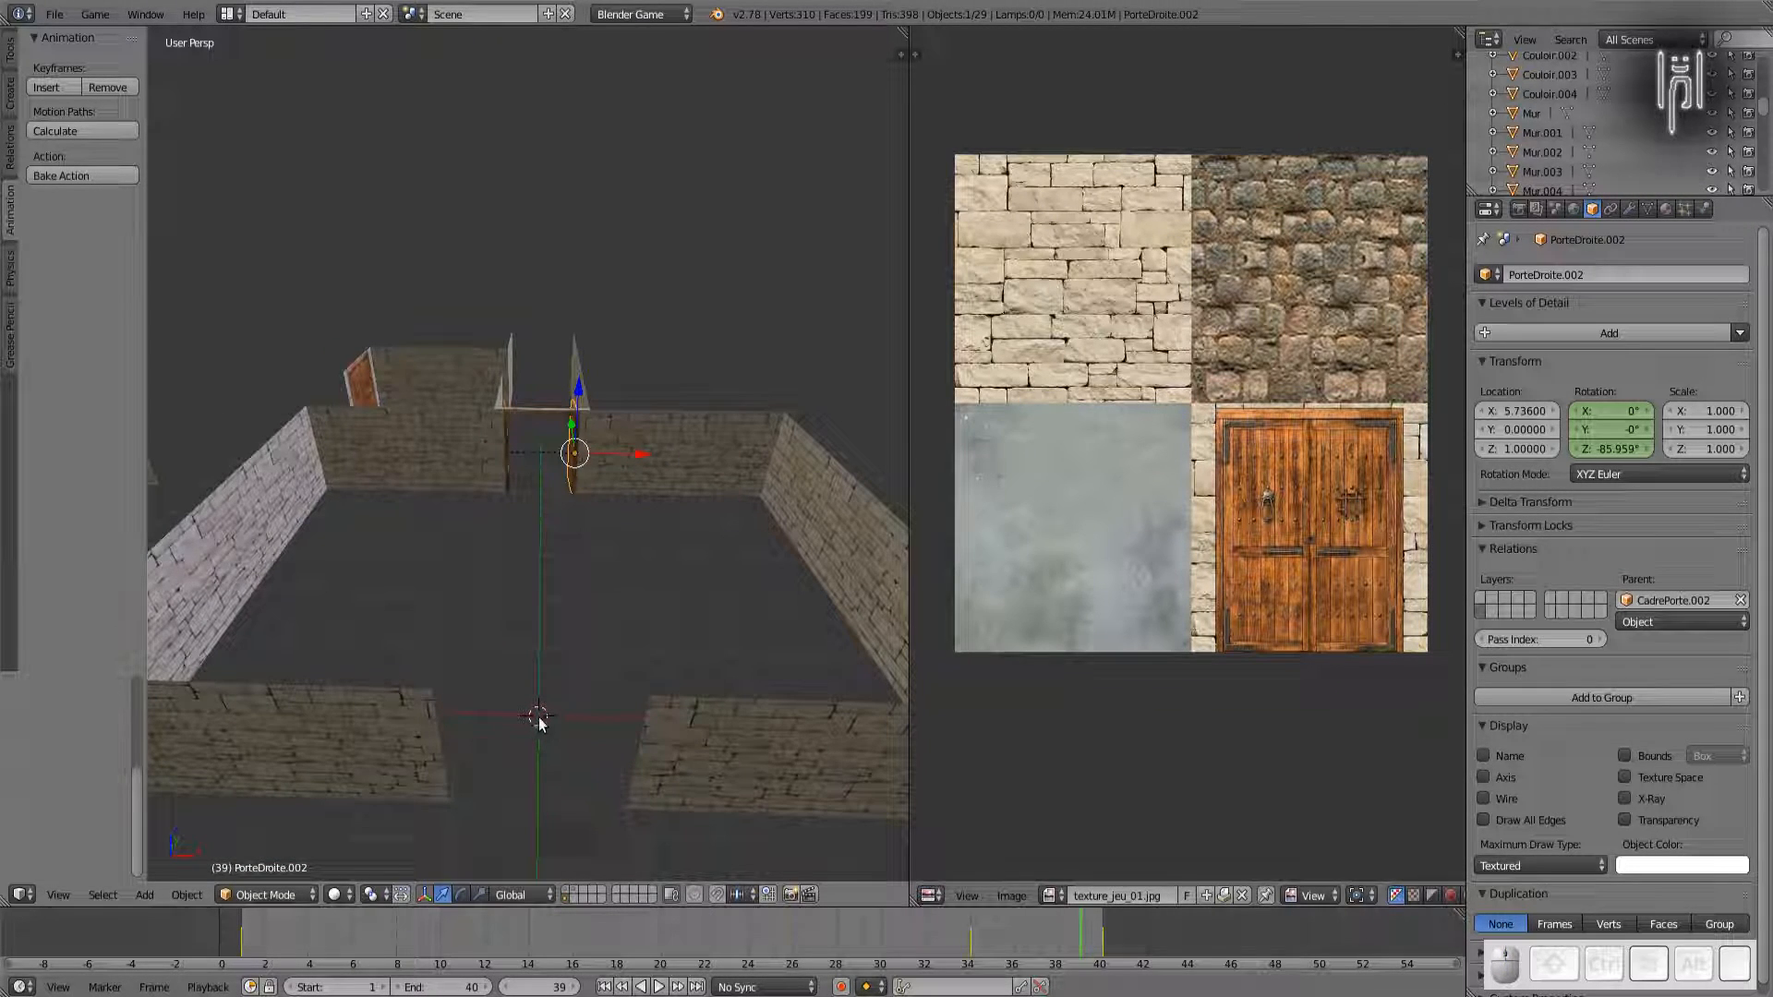
{"action": "left_click", "coordinate": [538, 523]}
{"action": "key", "text": "shift"}
{"action": "key", "text": "shift+c"}
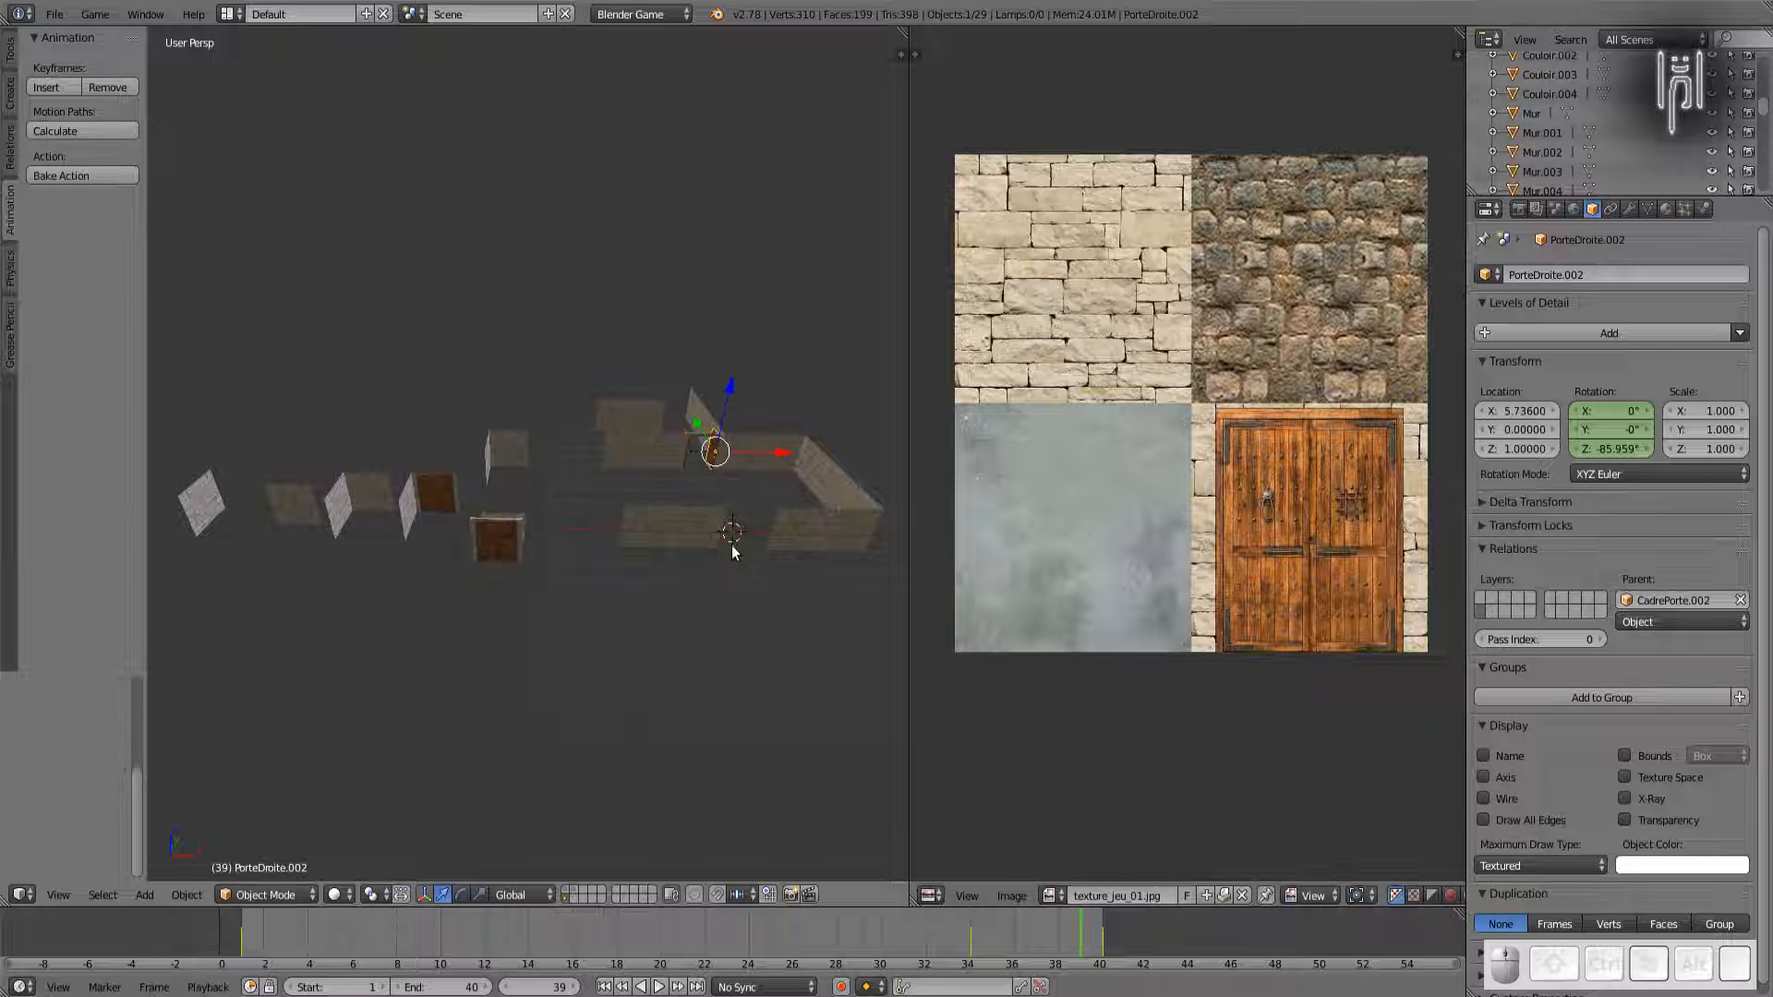
Step: Switch to the front orthographic view and add a Point lamp at the 3D cursor
{"action": "scroll", "coordinate": [731, 547], "scroll_direction": "up", "scroll_amount": 4}
{"action": "middle_click_drag", "start_coordinate": [731, 547], "coordinate": [384, 506], "text": "shift"}
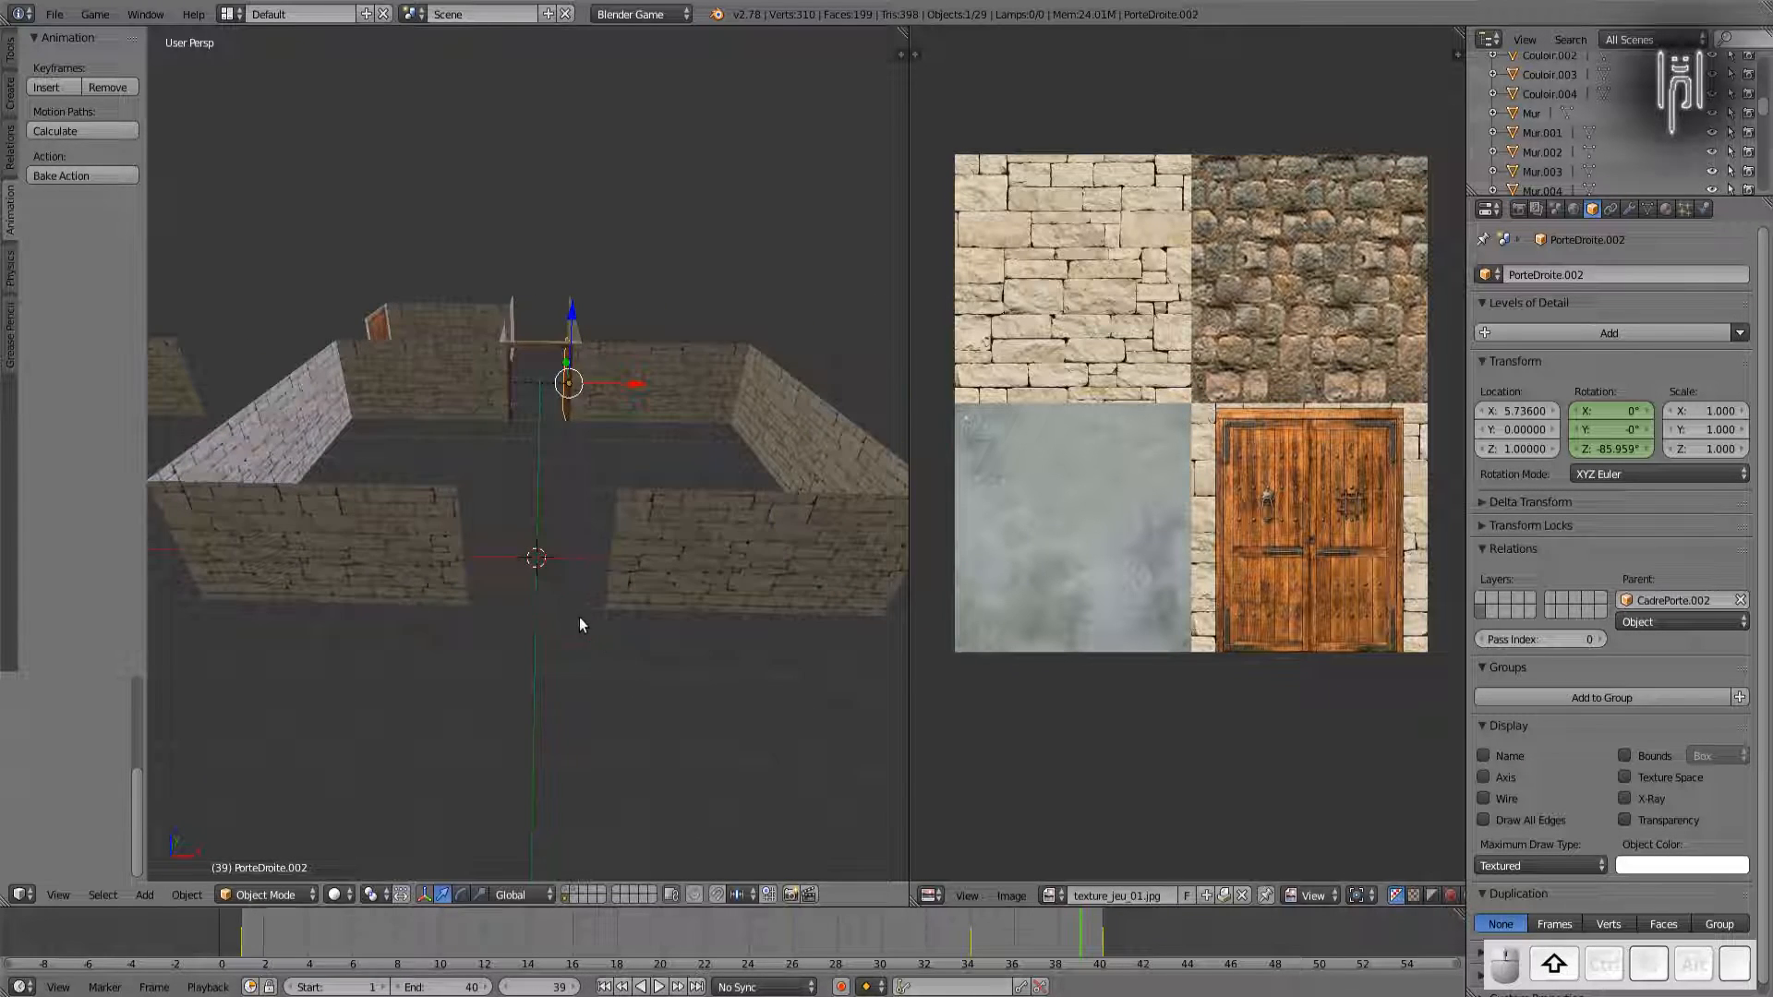
{"action": "scroll", "coordinate": [579, 617], "scroll_direction": "up", "scroll_amount": 4}
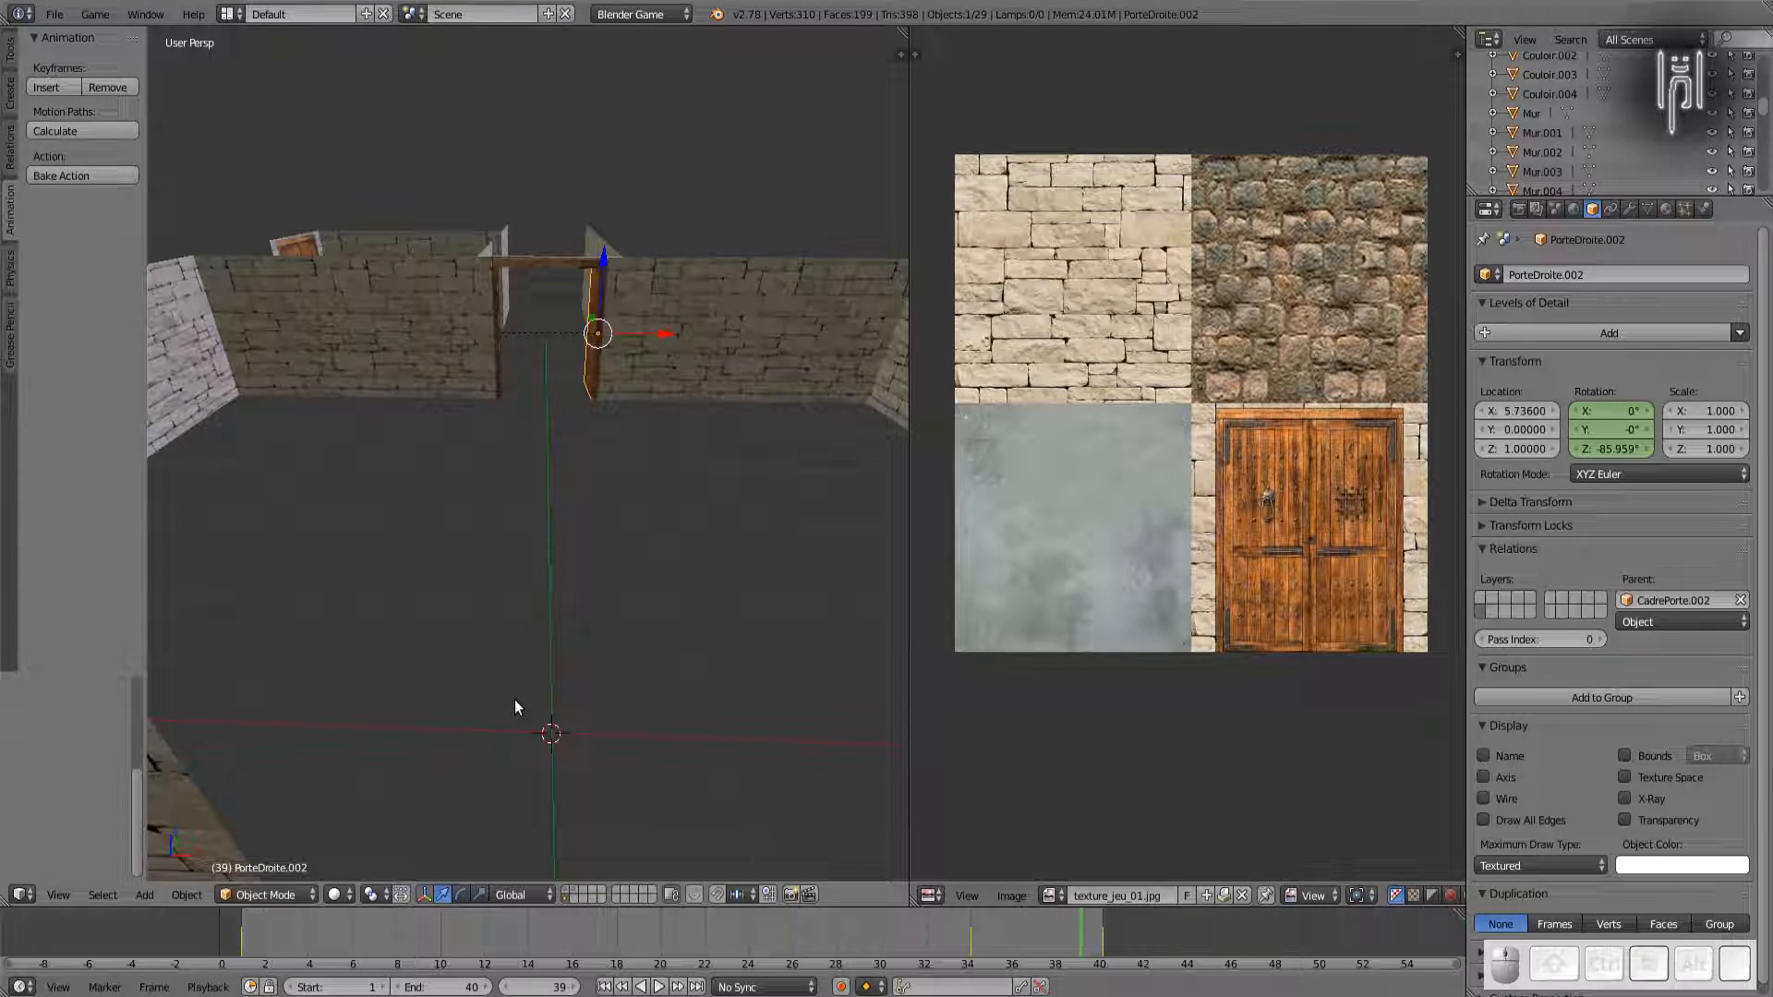
{"action": "key", "text": "KP_1"}
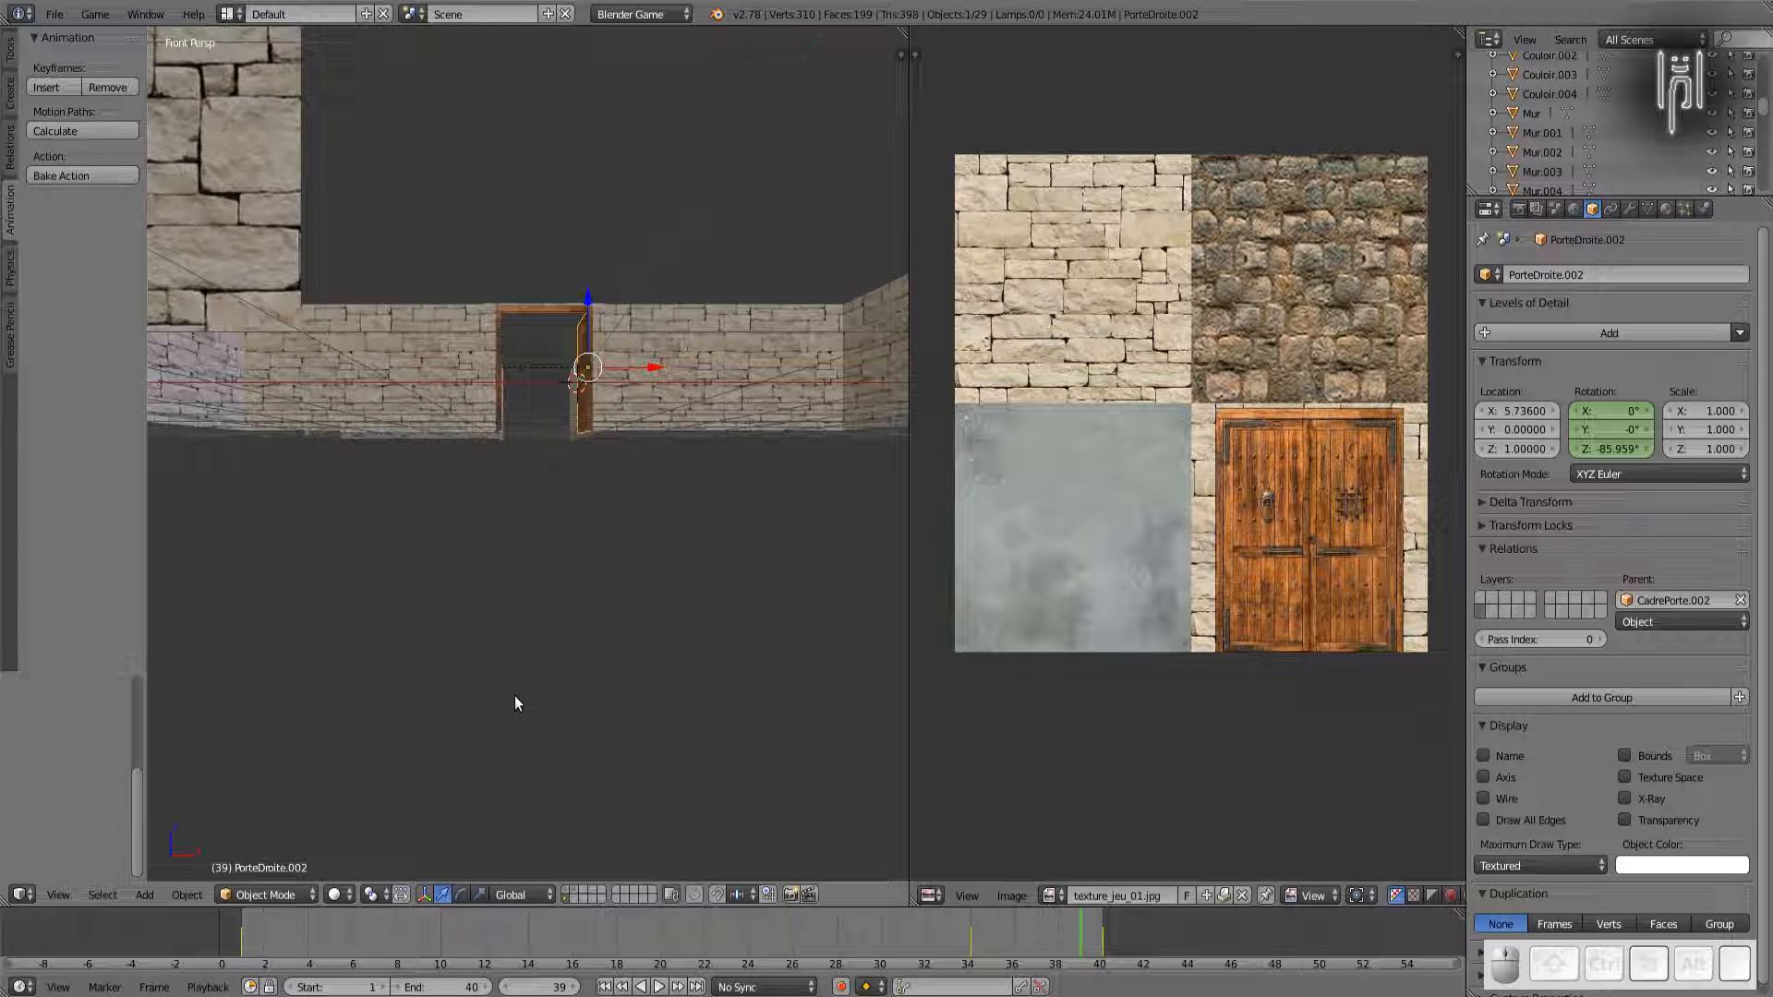
{"action": "key", "text": "KP_5"}
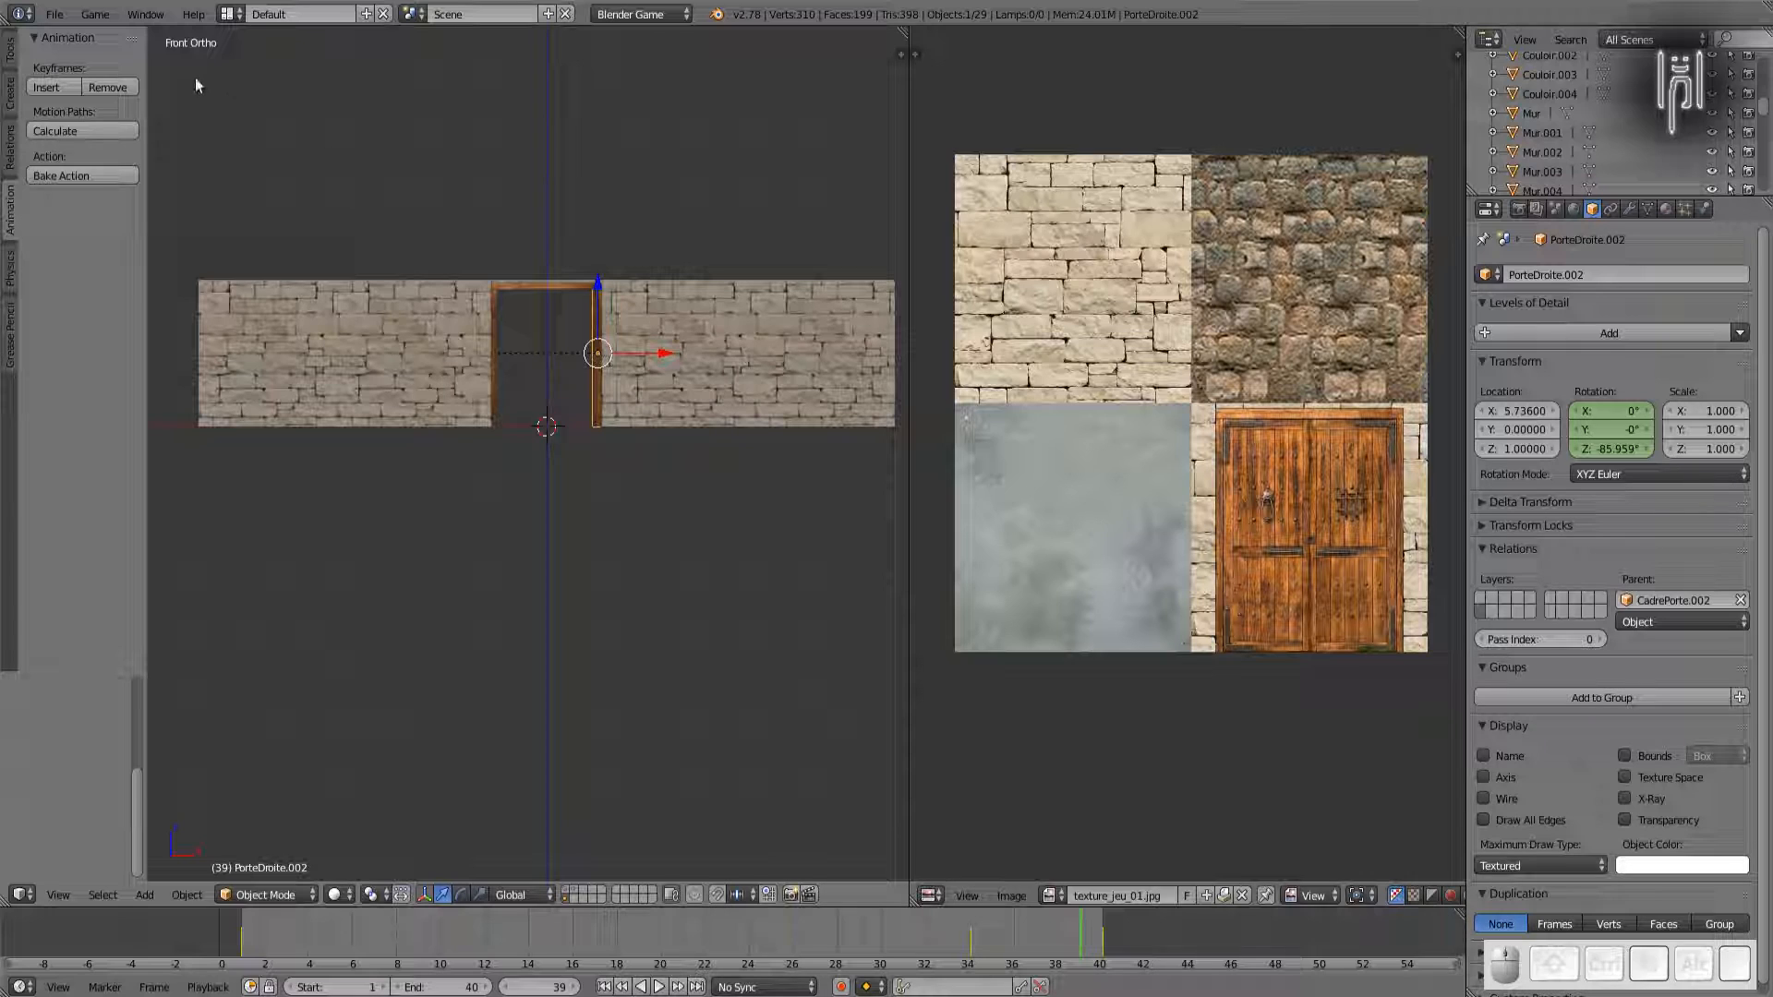
{"action": "key", "text": "shift+a"}
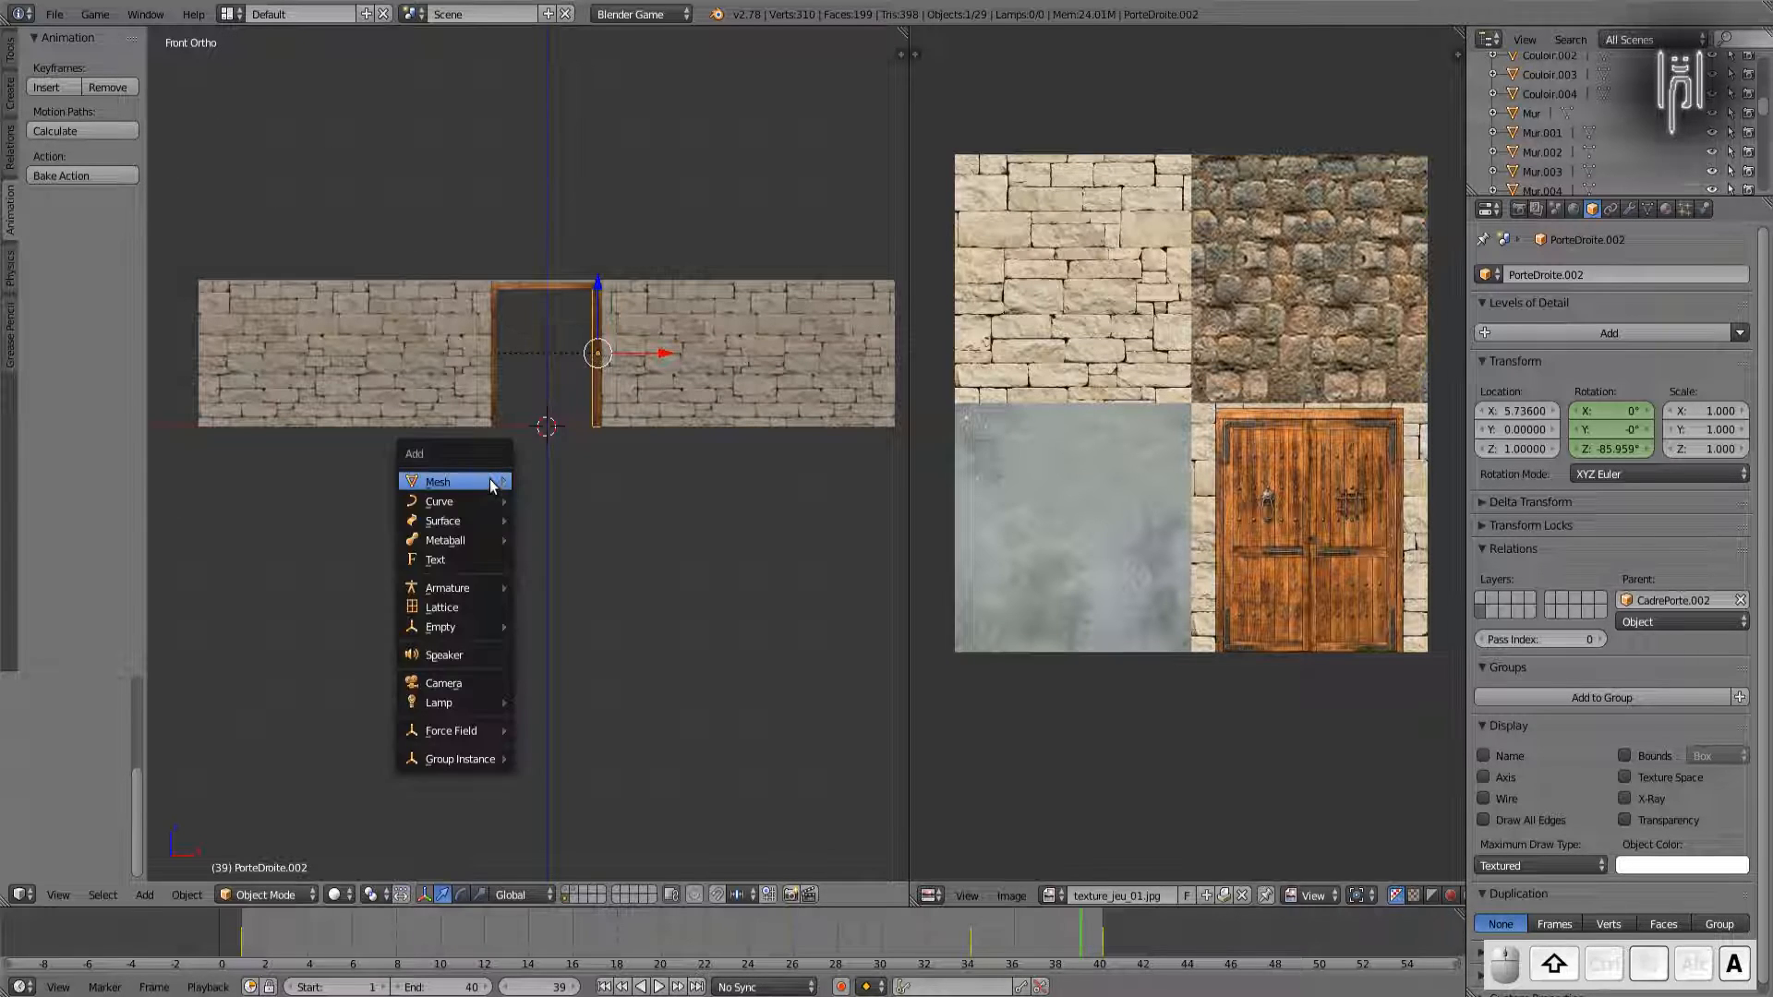
{"action": "mouse_move", "coordinate": [490, 478]}
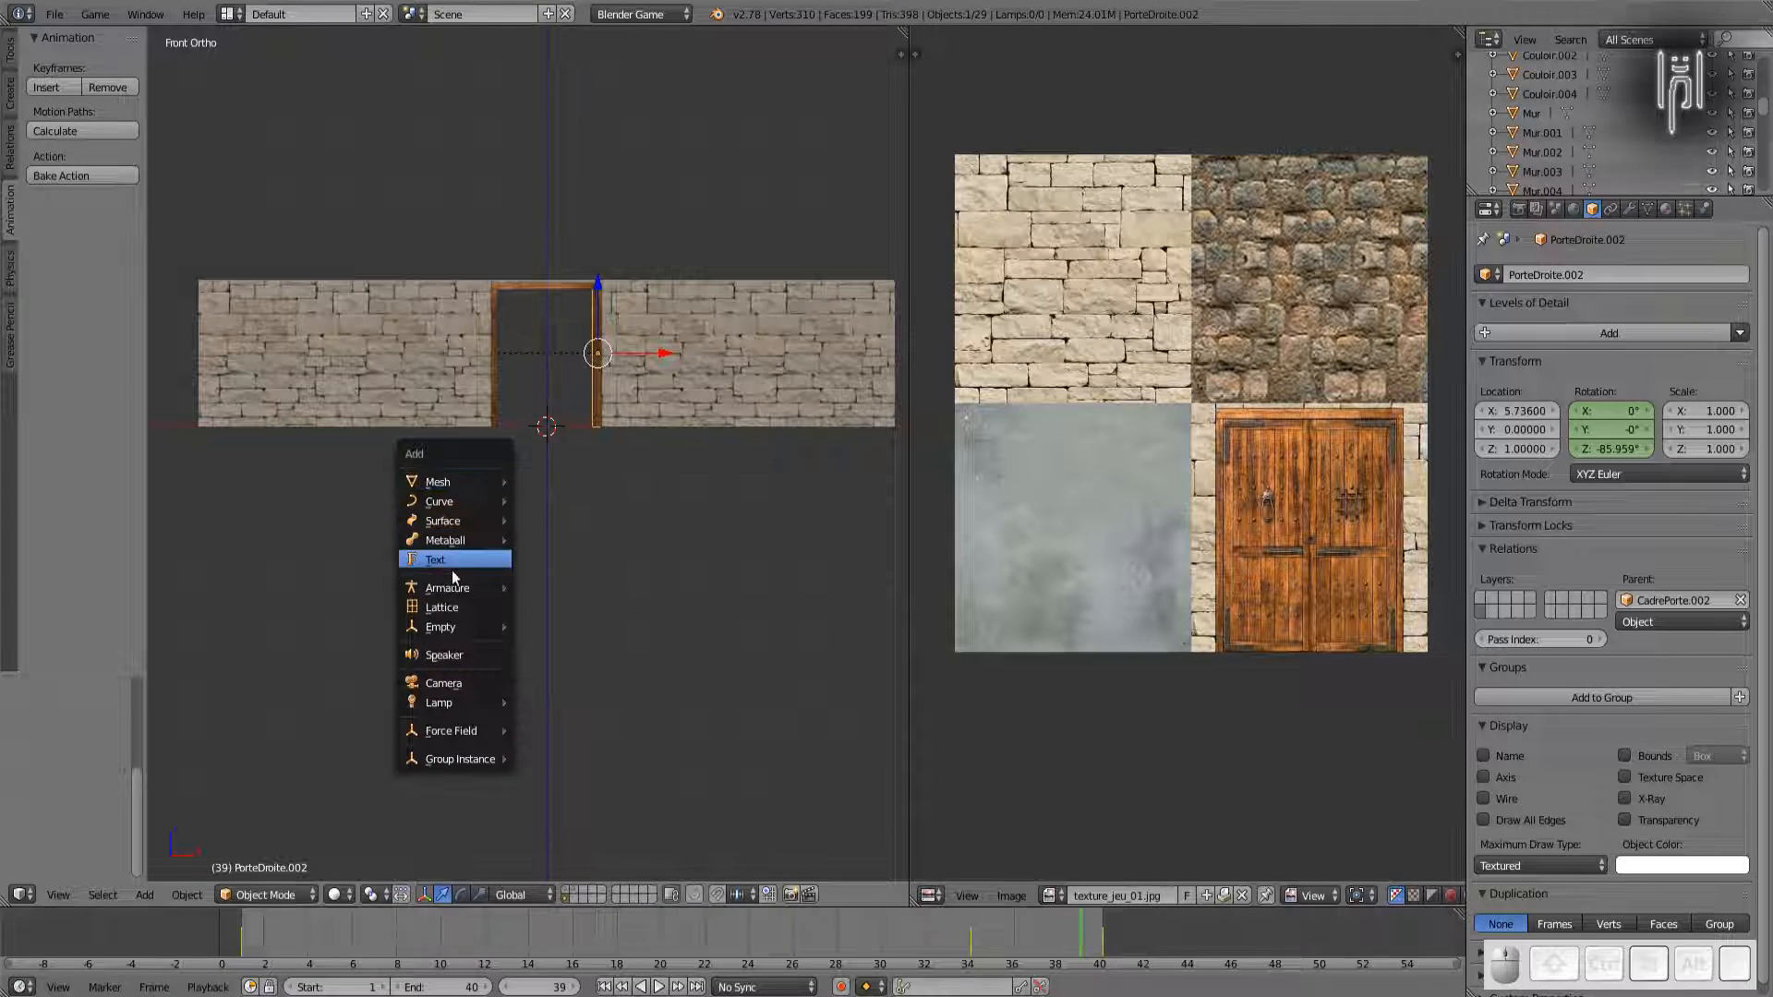
{"action": "mouse_move", "coordinate": [447, 707]}
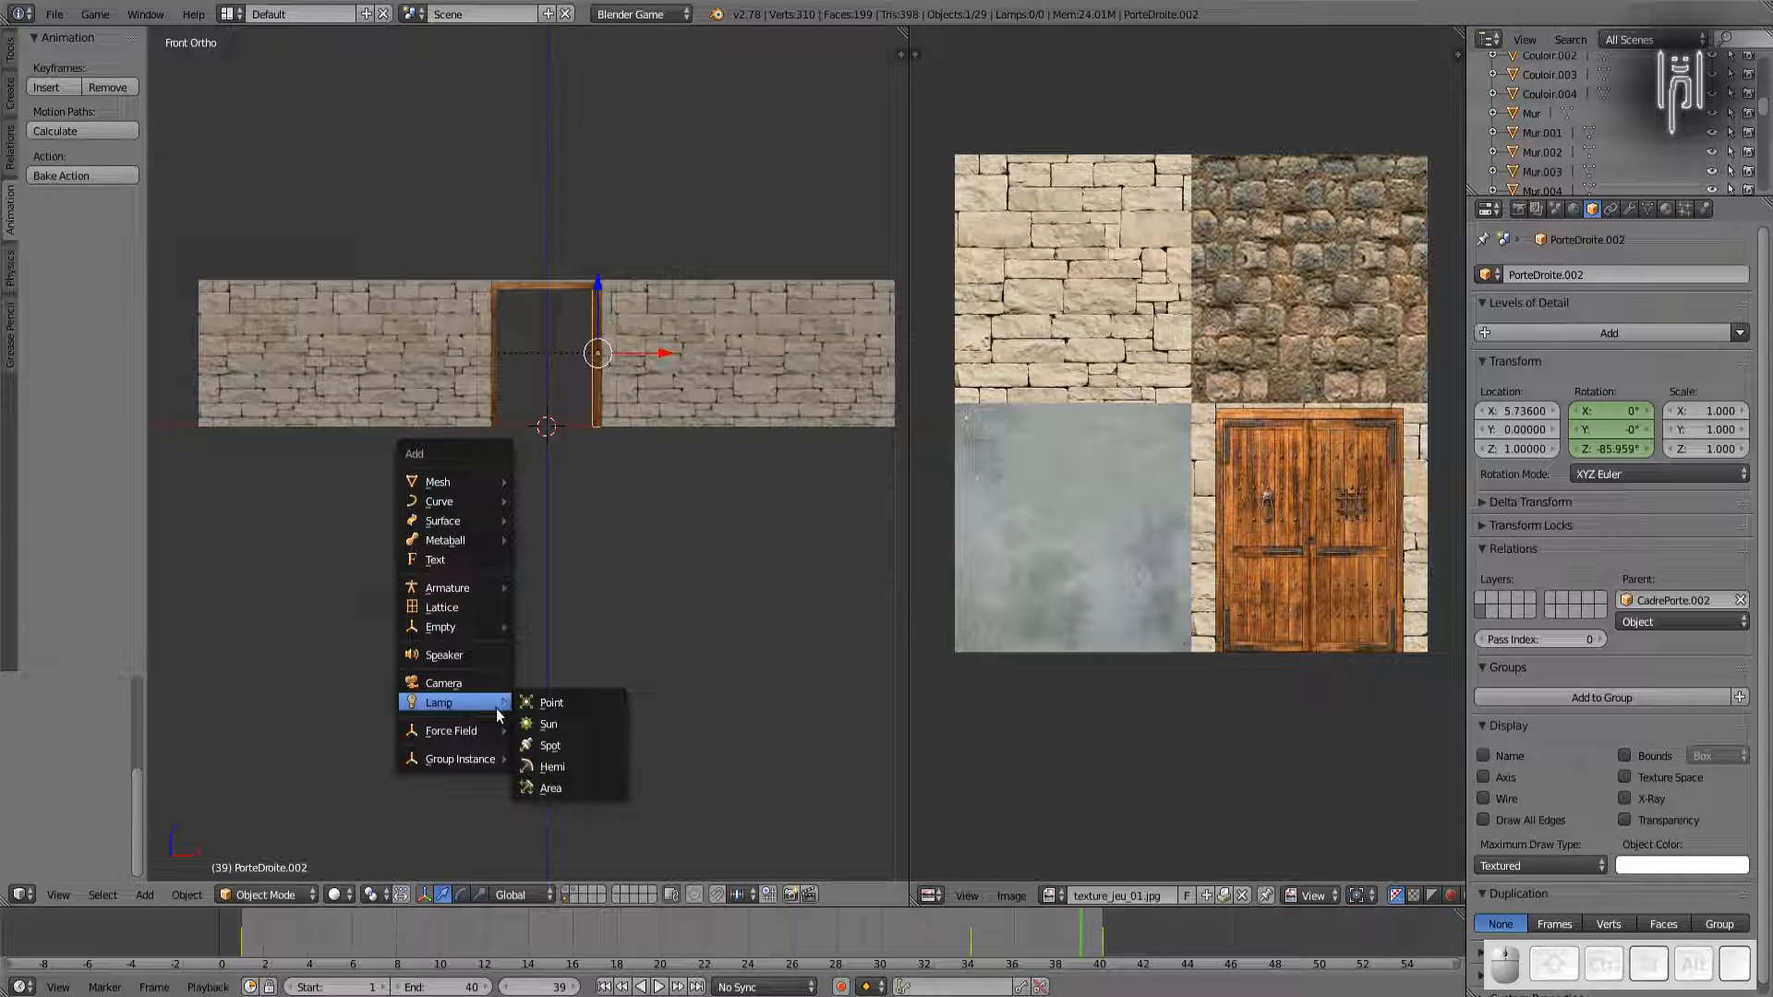
{"action": "left_click", "coordinate": [545, 706]}
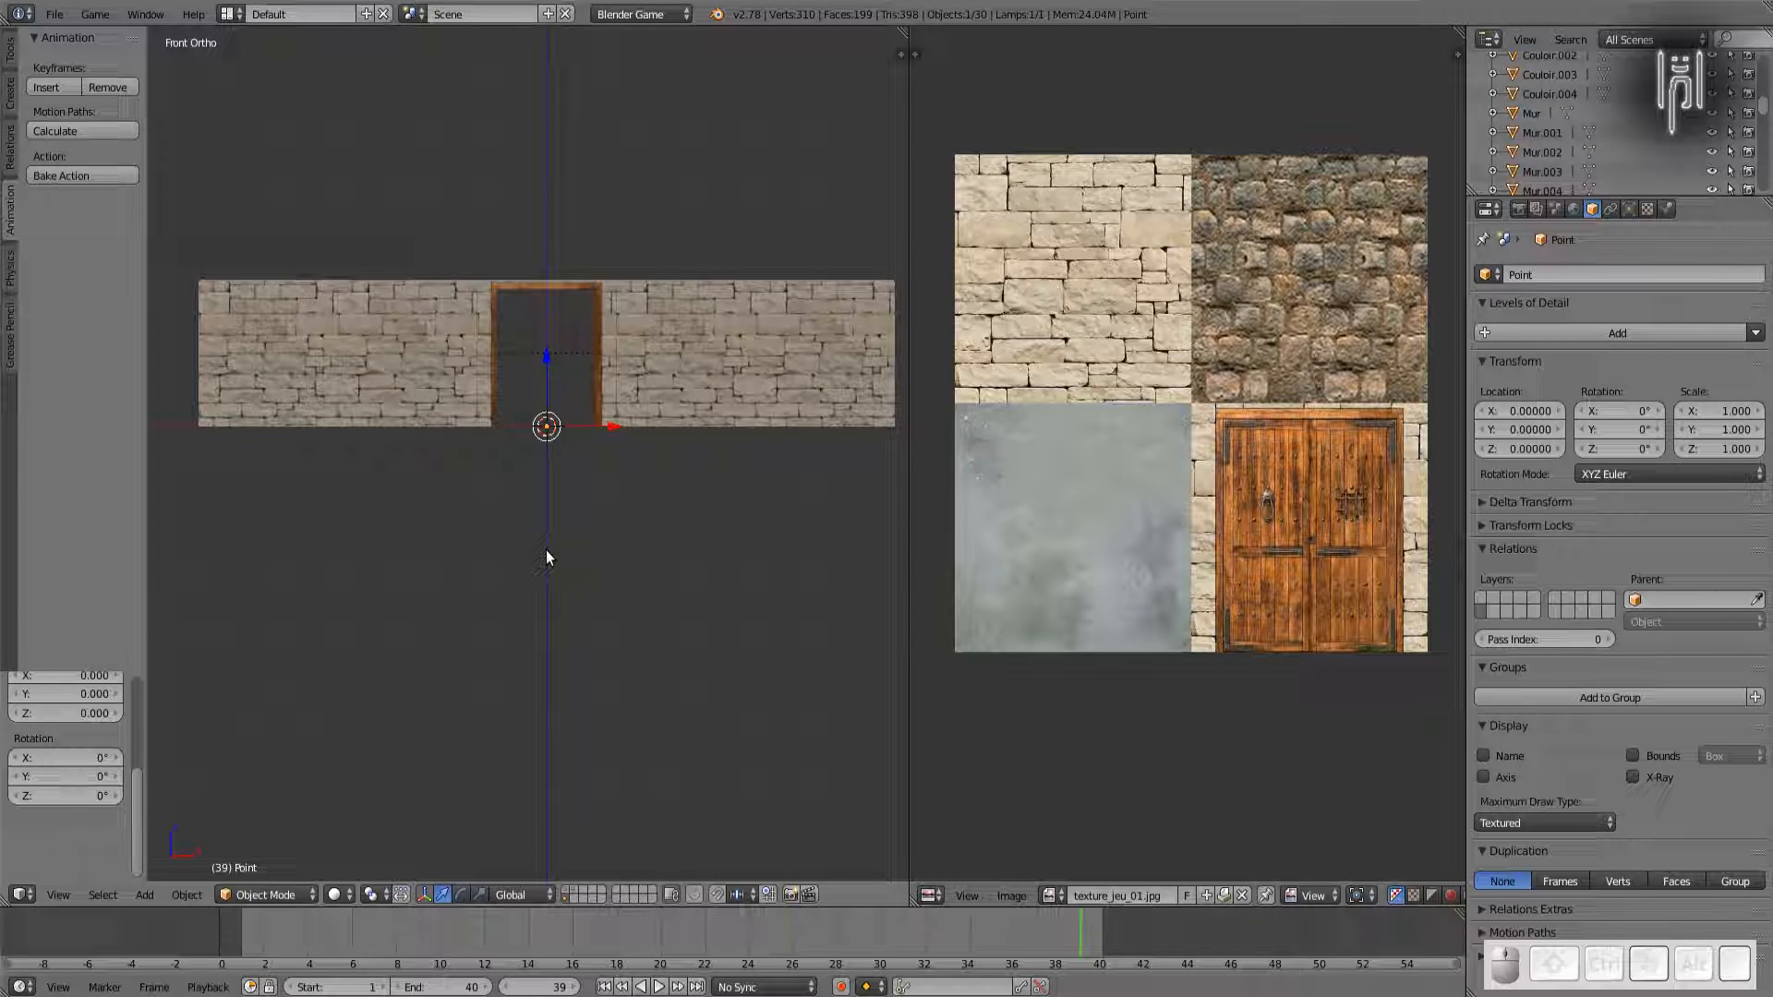
Step: Raise the Point lamp 1.8 units along the global Z axis, snapping to increments, and check its position from the front
{"action": "key", "text": "g"}
{"action": "key", "text": "z"}
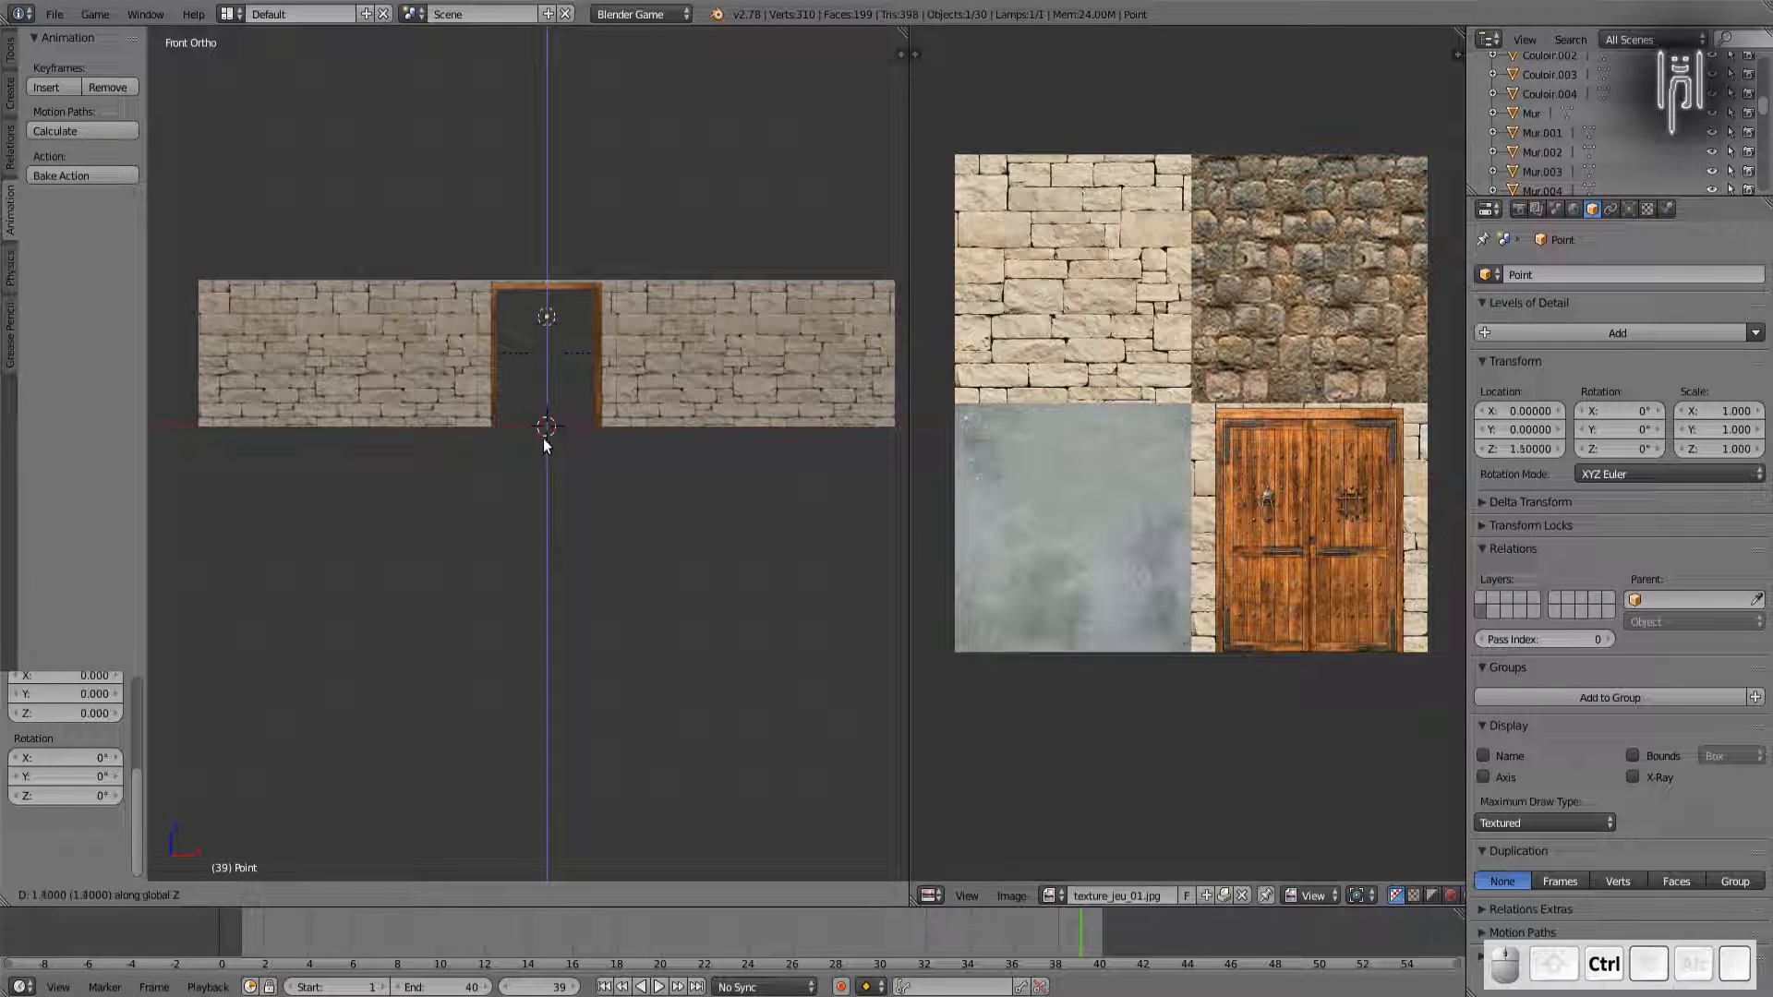
{"action": "left_click", "coordinate": [544, 427], "text": "ctrl"}
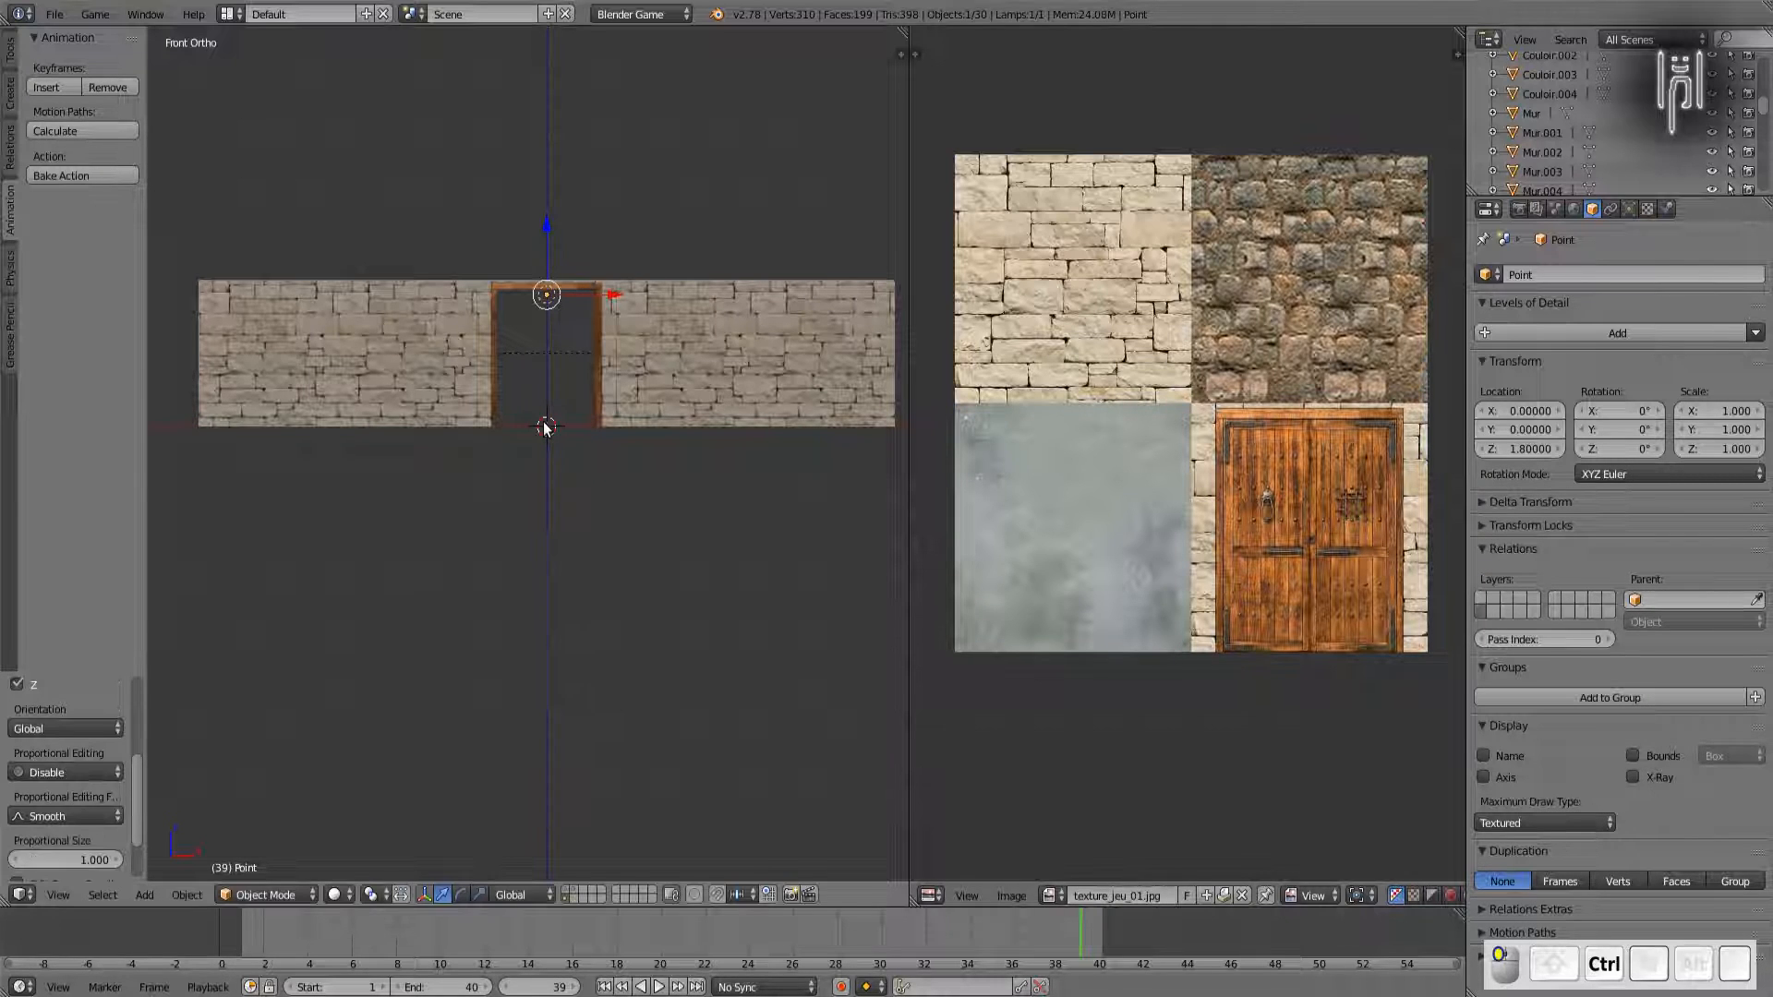
{"action": "mouse_move", "coordinate": [542, 461]}
{"action": "middle_mouse_down"}
{"action": "mouse_move", "coordinate": [464, 540]}
{"action": "mouse_move", "coordinate": [519, 528]}
{"action": "mouse_move", "coordinate": [573, 453]}
{"action": "mouse_move", "coordinate": [539, 484]}
{"action": "middle_mouse_up"}
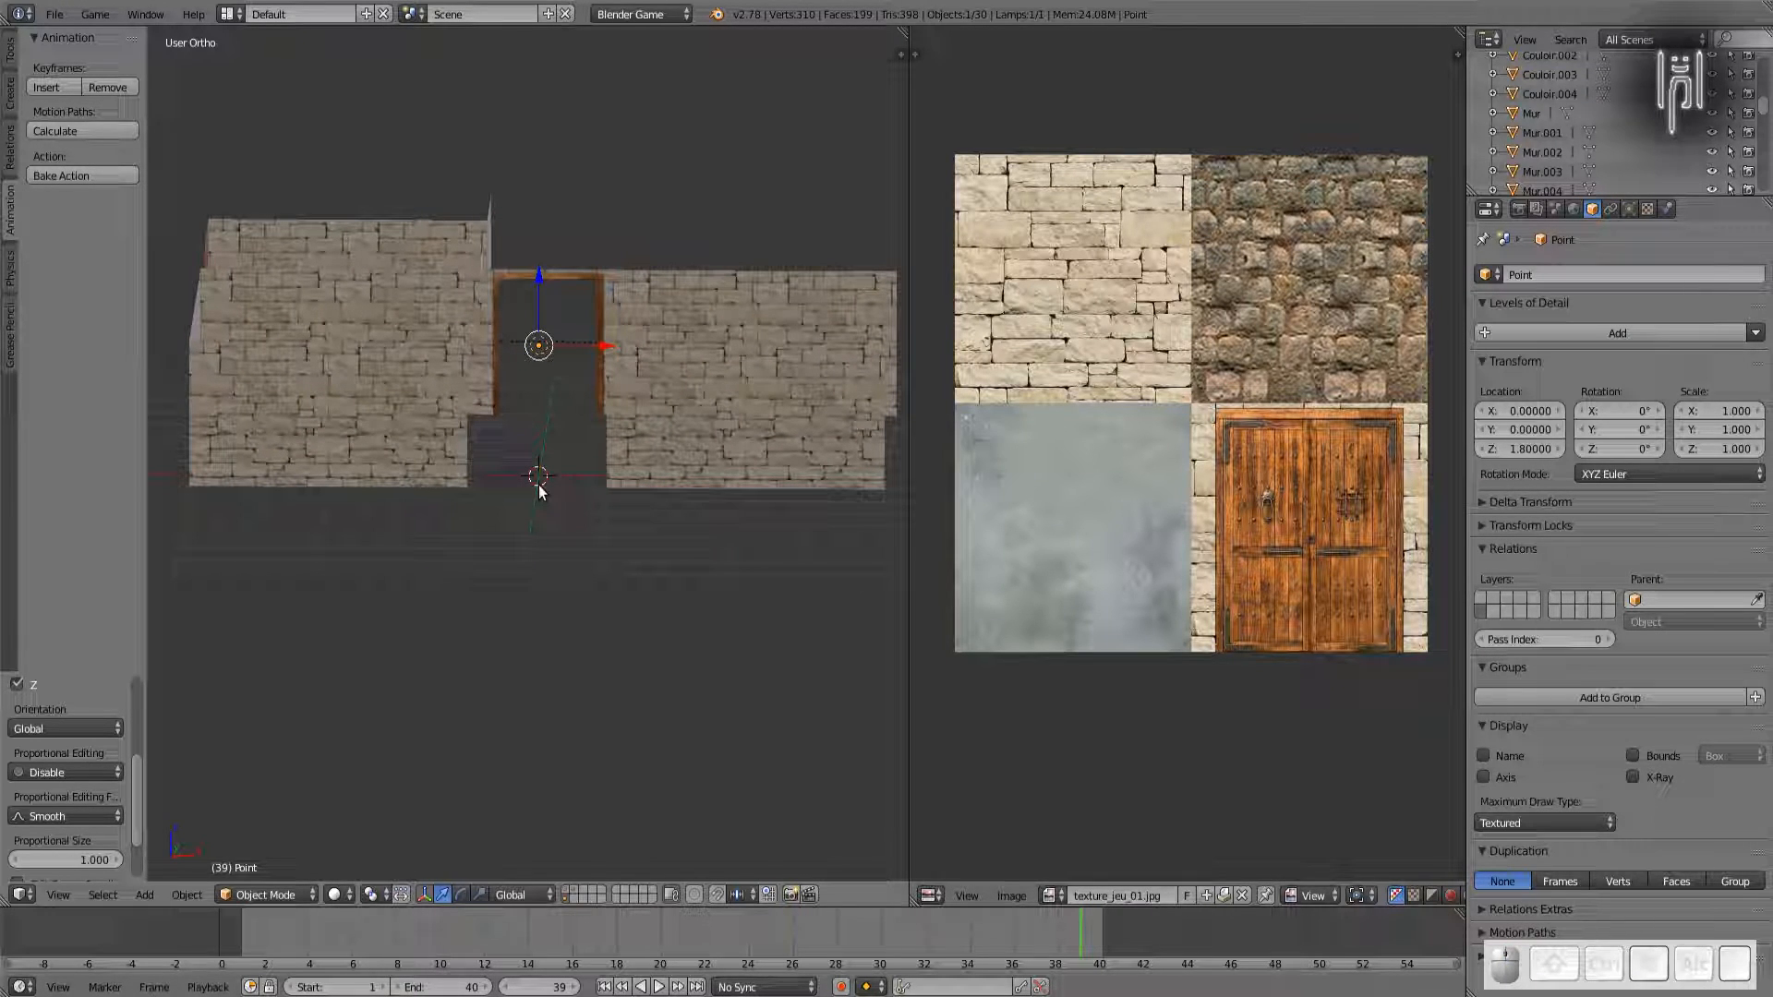
{"action": "key", "text": "KP_1"}
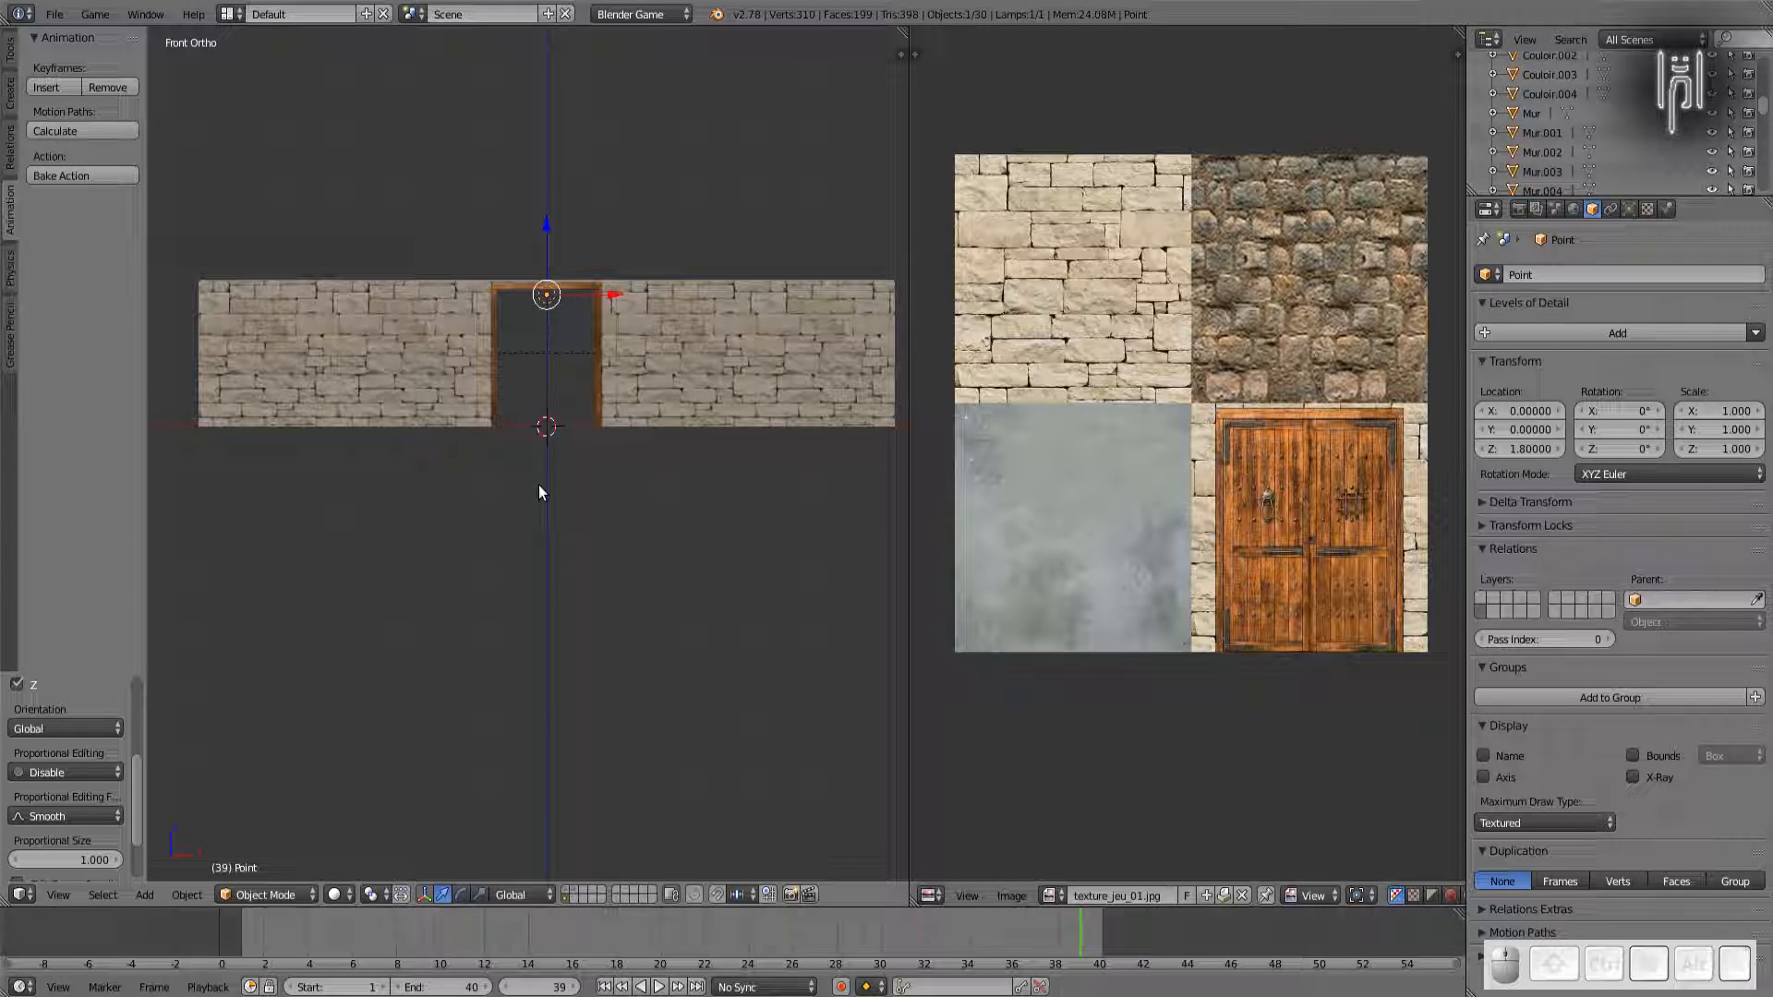
Step: In wireframe front view, lower the Point lamp 0.1 units along the global Z axis, snapping to increments, to Z 1.7
{"action": "key", "text": "z"}
{"action": "scroll", "coordinate": [500, 281], "scroll_direction": "up", "scroll_amount": 3}
{"action": "middle_click_drag", "start_coordinate": [502, 281], "coordinate": [507, 605], "text": "shift"}
{"action": "scroll", "coordinate": [502, 514], "scroll_direction": "up", "scroll_amount": 3}
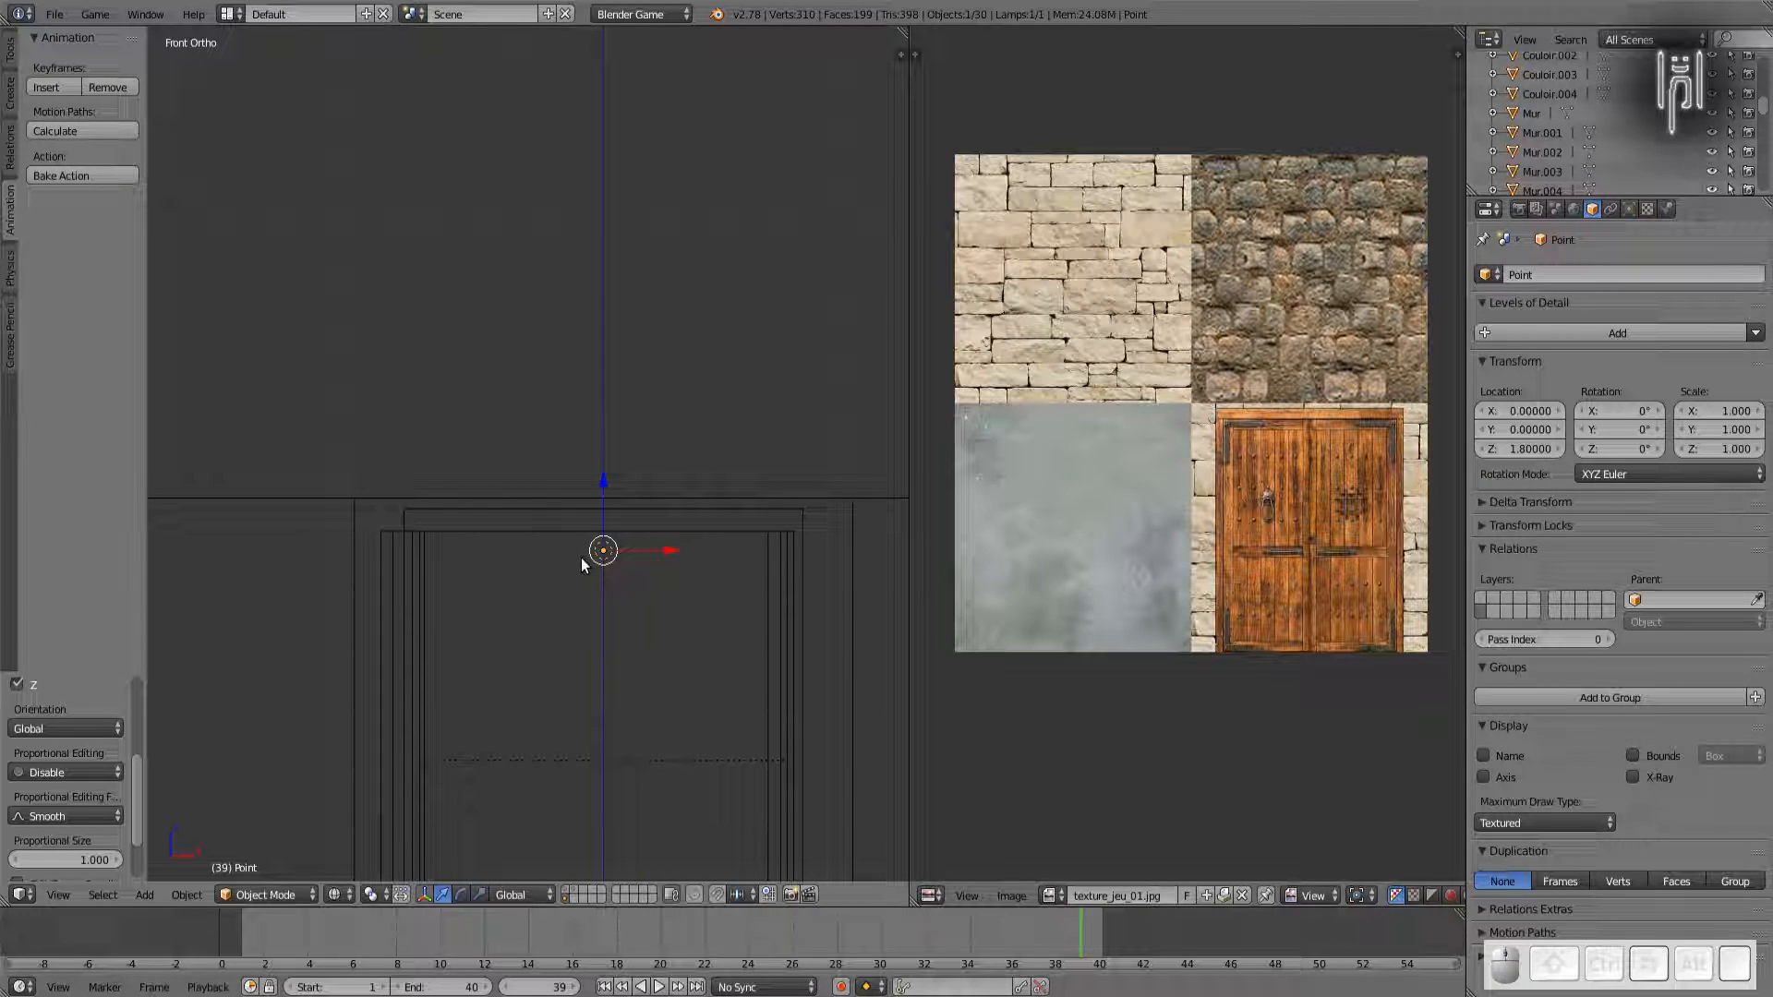
{"action": "key", "text": "g"}
{"action": "key", "text": "z"}
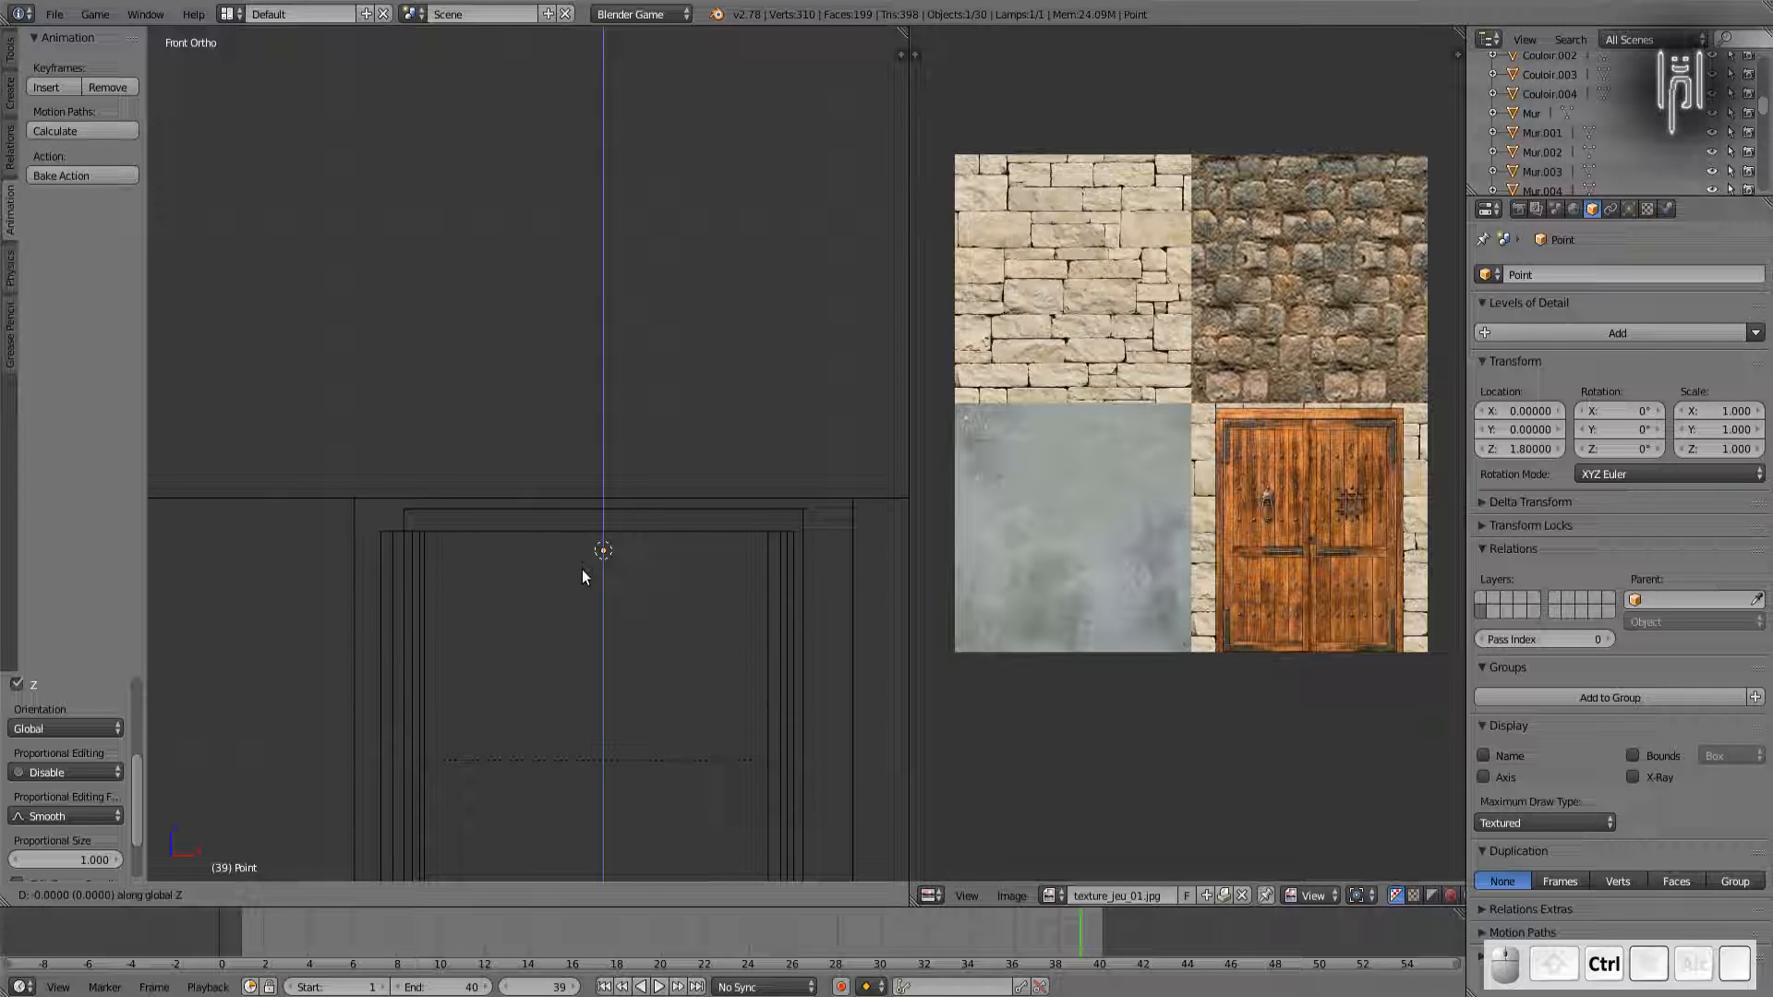
{"action": "left_click", "coordinate": [583, 582]}
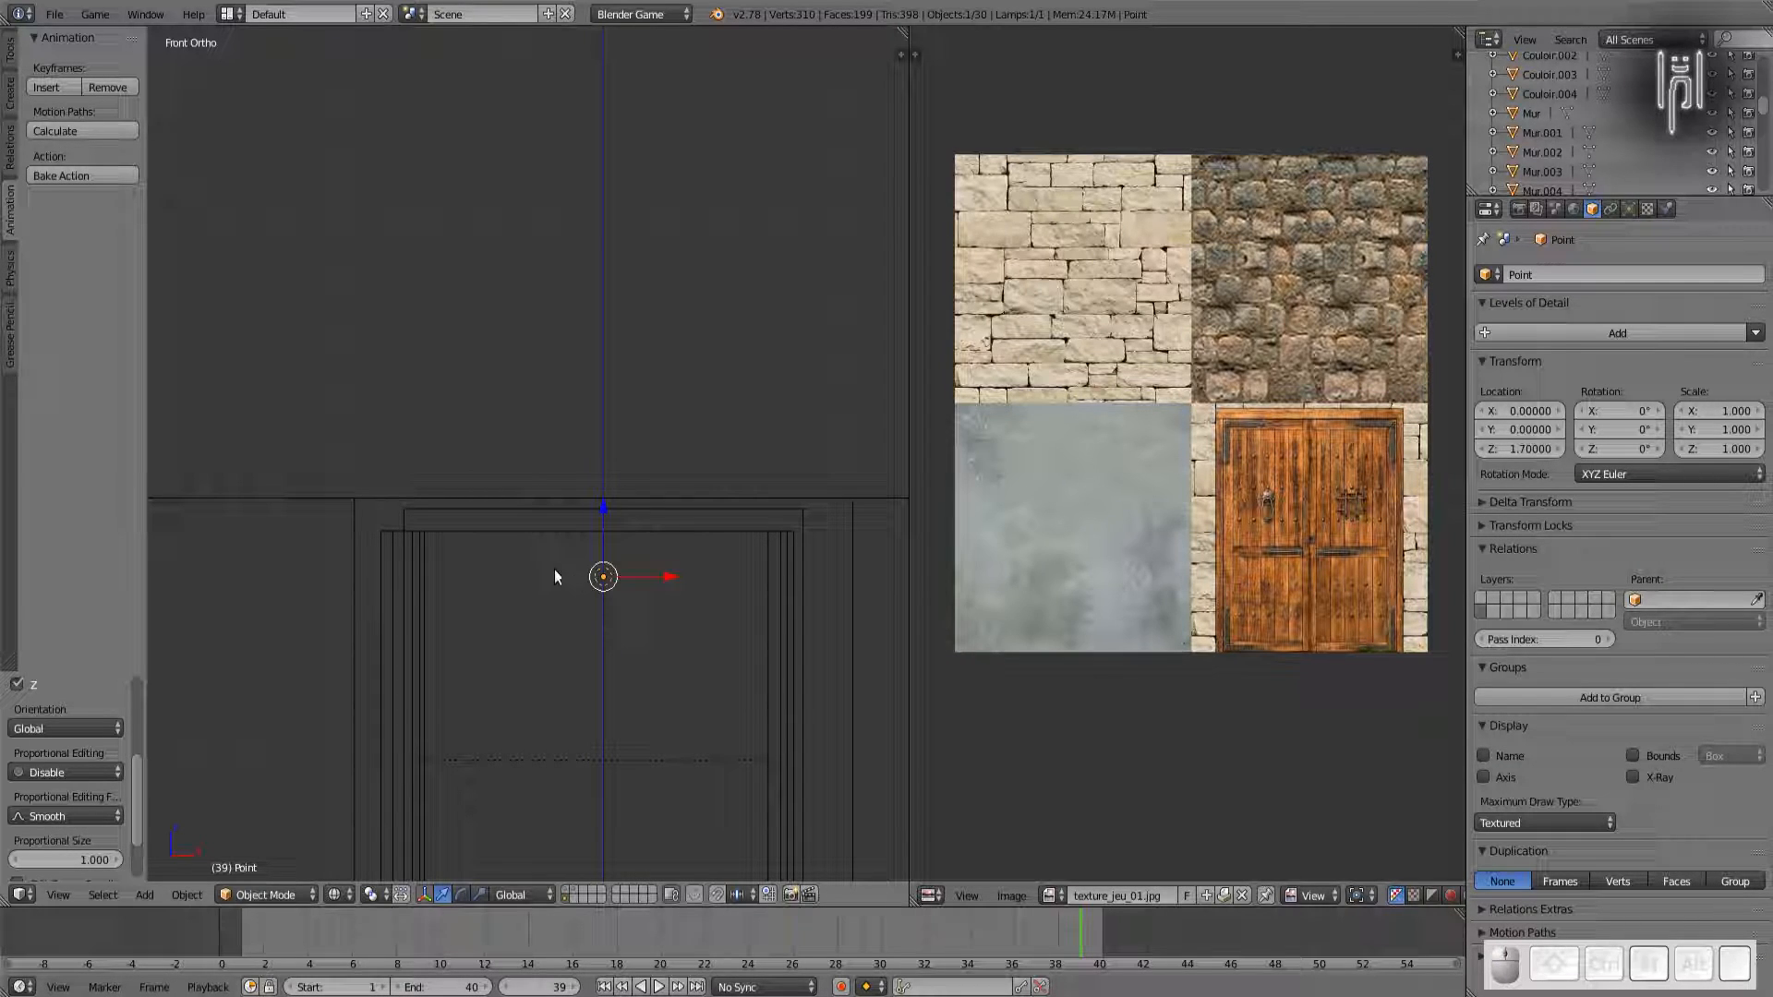
Step: Set the Point lamp's energy to 3 and its distance to 1 in the lamp settings
{"action": "left_click", "coordinate": [1627, 210]}
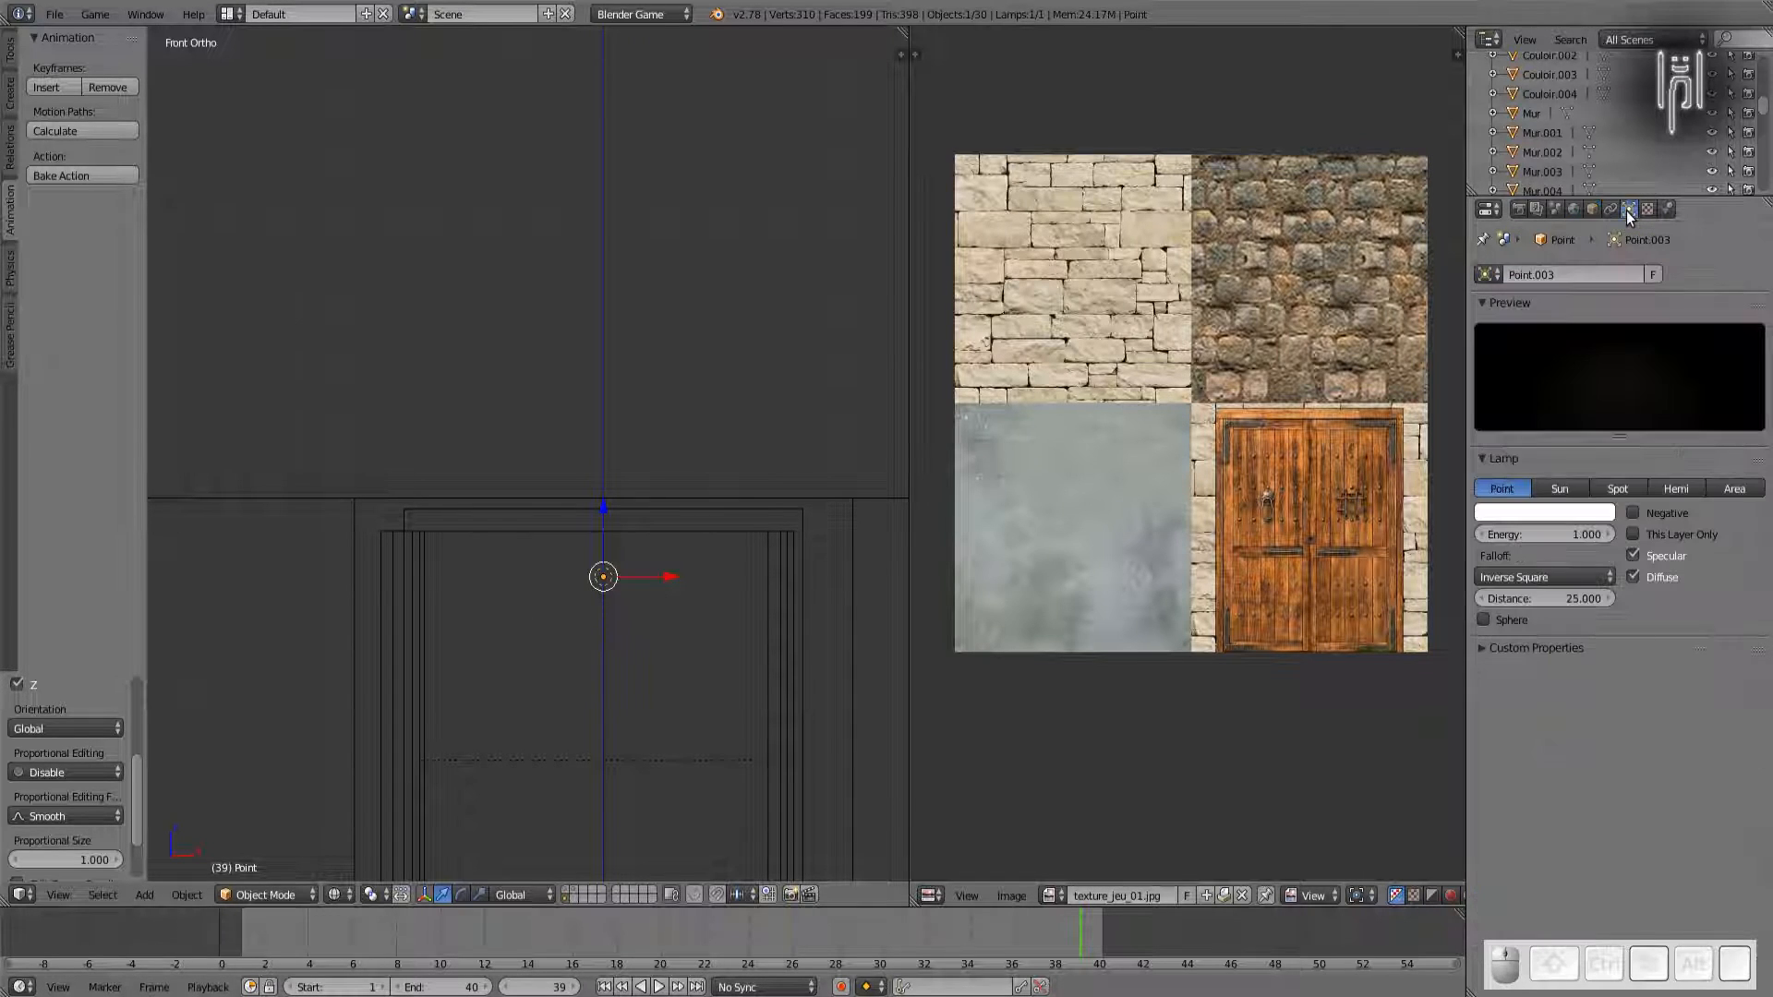
{"action": "left_click", "coordinate": [1561, 534]}
{"action": "type", "text": "3"}
{"action": "key", "text": "Return"}
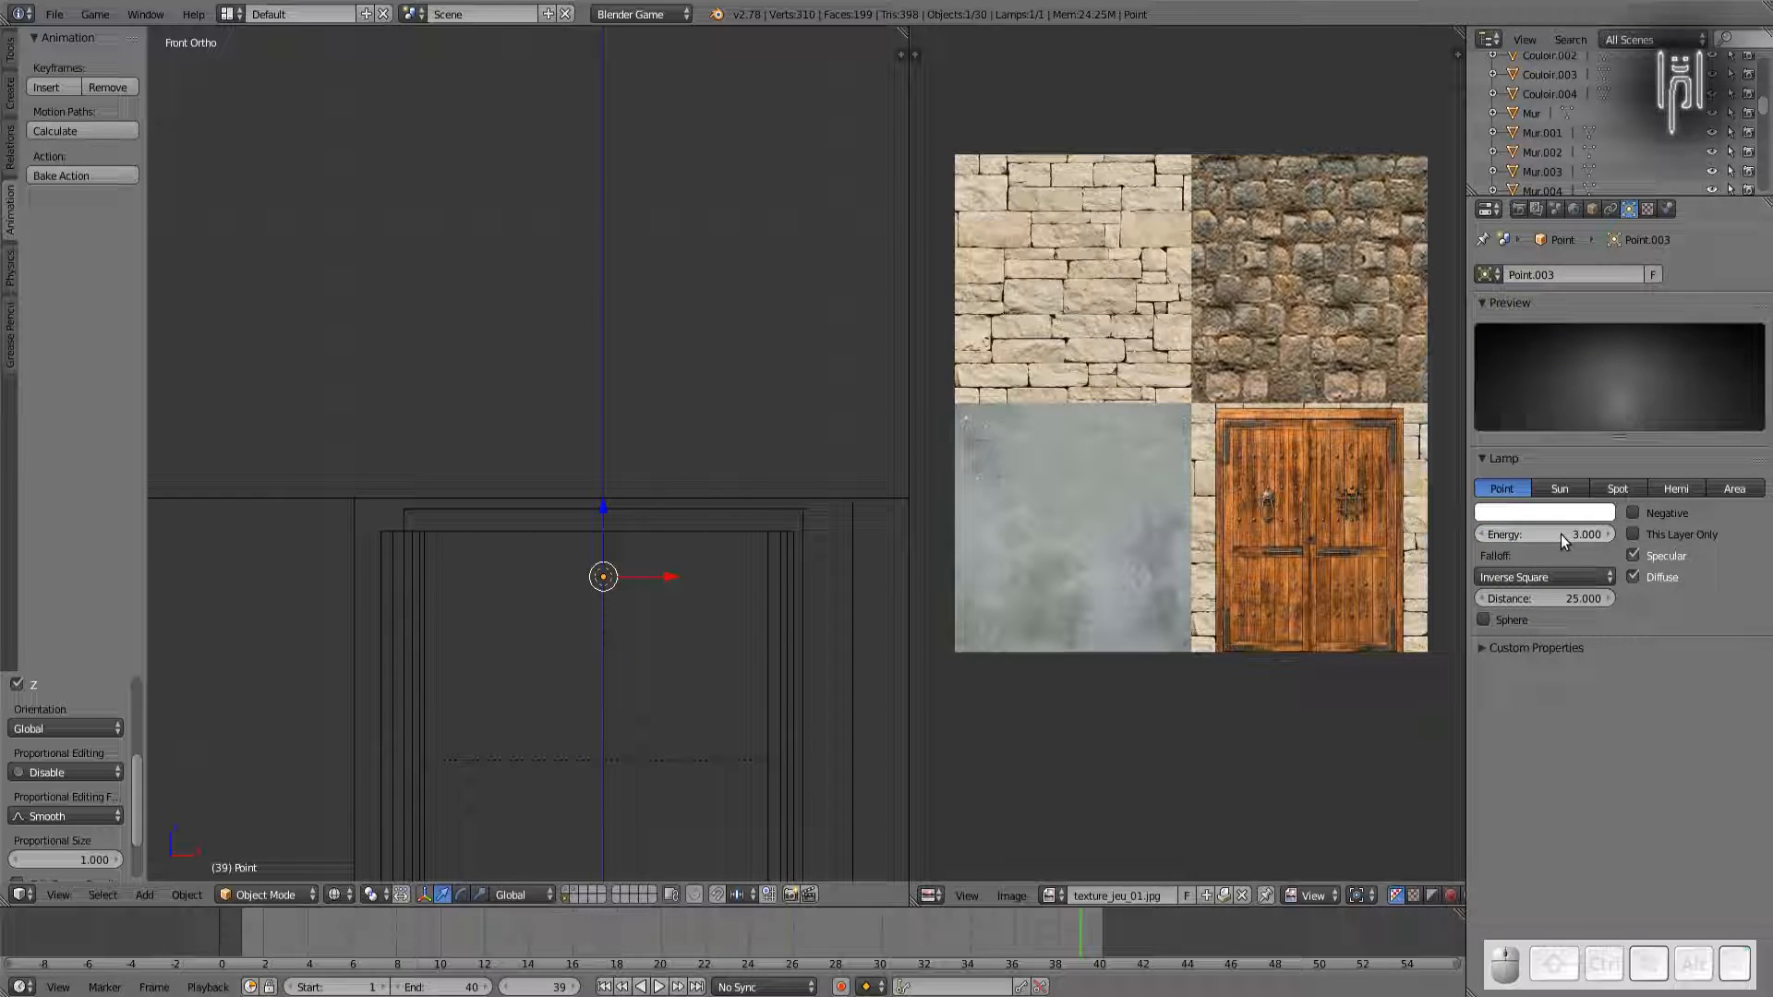
{"action": "left_click", "coordinate": [1575, 601]}
{"action": "type", "text": "1"}
{"action": "key", "text": "Return"}
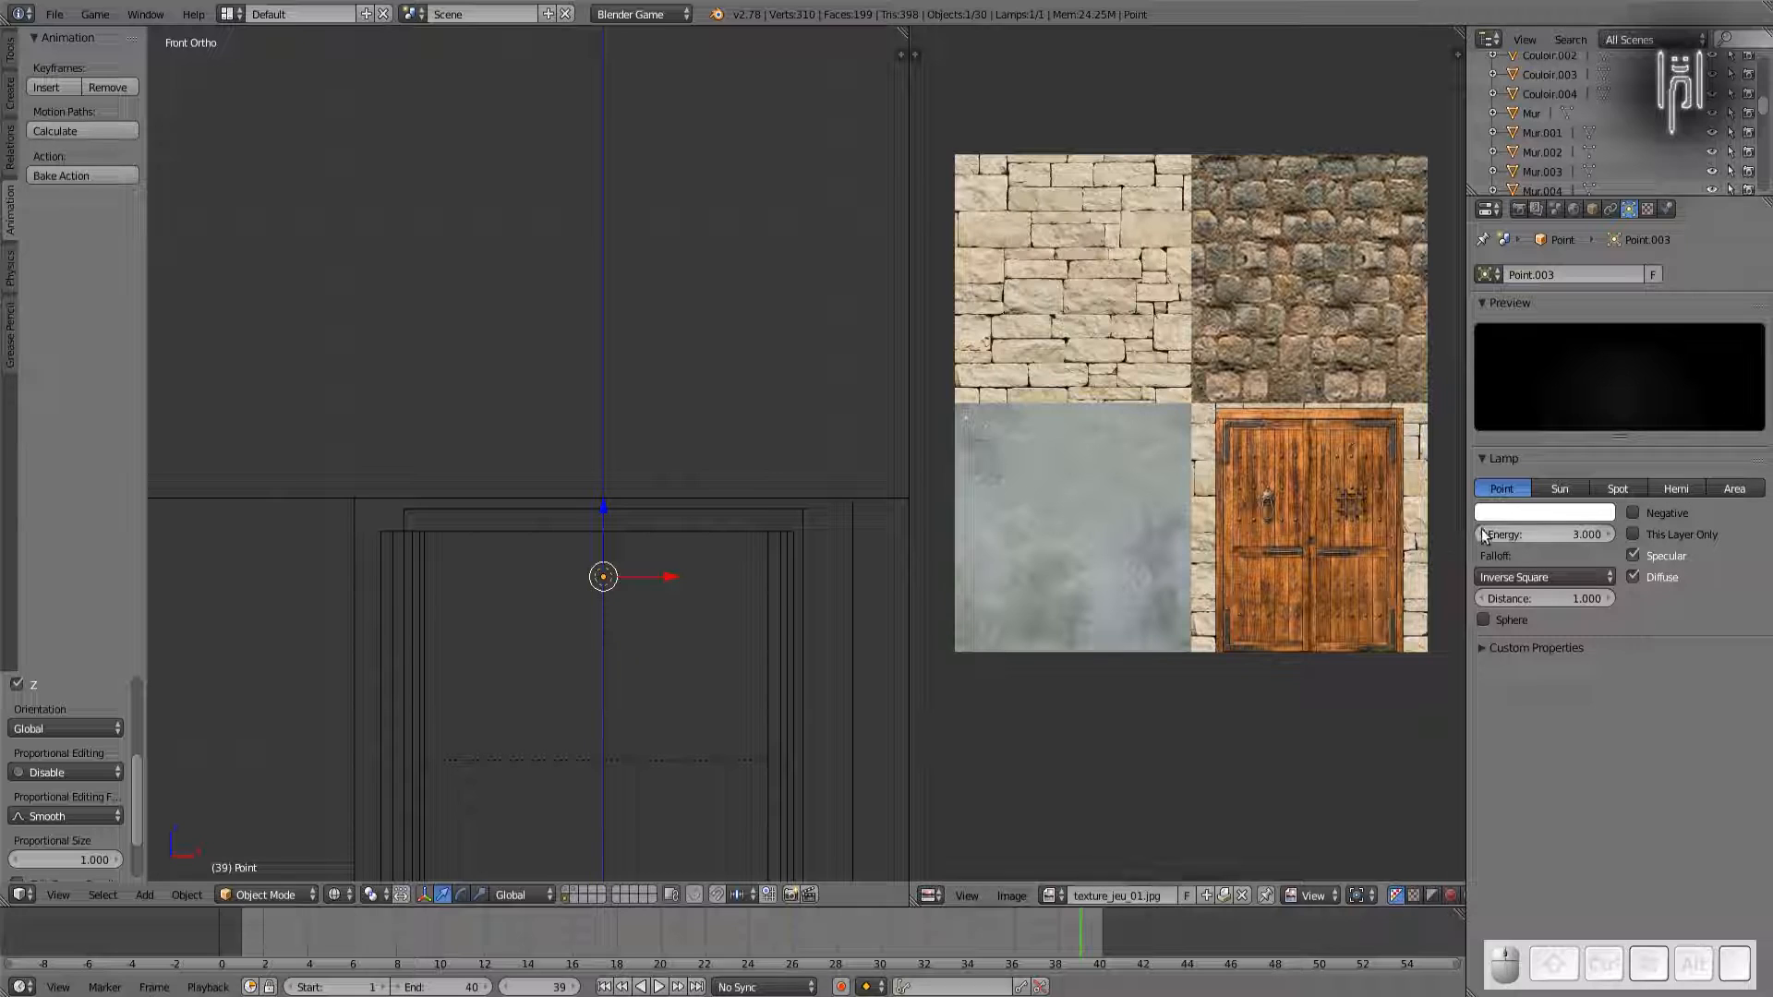
Step: Tint the Point lamp's colour from white to a very pale yellow-green
{"action": "left_click", "coordinate": [1542, 509]}
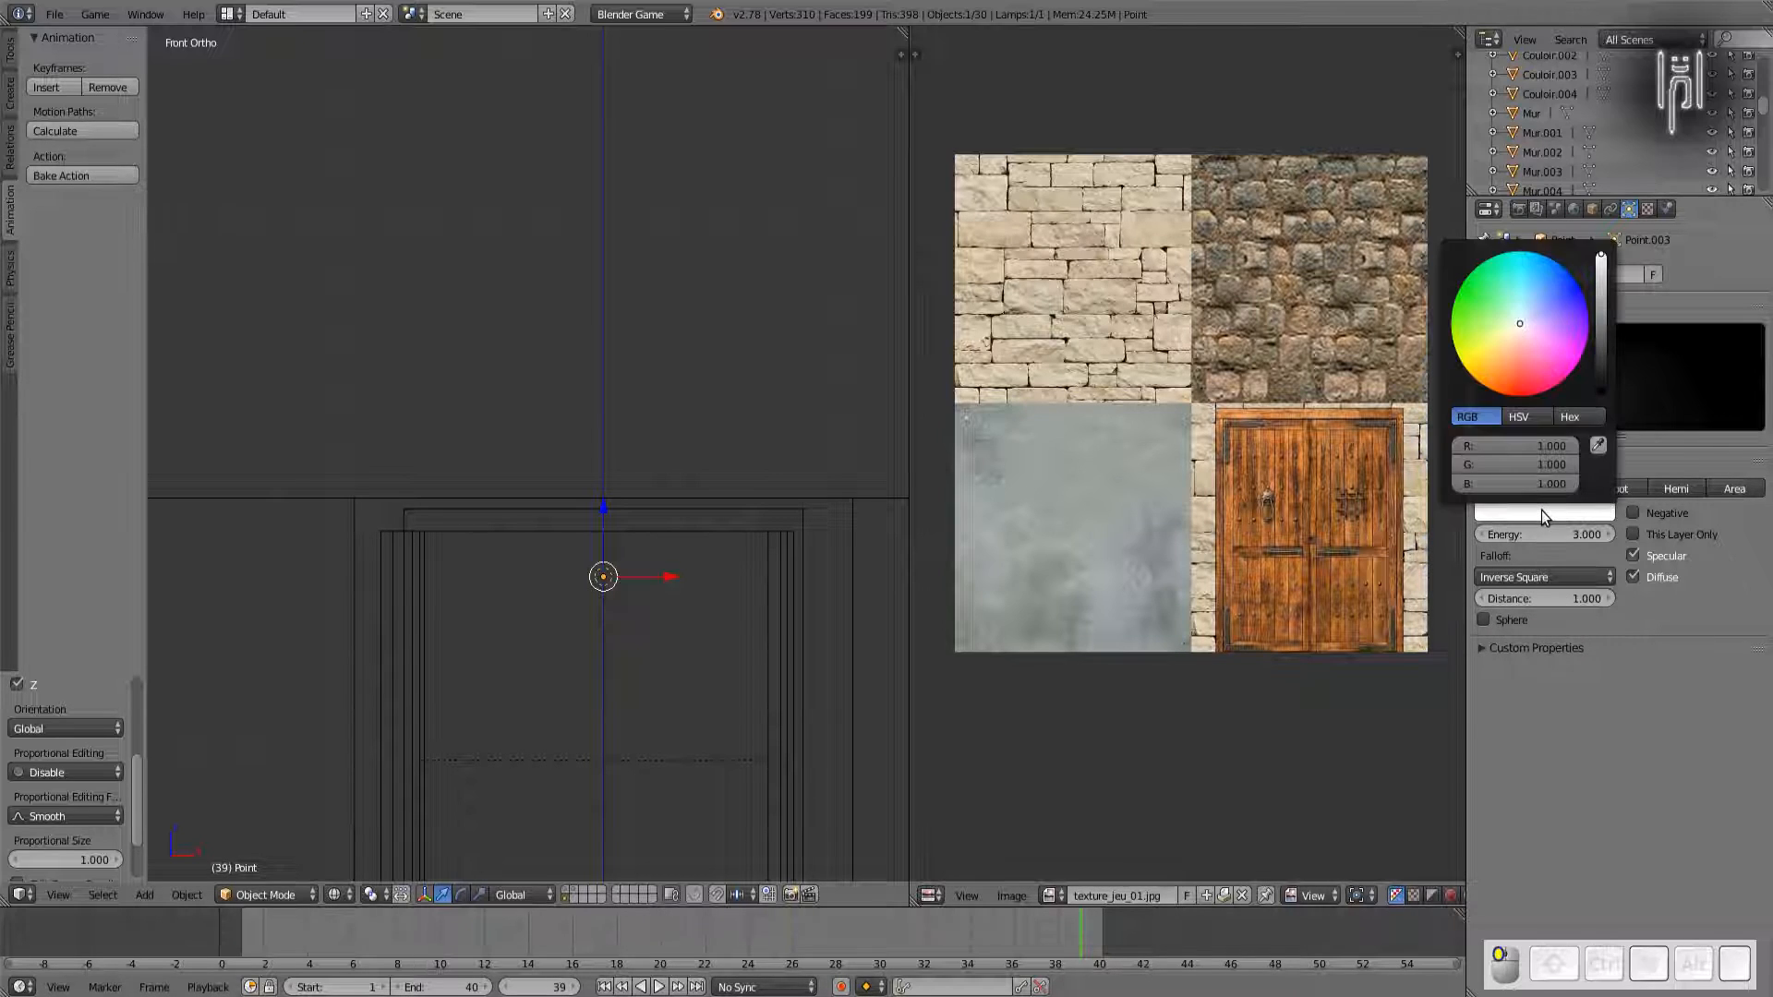
{"action": "left_click_drag", "start_coordinate": [1517, 324], "coordinate": [1512, 325]}
{"action": "left_click_drag", "start_coordinate": [1512, 325], "coordinate": [1509, 328]}
{"action": "scroll", "coordinate": [523, 632], "scroll_direction": "down", "scroll_amount": 1}
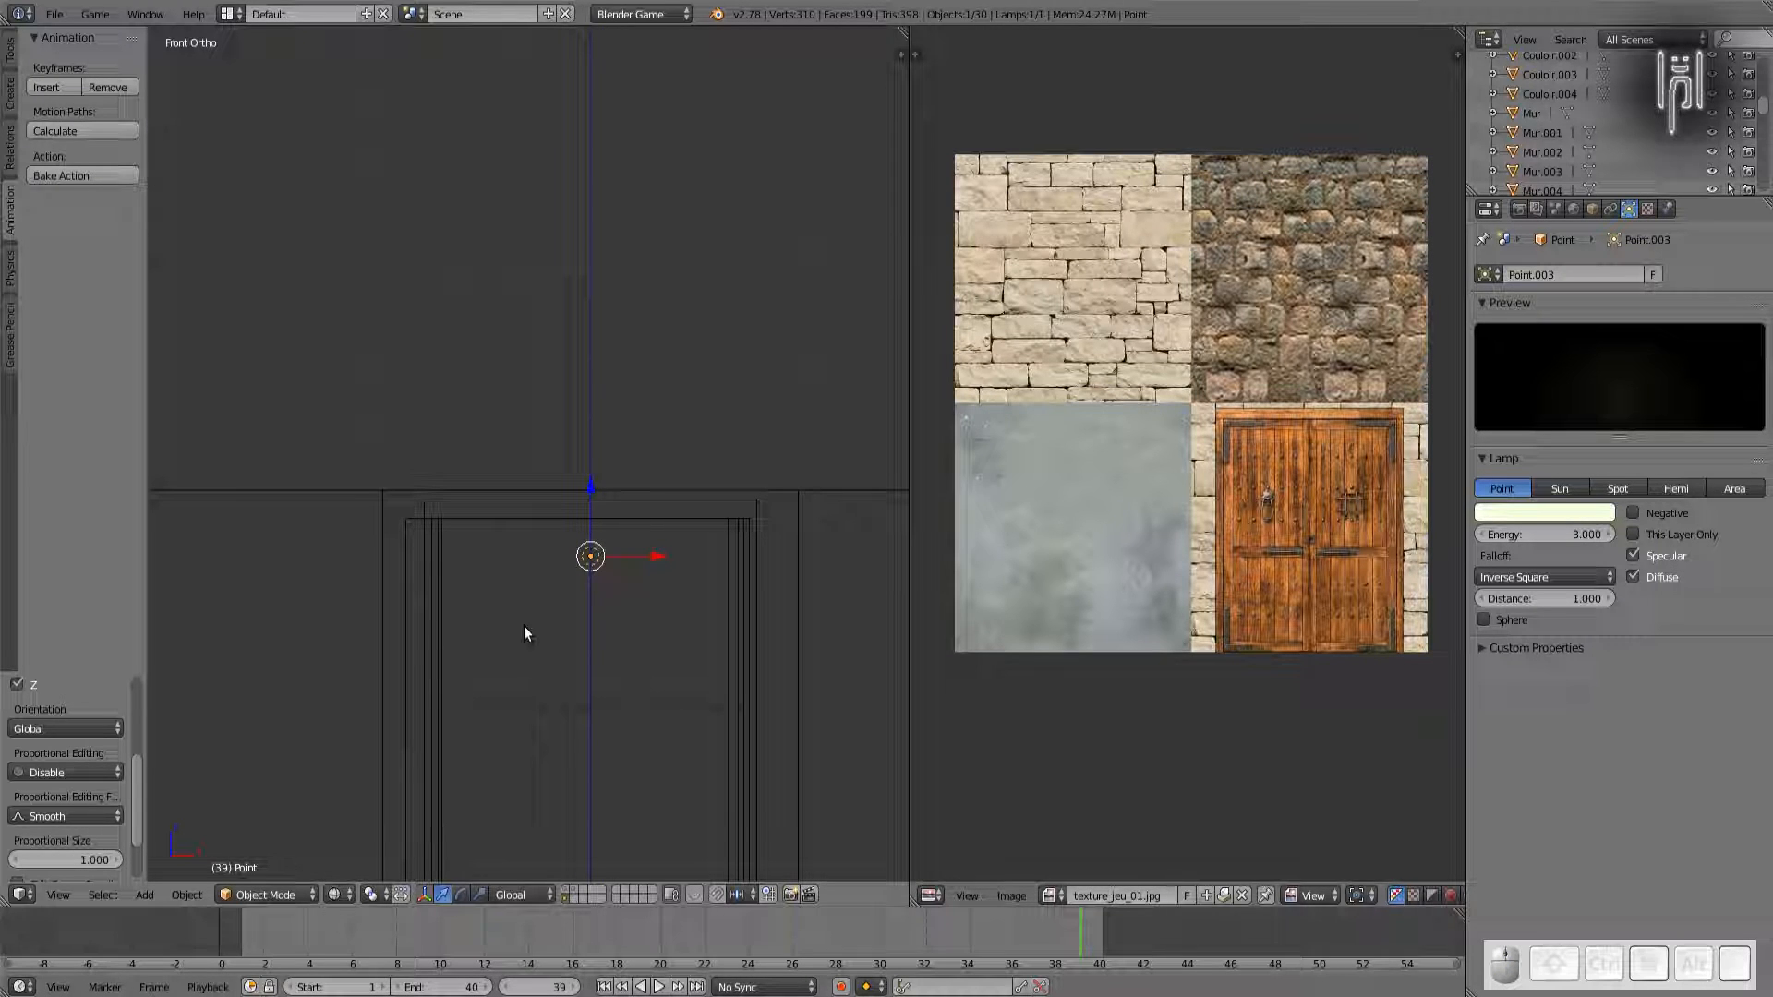
Step: Return to solid display, view the whole room from above and show the second layer together with the first
{"action": "key", "text": "z"}
{"action": "middle_click_drag", "start_coordinate": [524, 631], "coordinate": [545, 665]}
{"action": "scroll", "coordinate": [487, 674], "scroll_direction": "down", "scroll_amount": 7}
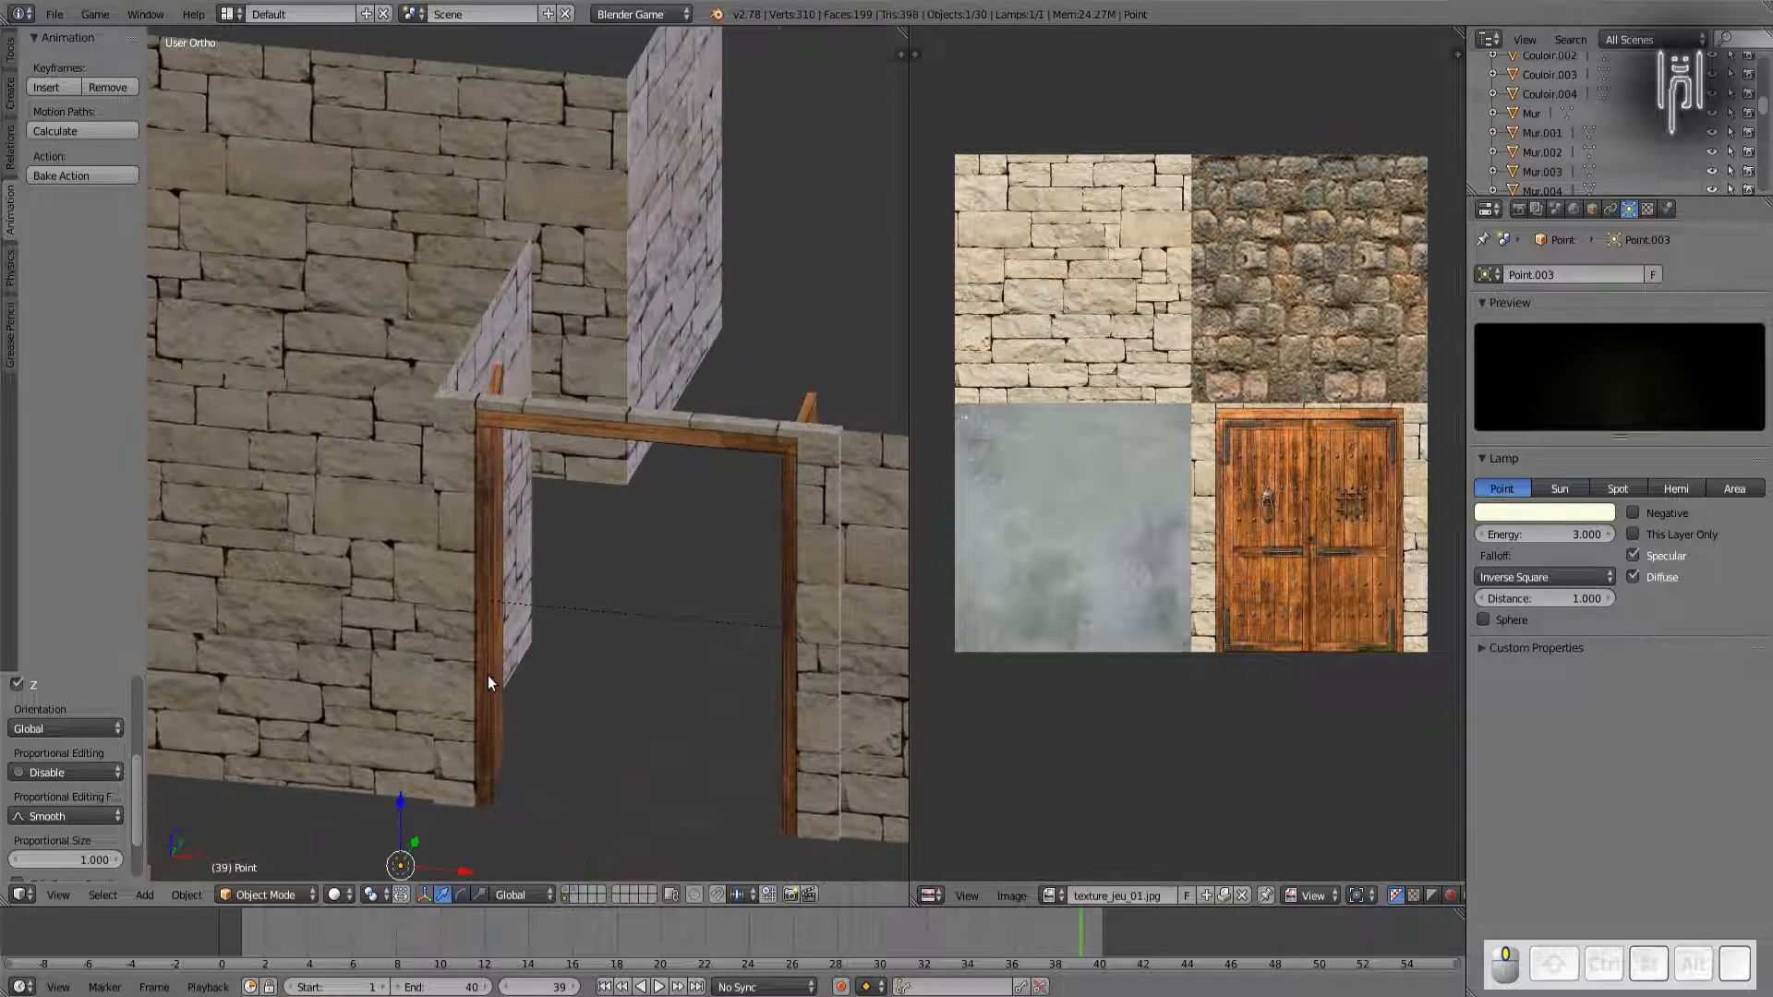
{"action": "middle_click_drag", "start_coordinate": [494, 672], "coordinate": [473, 786]}
{"action": "left_click", "coordinate": [574, 889], "text": "shift"}
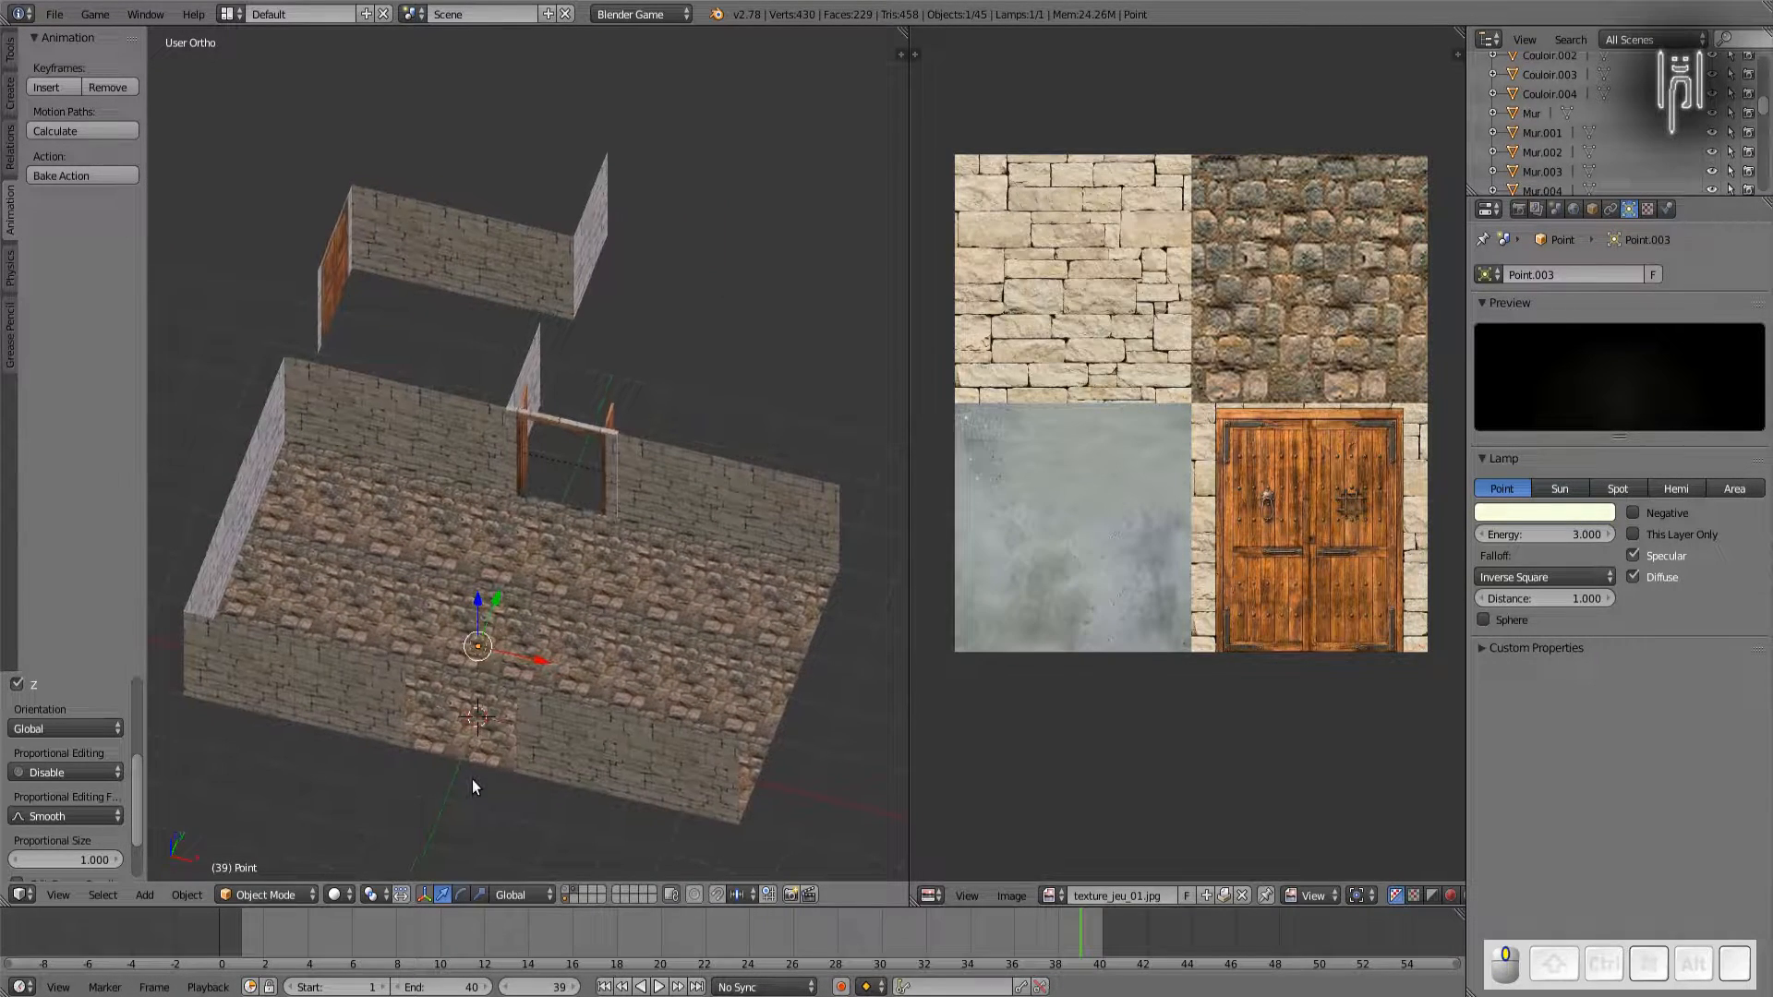
Step: Switch the viewport to Texture shading and move the Point lamp along Y and X into the room's back corner
{"action": "left_click", "coordinate": [334, 894]}
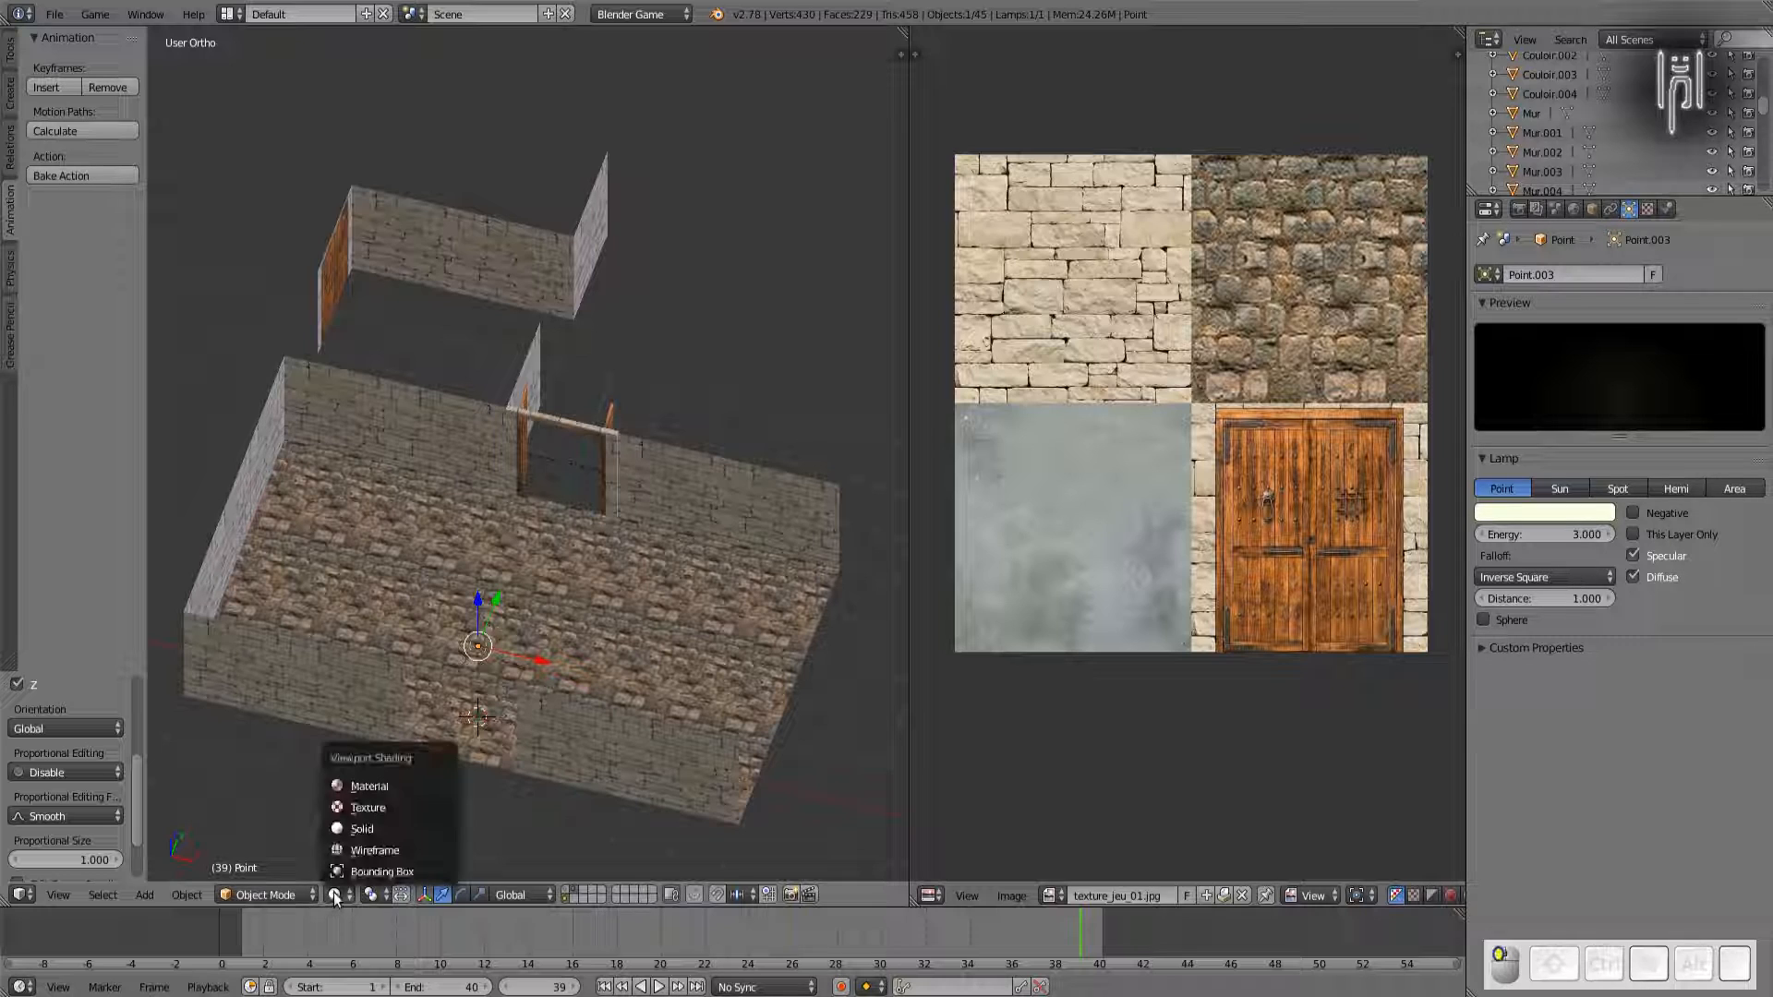
{"action": "left_click", "coordinate": [340, 807]}
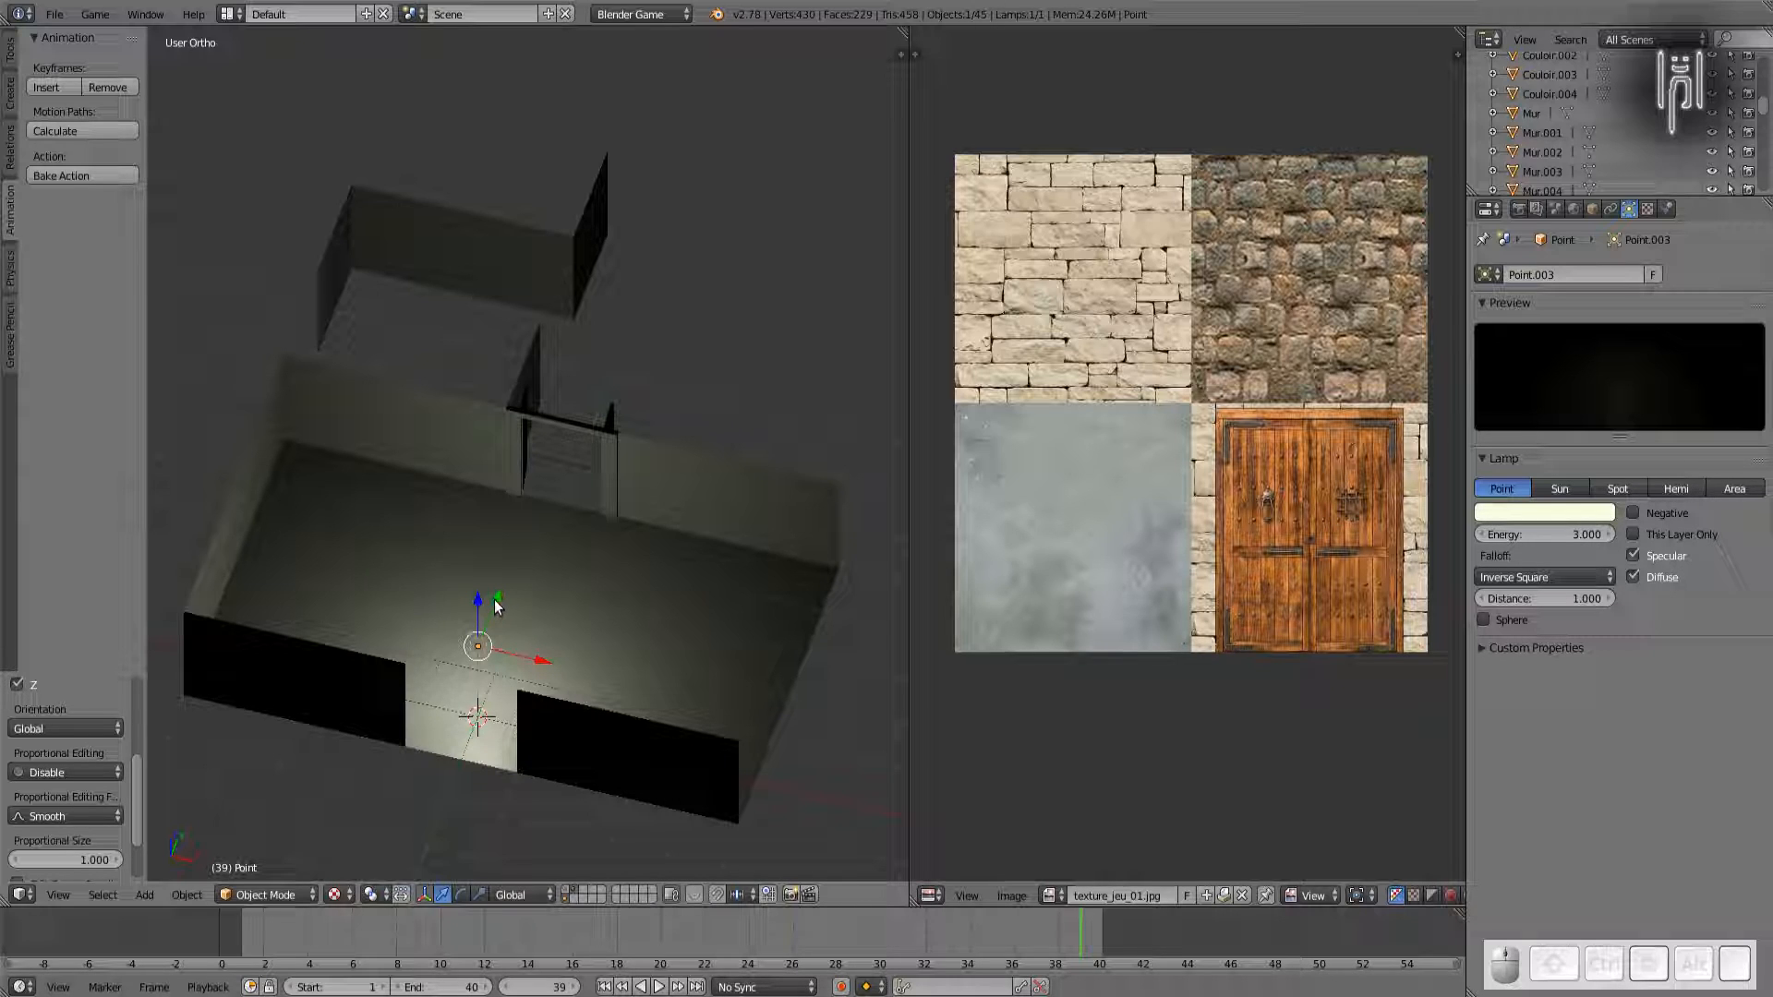
{"action": "left_click_drag", "start_coordinate": [496, 605], "coordinate": [507, 408]}
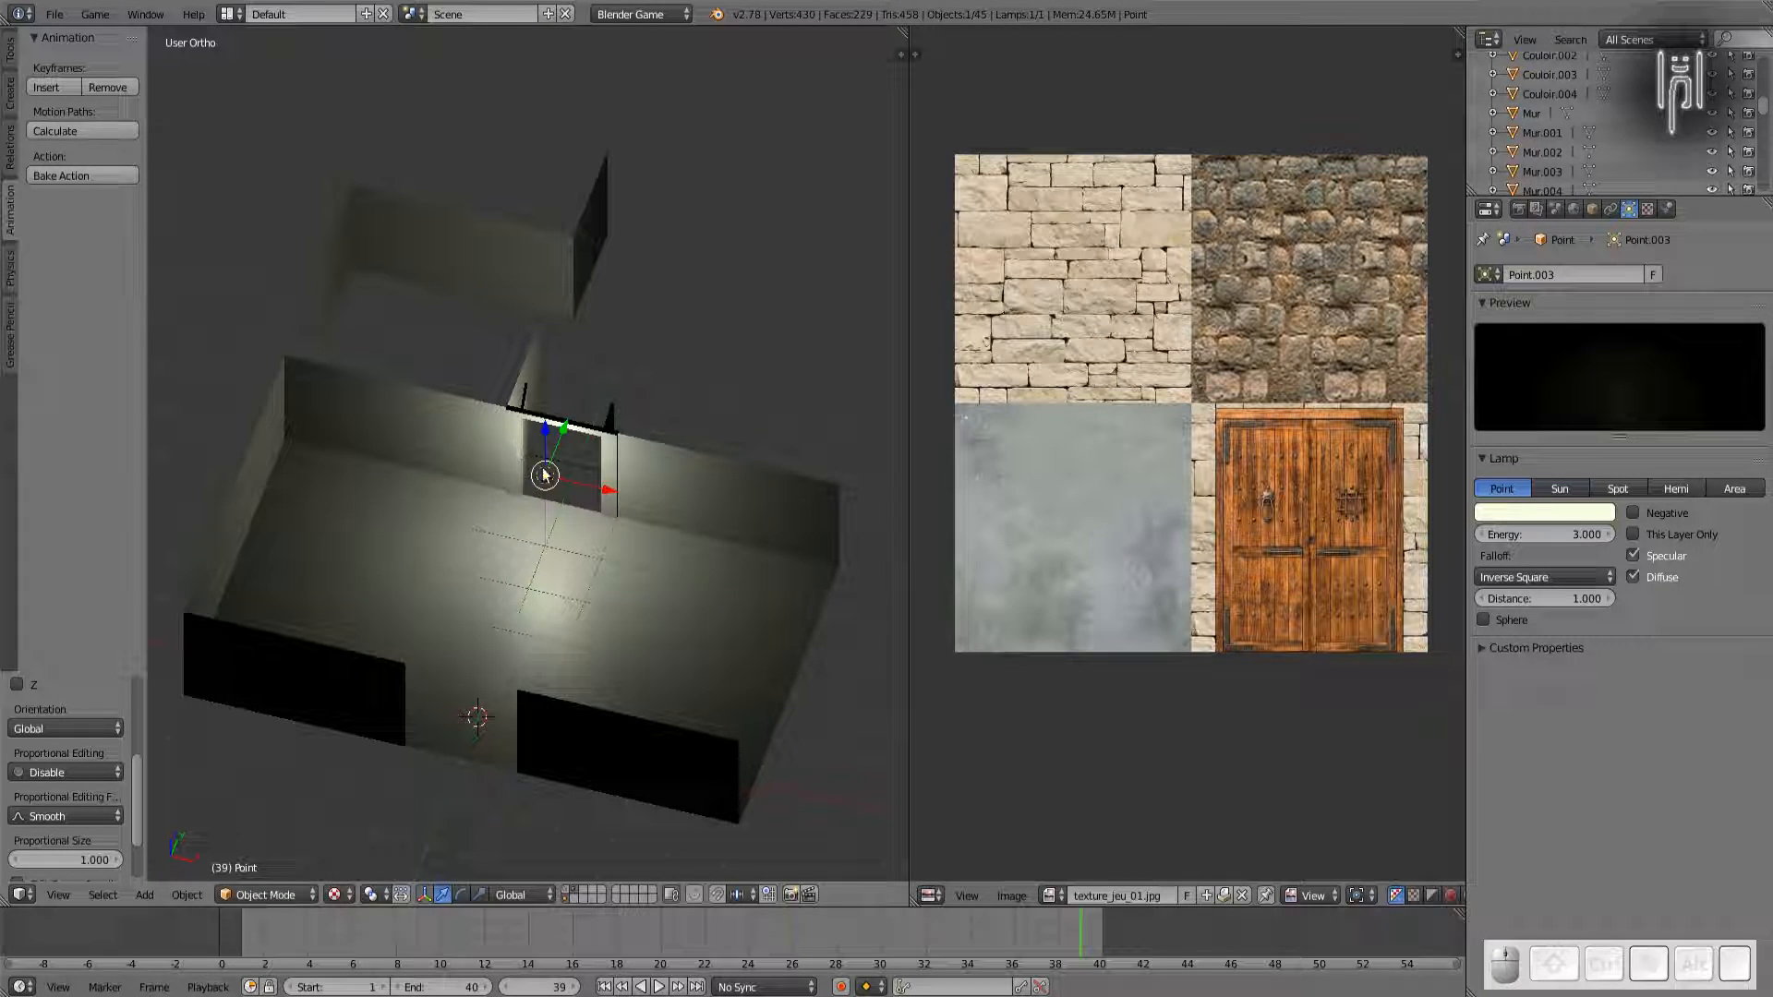
{"action": "left_click_drag", "start_coordinate": [609, 489], "coordinate": [367, 471], "text": "ctrl"}
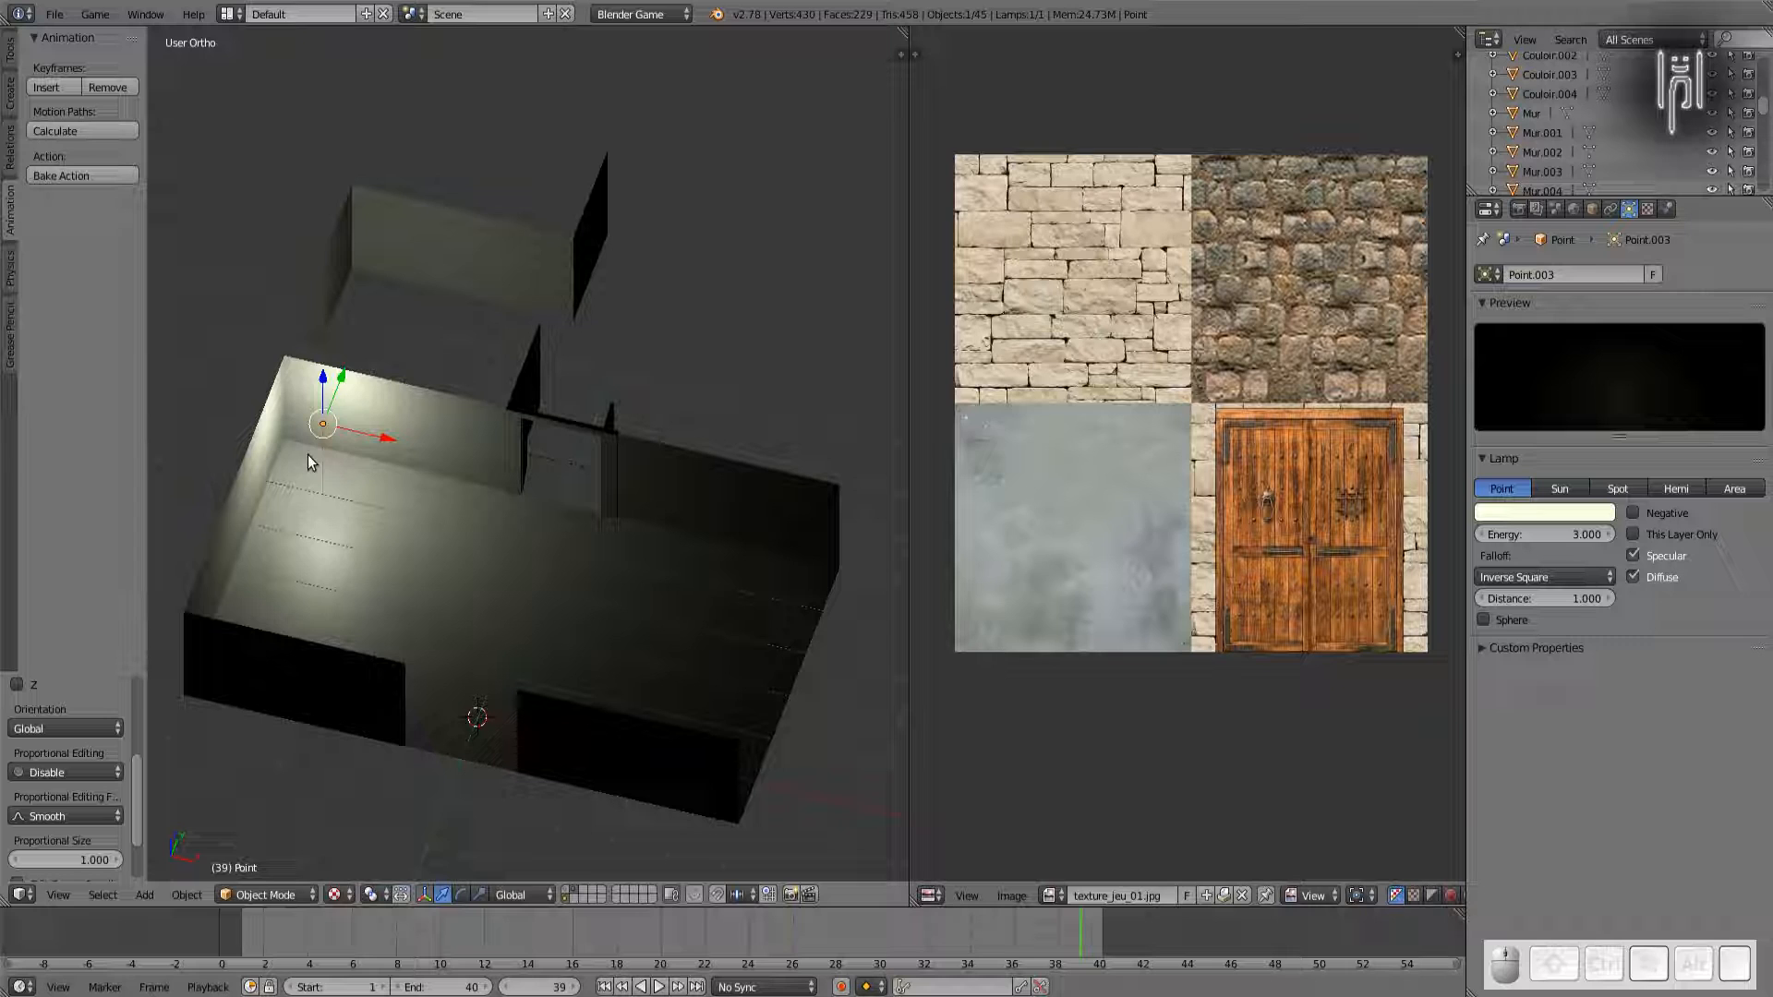
Step: Switch to the front wireframe view and snap the 3D cursor to the selected Point lamp
{"action": "key", "text": "KP_1"}
{"action": "key", "text": "z"}
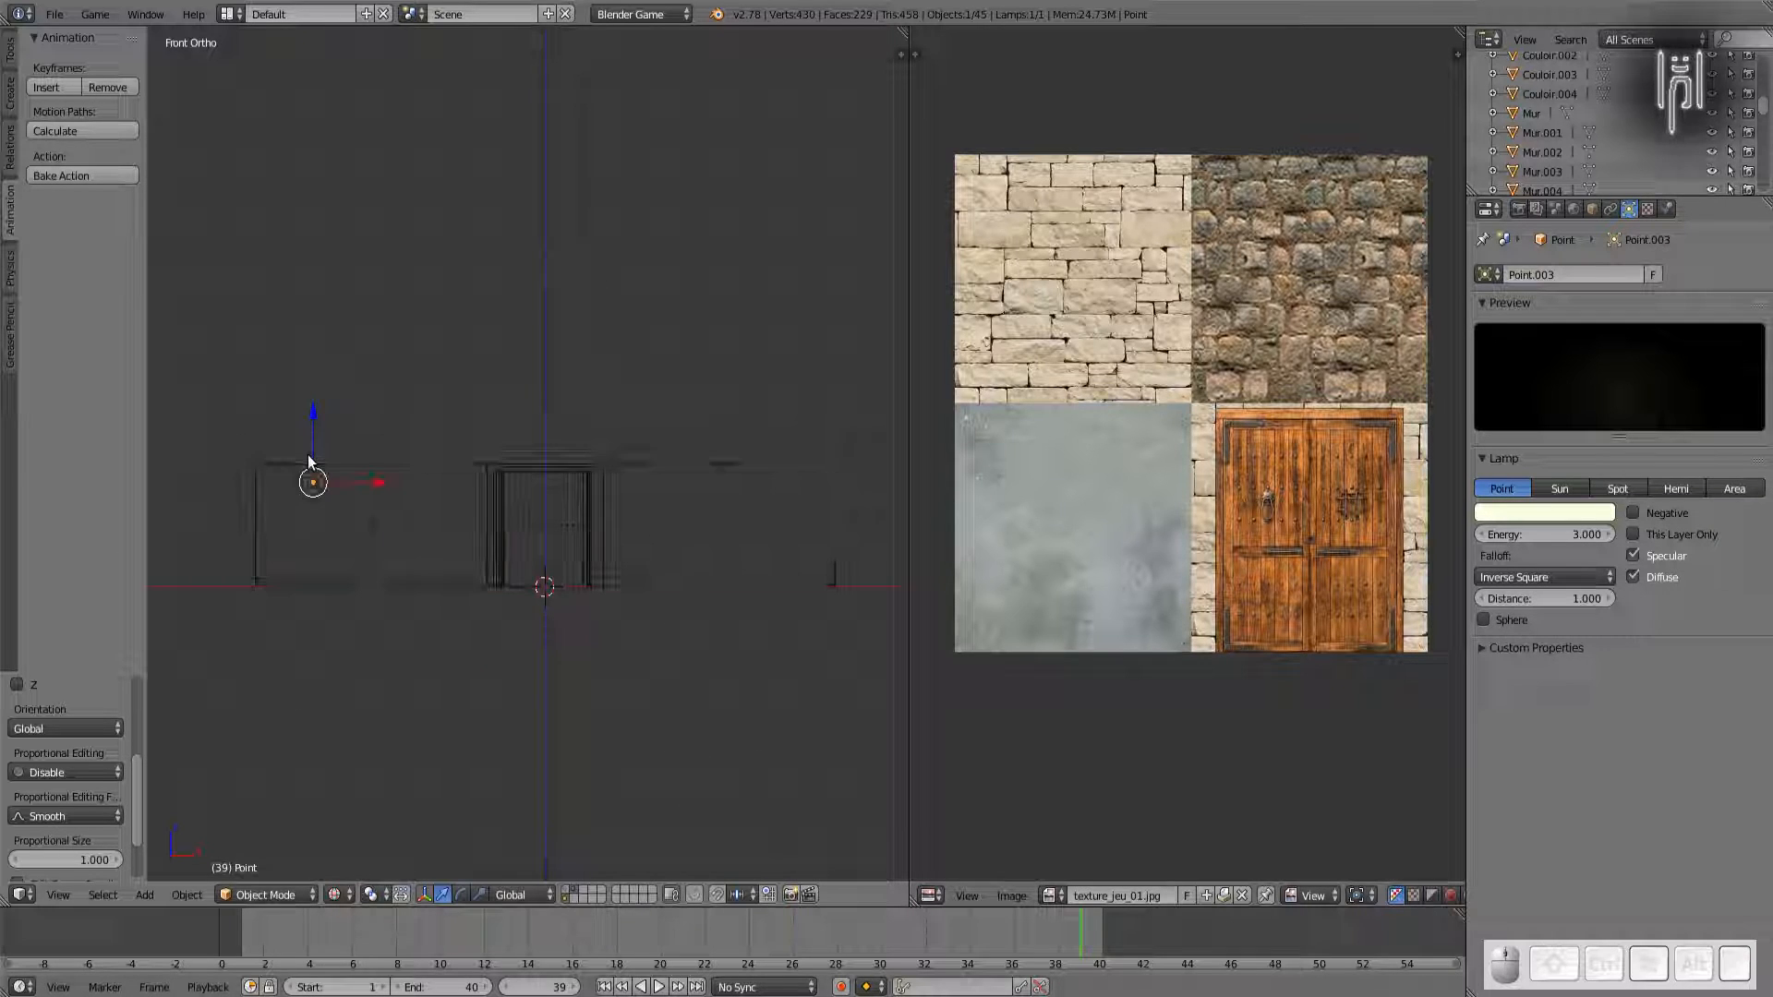
{"action": "middle_click_drag", "start_coordinate": [293, 510], "coordinate": [515, 573], "text": "shift"}
{"action": "scroll", "coordinate": [403, 530], "scroll_direction": "up", "scroll_amount": 3}
{"action": "scroll", "coordinate": [401, 576], "scroll_direction": "up", "scroll_amount": 2}
{"action": "middle_click_drag", "start_coordinate": [411, 606], "coordinate": [364, 480], "text": "shift"}
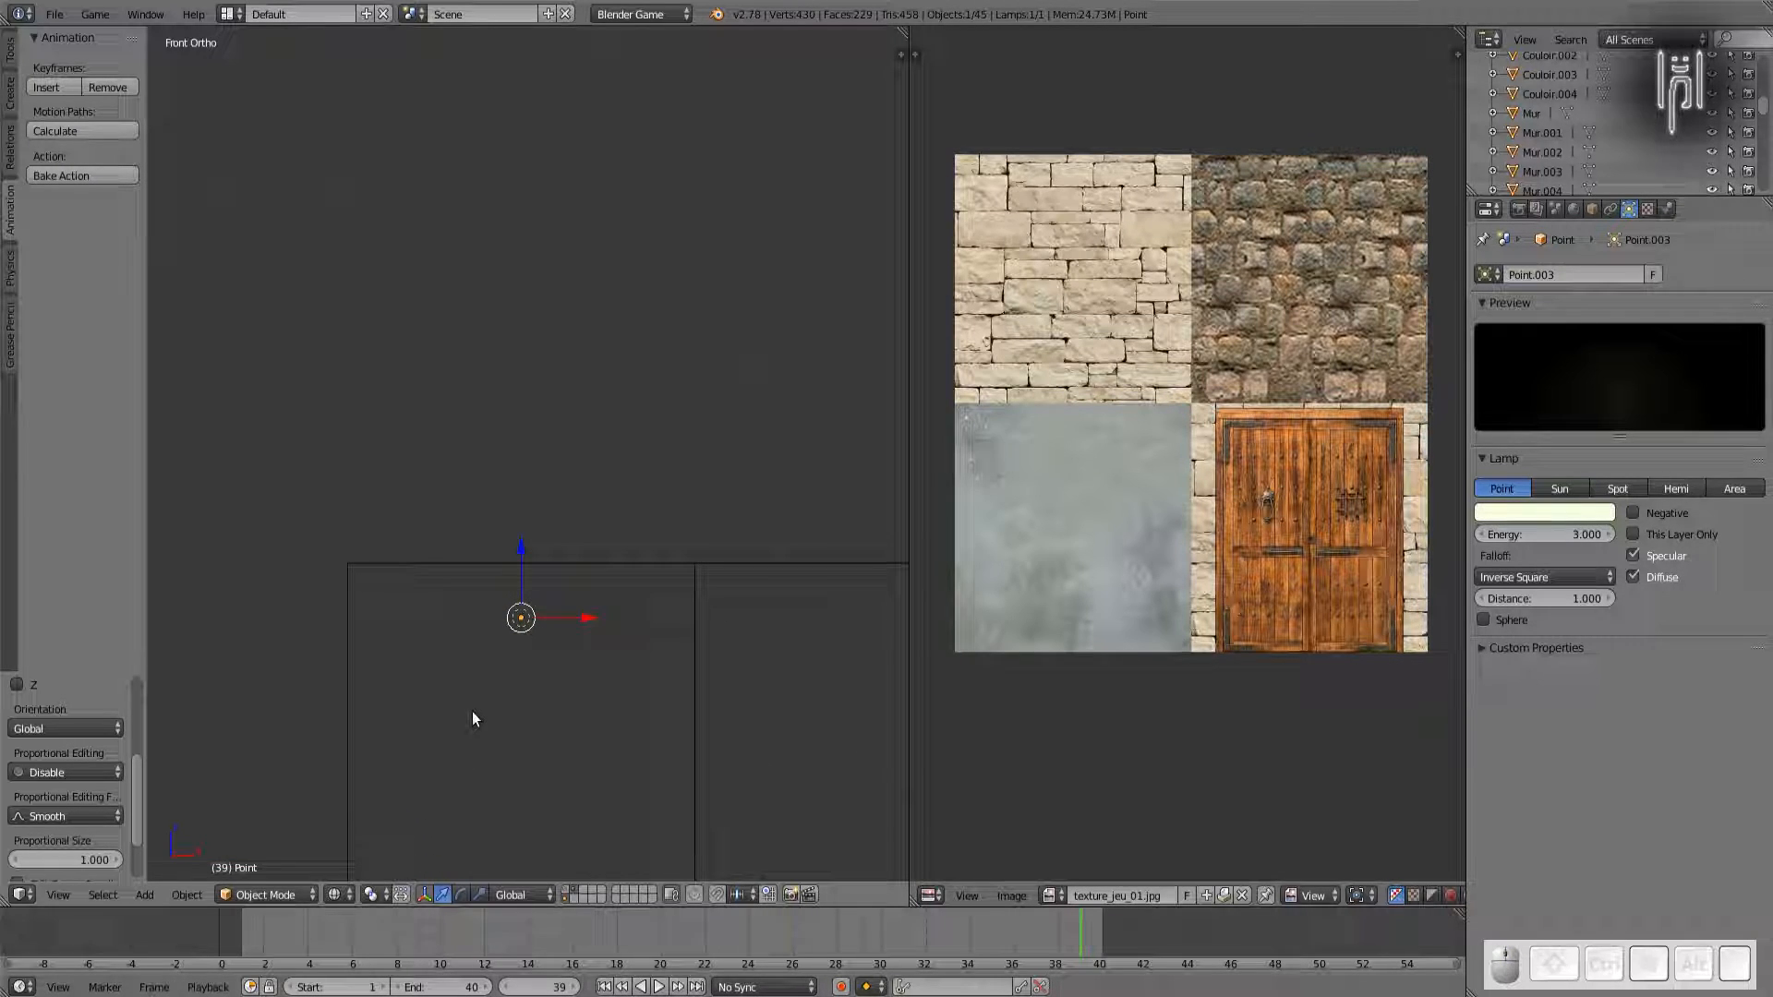
{"action": "key", "text": "shift+s"}
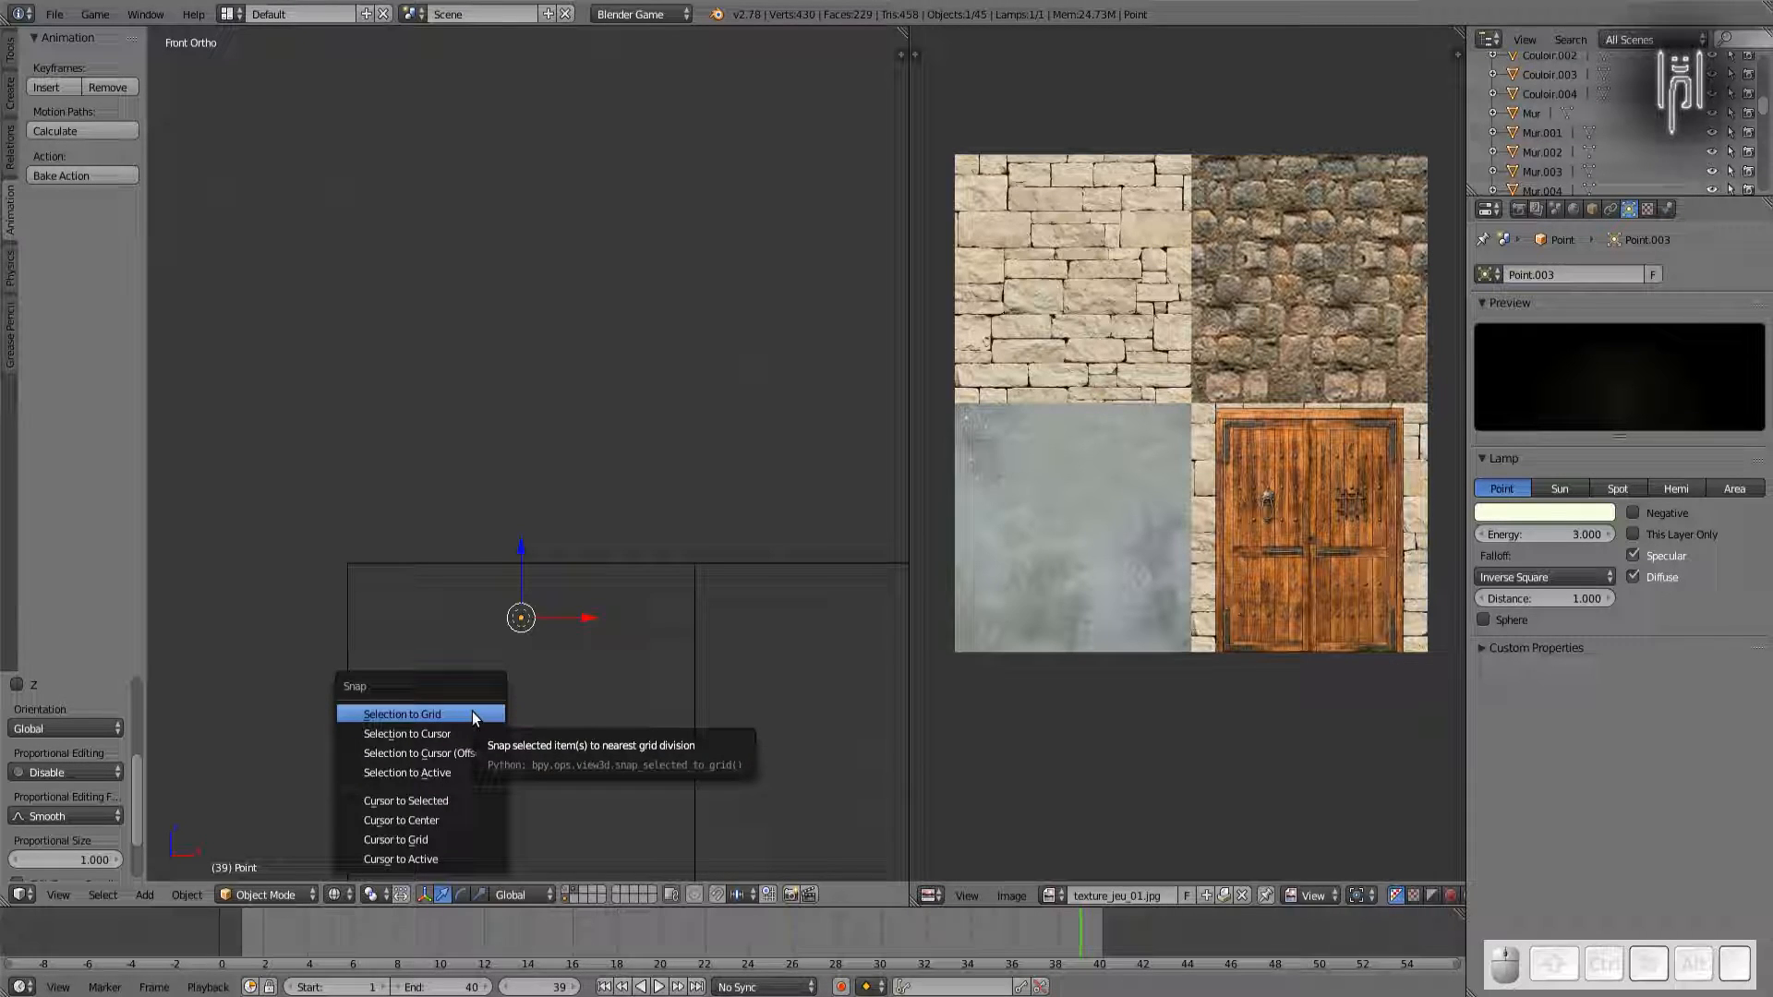
{"action": "left_click", "coordinate": [445, 804]}
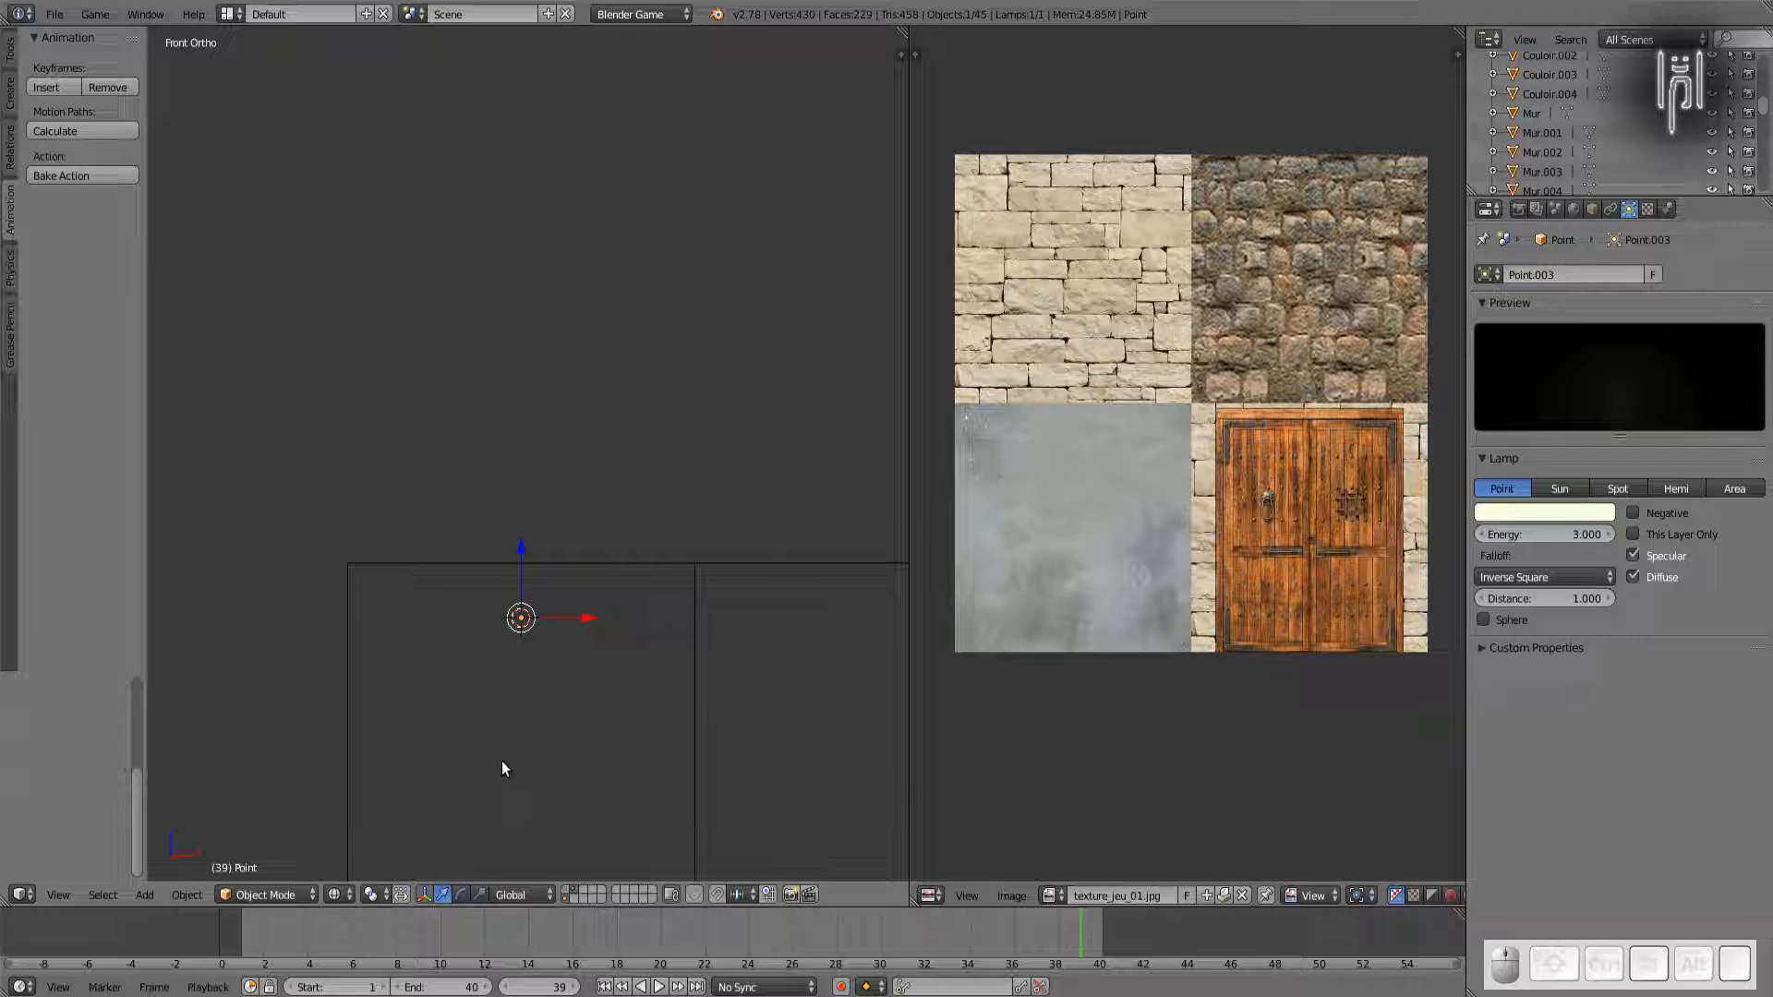
Step: Add a cube at the 3D cursor and scale it down uniformly to about 0.1
{"action": "key", "text": "shift+a"}
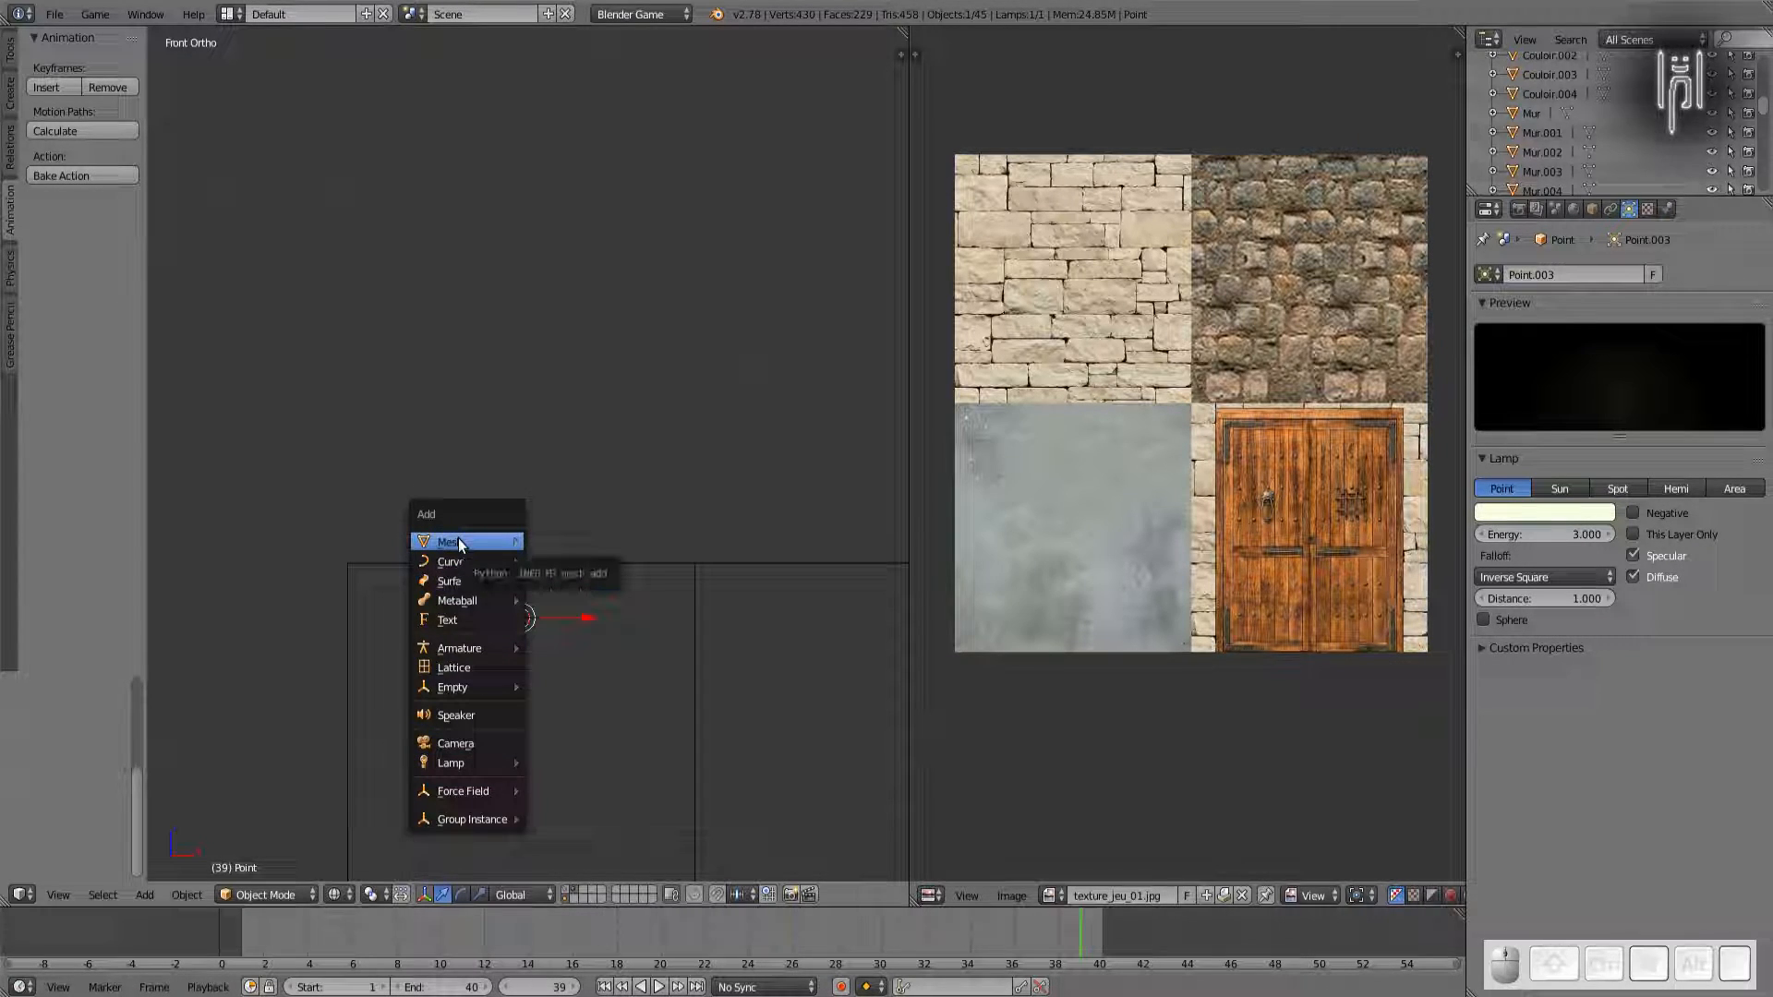
{"action": "mouse_move", "coordinate": [453, 581]}
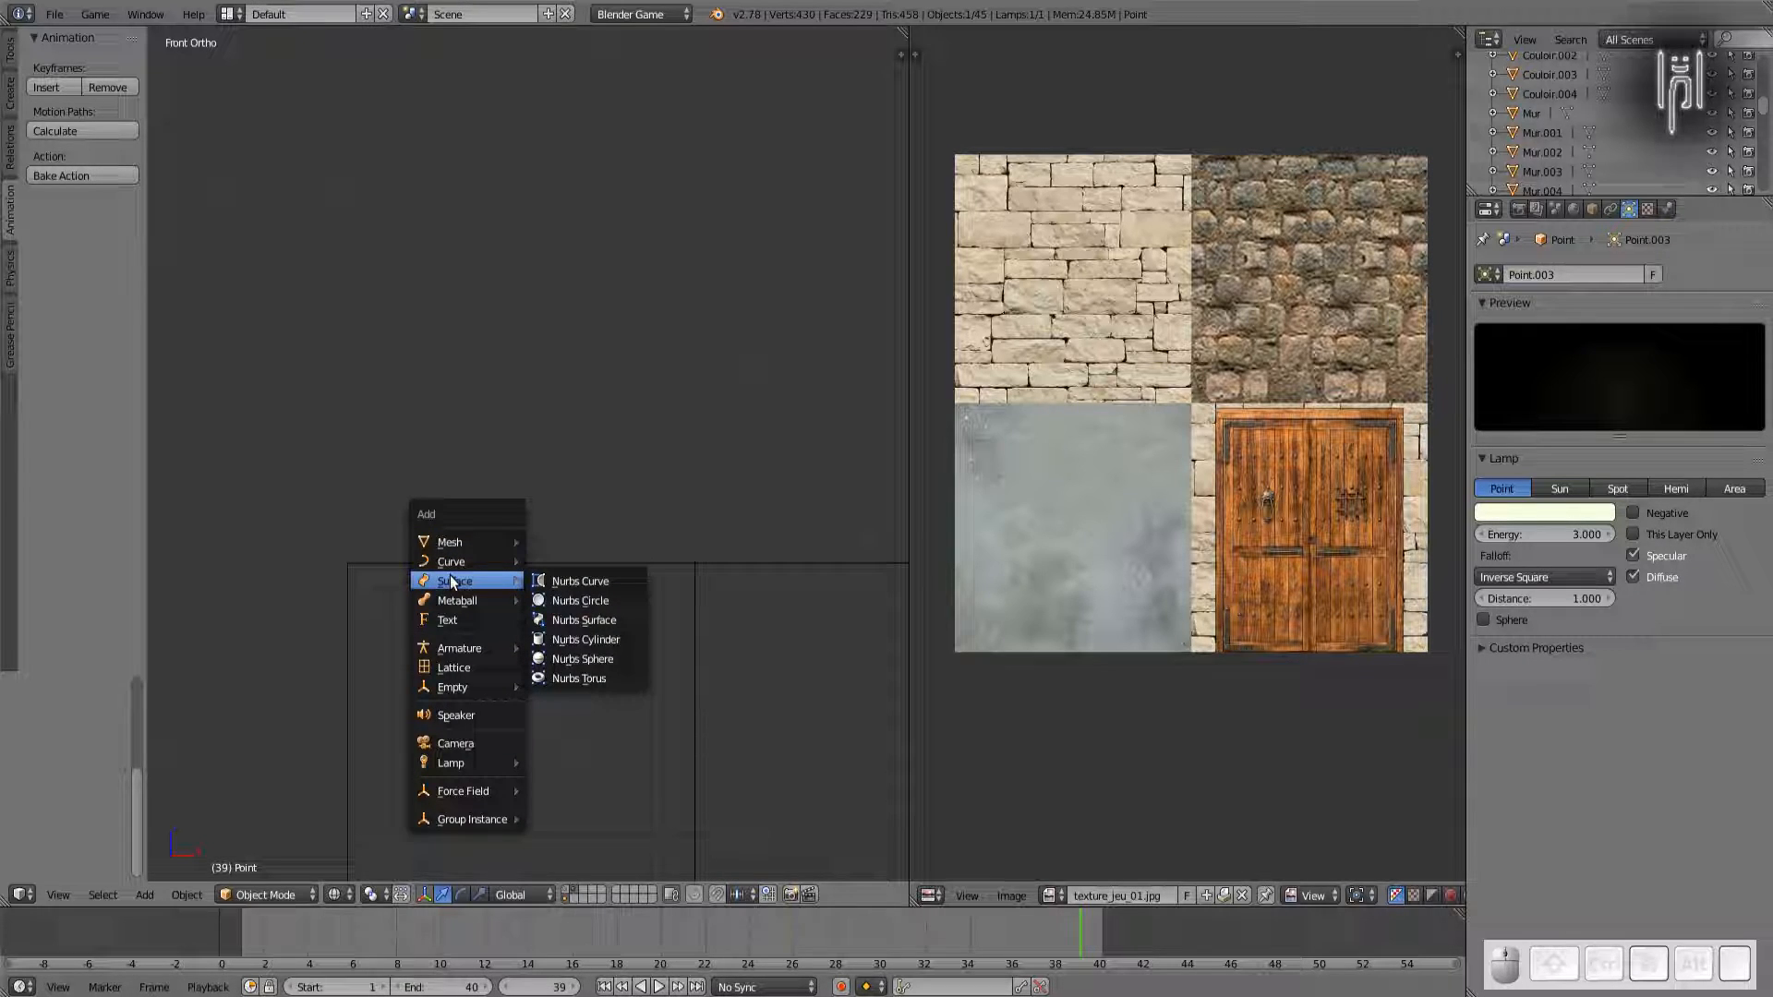
{"action": "mouse_move", "coordinate": [440, 546]}
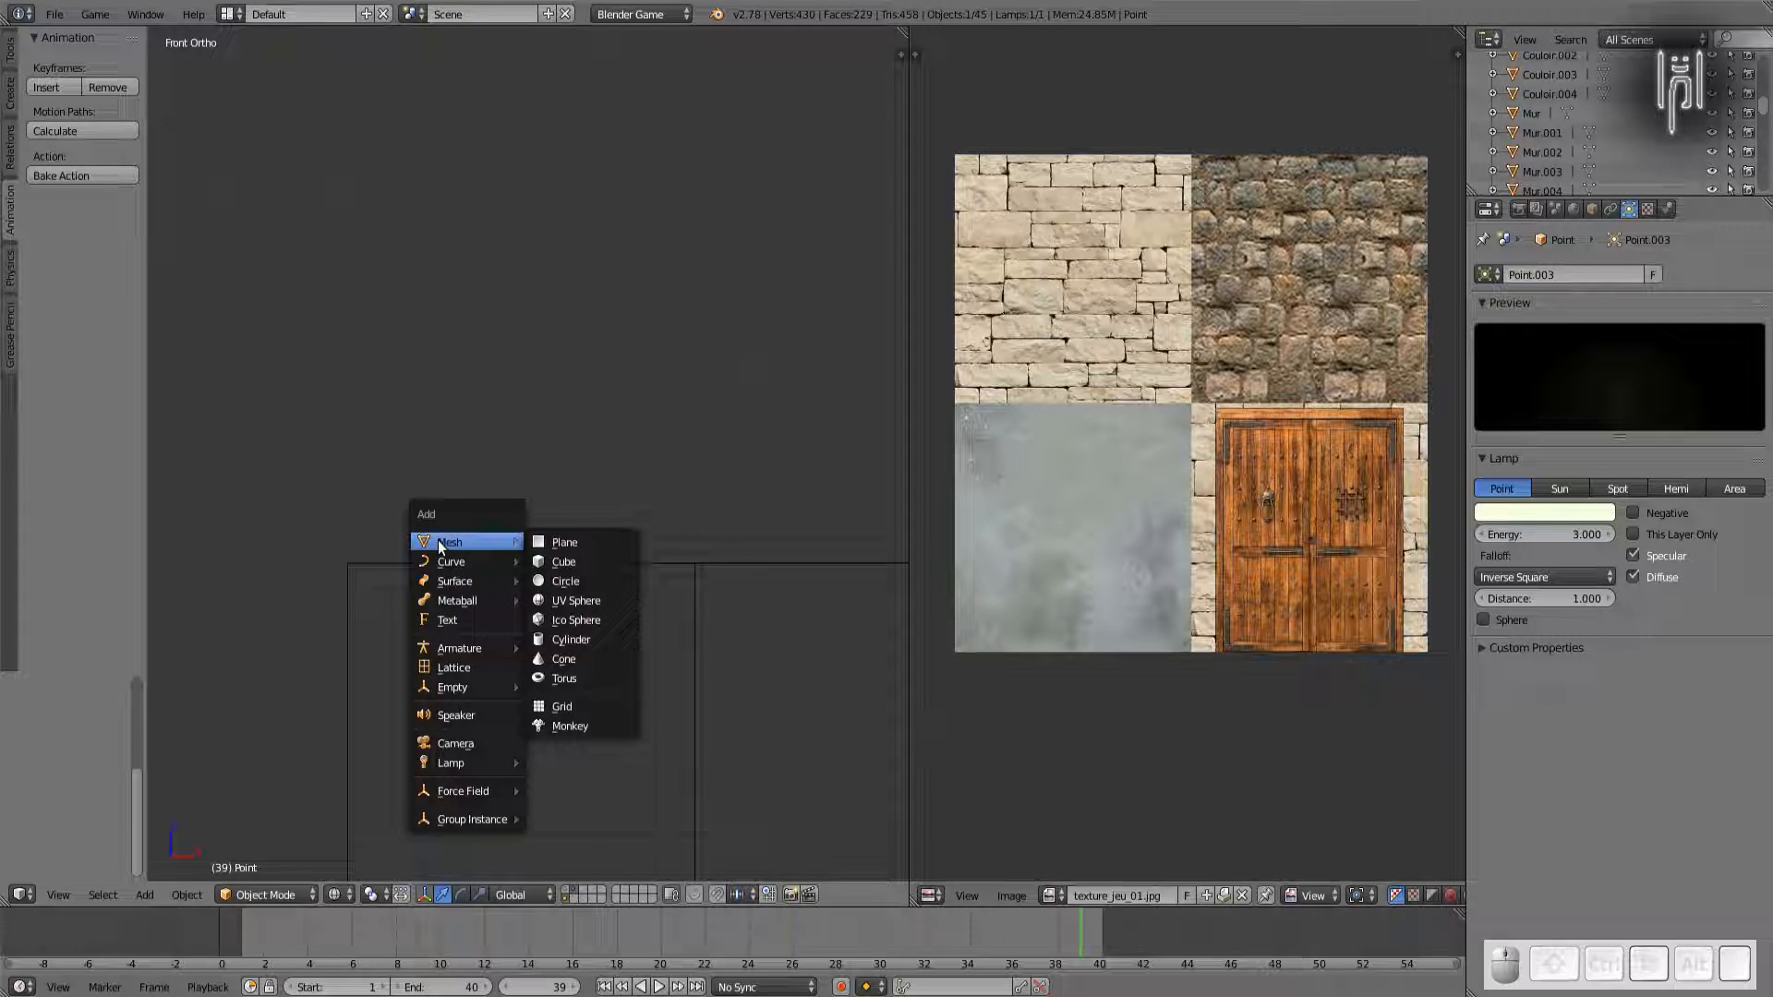
{"action": "left_click", "coordinate": [565, 561]}
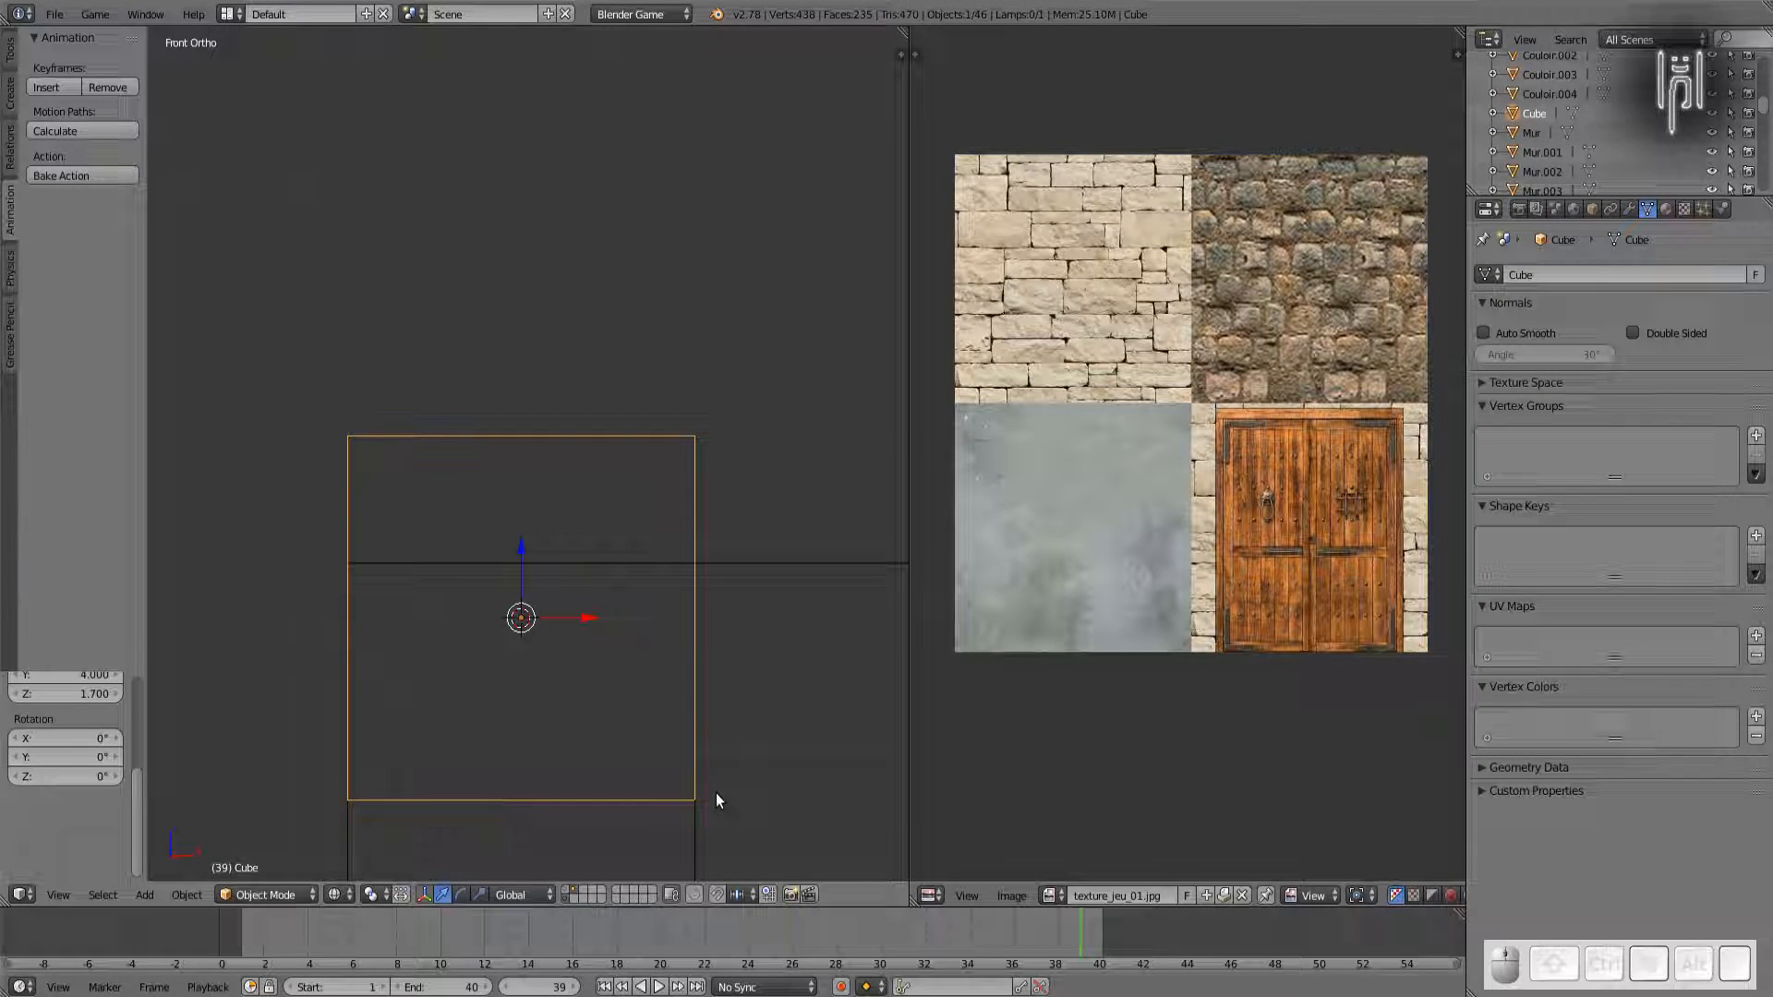
{"action": "key", "text": "s"}
{"action": "left_click", "coordinate": [535, 635]}
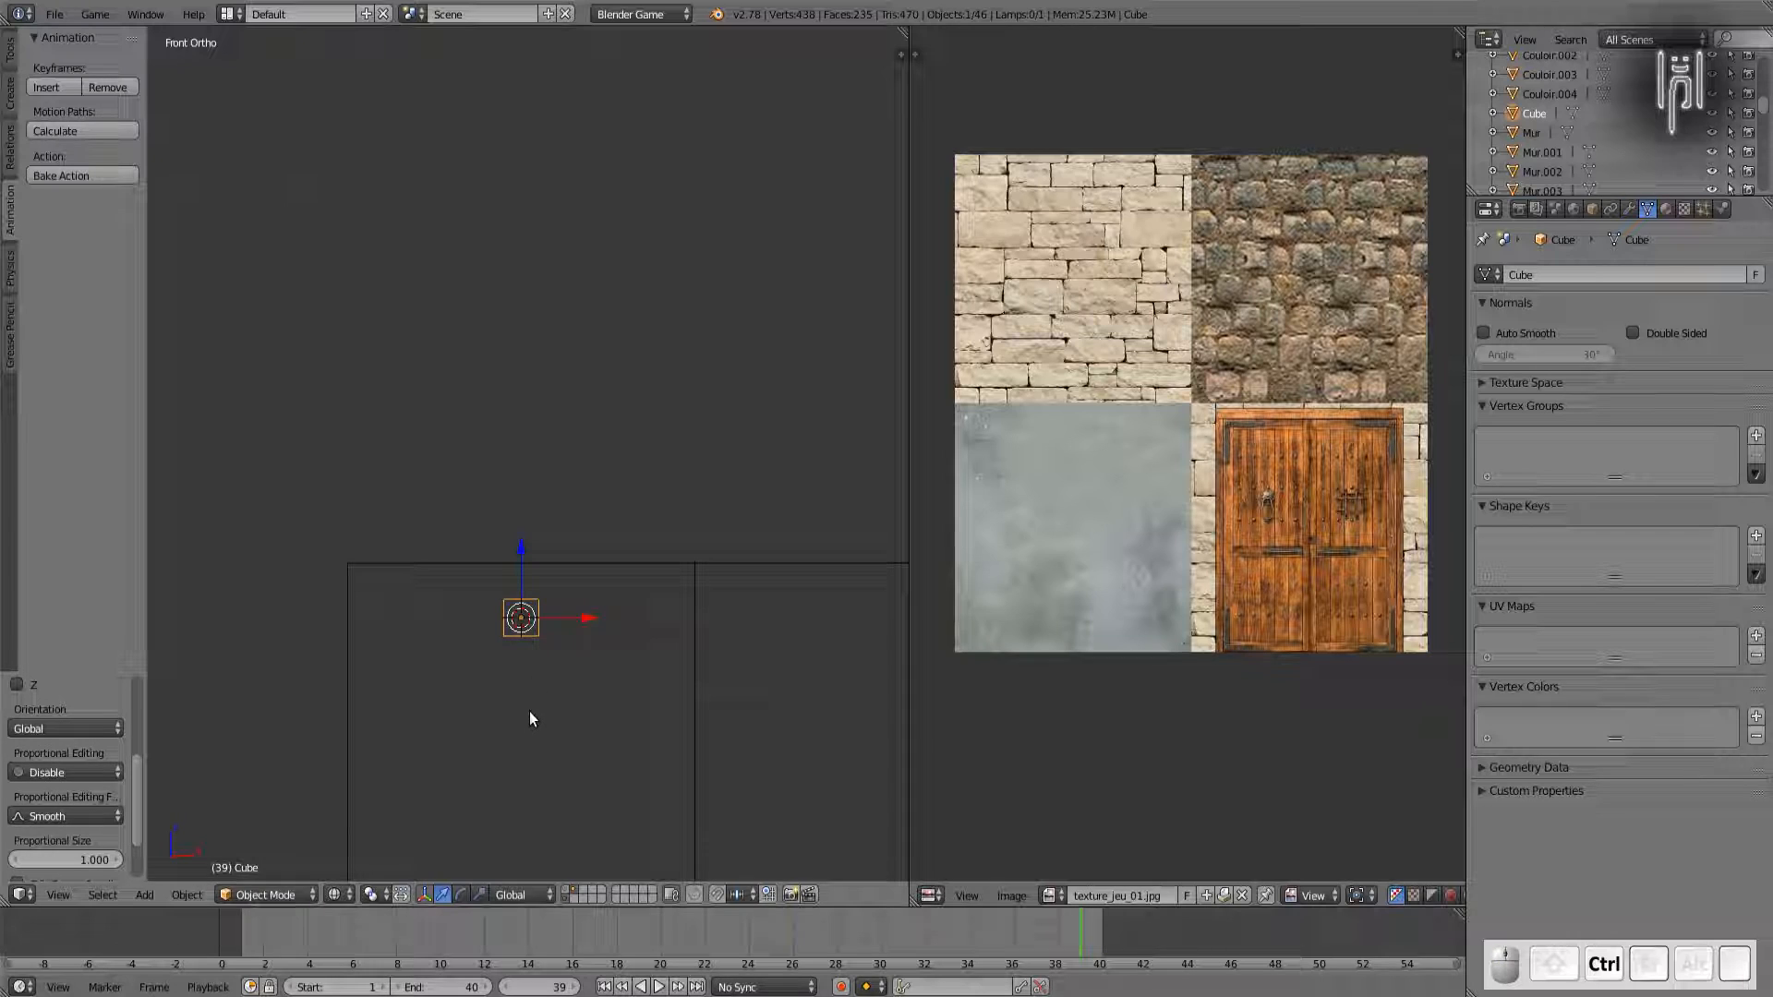
Step: Flatten the small cube along the global Z axis and raise it 0.1 units above the lamp
{"action": "key", "text": "s"}
{"action": "key", "text": "z"}
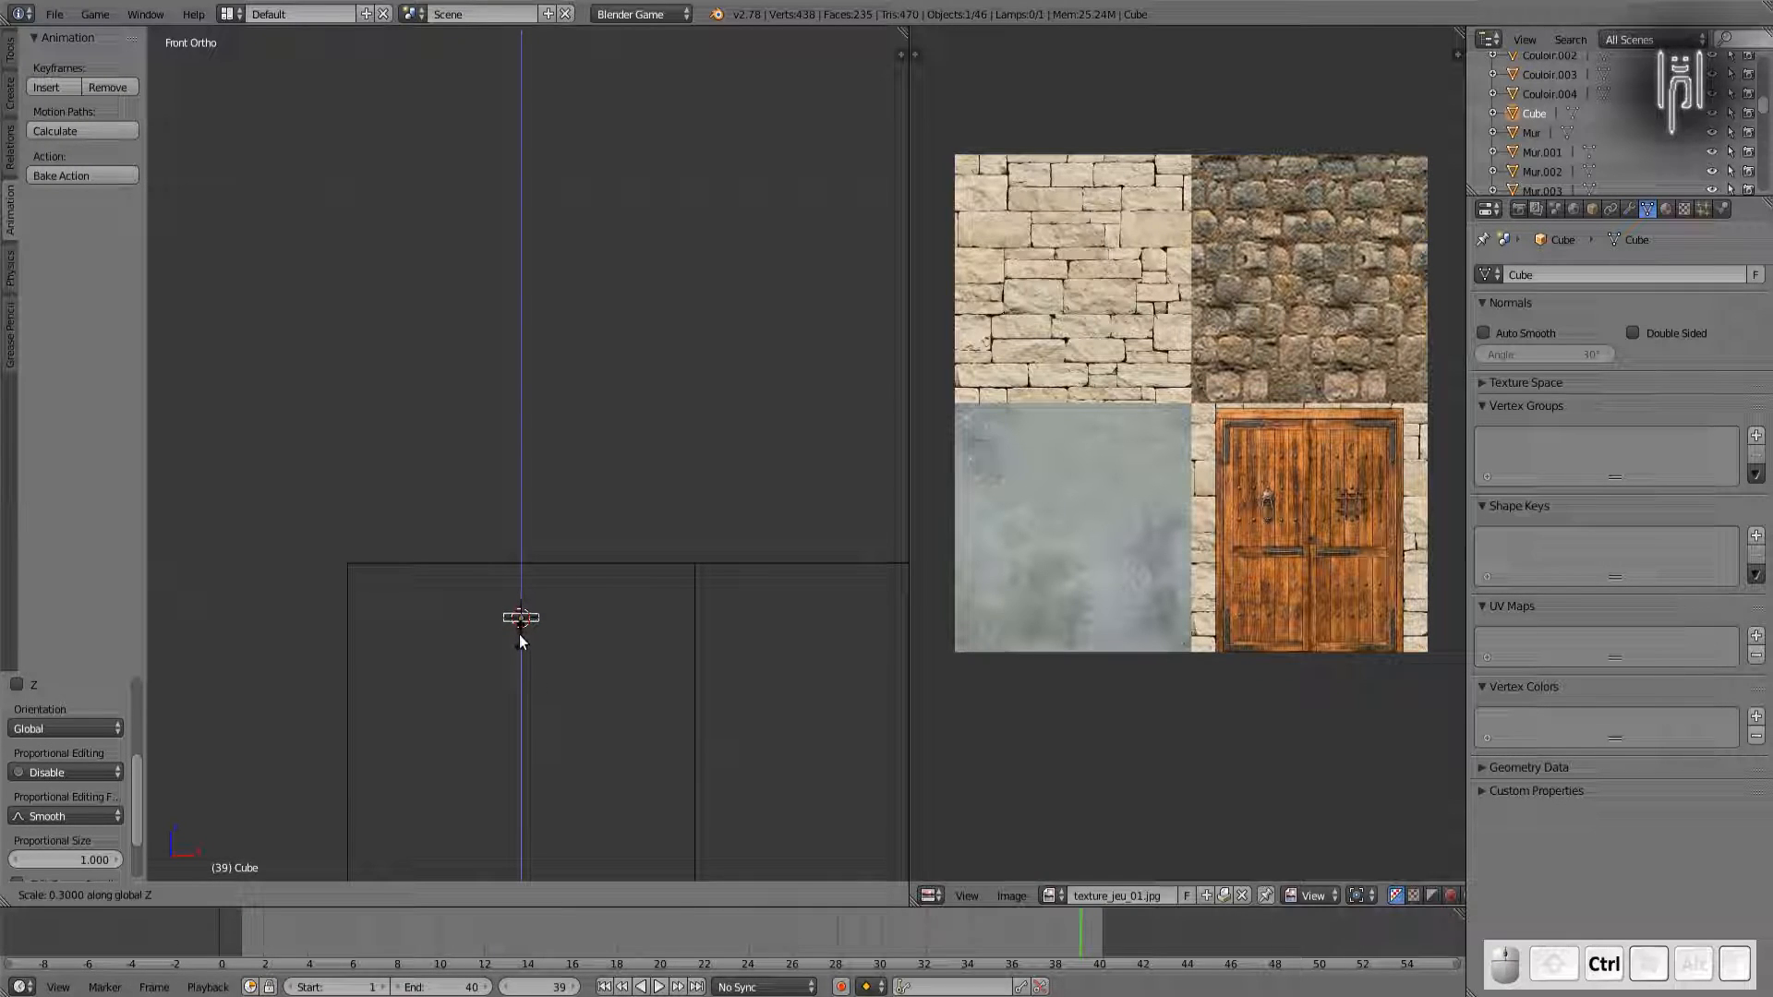
{"action": "left_click", "coordinate": [519, 634], "text": "ctrl"}
{"action": "scroll", "coordinate": [518, 681], "scroll_direction": "up", "scroll_amount": 3}
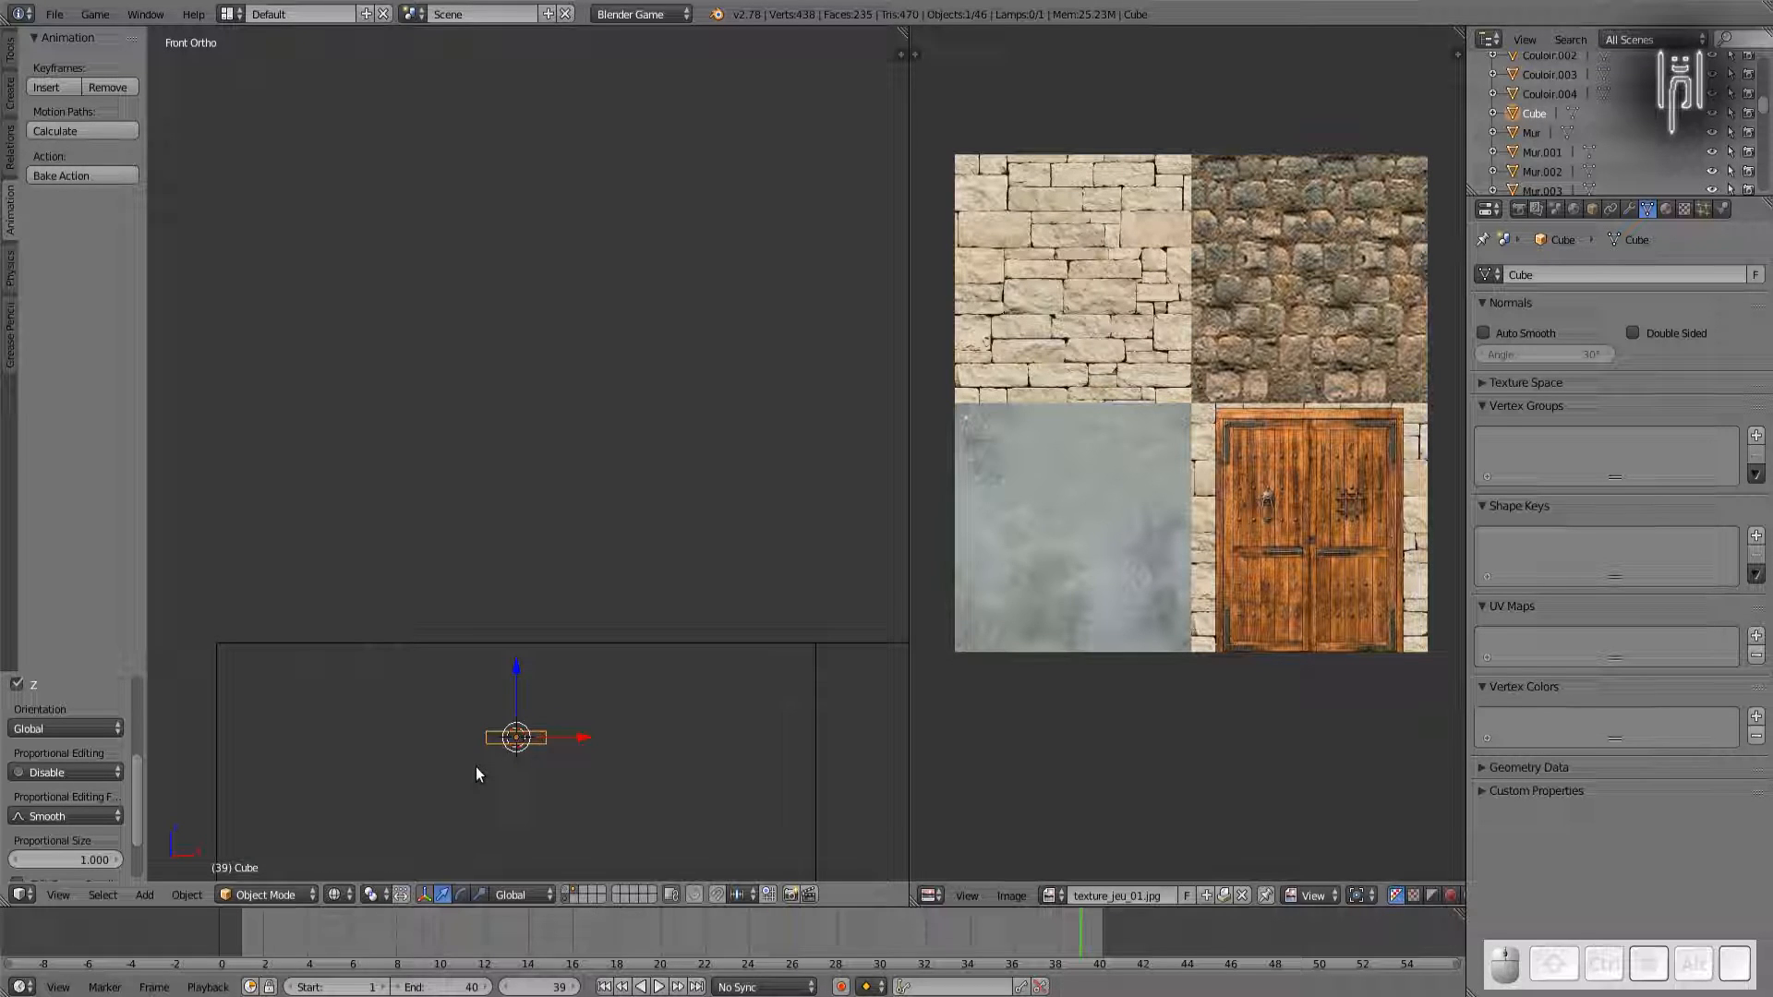
{"action": "key", "text": "g"}
{"action": "key", "text": "z"}
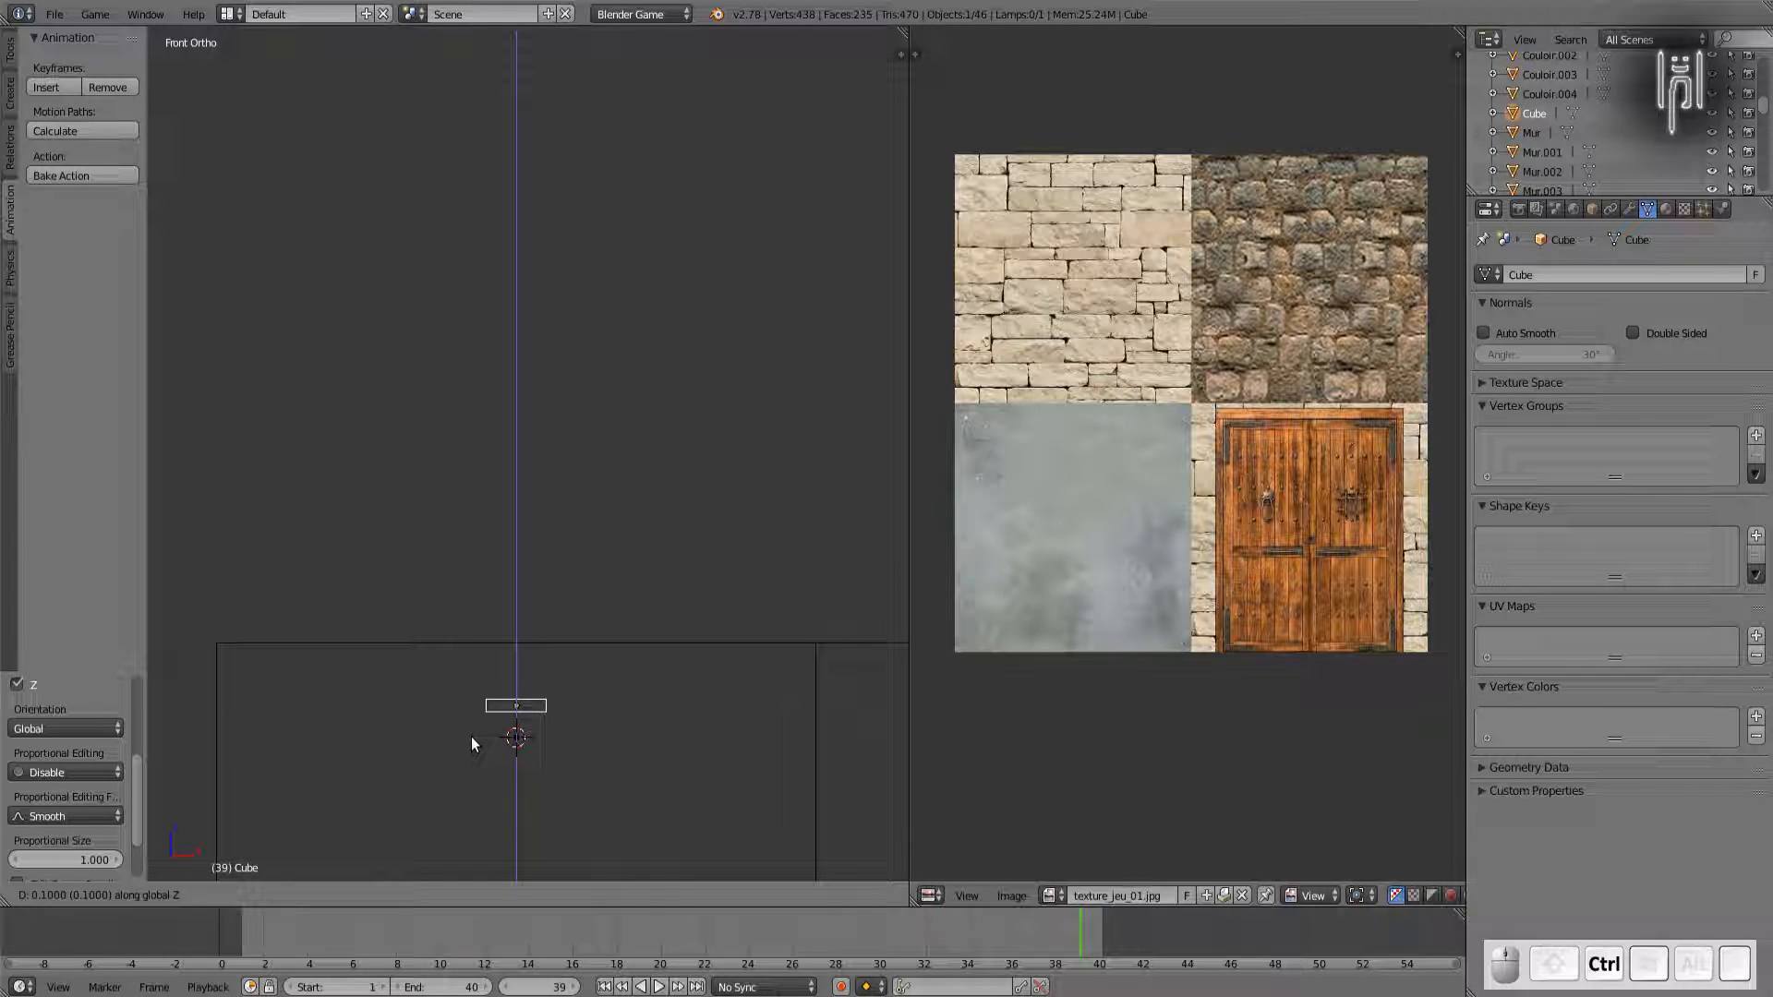
{"action": "left_click", "coordinate": [471, 735]}
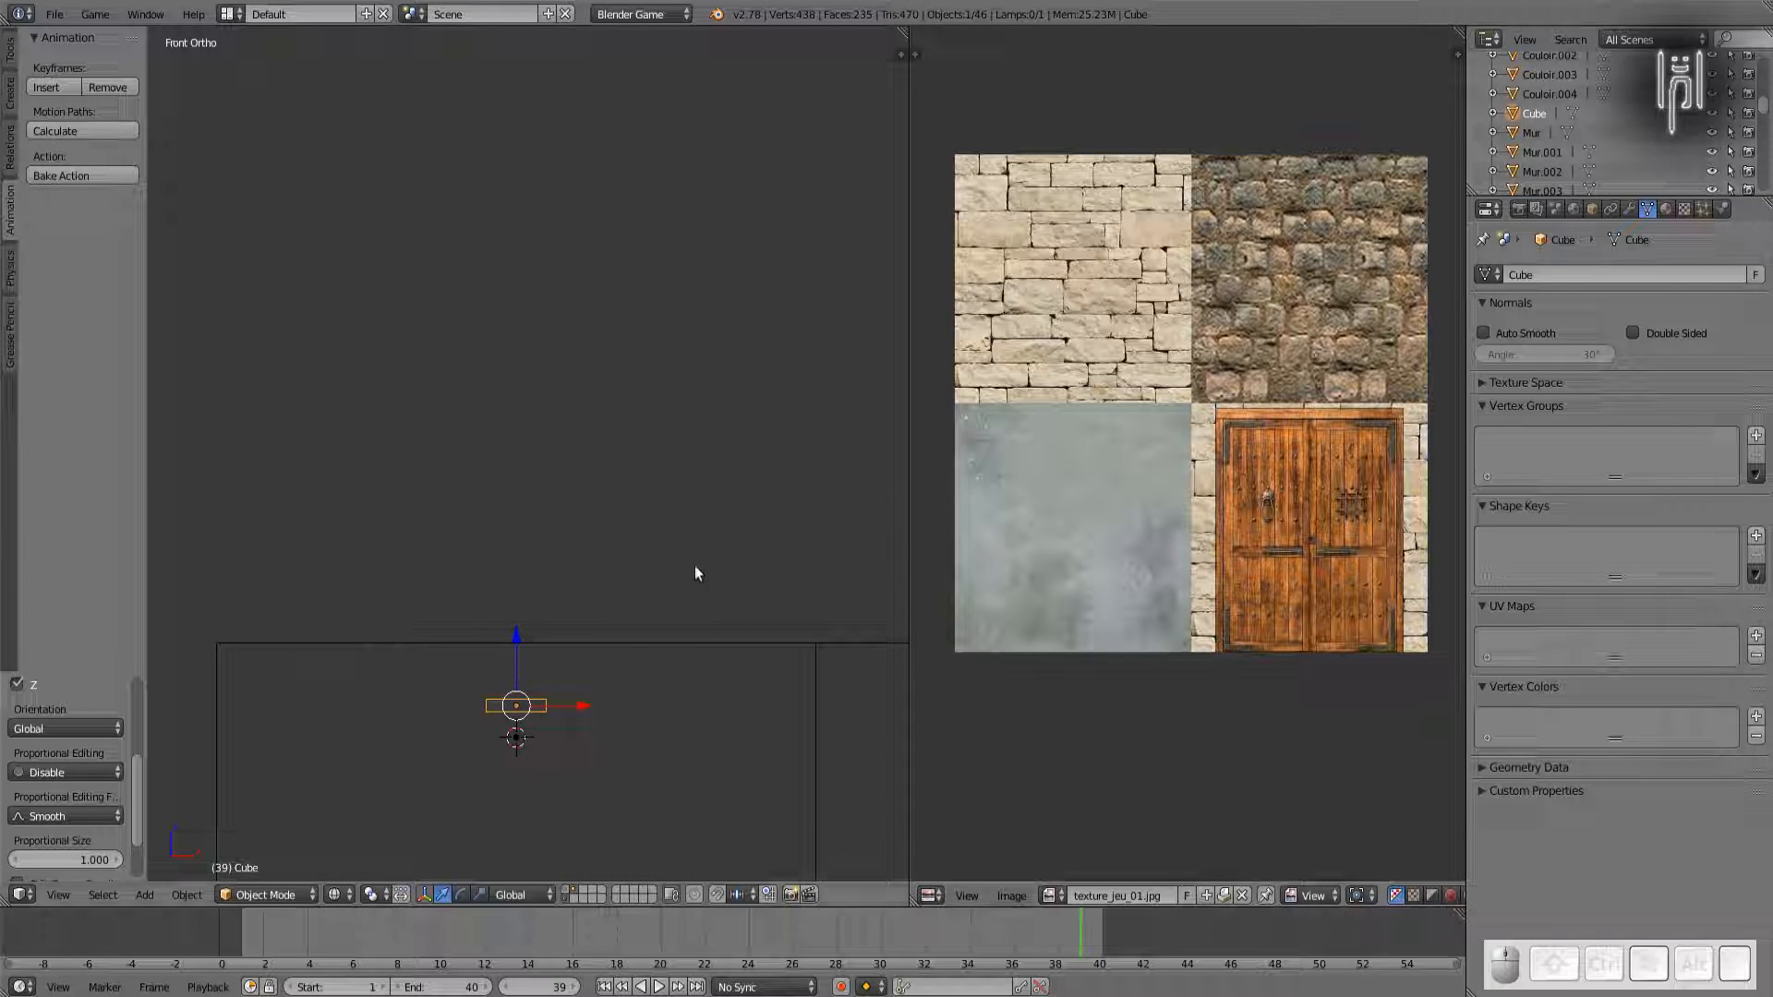
{"action": "scroll", "coordinate": [545, 682], "scroll_direction": "down", "scroll_amount": 2}
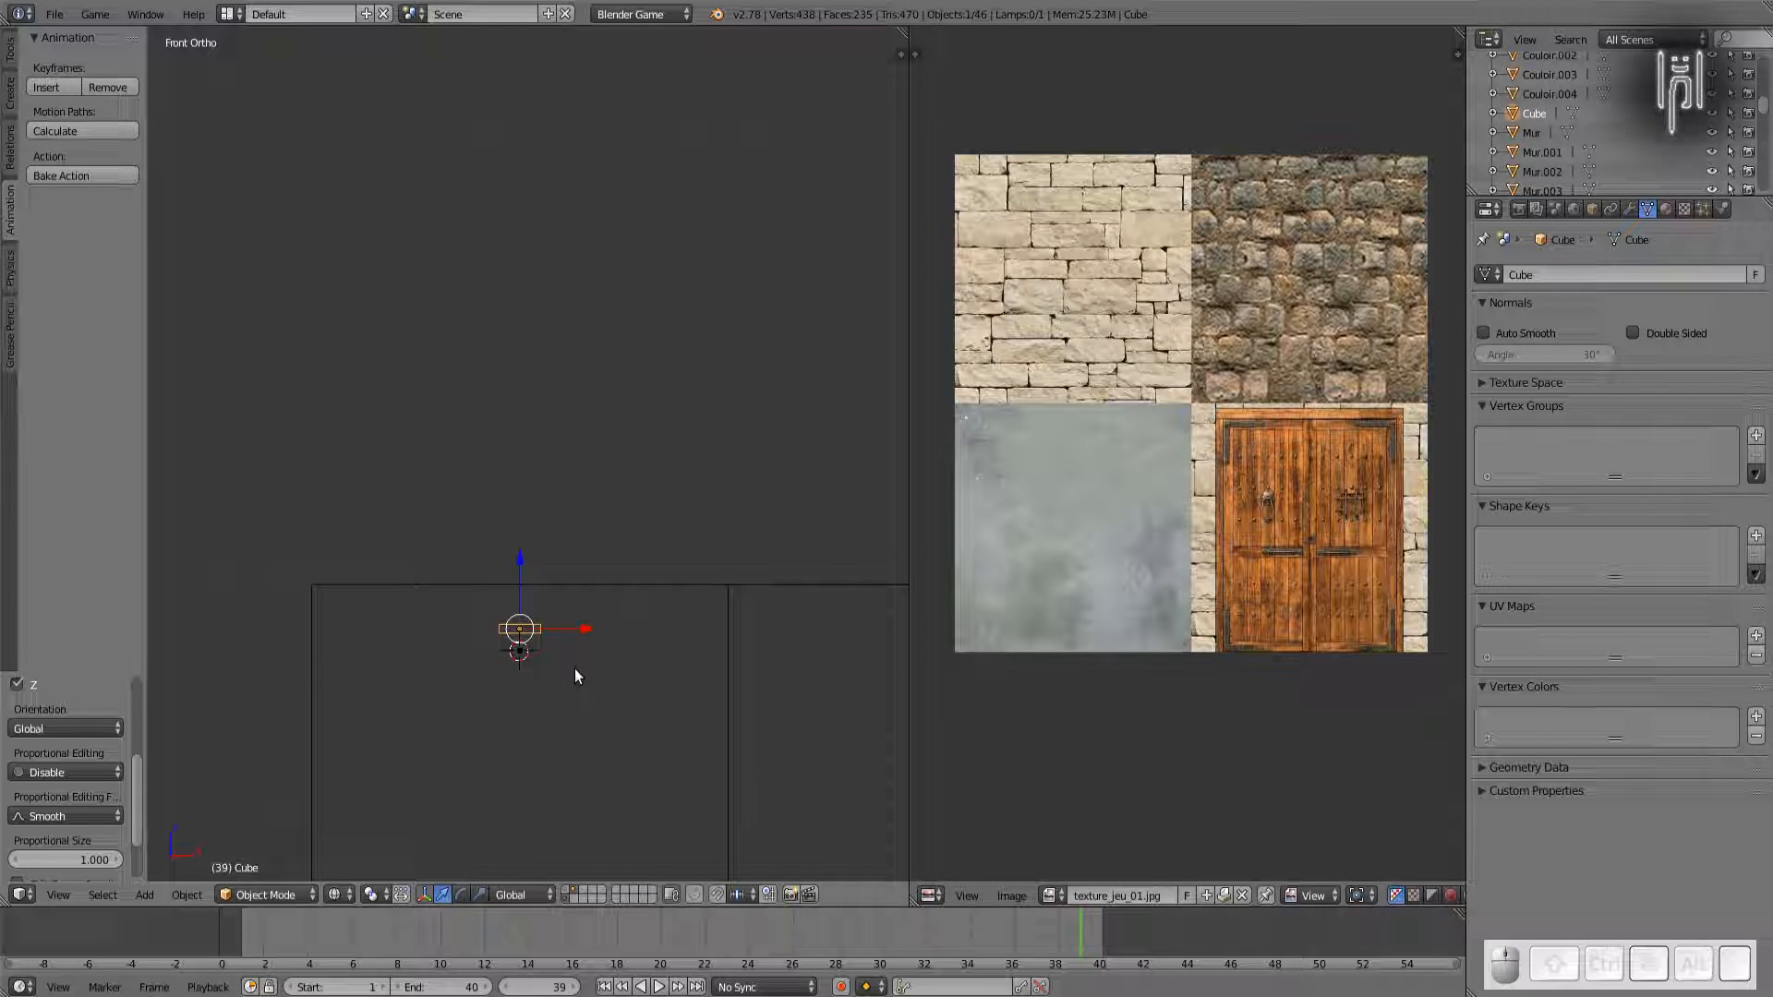
Step: Switch the viewport to Texture shading and examine the flattened cube and the lamp's lighting from several angles
{"action": "left_click", "coordinate": [334, 895]}
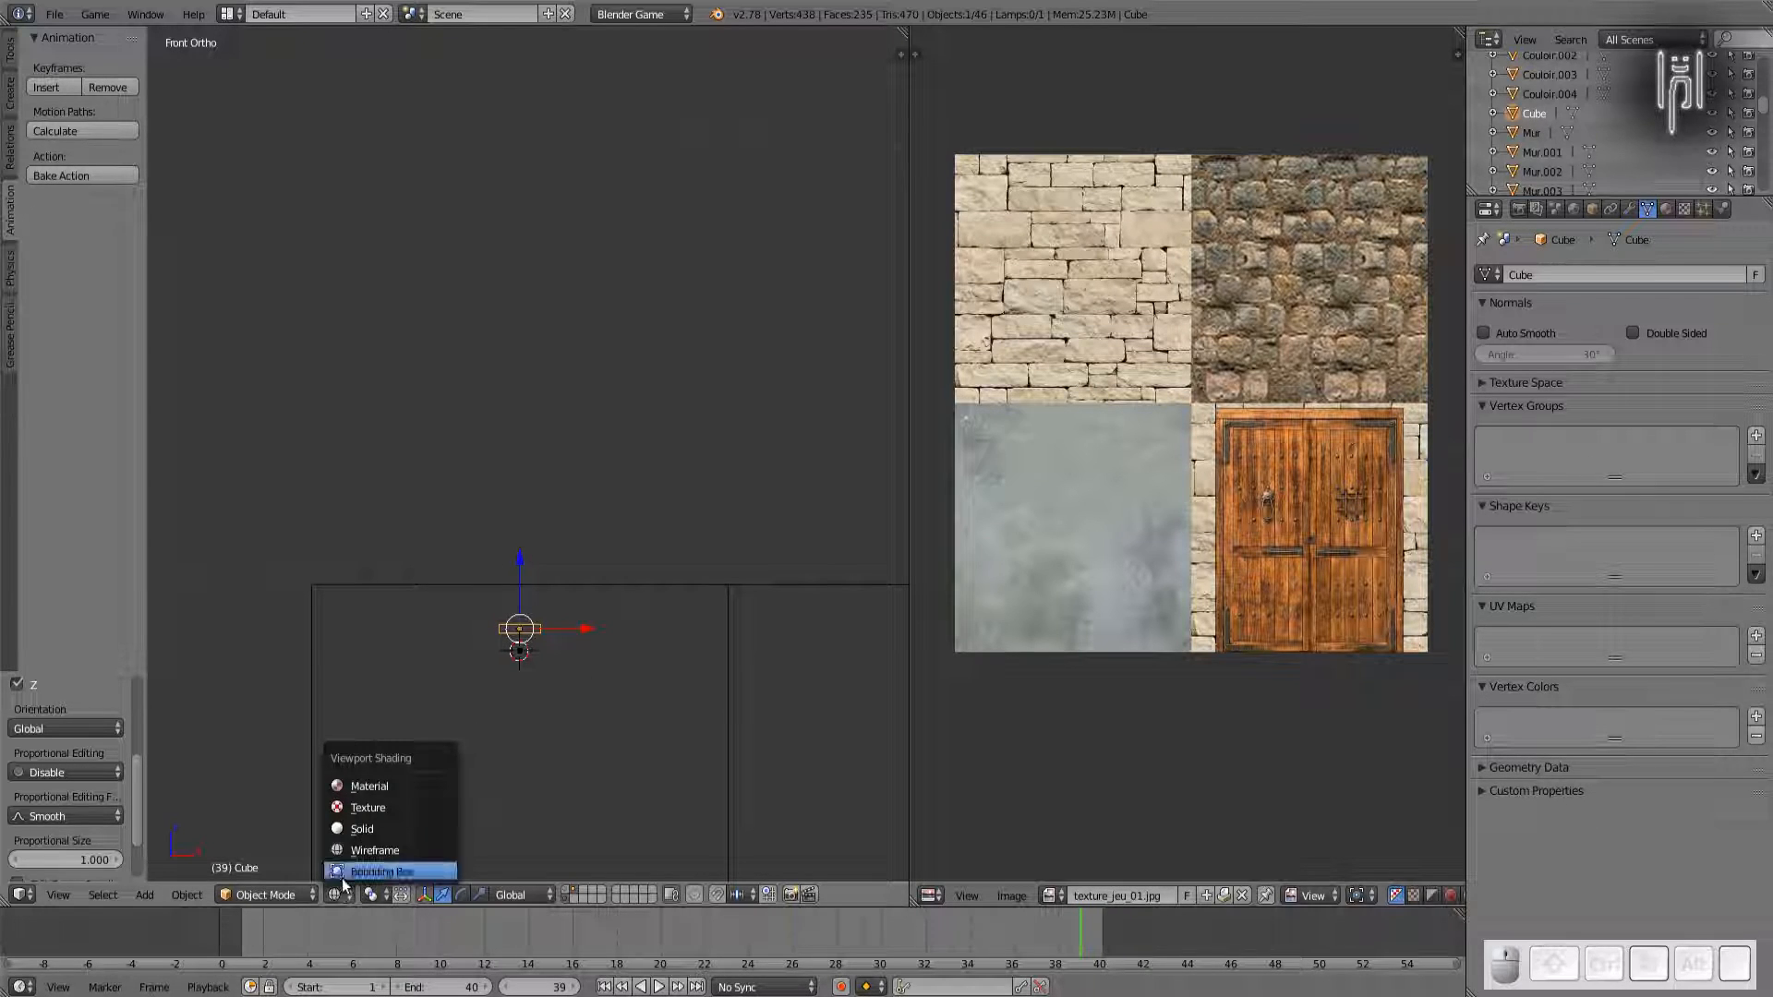
{"action": "left_click", "coordinate": [357, 828]}
{"action": "left_click", "coordinate": [335, 895]}
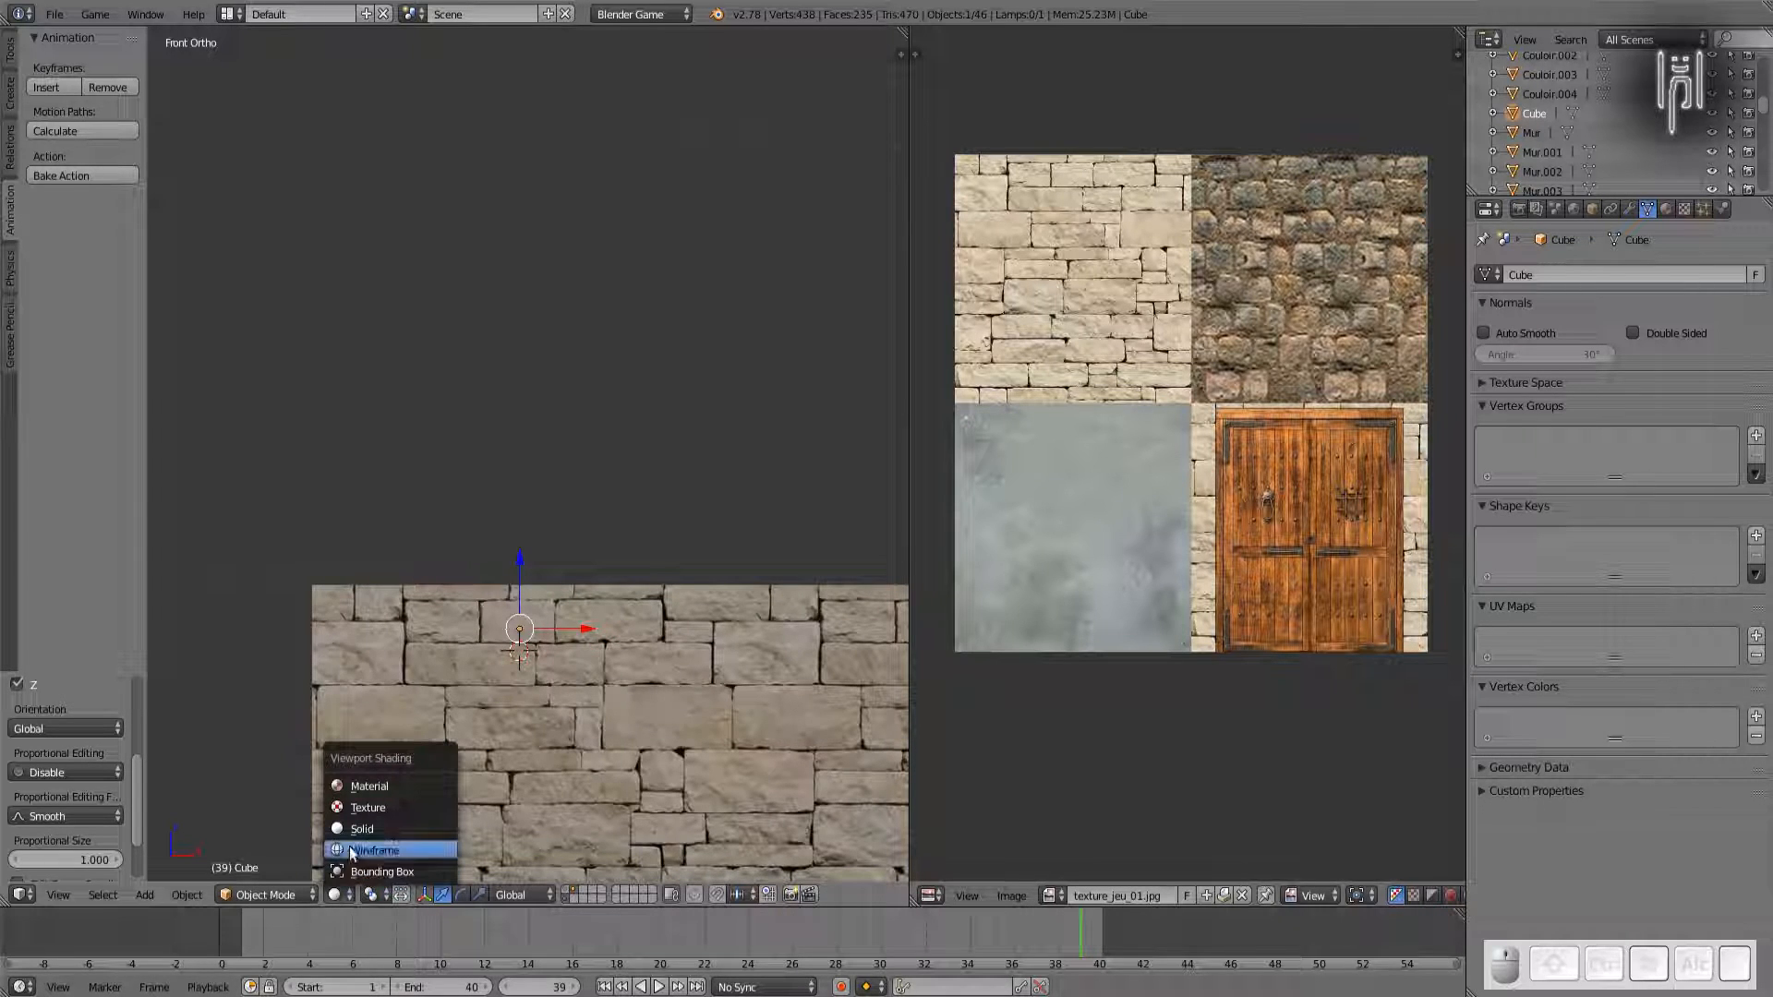
{"action": "left_click", "coordinate": [354, 798]}
{"action": "mouse_move", "coordinate": [462, 746]}
{"action": "middle_mouse_down"}
{"action": "mouse_move", "coordinate": [395, 807]}
{"action": "mouse_move", "coordinate": [447, 827]}
{"action": "mouse_move", "coordinate": [453, 699]}
{"action": "mouse_move", "coordinate": [395, 523]}
{"action": "mouse_move", "coordinate": [408, 551]}
{"action": "middle_mouse_up"}
{"action": "scroll", "coordinate": [484, 637], "scroll_direction": "up", "scroll_amount": 4}
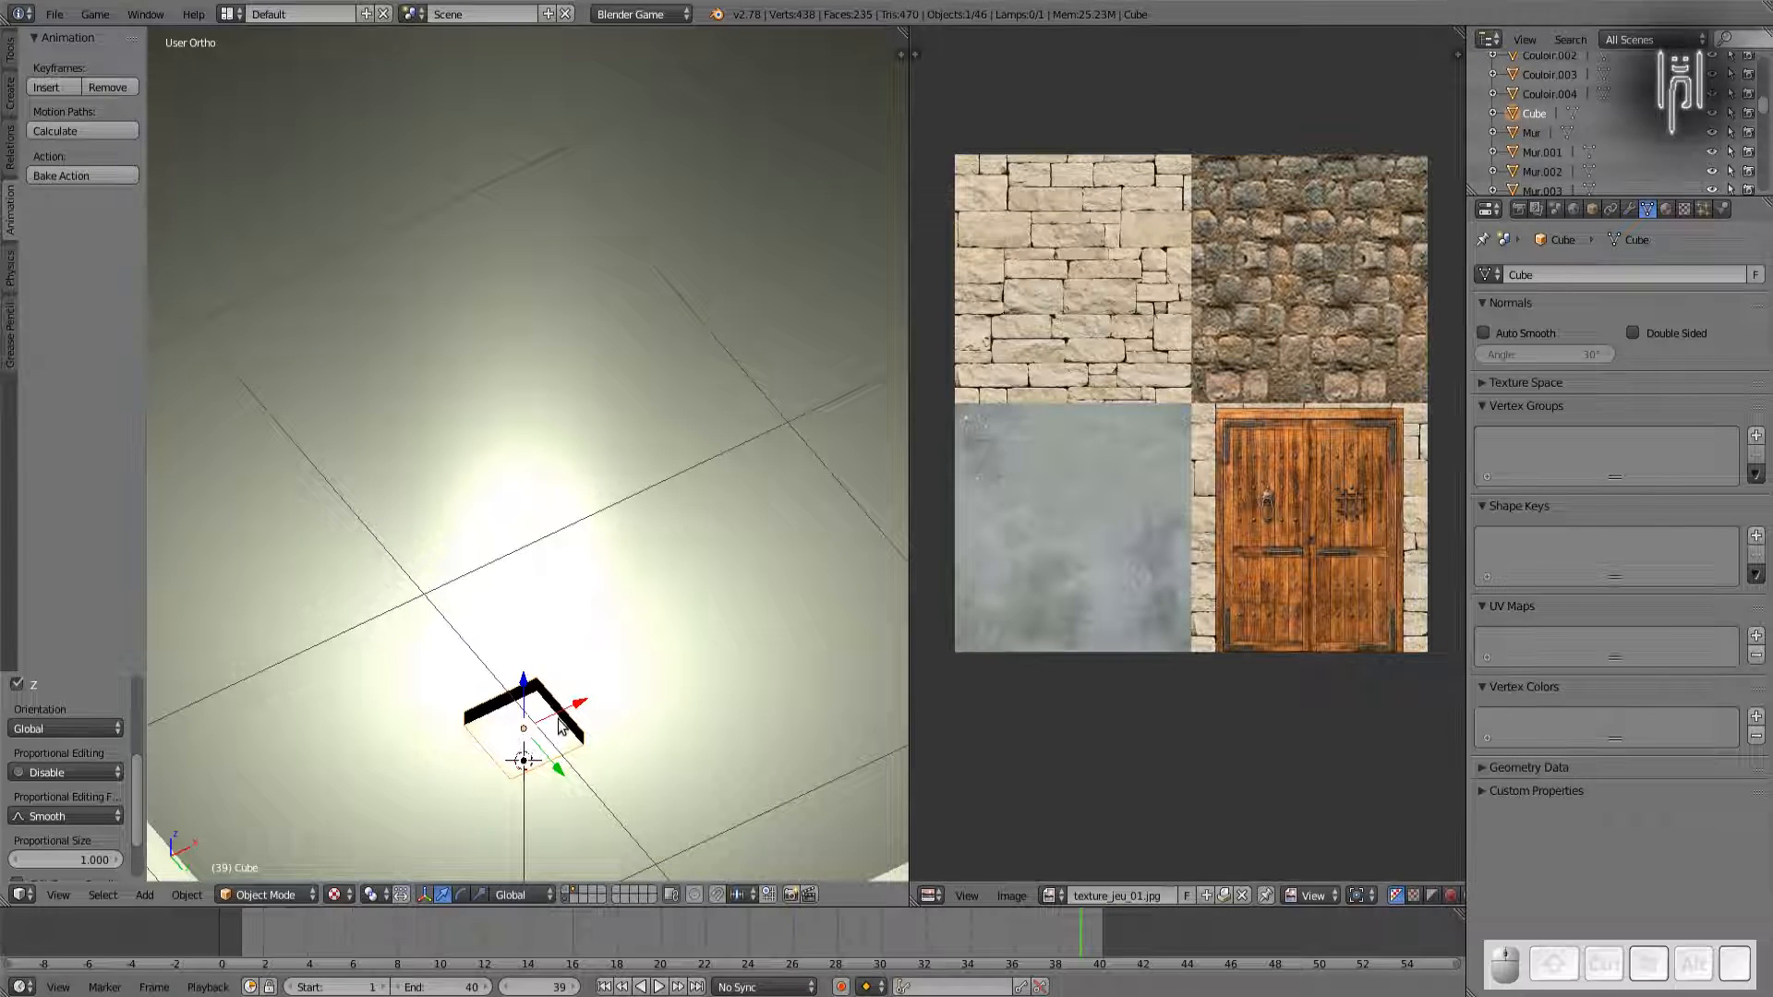
{"action": "middle_click_drag", "start_coordinate": [539, 746], "coordinate": [446, 252]}
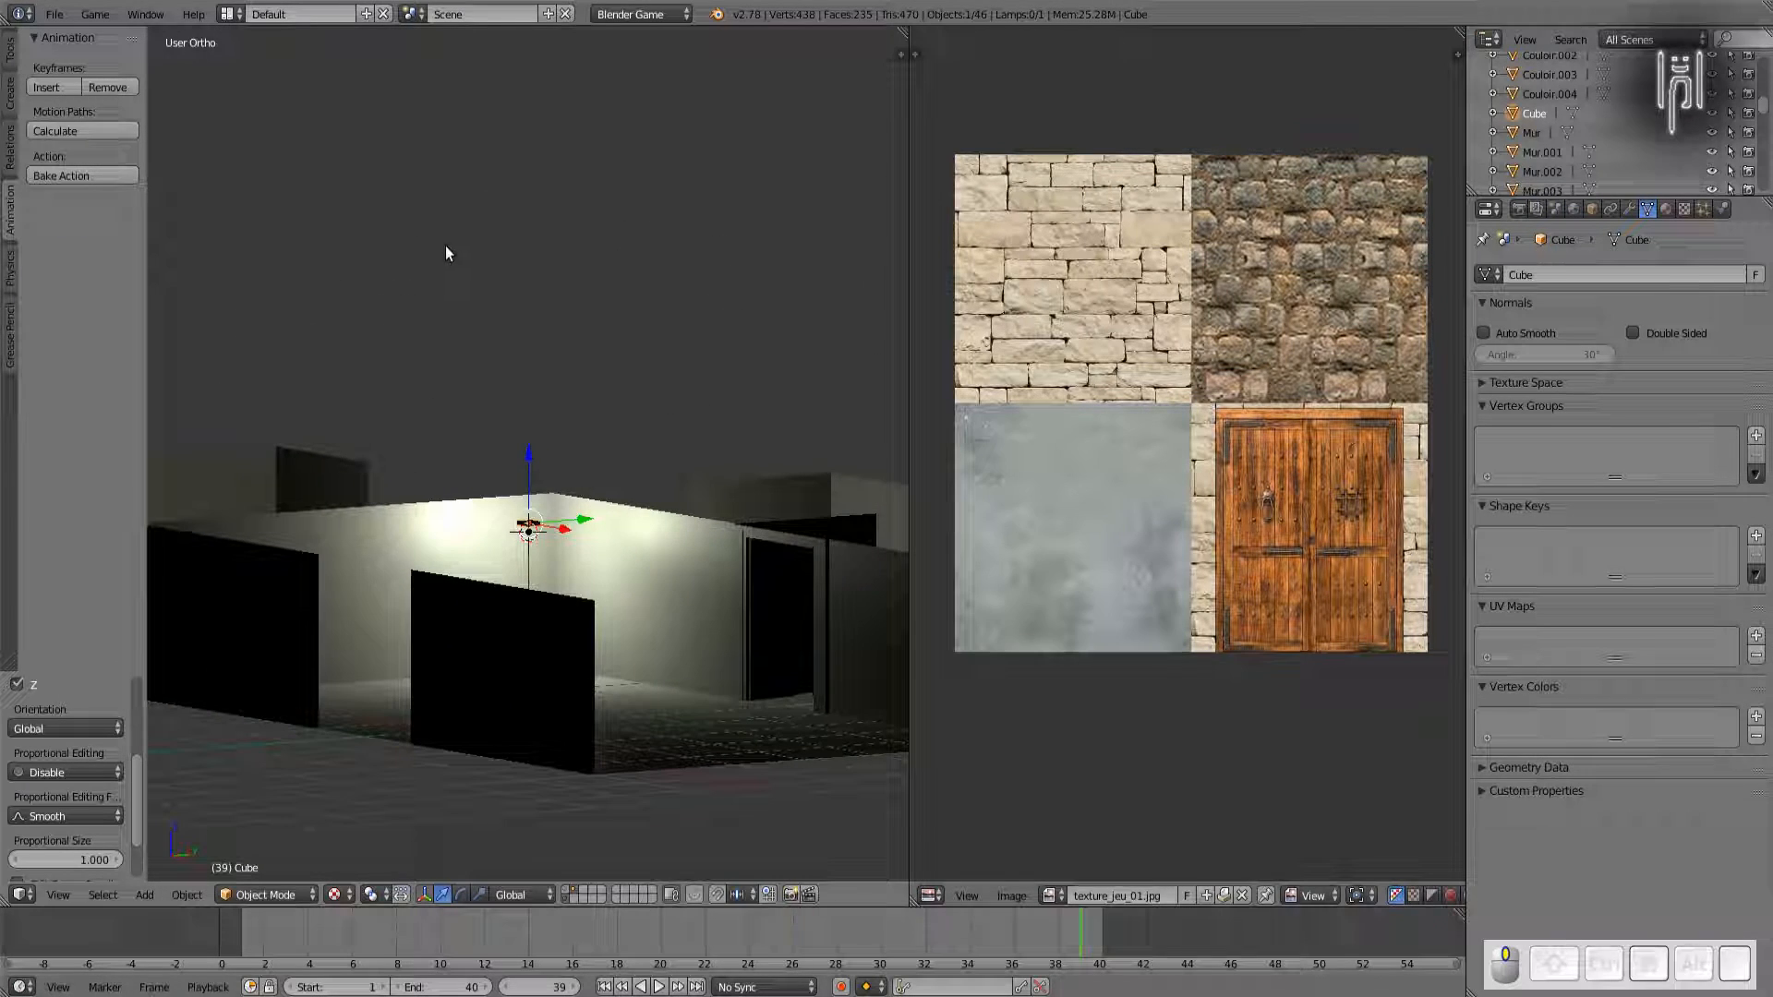
Step: Display only the second layer to isolate the flattened cube from the walls
{"action": "left_click", "coordinate": [574, 889], "text": "shift"}
{"action": "middle_click_drag", "start_coordinate": [492, 775], "coordinate": [282, 511]}
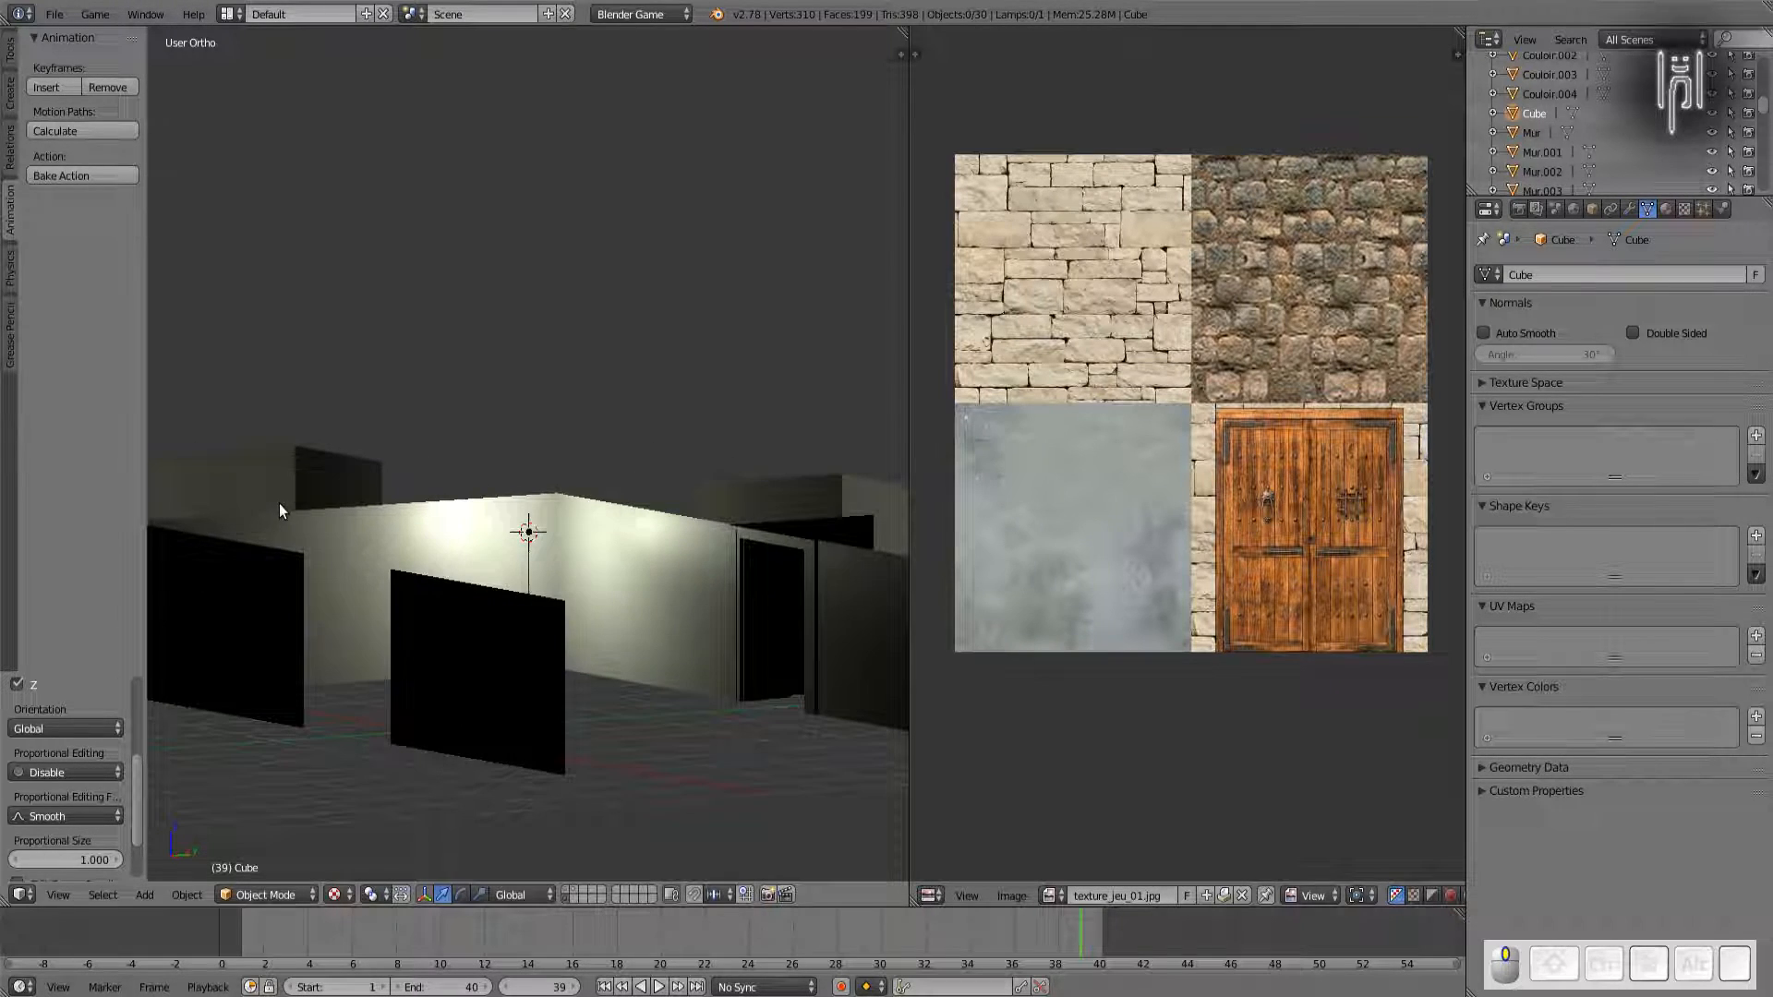
{"action": "left_click", "coordinate": [573, 889]}
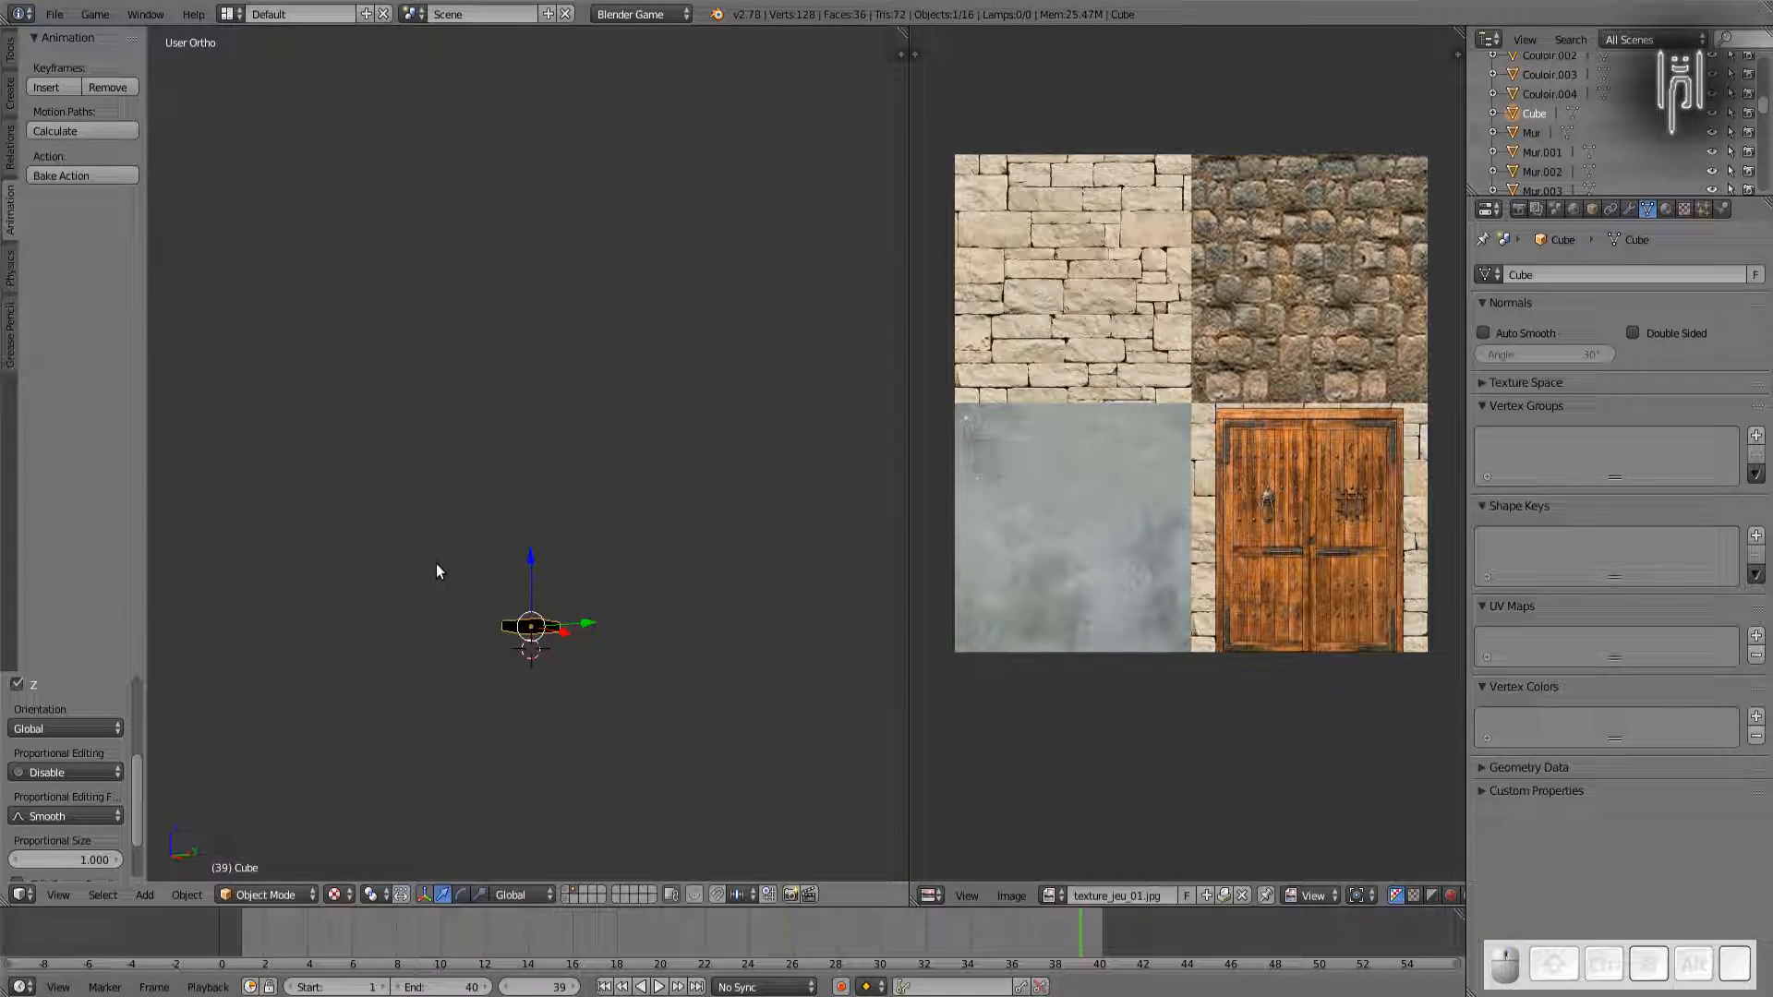
{"action": "scroll", "coordinate": [435, 570], "scroll_direction": "up", "scroll_amount": 2}
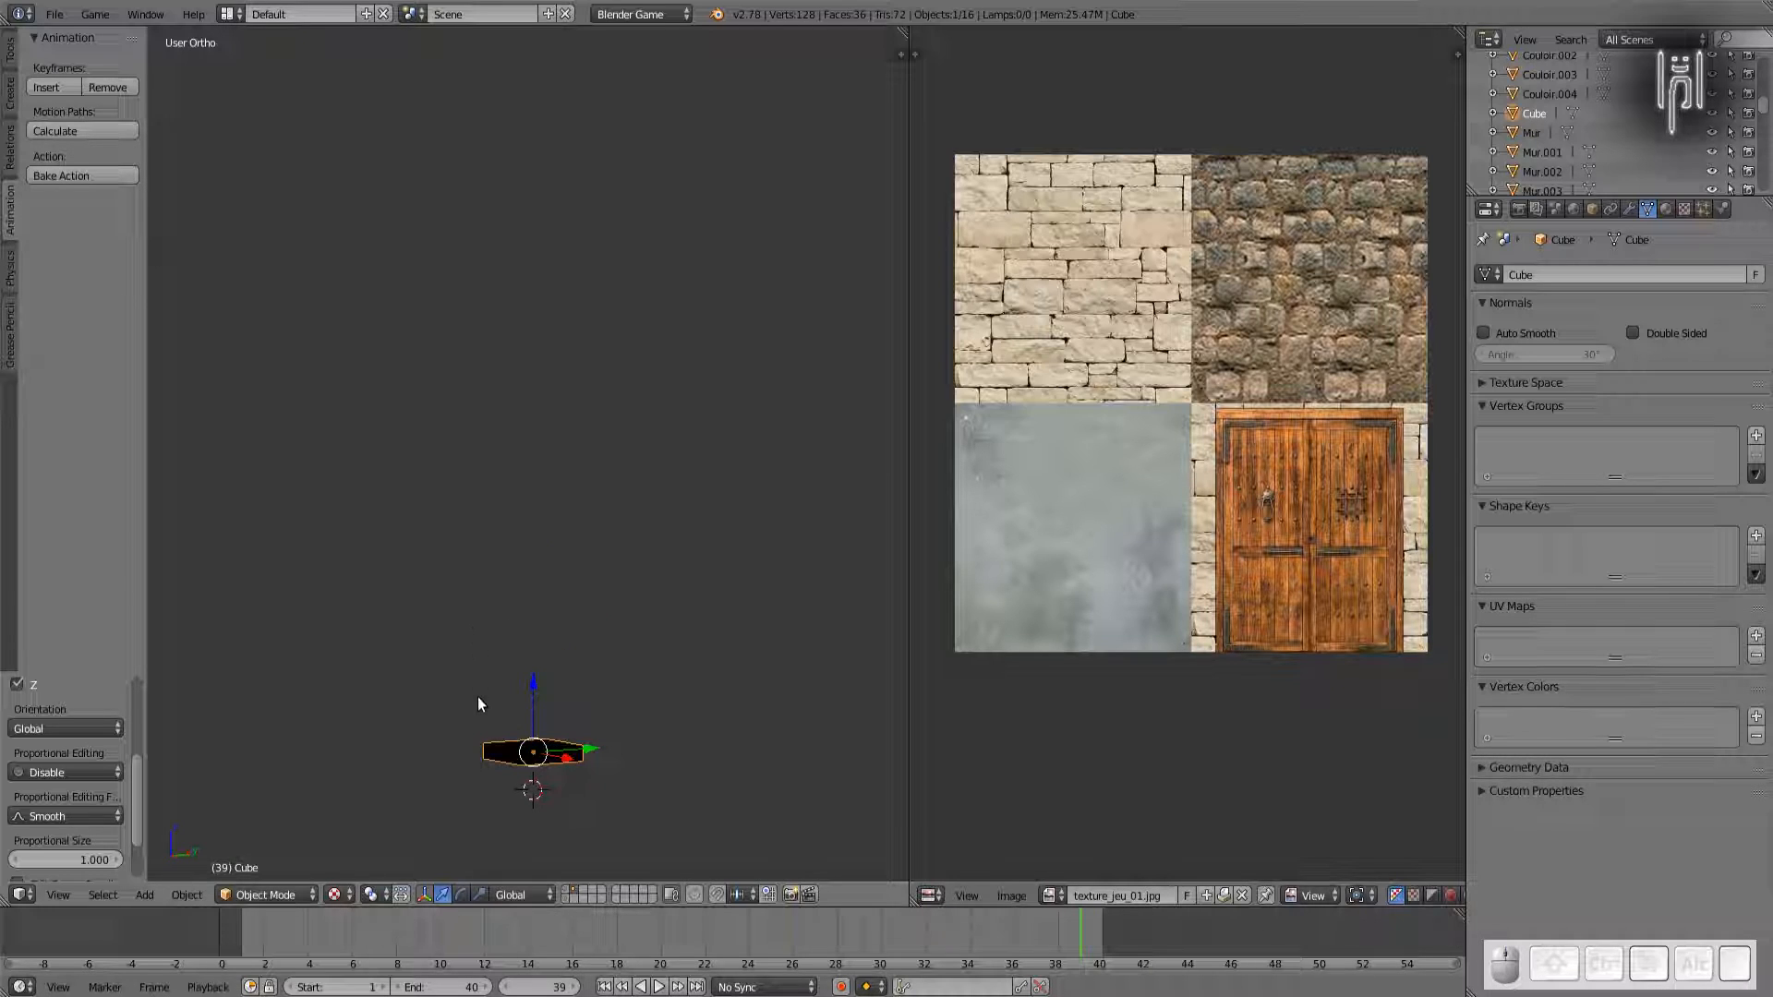
Step: Move the flattened cube to the walls' layer and display only that layer
{"action": "key", "text": "m"}
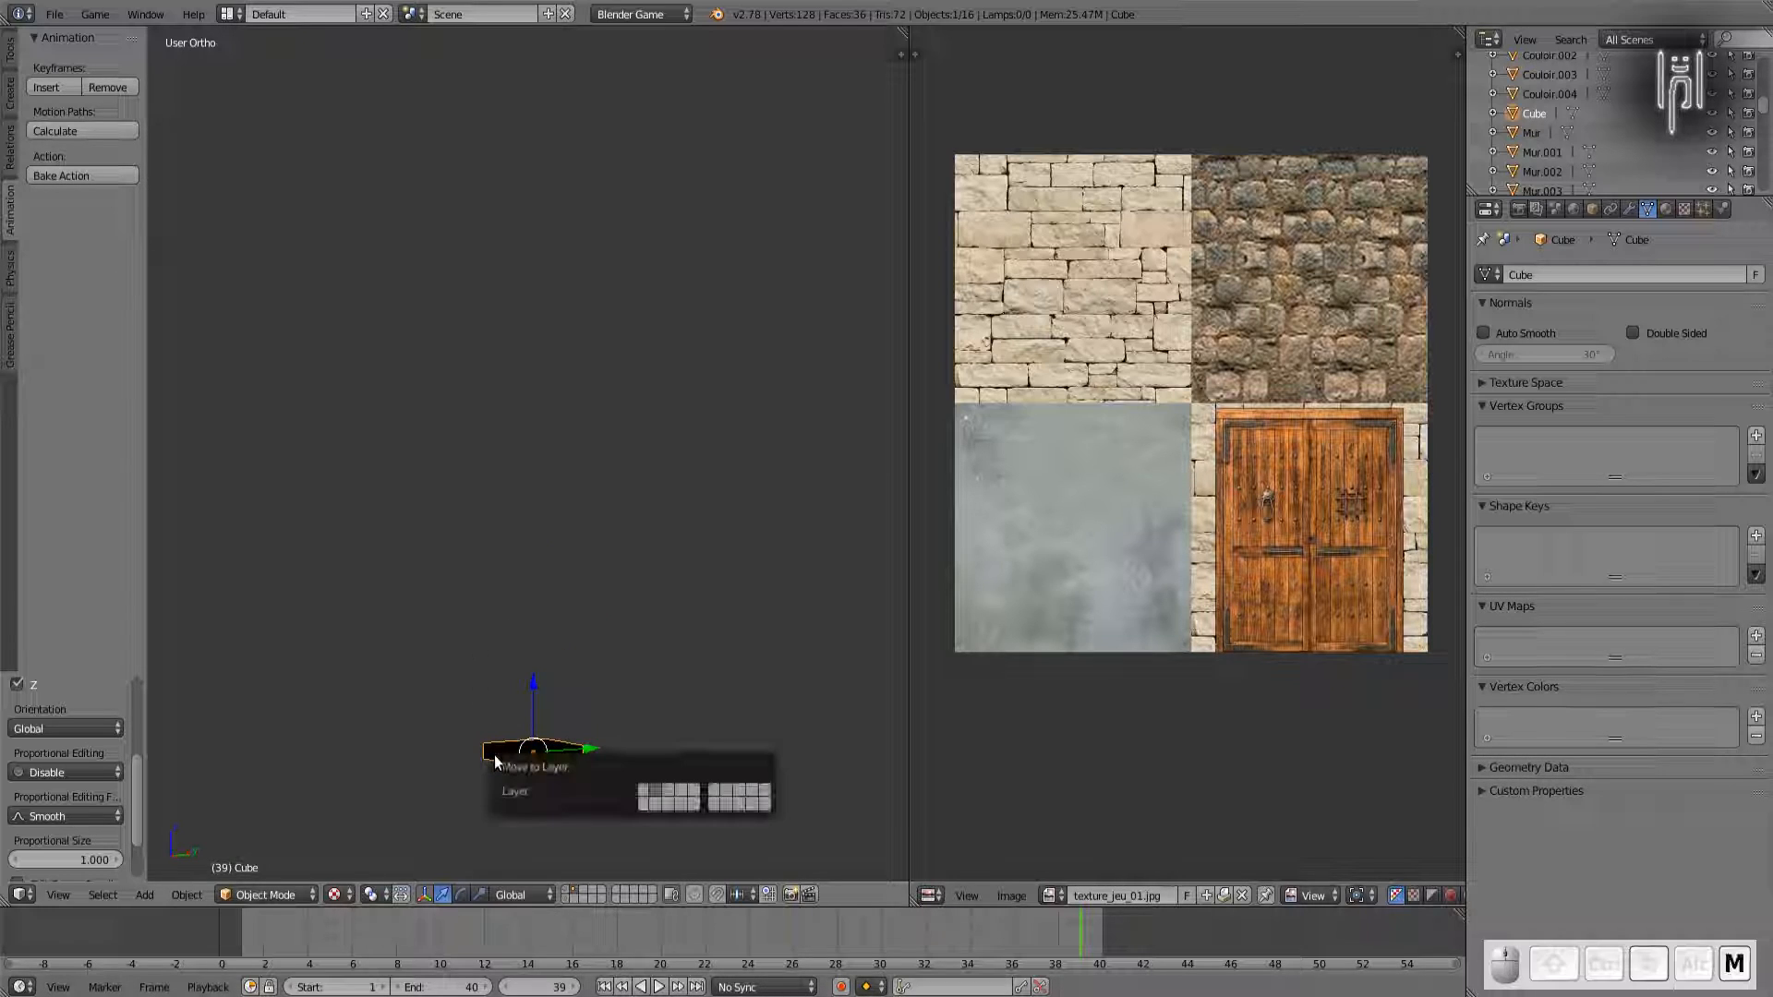
{"action": "left_click", "coordinate": [645, 806]}
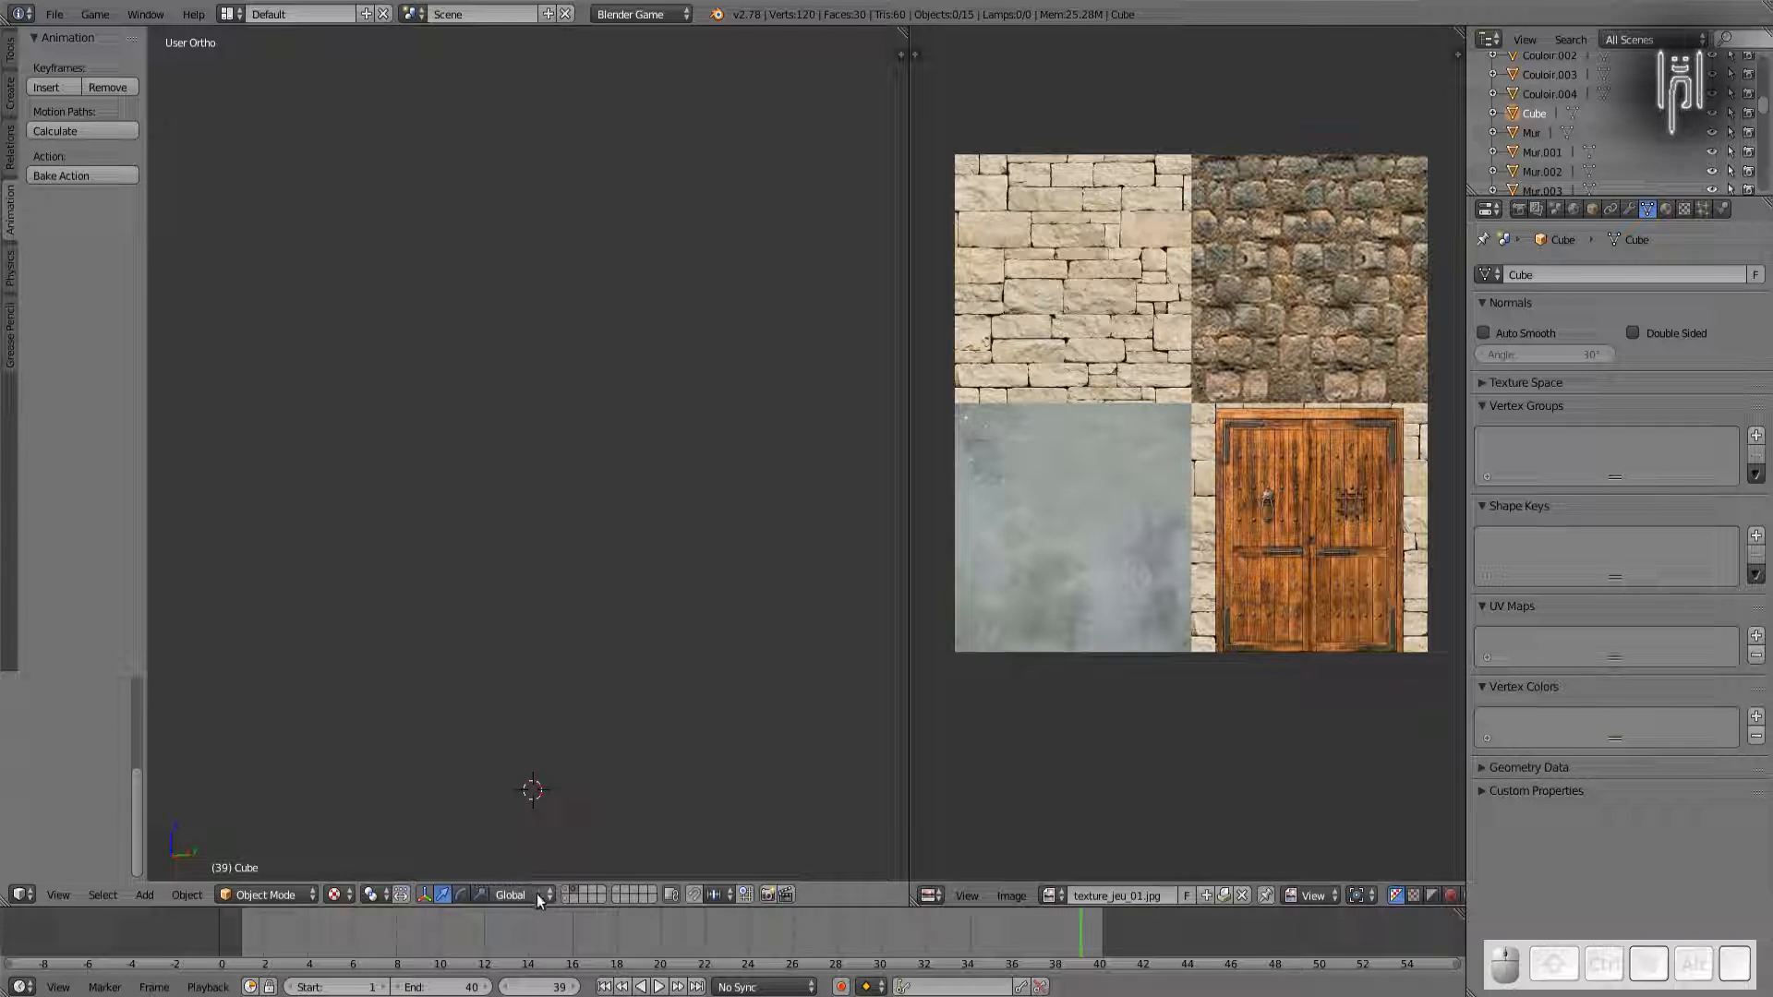
{"action": "left_click", "coordinate": [563, 899]}
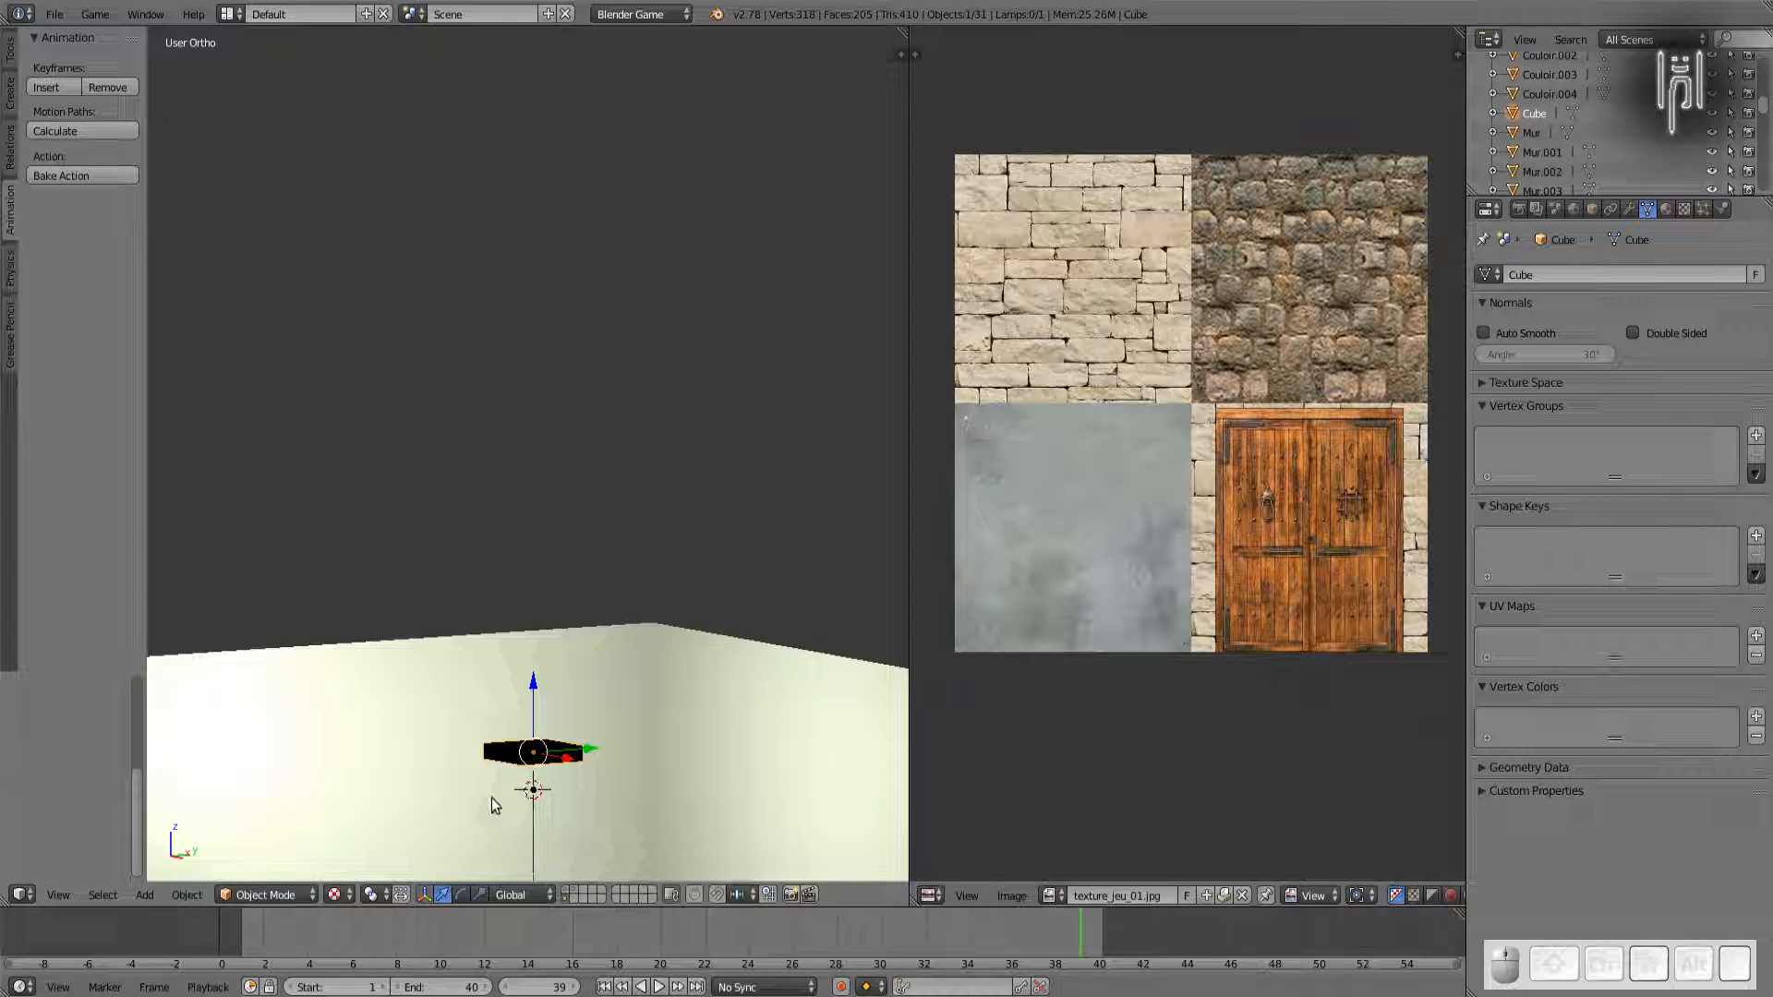
{"action": "scroll", "coordinate": [463, 777], "scroll_direction": "down", "scroll_amount": 1}
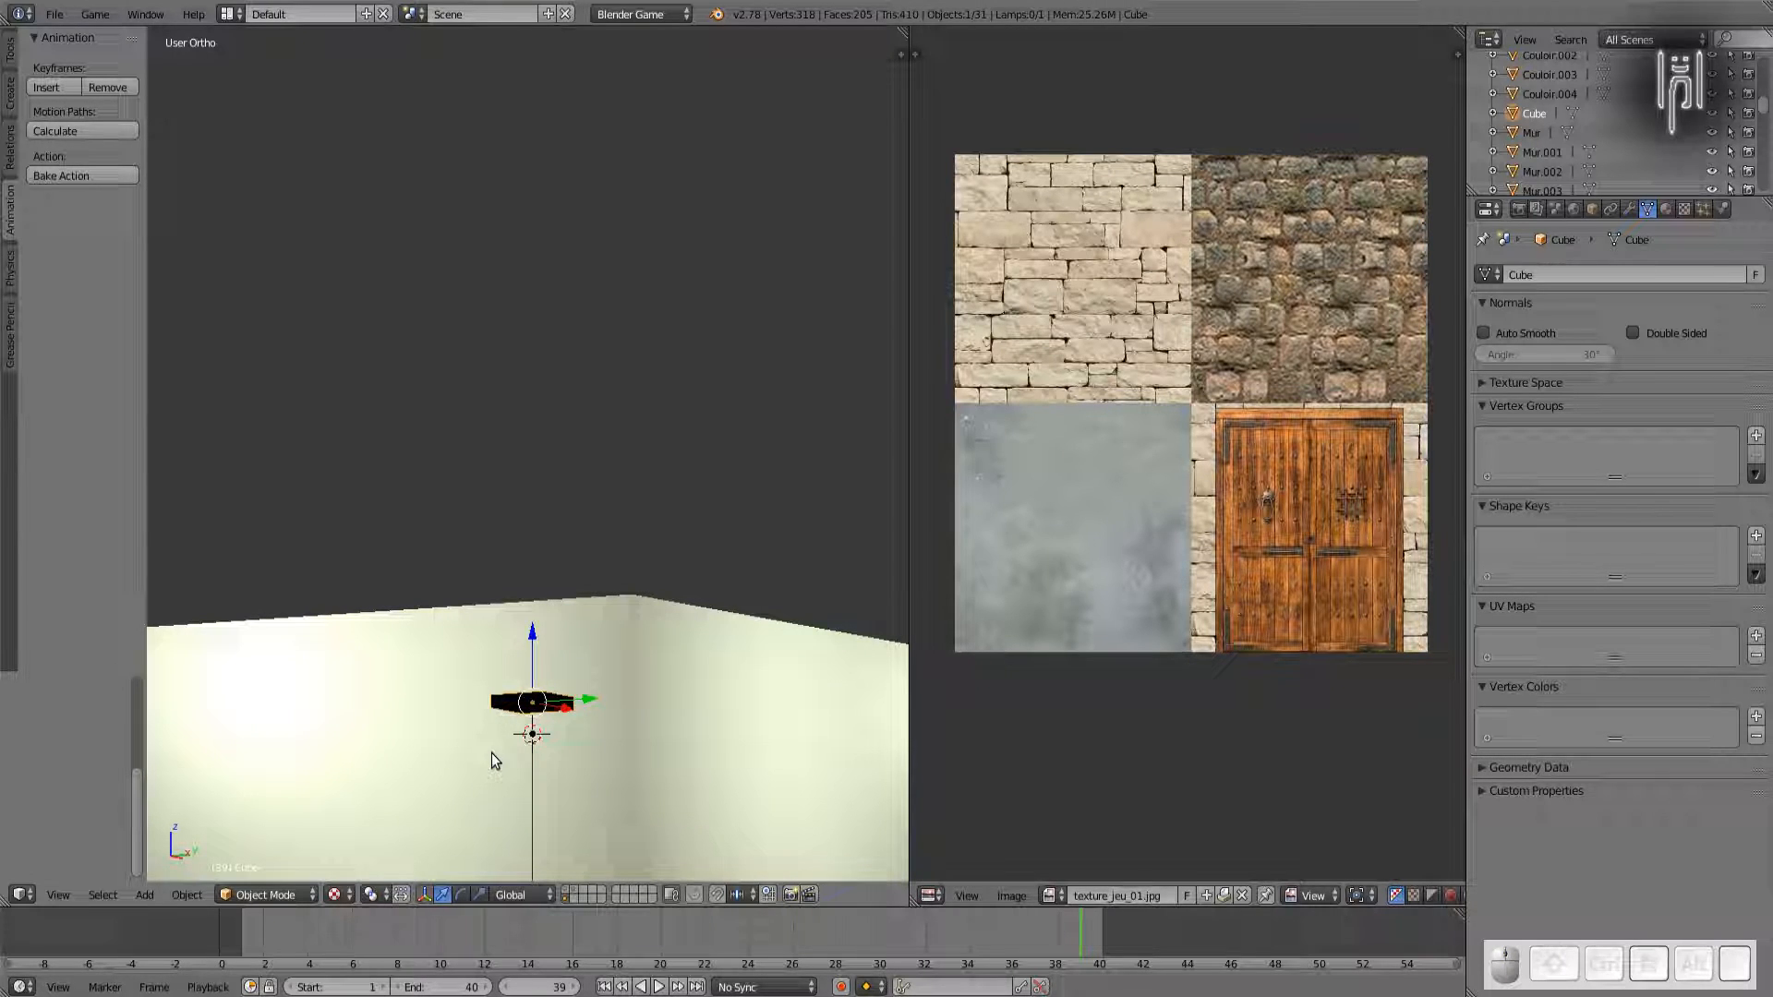
Step: Switch the viewport to wireframe and parent the Point lamp to the flattened cube using the Object option
{"action": "key", "text": "z"}
{"action": "scroll", "coordinate": [490, 757], "scroll_direction": "up", "scroll_amount": 1}
{"action": "middle_click_drag", "start_coordinate": [481, 764], "coordinate": [439, 486], "text": "shift"}
{"action": "right_click", "coordinate": [478, 589]}
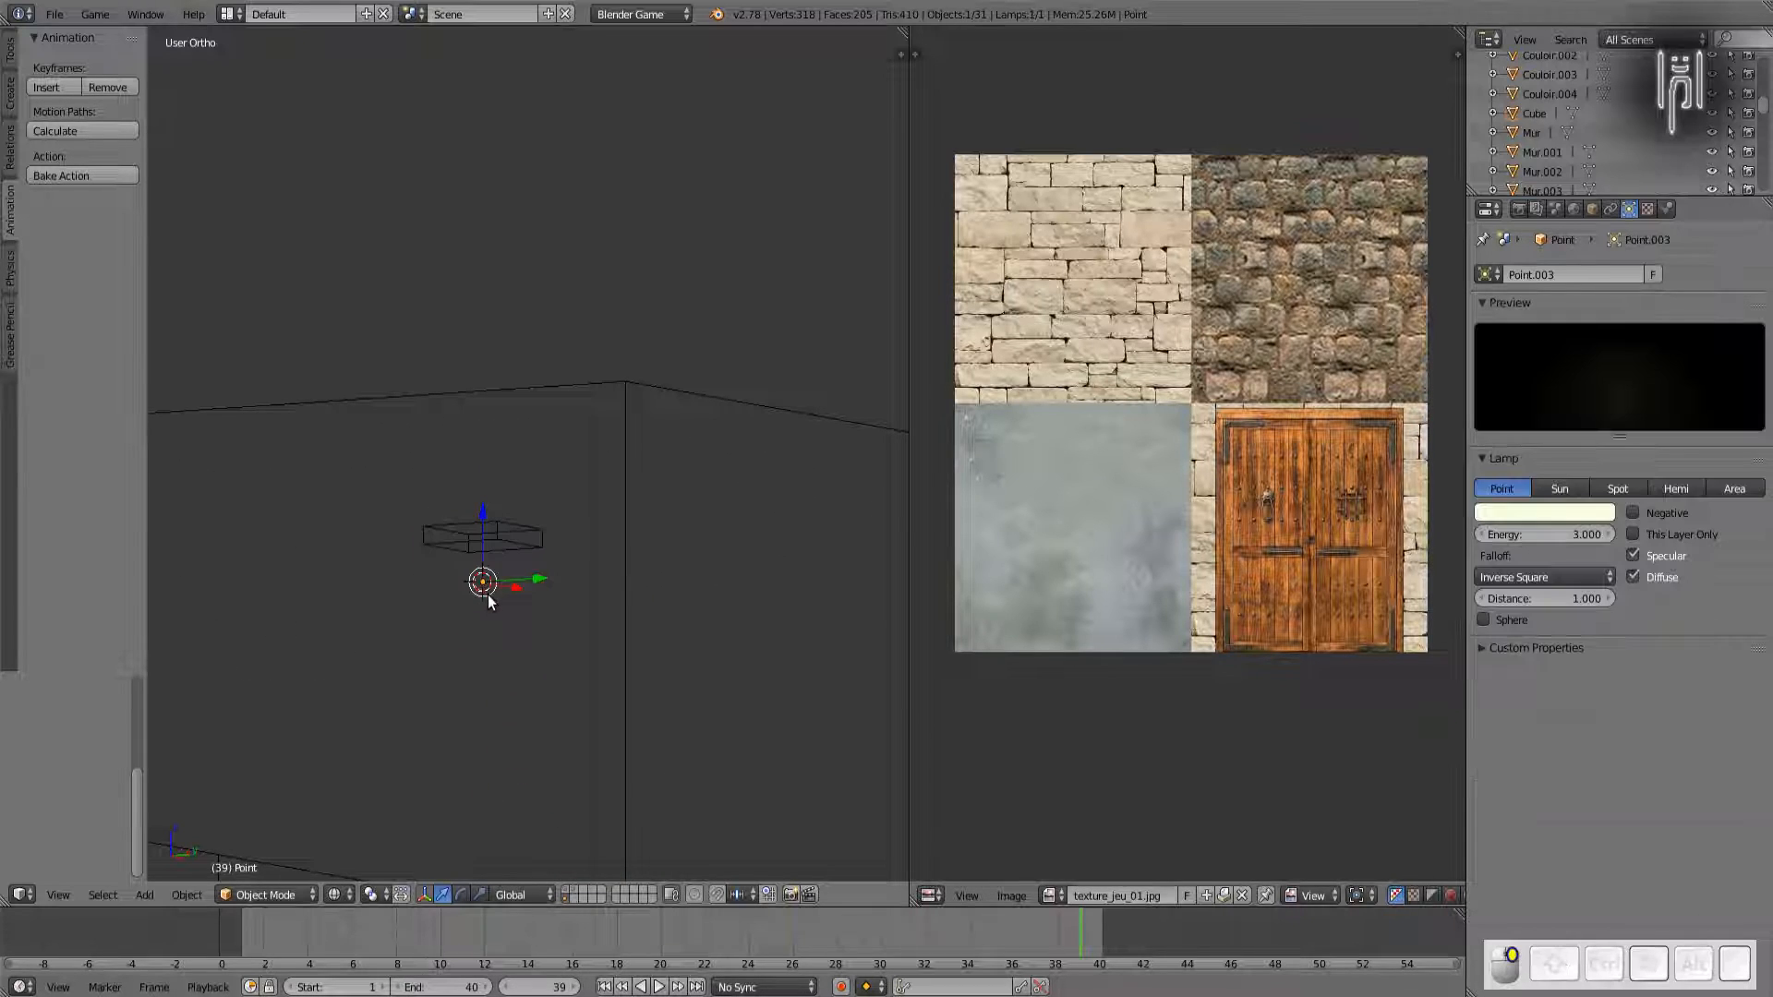
{"action": "right_click", "coordinate": [440, 553], "text": "shift"}
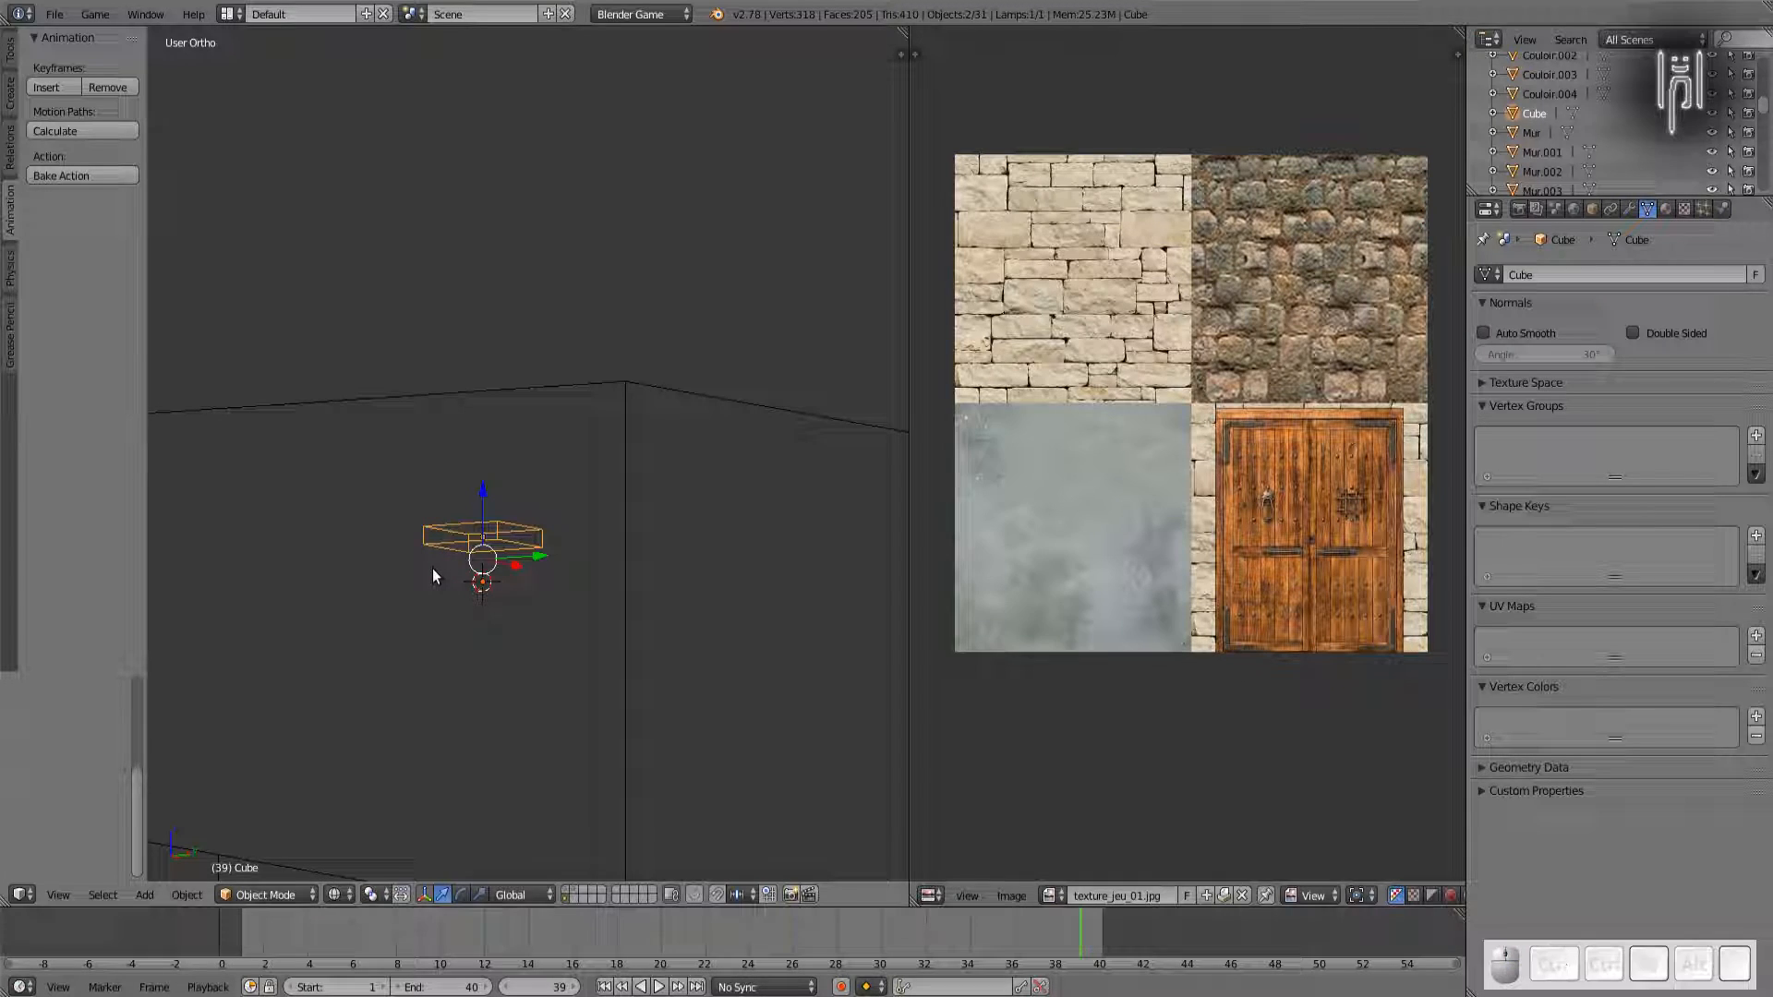
{"action": "key", "text": "ctrl+p"}
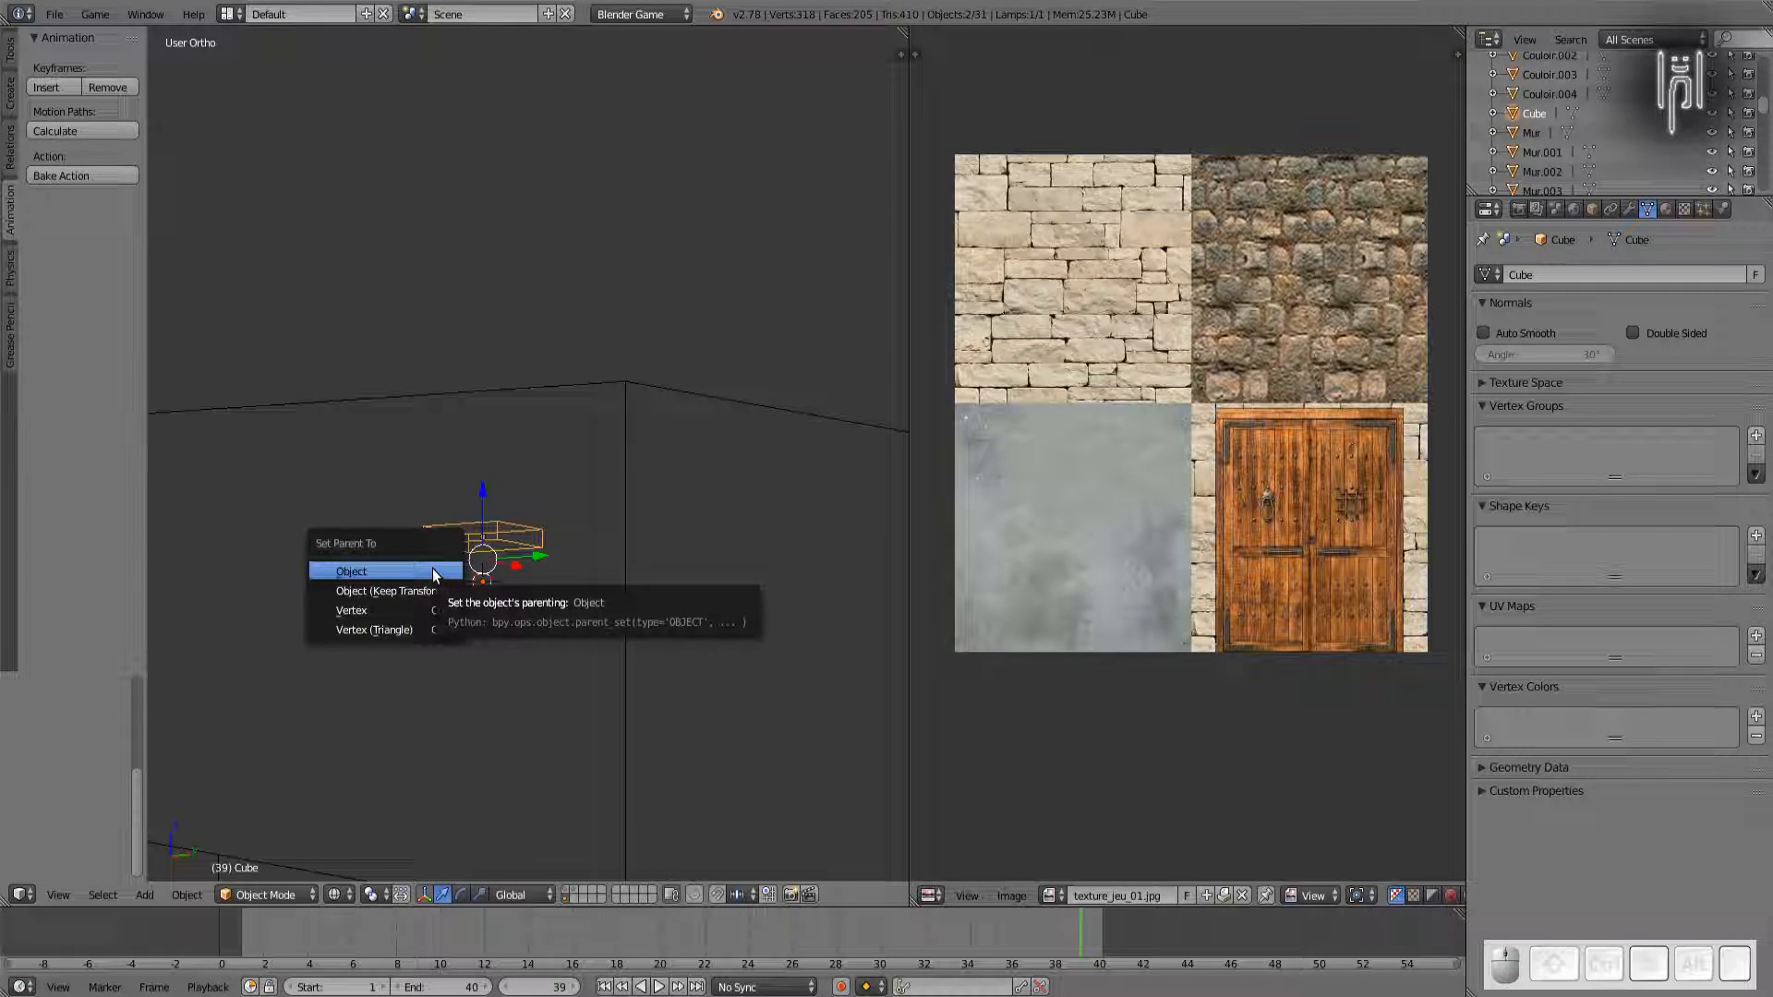
{"action": "left_click", "coordinate": [432, 572]}
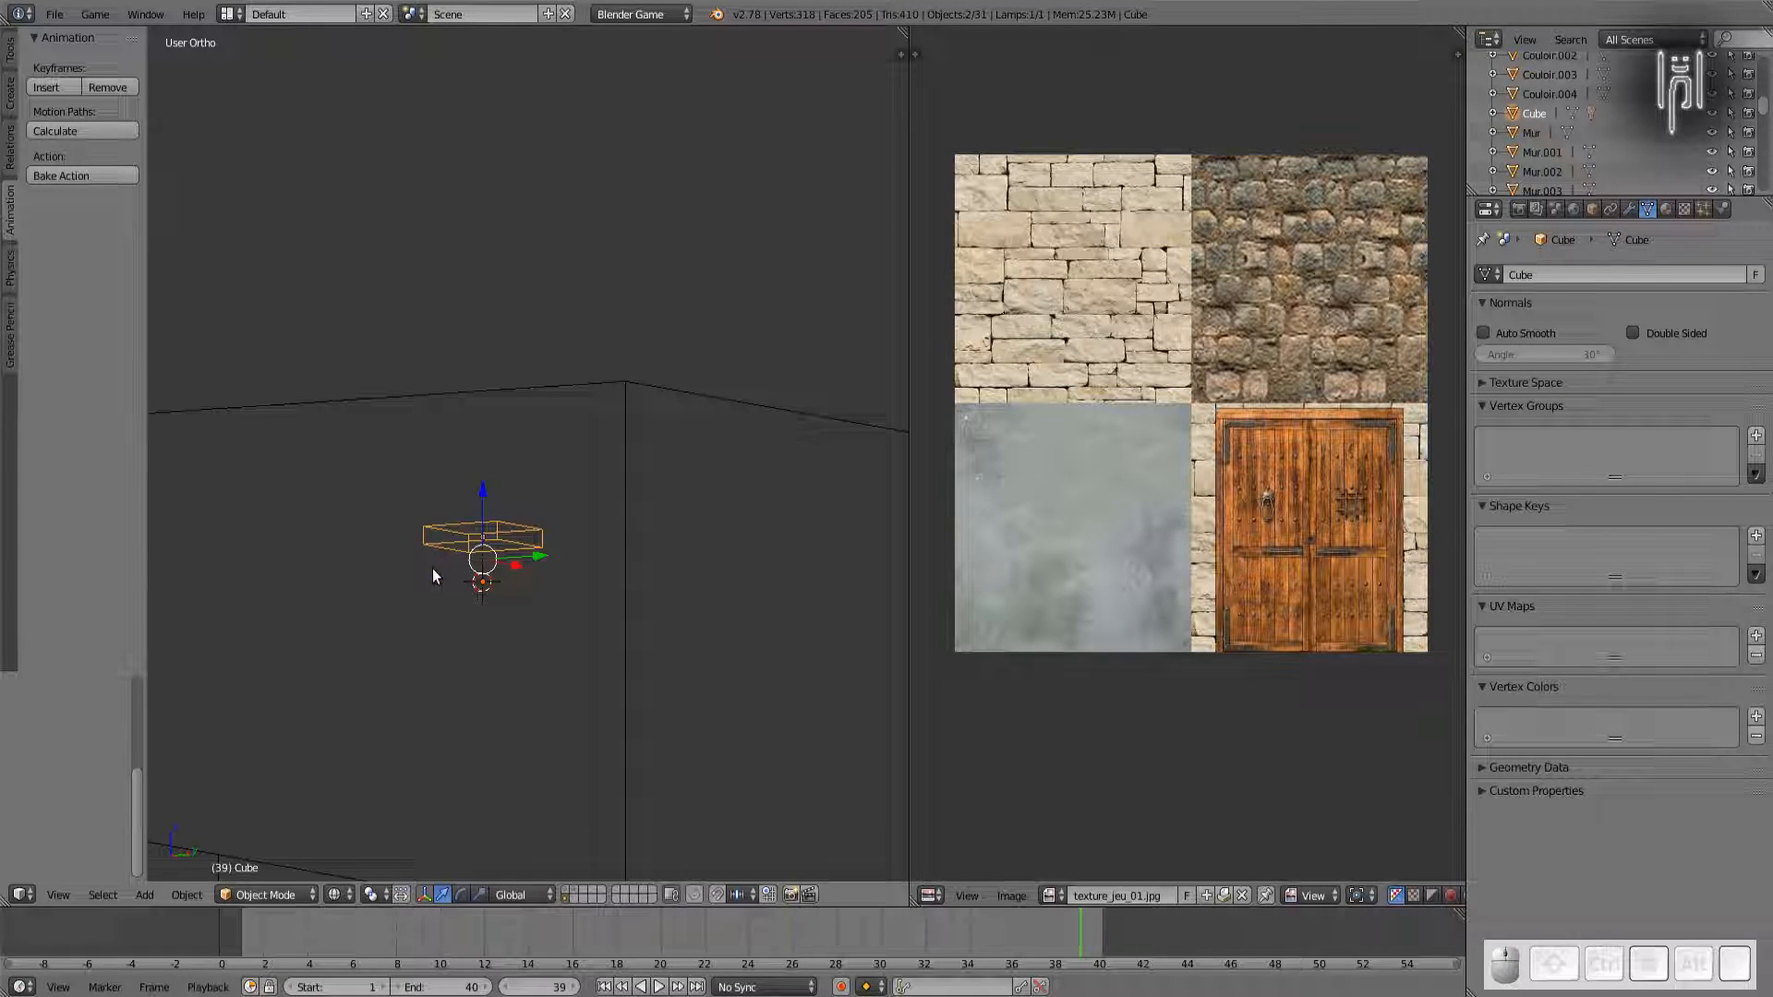
Step: Select only the flattened cube and test-move it to check that the lamp follows, leaving it at its original position
{"action": "right_click", "coordinate": [439, 546]}
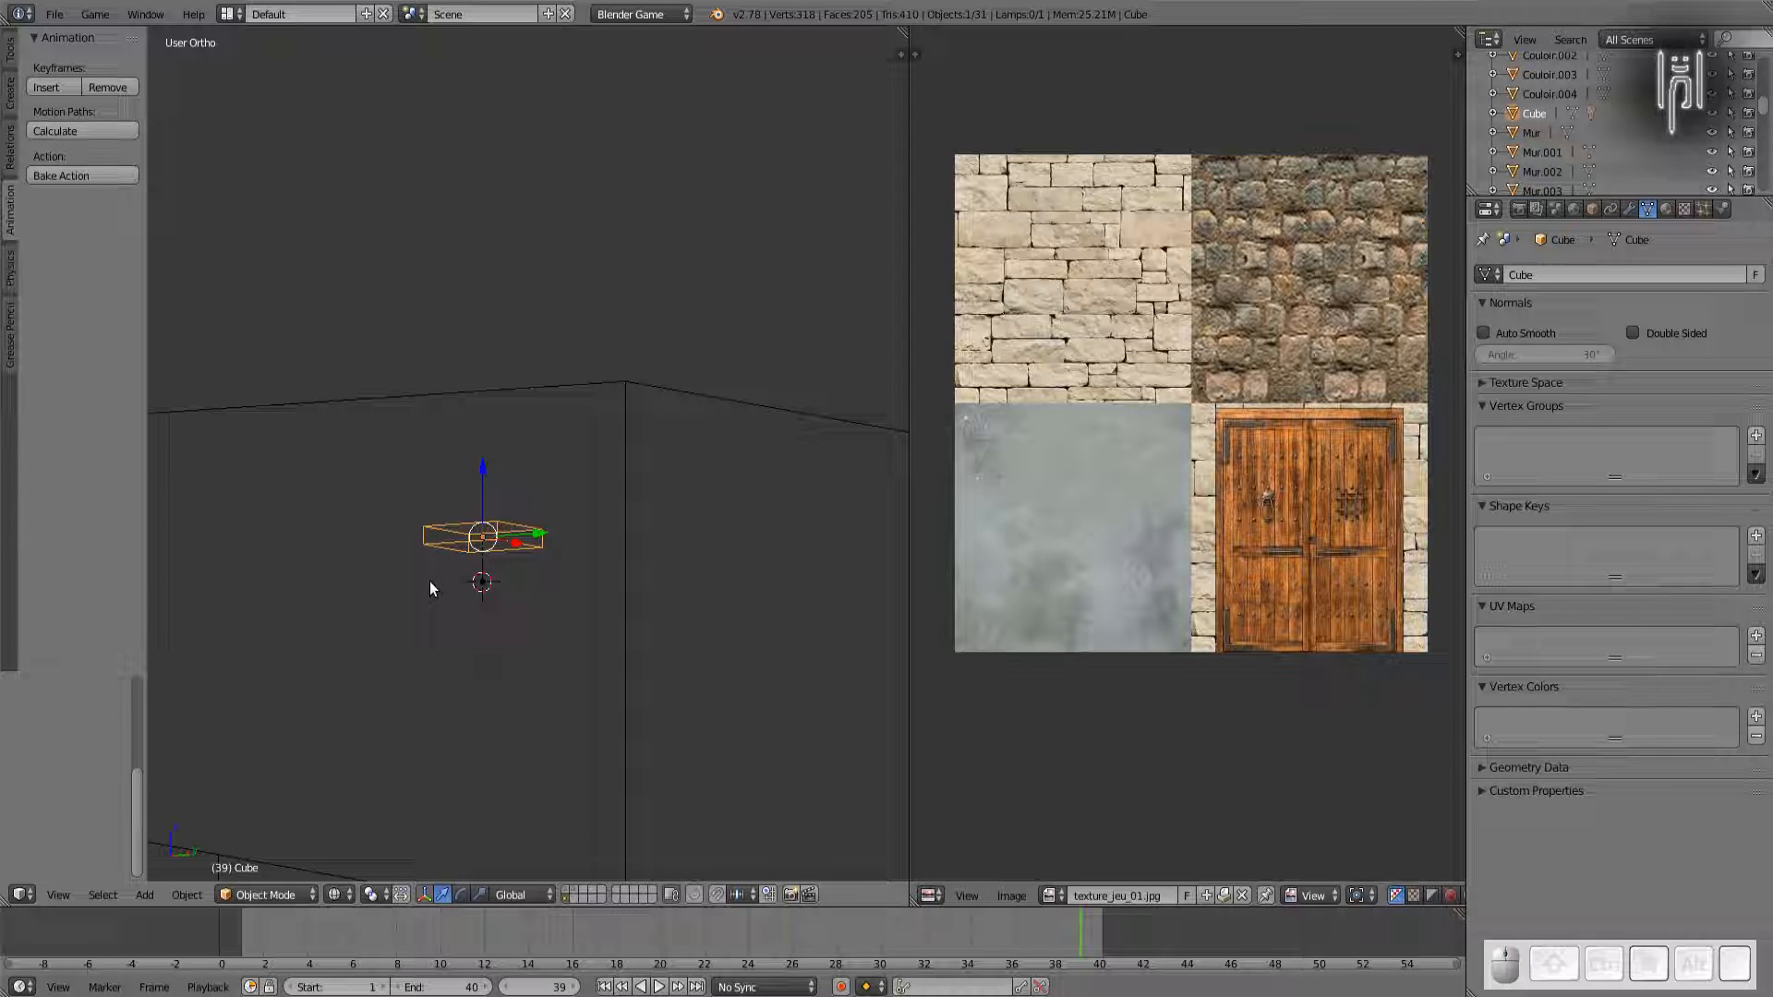
{"action": "key", "text": "g"}
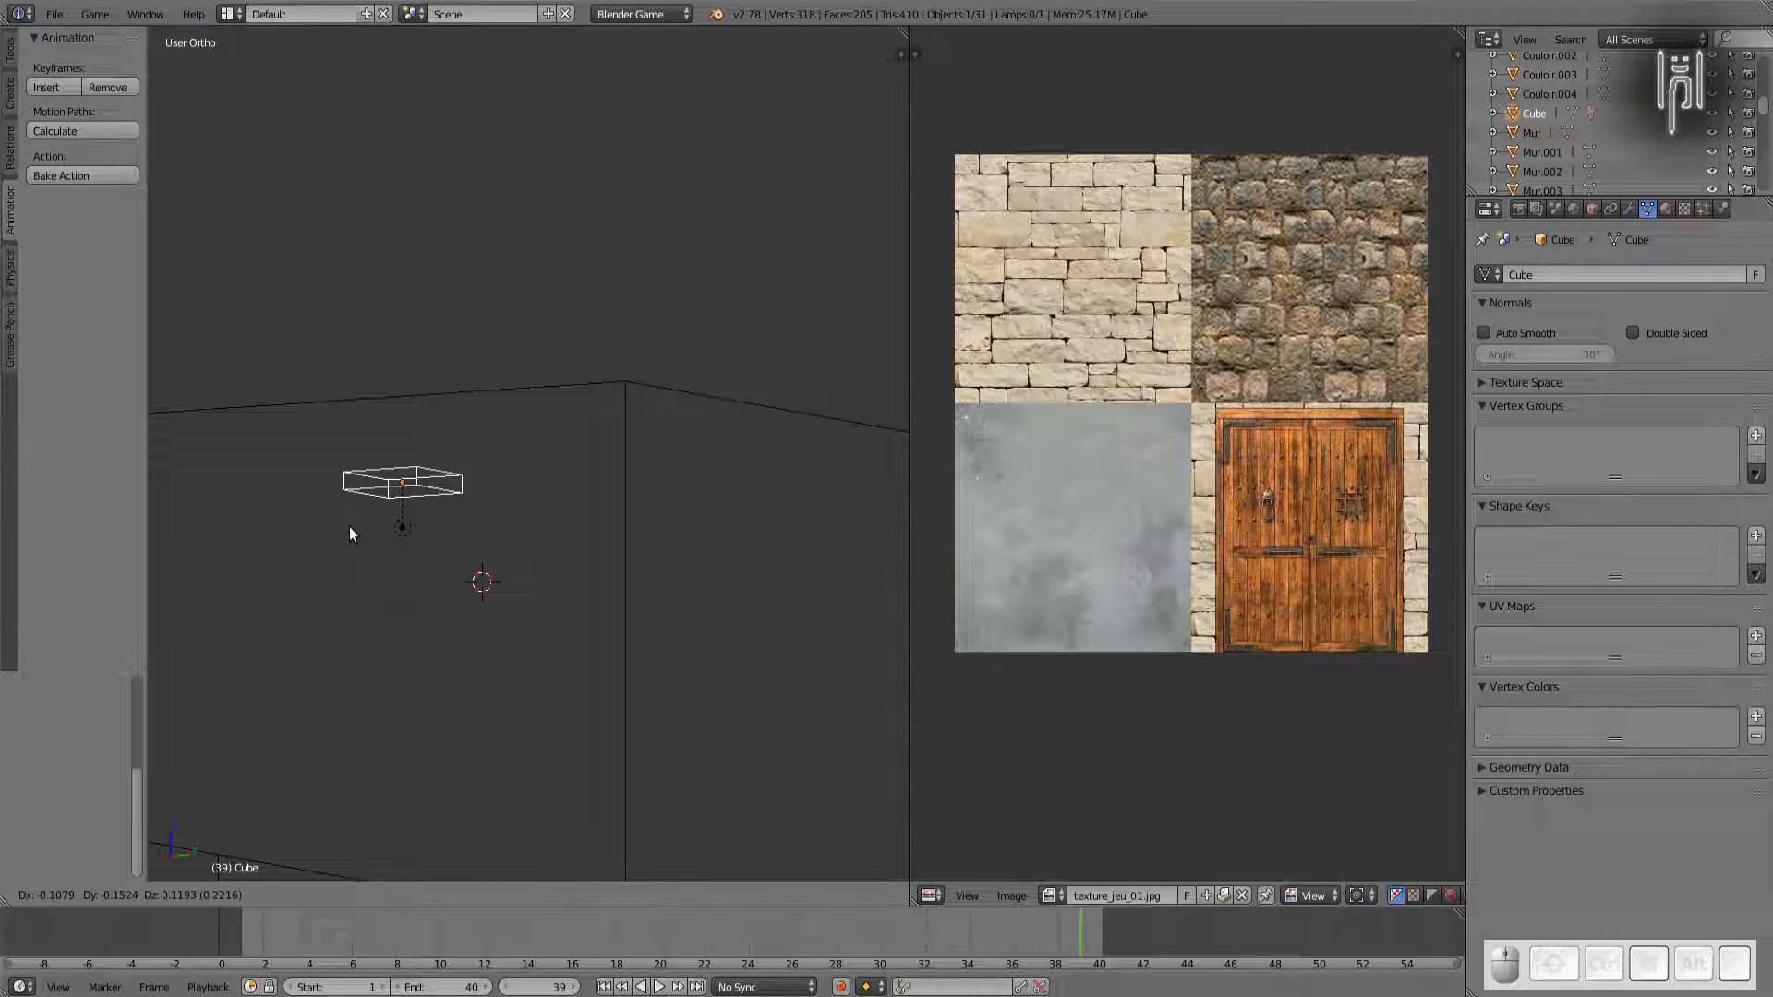
{"action": "key", "text": "Escape"}
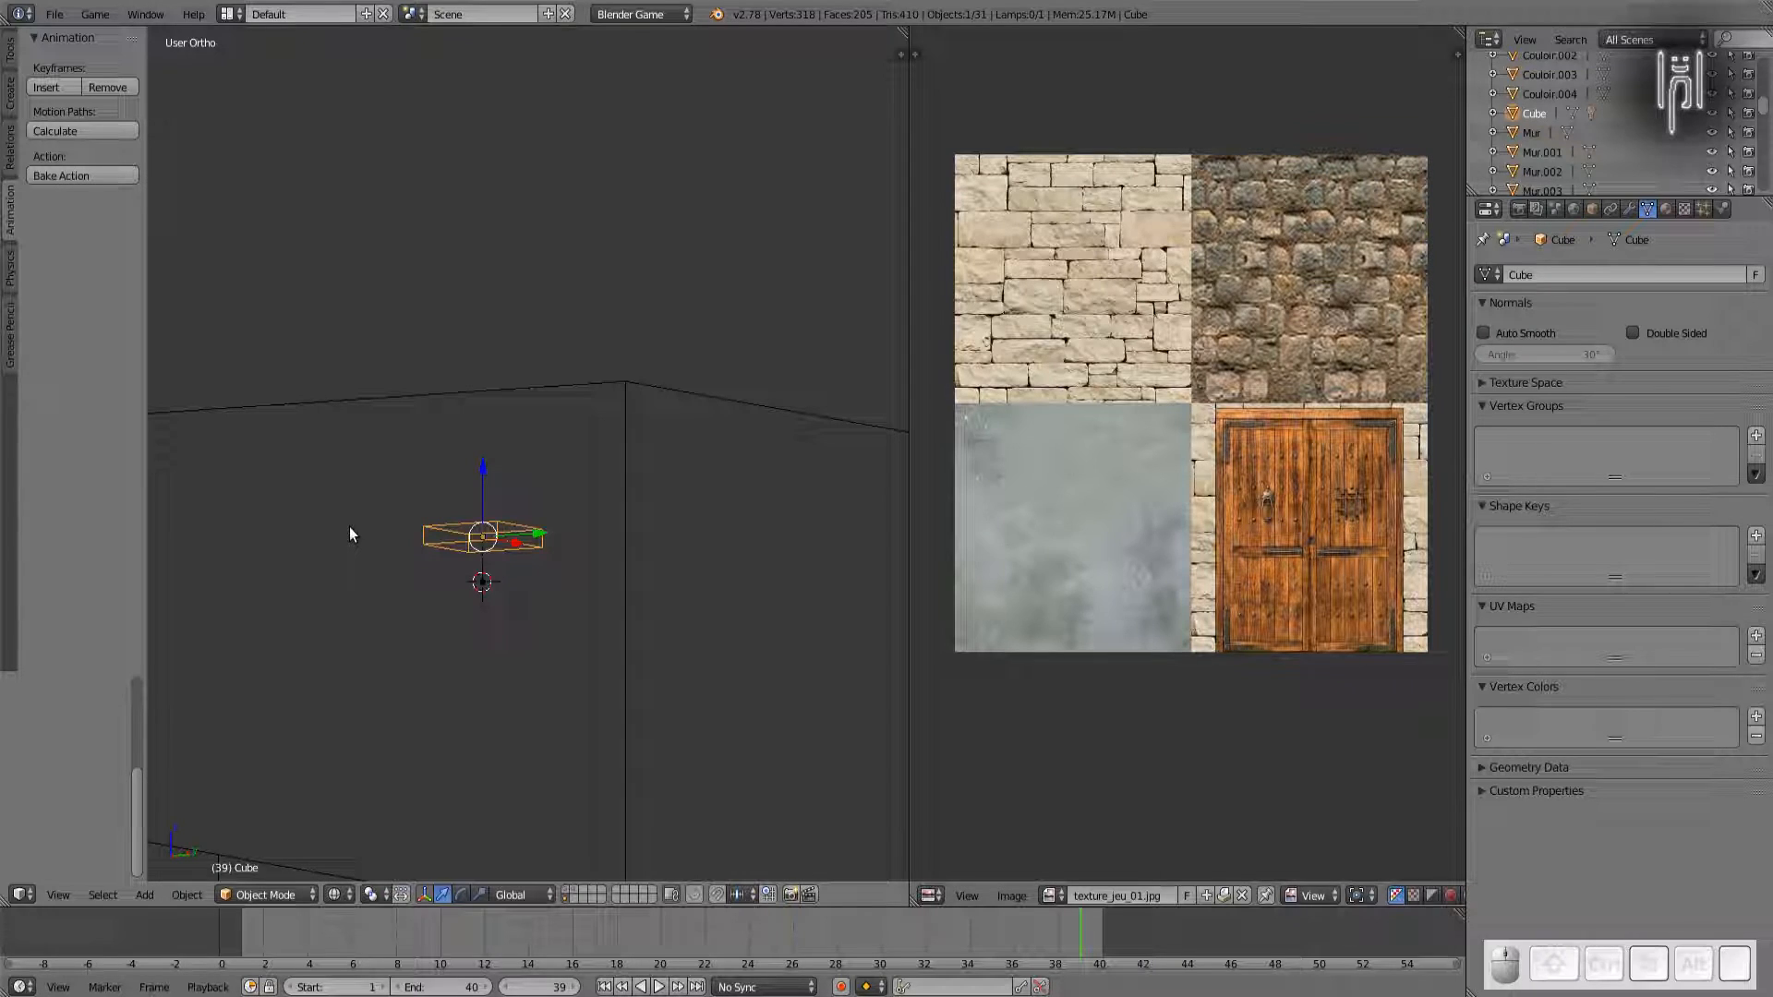
Step: From the top view, duplicate only the flattened cube twice, with grid-snapped copies in the room's diagonally opposite corner and in the corridor
{"action": "key", "text": "KP_7"}
{"action": "scroll", "coordinate": [399, 488], "scroll_direction": "down", "scroll_amount": 10}
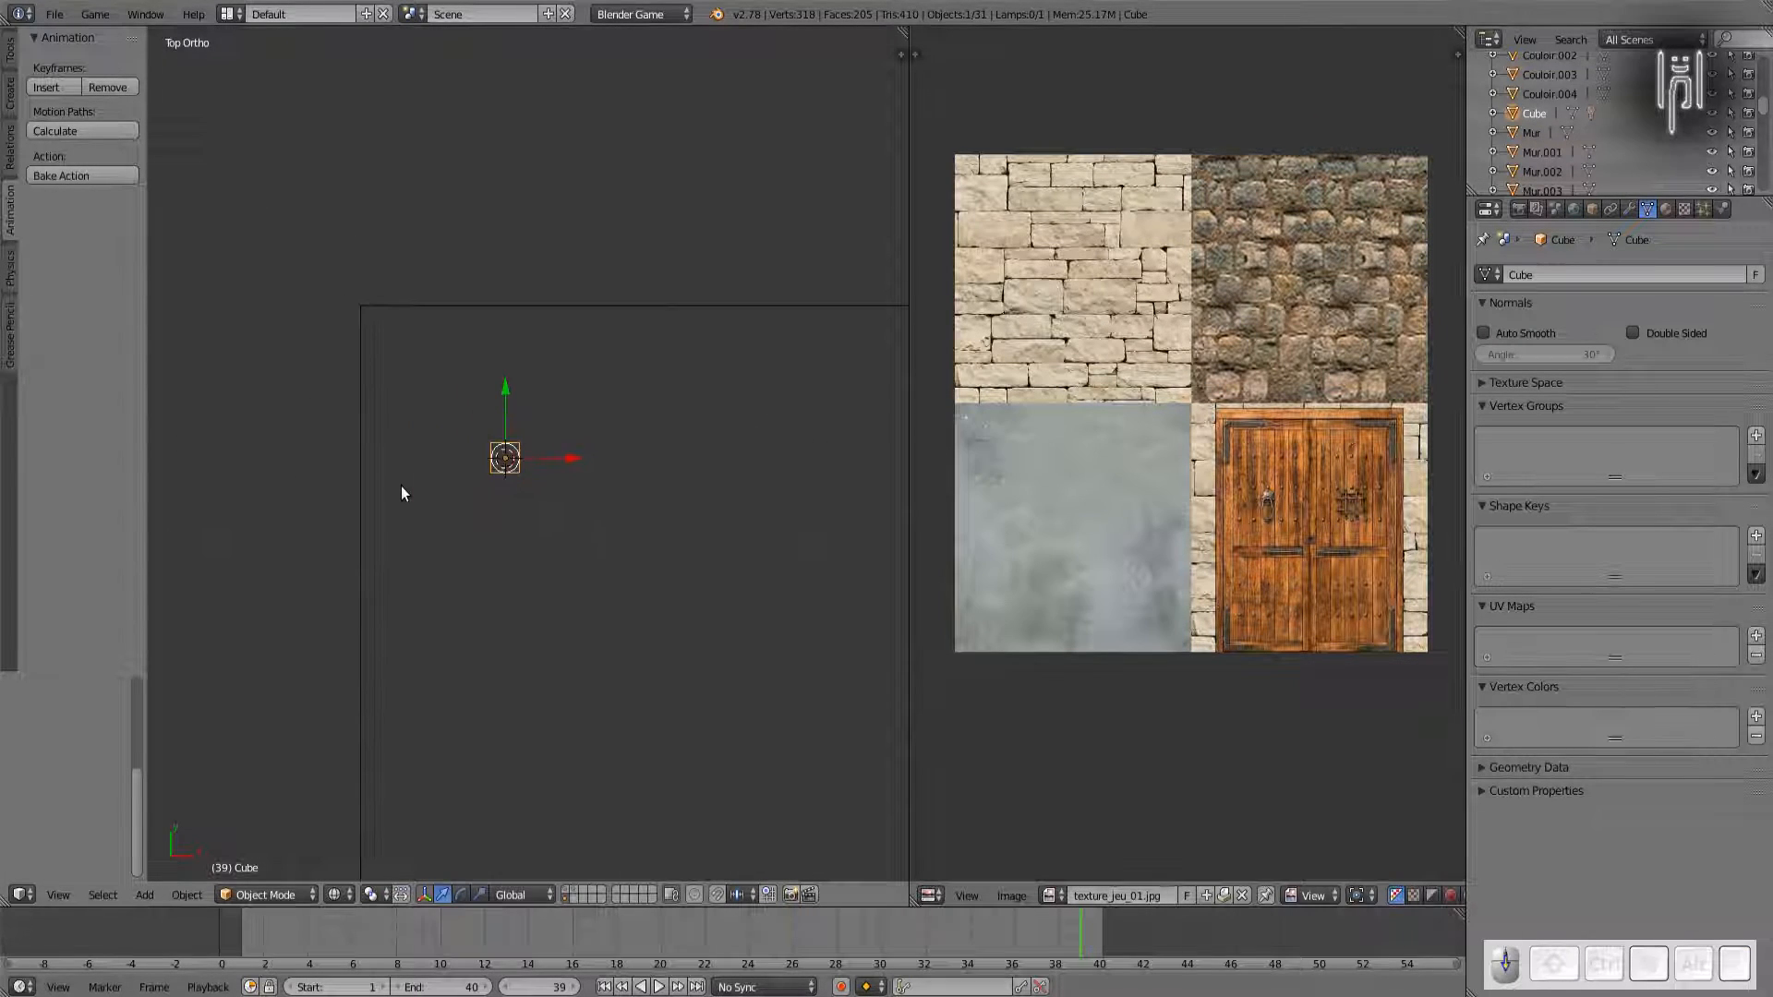
{"action": "scroll", "coordinate": [399, 490], "scroll_direction": "down", "scroll_amount": 2}
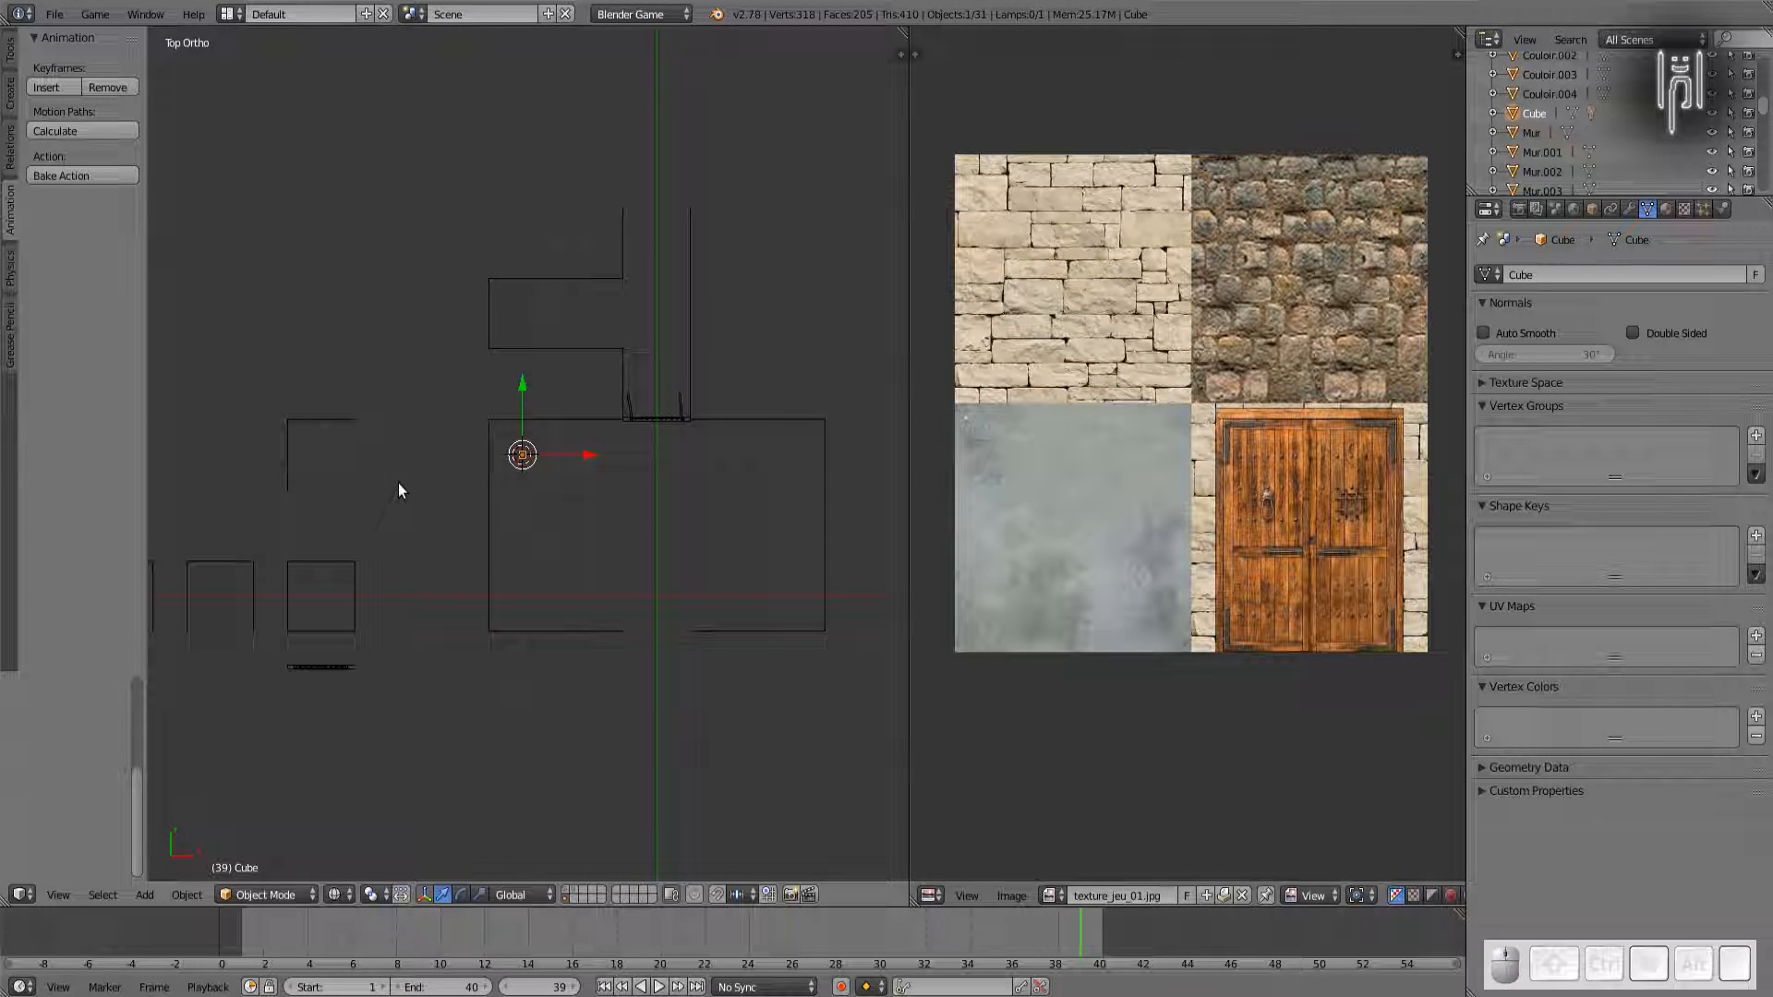
{"action": "key", "text": "shift+d"}
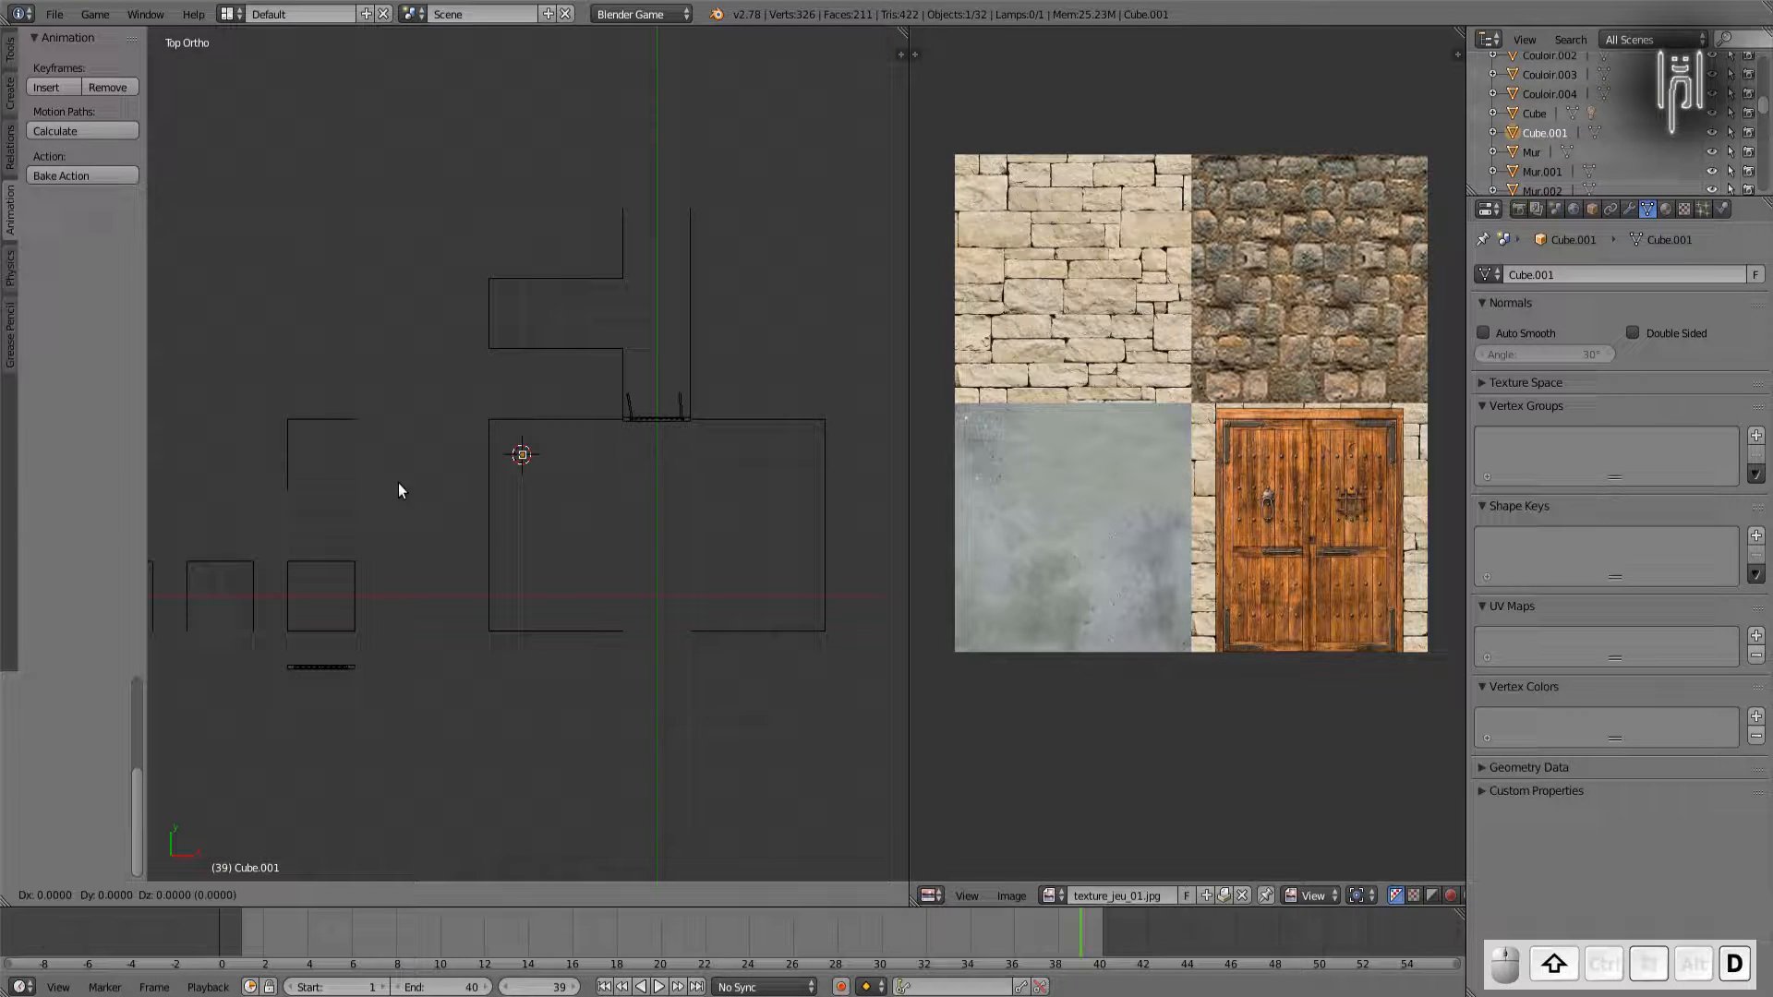
{"action": "left_click", "coordinate": [678, 617], "text": "ctrl"}
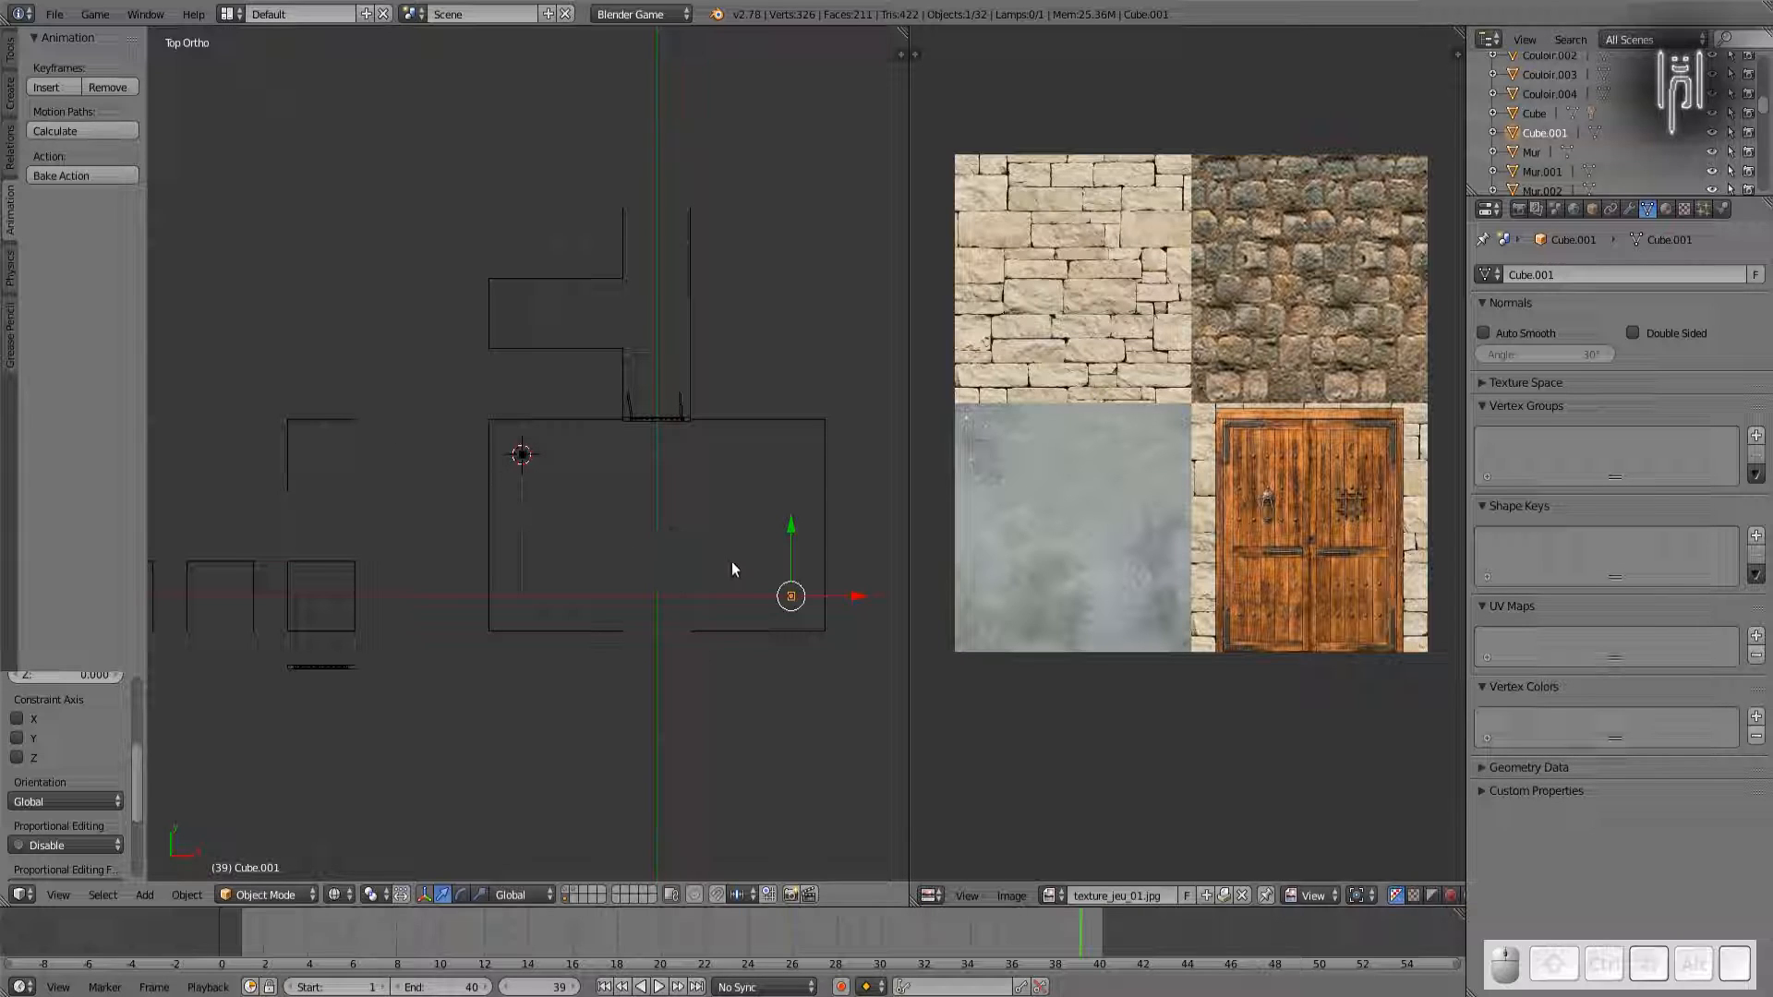
{"action": "key", "text": "shift+d"}
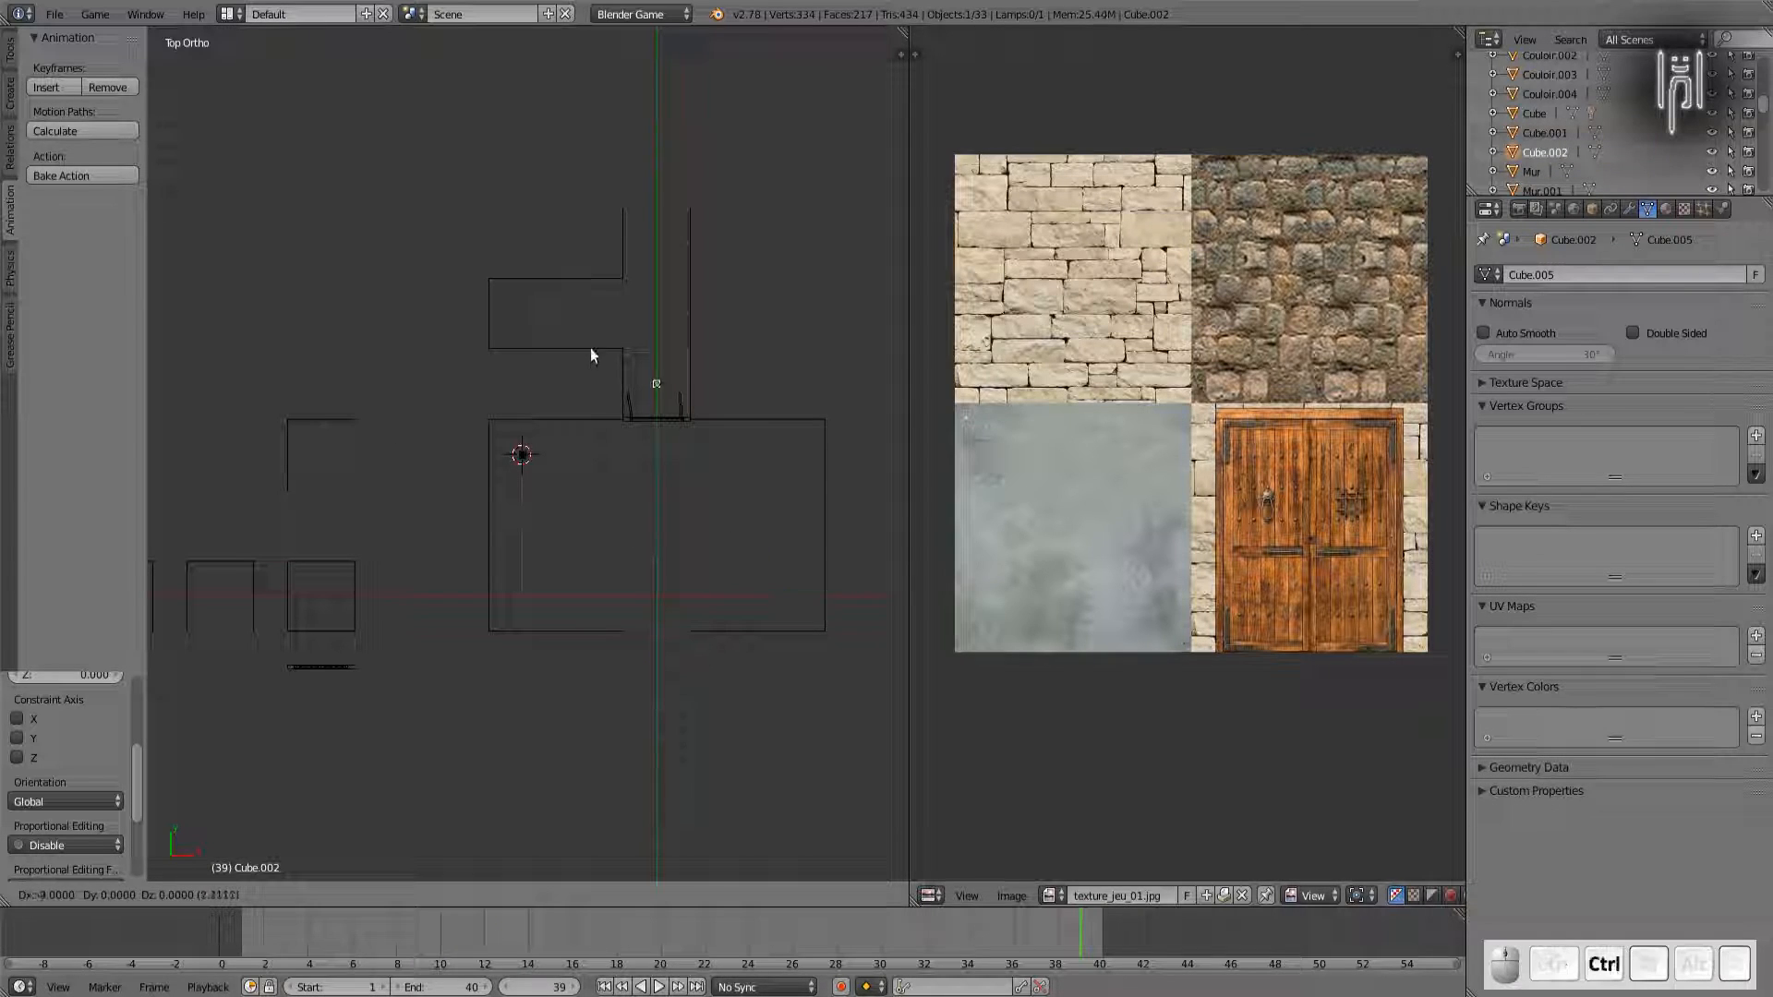
{"action": "left_click", "coordinate": [600, 294], "text": "ctrl"}
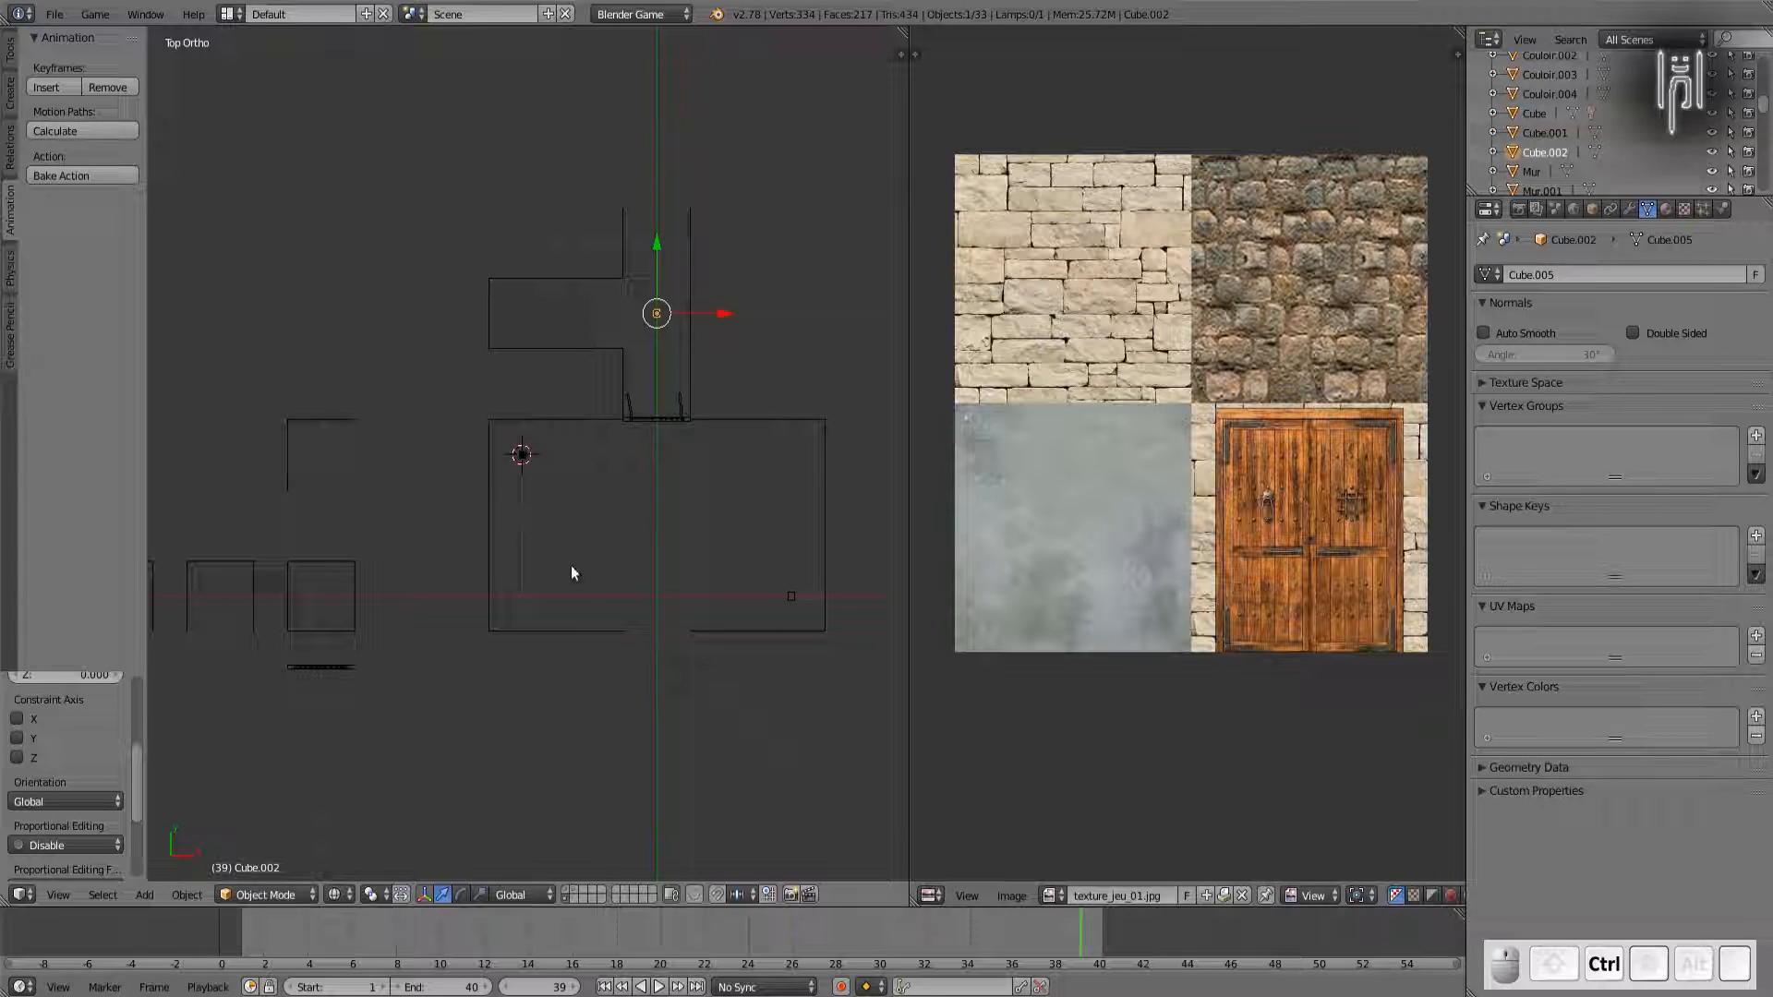
Step: Check the placement against the floor layer, then examine the cube copies in 3D for missing child lamps
{"action": "left_click", "coordinate": [574, 892], "text": "shift"}
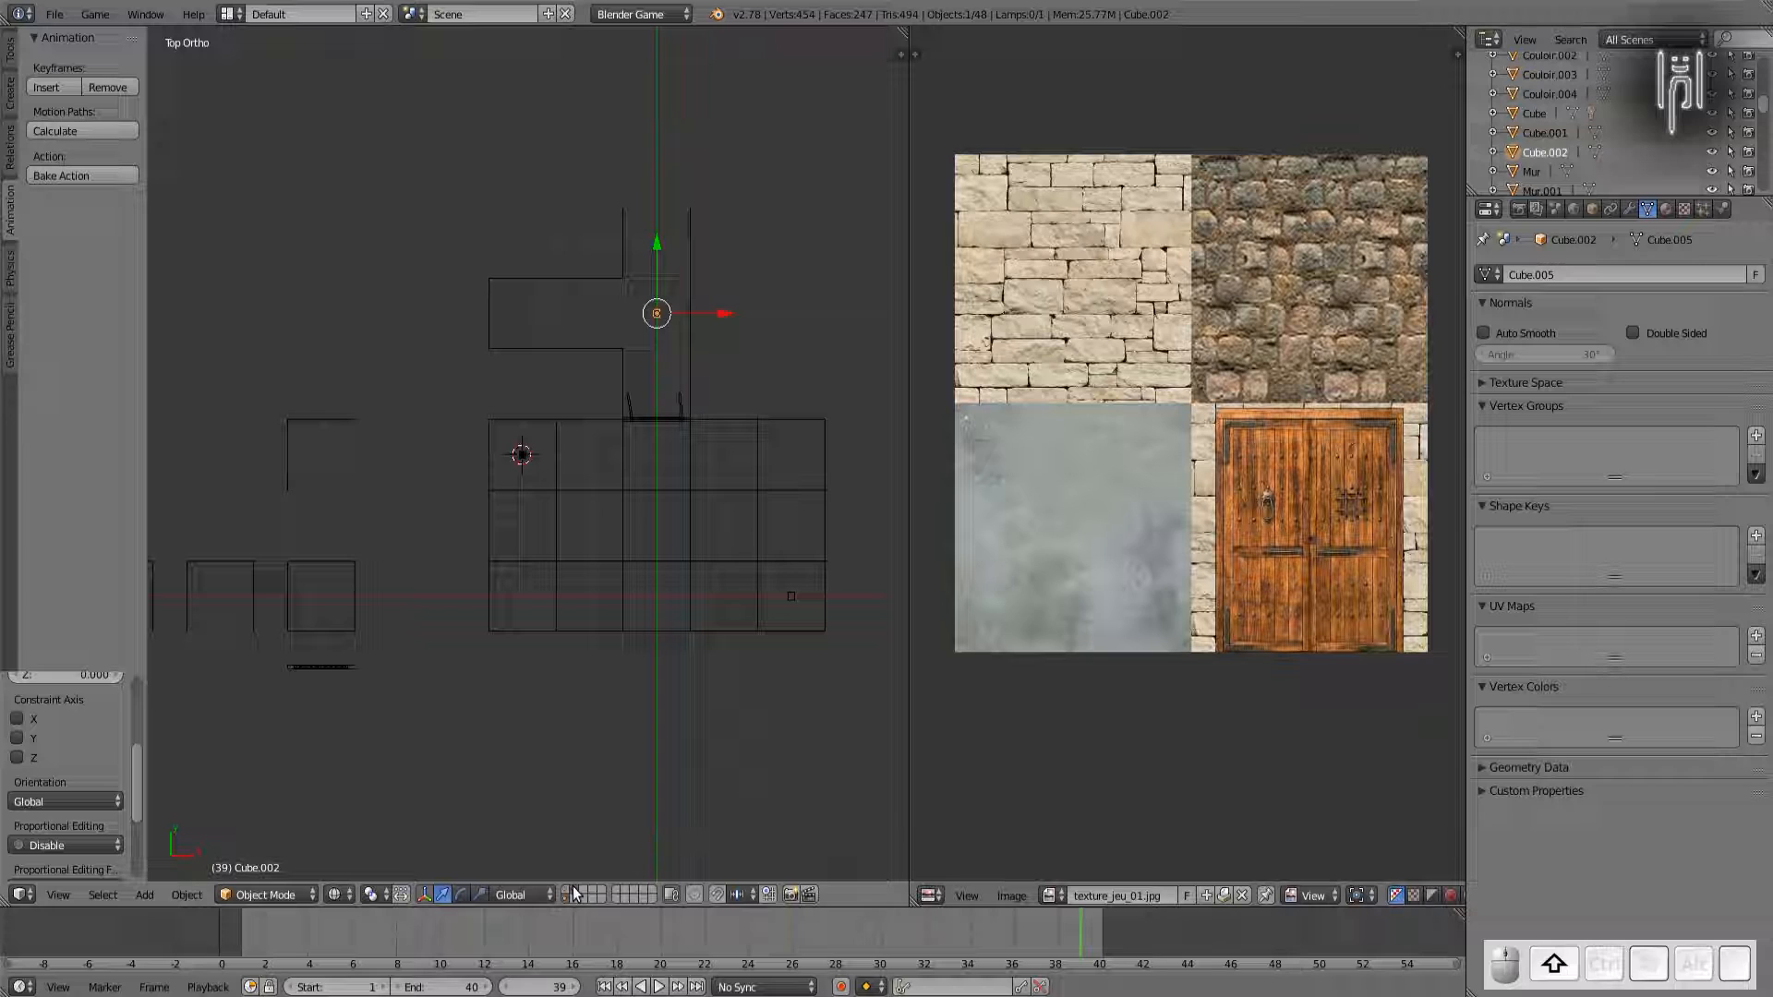
{"action": "left_click", "coordinate": [574, 892], "text": "shift"}
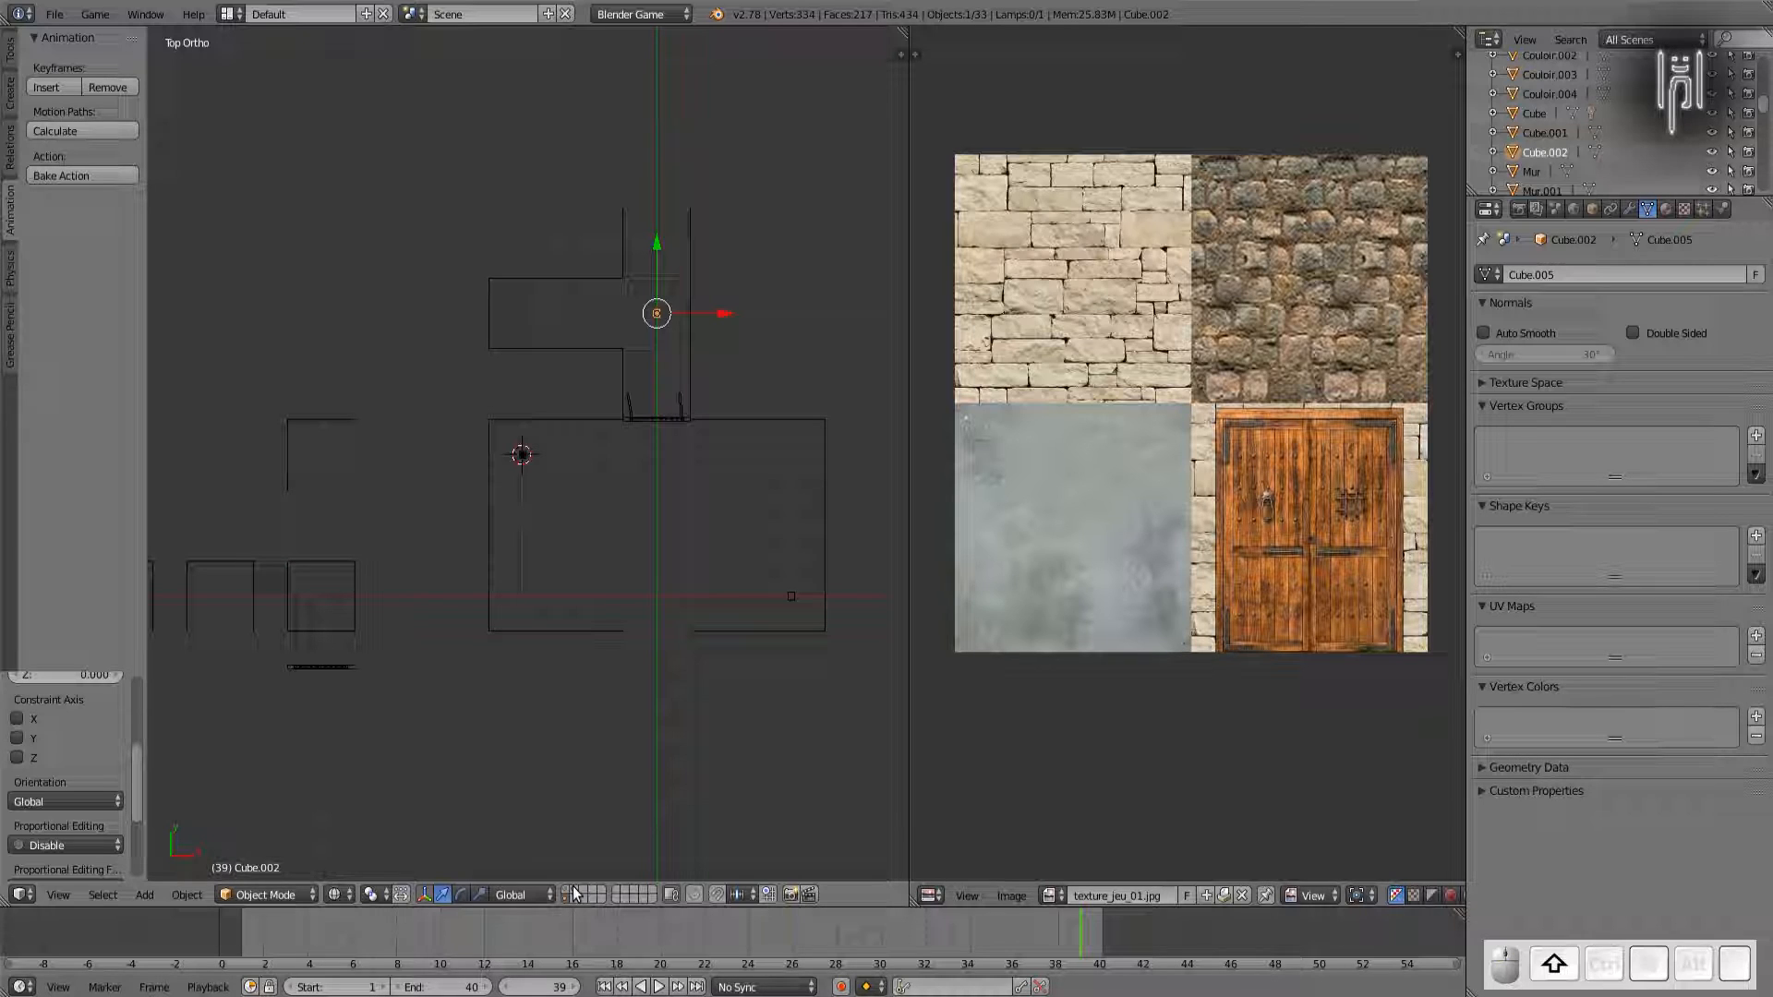
{"action": "scroll", "coordinate": [512, 395], "scroll_direction": "up", "scroll_amount": 2}
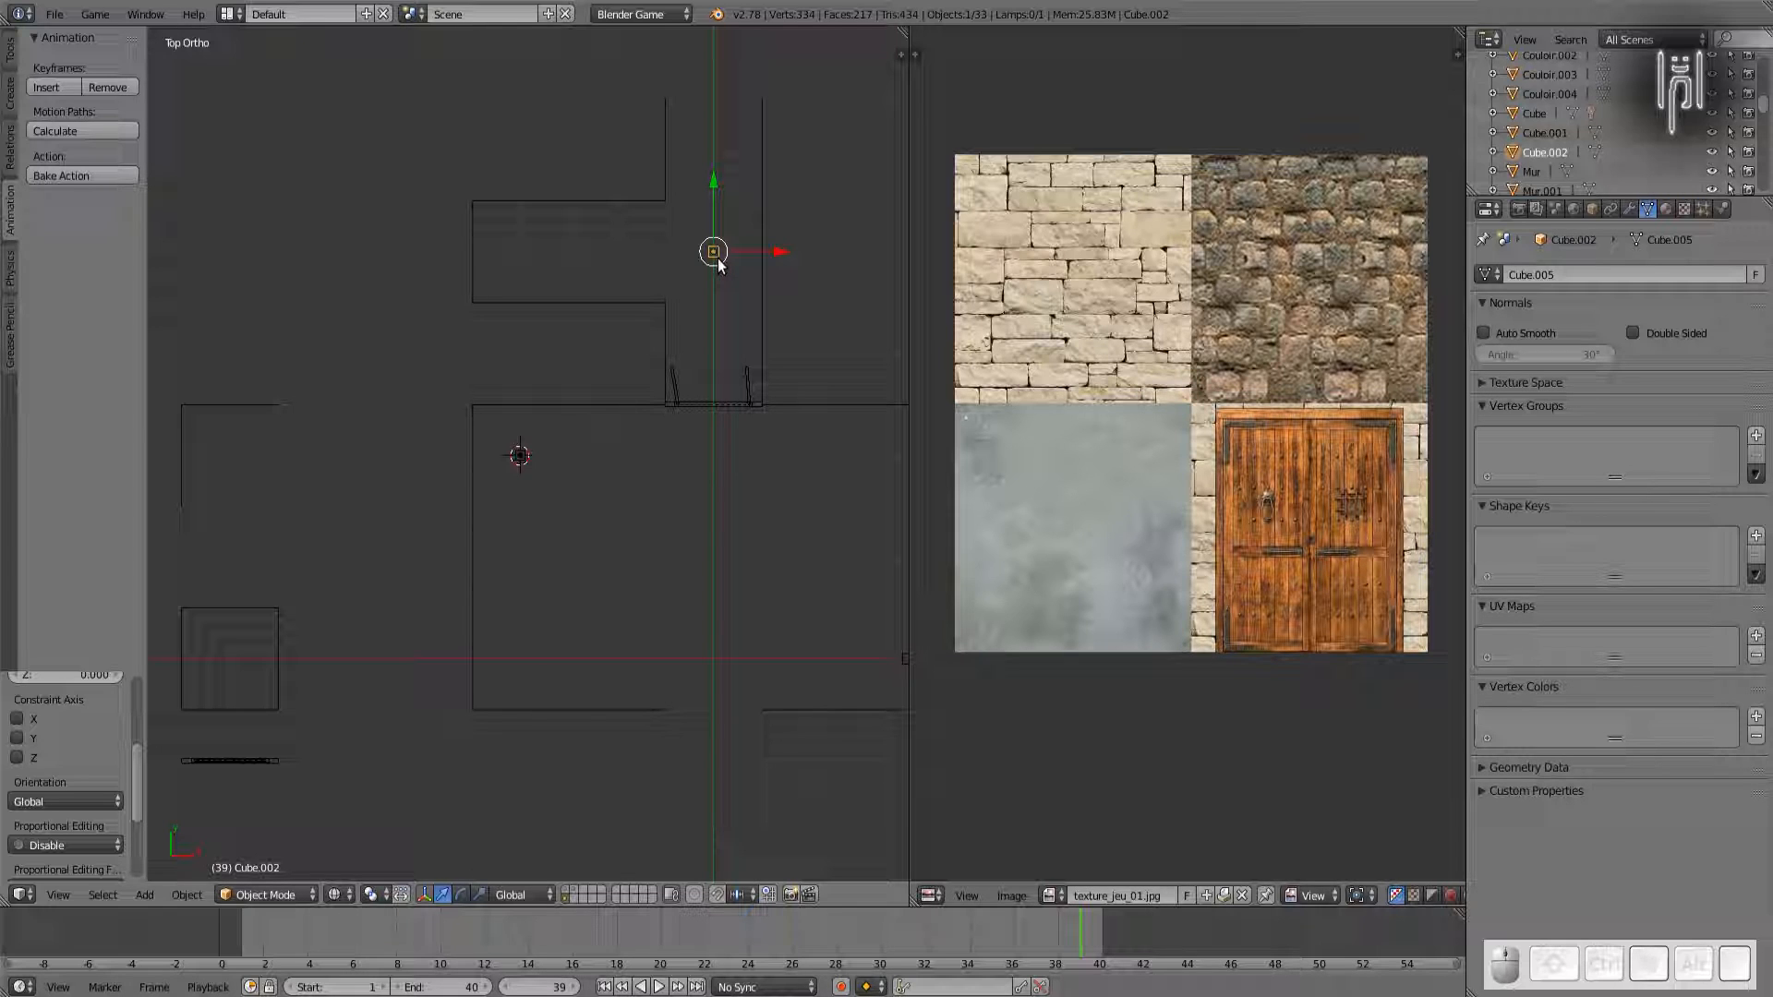
{"action": "middle_click_drag", "start_coordinate": [707, 284], "coordinate": [699, 410]}
{"action": "scroll", "coordinate": [702, 411], "scroll_direction": "up", "scroll_amount": 3}
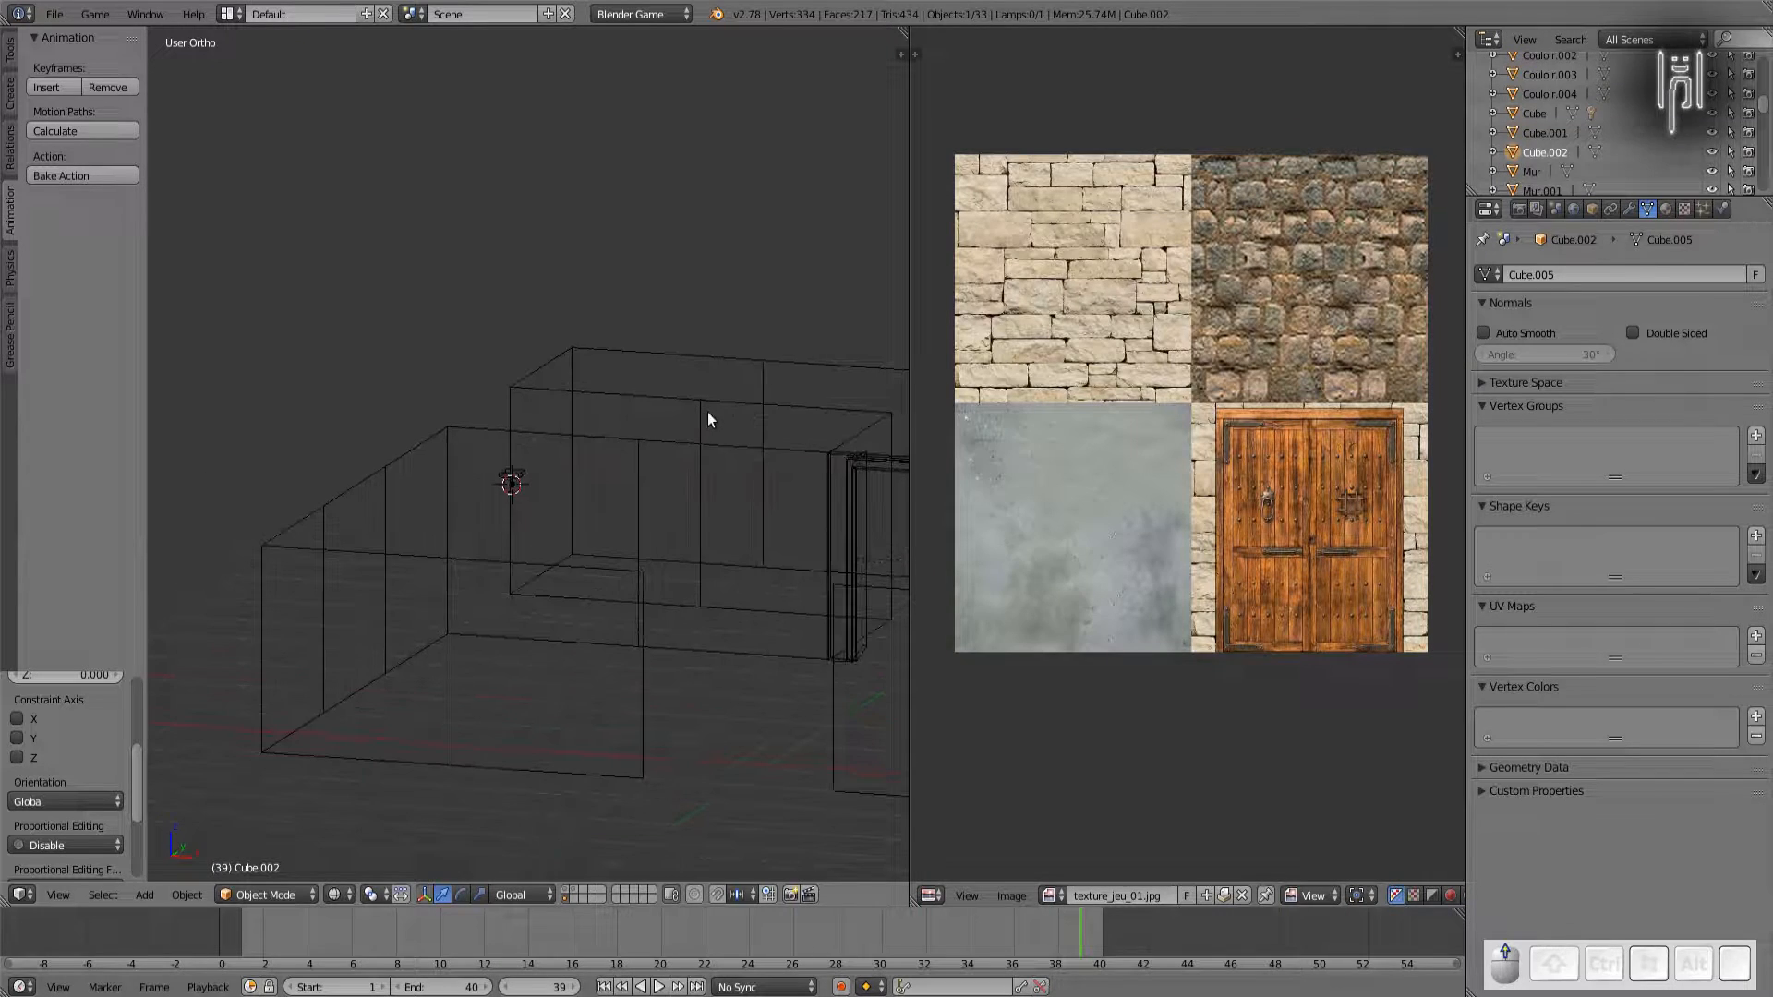
{"action": "scroll", "coordinate": [999, 486], "scroll_direction": "down", "scroll_amount": 4}
{"action": "scroll", "coordinate": [994, 490], "scroll_direction": "up", "scroll_amount": 1}
{"action": "middle_click_drag", "start_coordinate": [814, 508], "coordinate": [377, 476], "text": "shift"}
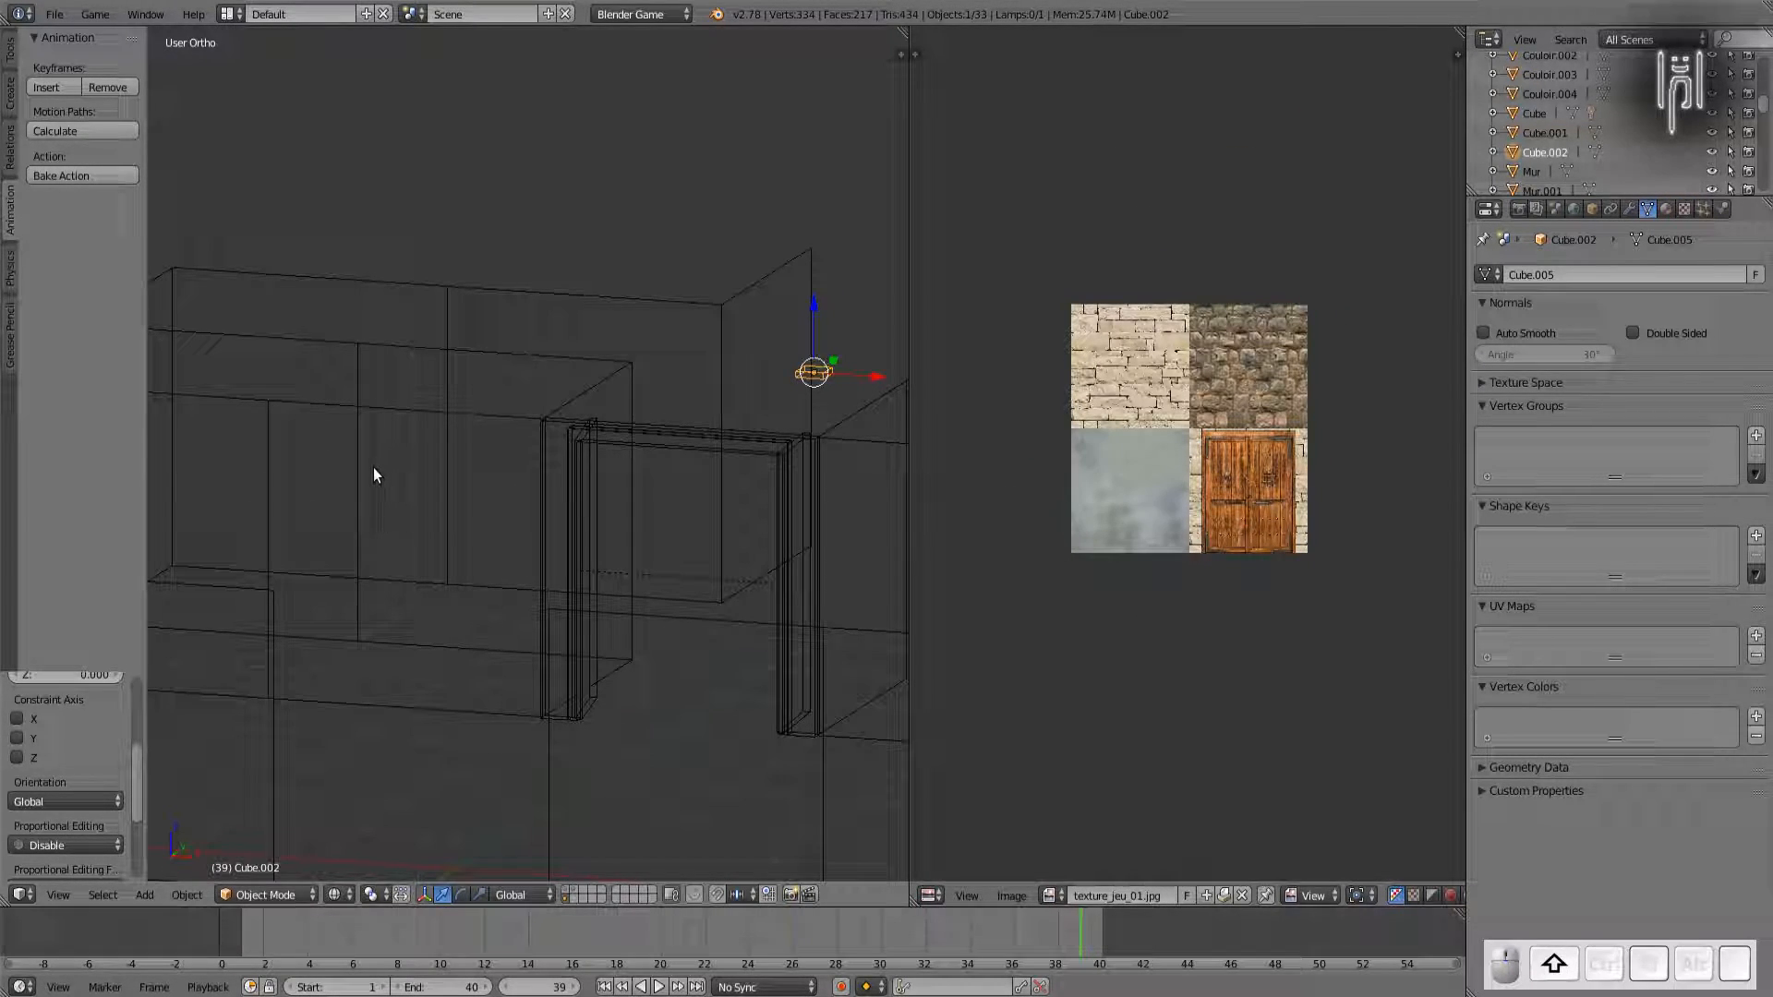
{"action": "scroll", "coordinate": [356, 473], "scroll_direction": "down", "scroll_amount": 3}
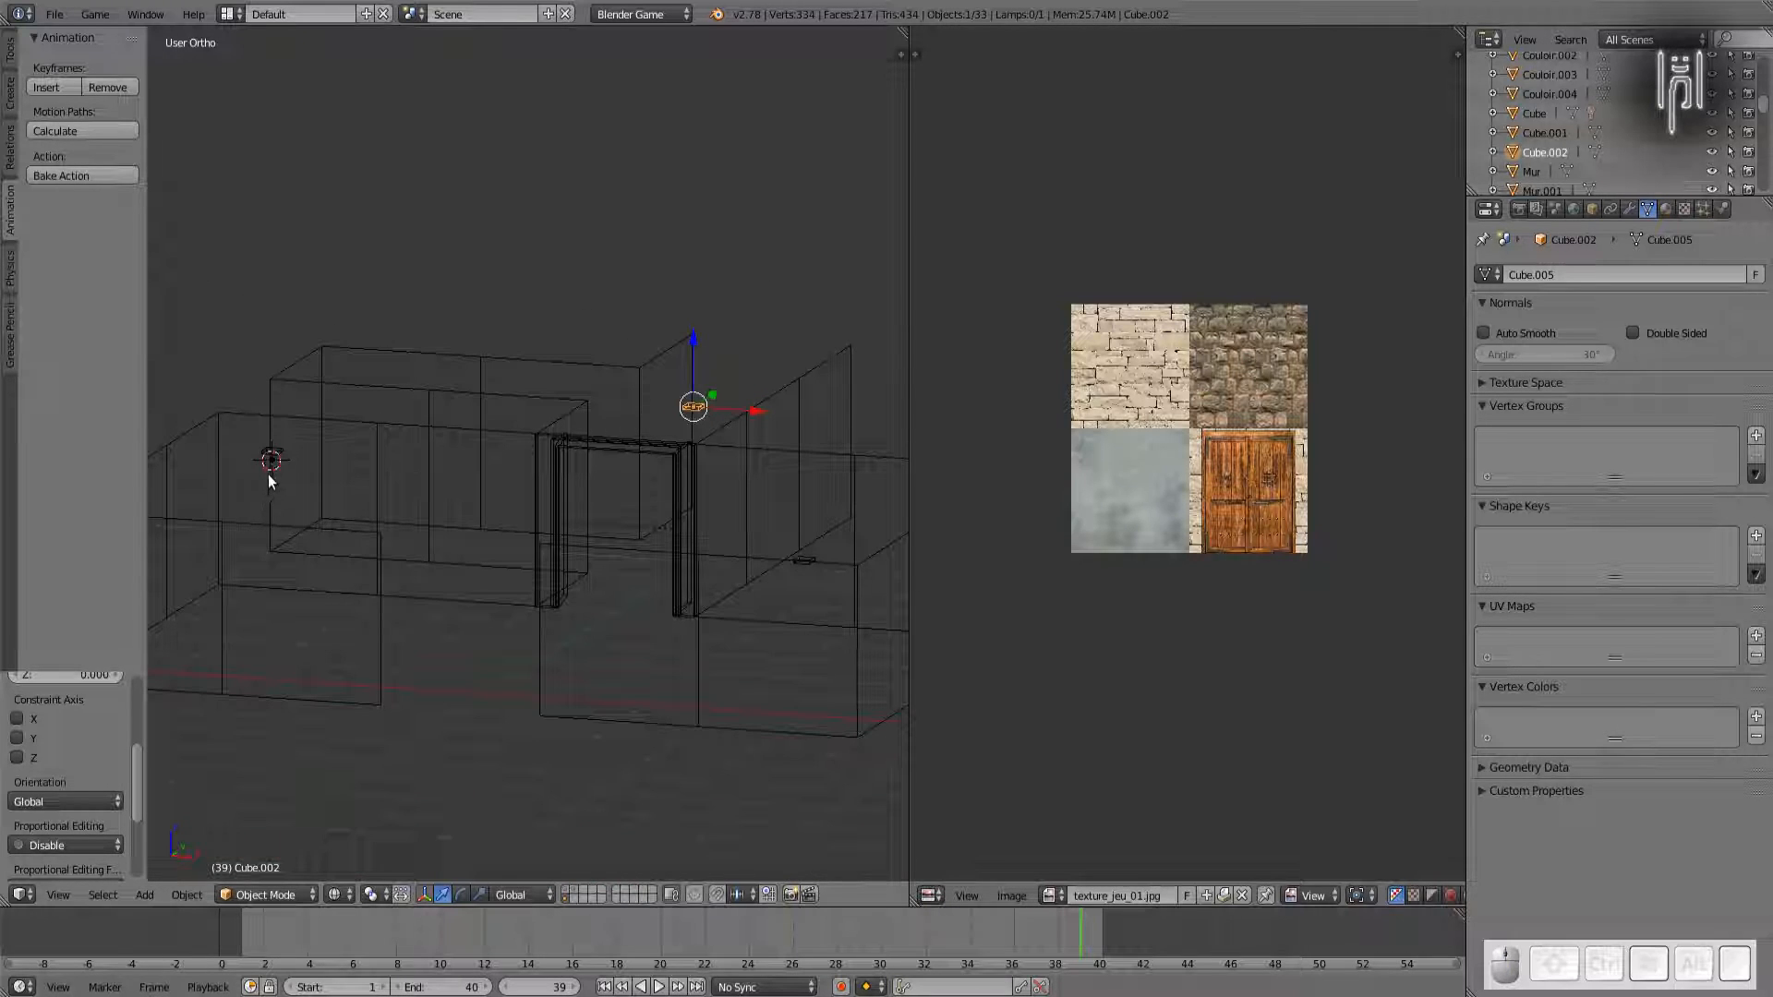
Step: Delete the two duplicated cubes that have no lamp, in the corridor and the room's corner
{"action": "right_click", "coordinate": [272, 461]}
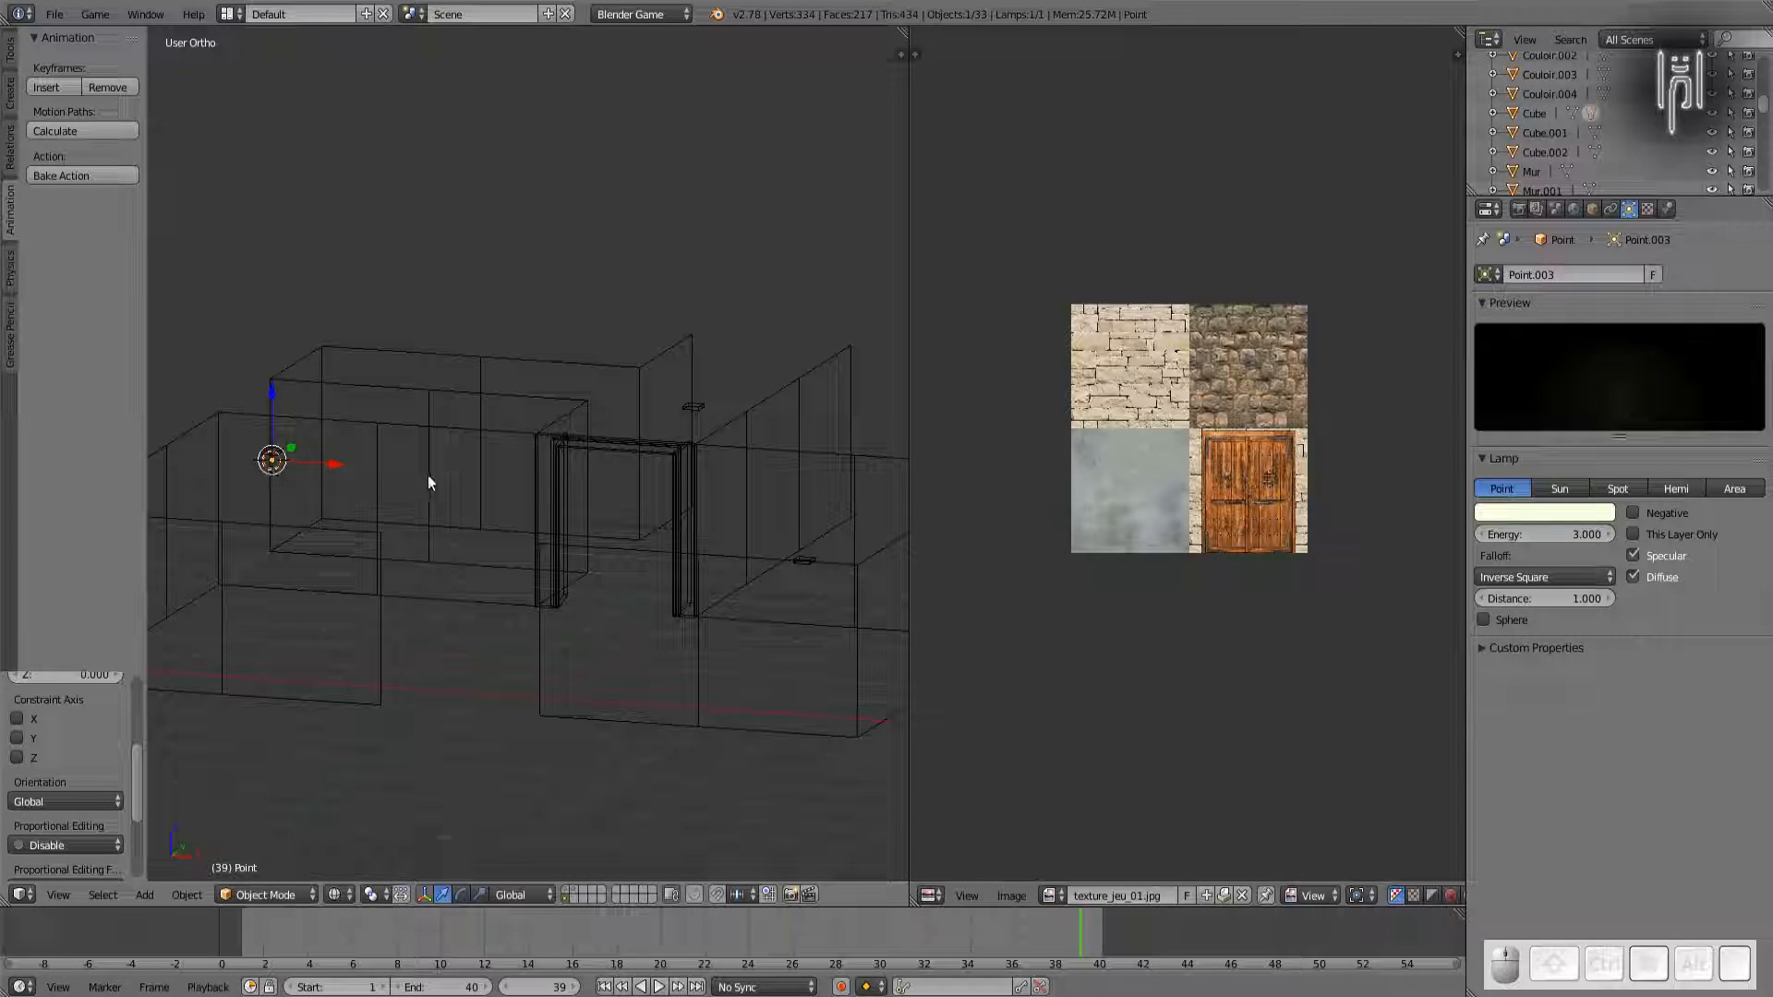
{"action": "right_click", "coordinate": [689, 408]}
{"action": "right_click", "coordinate": [803, 559], "text": "shift"}
{"action": "key", "text": "x"}
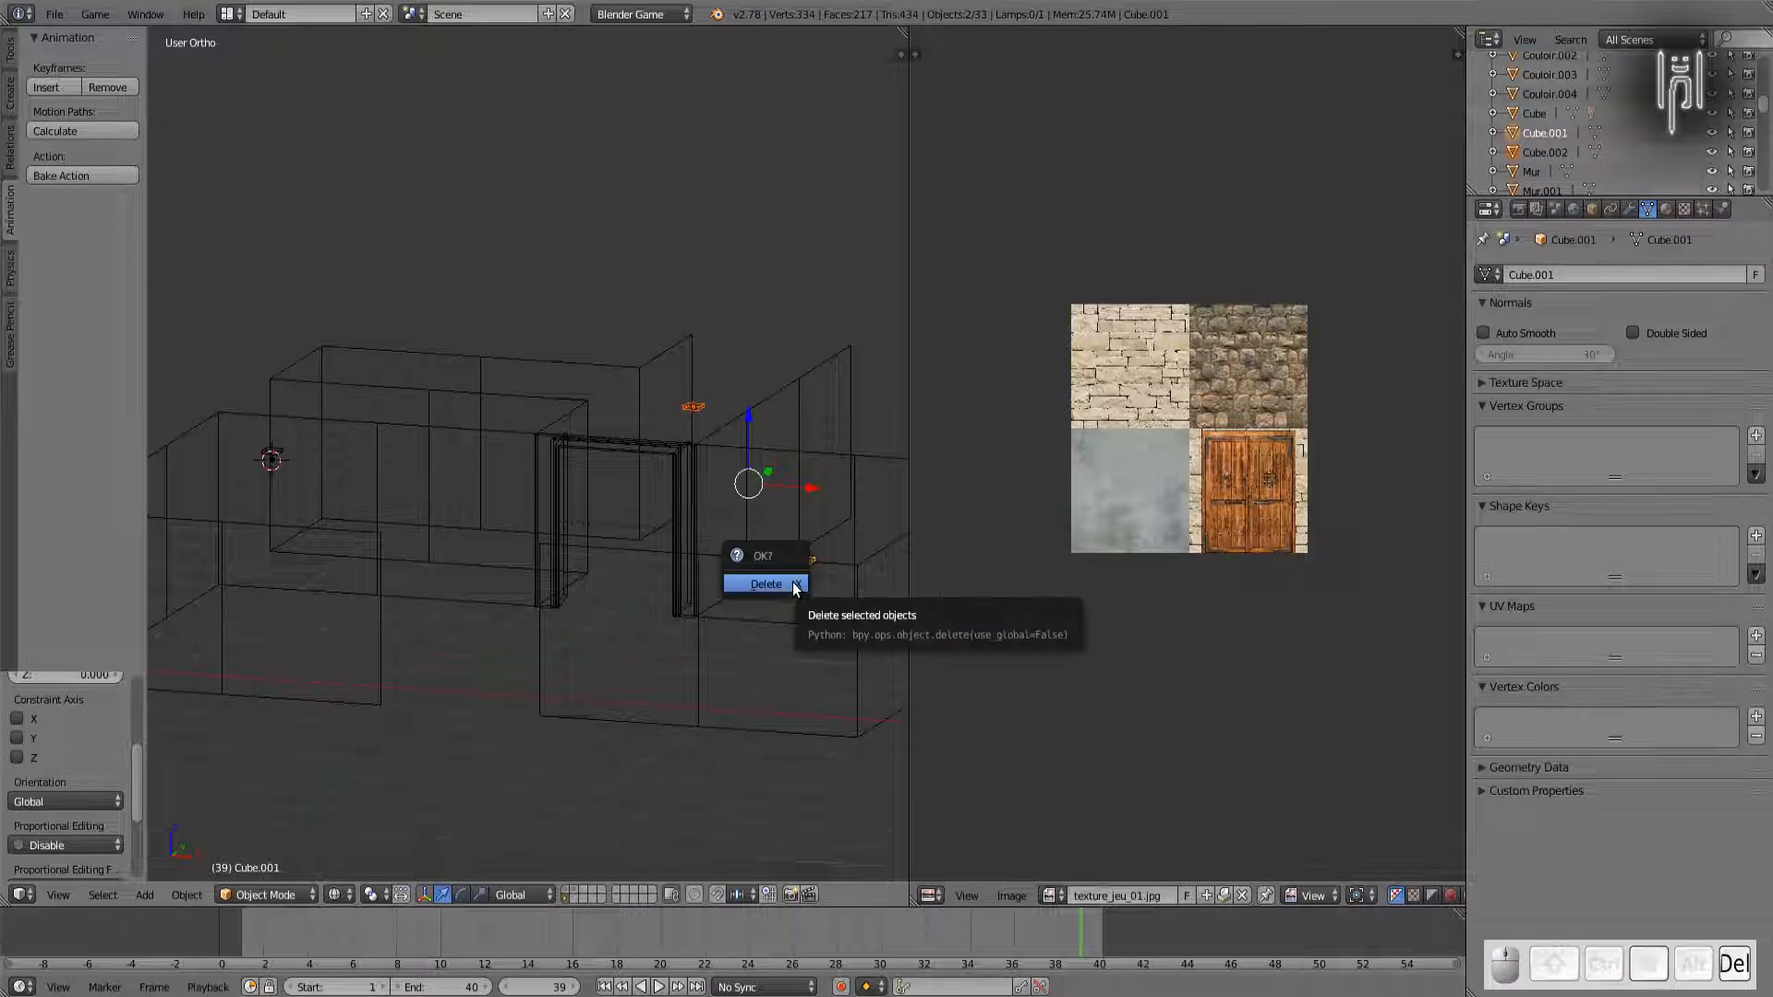
{"action": "left_click", "coordinate": [792, 581]}
Step: Select the Point lamp and its parent cube together and duplicate them twice from the top view, into the room's diagonally opposite corner and the corridor
{"action": "right_click", "coordinate": [275, 469]}
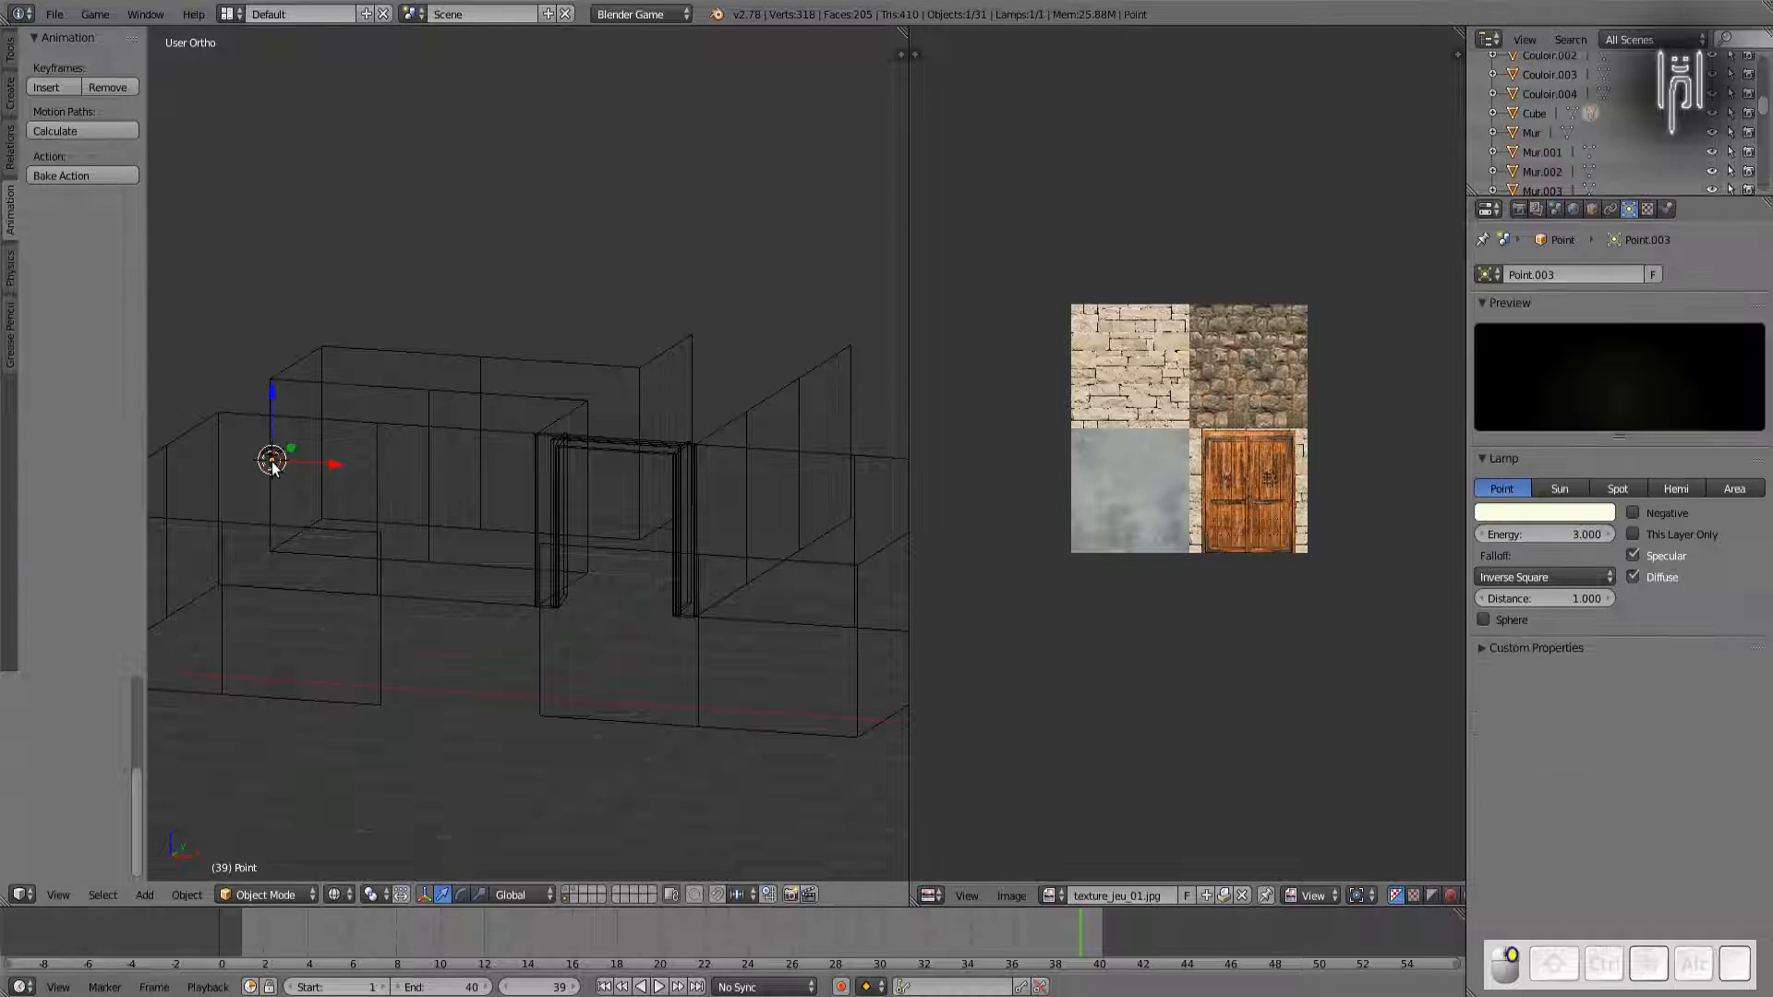
{"action": "right_click", "coordinate": [280, 457], "text": "shift"}
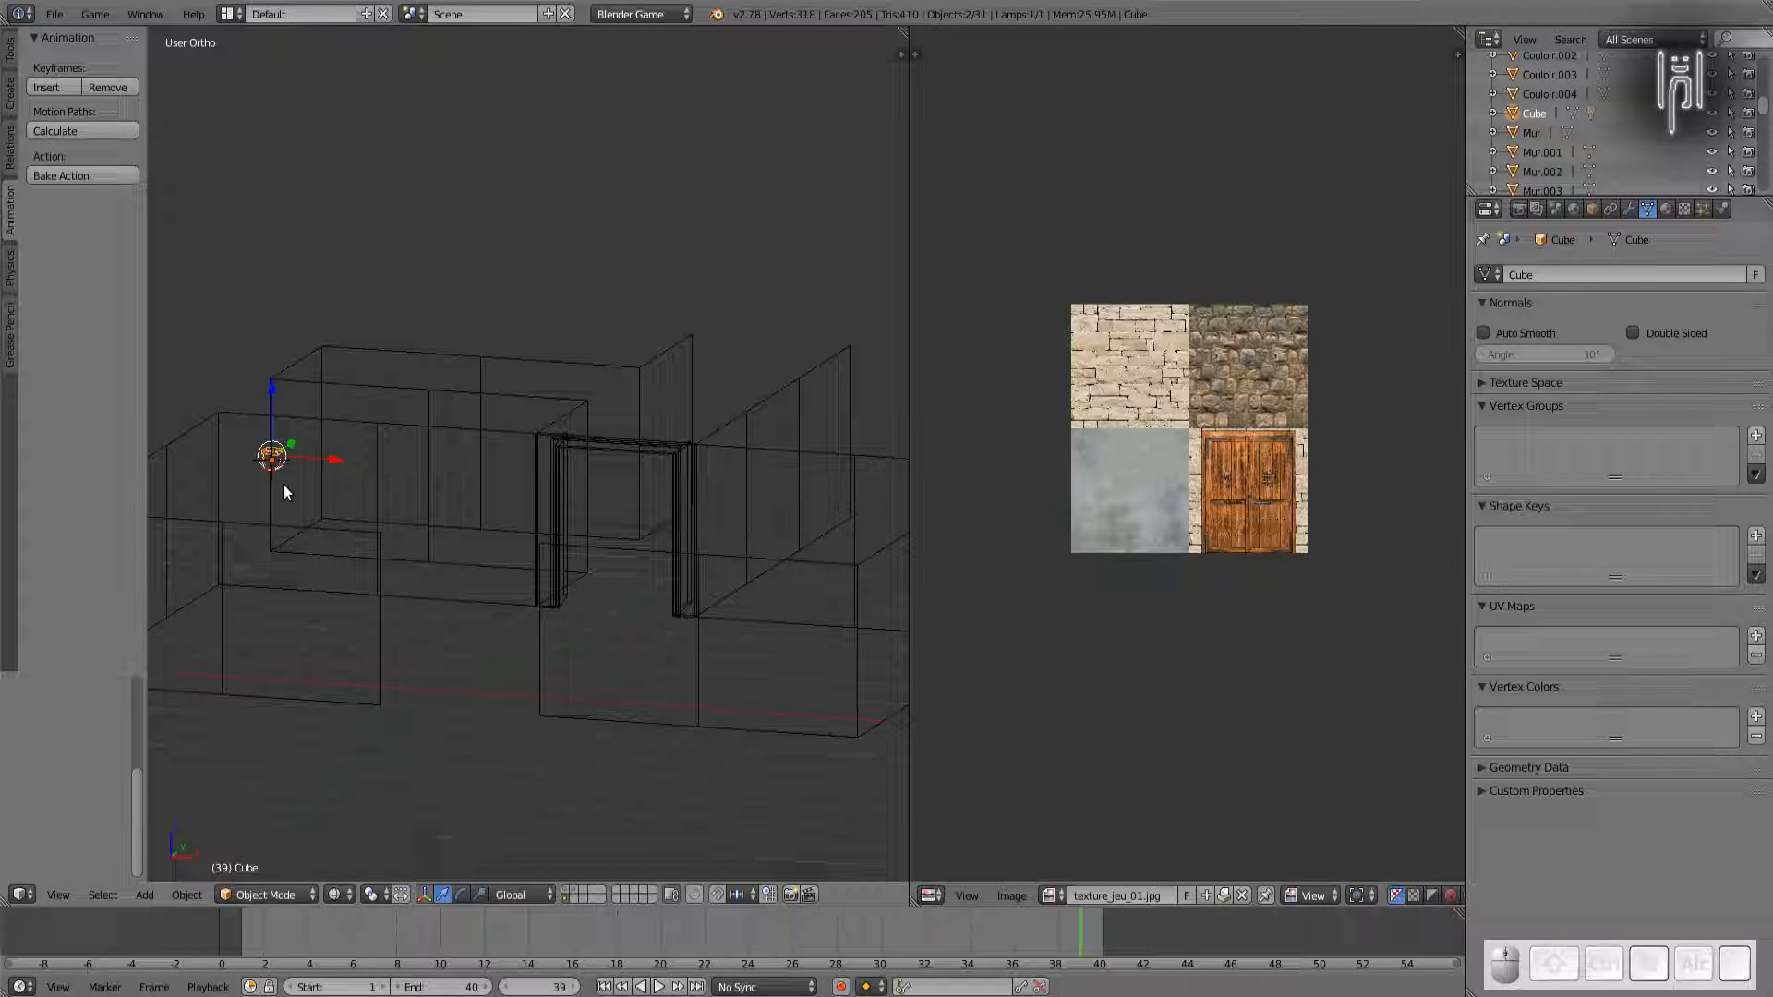
{"action": "key", "text": "KP_7"}
{"action": "scroll", "coordinate": [270, 454], "scroll_direction": "down", "scroll_amount": 1}
{"action": "scroll", "coordinate": [269, 454], "scroll_direction": "down", "scroll_amount": 4}
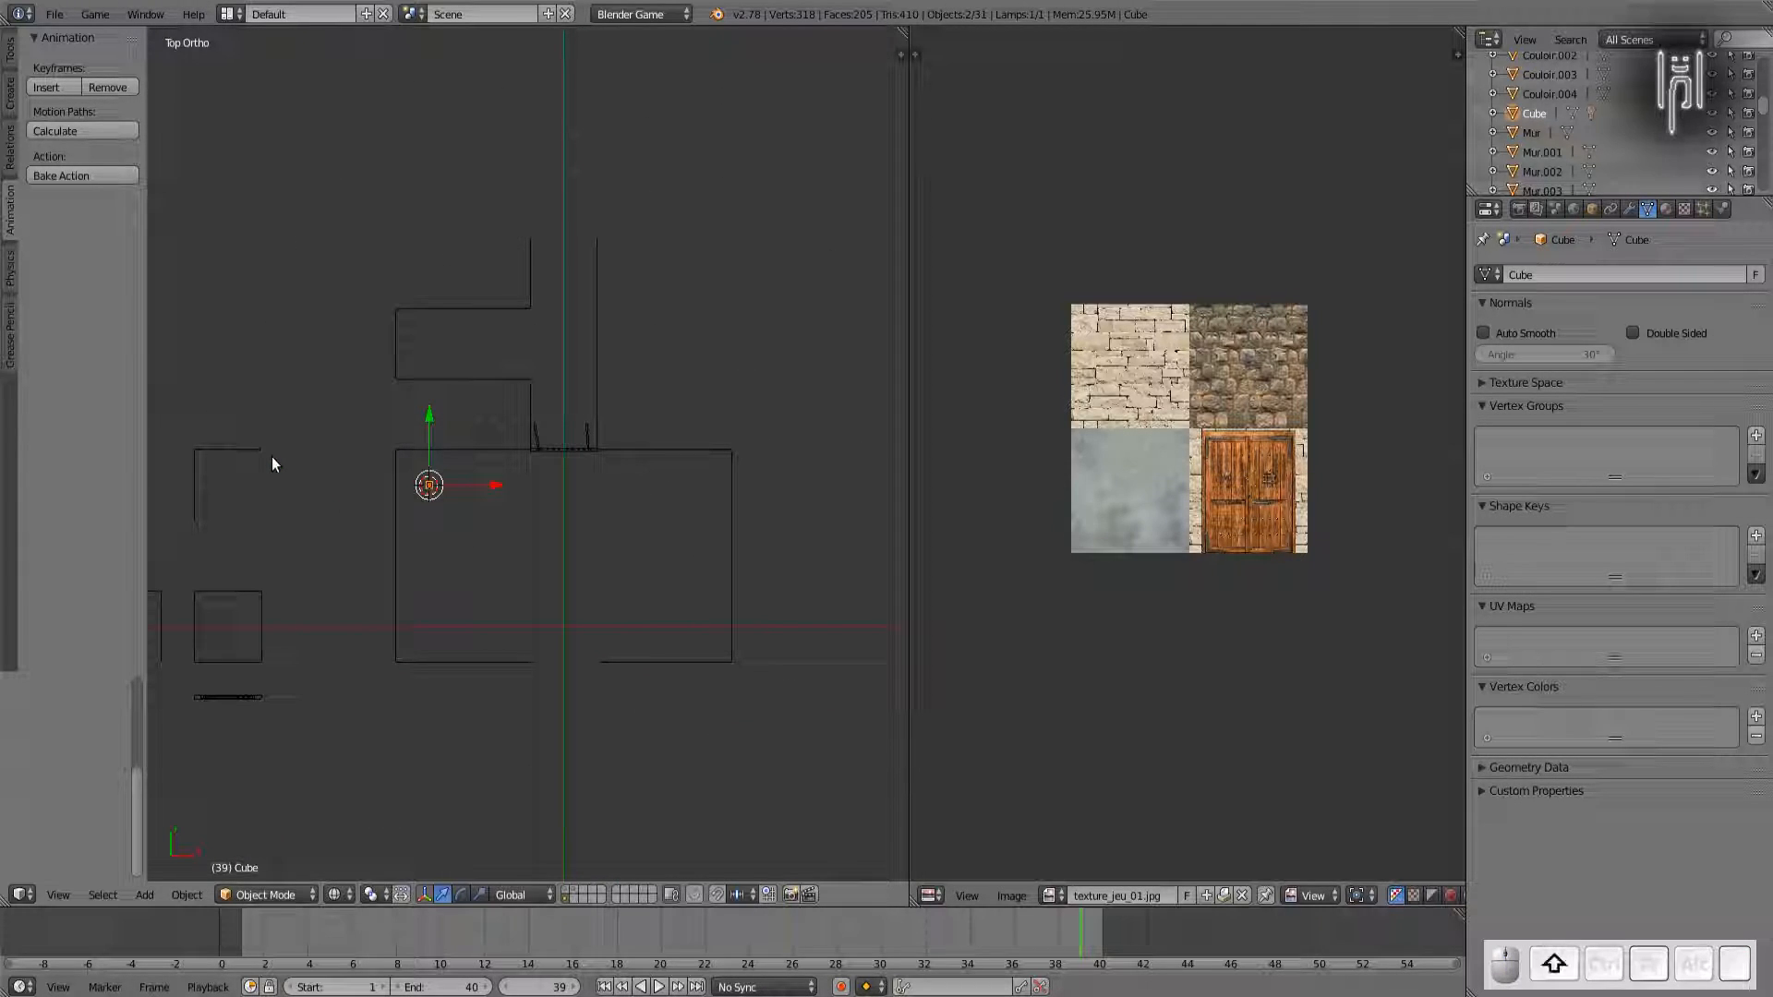
{"action": "key", "text": "shift+d"}
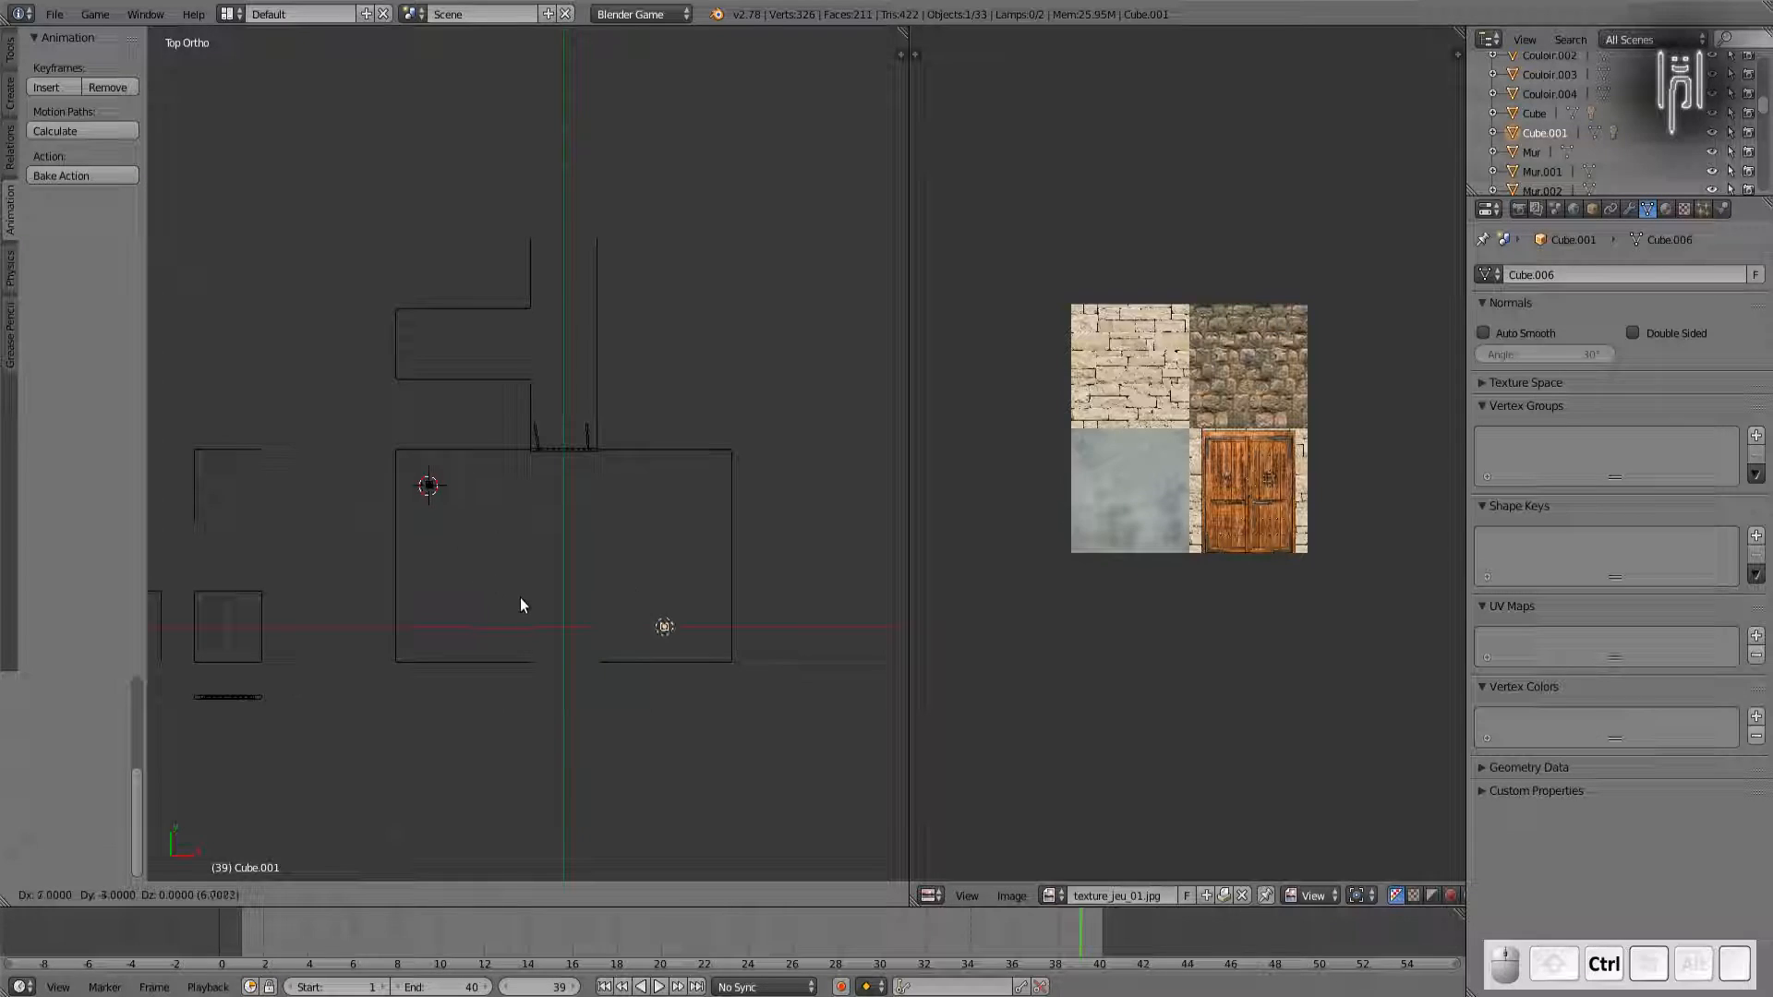
{"action": "left_click", "coordinate": [535, 600]}
{"action": "key", "text": "shift+d"}
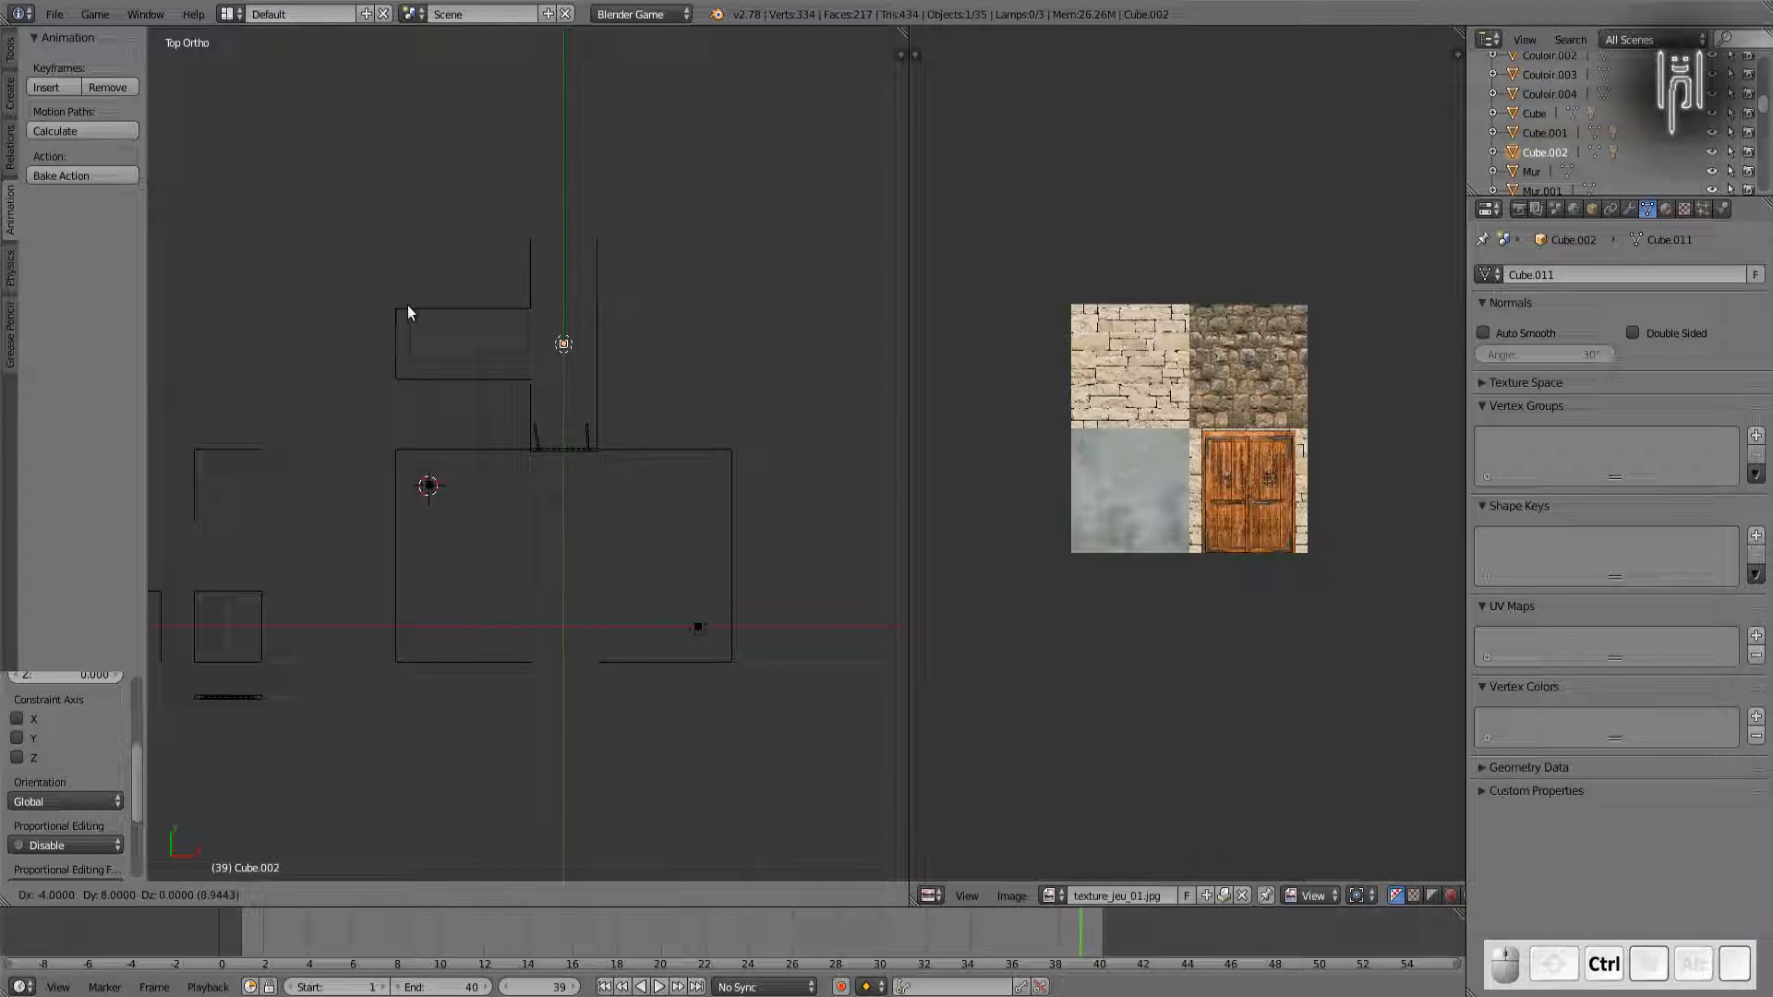
{"action": "left_click", "coordinate": [412, 240]}
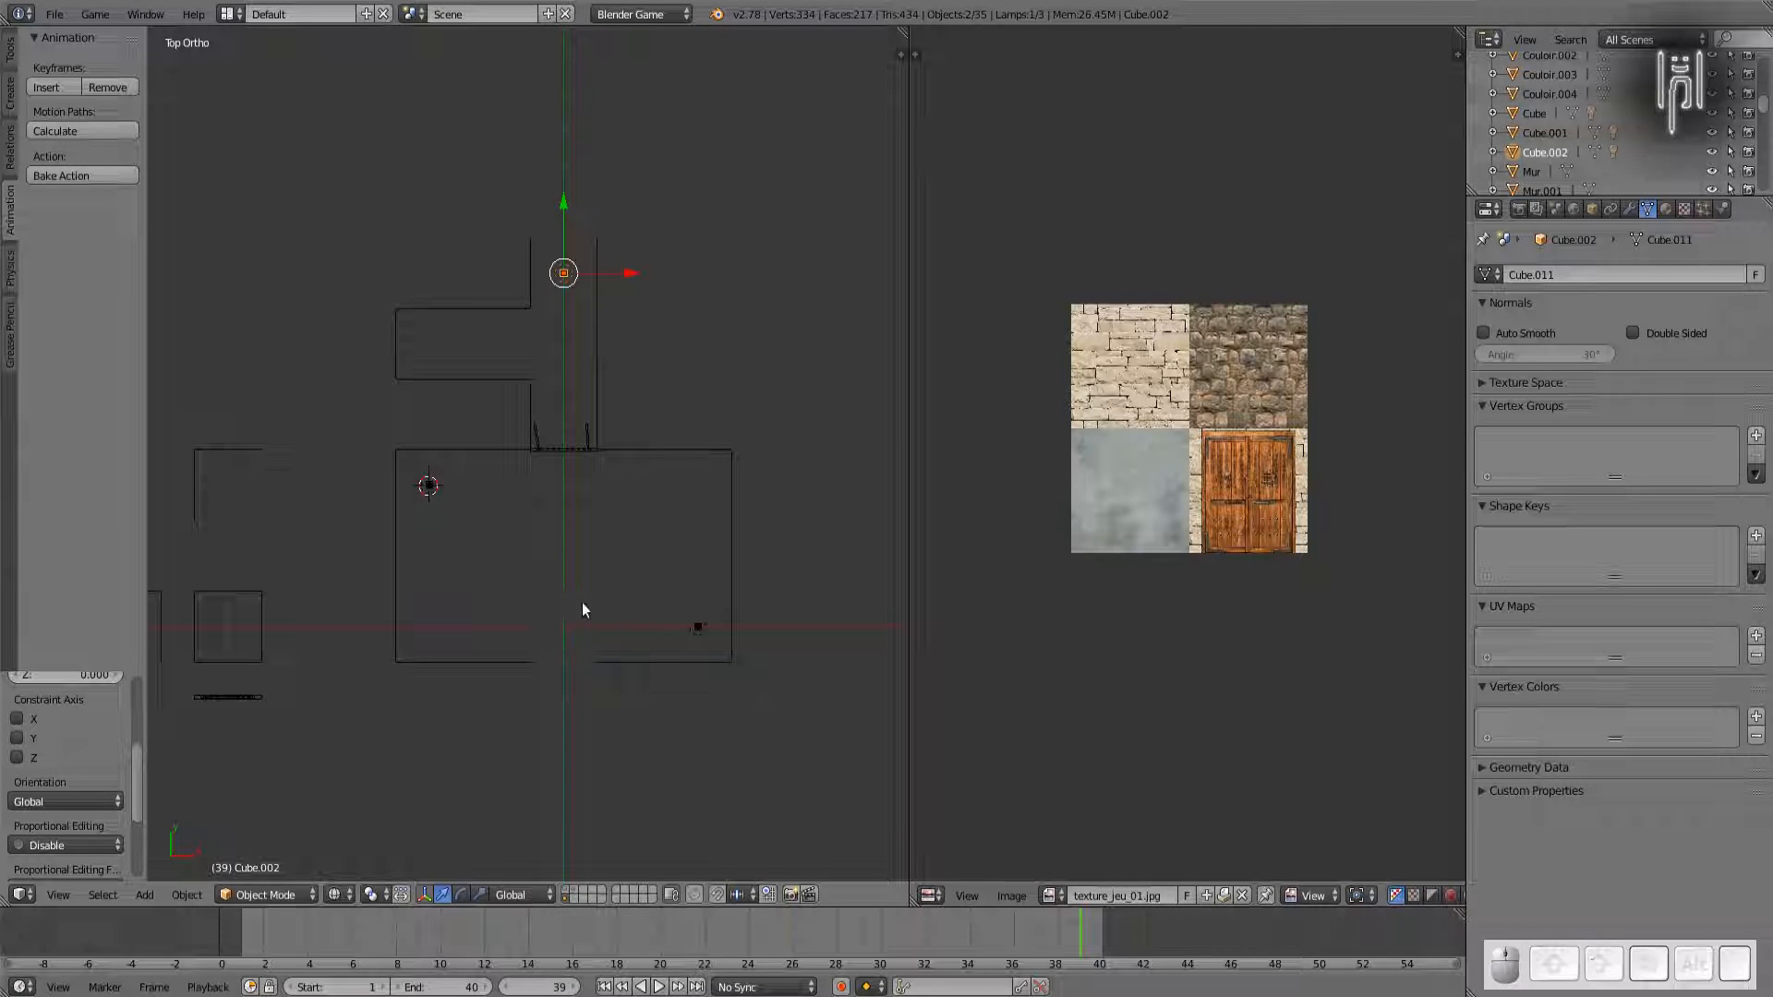
Step: Switch the viewport to Texture shading to view the duplicated lamps' lighting across the room and corridor
{"action": "middle_click_drag", "start_coordinate": [532, 601], "coordinate": [506, 451]}
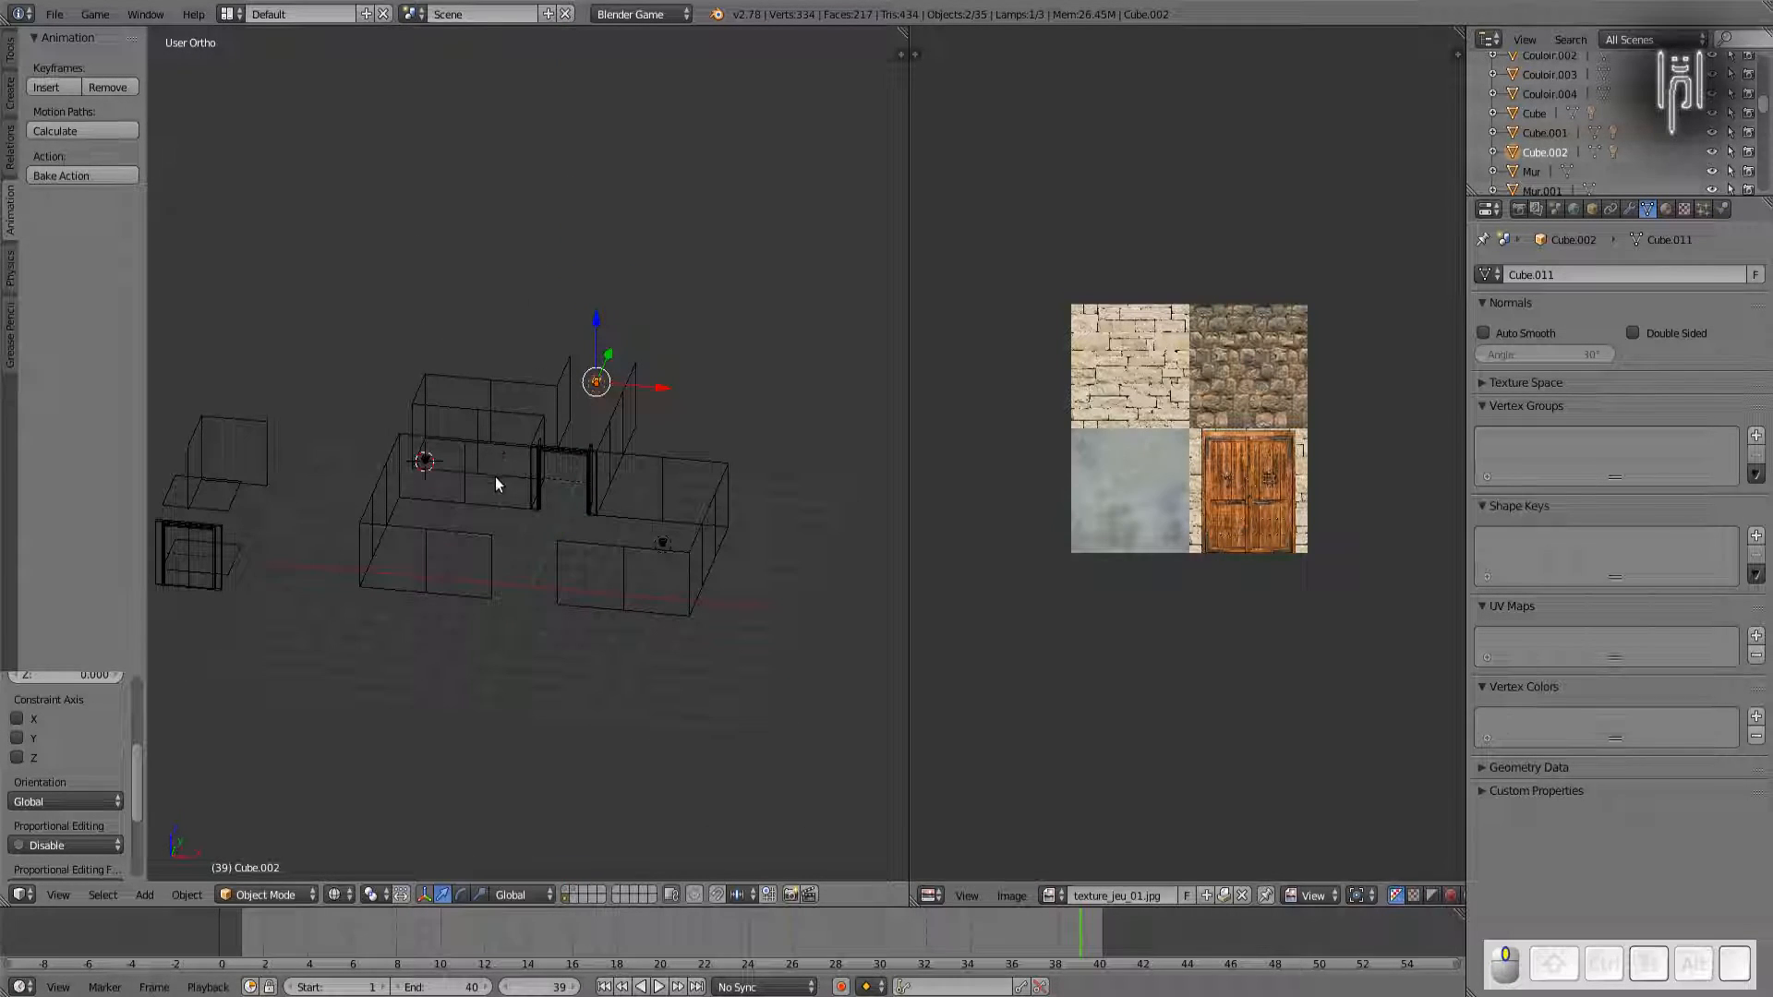
{"action": "scroll", "coordinate": [490, 483], "scroll_direction": "up", "scroll_amount": 4}
{"action": "scroll", "coordinate": [489, 484], "scroll_direction": "down", "scroll_amount": 2}
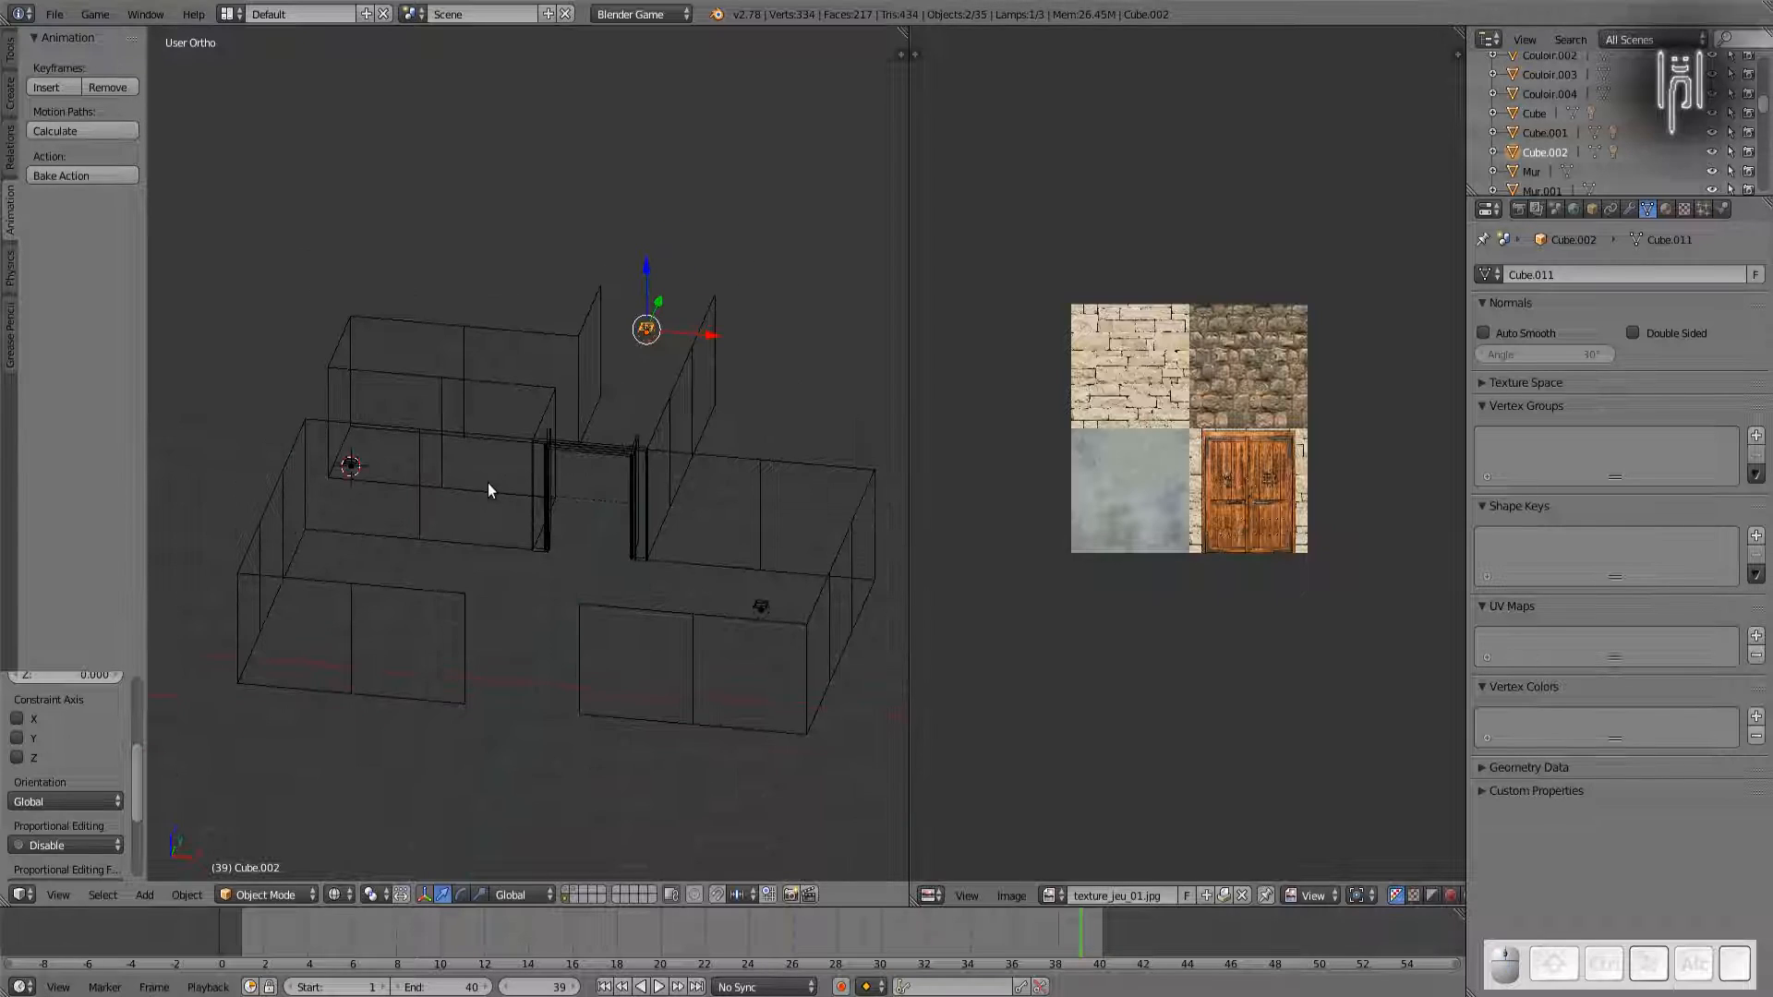
{"action": "left_click", "coordinate": [334, 893]}
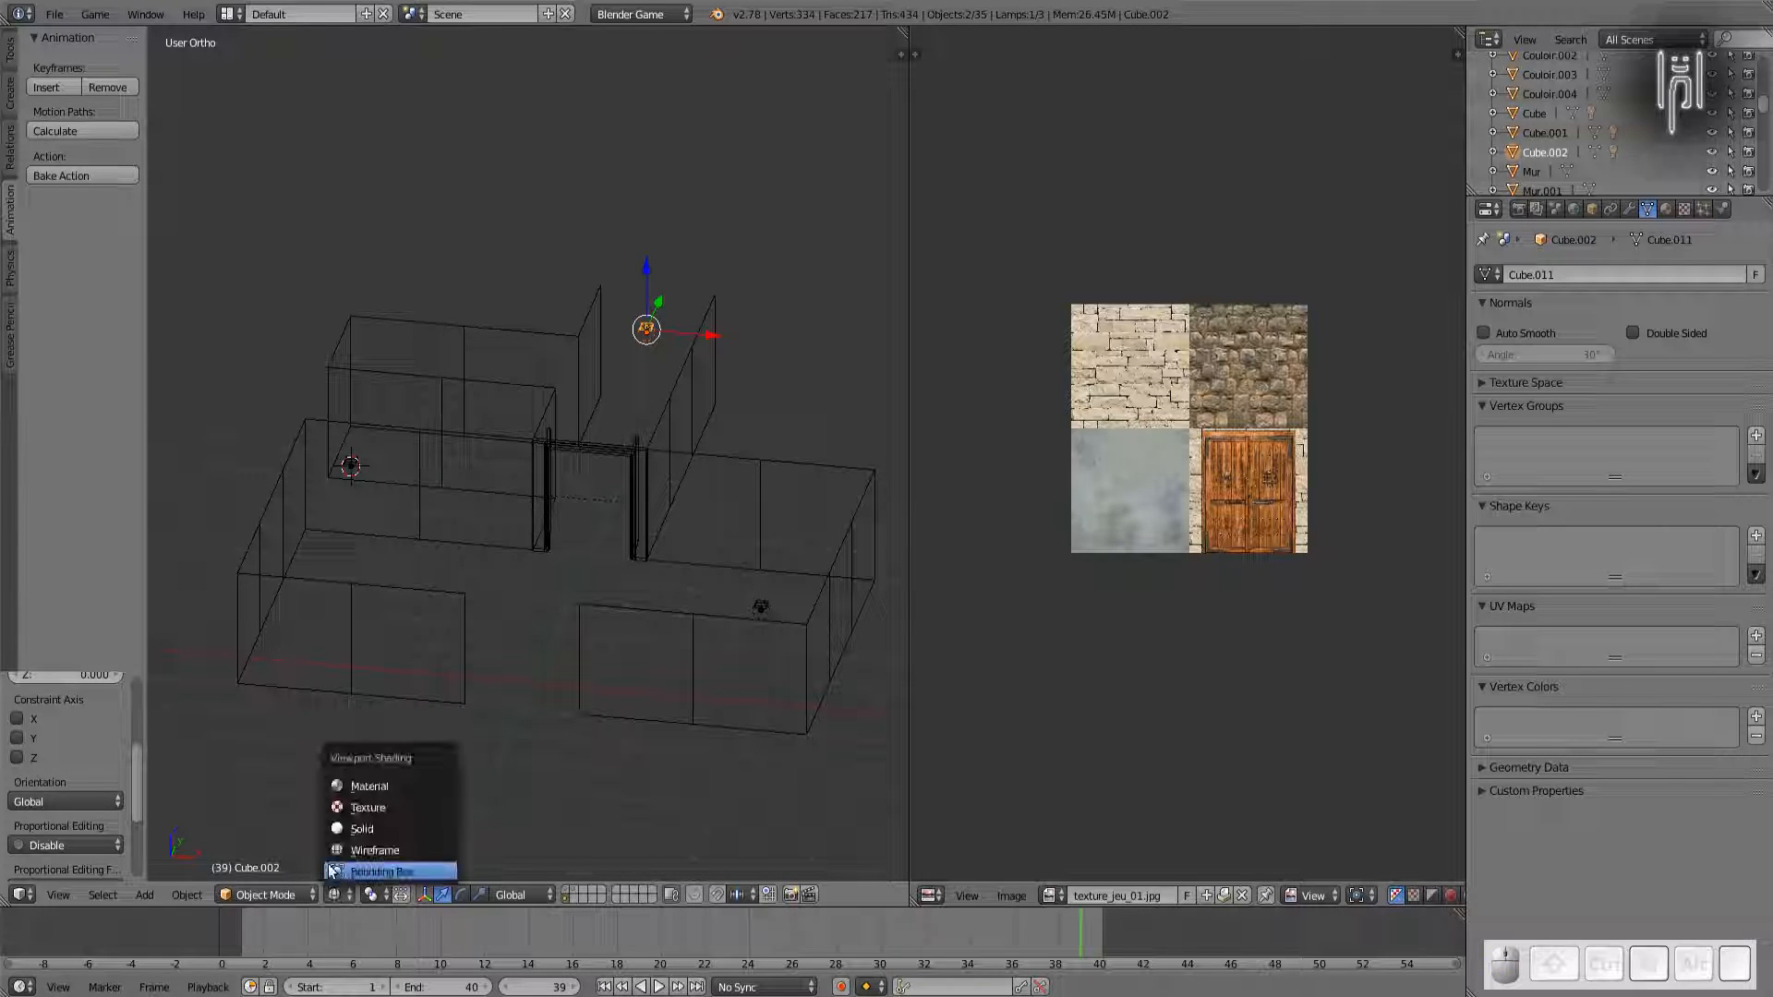
{"action": "left_click", "coordinate": [336, 807]}
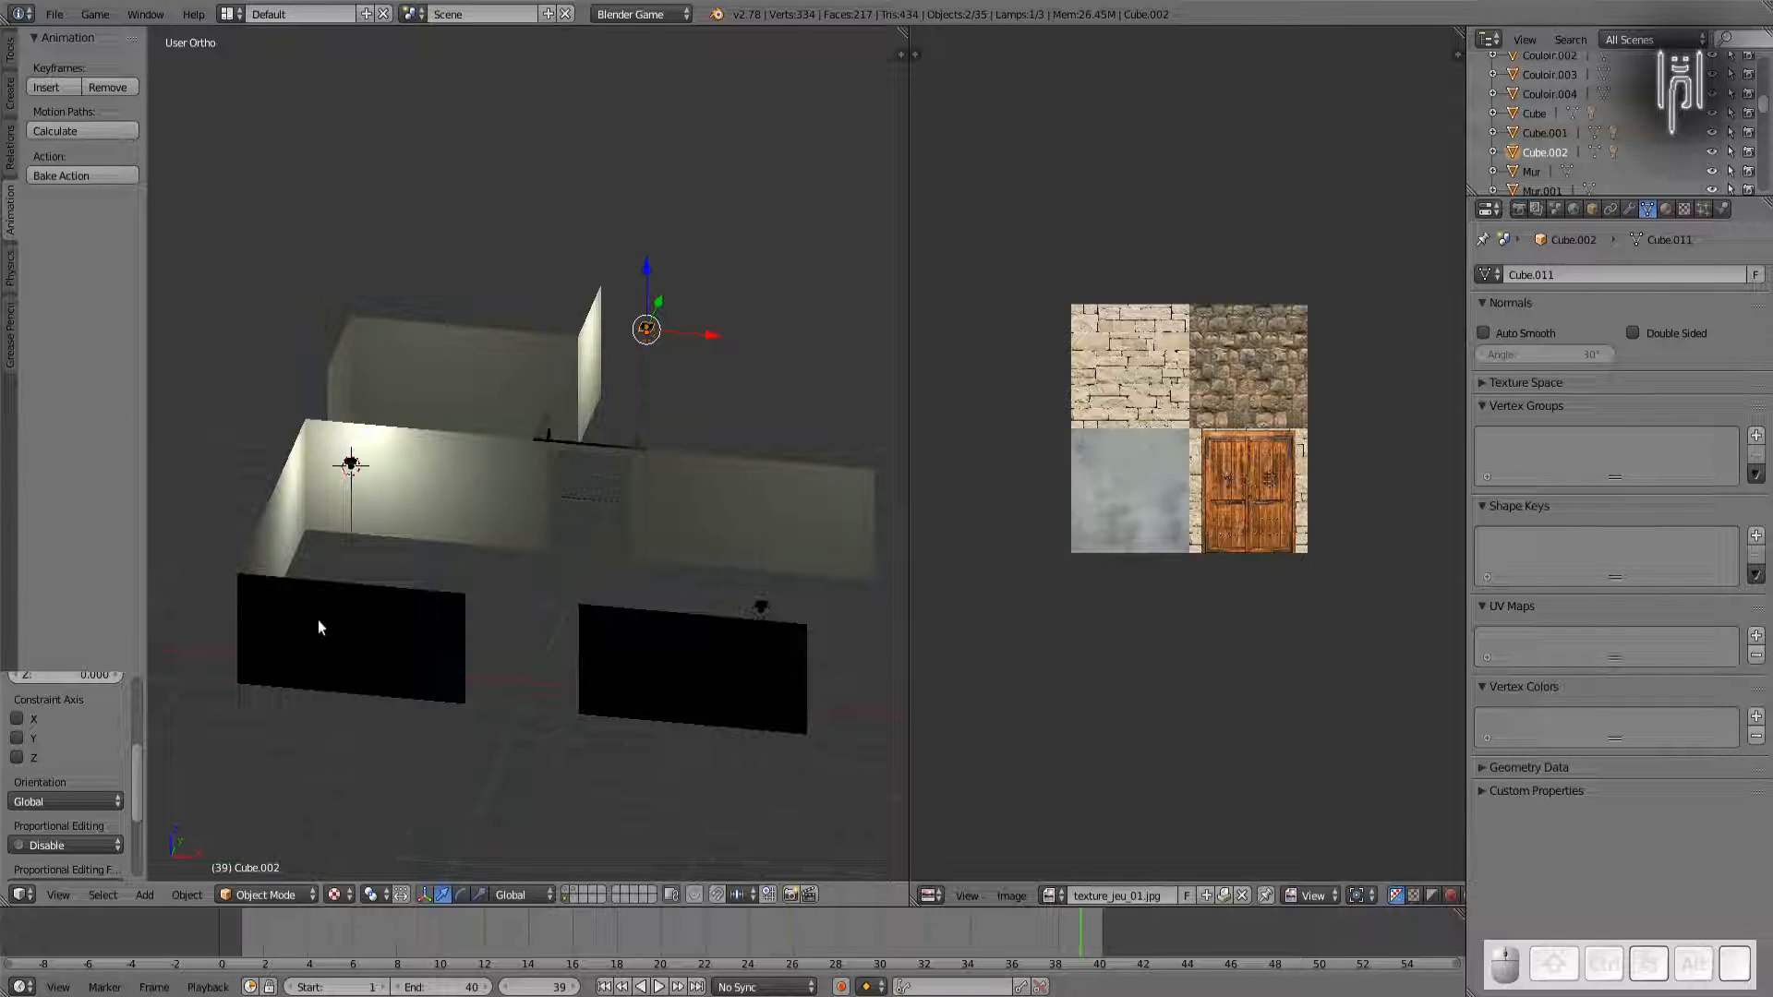
Step: Select the Point lamp under the small cube fixture beside the far wall
{"action": "mouse_move", "coordinate": [494, 637]}
{"action": "middle_mouse_down"}
{"action": "mouse_move", "coordinate": [625, 691]}
{"action": "mouse_move", "coordinate": [704, 633]}
{"action": "mouse_move", "coordinate": [452, 650]}
{"action": "mouse_move", "coordinate": [504, 630]}
{"action": "mouse_move", "coordinate": [504, 656]}
{"action": "mouse_move", "coordinate": [435, 691]}
{"action": "mouse_move", "coordinate": [597, 730]}
{"action": "mouse_move", "coordinate": [542, 704]}
{"action": "mouse_move", "coordinate": [511, 657]}
{"action": "mouse_move", "coordinate": [513, 693]}
{"action": "mouse_move", "coordinate": [507, 638]}
{"action": "mouse_move", "coordinate": [482, 662]}
{"action": "mouse_move", "coordinate": [503, 637]}
{"action": "middle_mouse_up"}
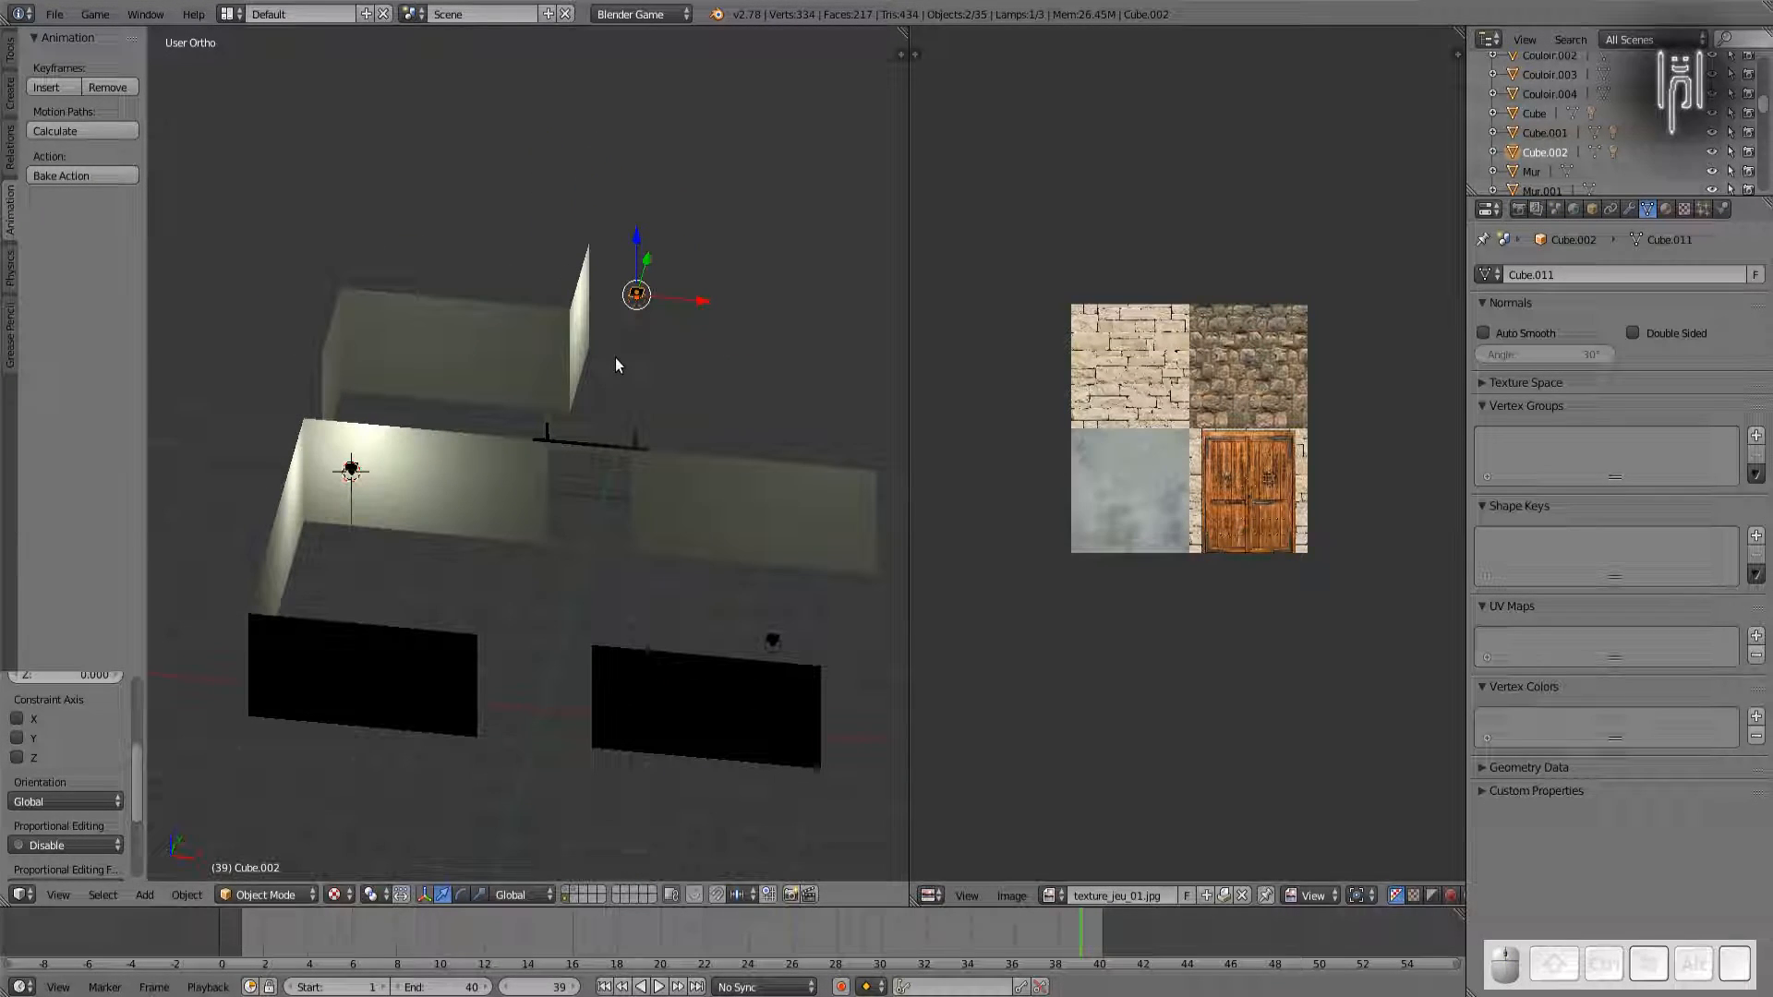
{"action": "scroll", "coordinate": [617, 353], "scroll_direction": "up", "scroll_amount": 3}
{"action": "middle_click_drag", "start_coordinate": [629, 347], "coordinate": [509, 622], "text": "shift"}
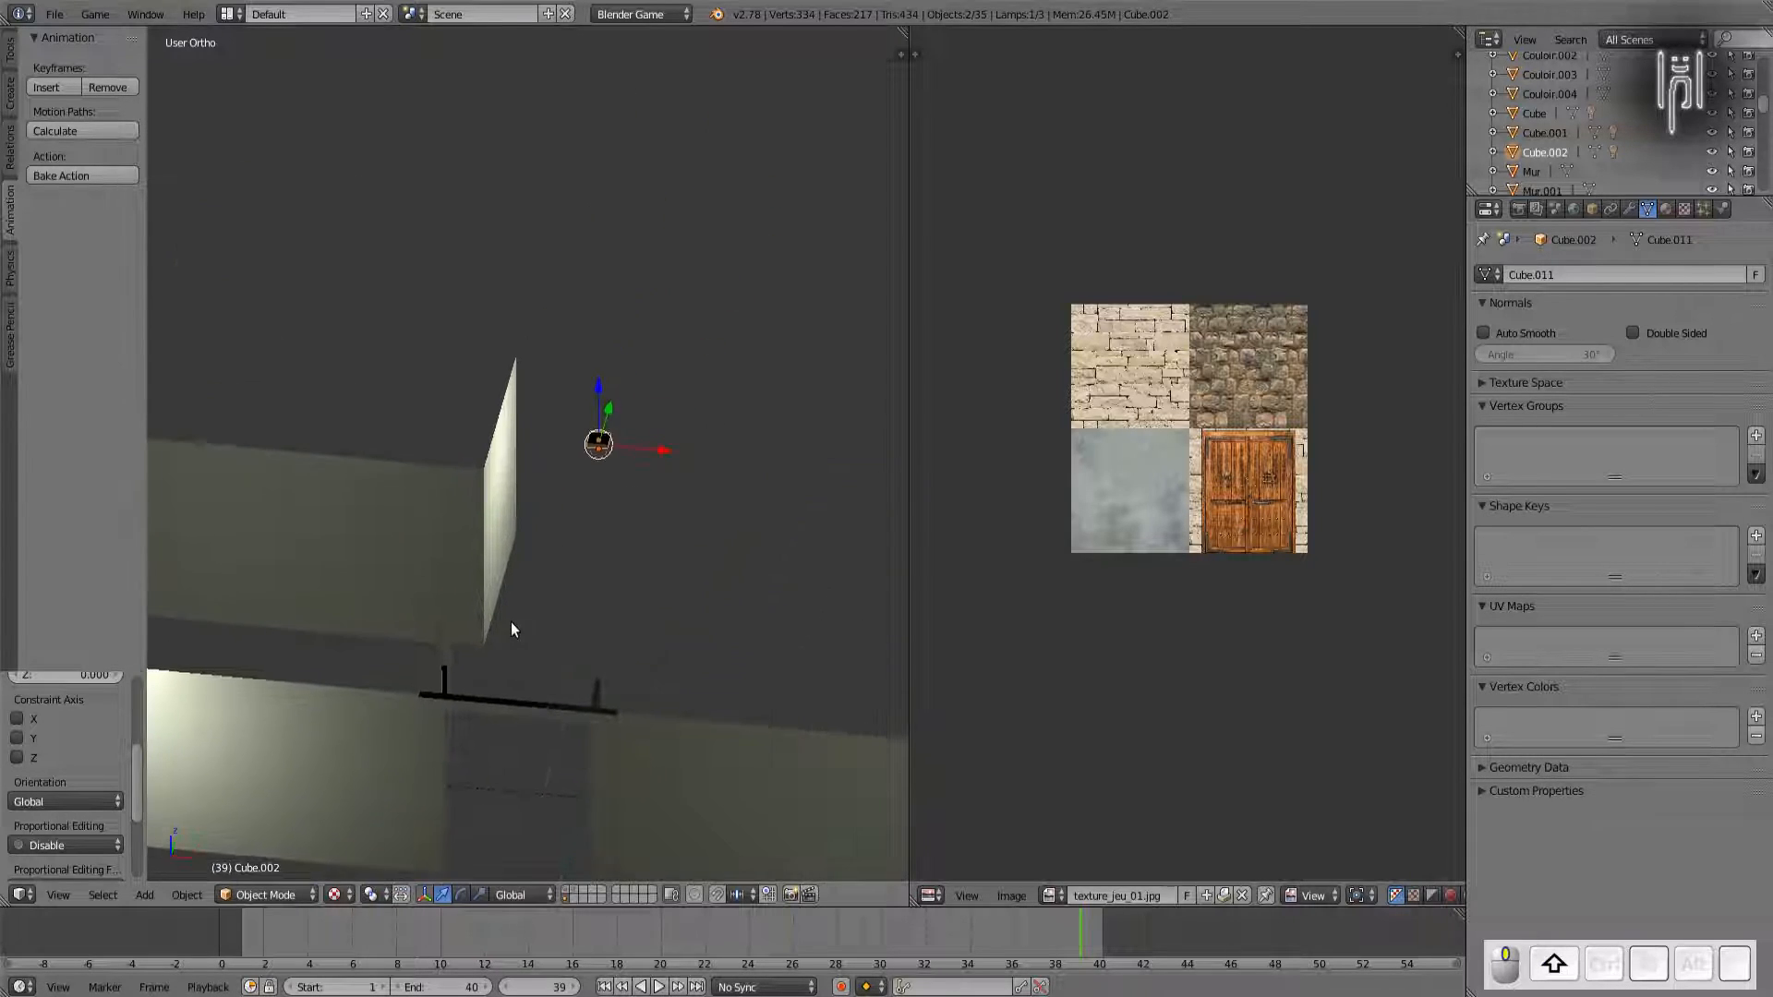
{"action": "right_click", "coordinate": [595, 467]}
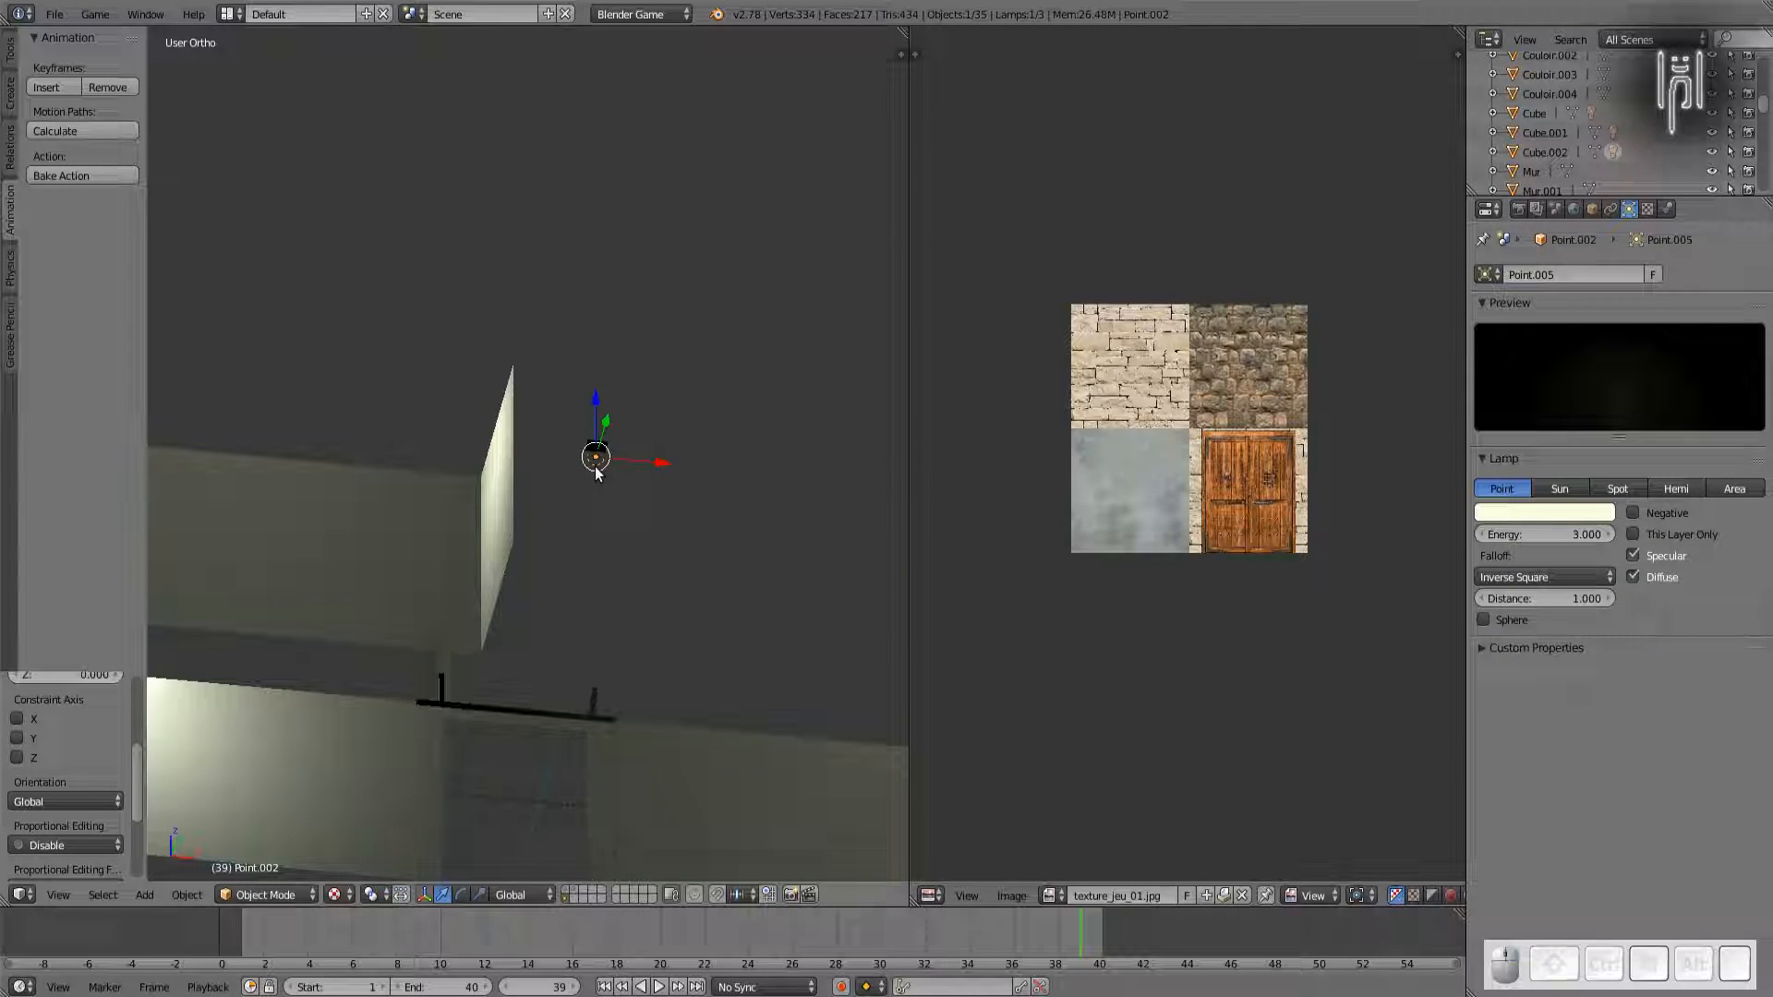
{"action": "right_click", "coordinate": [591, 470]}
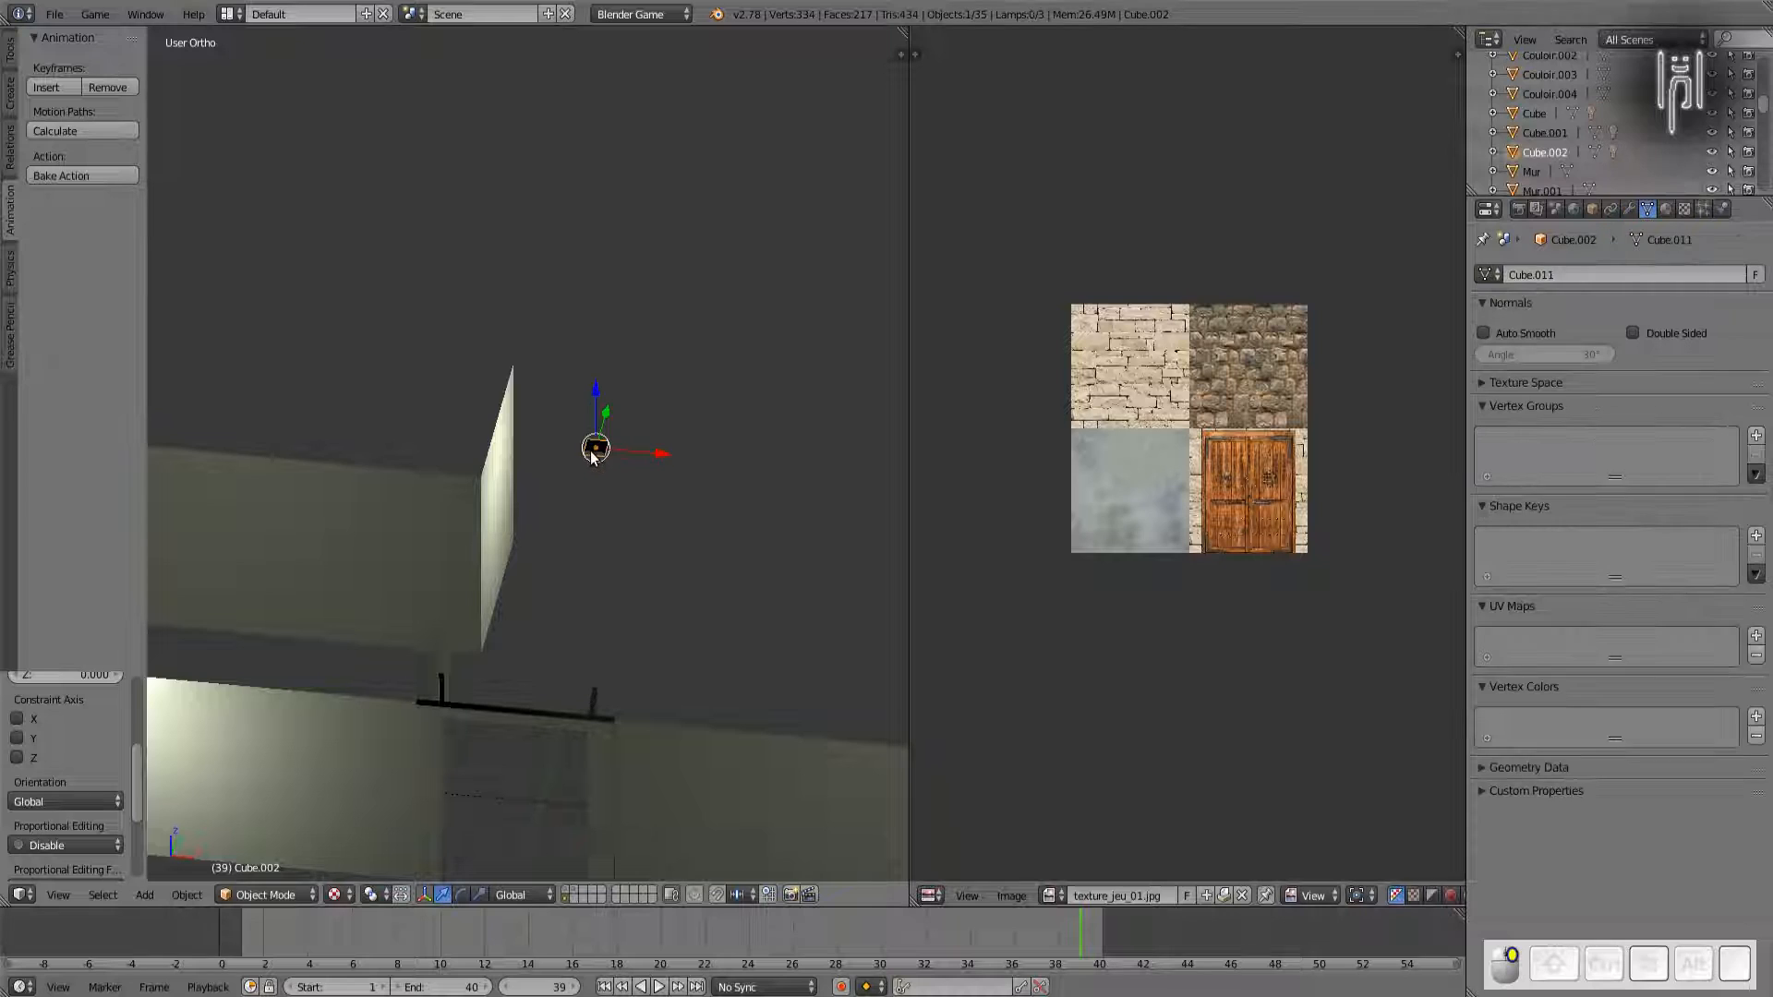
{"action": "key", "text": "g"}
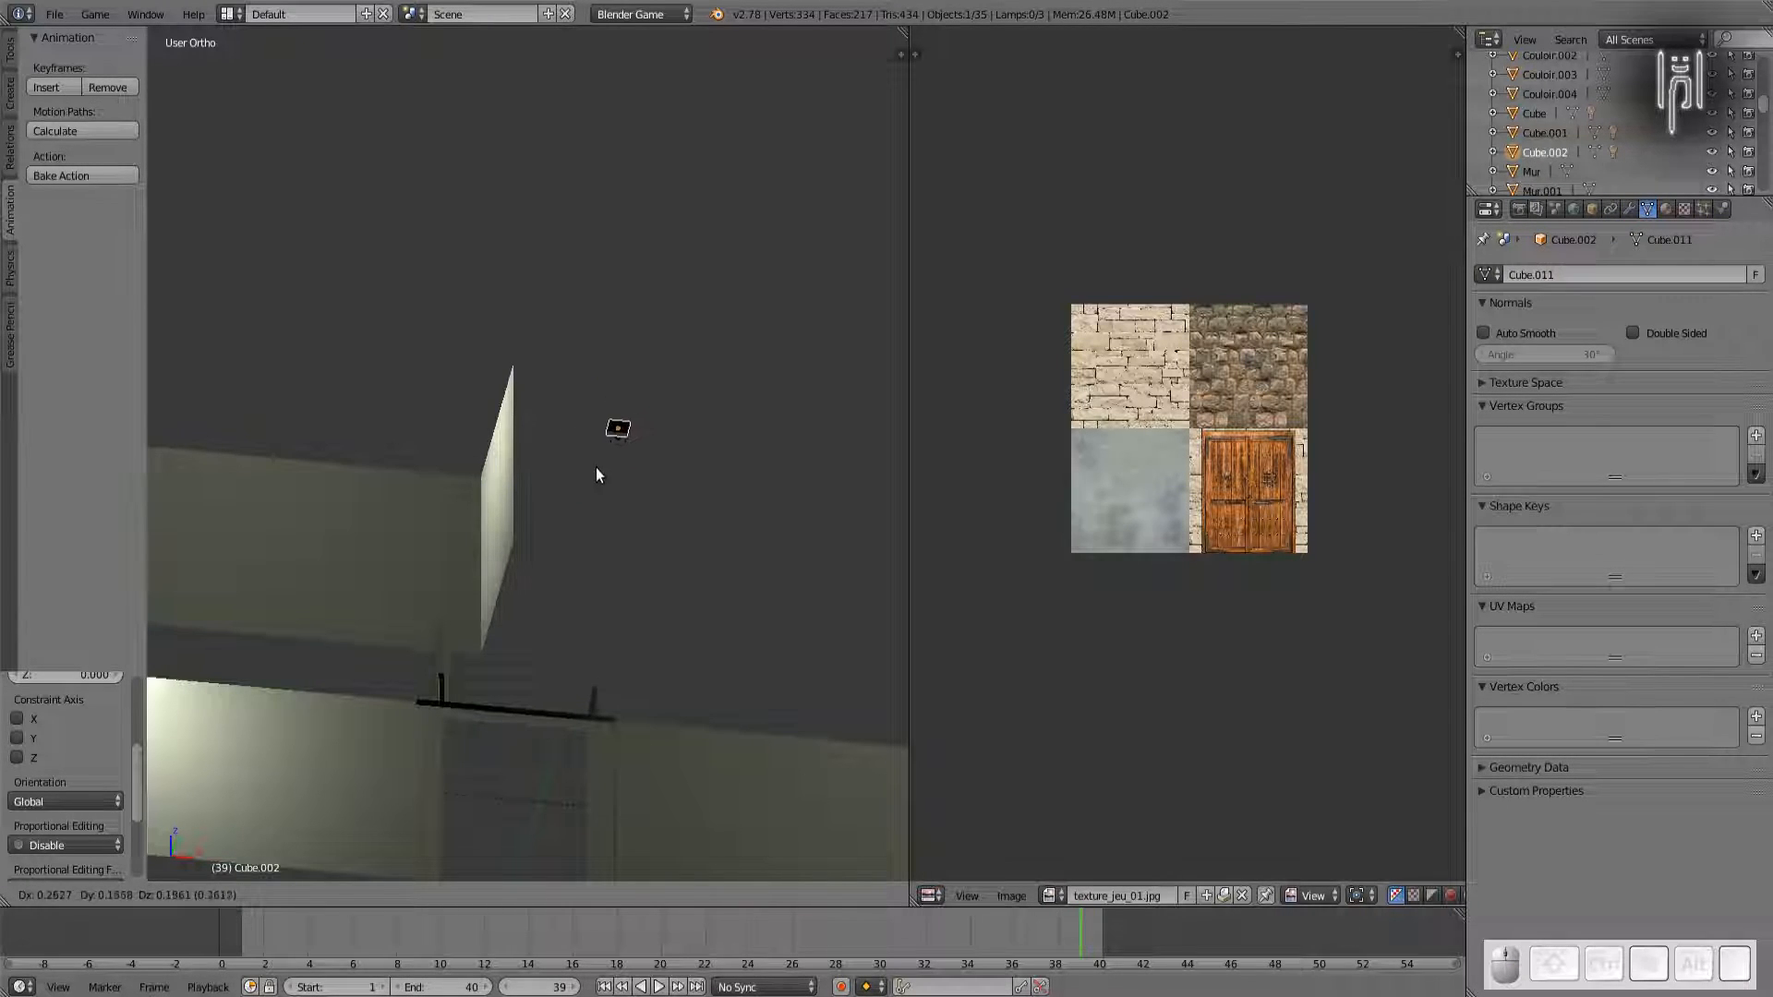
{"action": "key", "text": "Escape"}
Step: Keyframe the energy of the Point lamp under this fixture at 3 on frames 1 and 40
{"action": "right_click", "coordinate": [593, 463]}
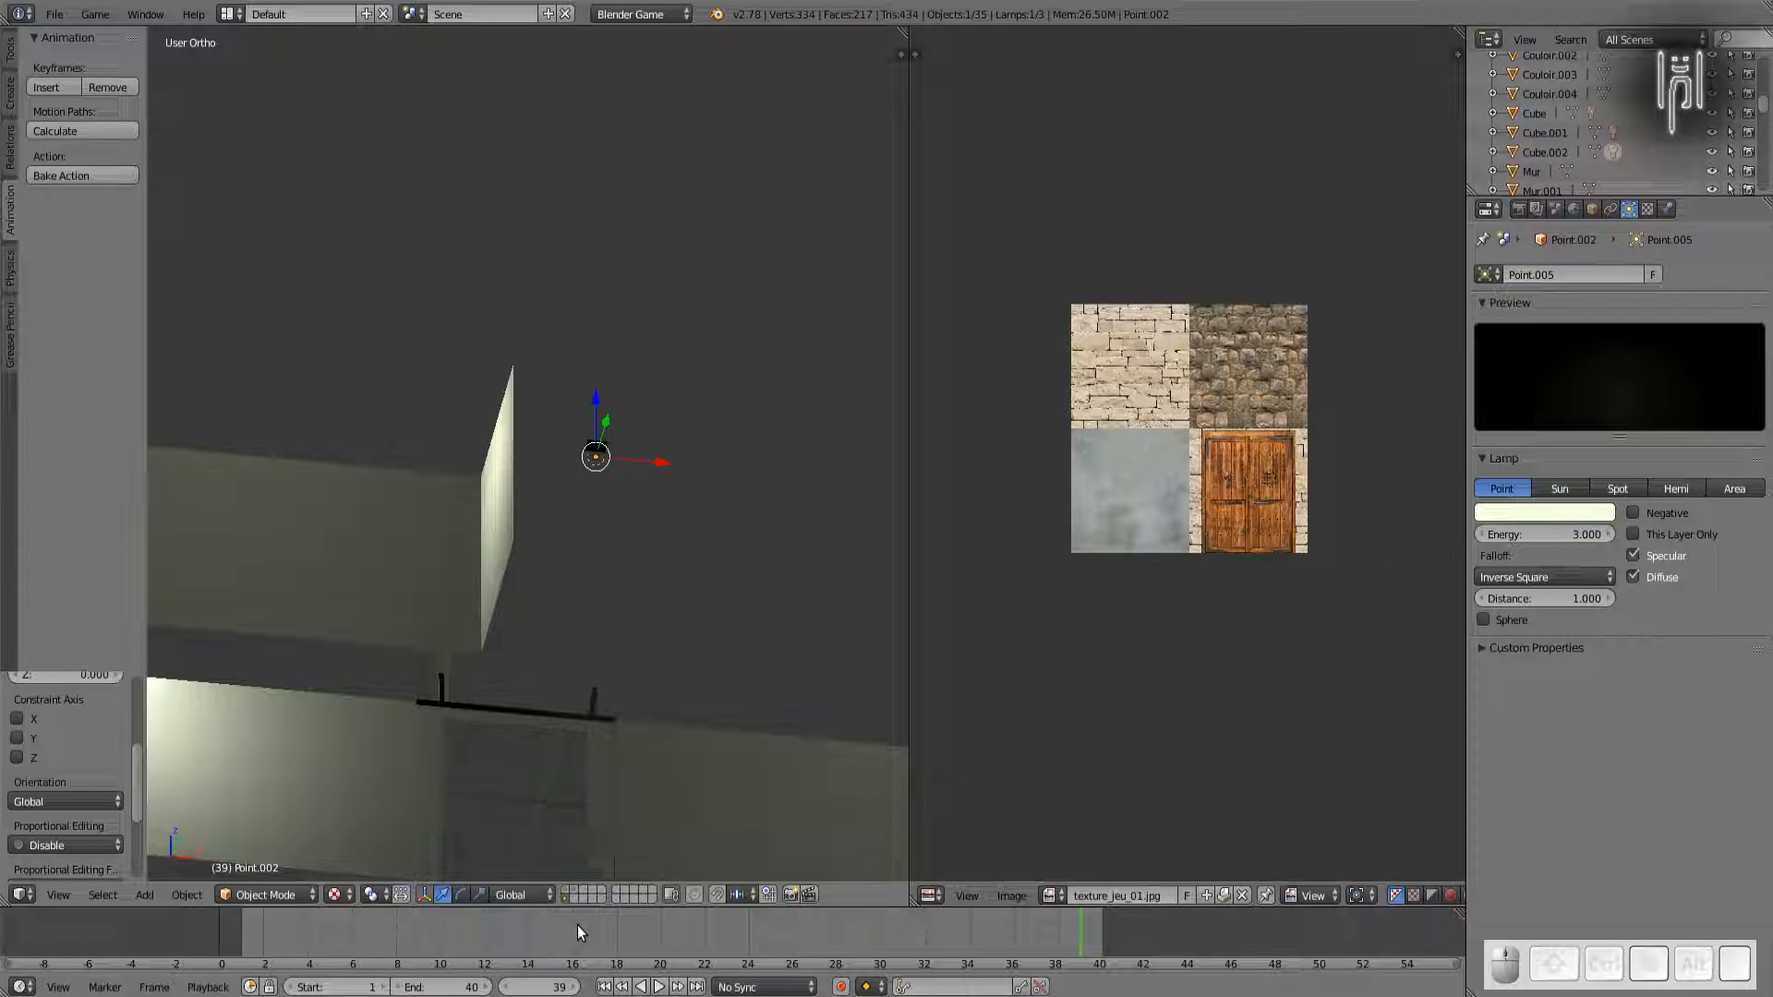
{"action": "key", "text": "shift+Left"}
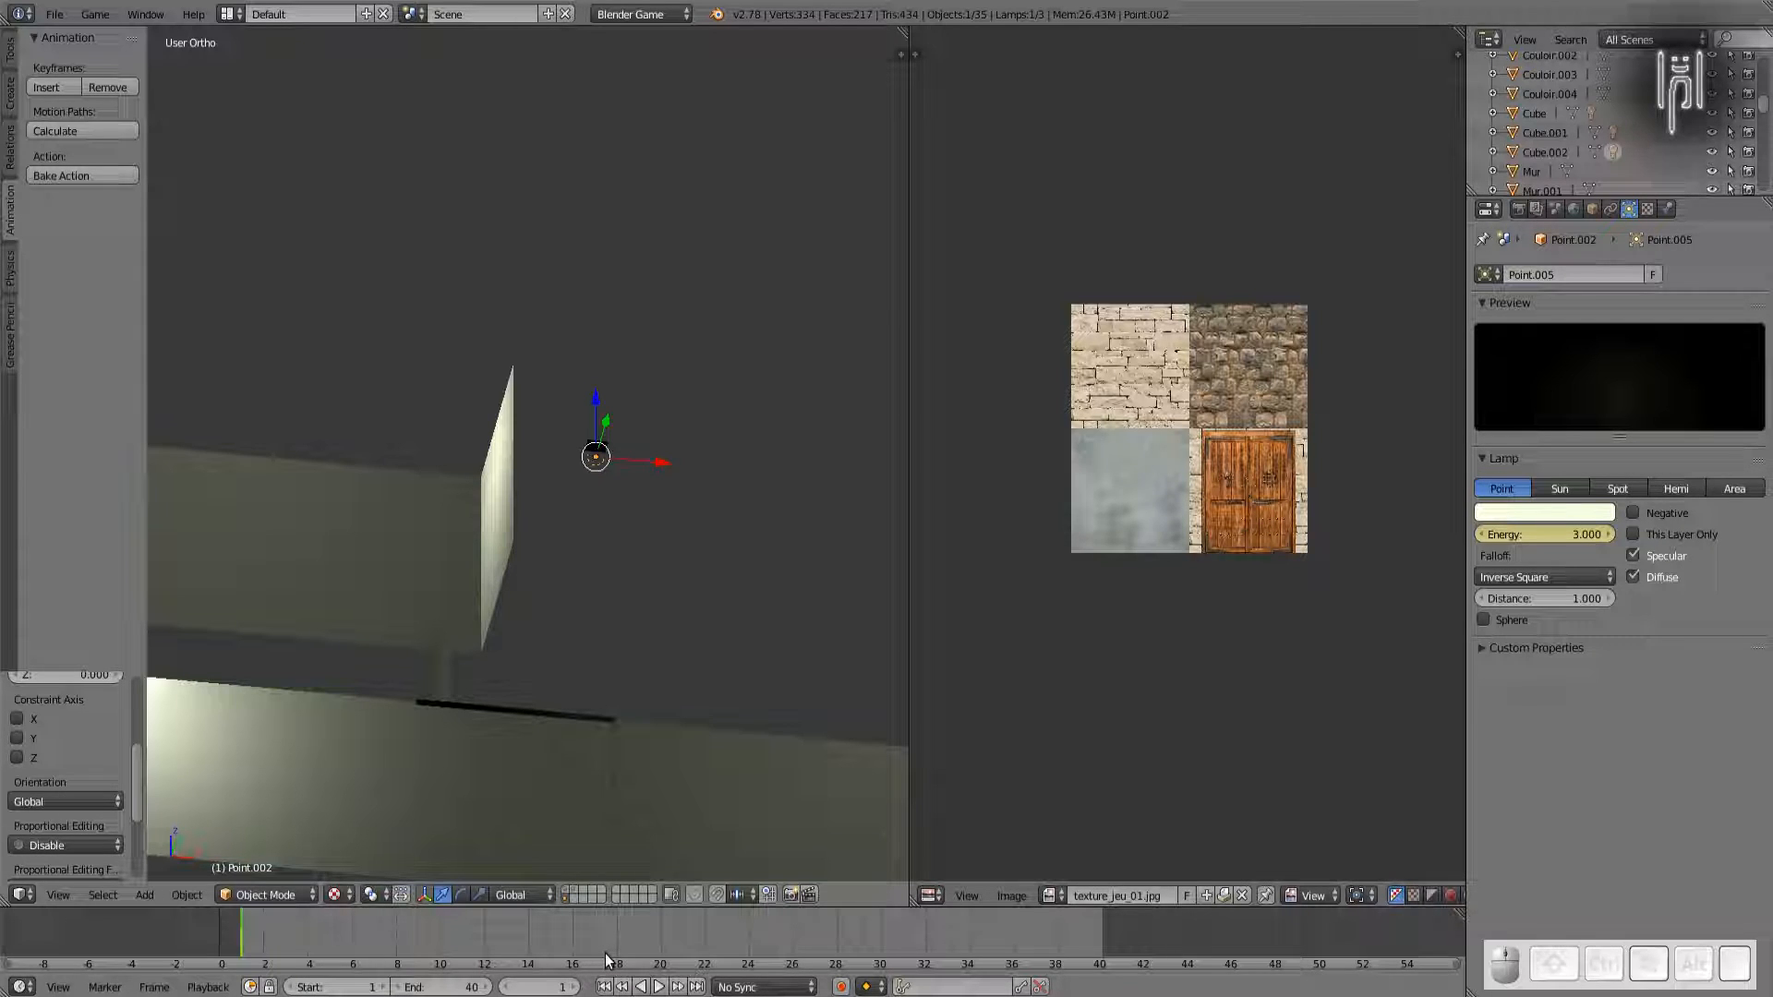
{"action": "key", "text": "shift+Right"}
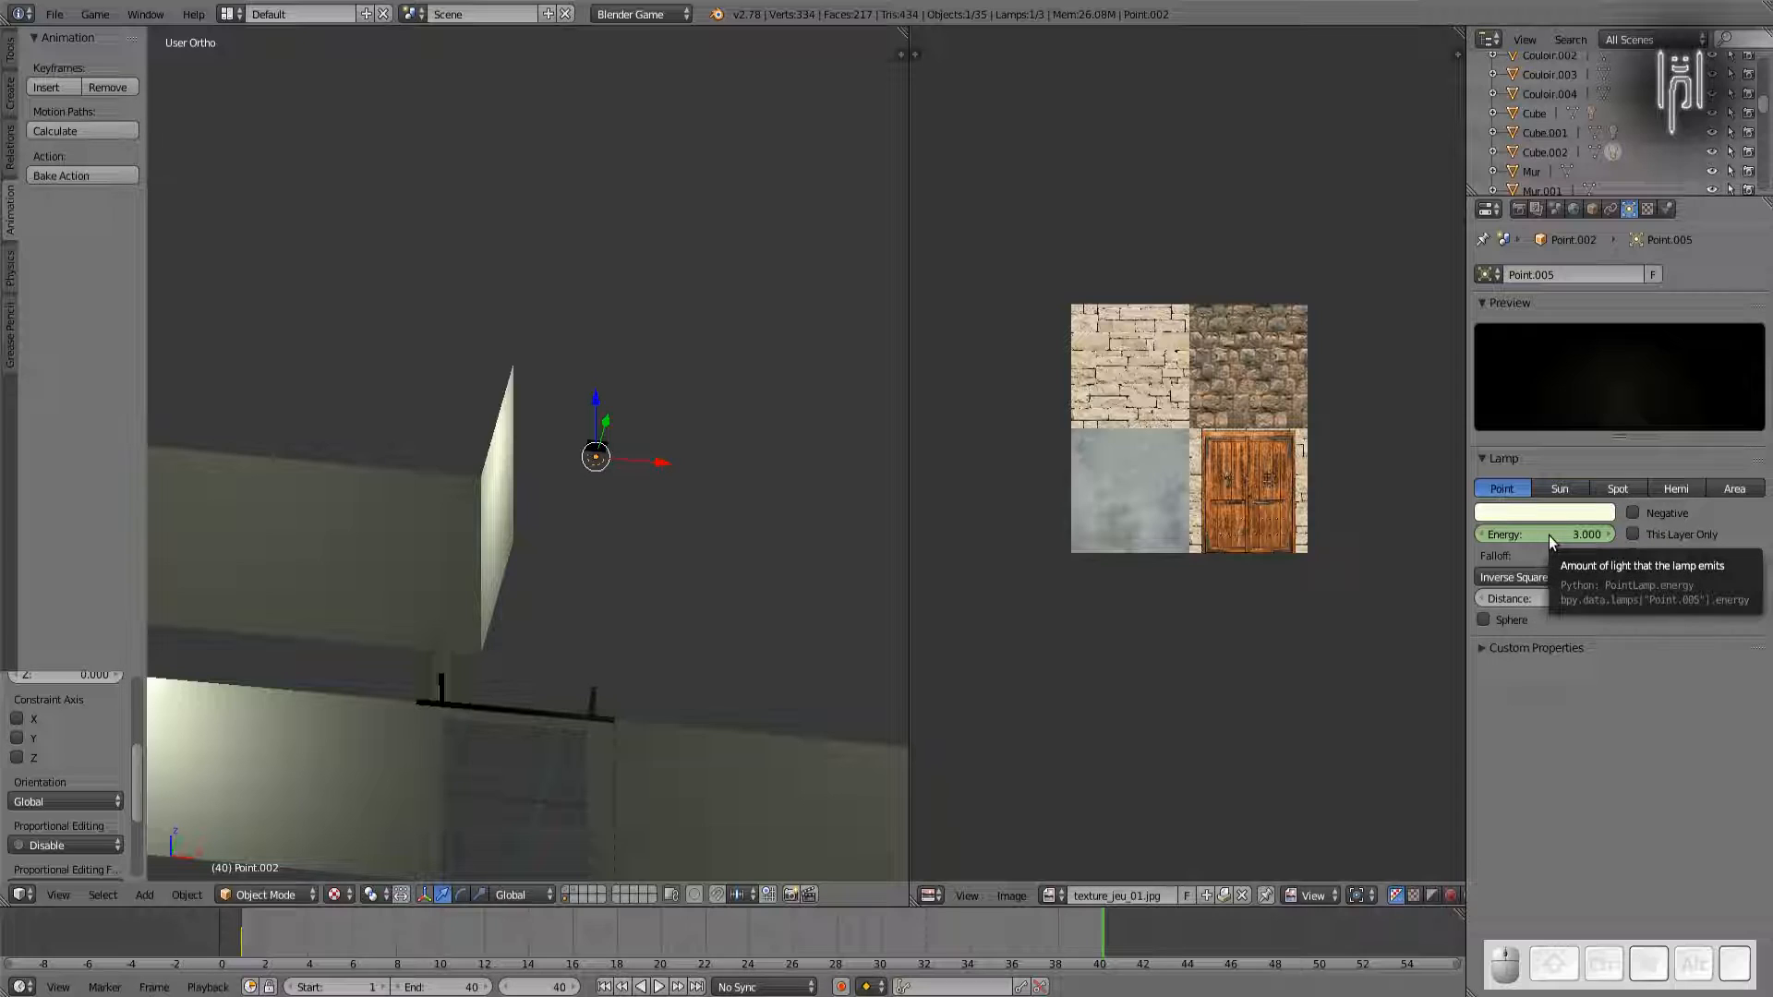
{"action": "key", "text": "i"}
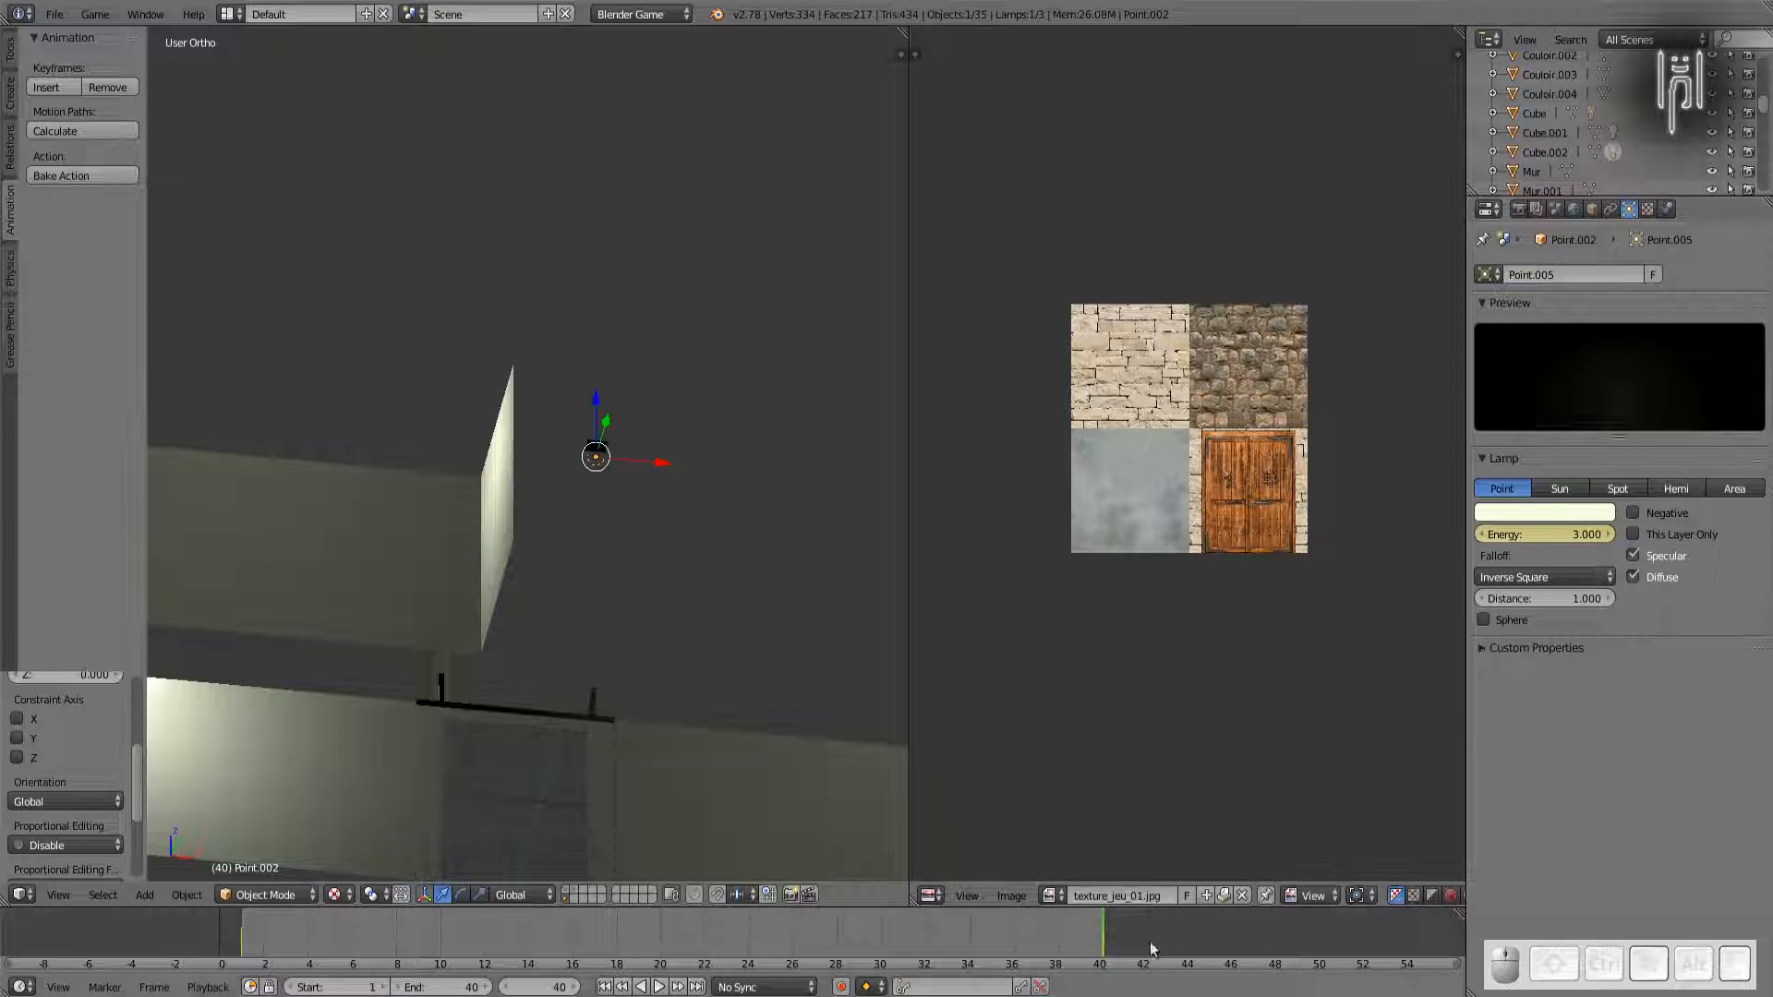
Step: Set the lamp's energy to 0 at frame 6 and keyframe it
{"action": "left_click", "coordinate": [352, 931]}
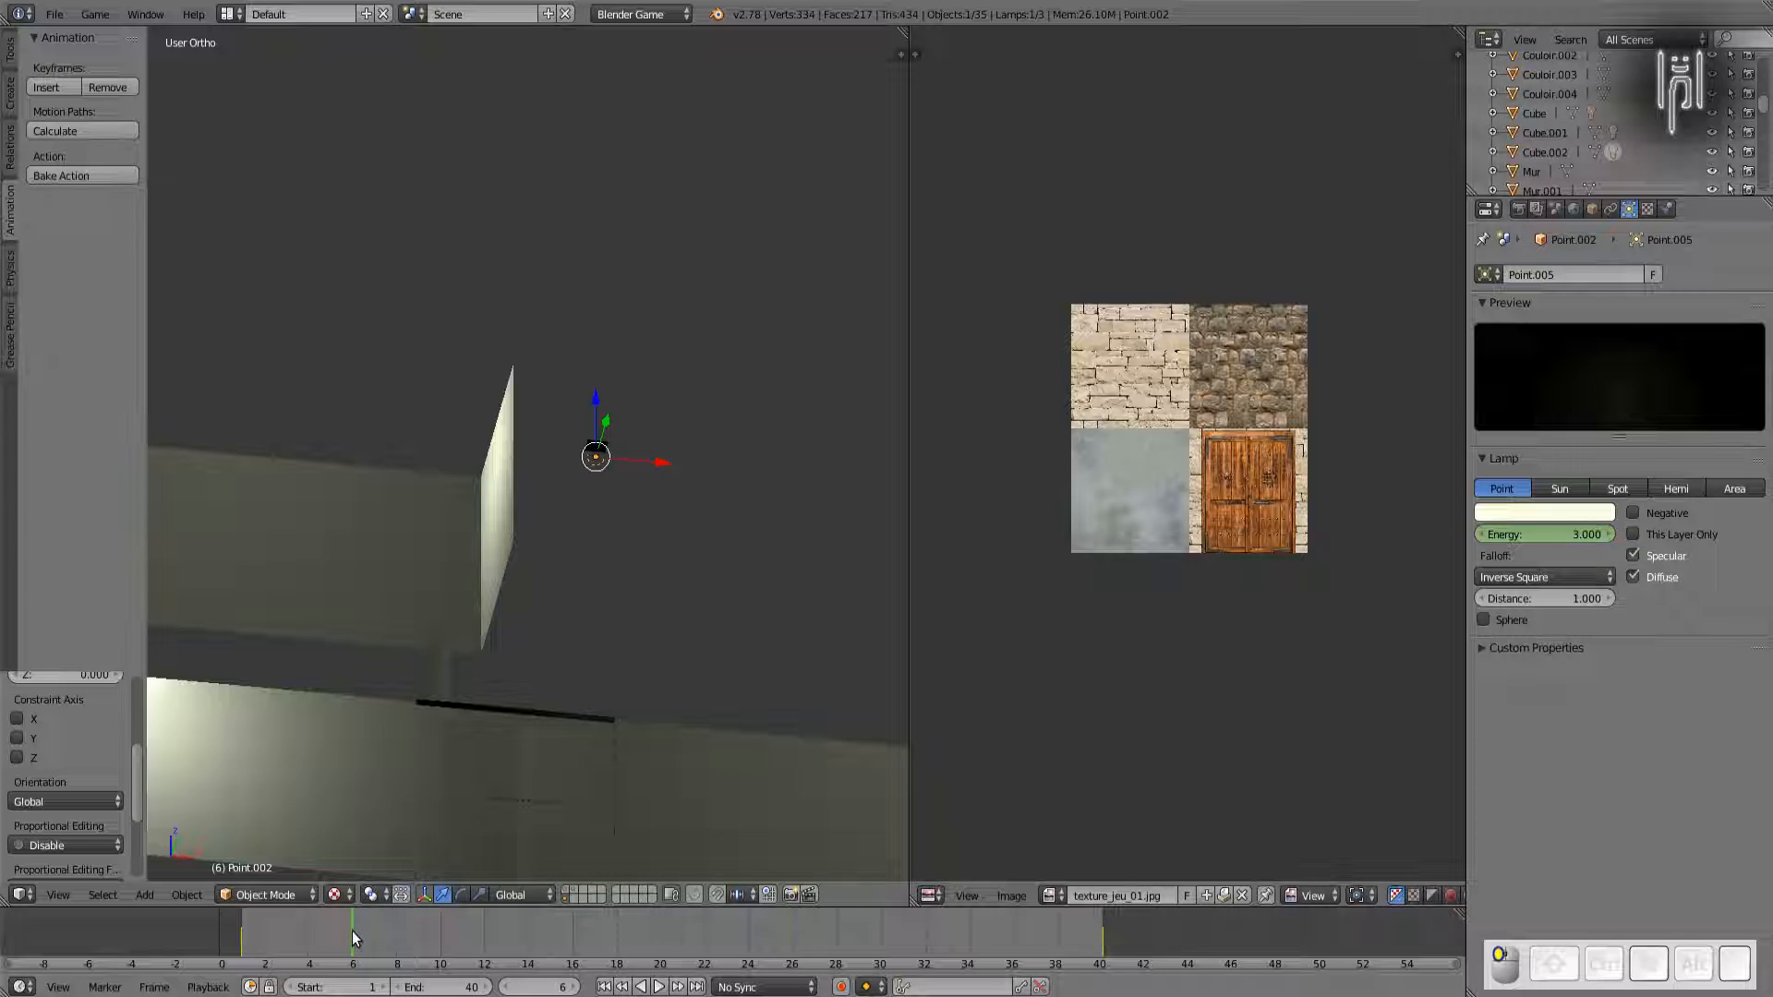
{"action": "left_click", "coordinate": [1548, 535]}
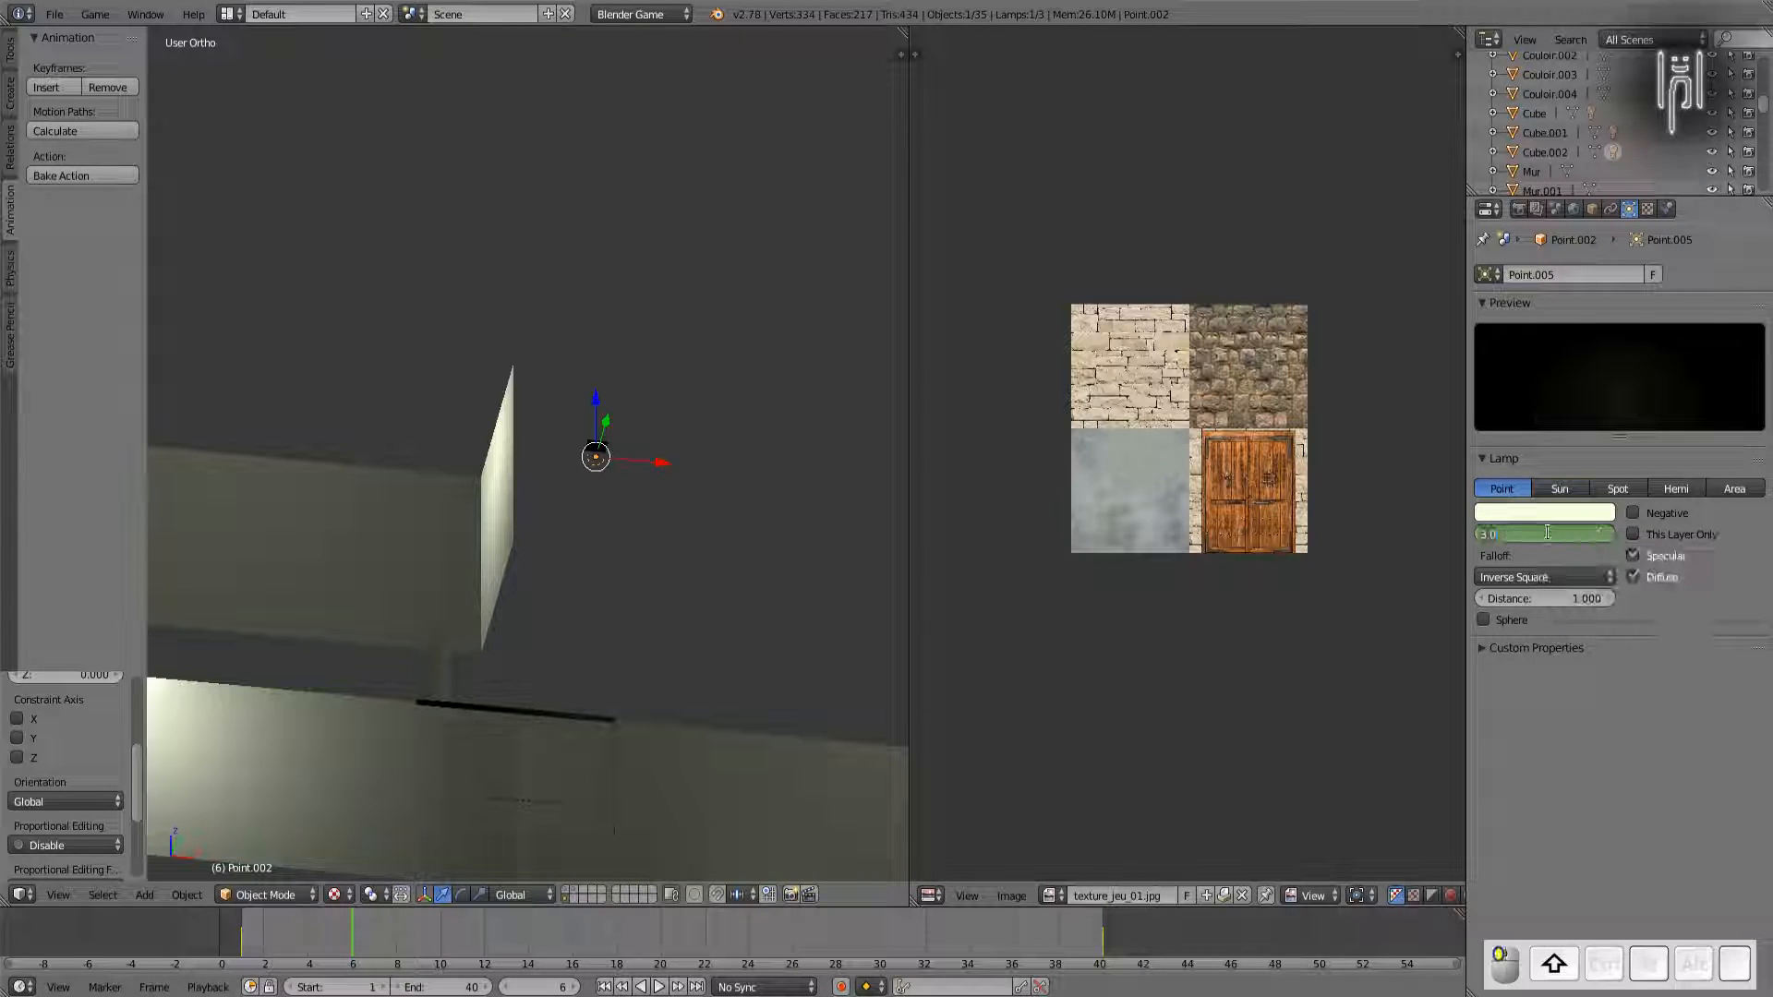
{"action": "type", "text": "0"}
{"action": "key", "text": "Return"}
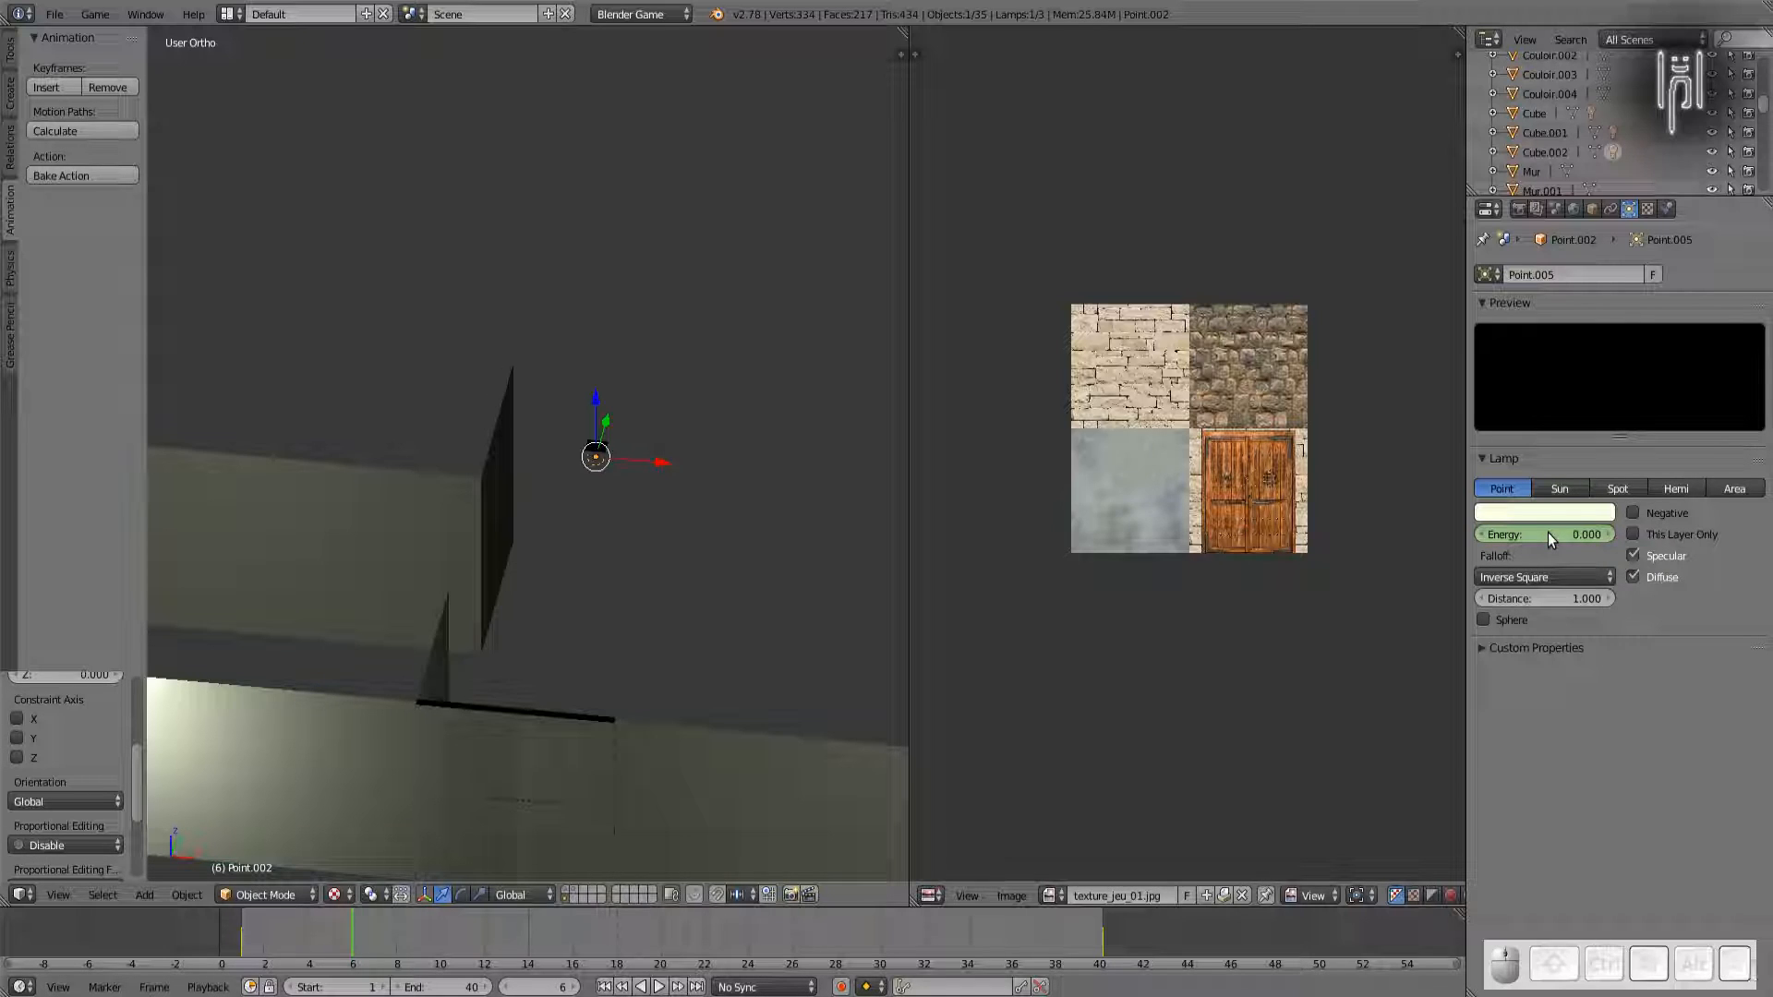
{"action": "key", "text": "i"}
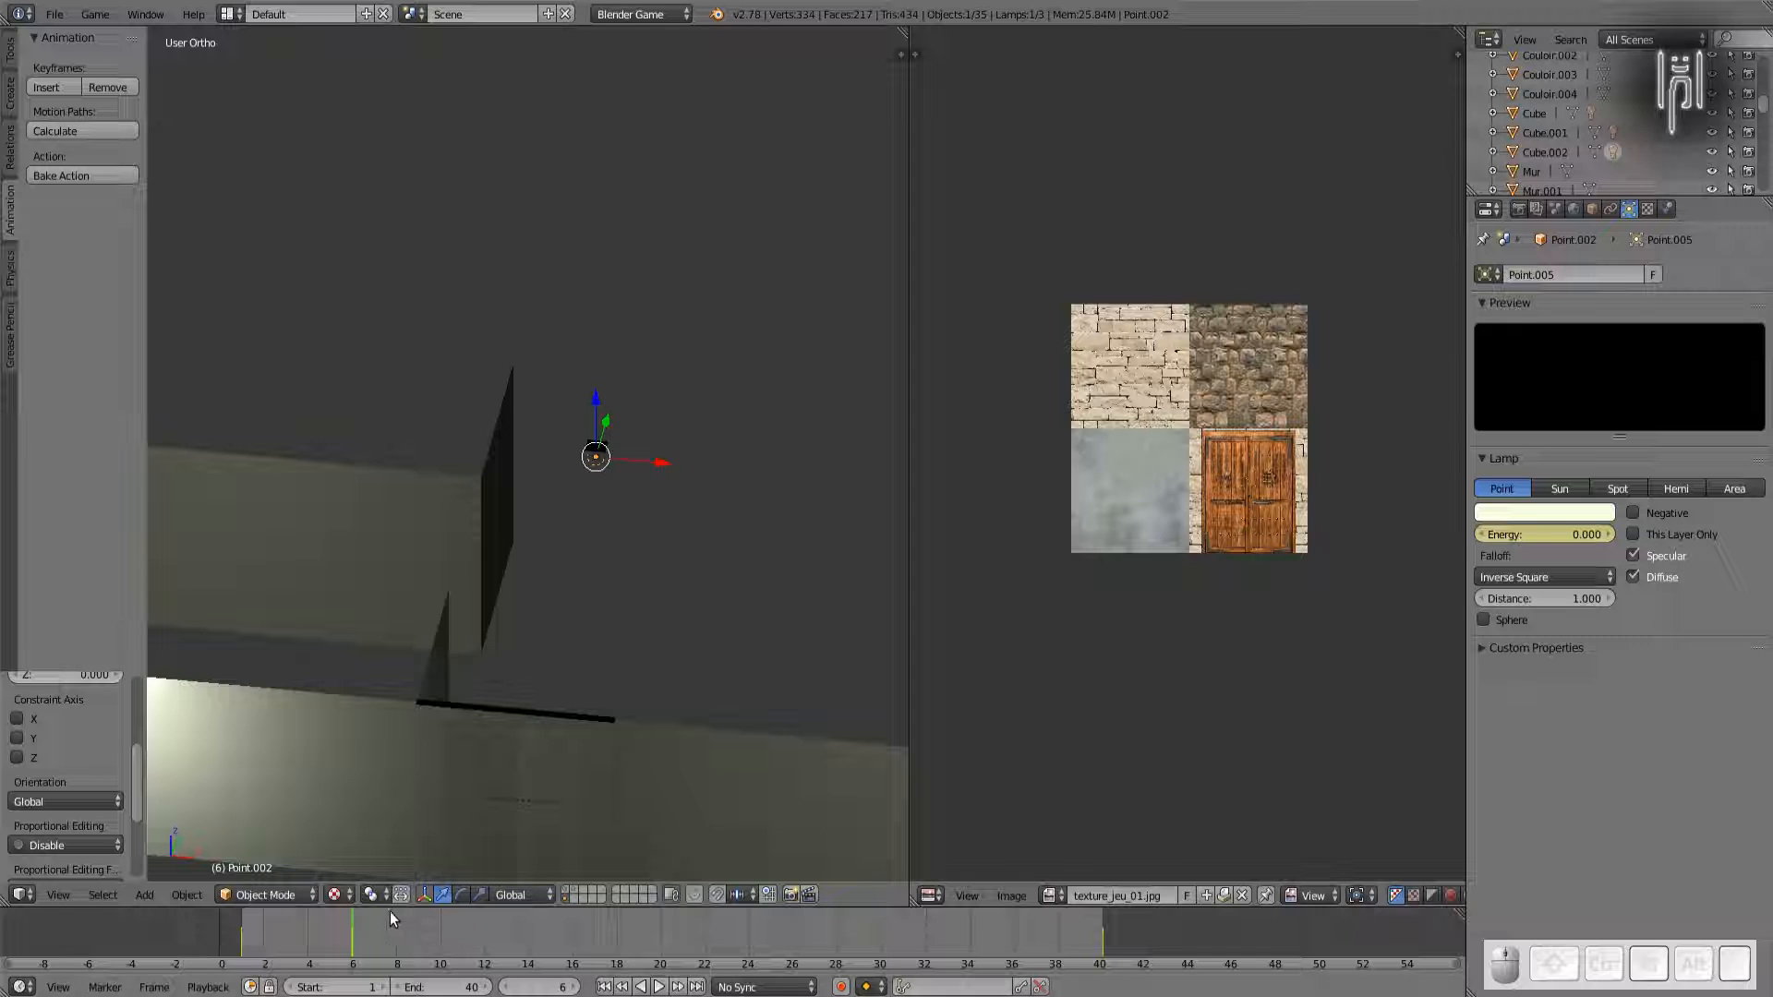
Step: Review the fade up to frame 7, and keyframe the lamp's energy there at 3
{"action": "middle_click_drag", "start_coordinate": [495, 810], "coordinate": [340, 739]}
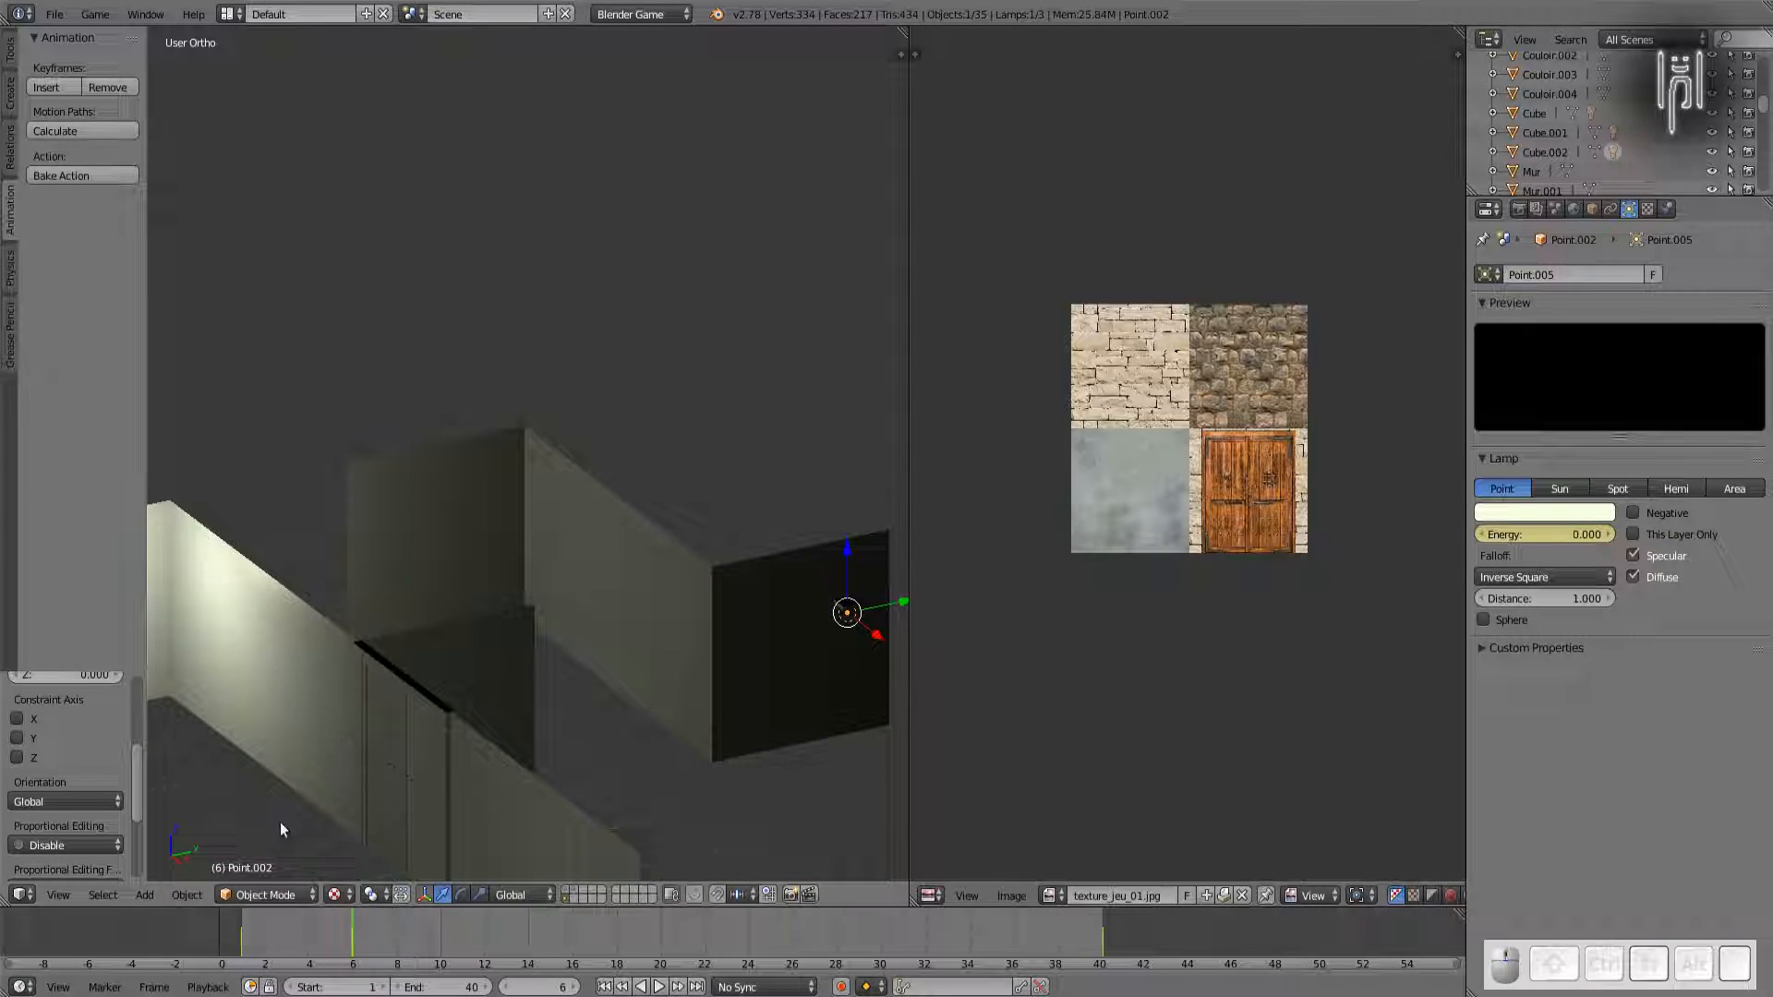
{"action": "middle_click_drag", "start_coordinate": [578, 749], "coordinate": [368, 717], "text": "shift"}
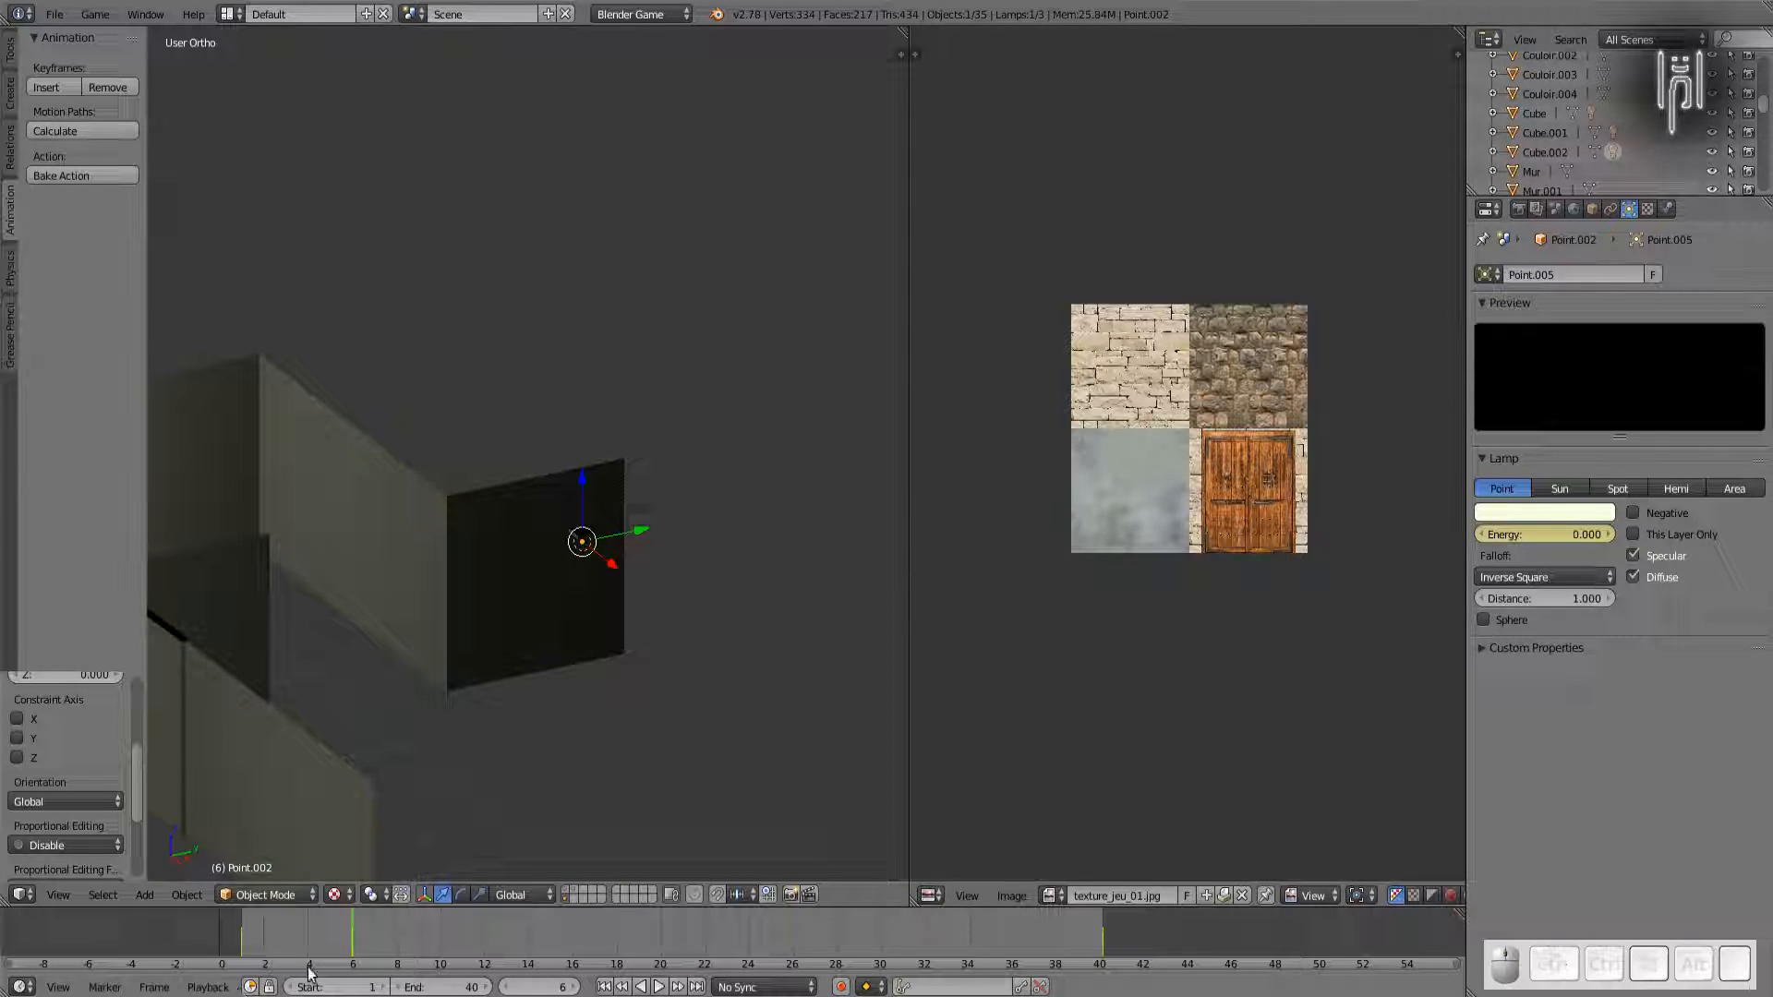
{"action": "key", "text": "alt+a"}
{"action": "left_click", "coordinate": [228, 944]}
{"action": "left_click_drag", "start_coordinate": [228, 944], "coordinate": [368, 931]}
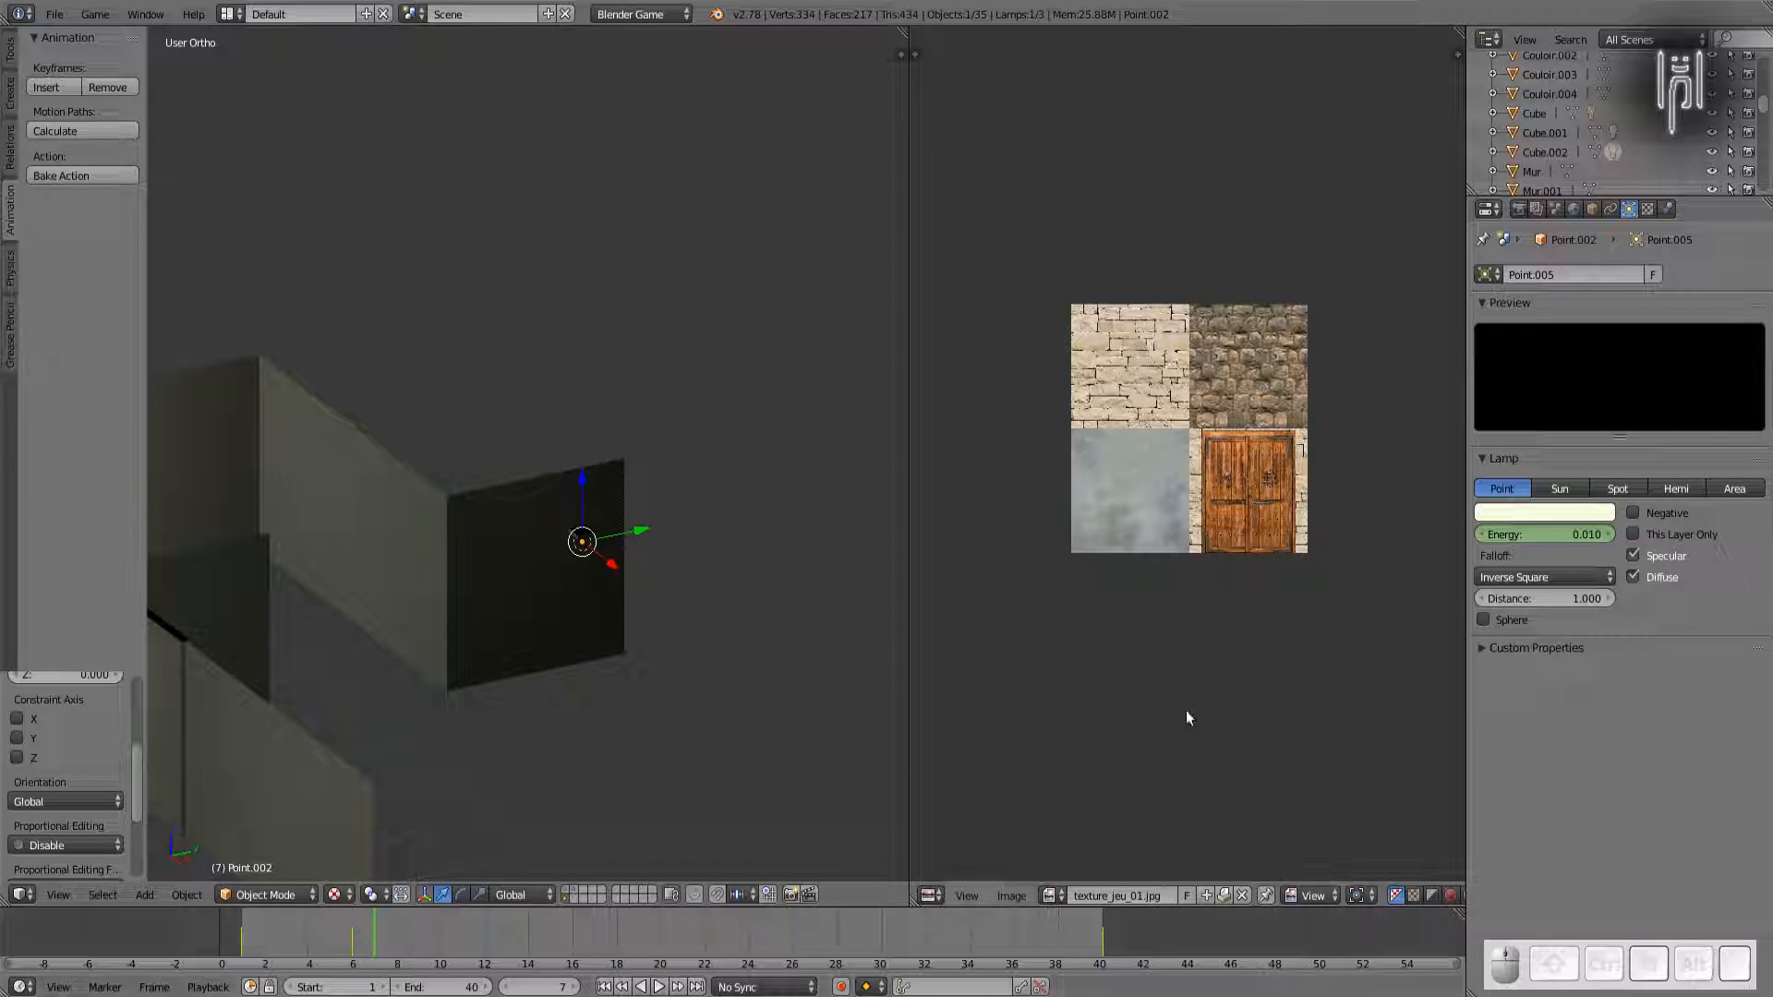
{"action": "left_click", "coordinate": [1563, 535]}
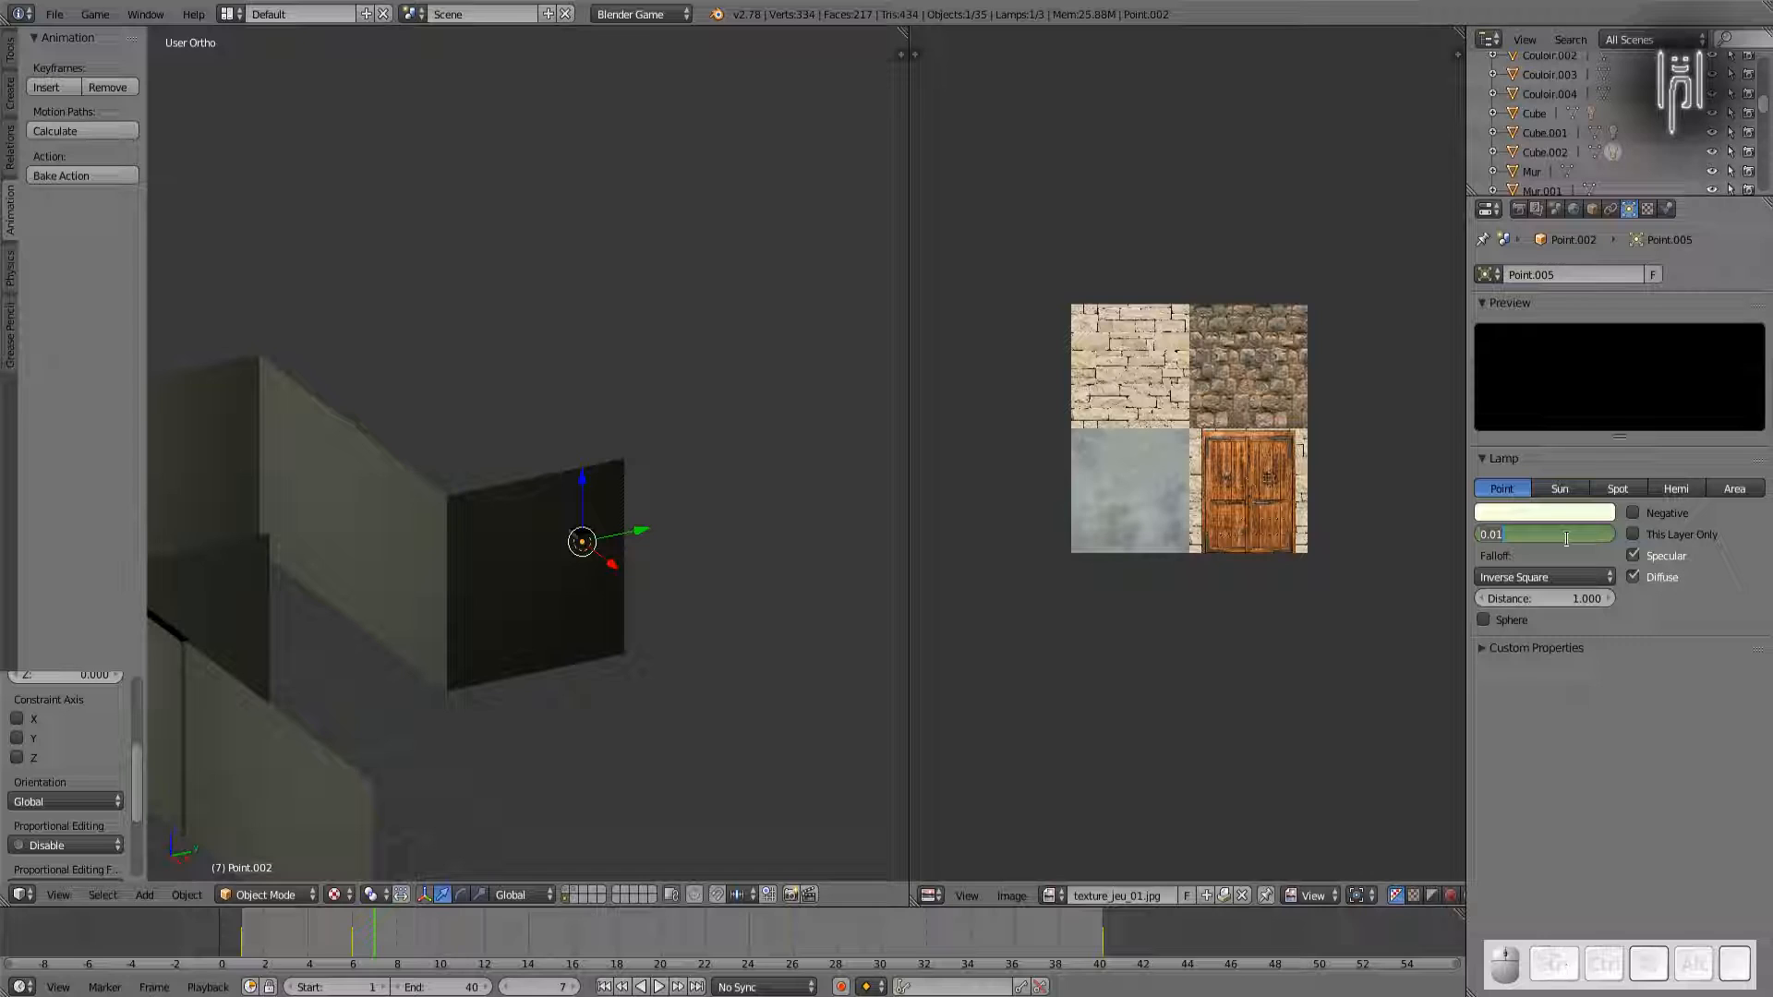
{"action": "type", "text": "3"}
{"action": "key", "text": "Return"}
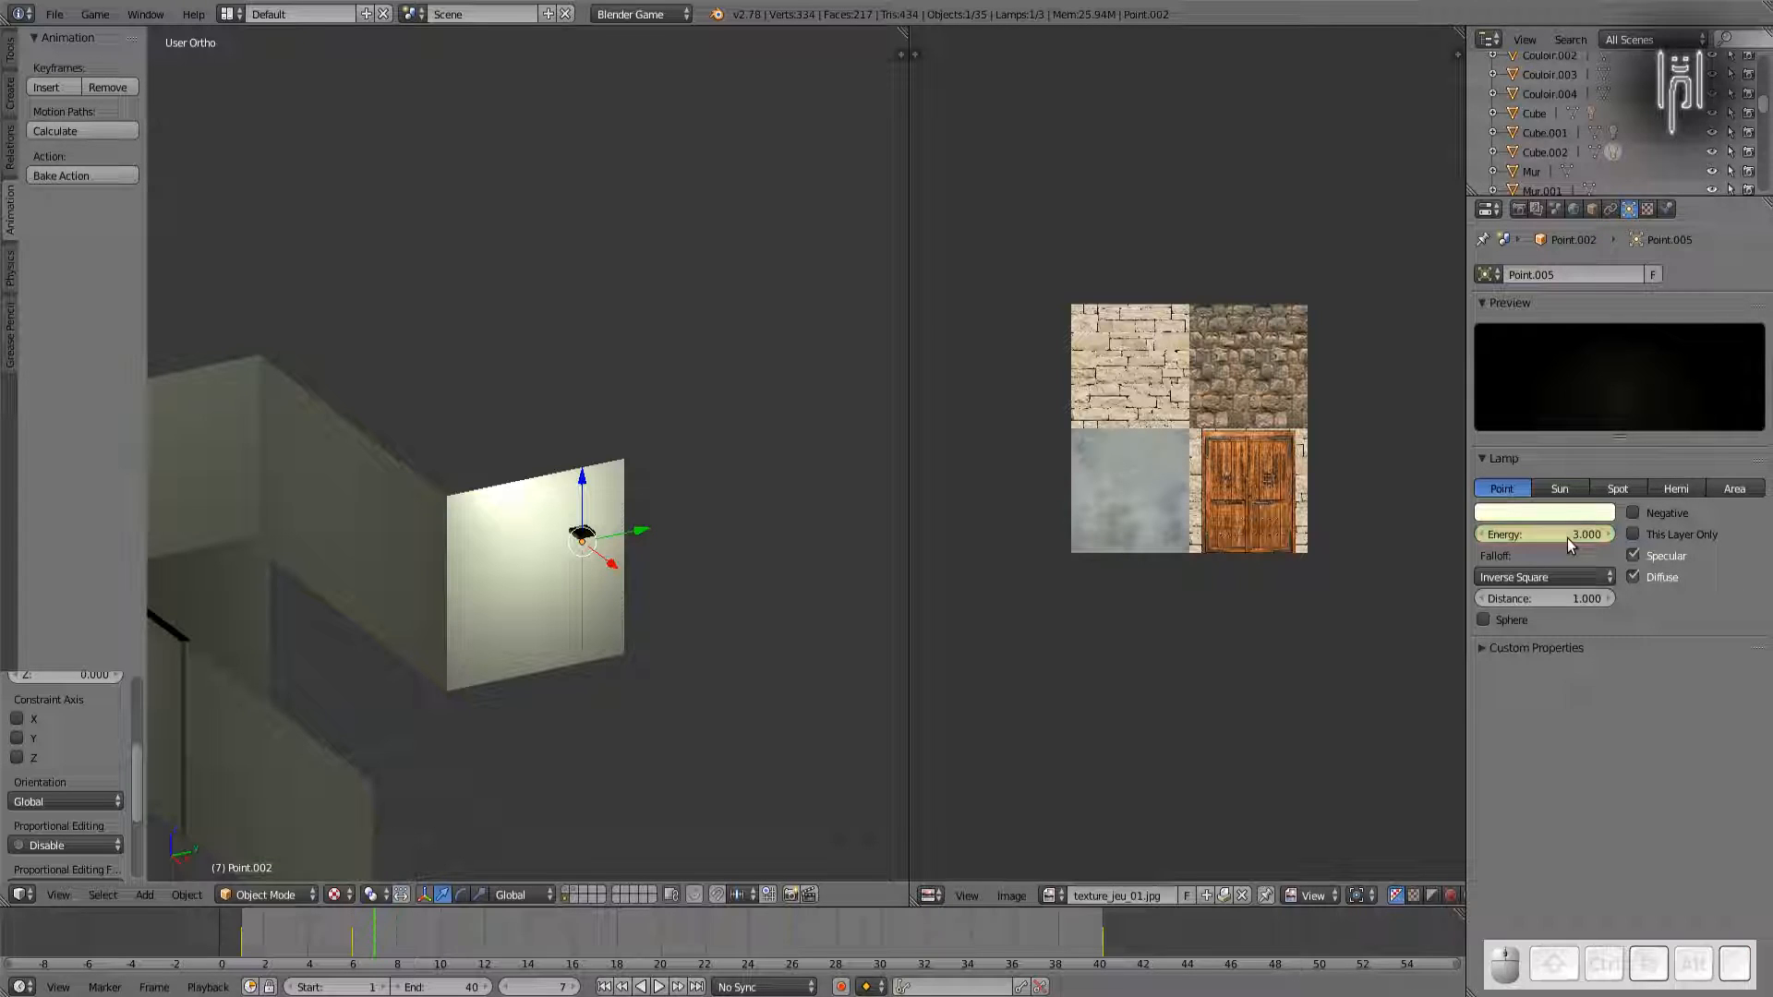
Step: Keyframe the lamp's energy at 3 on frame 14 and at 0 on frame 15
{"action": "left_click", "coordinate": [524, 933]}
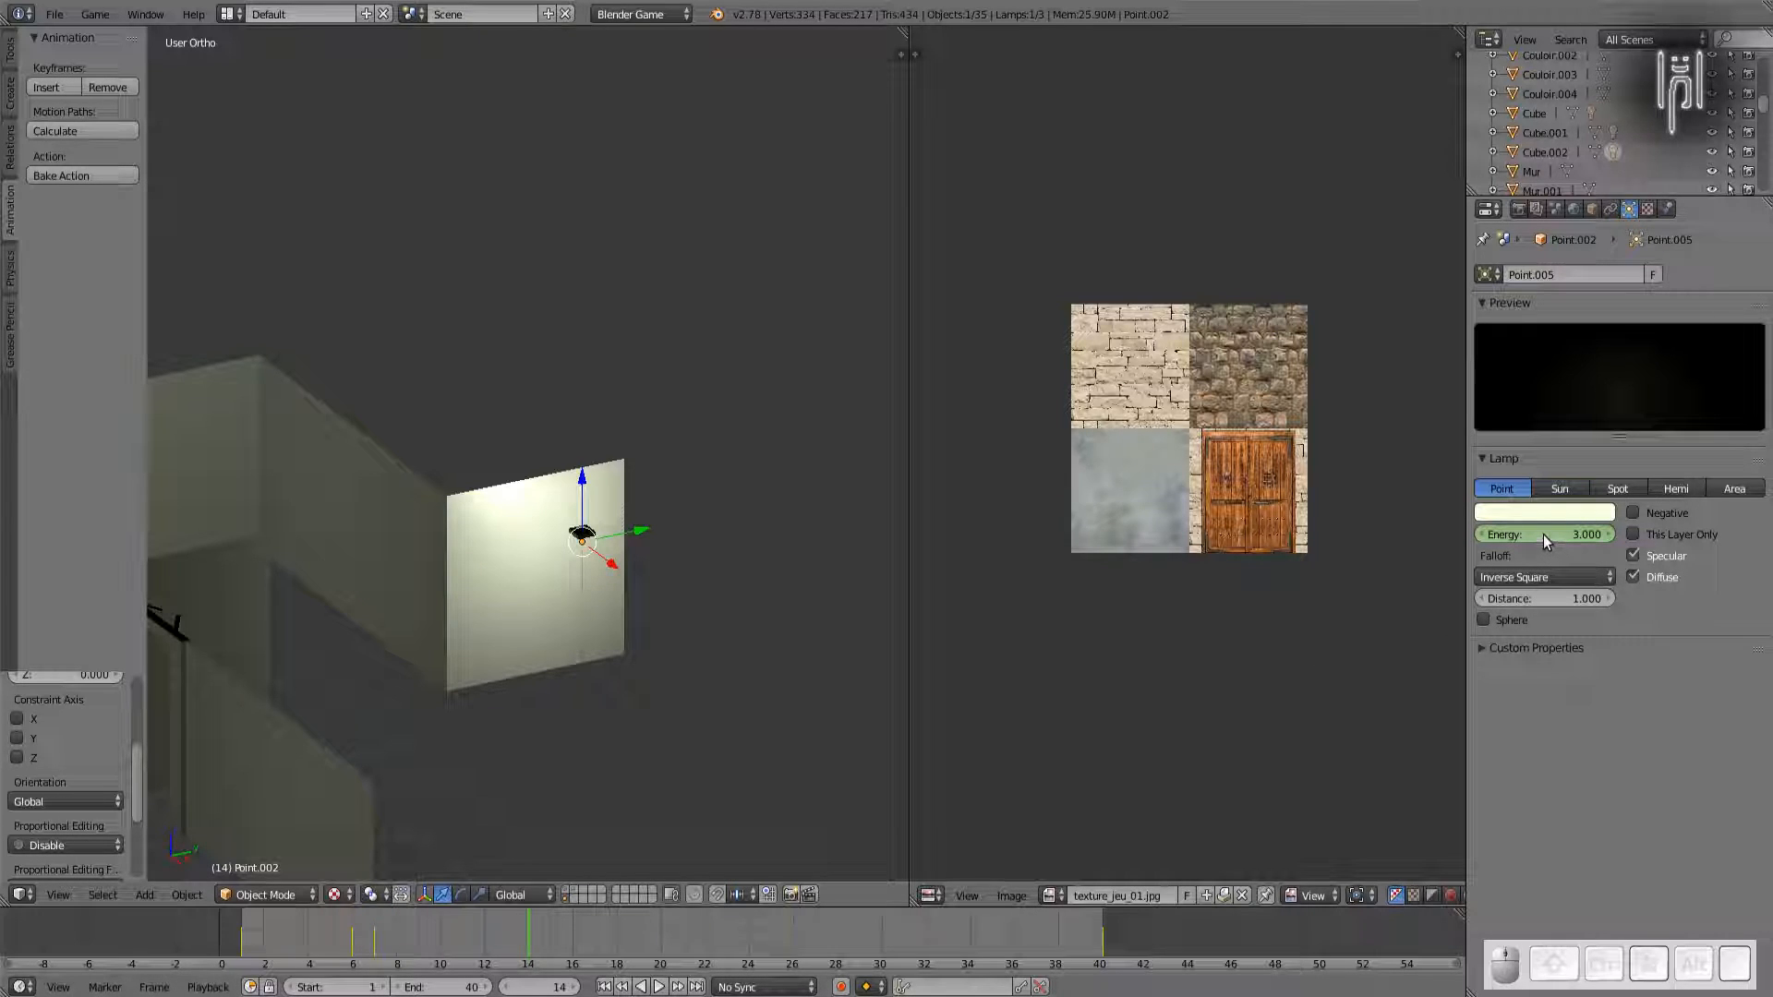
{"action": "key", "text": "i"}
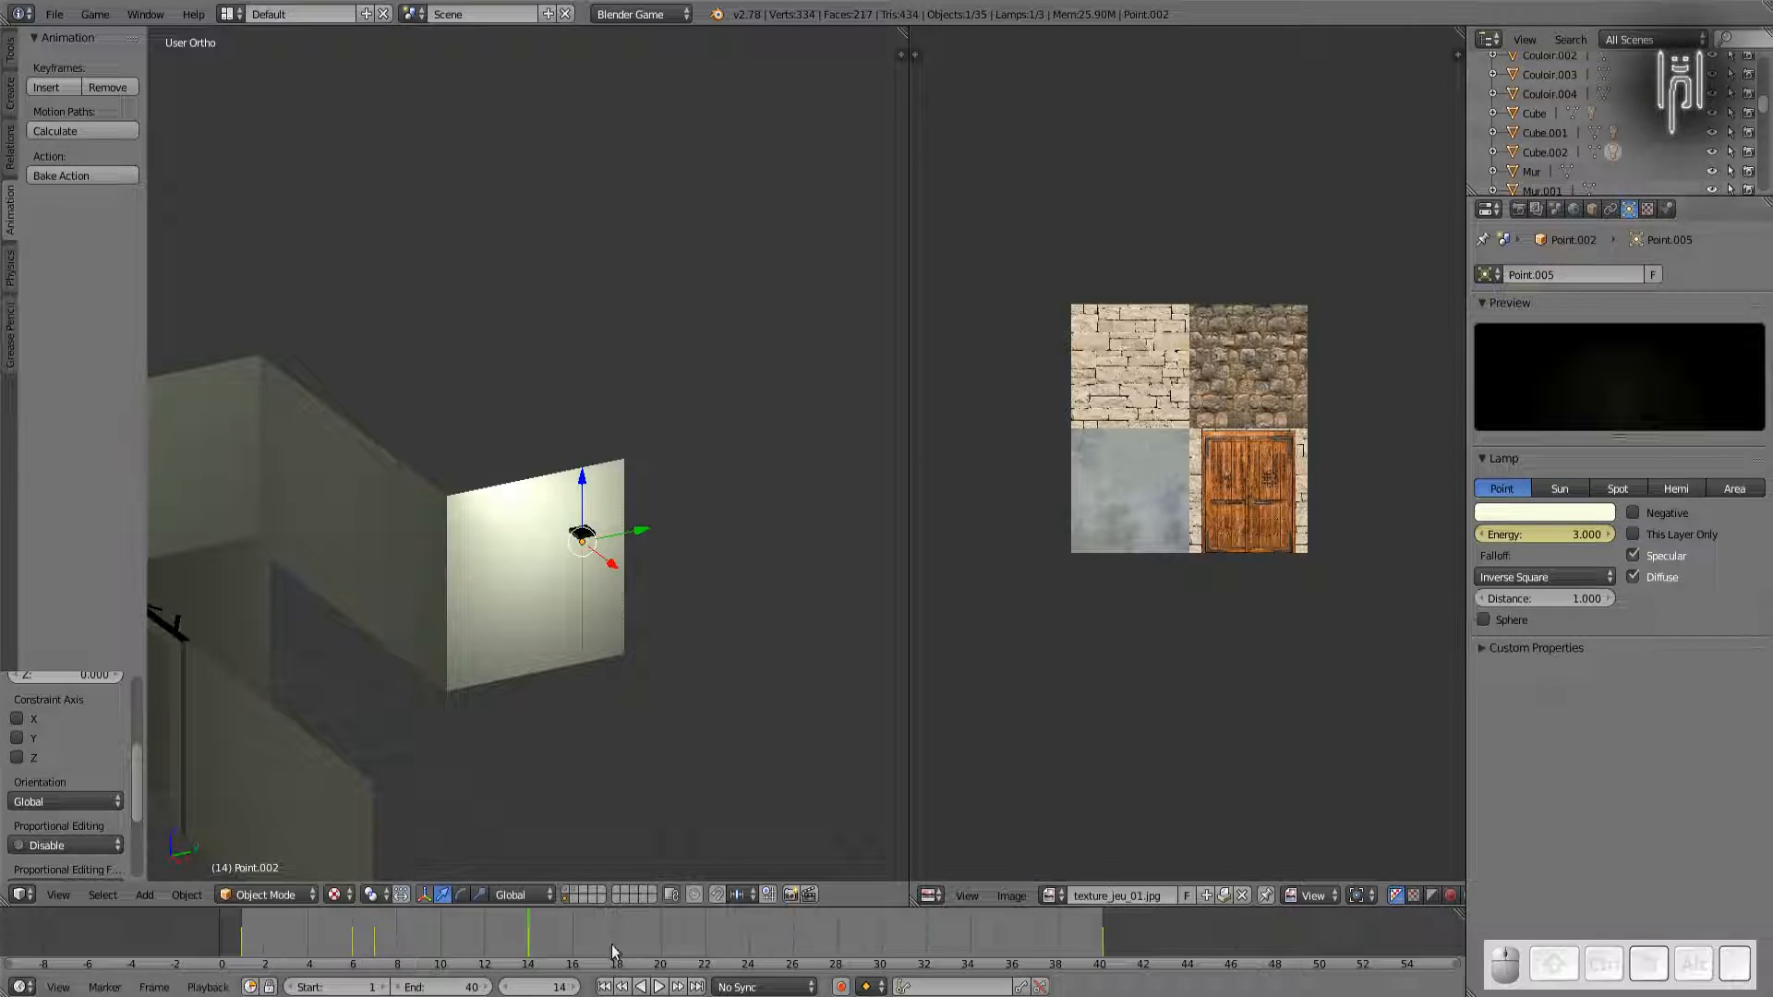
{"action": "left_click", "coordinate": [536, 943]}
{"action": "left_click", "coordinate": [1551, 535]}
{"action": "type", "text": "0"}
{"action": "key", "text": "Return"}
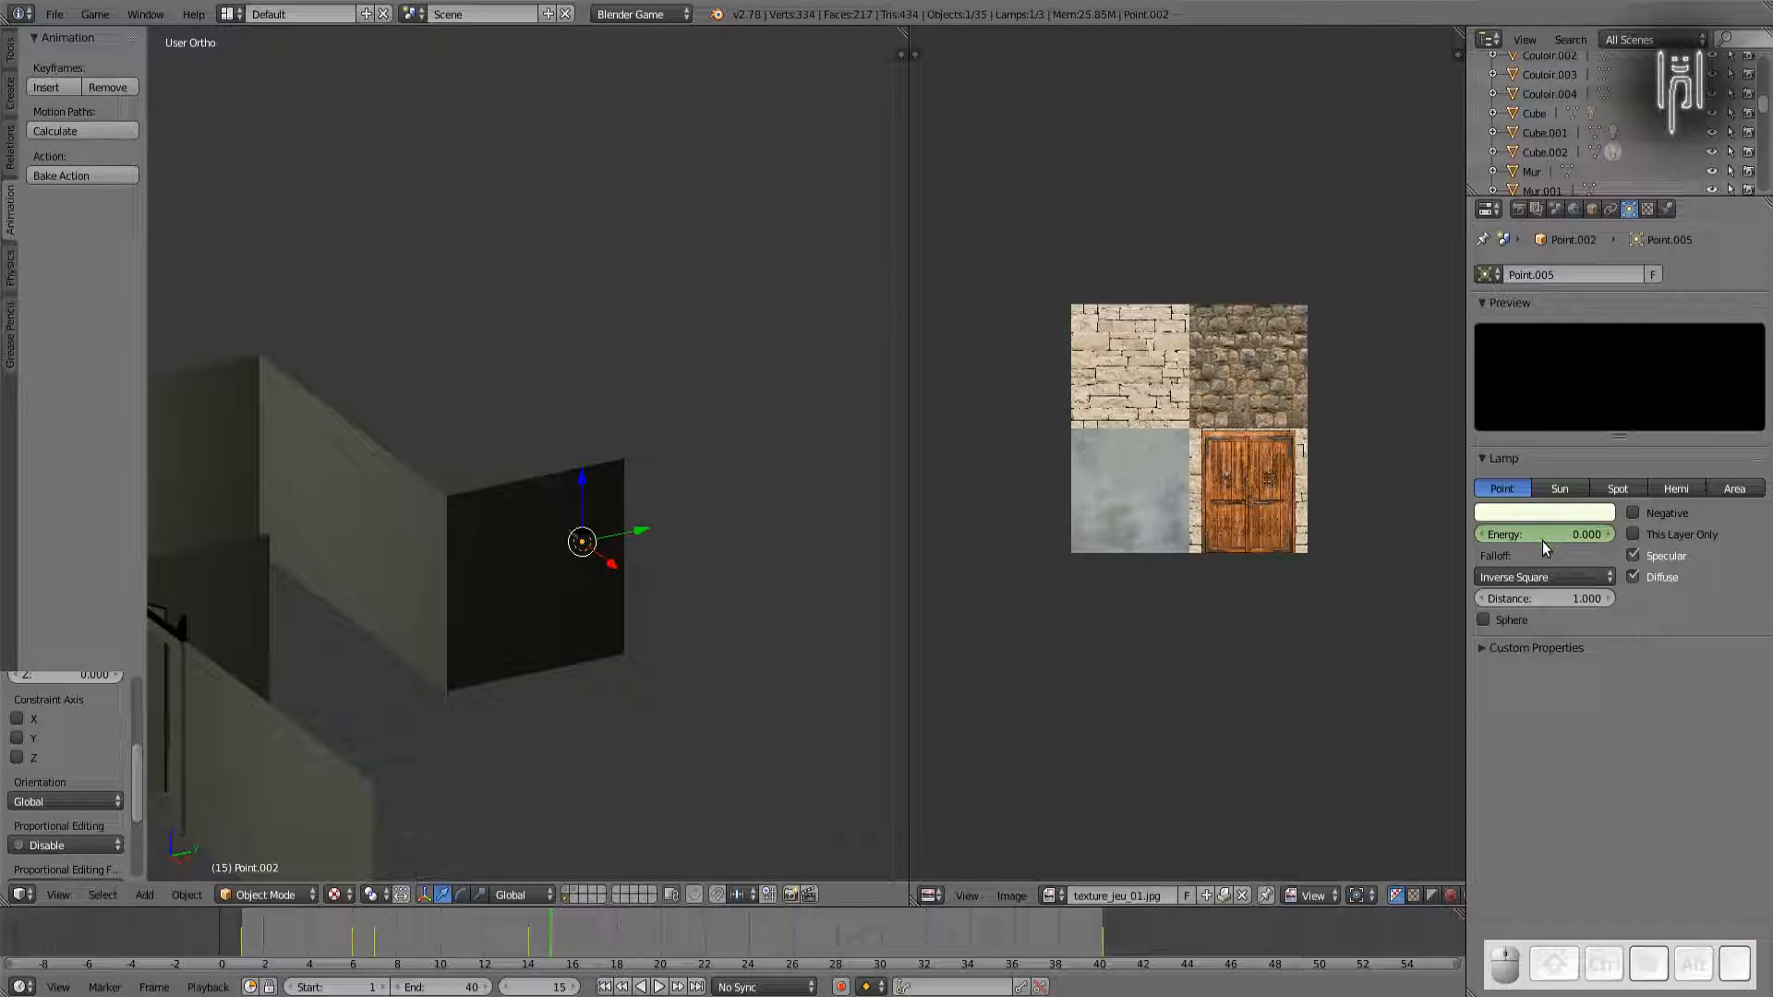
{"action": "key", "text": "i"}
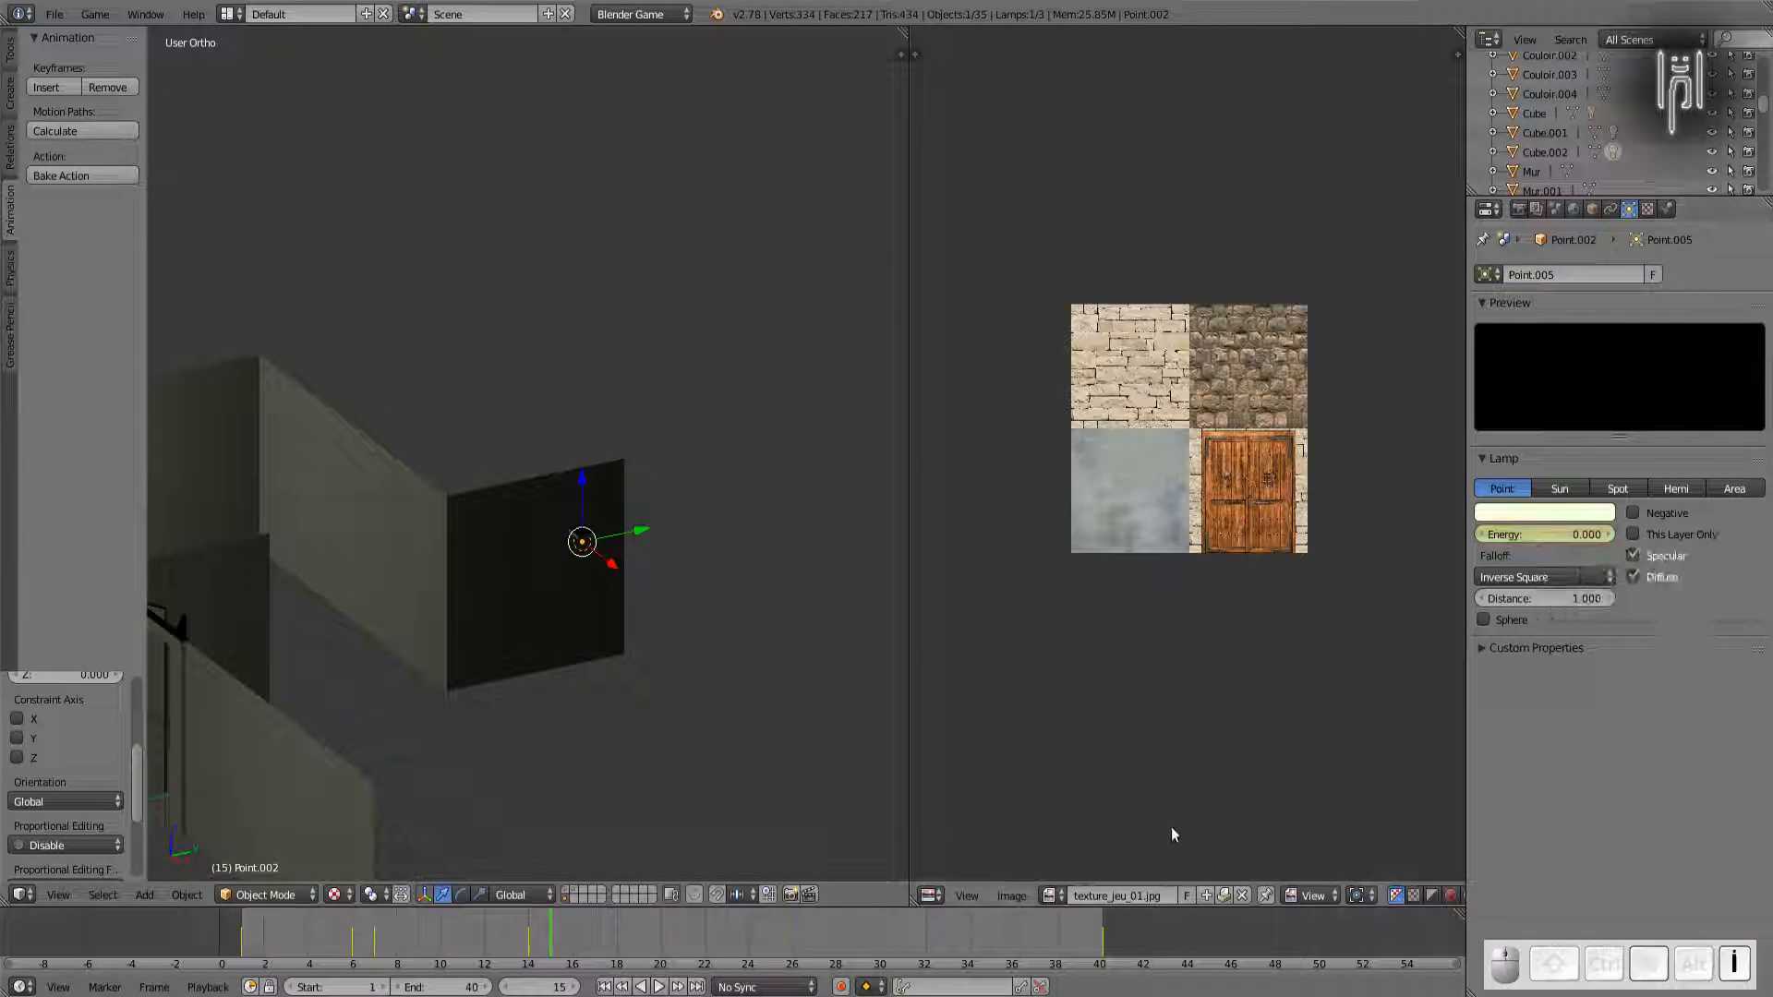
Step: Set the lamp's energy back to 3 at frame 16 and keyframe it
{"action": "left_click", "coordinate": [573, 944]}
{"action": "left_click", "coordinate": [1553, 541]}
{"action": "type", "text": "3"}
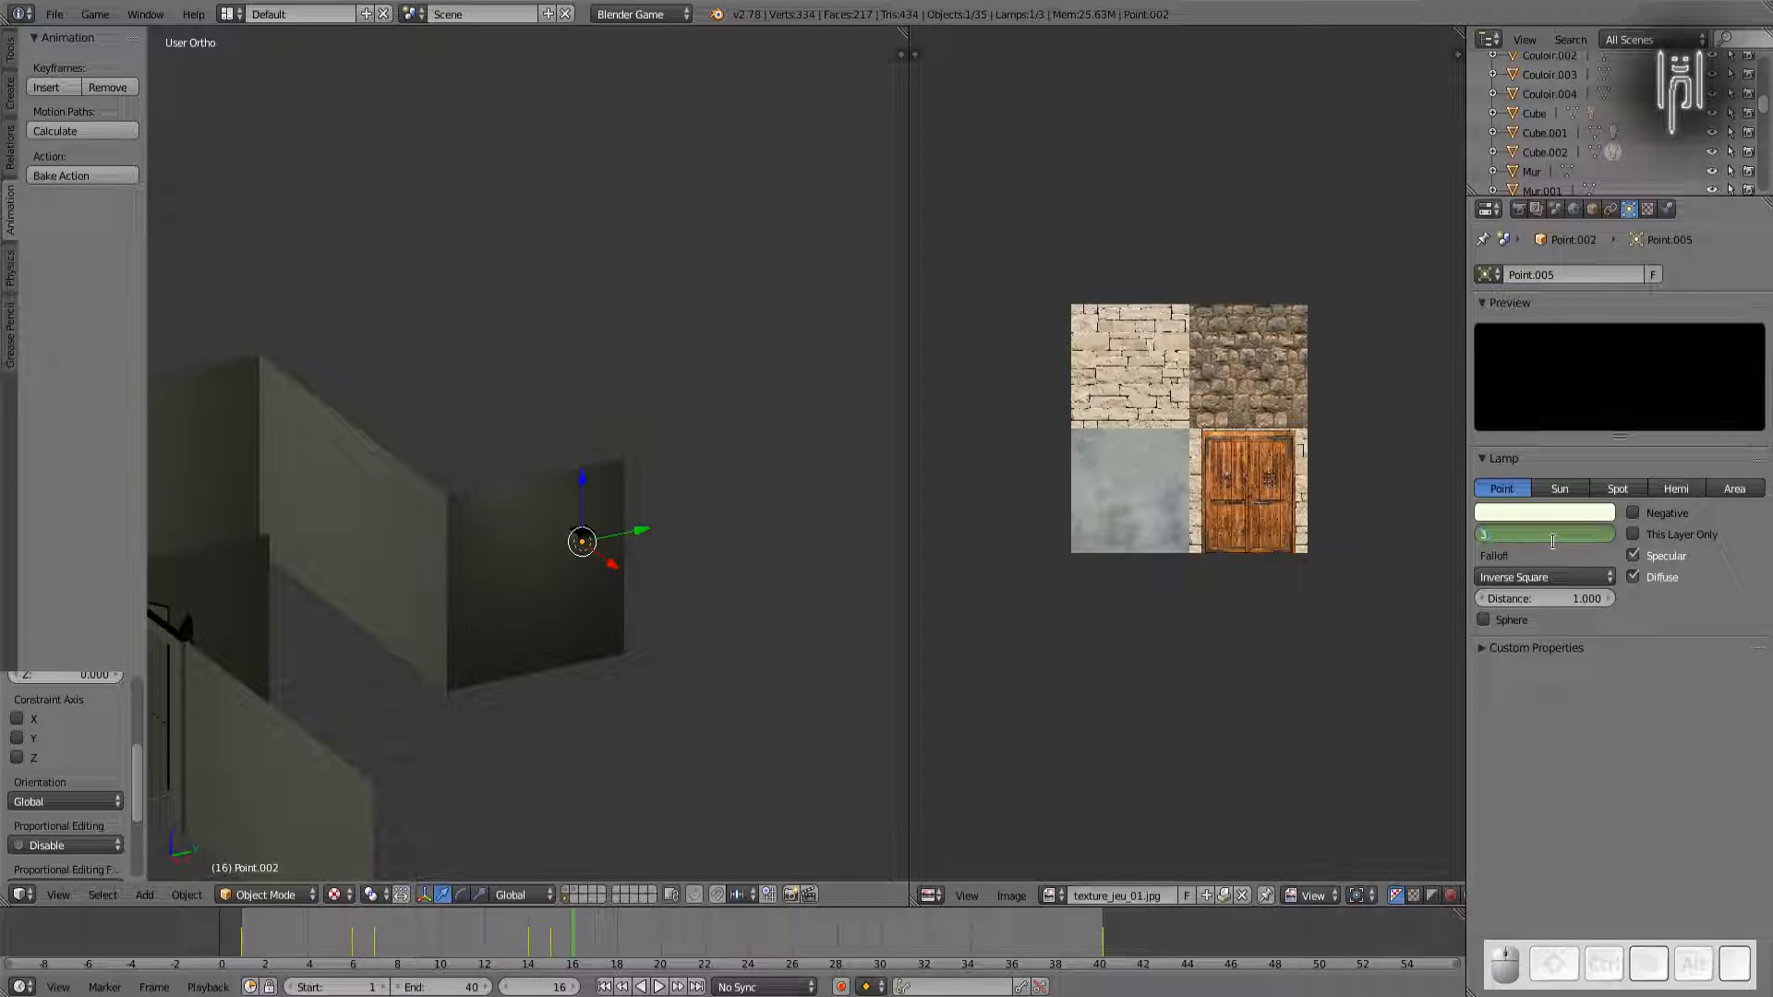
{"action": "key", "text": "Return"}
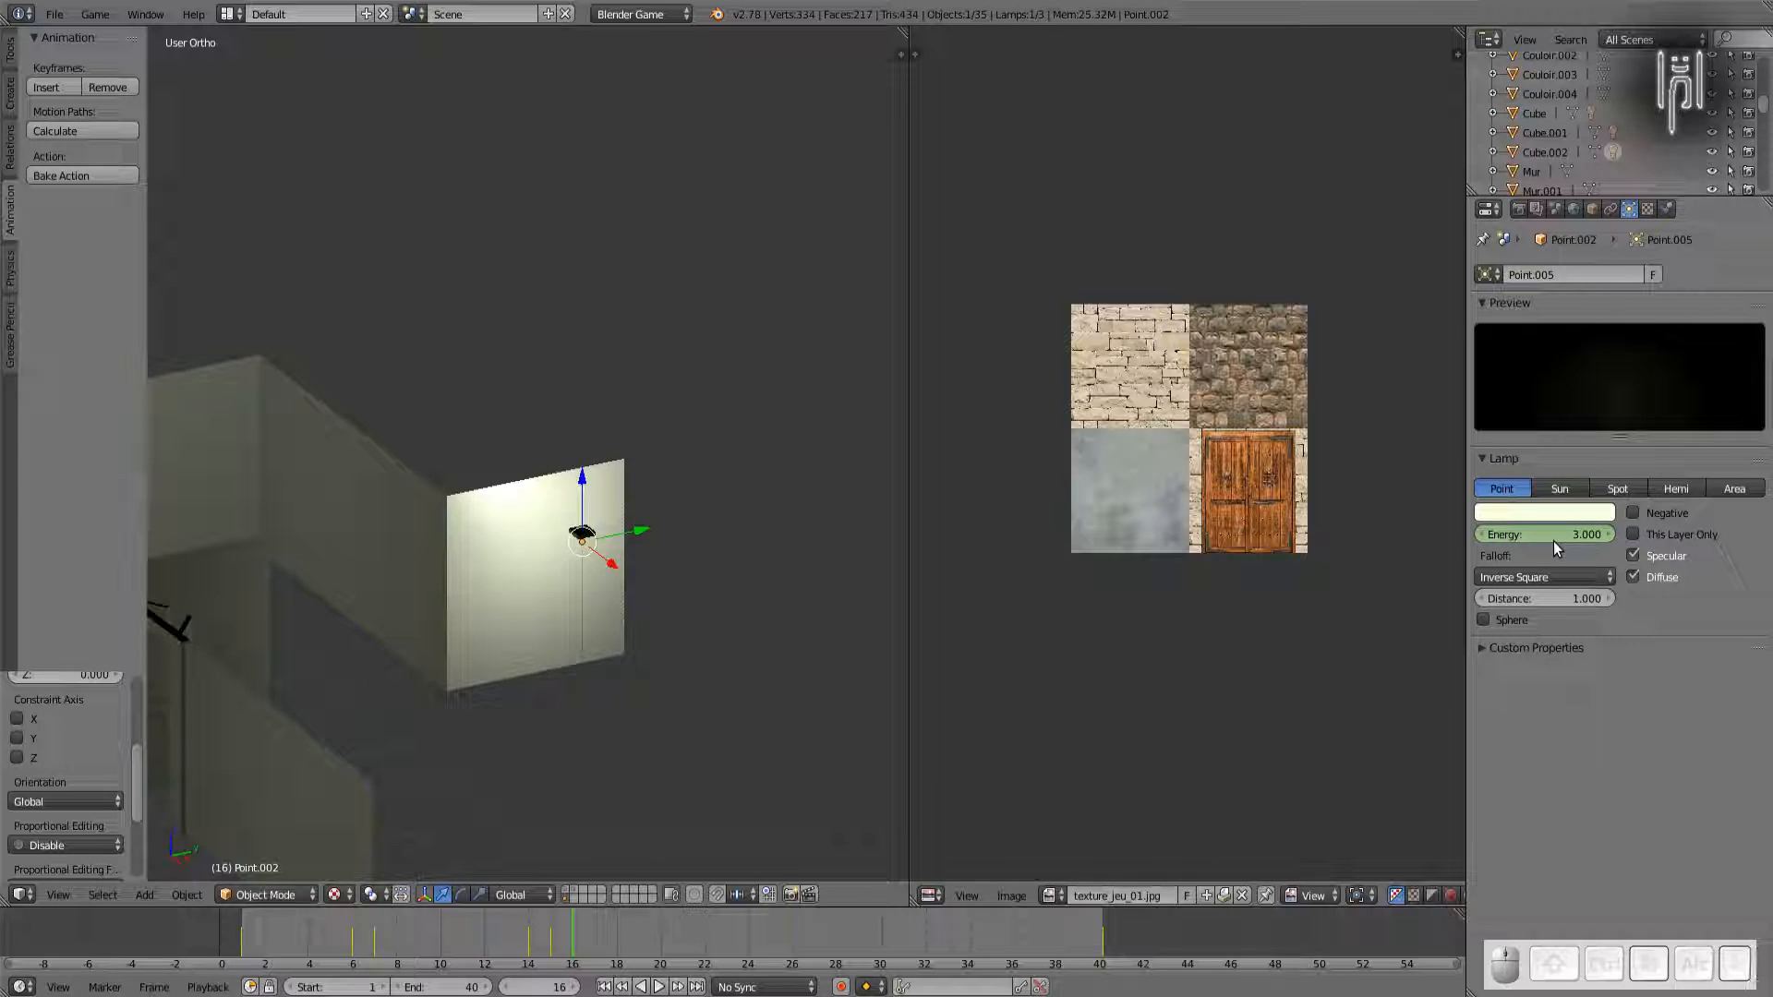
{"action": "key", "text": "i"}
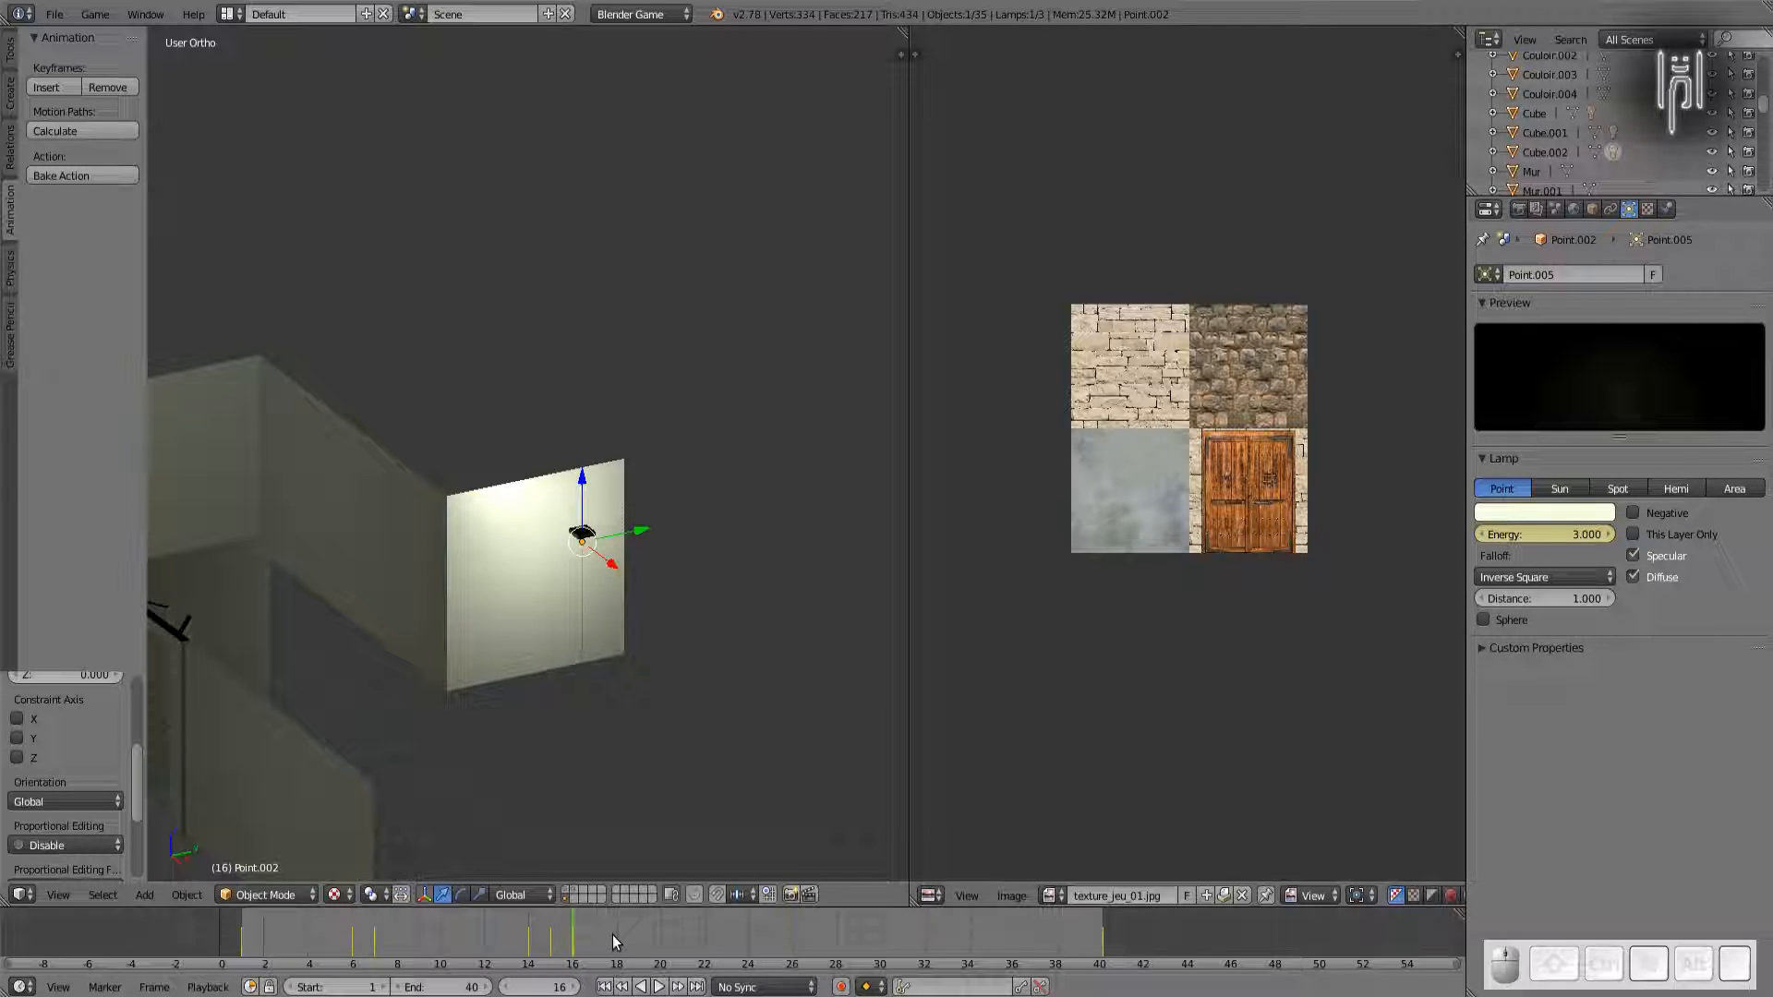
Step: Keyframe the lamp's energy at 0 on frame 20, and replace that value with 0.5
{"action": "left_click", "coordinate": [661, 934]}
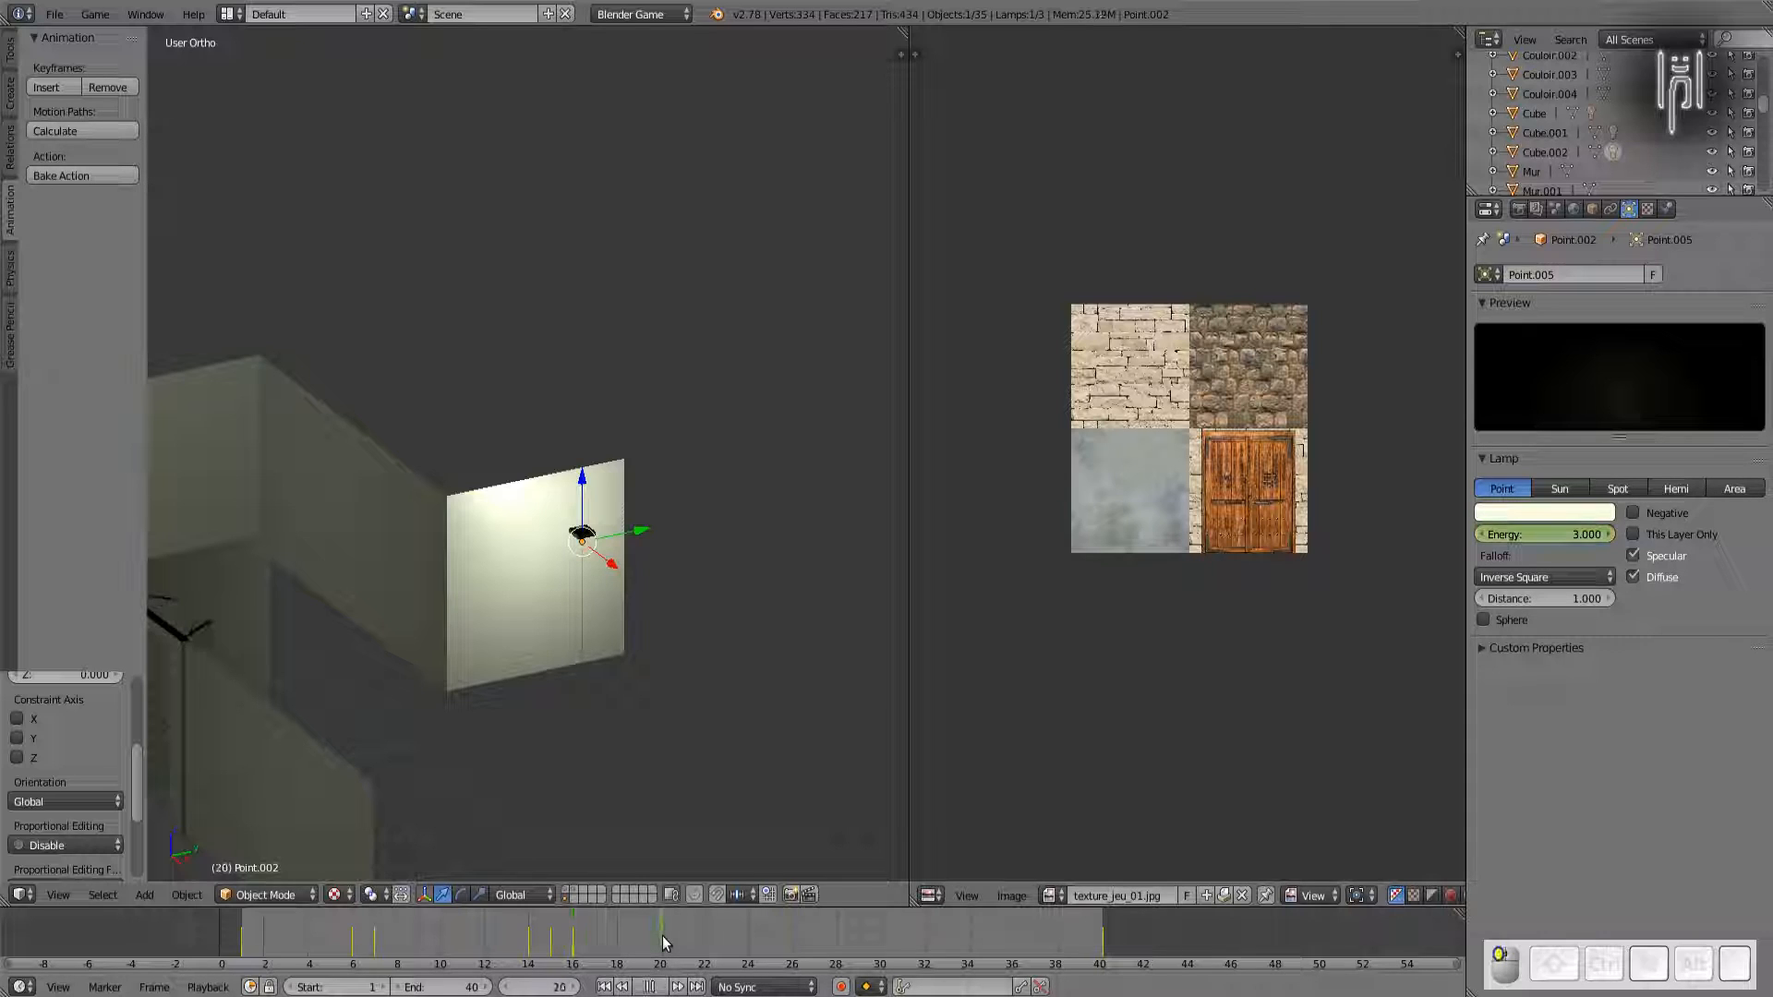
{"action": "left_click", "coordinate": [1575, 532]}
{"action": "type", "text": "0"}
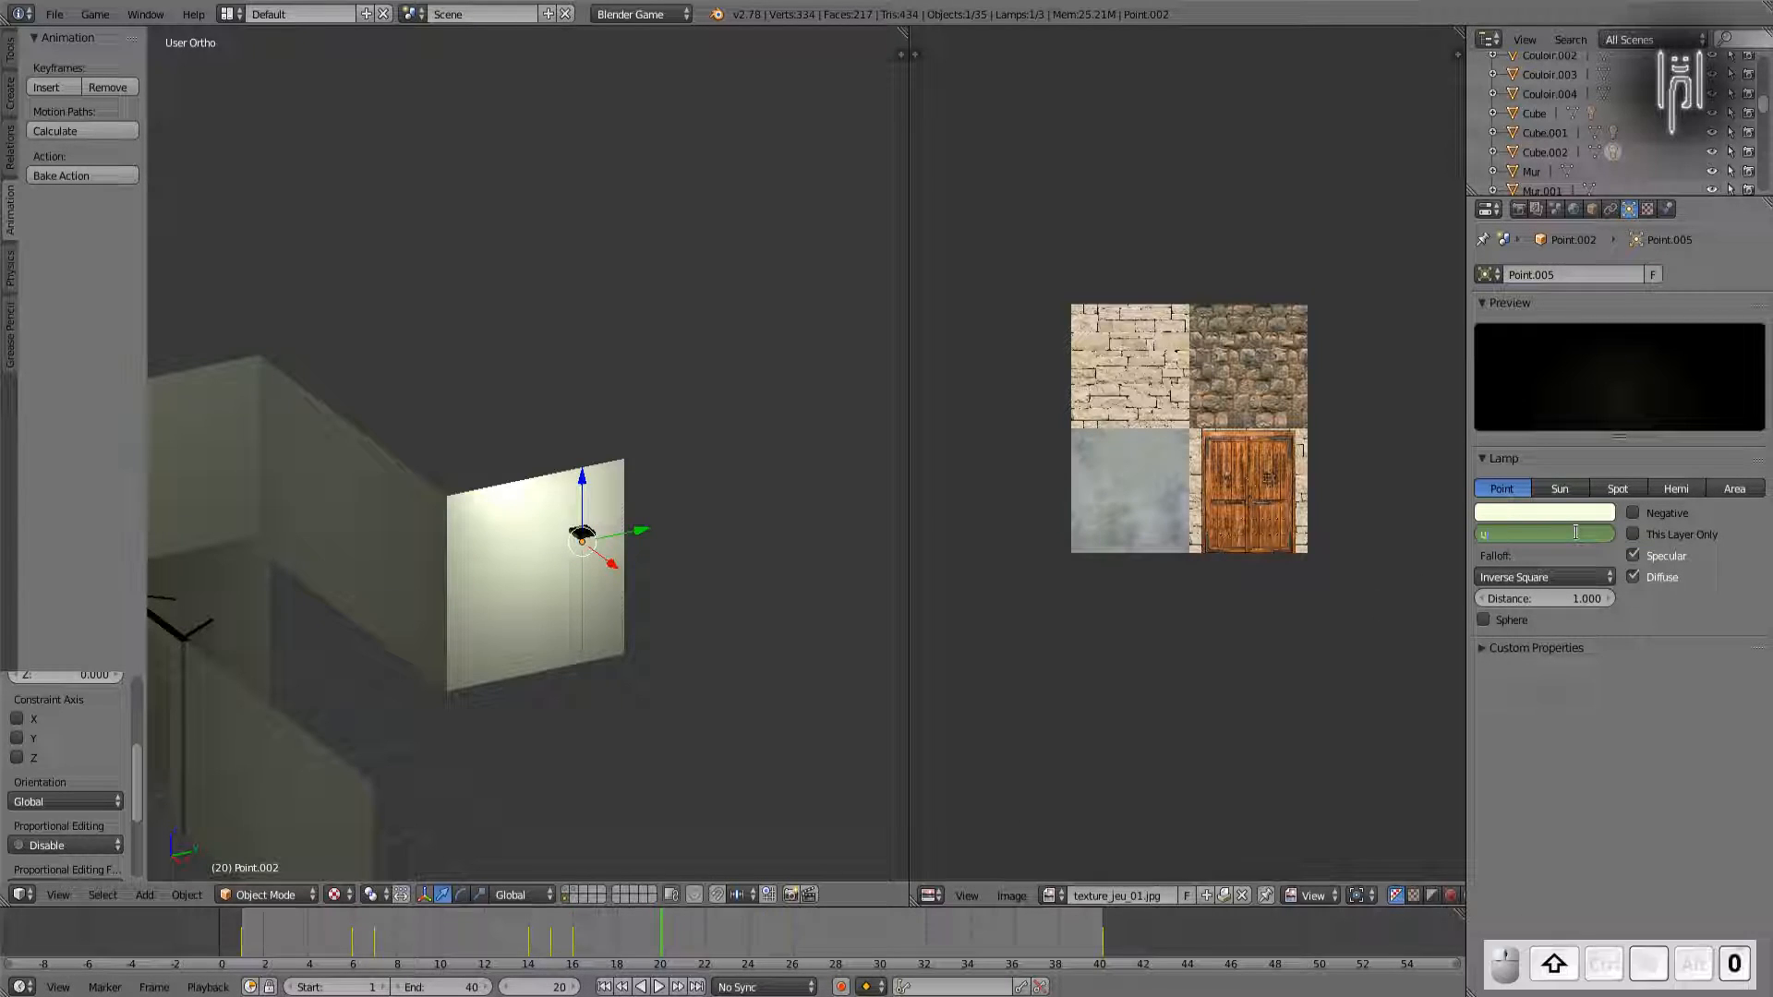
{"action": "key", "text": "Return"}
{"action": "key", "text": "i"}
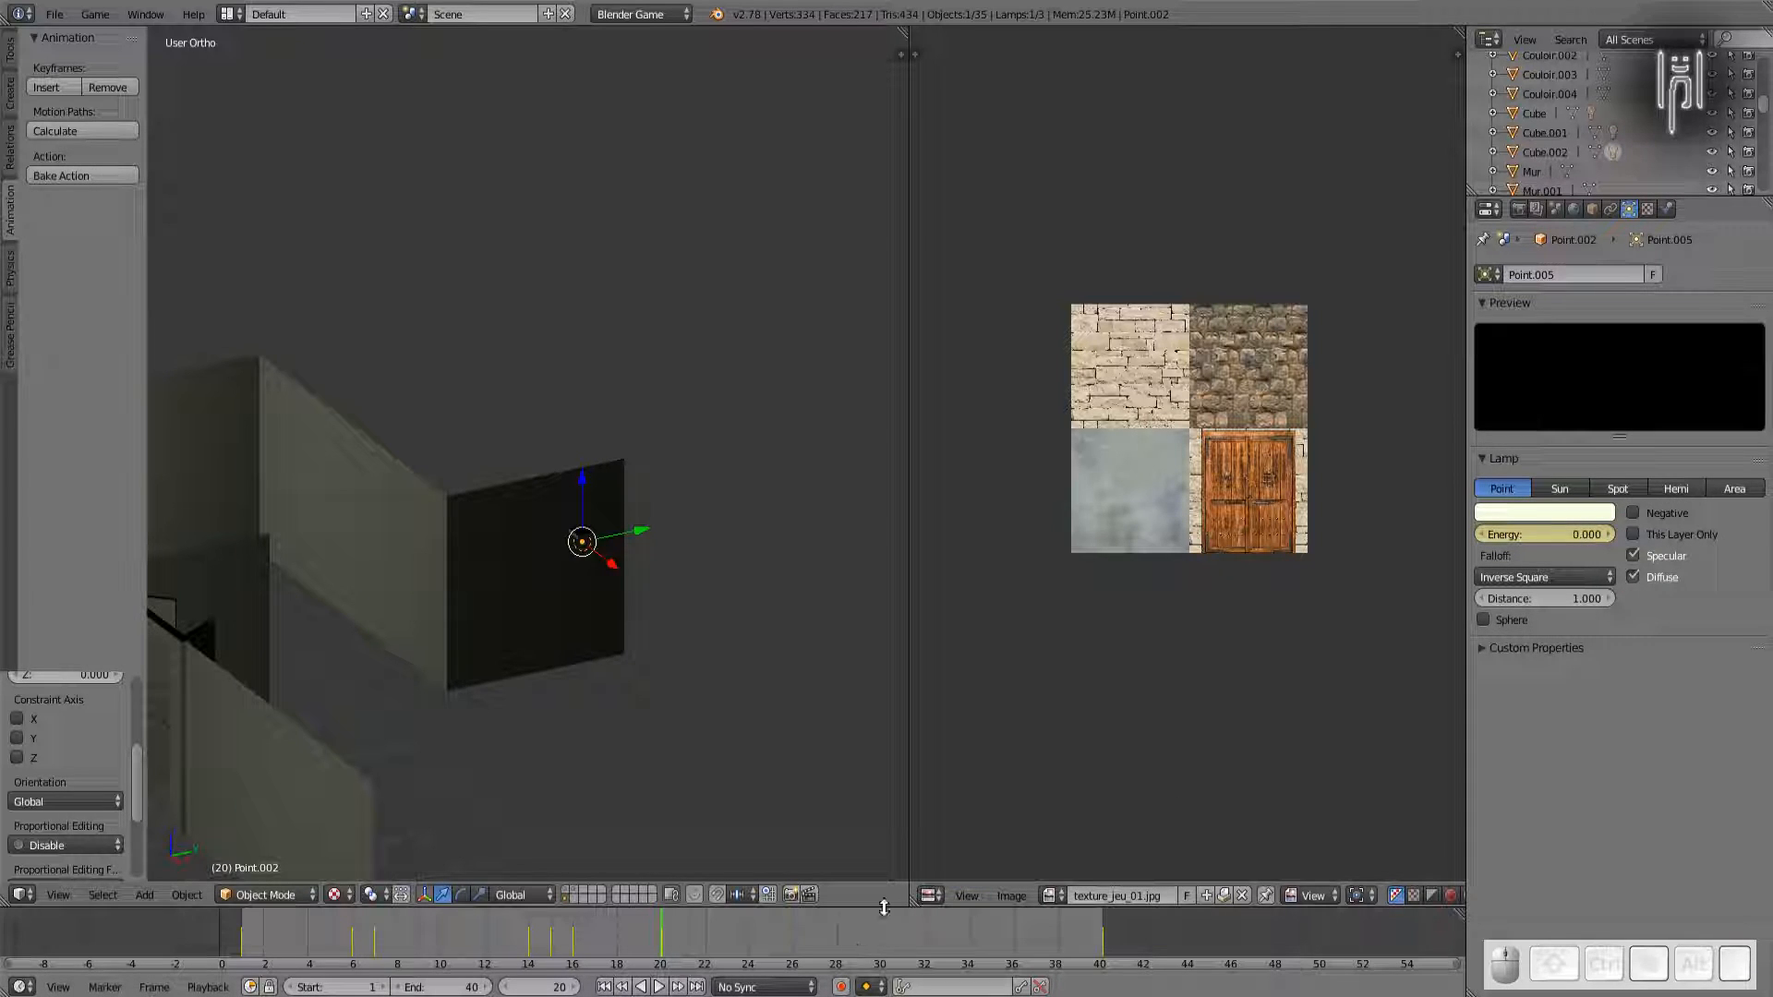
{"action": "left_click", "coordinate": [1571, 539]}
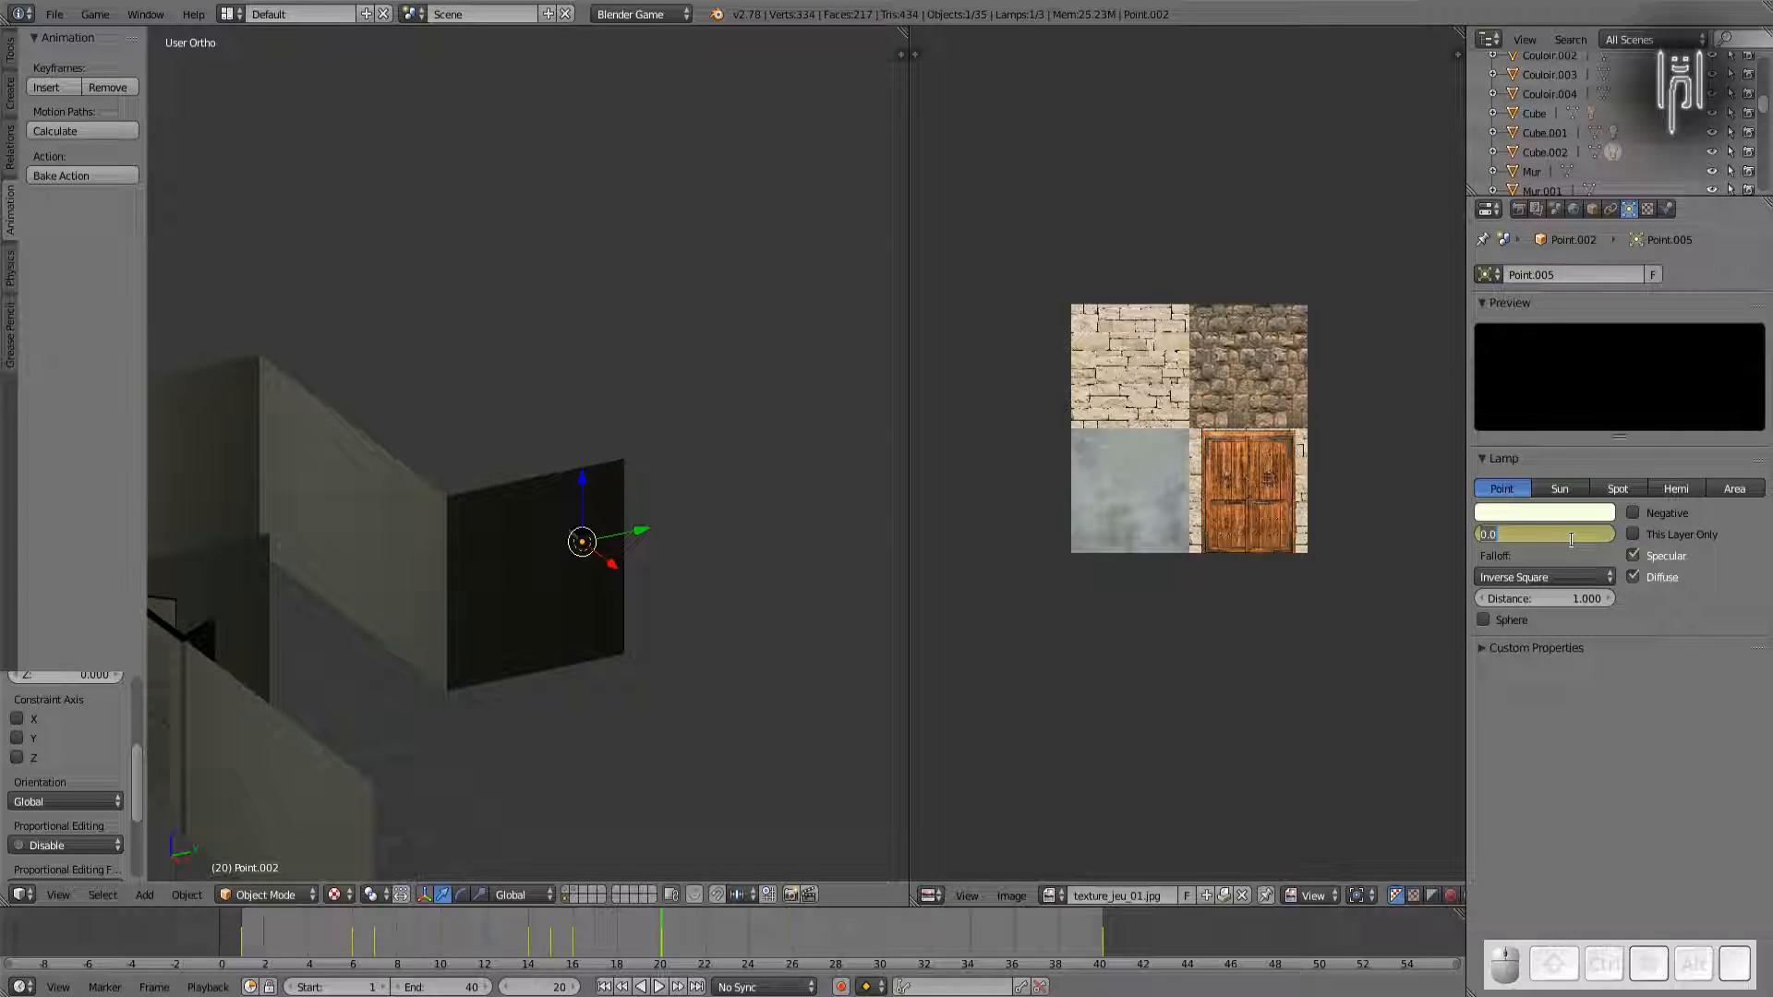
{"action": "type", "text": "0.5"}
{"action": "key", "text": "Return"}
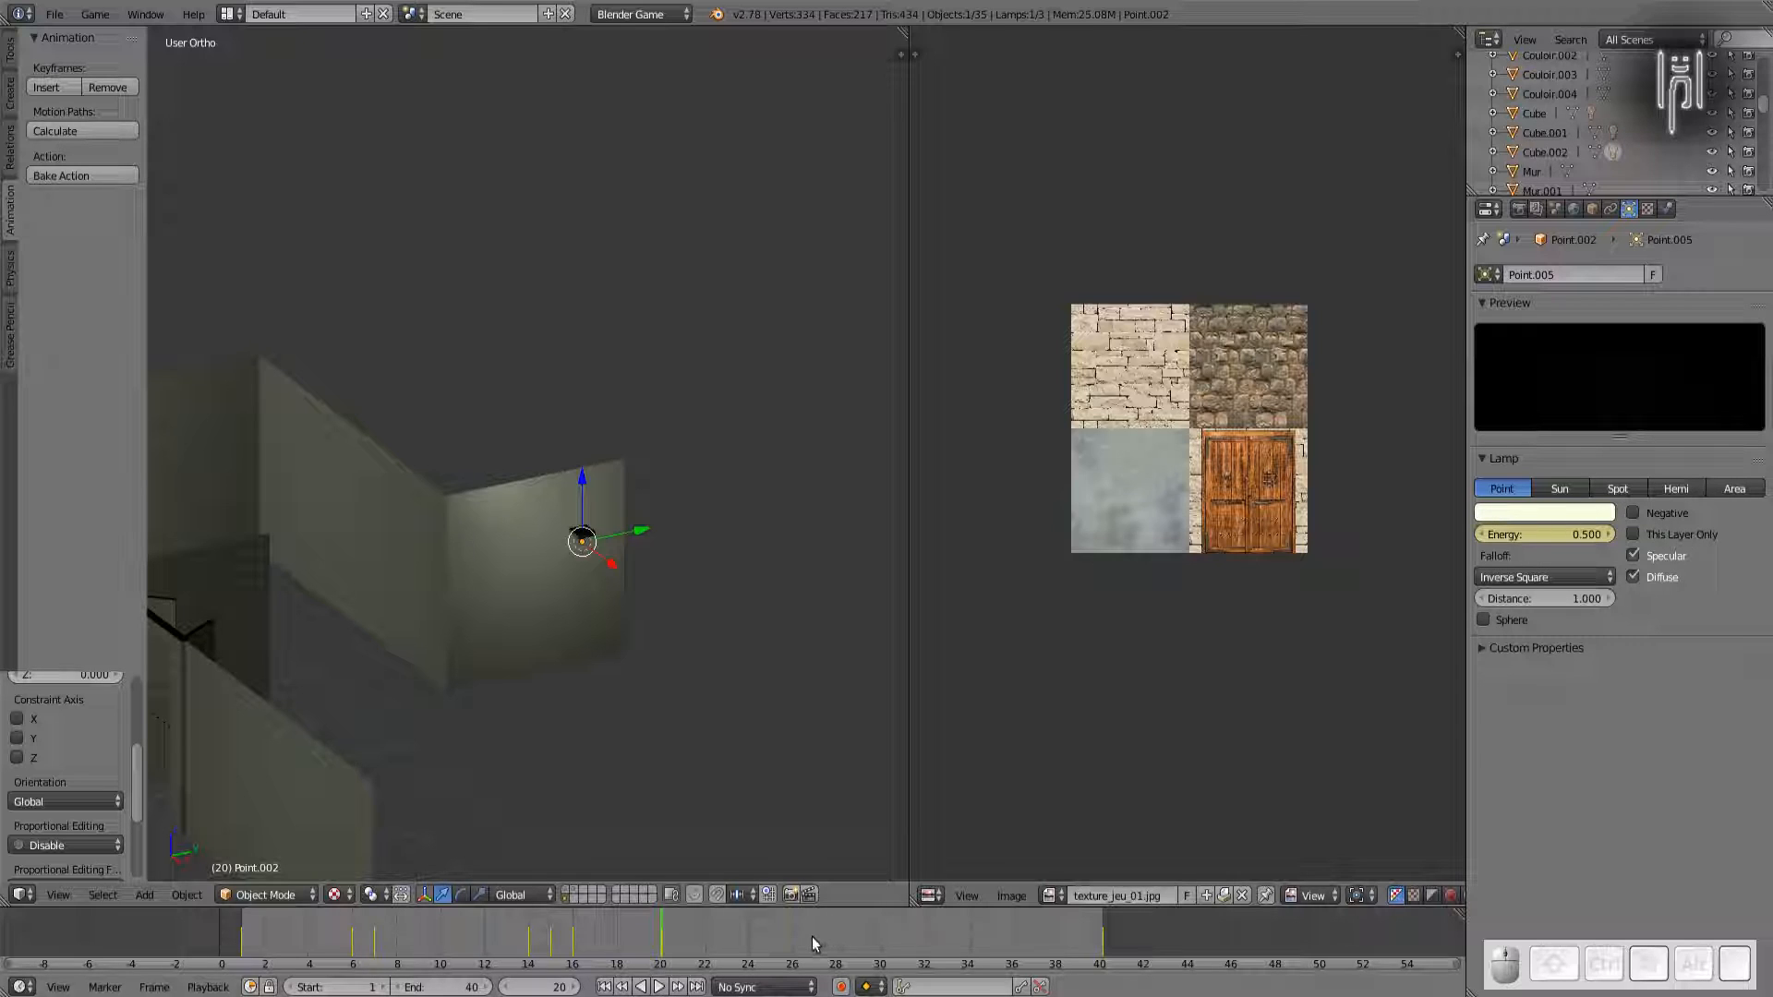
Step: Keyframe the lamp's energy at 3 on frame 22
{"action": "left_click", "coordinate": [706, 934]}
{"action": "left_click", "coordinate": [1549, 536]}
{"action": "type", "text": "3"}
{"action": "key", "text": "Return"}
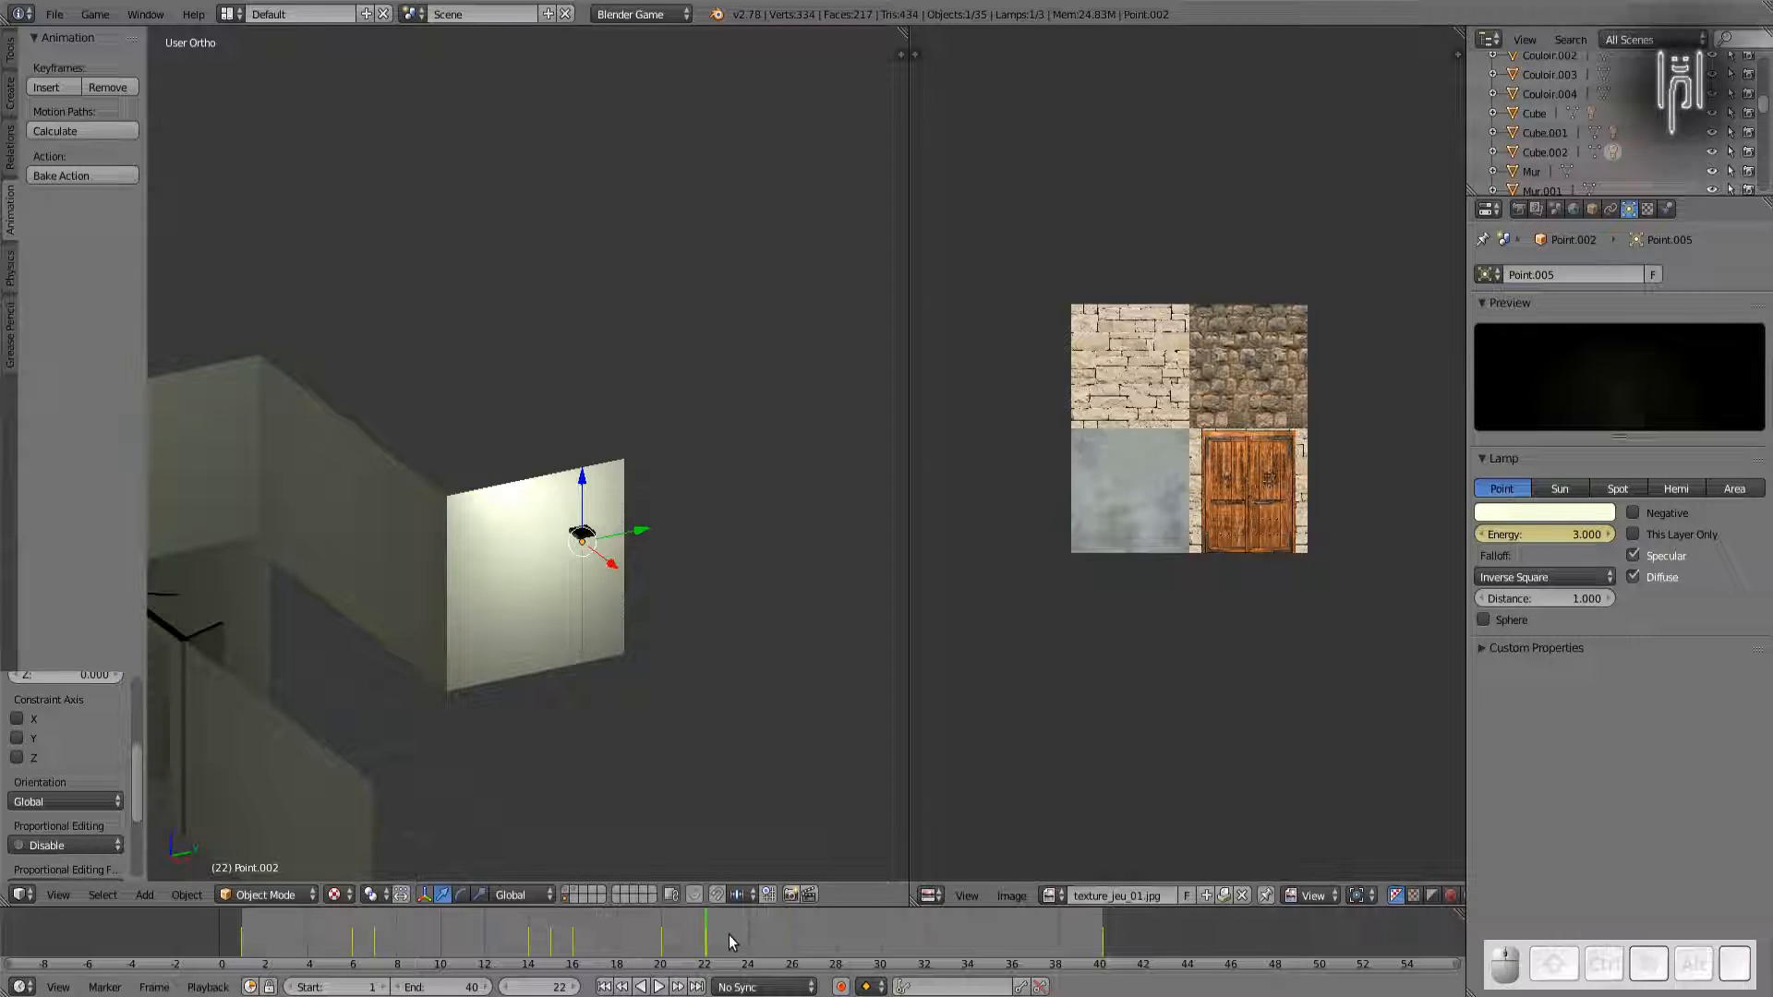
Step: Set the lamp's energy to 0.5 at frame 23 and keyframe it
{"action": "left_click", "coordinate": [728, 934]}
{"action": "left_click", "coordinate": [1548, 535], "text": "shift"}
{"action": "type", "text": ".5"}
{"action": "key", "text": "Return"}
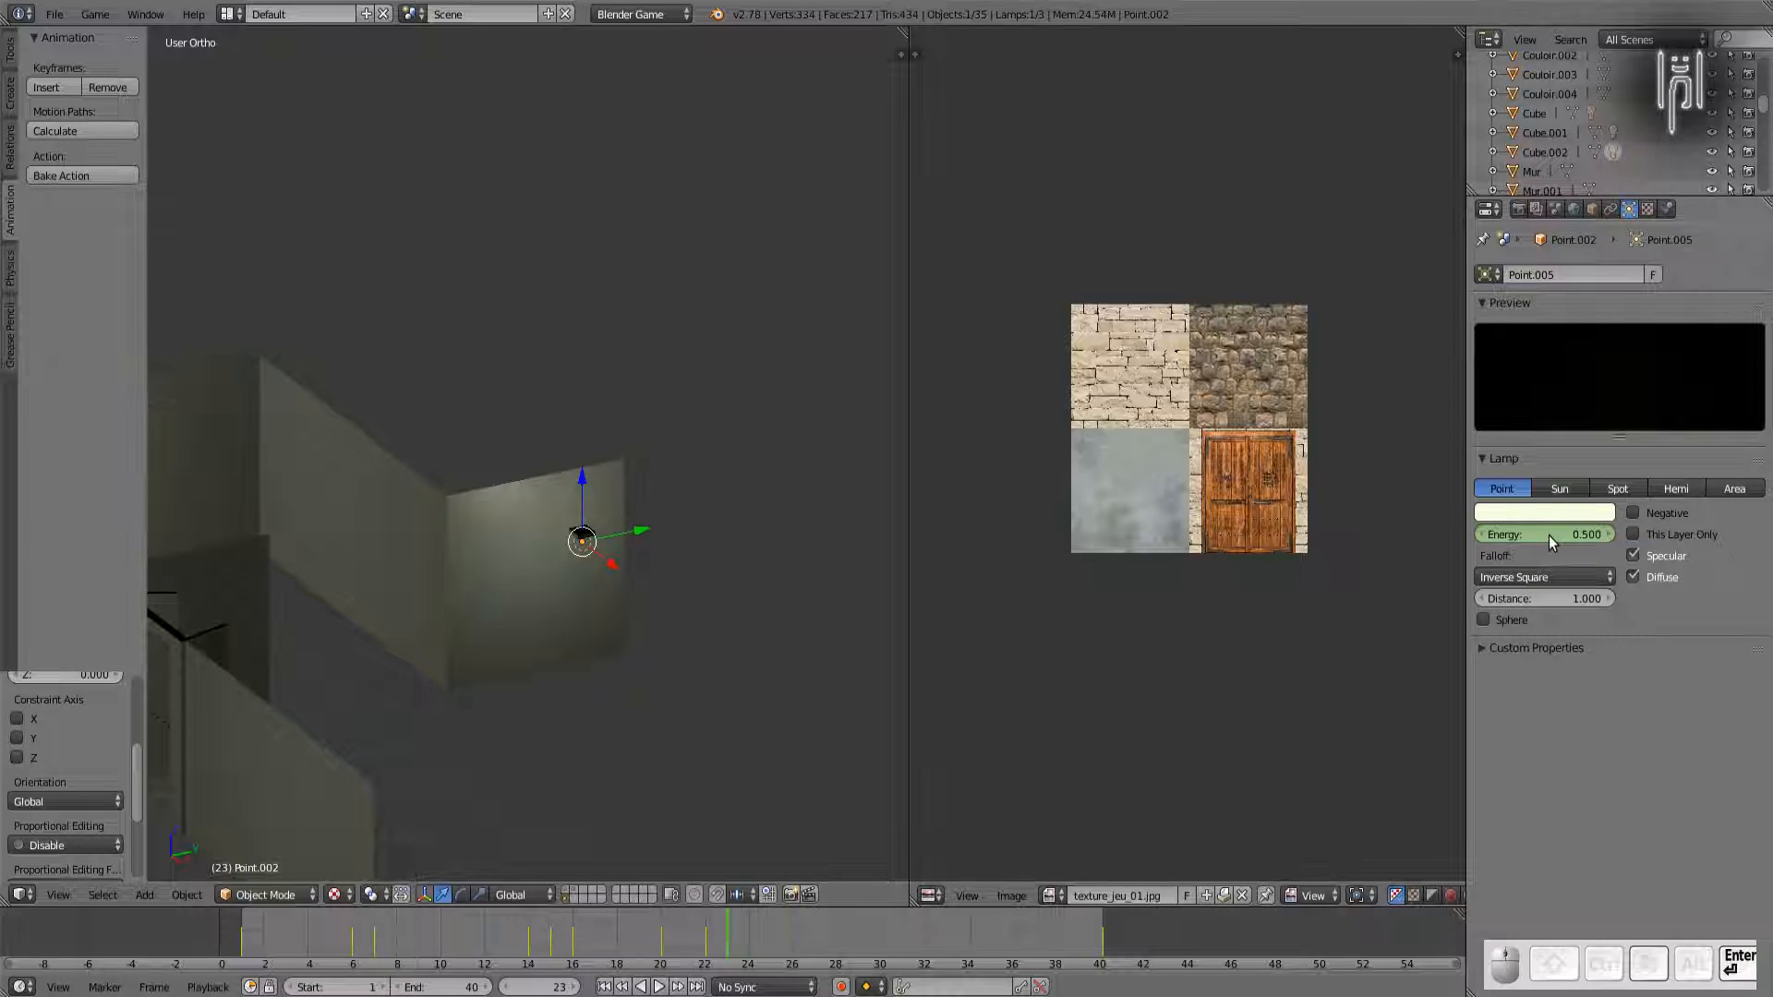
{"action": "key", "text": "i"}
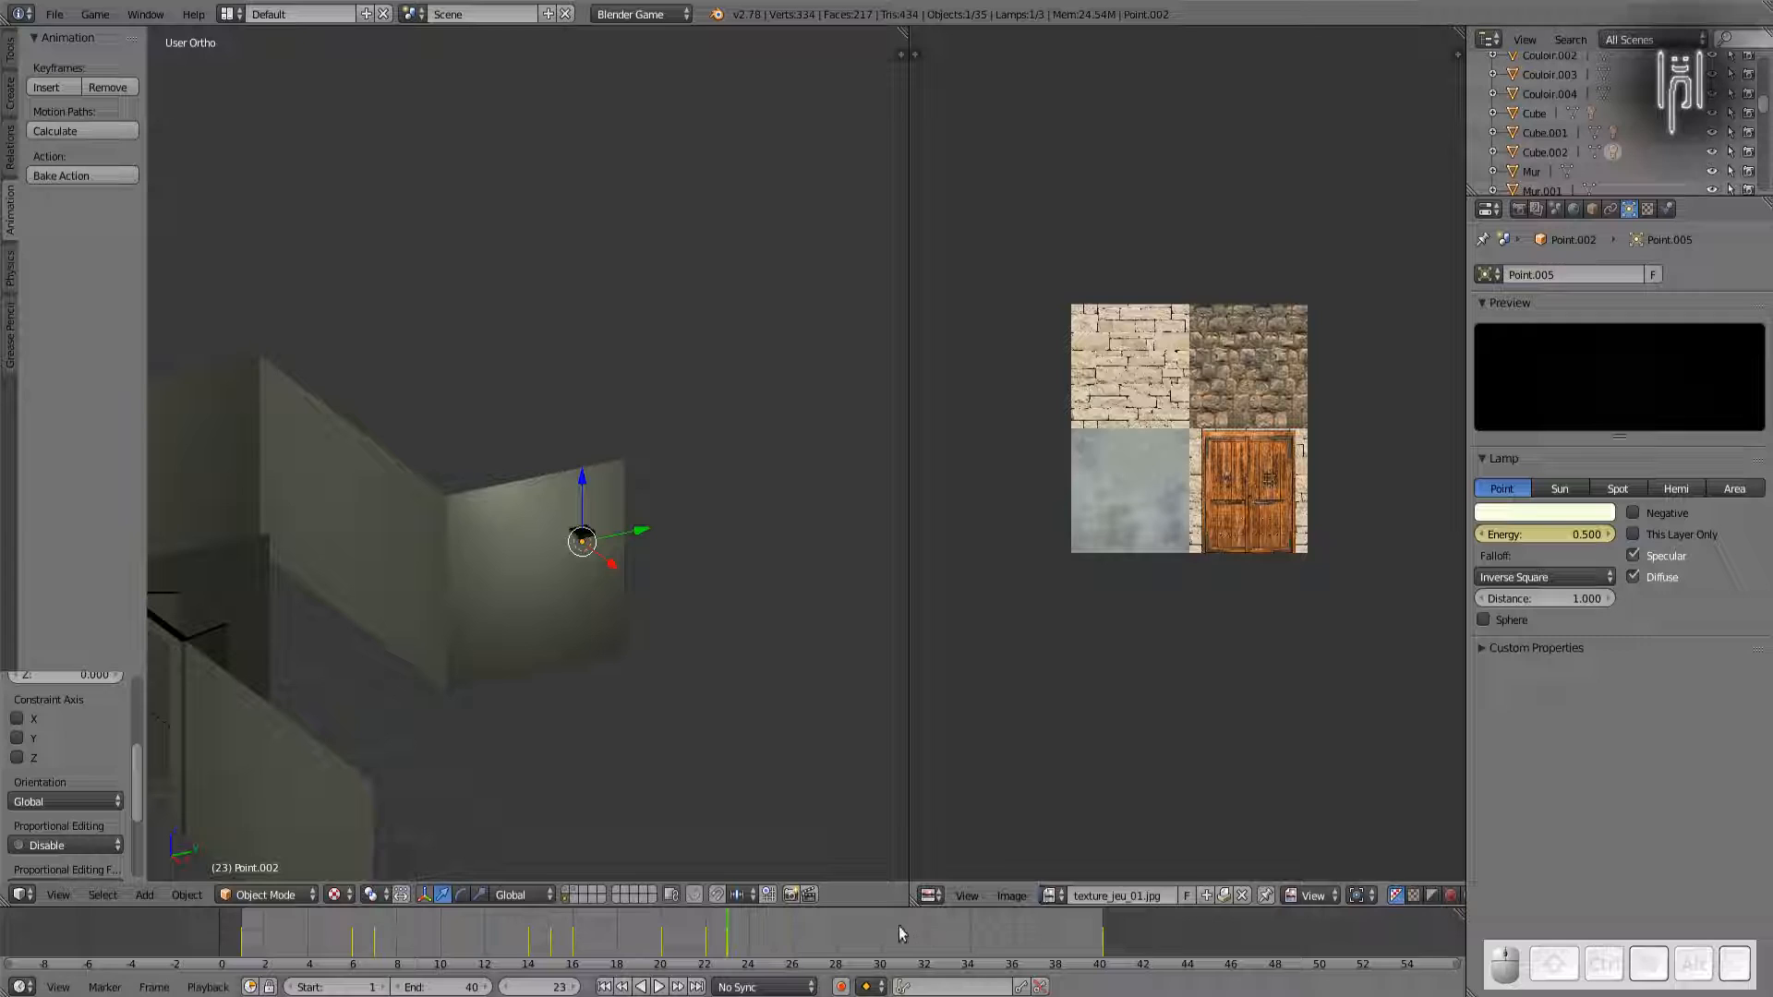
Step: Set the lamp's energy to 3 at frame 24 and keyframe it
{"action": "left_click", "coordinate": [749, 938]}
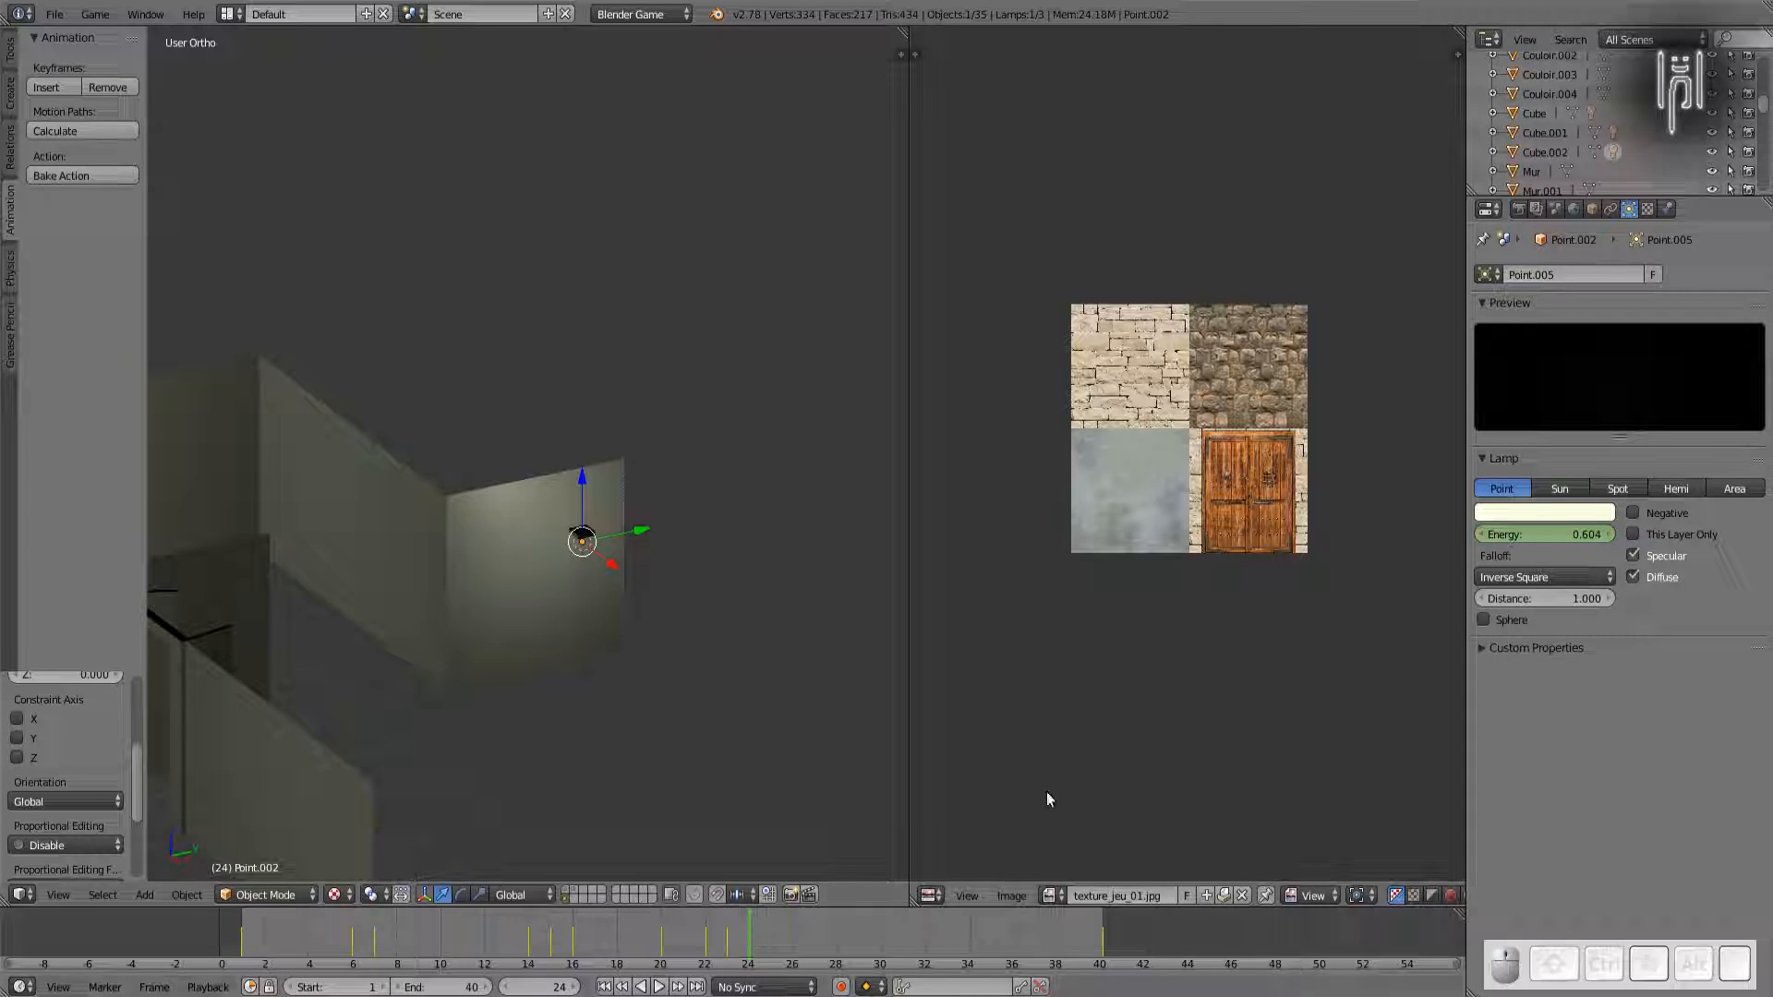
{"action": "left_click", "coordinate": [1565, 536], "text": "shift"}
{"action": "type", "text": "3"}
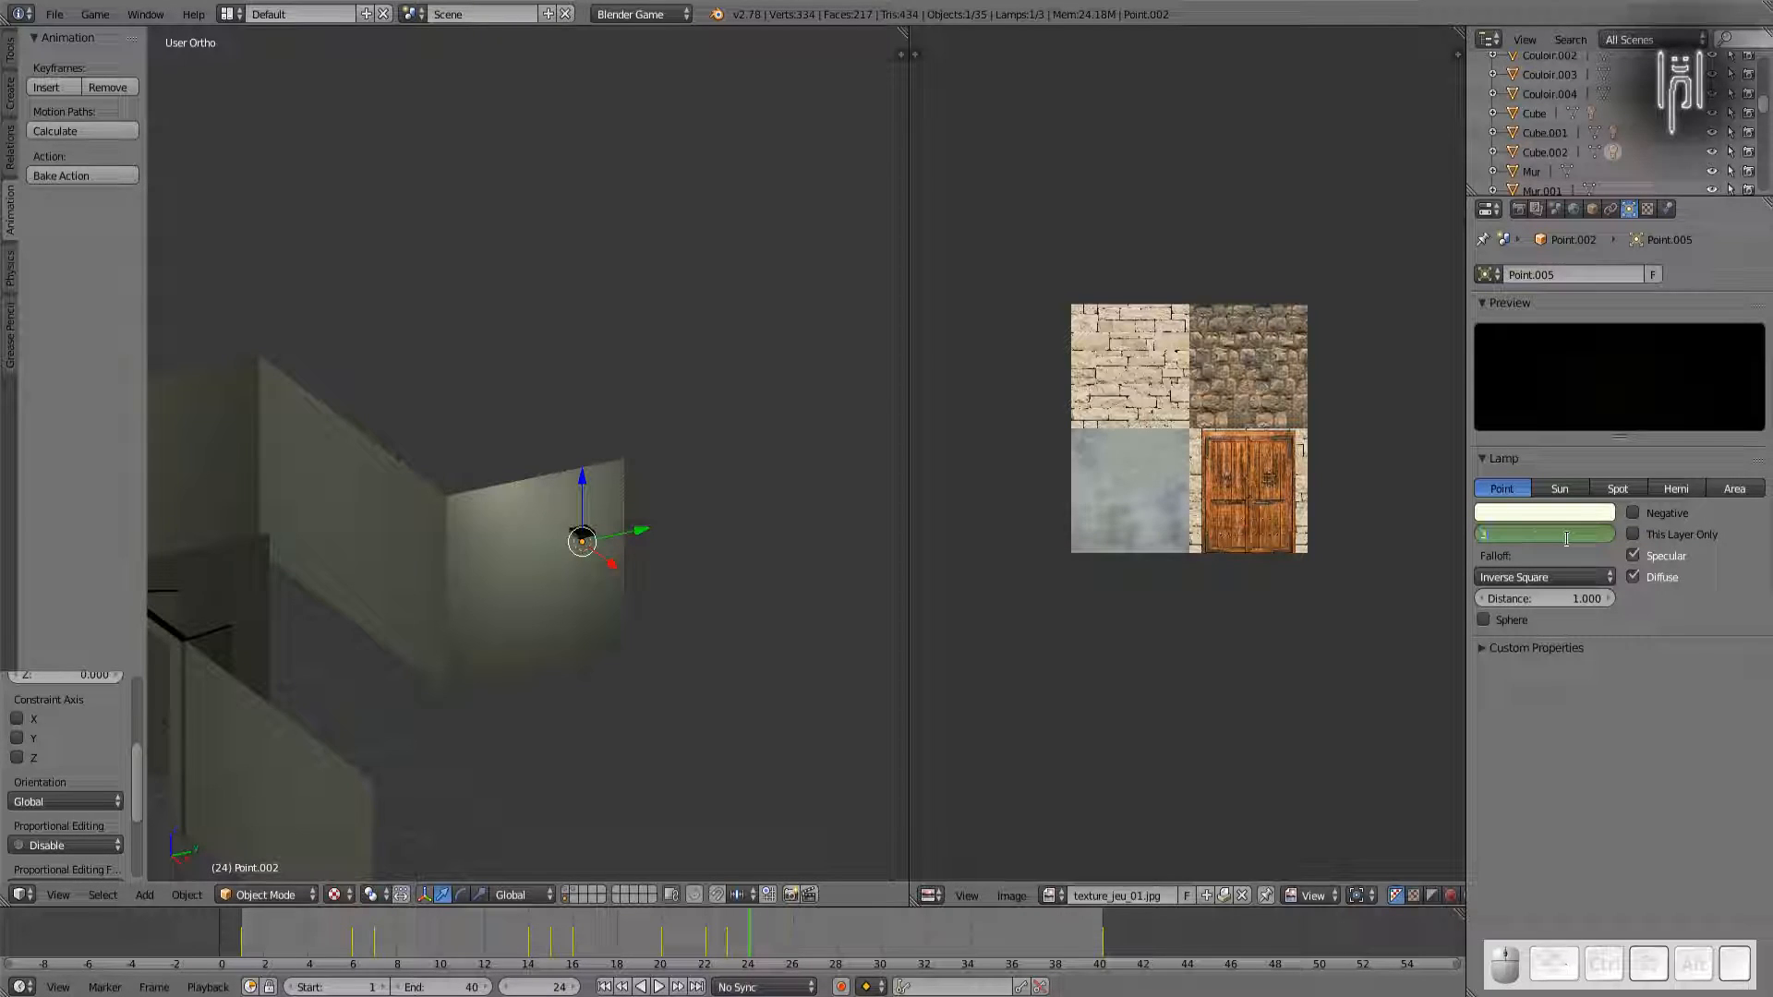
{"action": "key", "text": "Return"}
{"action": "key", "text": "i"}
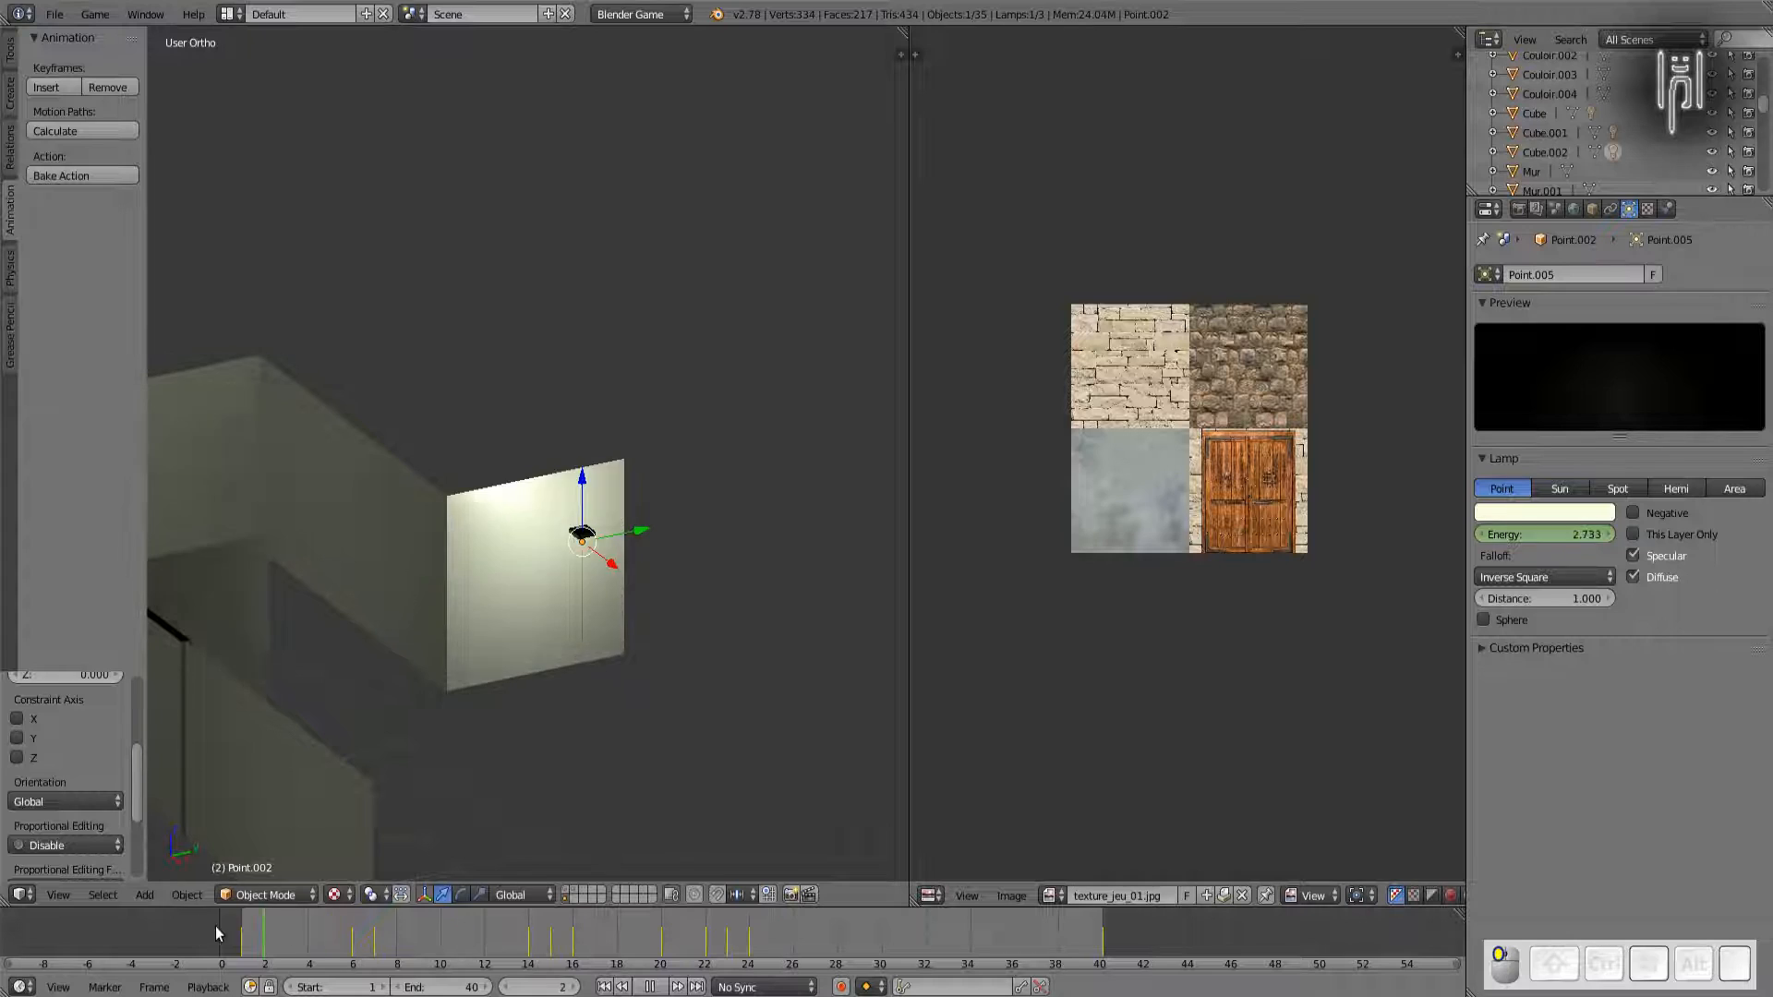
Step: Play back the lamp flicker from frame 1, first close up and again with the surrounding walls and other lamps in view
{"action": "key", "text": "shift+Left"}
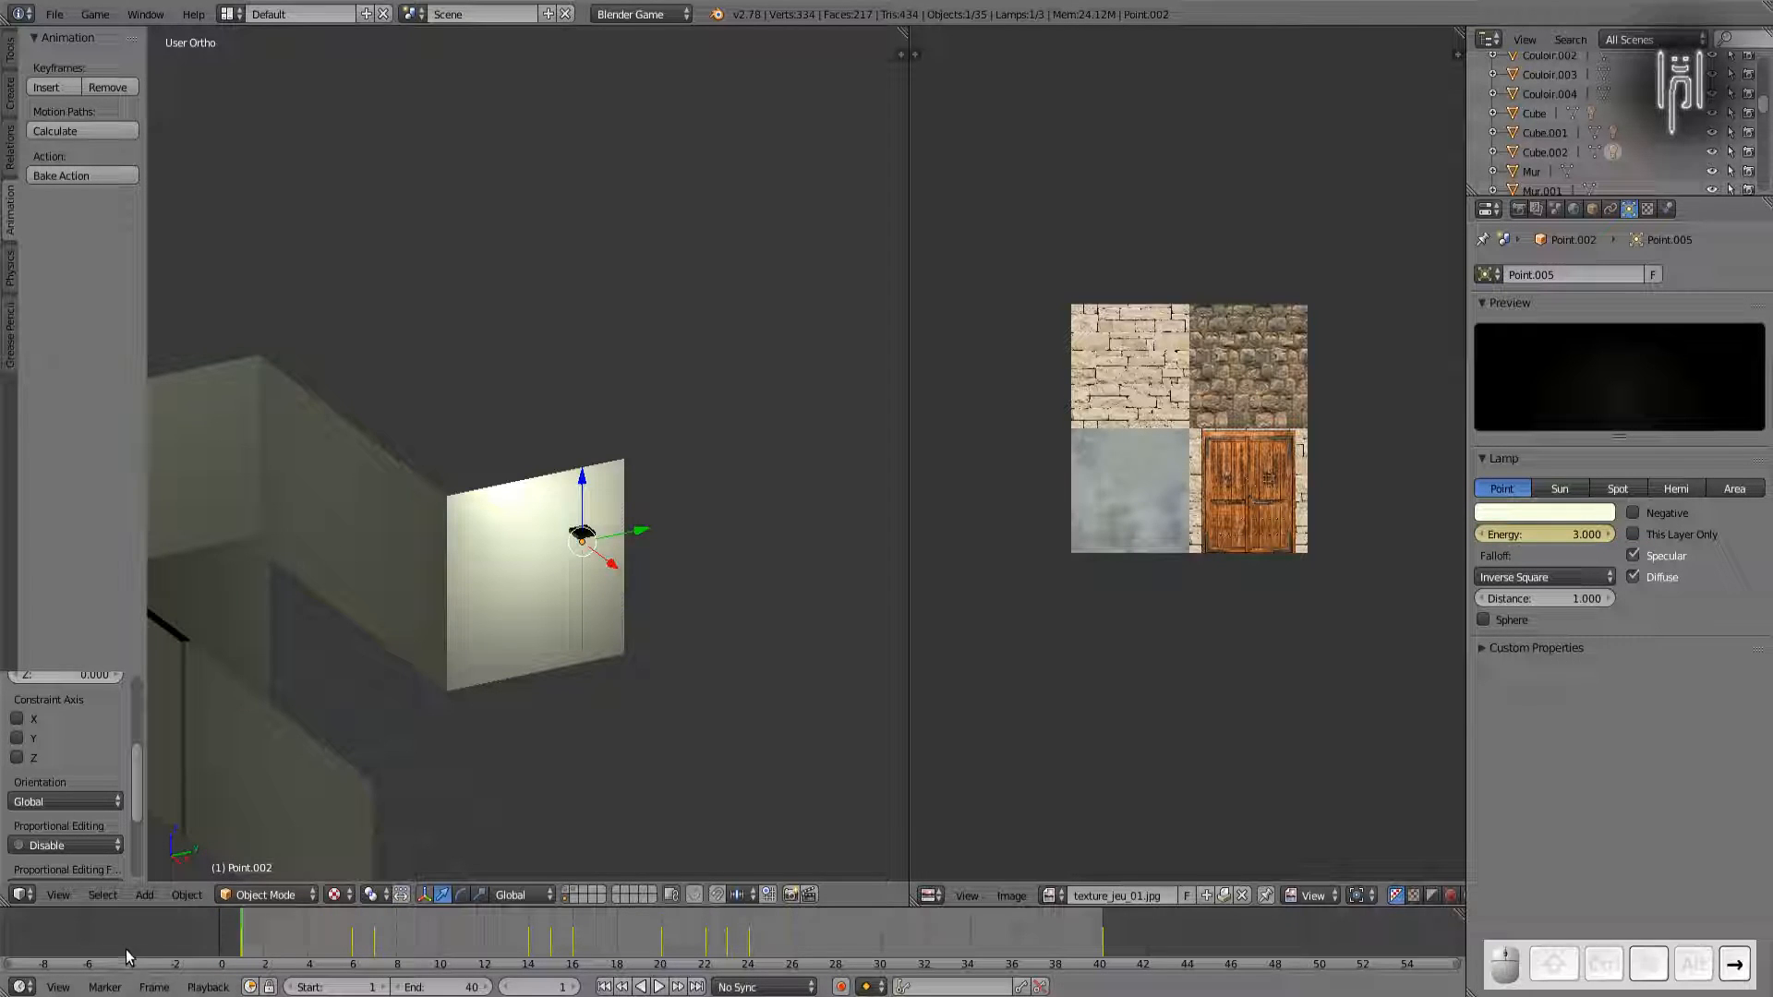
{"action": "left_click", "coordinate": [659, 987]}
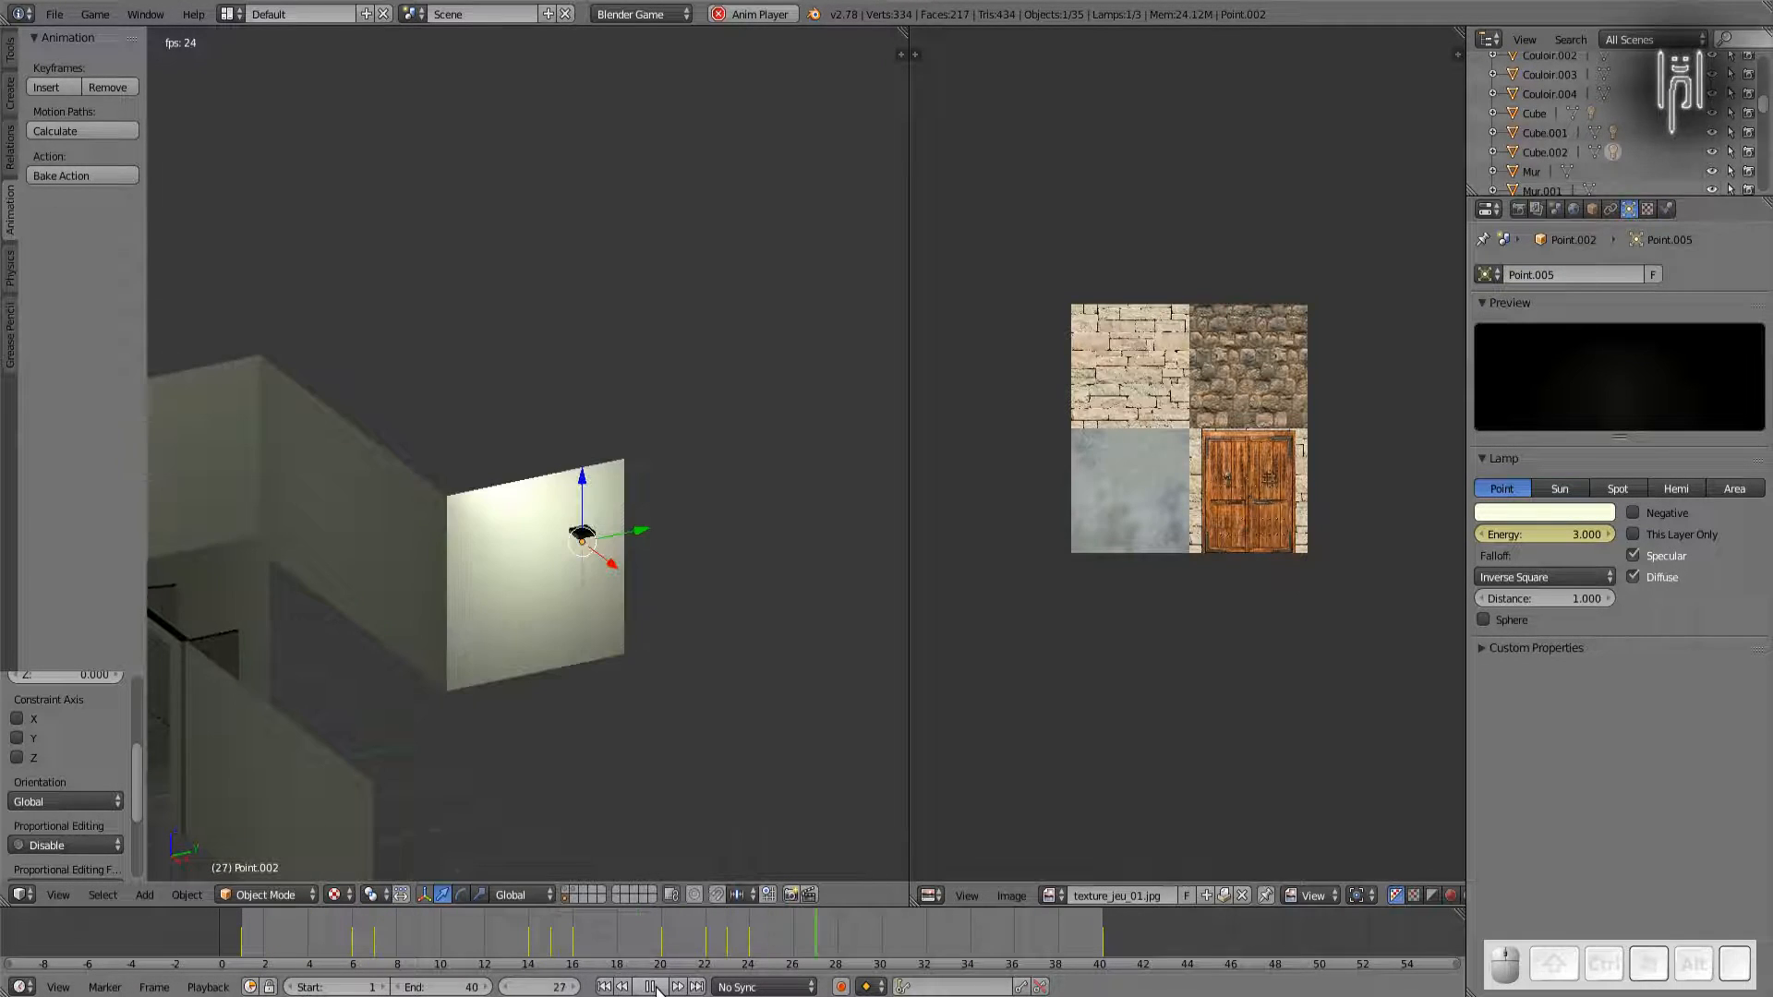
{"action": "key", "text": "Escape"}
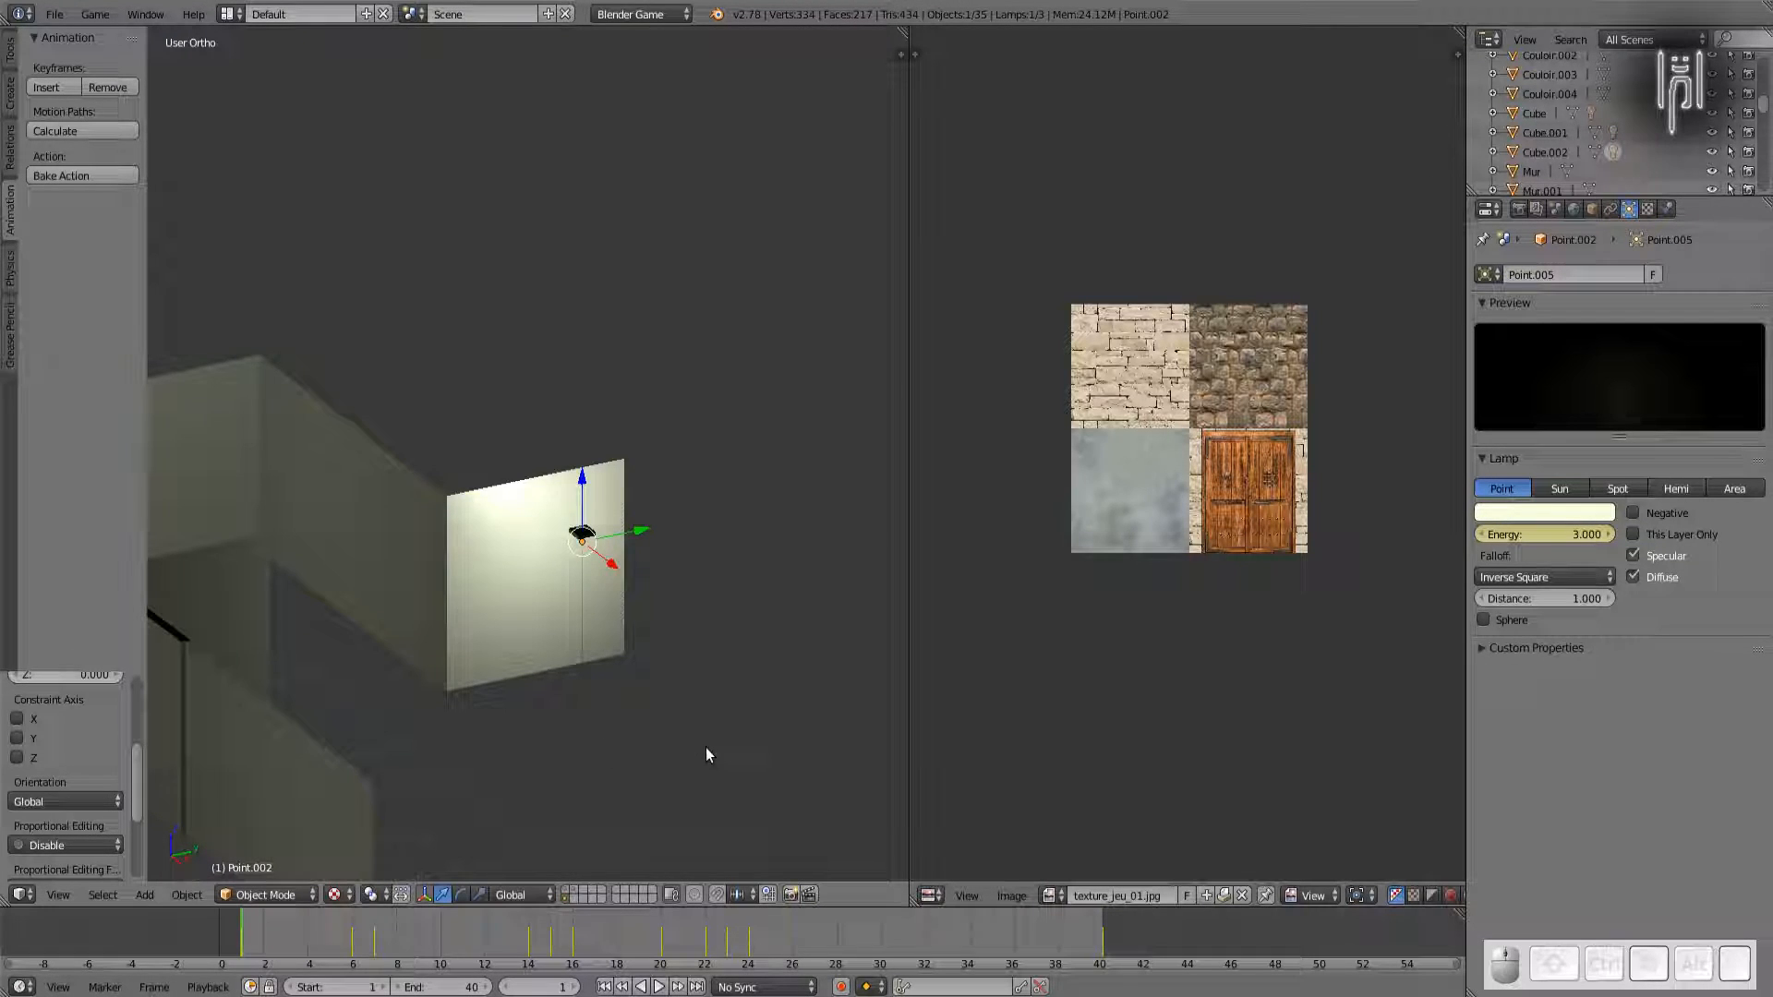
{"action": "scroll", "coordinate": [697, 754], "scroll_direction": "down", "scroll_amount": 6}
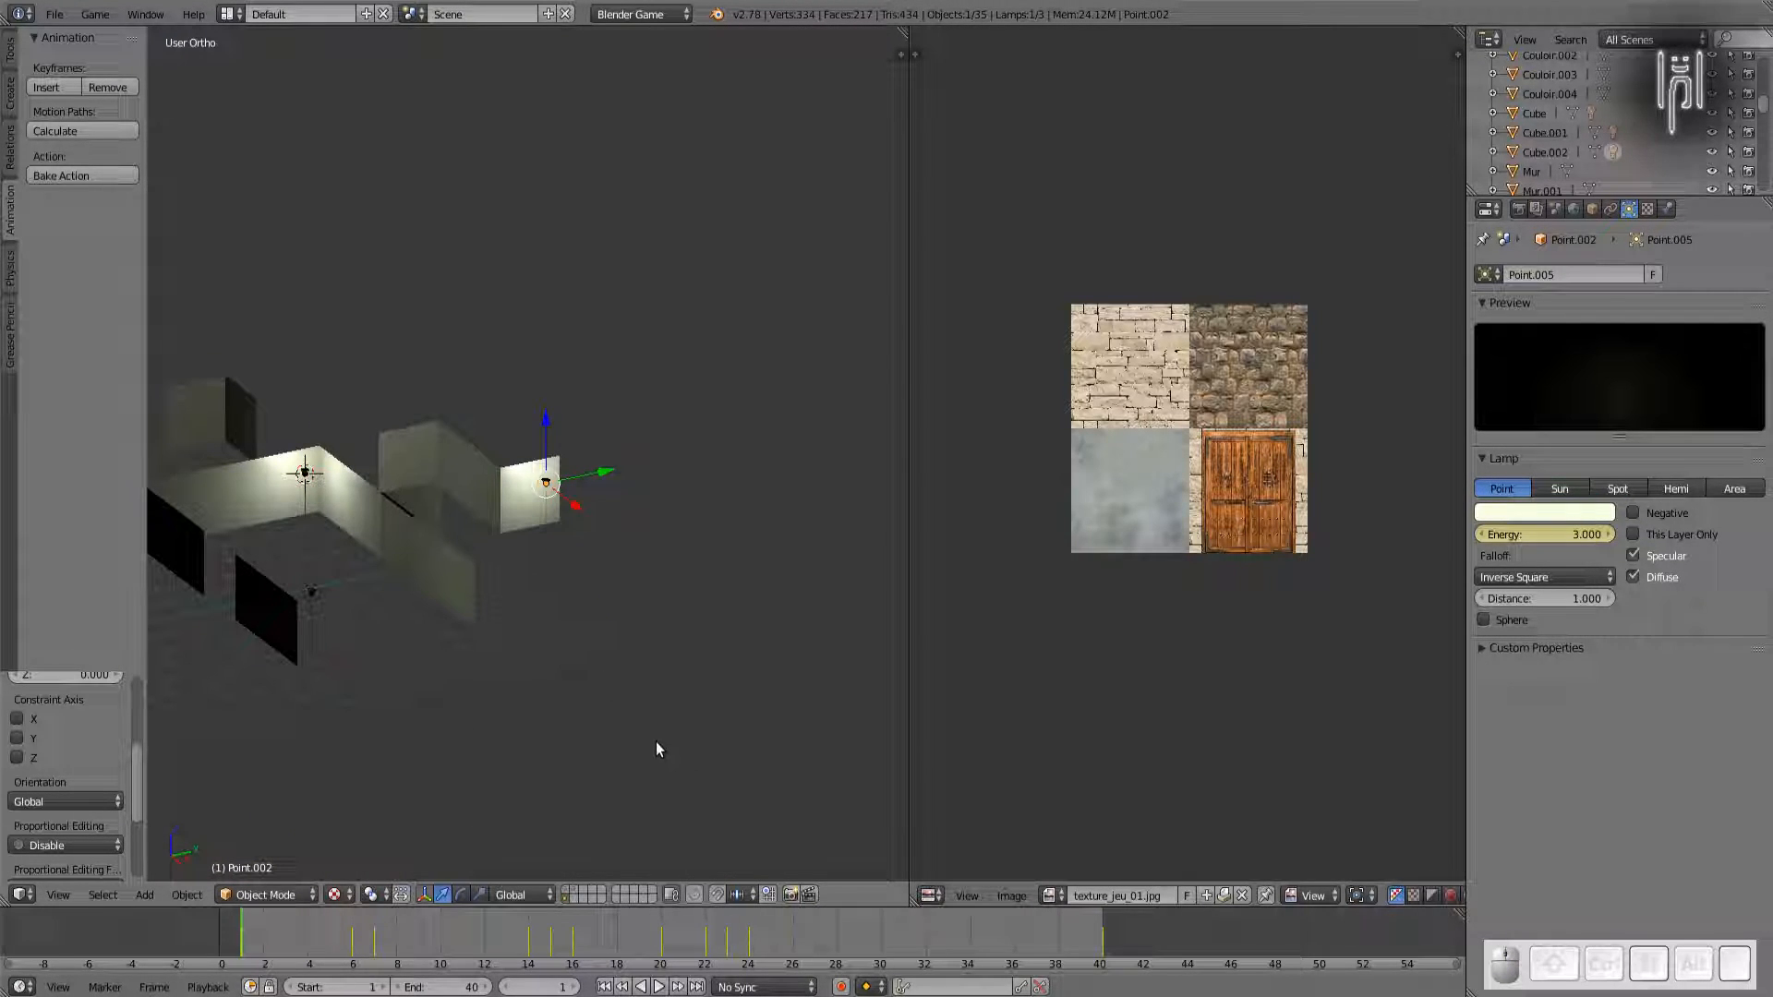
{"action": "middle_click_drag", "start_coordinate": [412, 677], "coordinate": [500, 619], "text": "shift"}
{"action": "scroll", "coordinate": [580, 698], "scroll_direction": "up", "scroll_amount": 2}
{"action": "scroll", "coordinate": [518, 618], "scroll_direction": "up", "scroll_amount": 1}
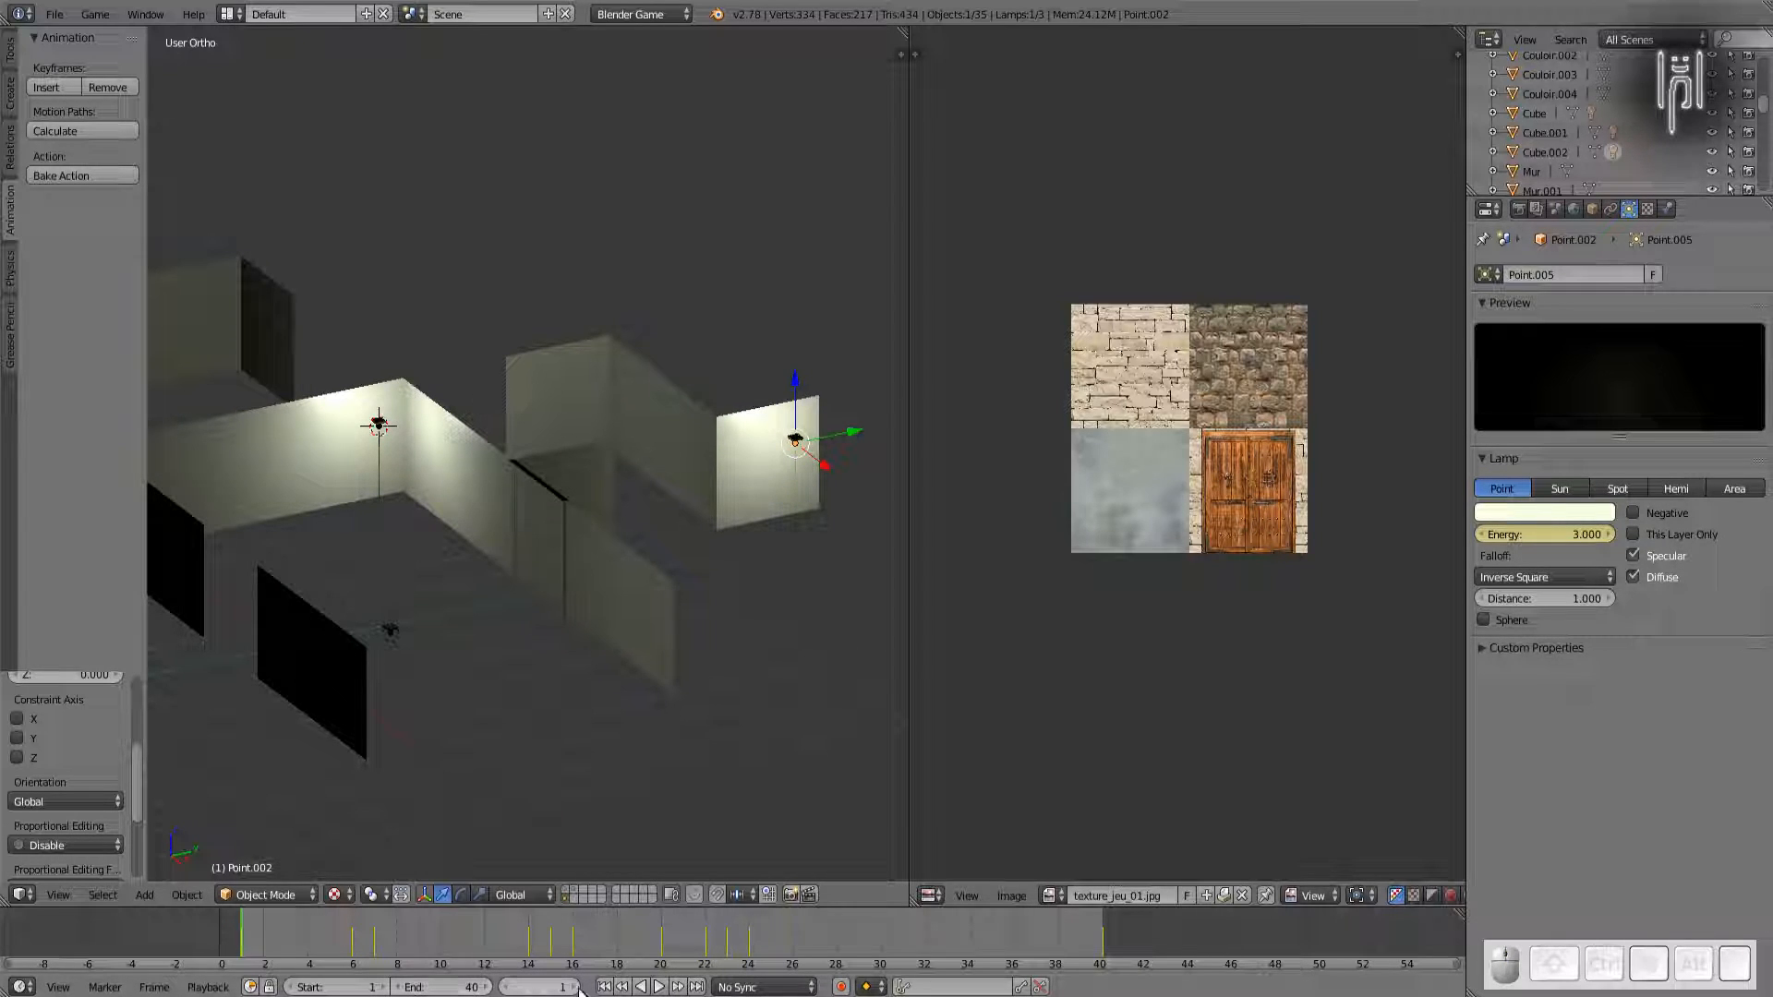
{"action": "left_click", "coordinate": [653, 987]}
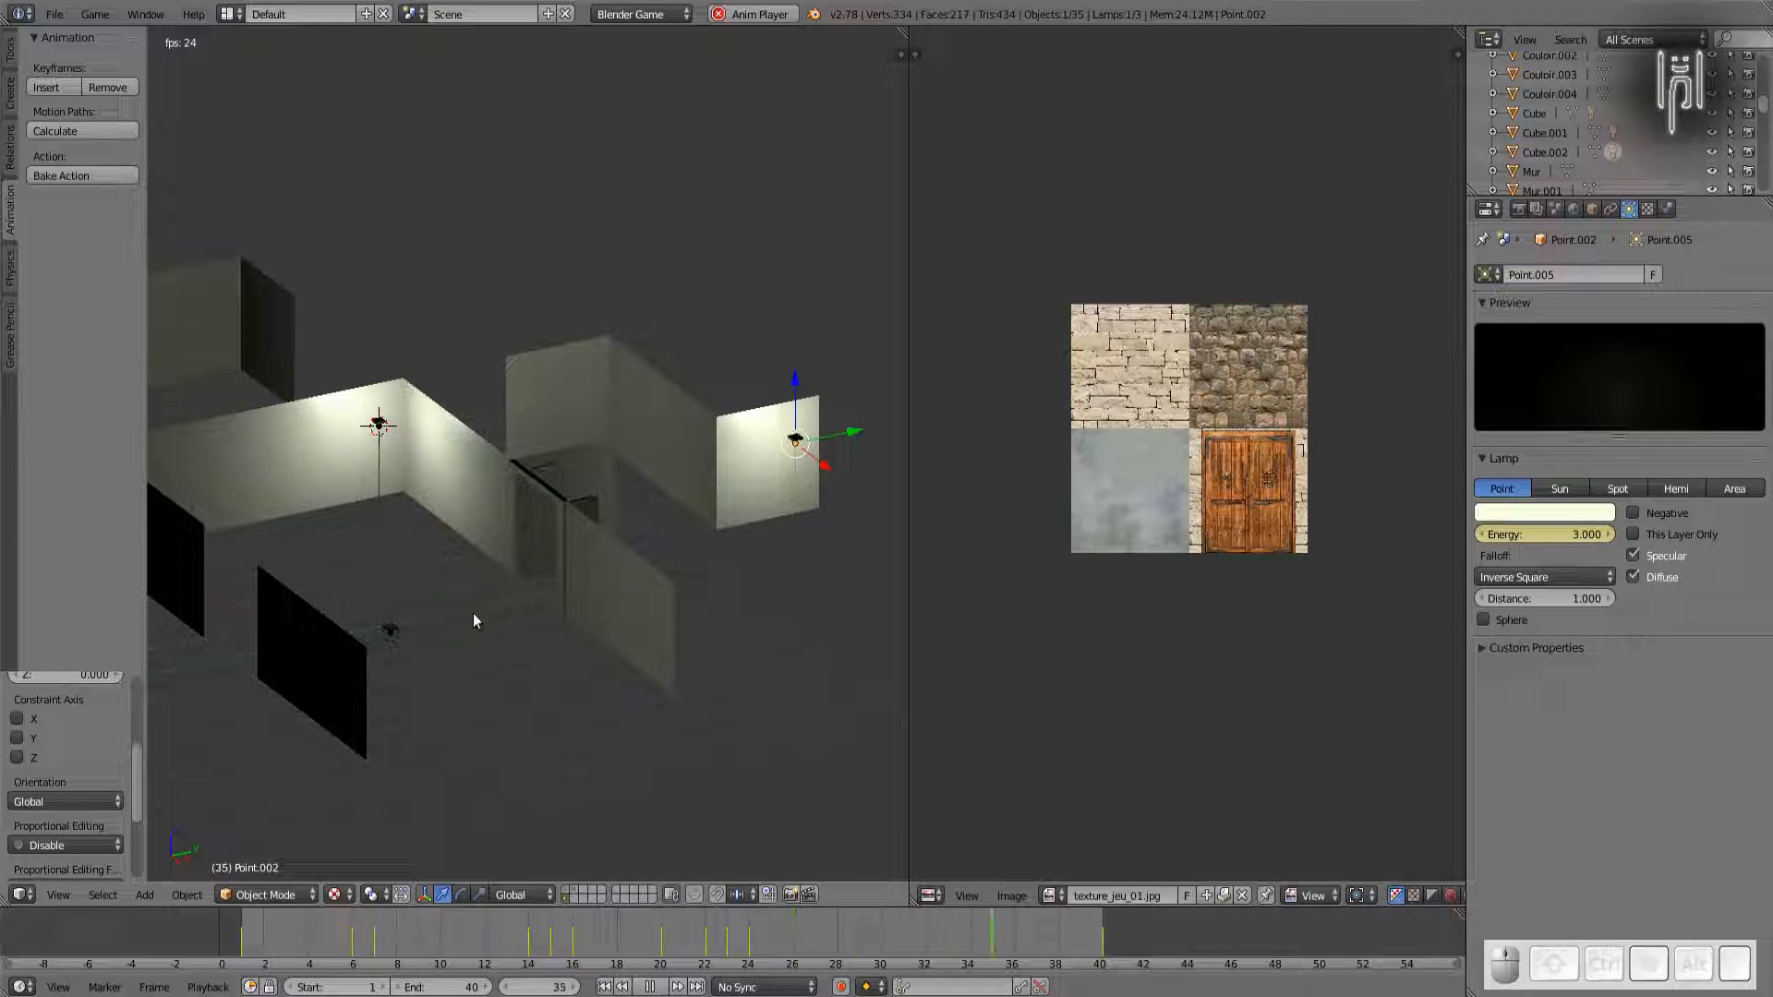
{"action": "key", "text": "Escape"}
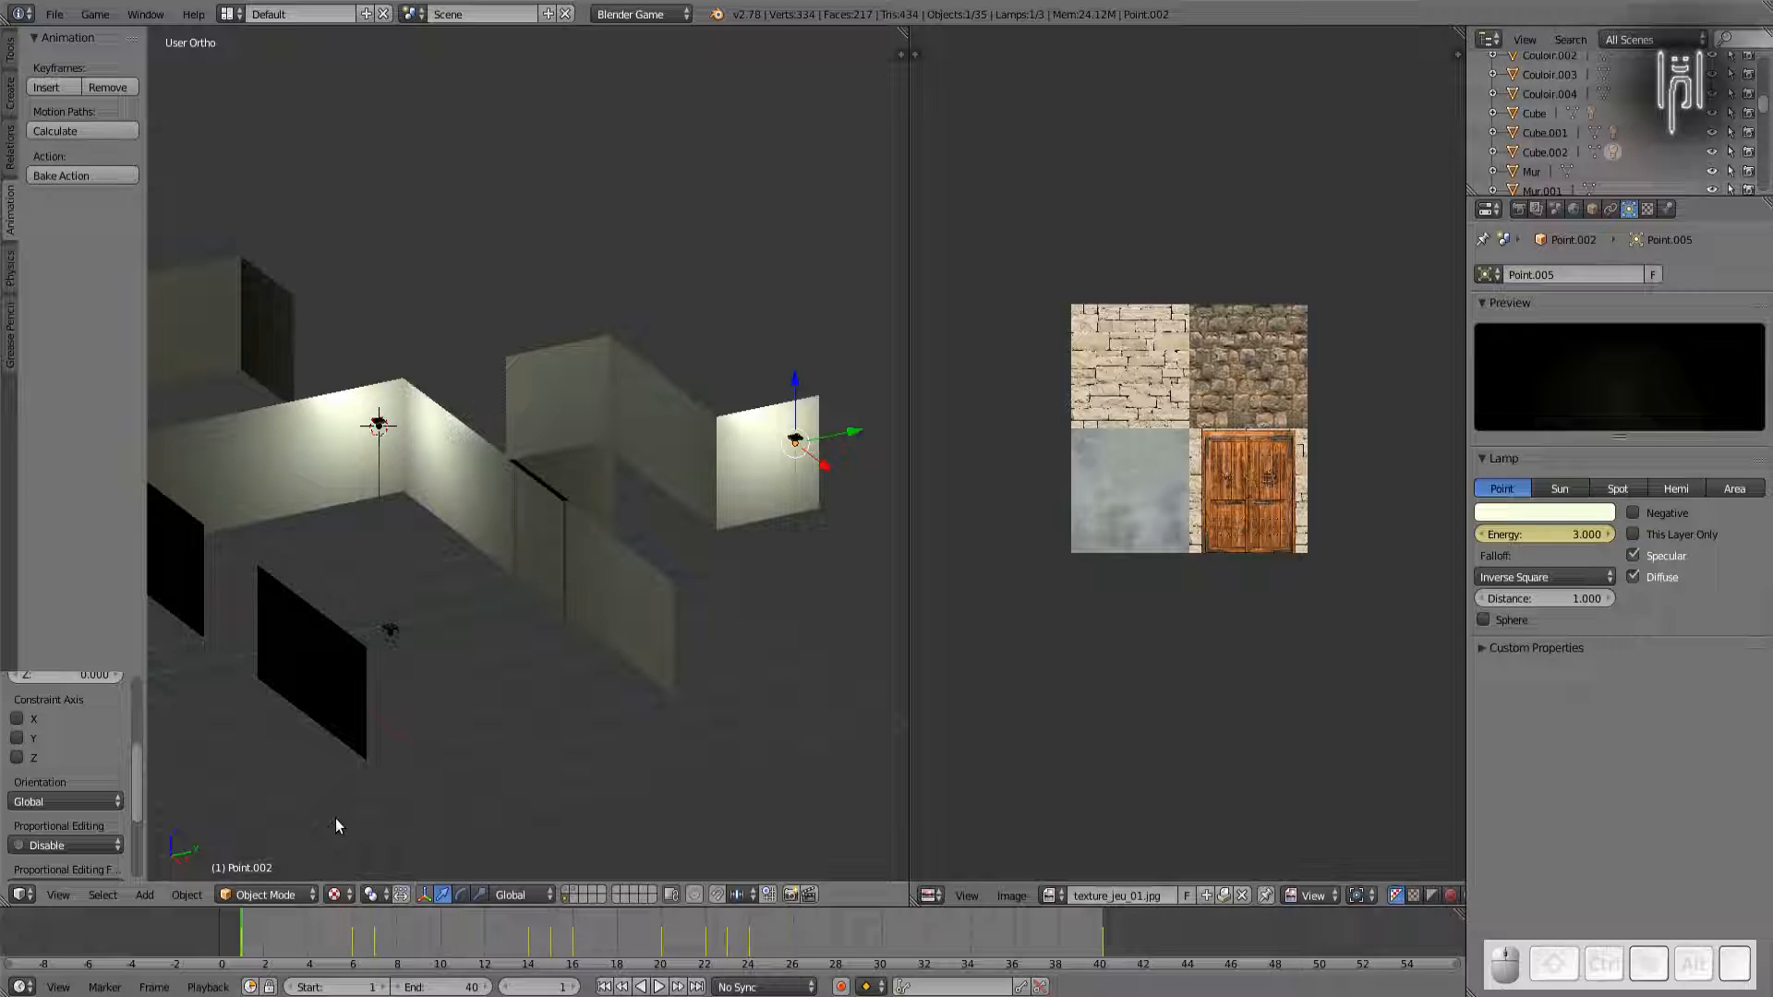
Step: Run the game with the viewport in Solid shading, and stop it
{"action": "left_click", "coordinate": [333, 893]}
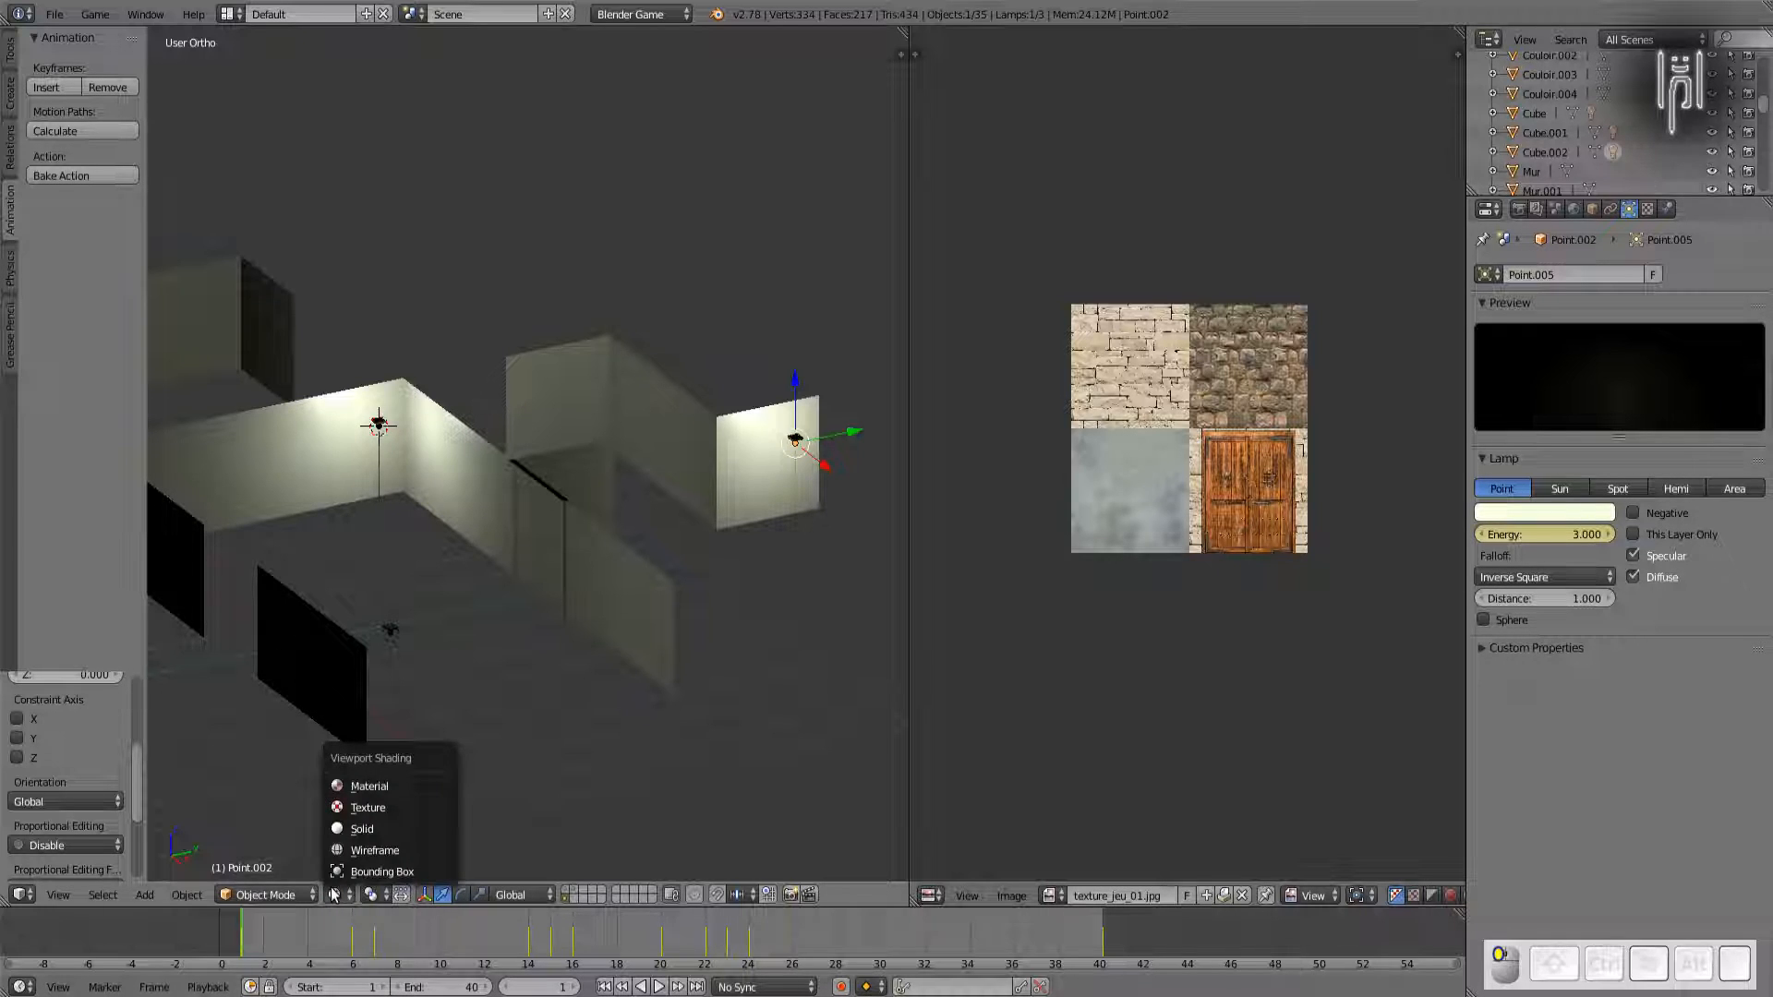
{"action": "left_click", "coordinate": [352, 829]}
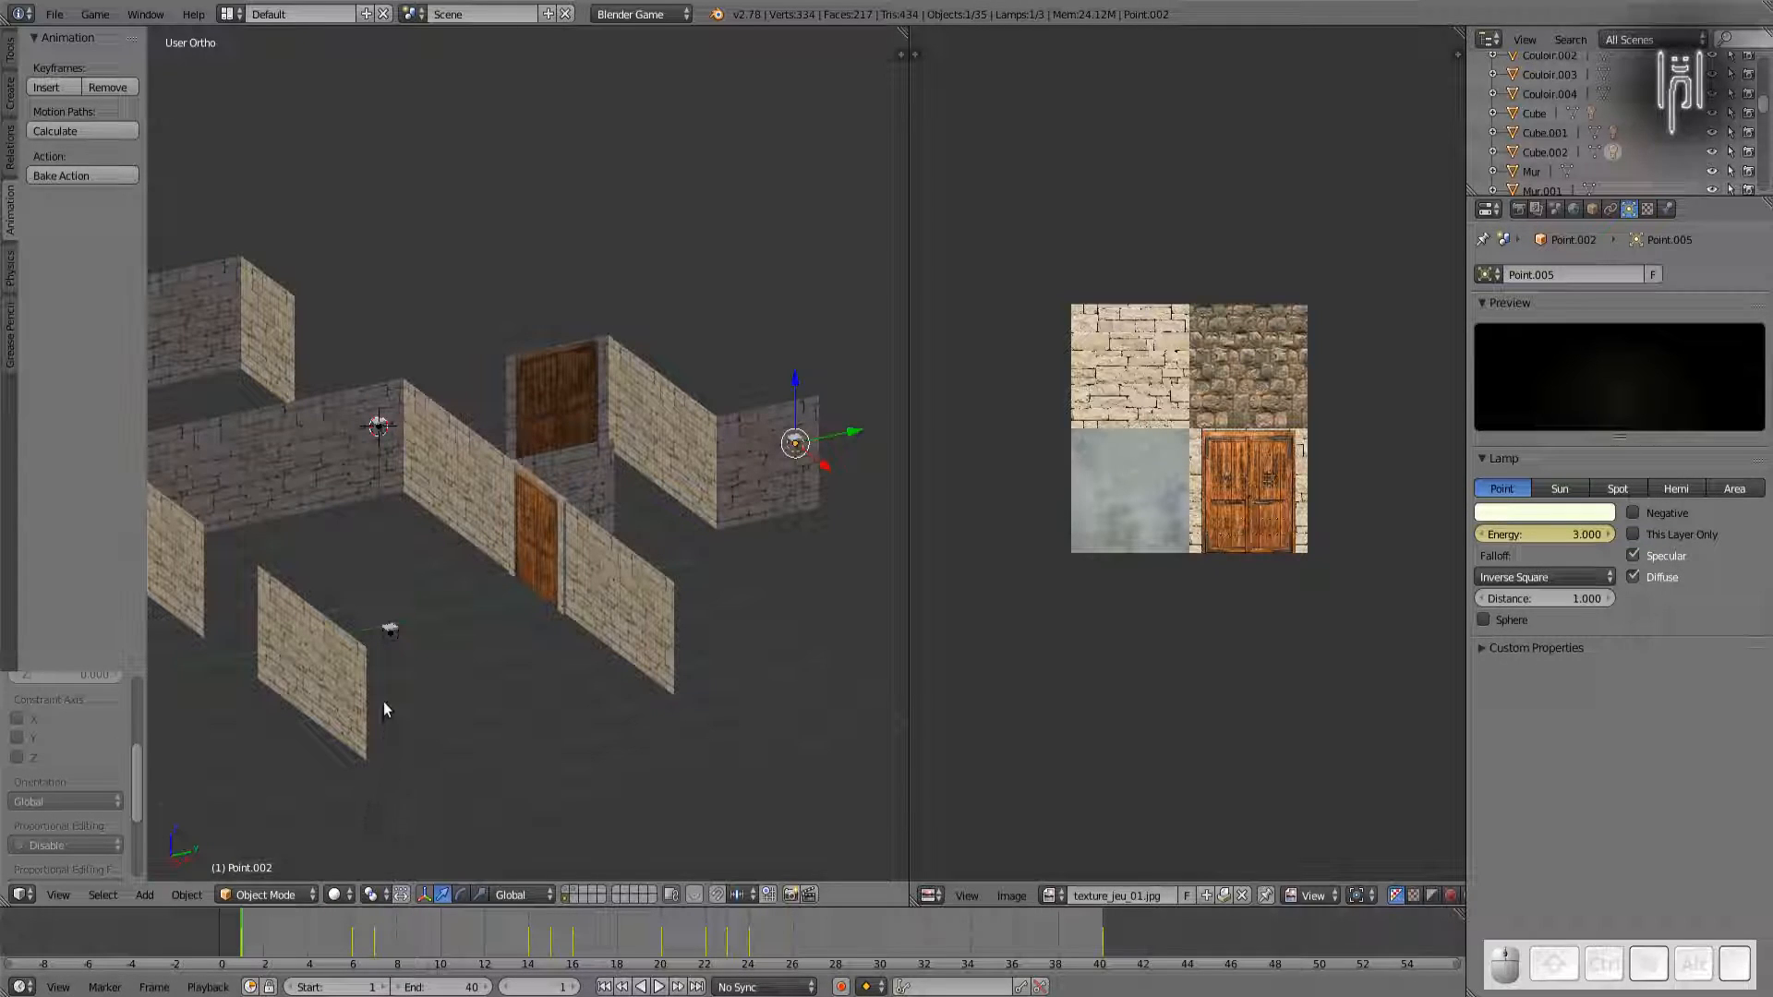
{"action": "key", "text": "p"}
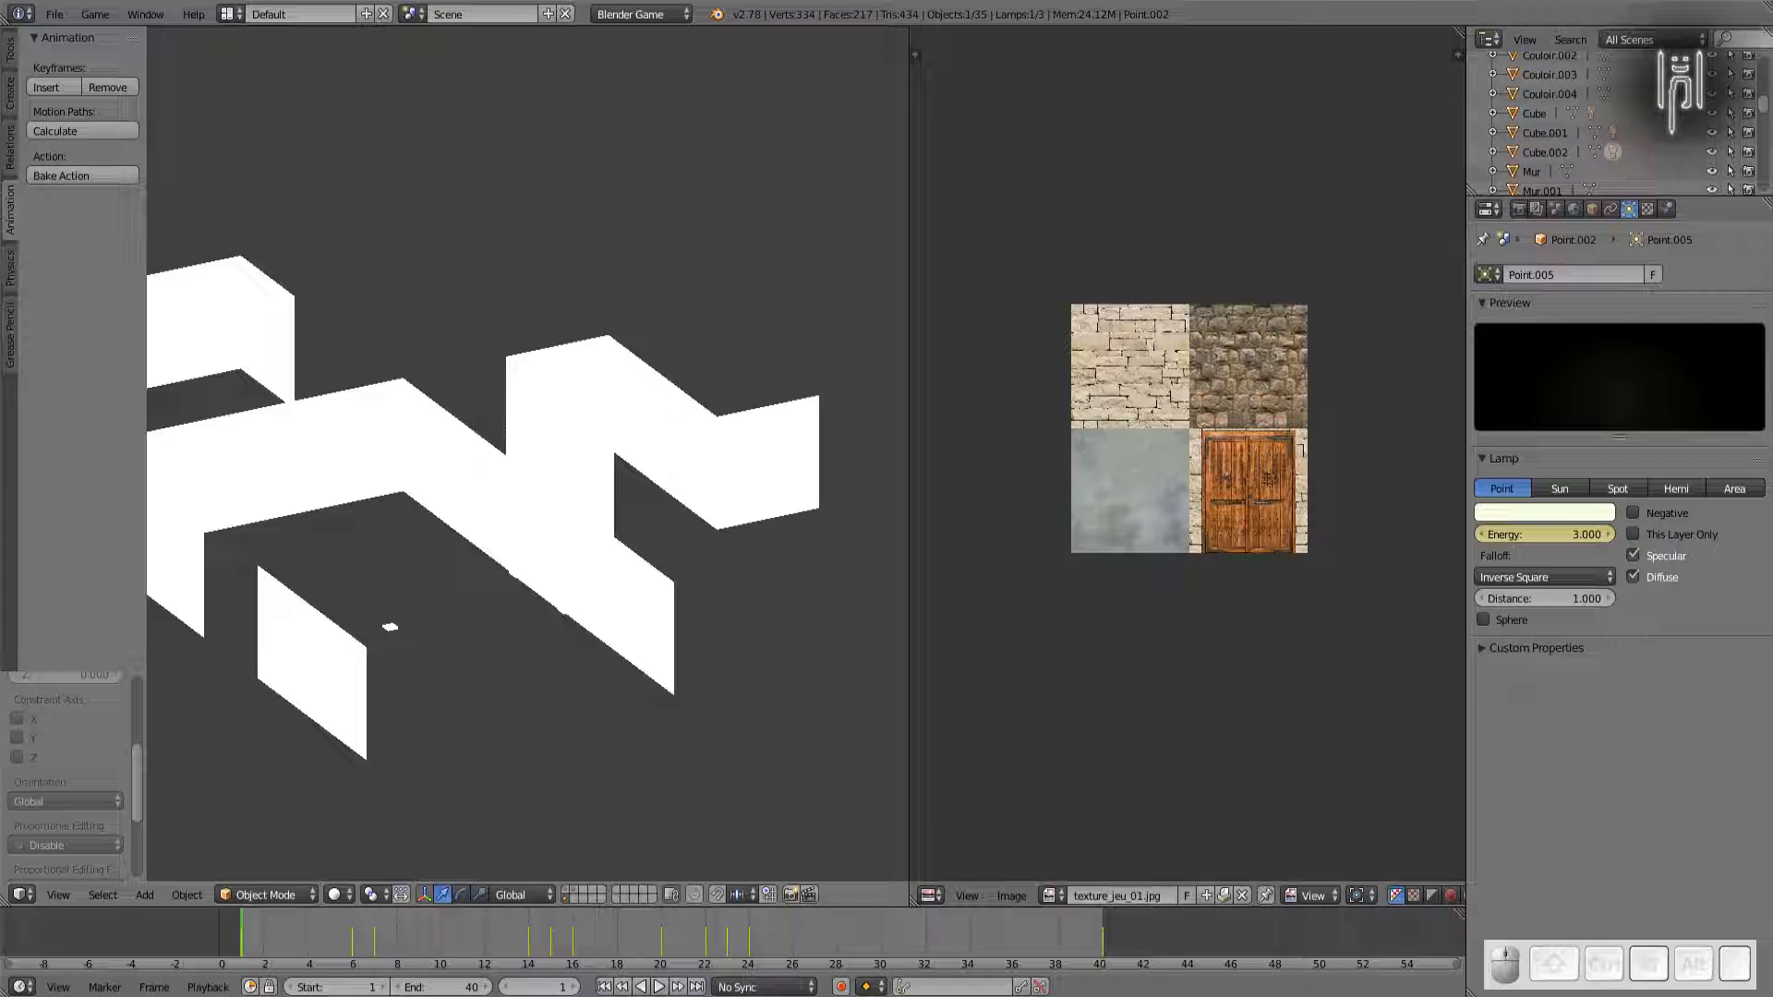
{"action": "key", "text": "Escape"}
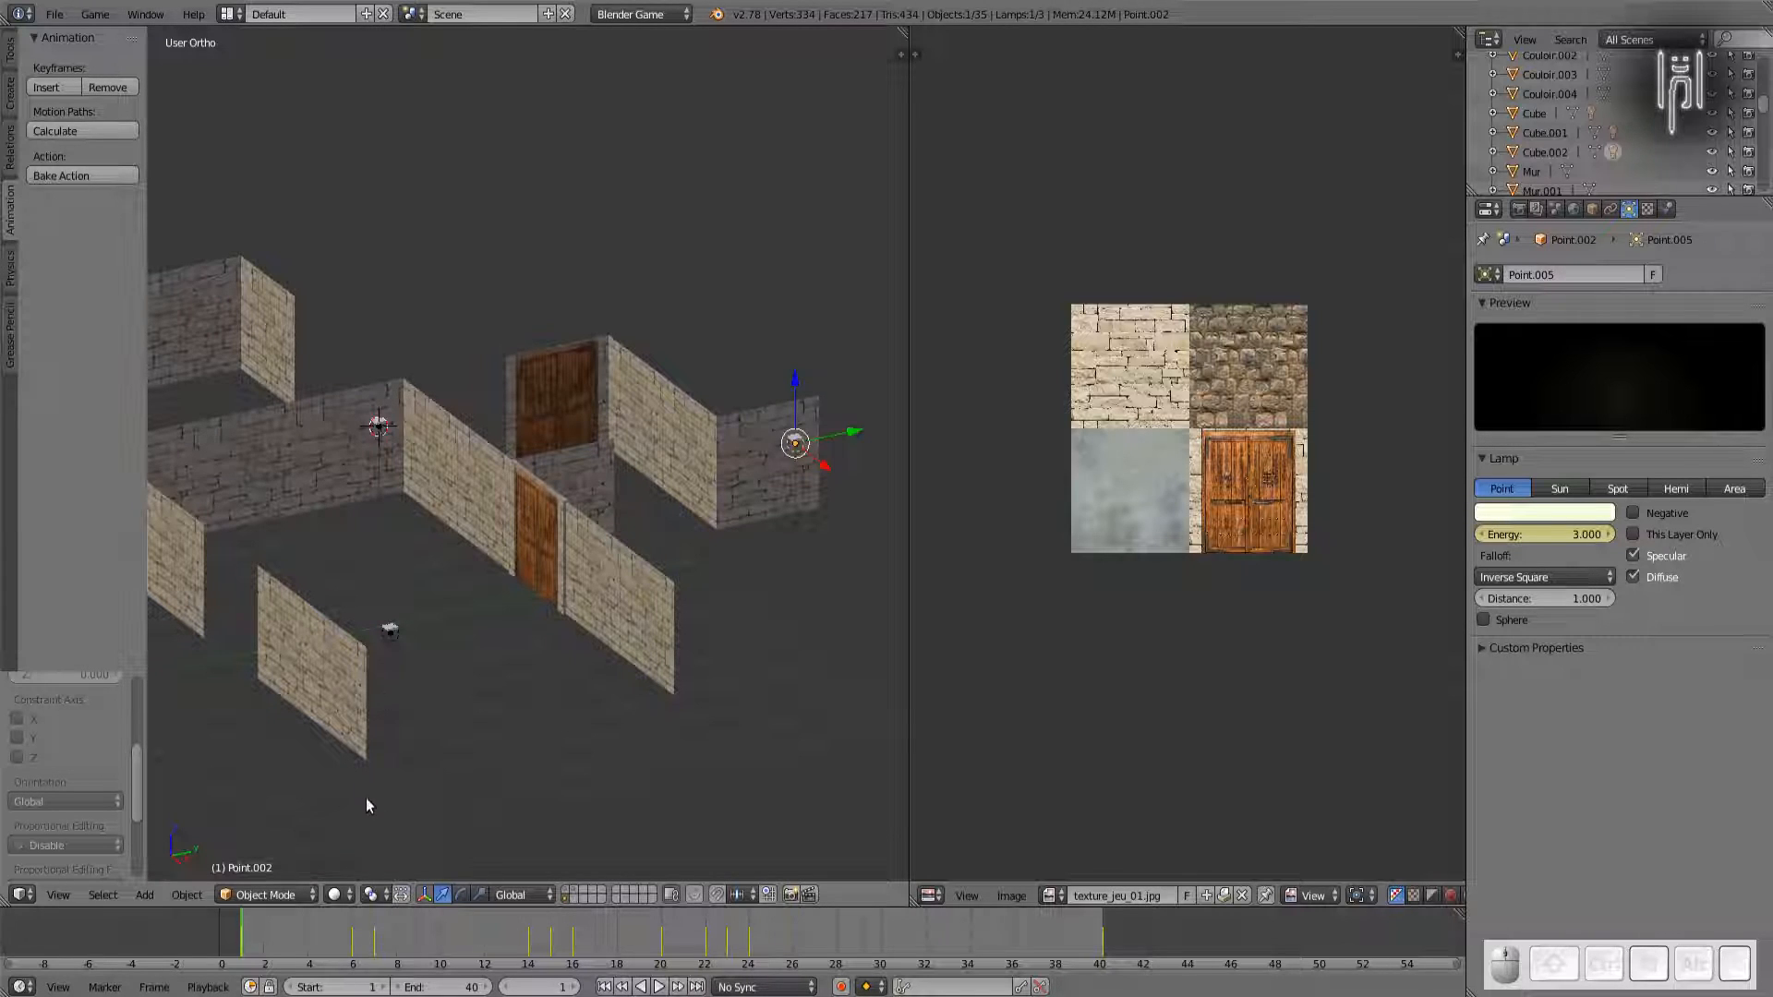
Step: Set the viewport shading to Texture and run the game to check the level's lamp lighting
{"action": "left_click", "coordinate": [354, 892]}
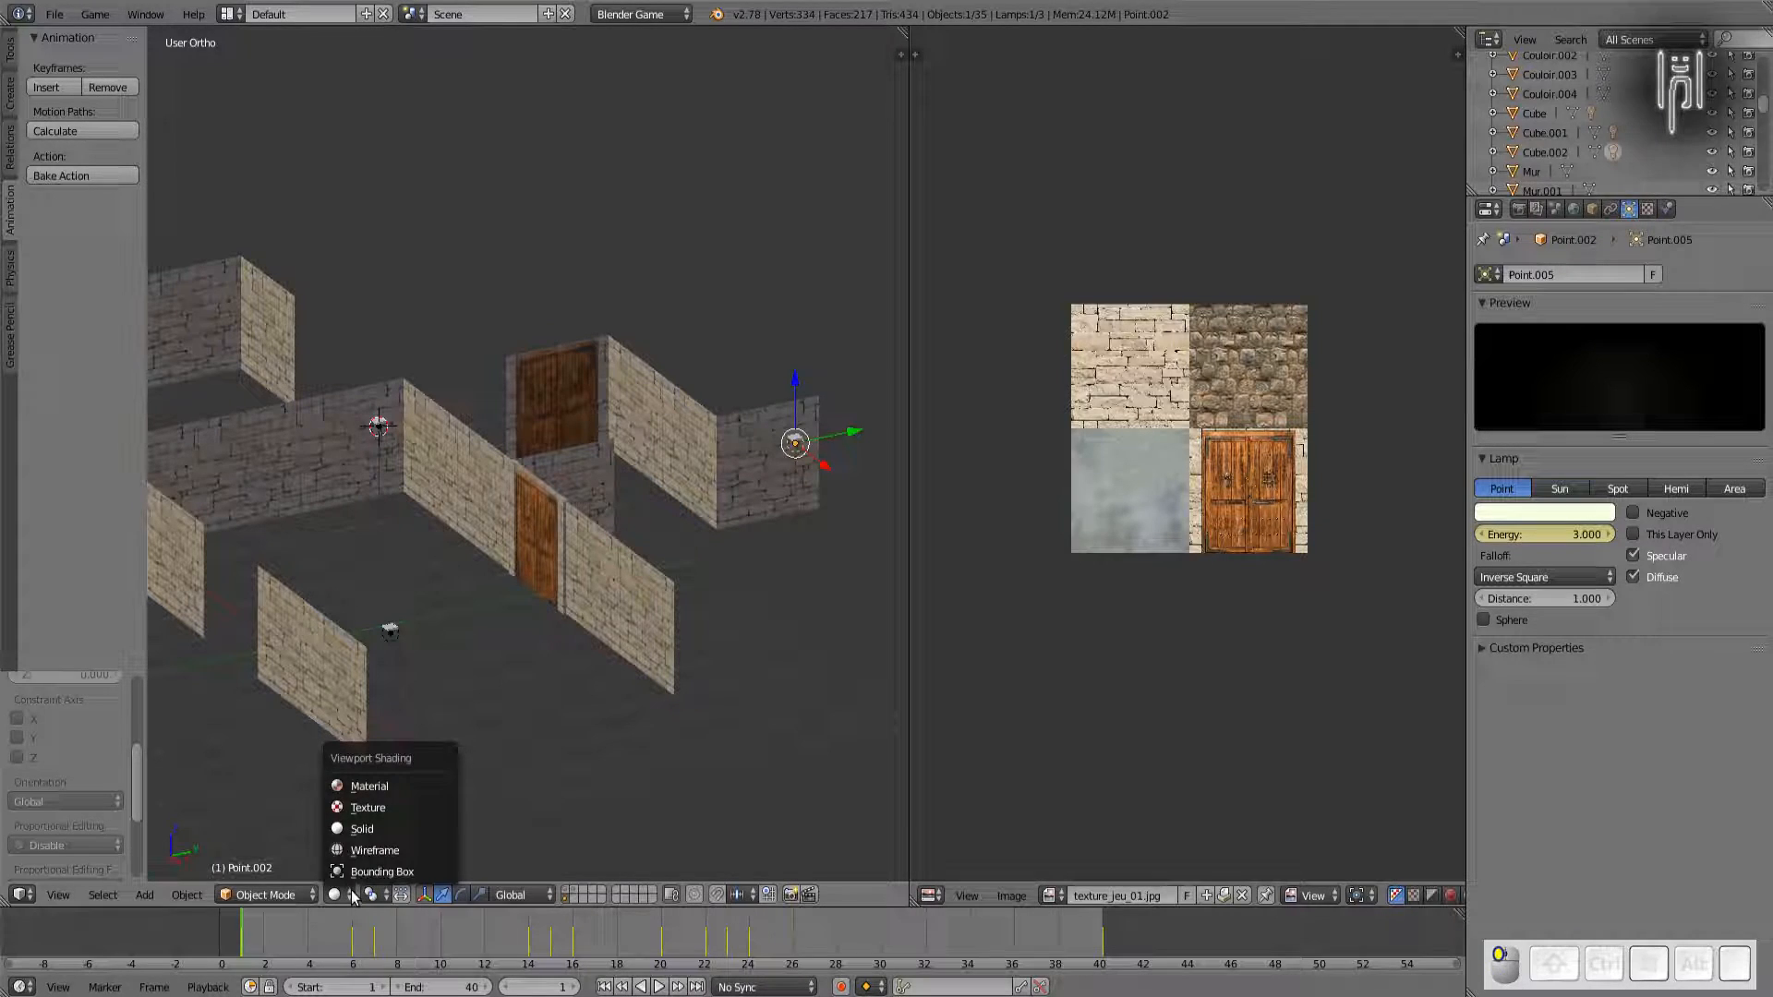
{"action": "left_click", "coordinate": [360, 806]}
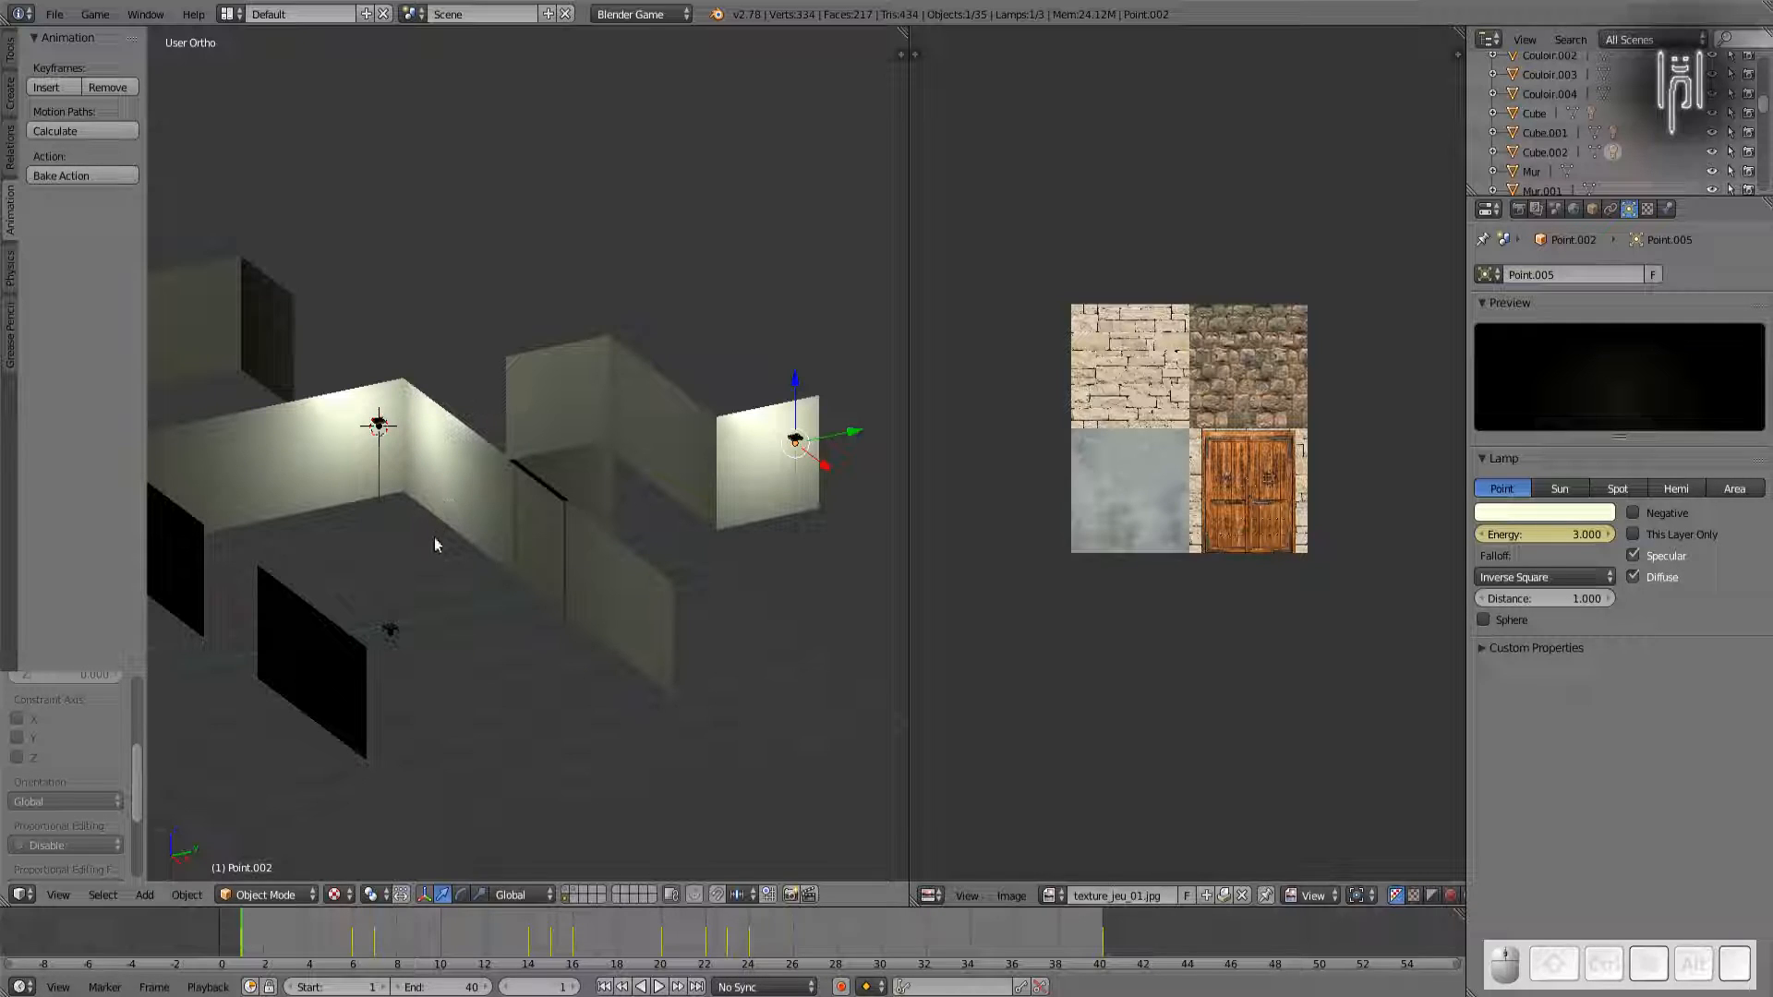
{"action": "key", "text": "p"}
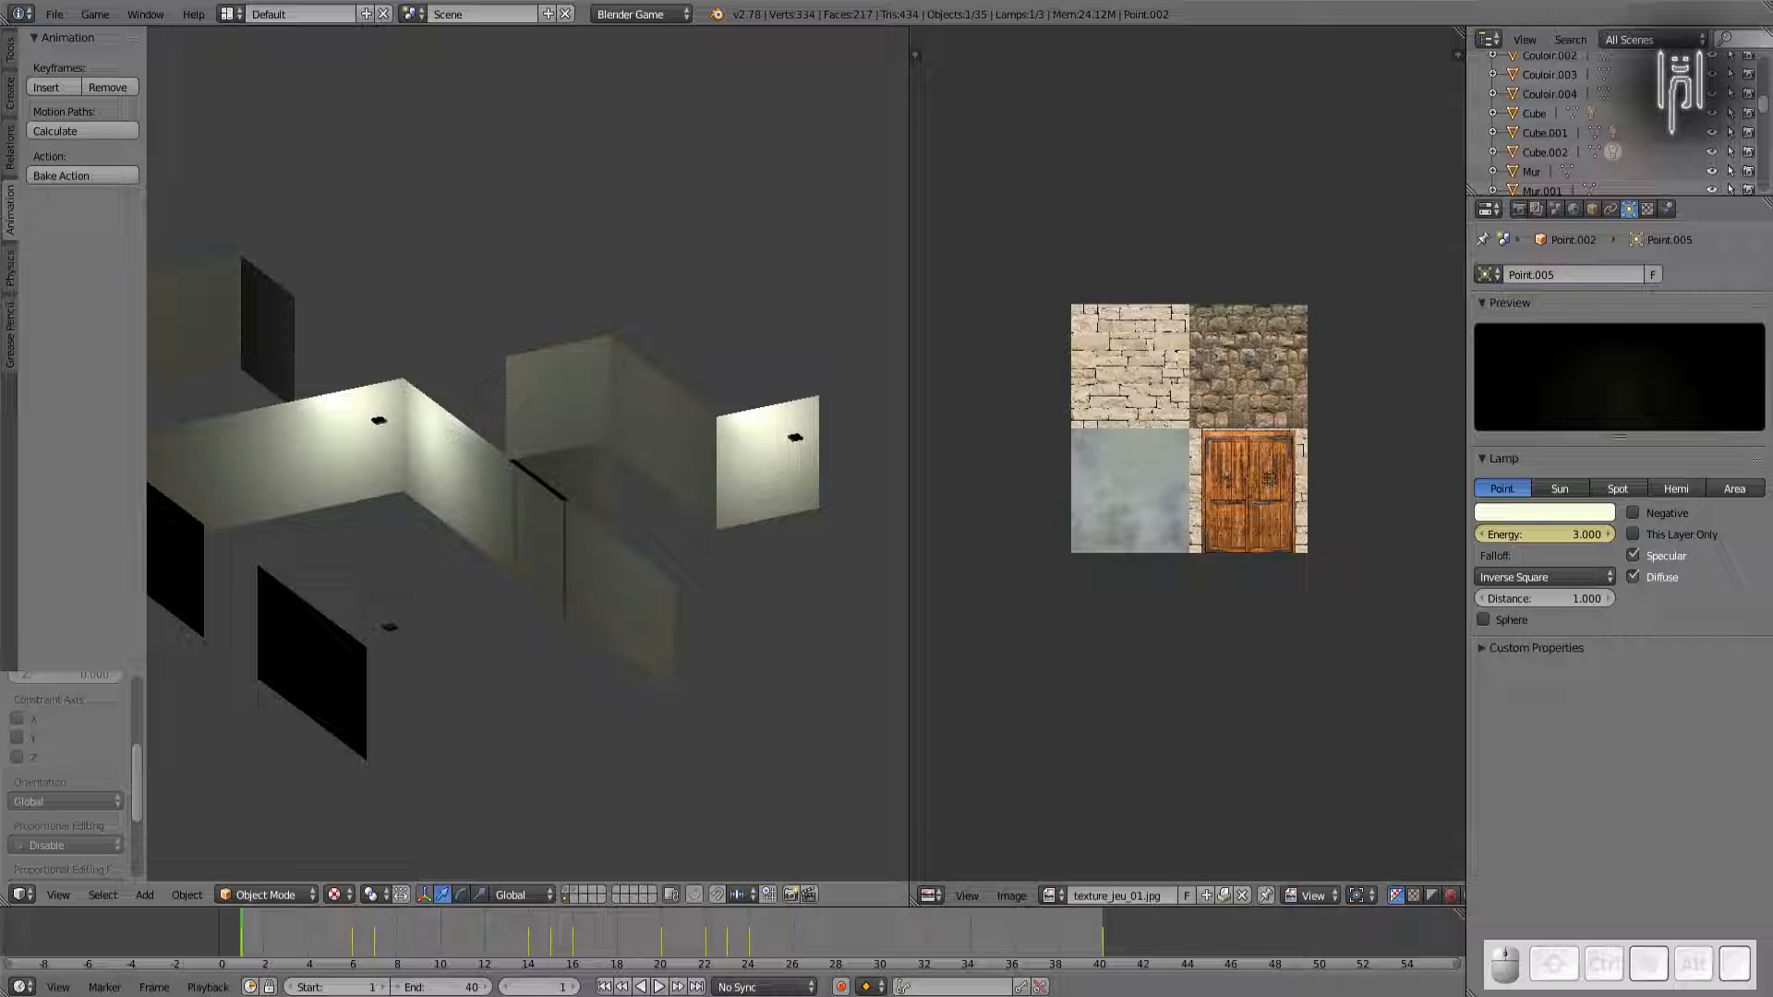
{"action": "key", "text": "Escape"}
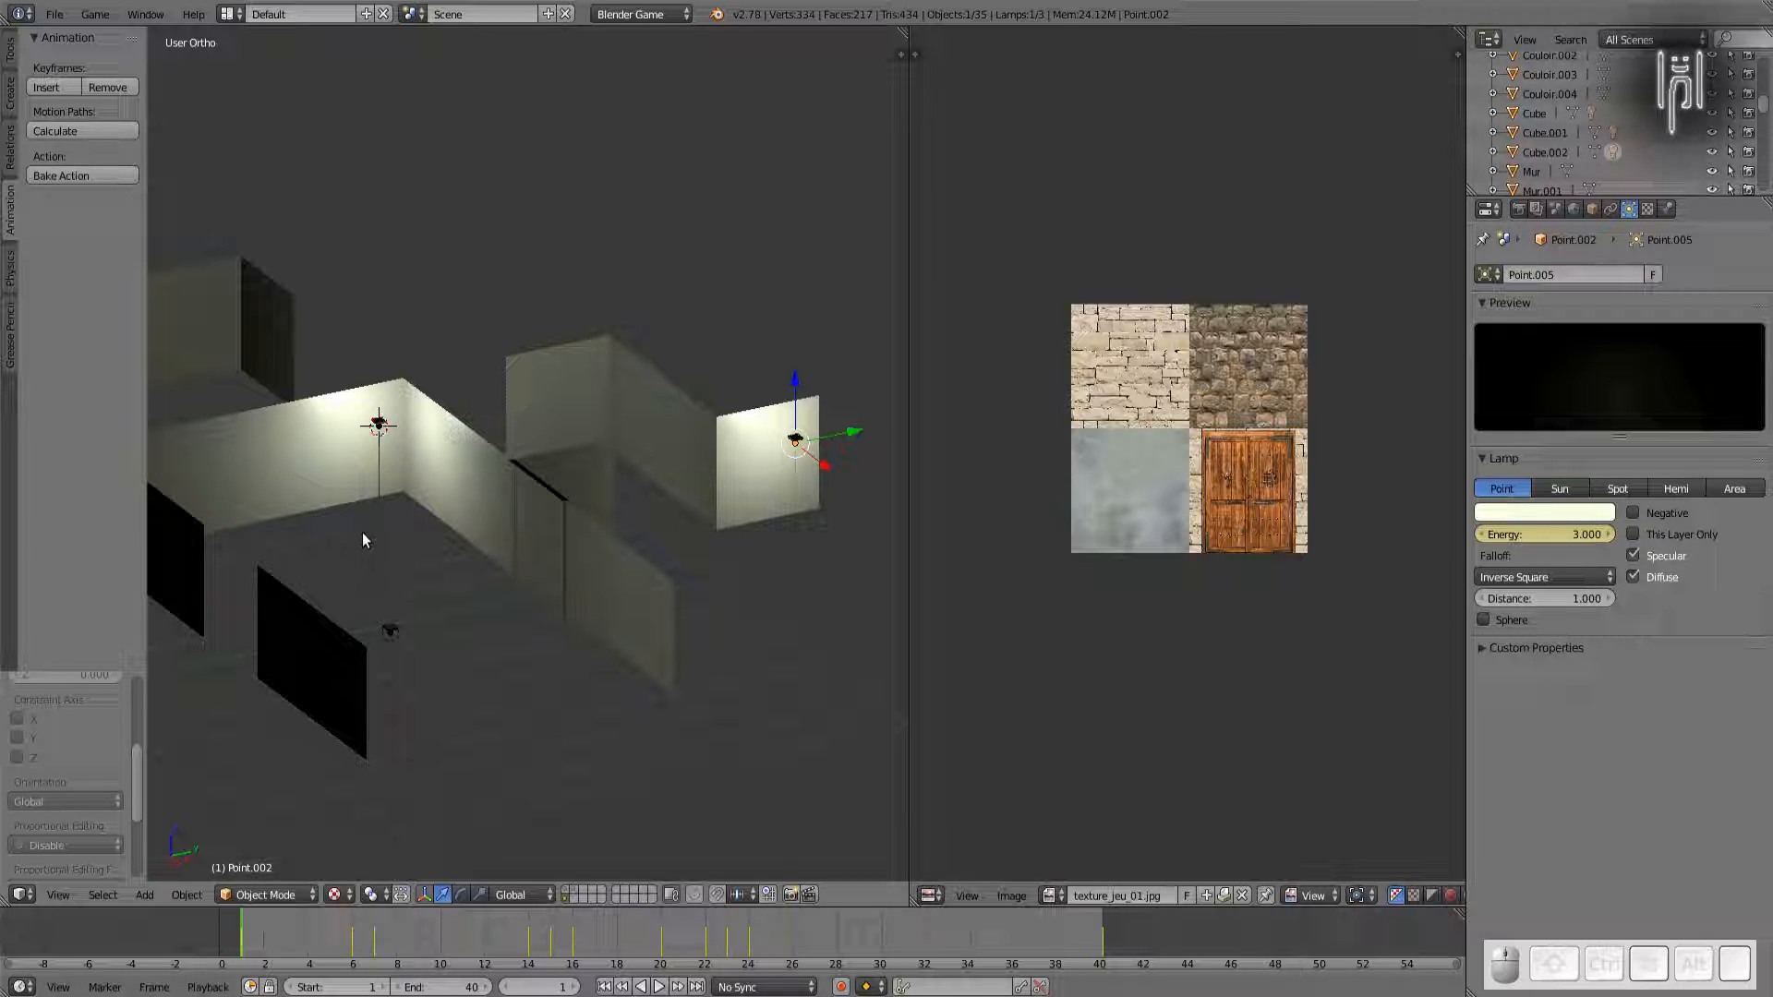
Step: Assign the existing Decor material to the lit corner wall Coin.002
{"action": "right_click", "coordinate": [434, 471]}
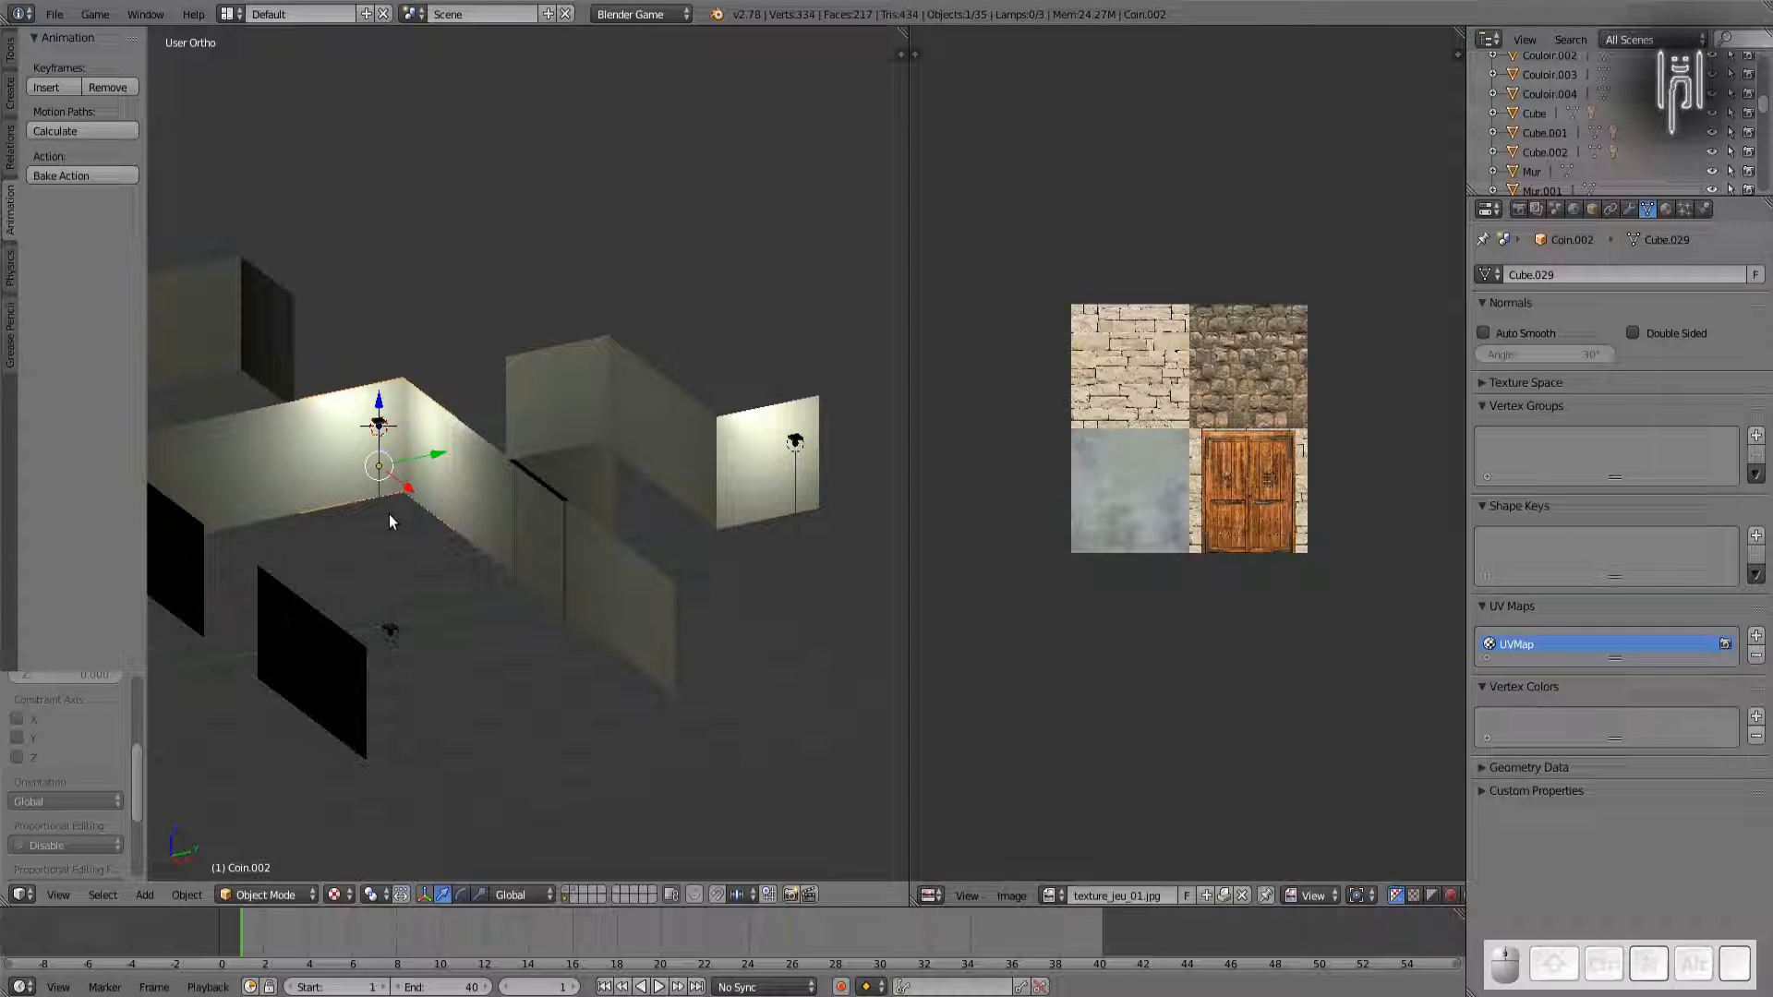
{"action": "middle_click_drag", "start_coordinate": [339, 526], "coordinate": [416, 573]}
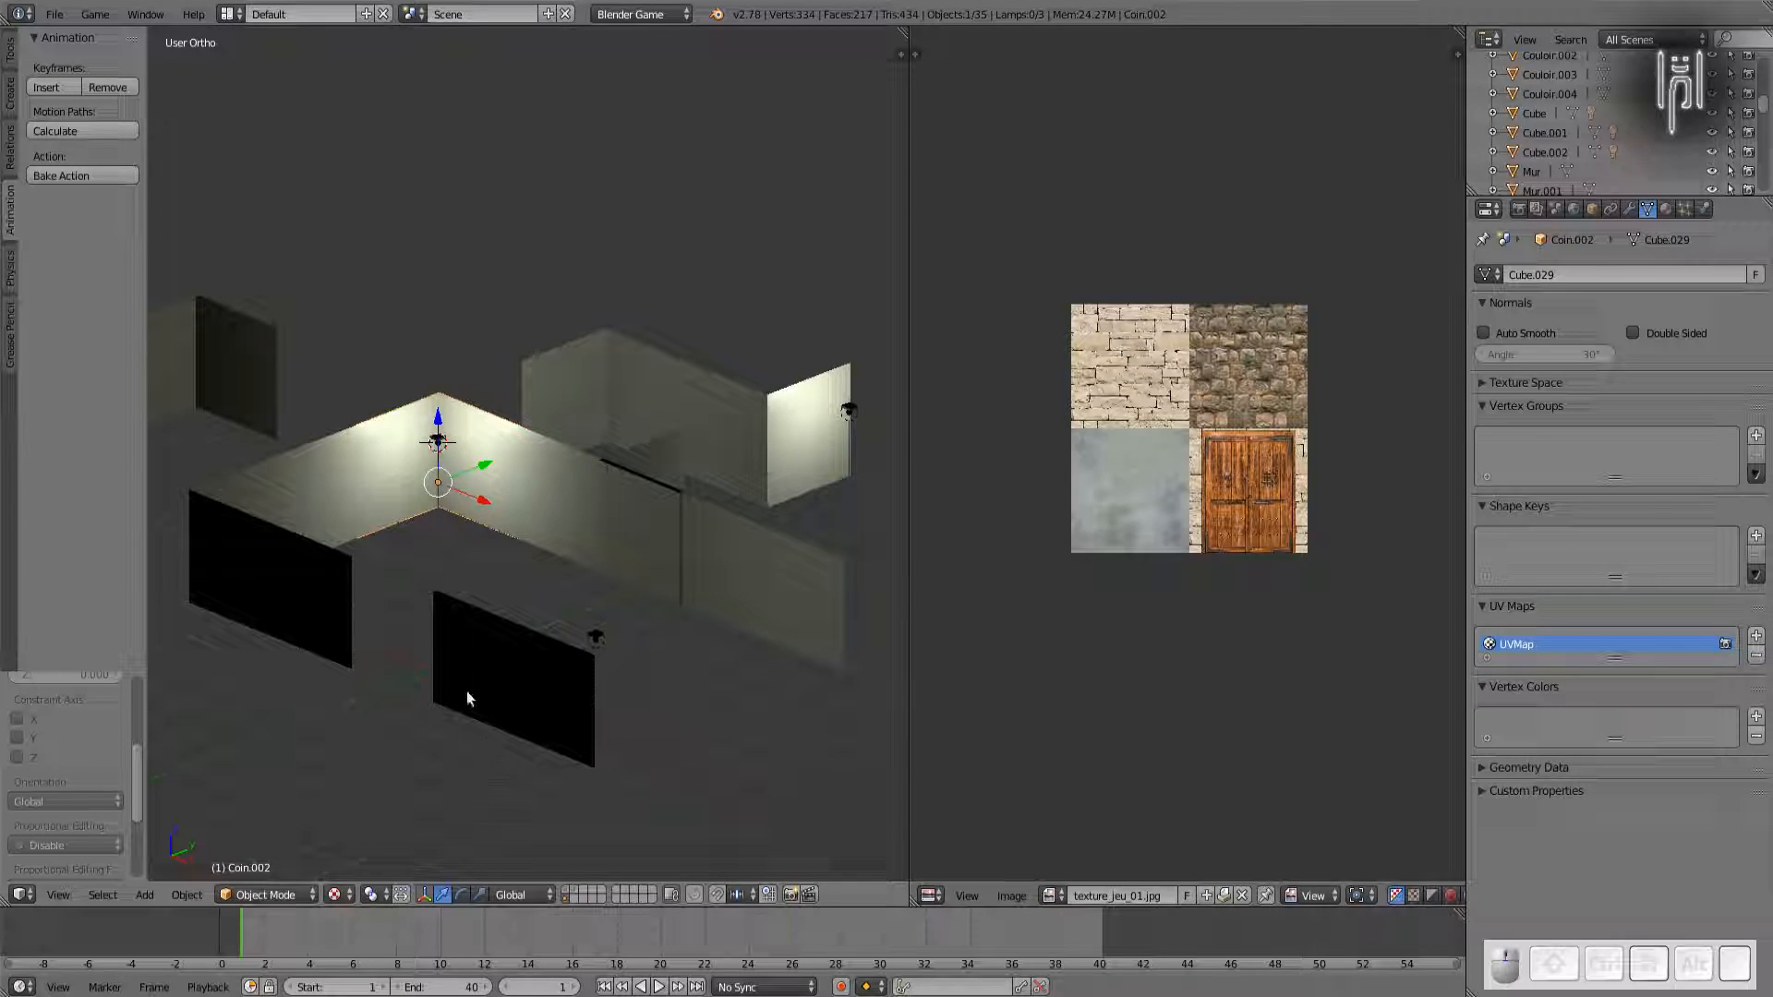
{"action": "right_click", "coordinate": [382, 432]}
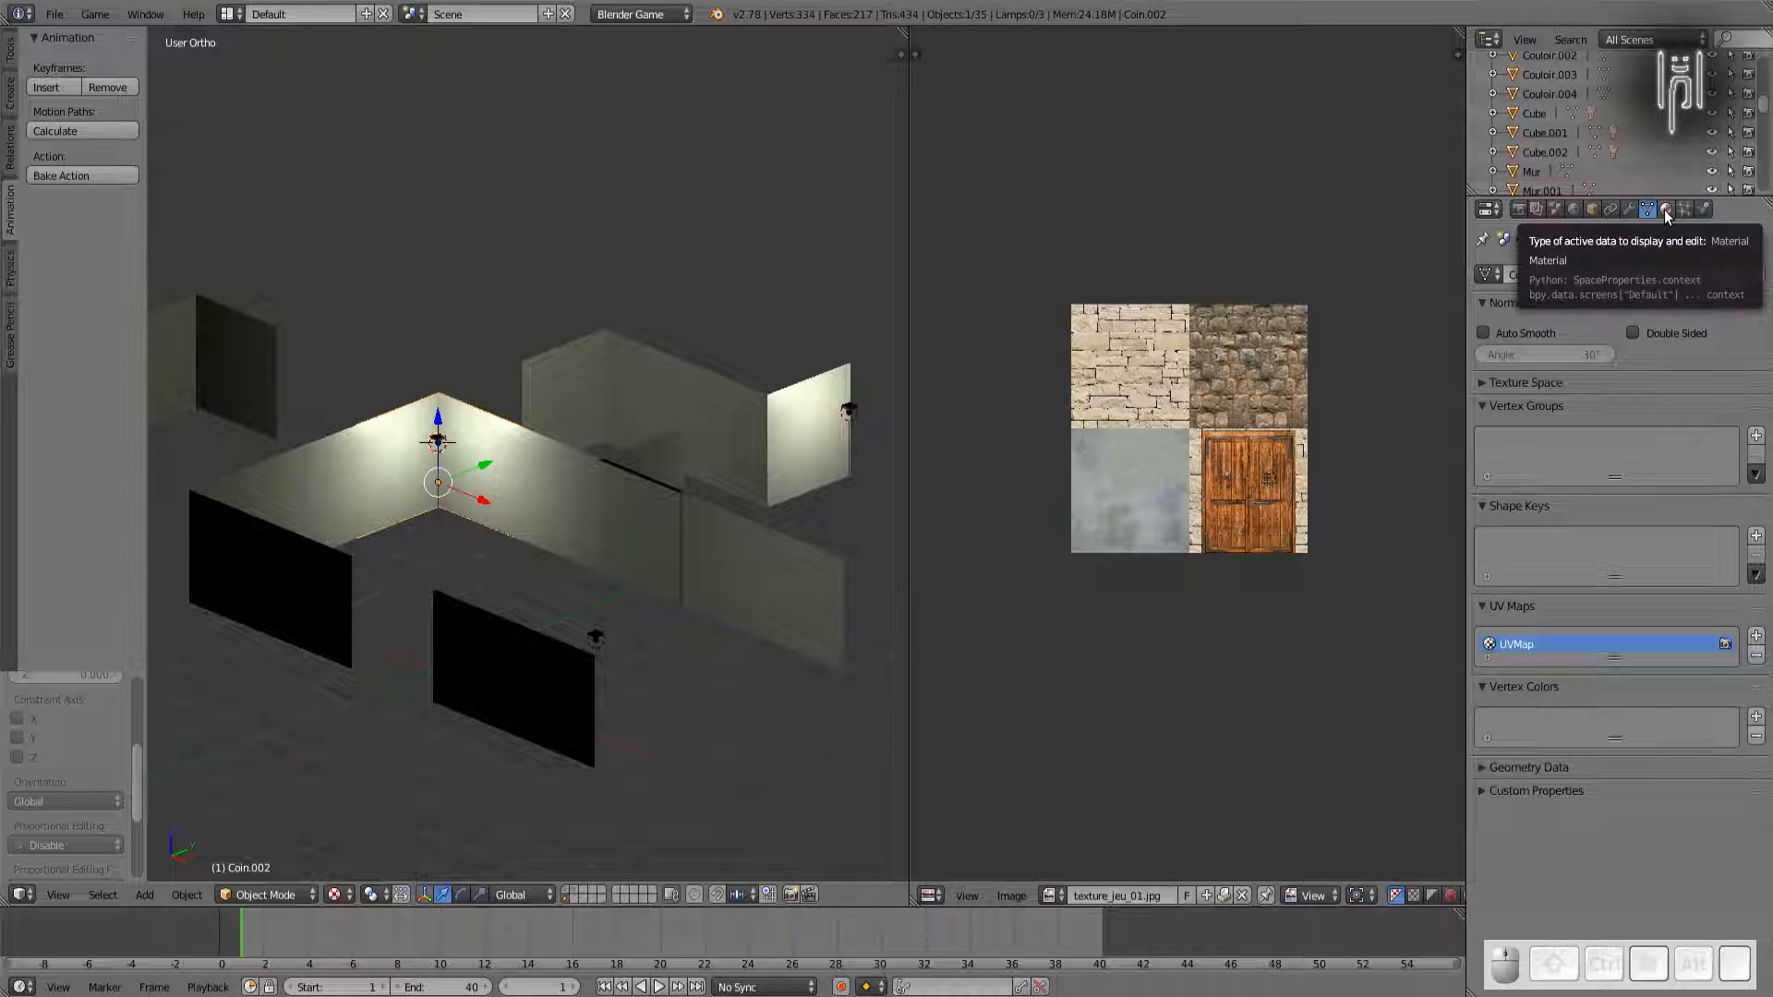
{"action": "left_click", "coordinate": [1666, 209]}
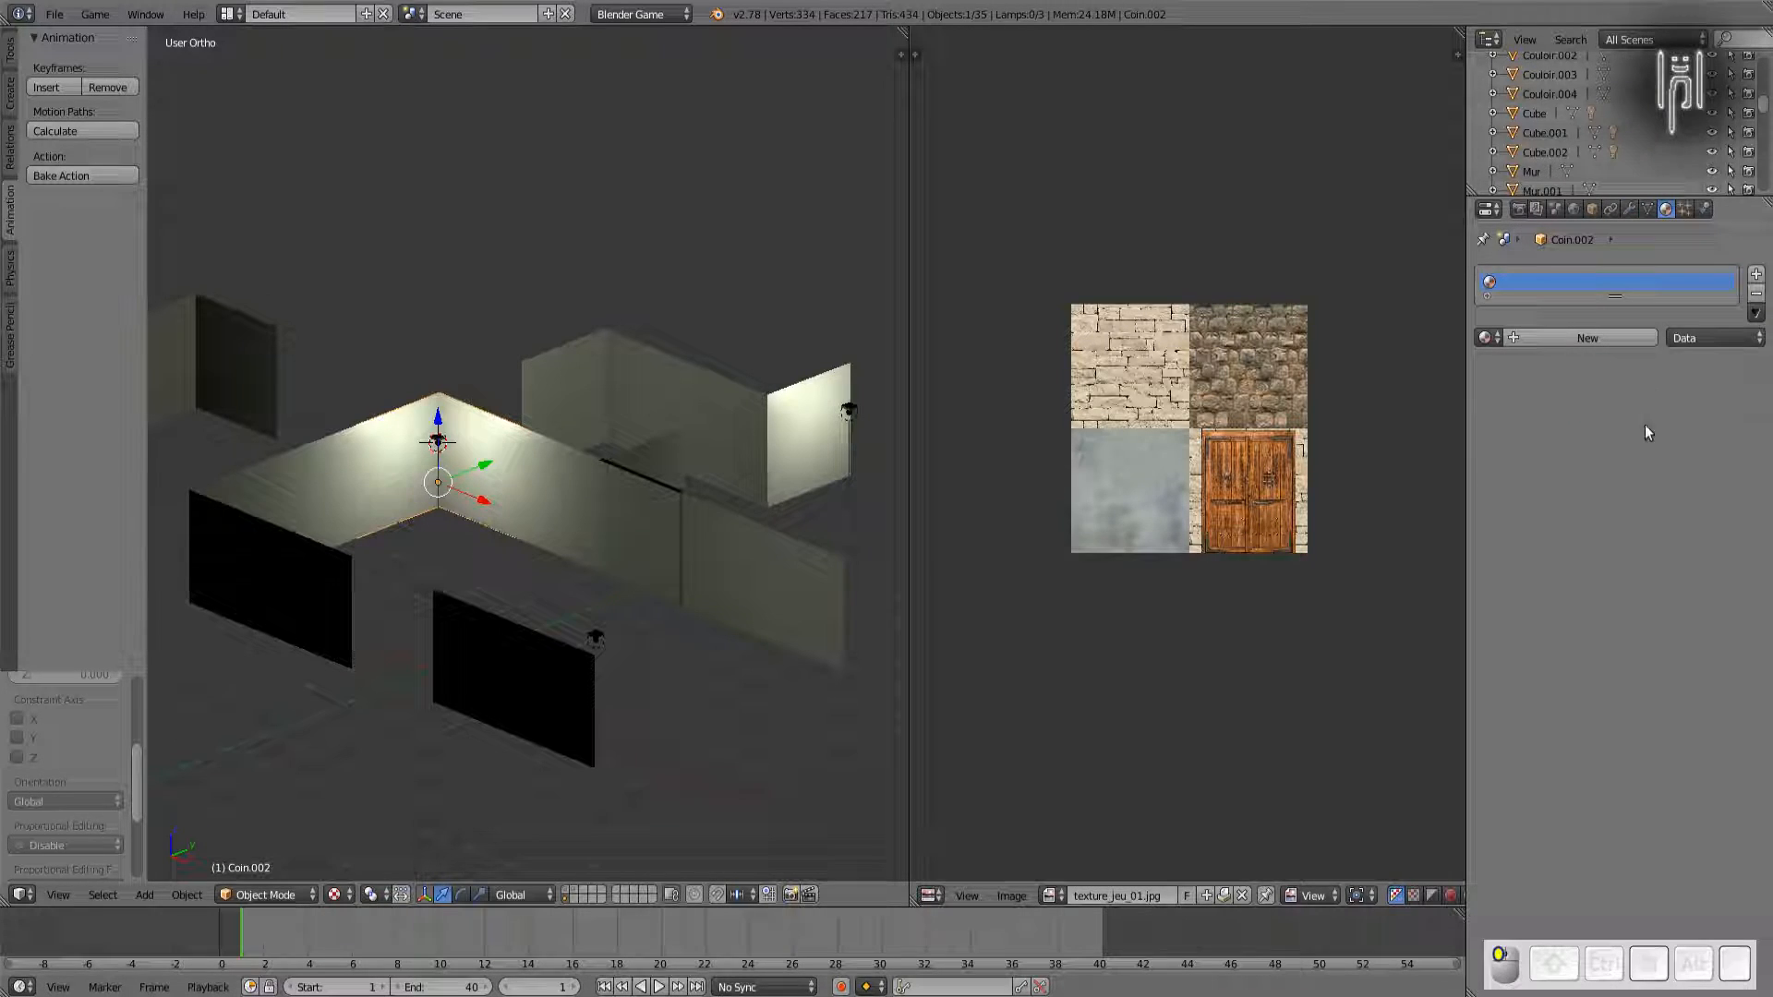
{"action": "left_click", "coordinate": [1489, 338]}
{"action": "left_click", "coordinate": [1498, 370]}
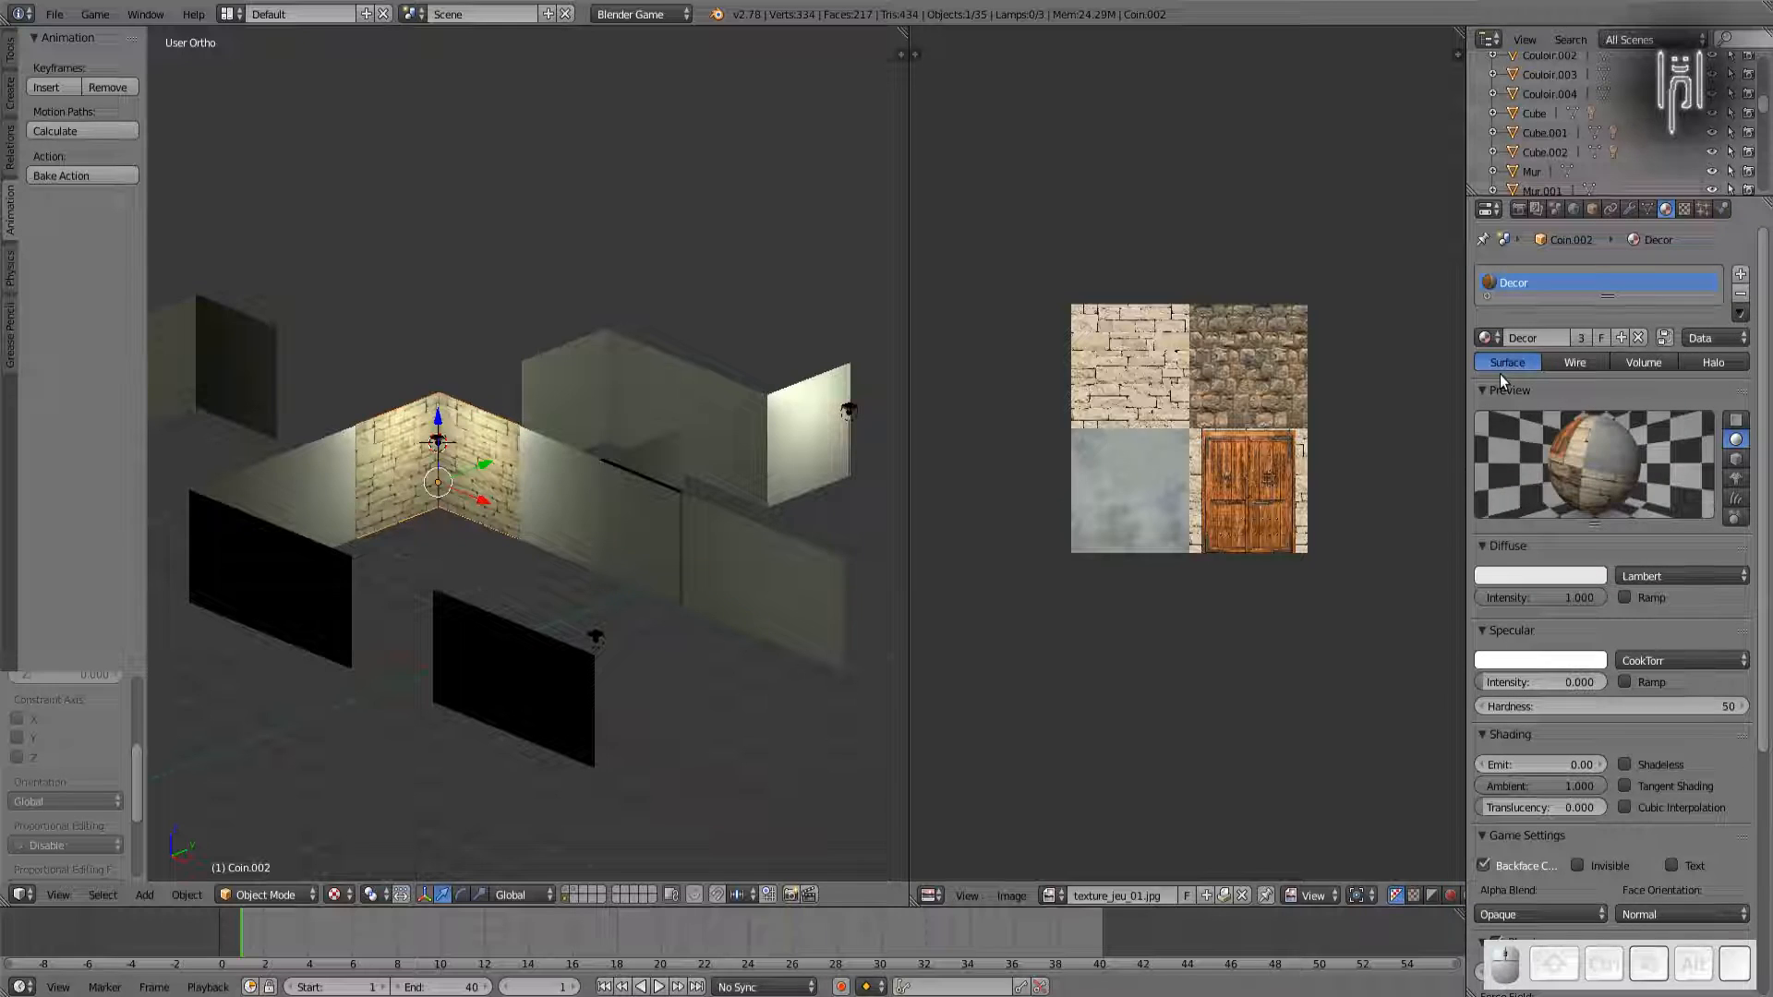
Step: Assign the Decor material to wall segment Mur.001 between the corner and the door
{"action": "right_click", "coordinate": [539, 486]}
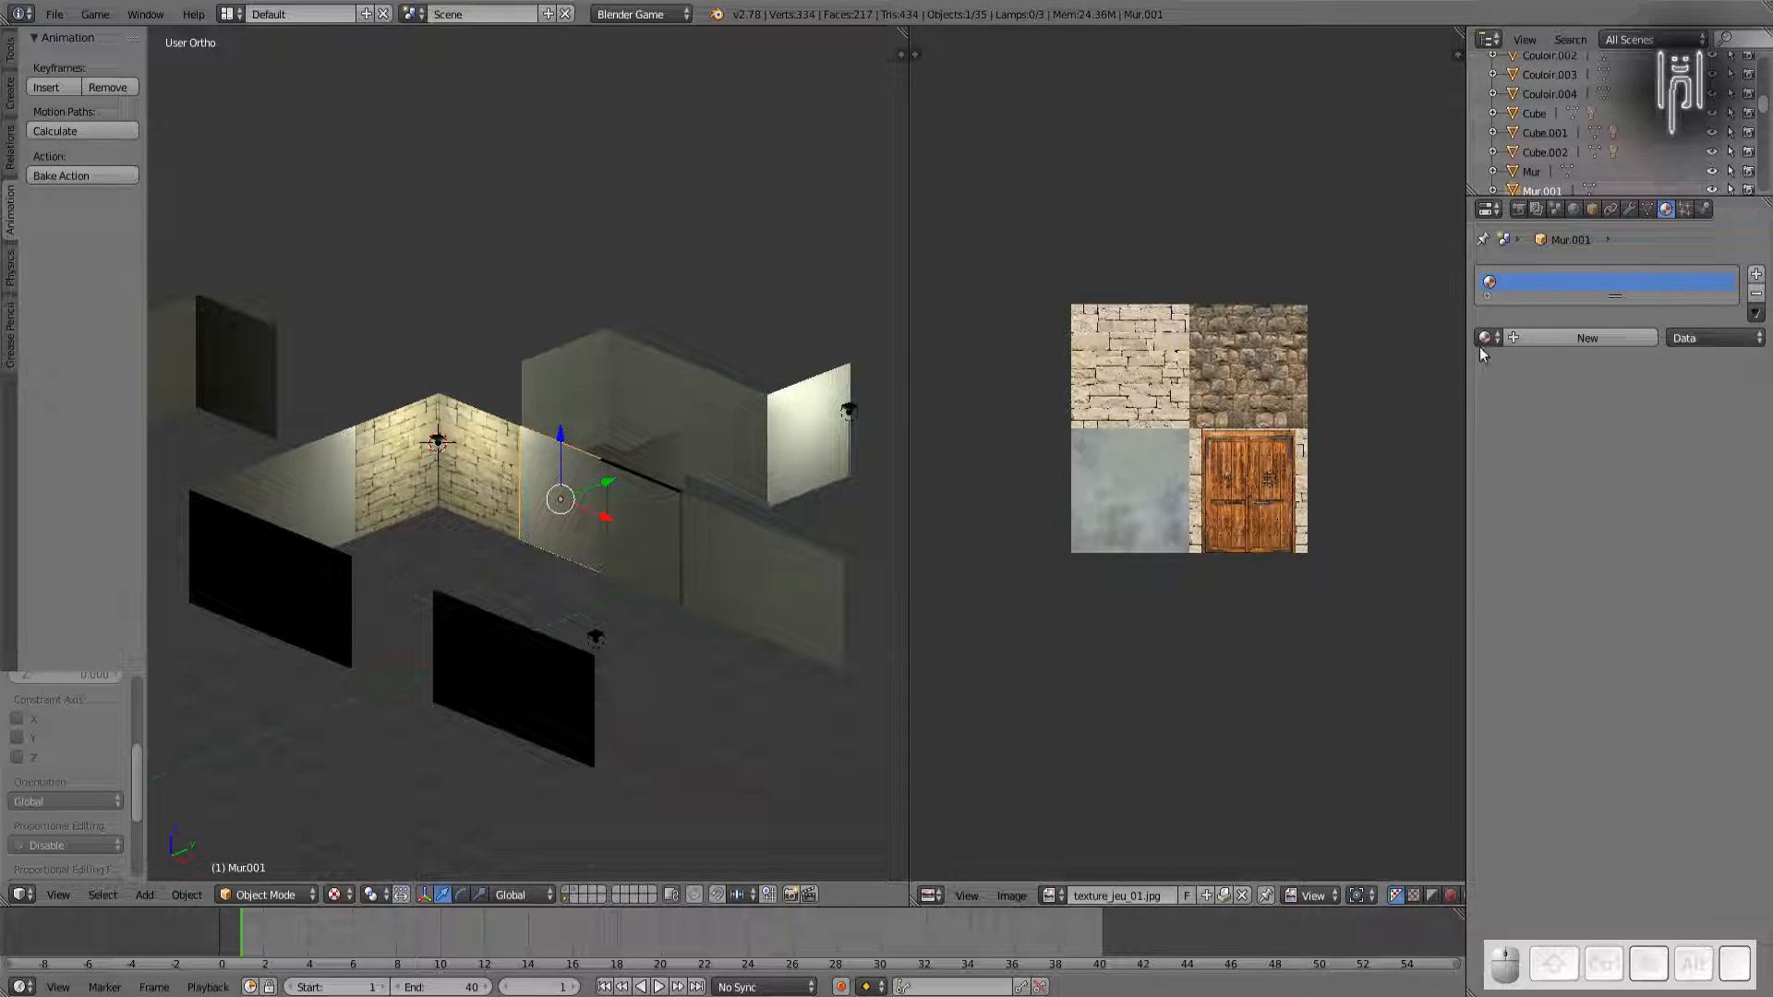
{"action": "left_click", "coordinate": [1486, 337]}
{"action": "left_click", "coordinate": [1495, 371]}
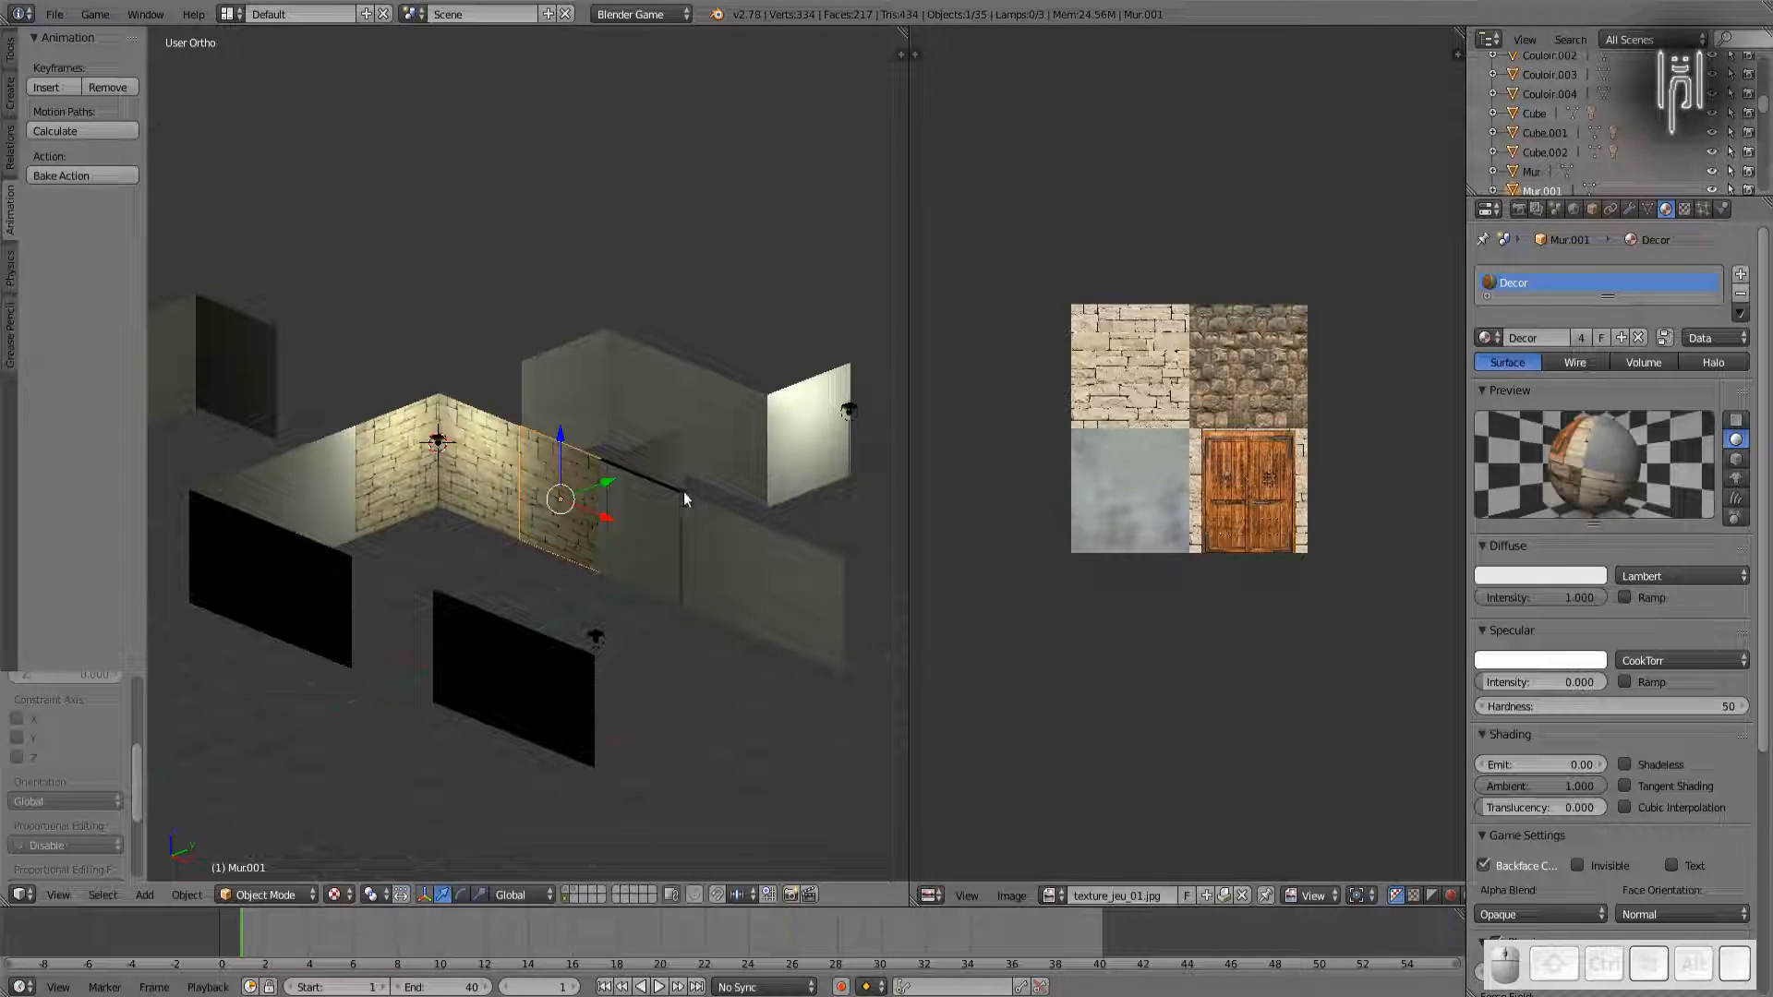
Step: Assign the Decor material to both door leaves, PorteDroite.002 and PorteGauche.002, and to their frame CadrePorte.002
{"action": "right_click", "coordinate": [641, 512]}
{"action": "left_click", "coordinate": [1487, 338]}
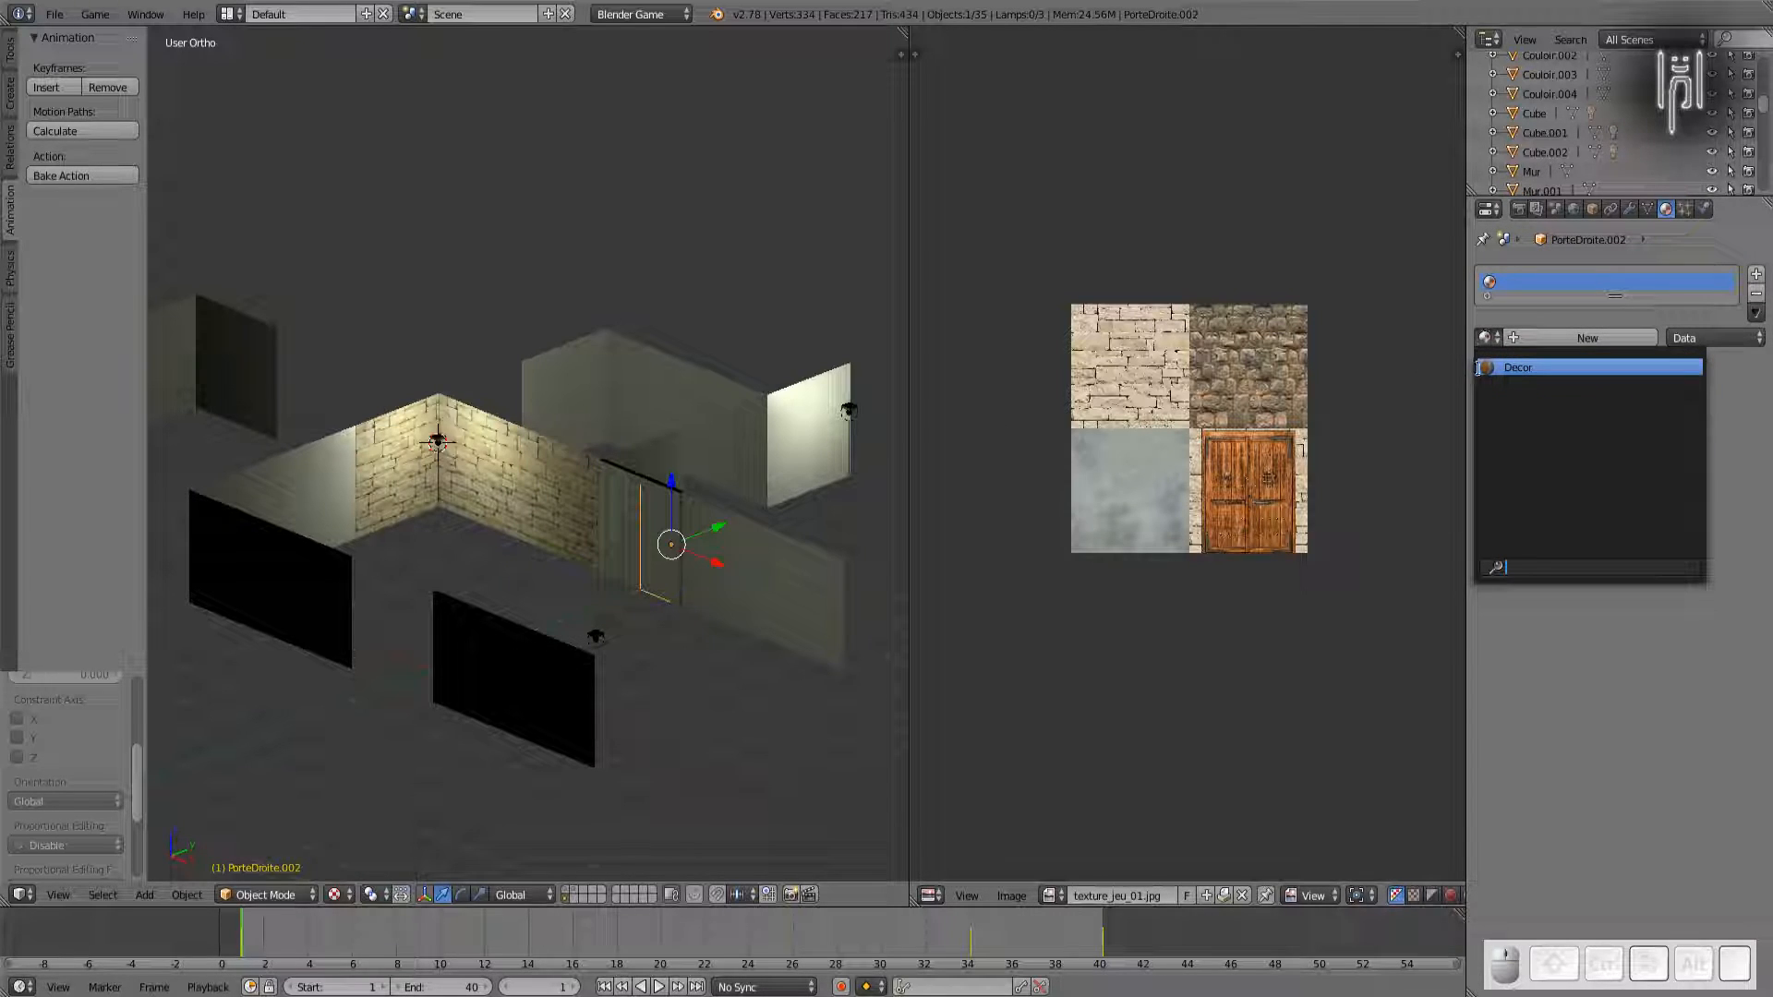
{"action": "left_click", "coordinate": [1495, 370]}
{"action": "right_click", "coordinate": [635, 510]}
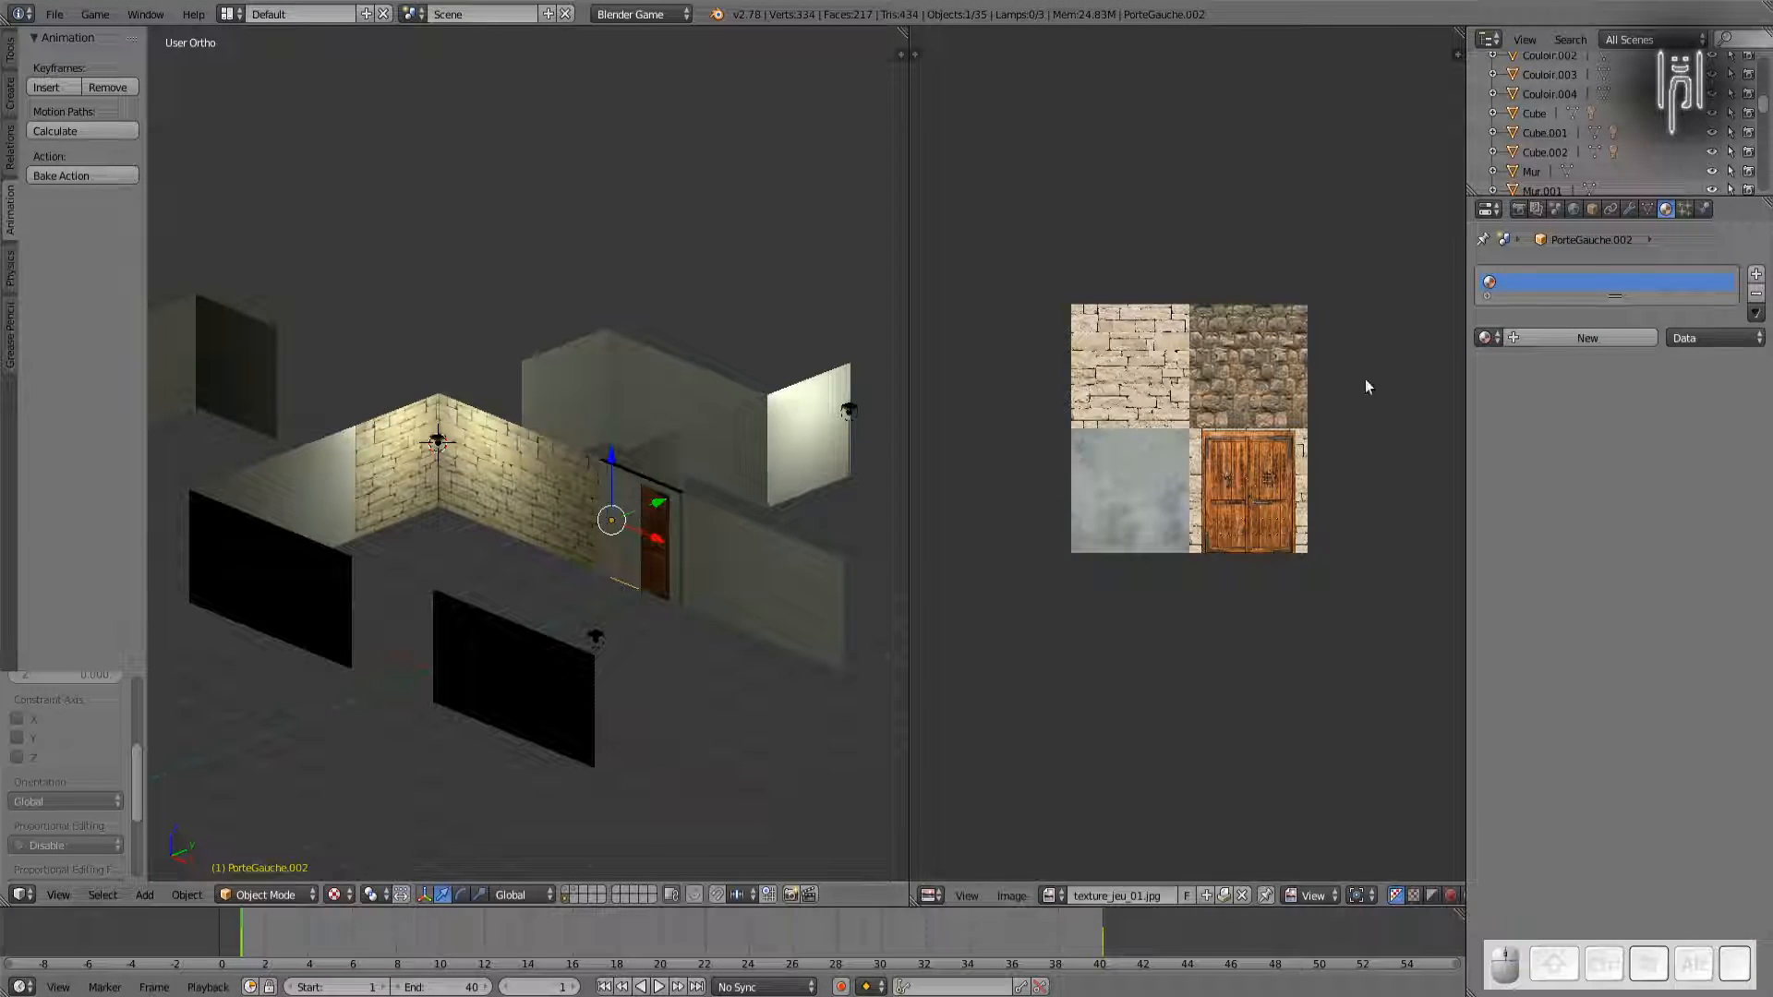
{"action": "left_click", "coordinate": [1486, 338]}
{"action": "left_click", "coordinate": [1496, 370]}
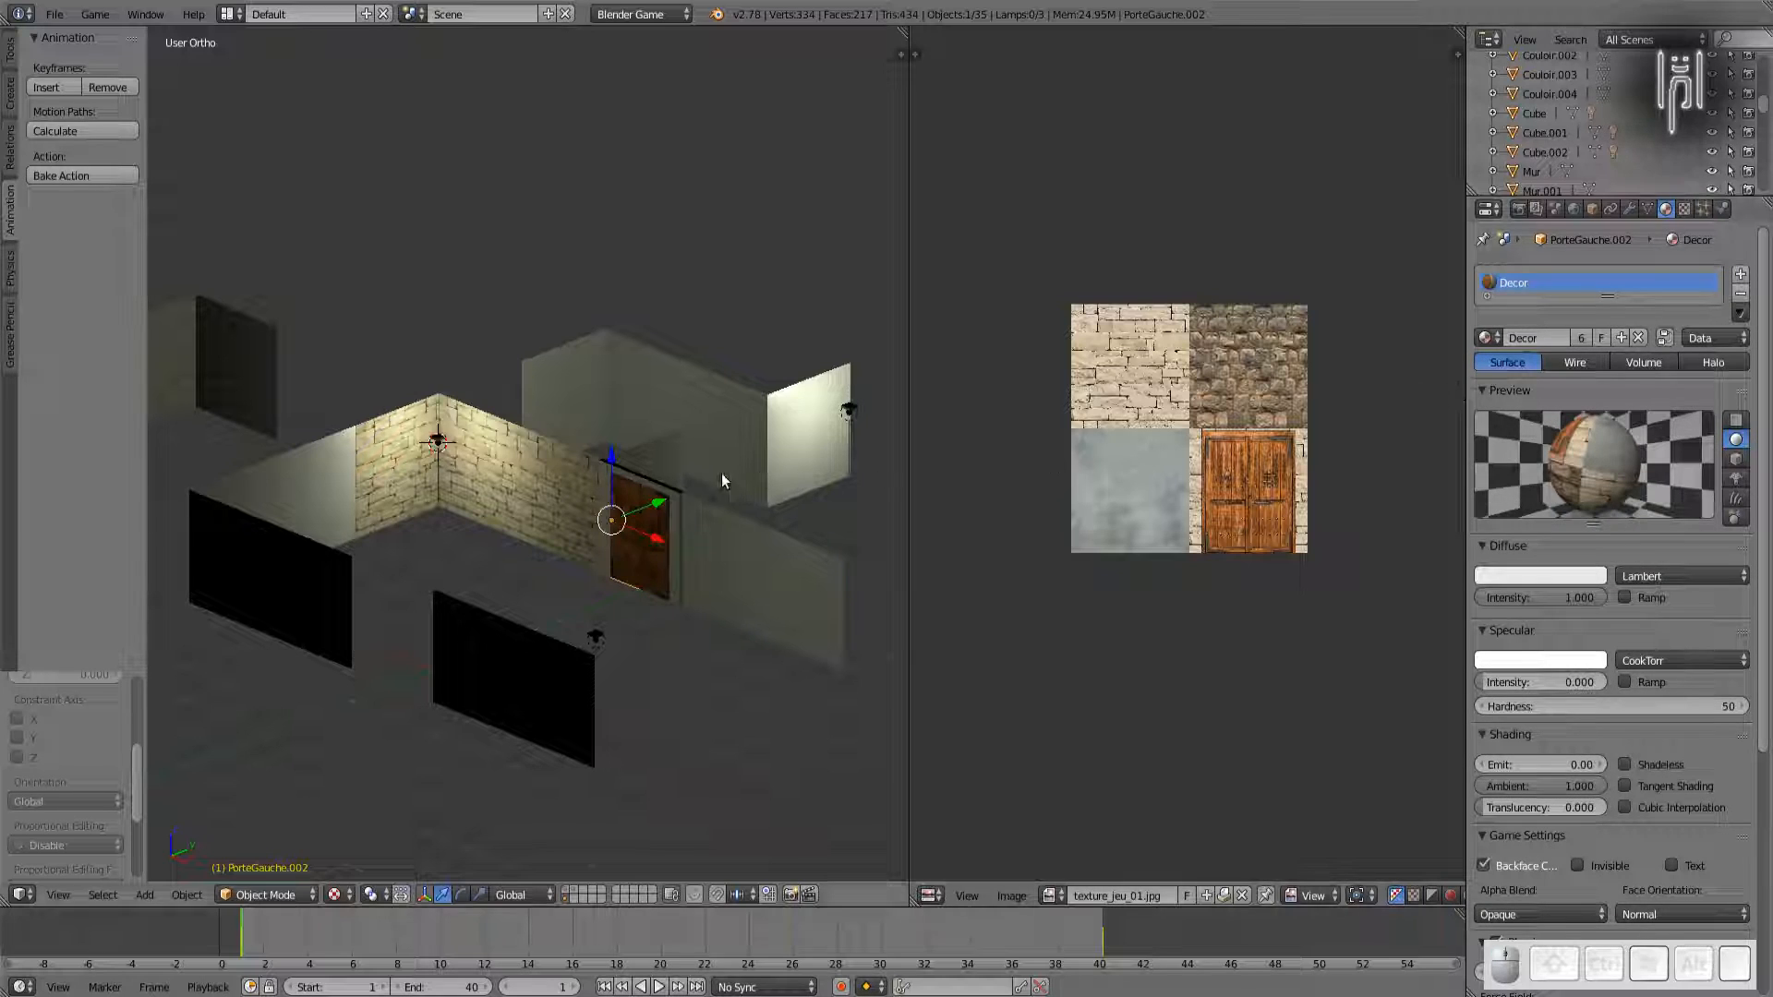
{"action": "right_click", "coordinate": [613, 506]}
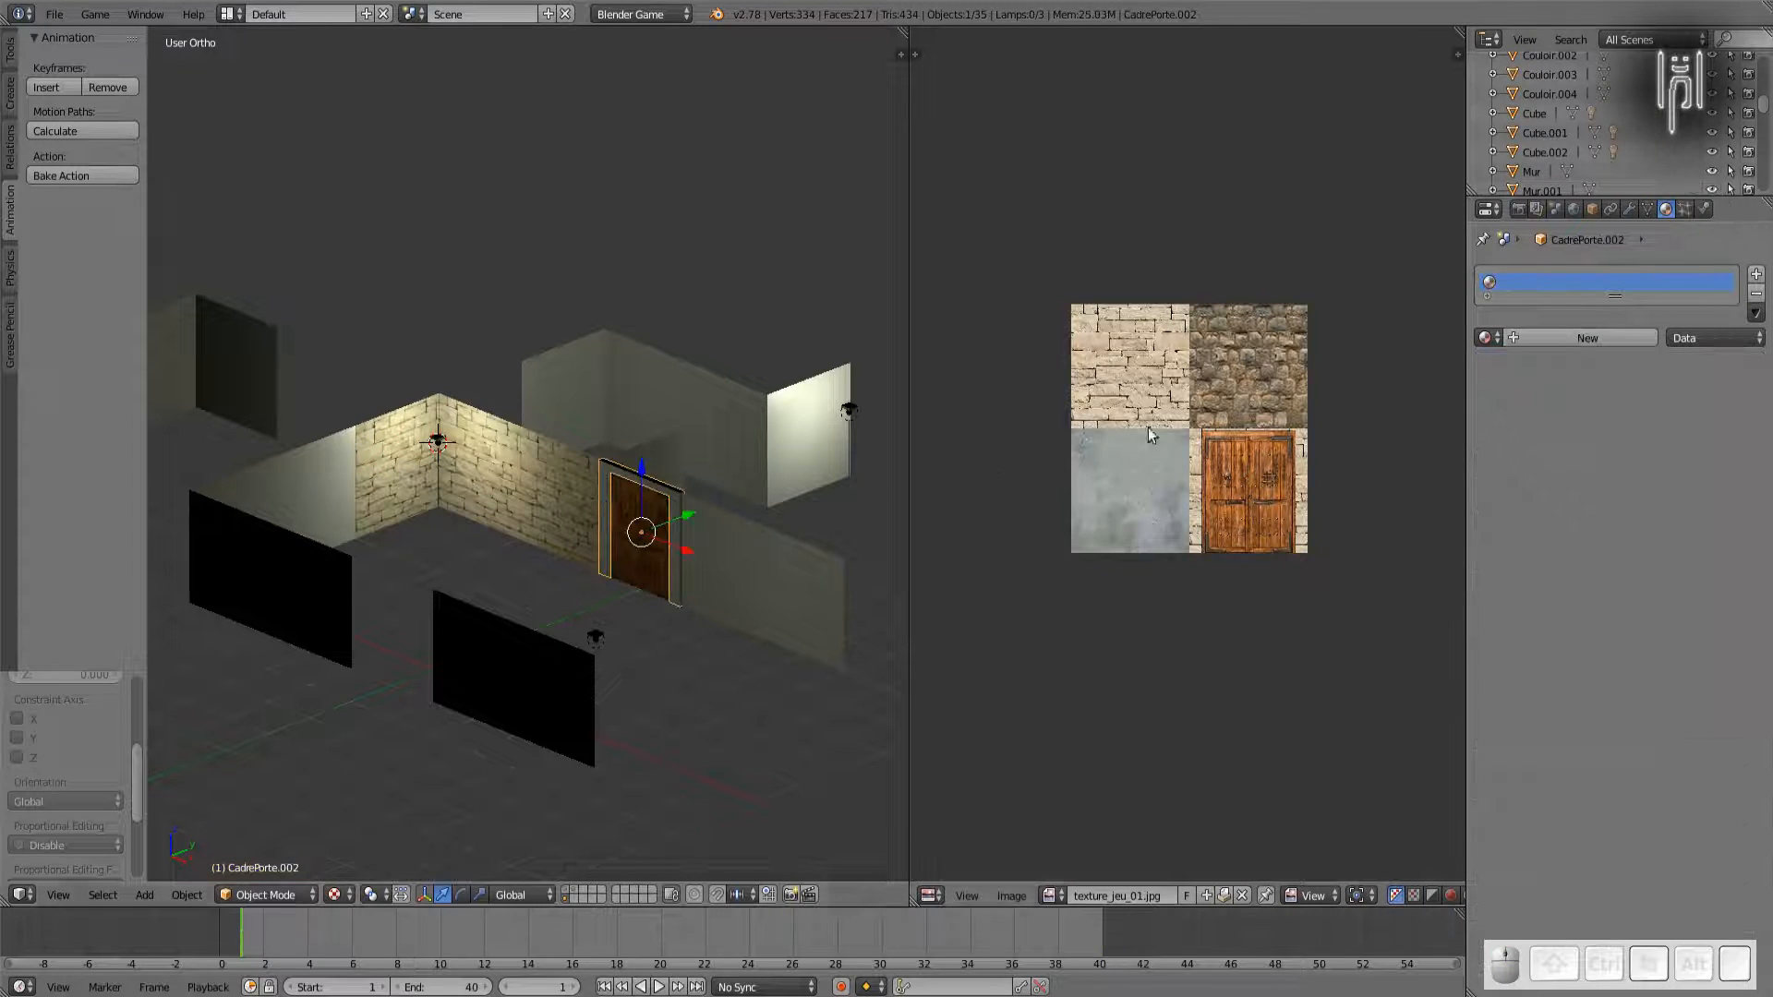
{"action": "left_click", "coordinate": [1487, 338]}
{"action": "left_click", "coordinate": [1496, 370]}
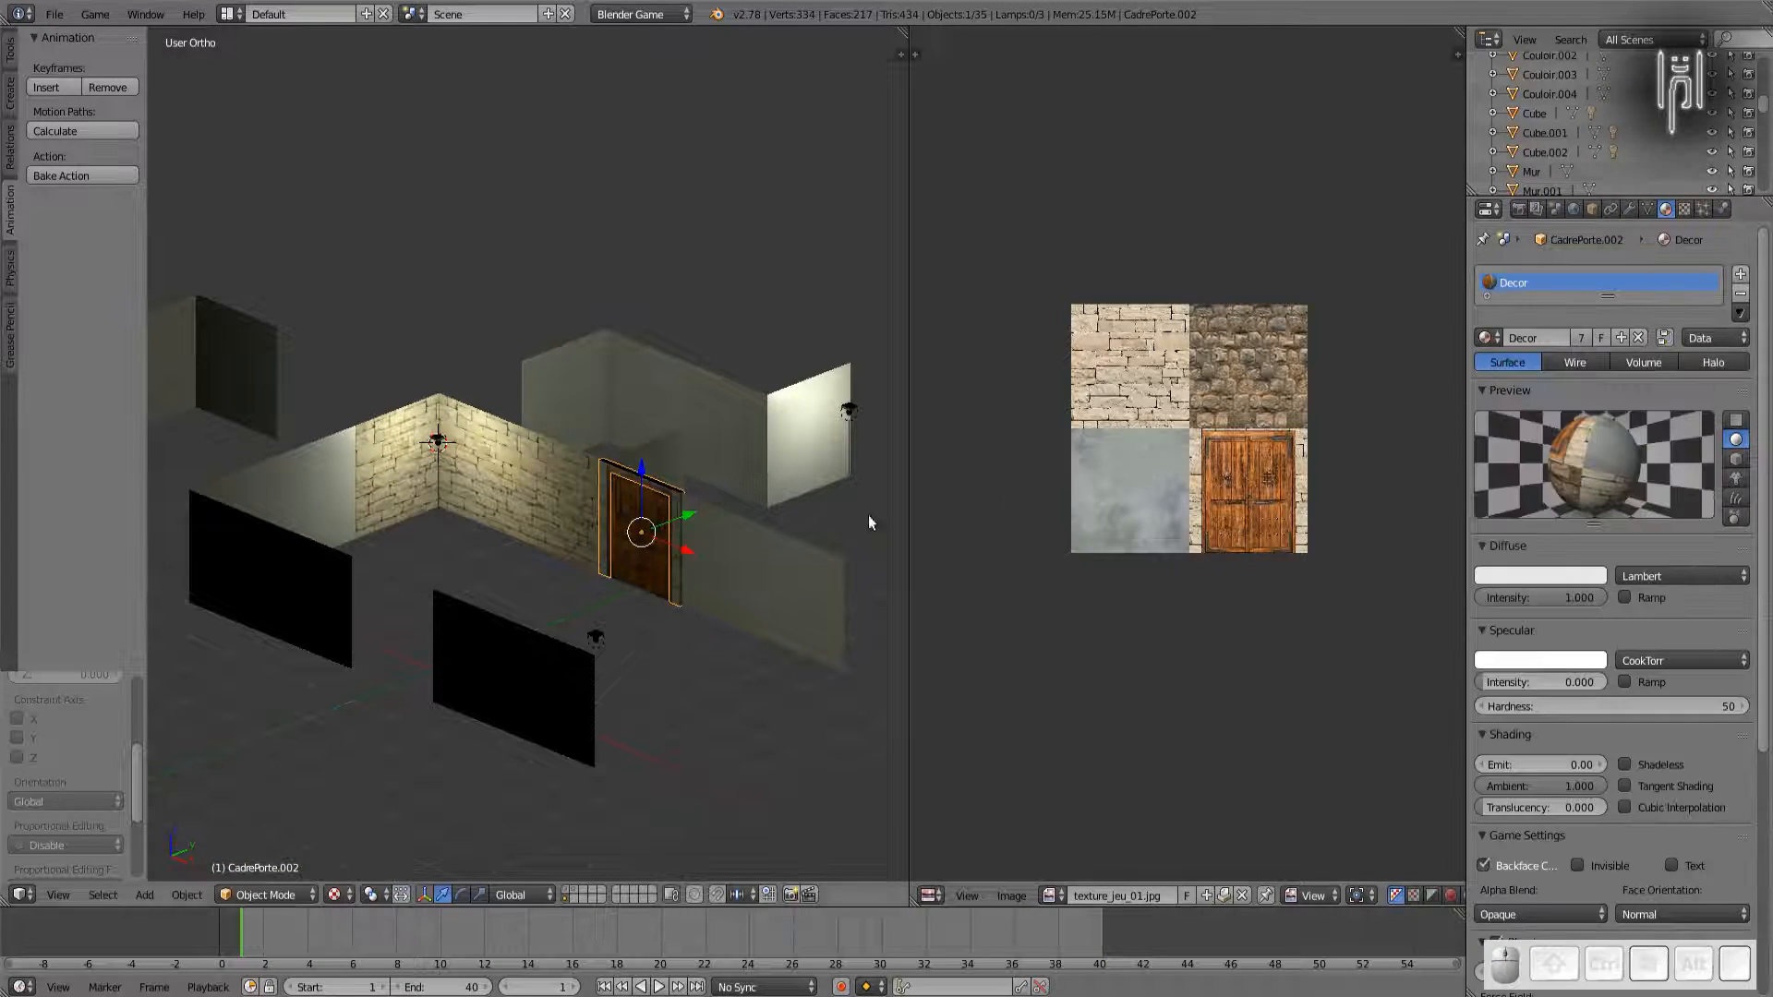
Step: Assign the Decor material to wall segment Mur.003 beyond the door and to the adjoining corner Coin.003
{"action": "right_click", "coordinate": [700, 538]}
{"action": "left_click", "coordinate": [1499, 339]}
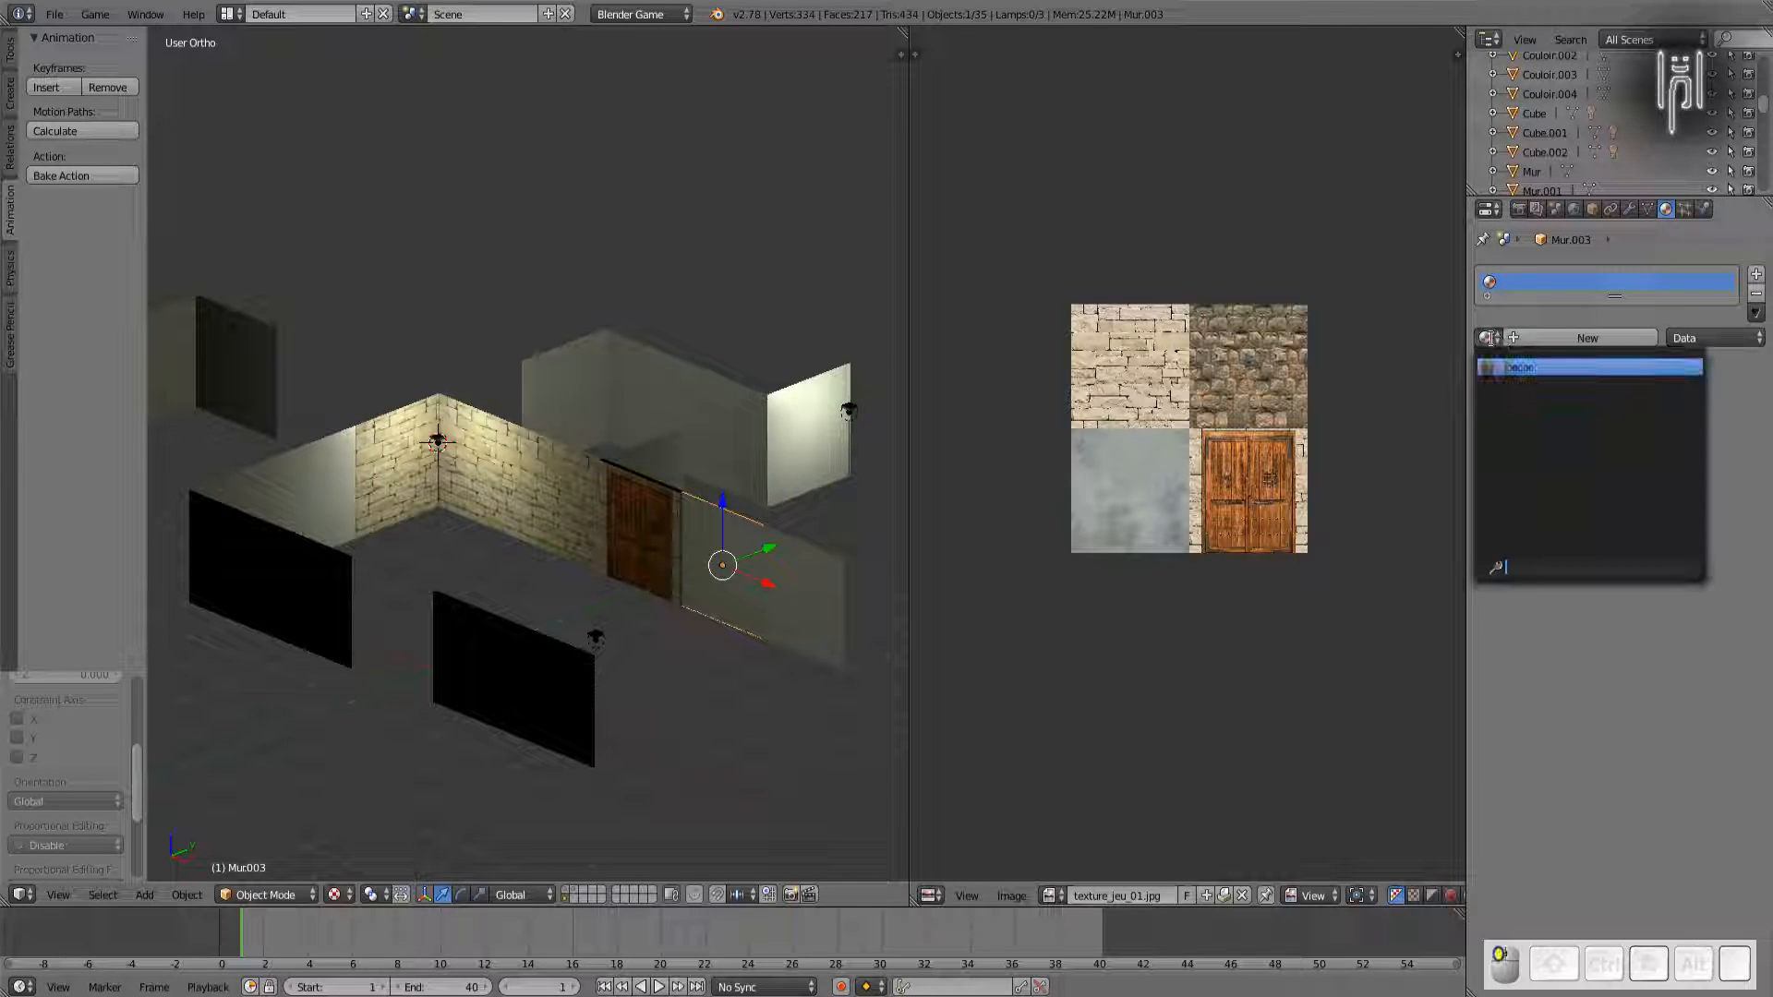
{"action": "left_click", "coordinate": [1501, 367]}
{"action": "left_click", "coordinate": [813, 580]}
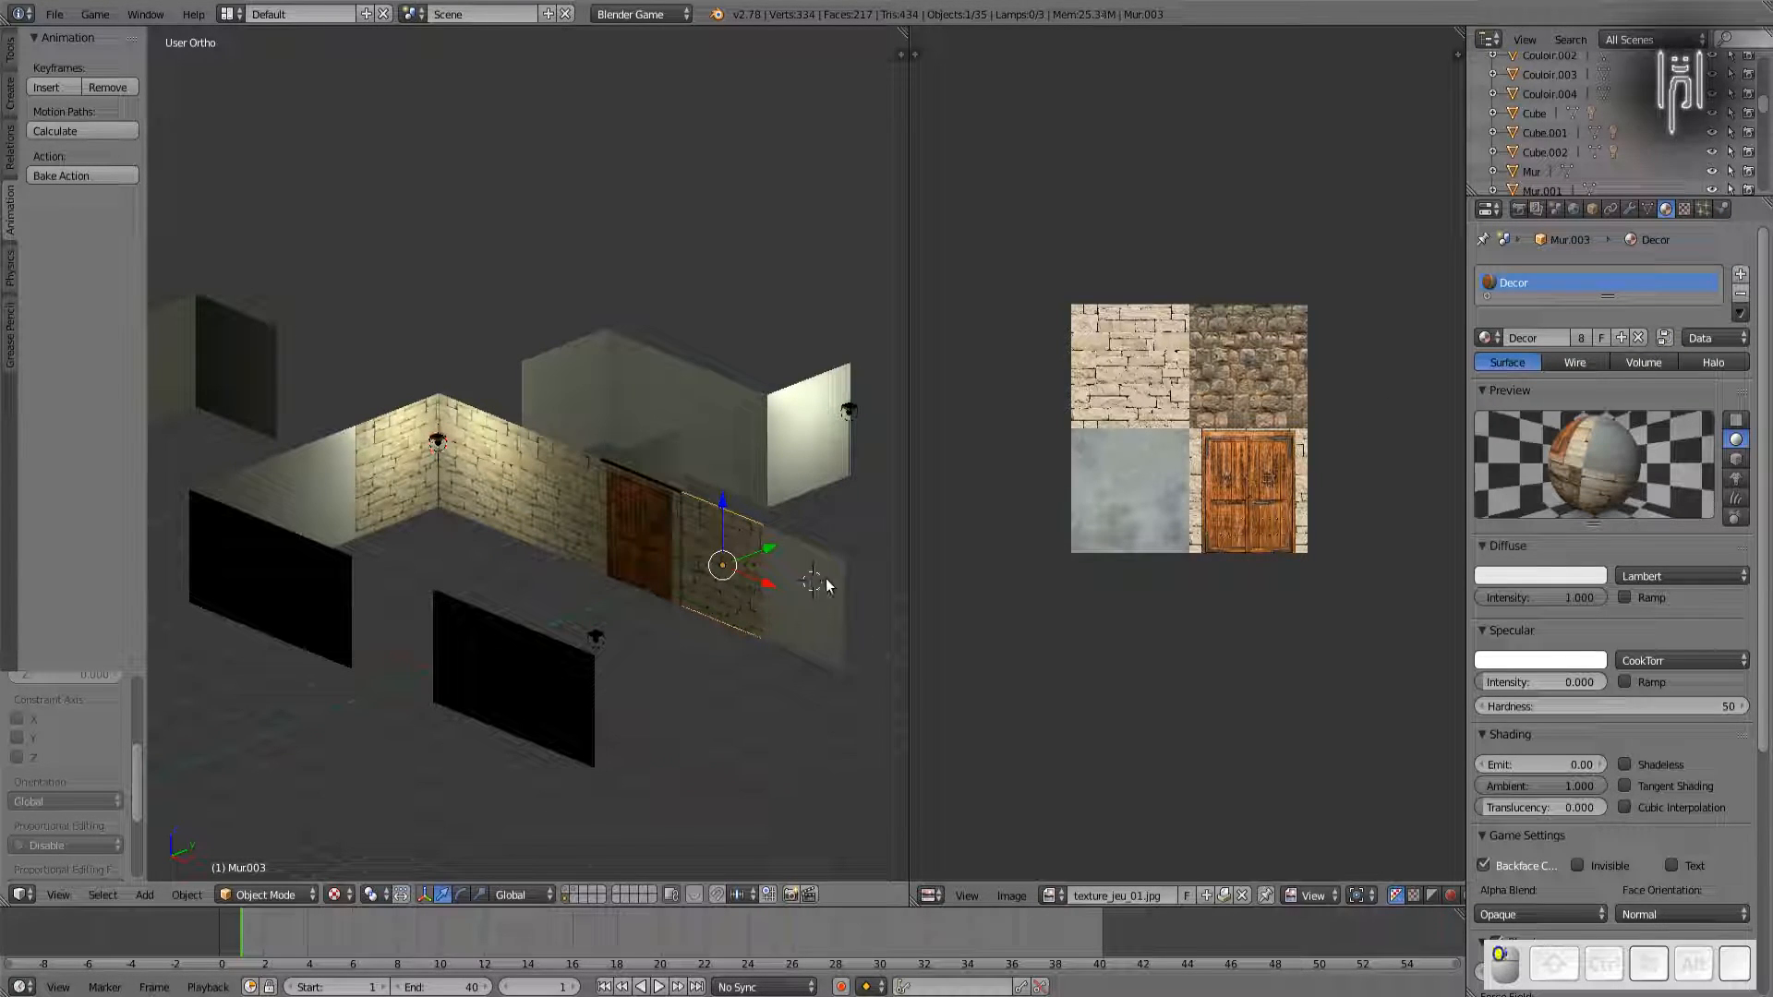
{"action": "right_click", "coordinate": [810, 584]}
{"action": "left_click", "coordinate": [1485, 340]}
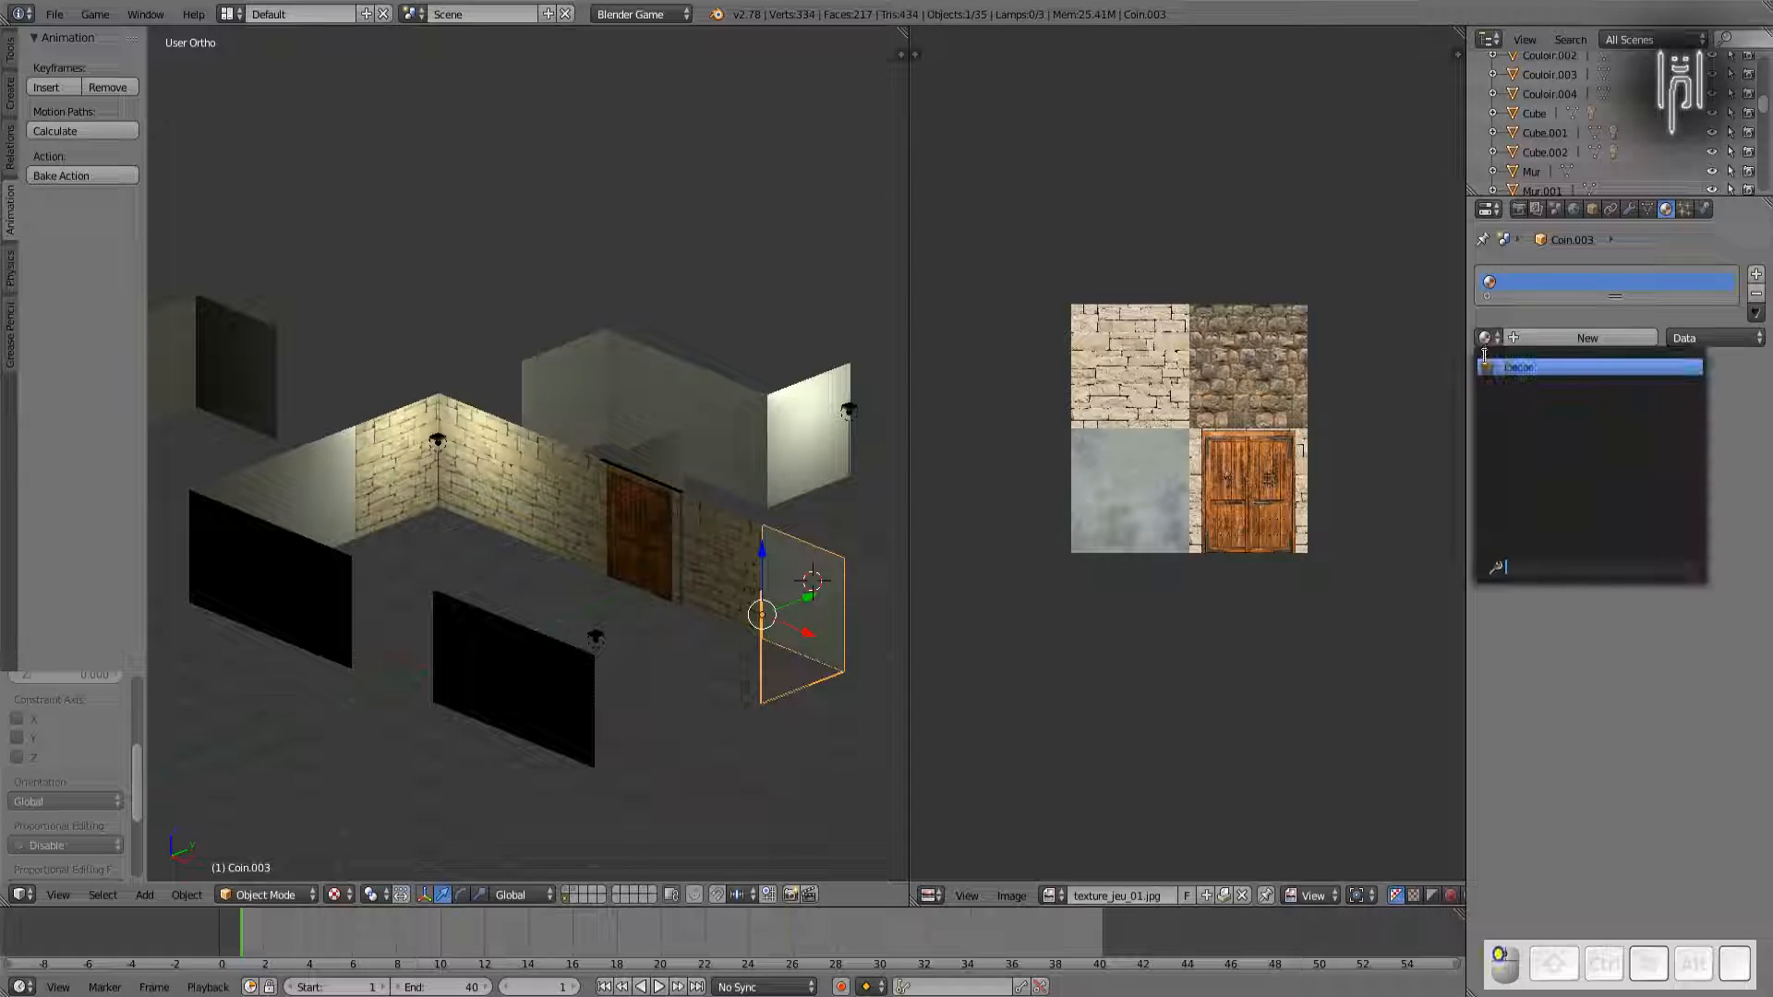
{"action": "left_click", "coordinate": [1501, 367]}
Step: Assign the Decor material to corridor piece Couloir.003 beside the flickering lamp
{"action": "right_click", "coordinate": [805, 450]}
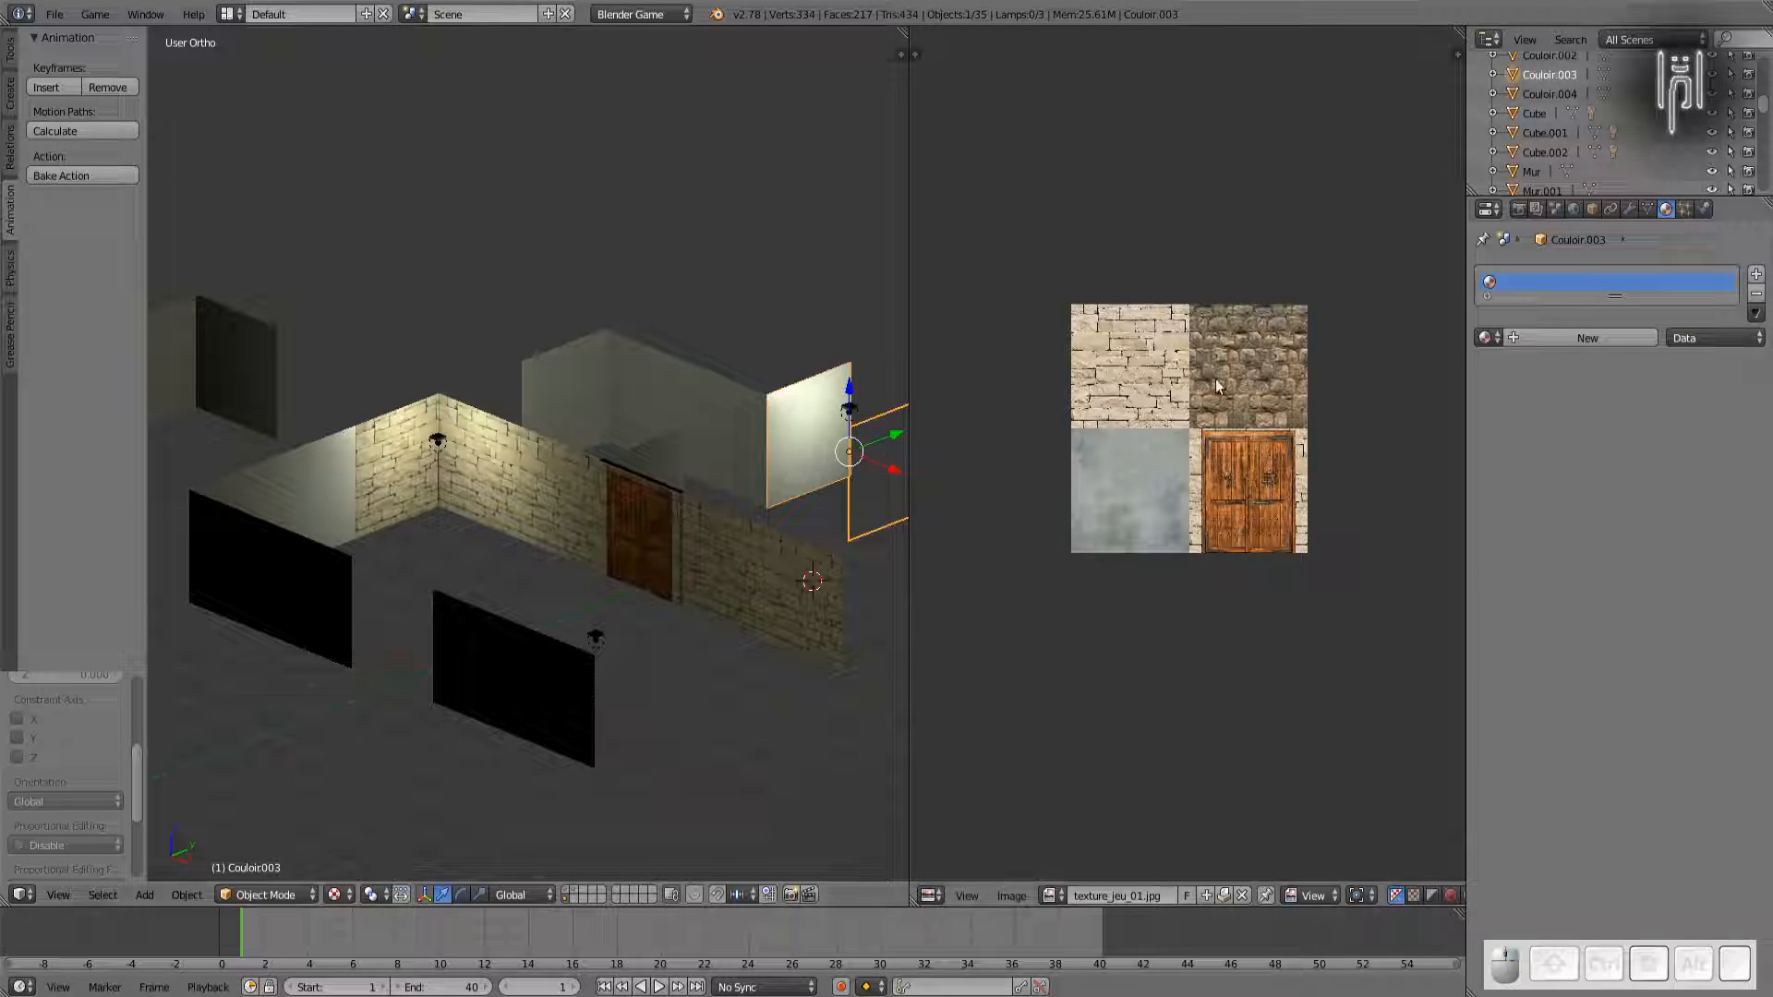
{"action": "left_click", "coordinate": [1484, 338]}
{"action": "left_click", "coordinate": [1493, 366]}
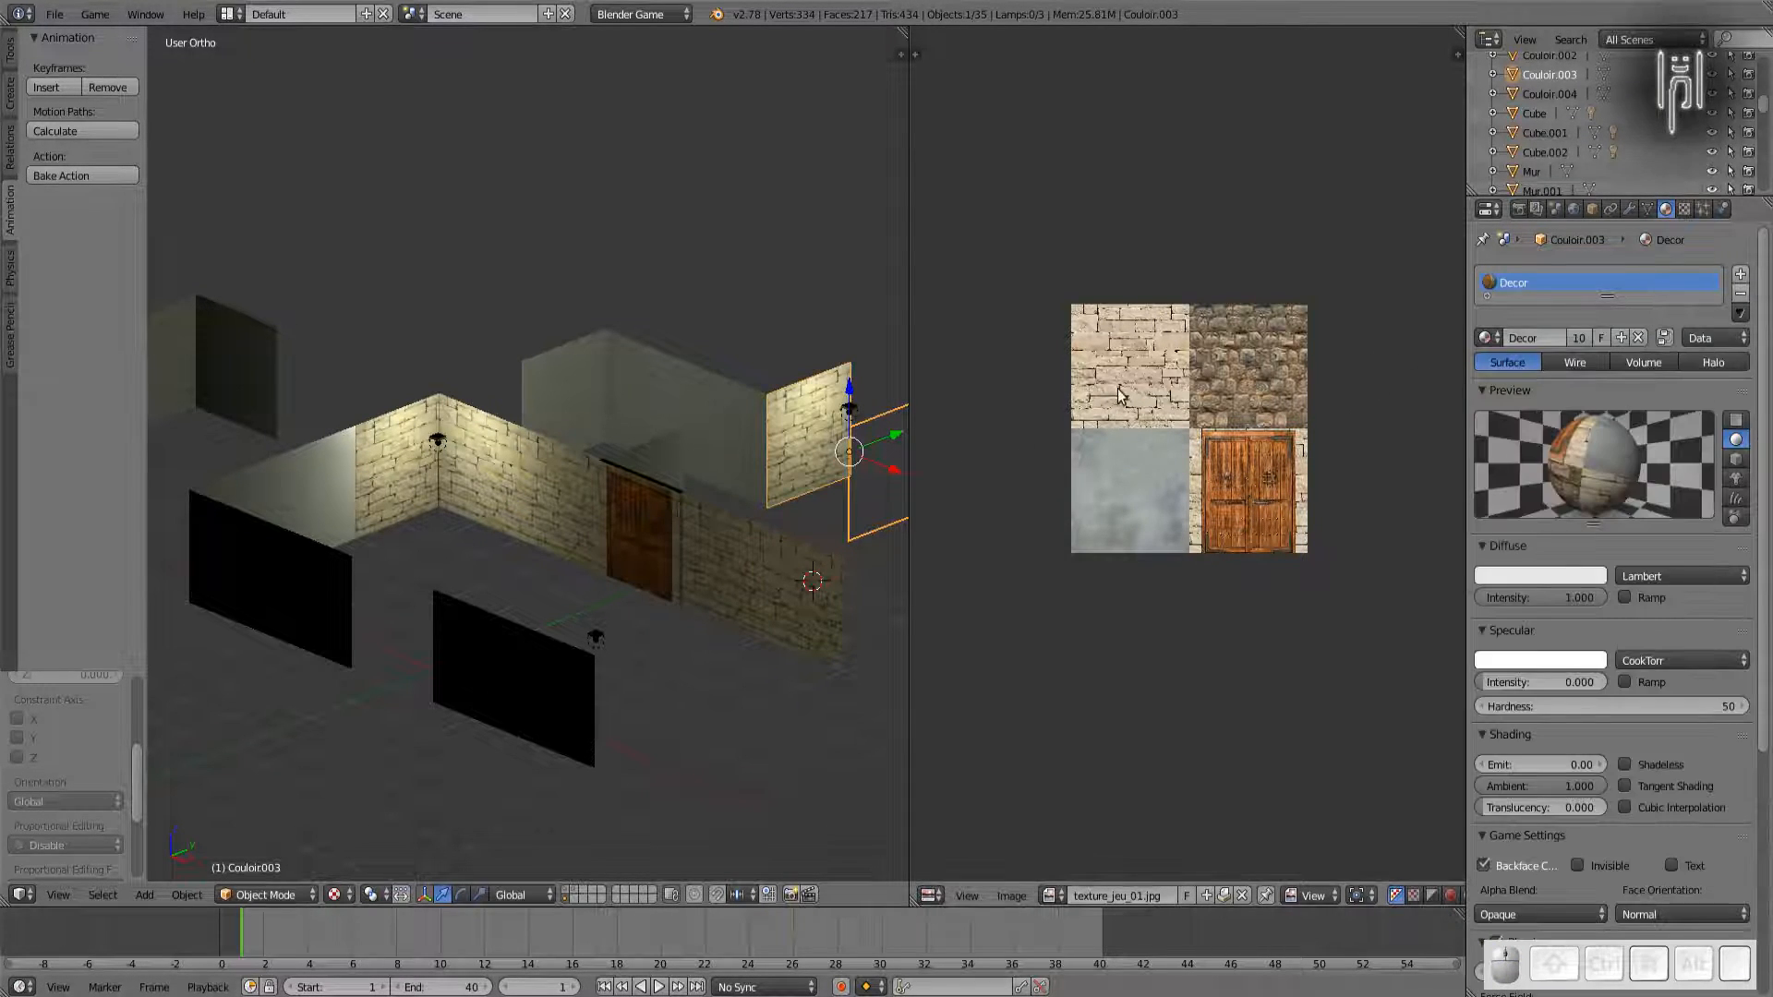
Step: Assign the Decor material to corridor piece Couloir.002 and the adjoining far corridor and door pieces
{"action": "right_click", "coordinate": [739, 433]}
{"action": "left_click", "coordinate": [1483, 340]}
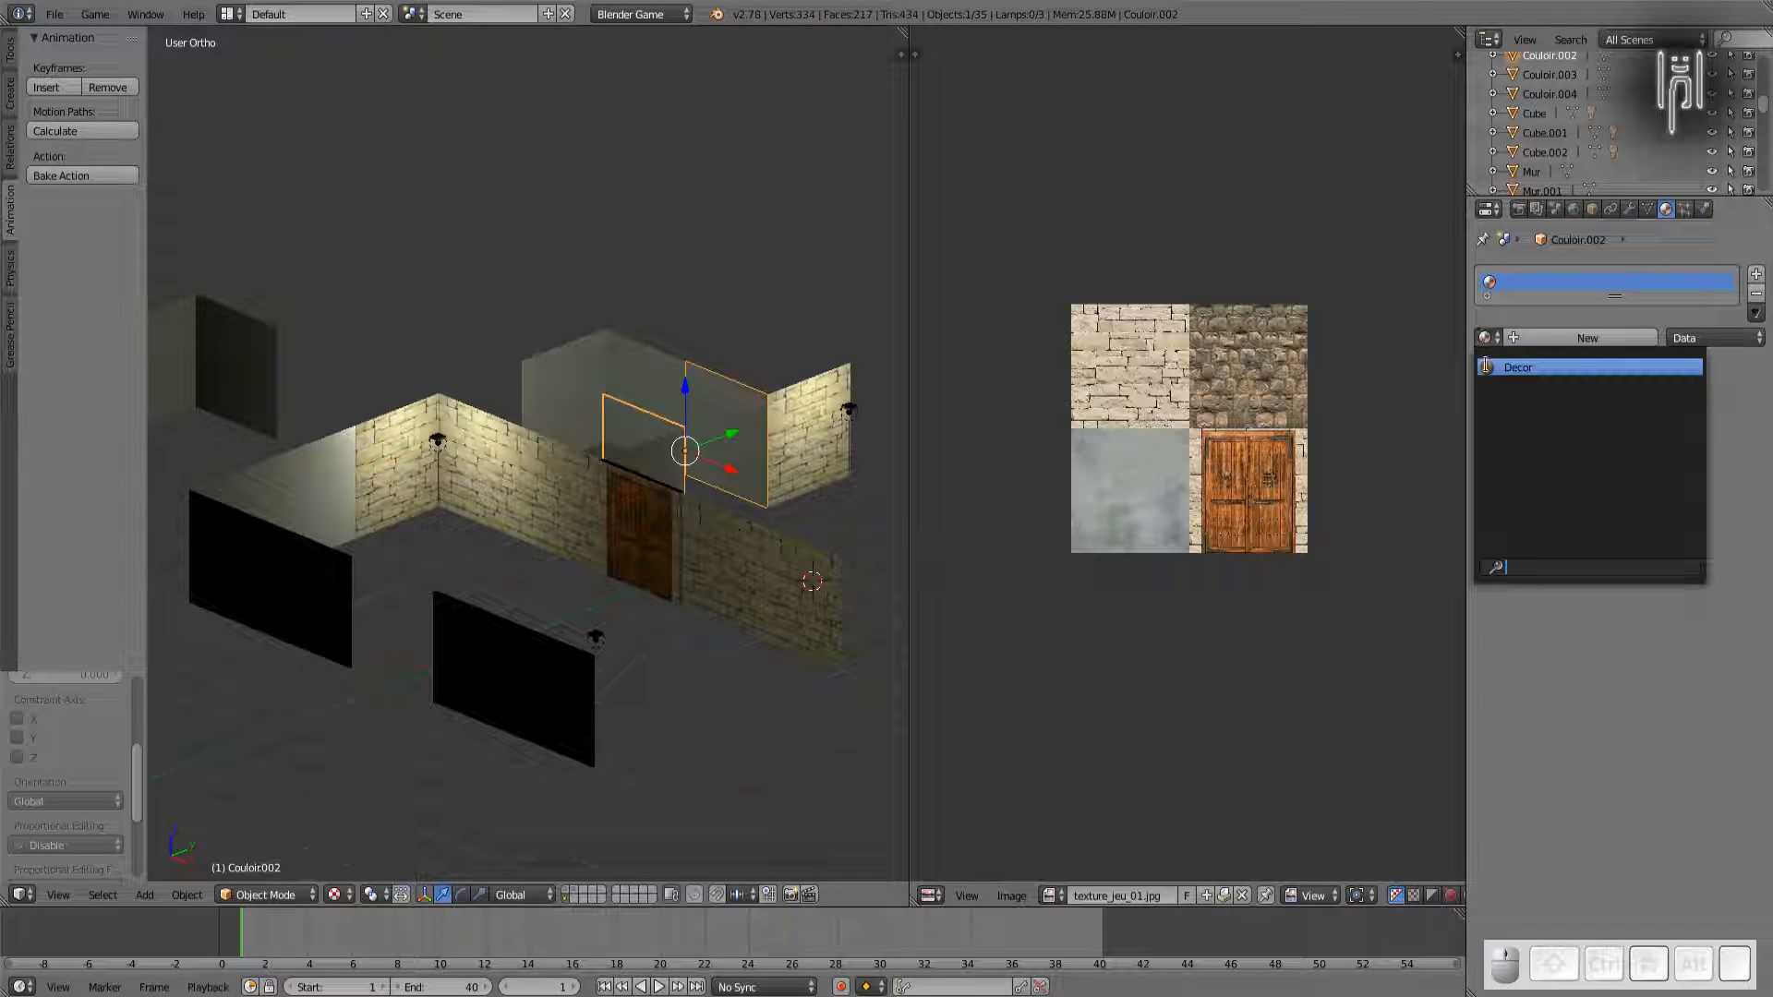
{"action": "left_click", "coordinate": [1493, 366]}
{"action": "right_click", "coordinate": [642, 388]}
{"action": "left_click", "coordinate": [1485, 339]}
{"action": "left_click", "coordinate": [1493, 367]}
{"action": "right_click", "coordinate": [729, 489]}
{"action": "left_click", "coordinate": [1486, 340]}
{"action": "left_click", "coordinate": [1493, 367]}
Step: Assign the Decor material to the room's remaining pieces, including wall segments Mur.002 and Mur.009 and corner Coin.004
{"action": "right_click", "coordinate": [310, 493]}
{"action": "left_click", "coordinate": [1486, 339]}
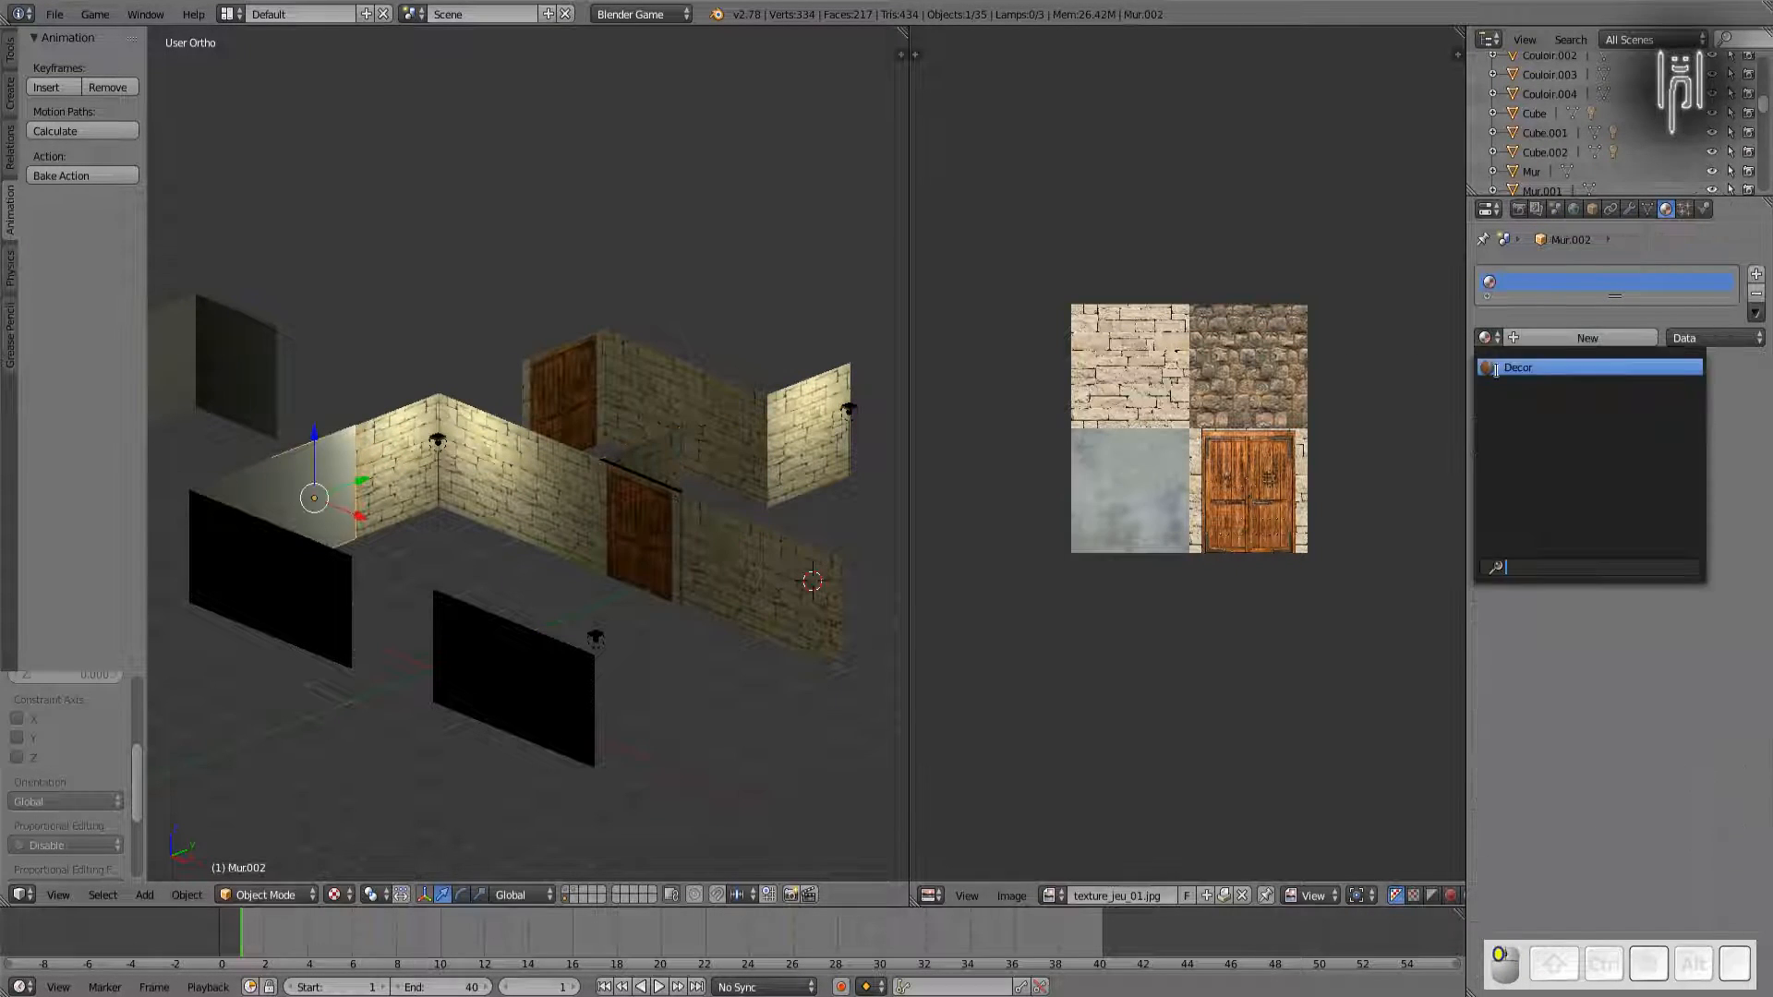
{"action": "left_click", "coordinate": [1493, 367]}
{"action": "right_click", "coordinate": [244, 558]}
{"action": "left_click", "coordinate": [1485, 339]}
{"action": "left_click", "coordinate": [1493, 367]}
{"action": "right_click", "coordinate": [314, 591]}
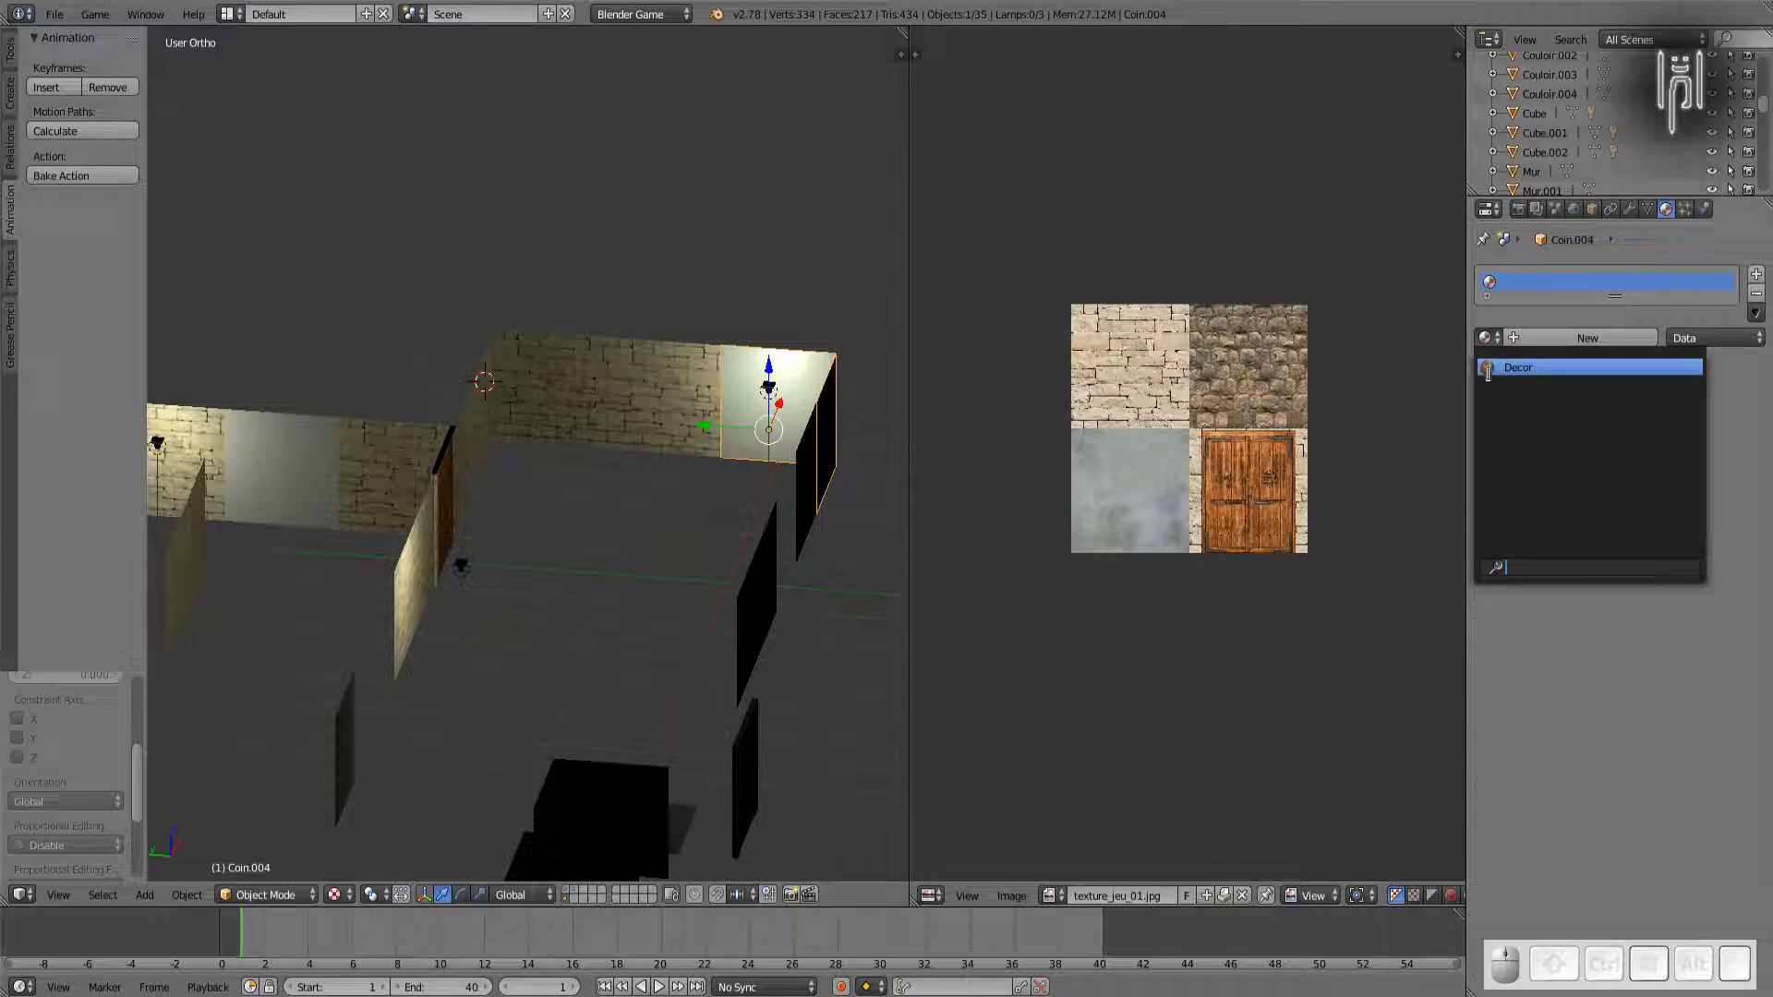
{"action": "left_click", "coordinate": [1485, 339]}
{"action": "left_click", "coordinate": [1493, 366]}
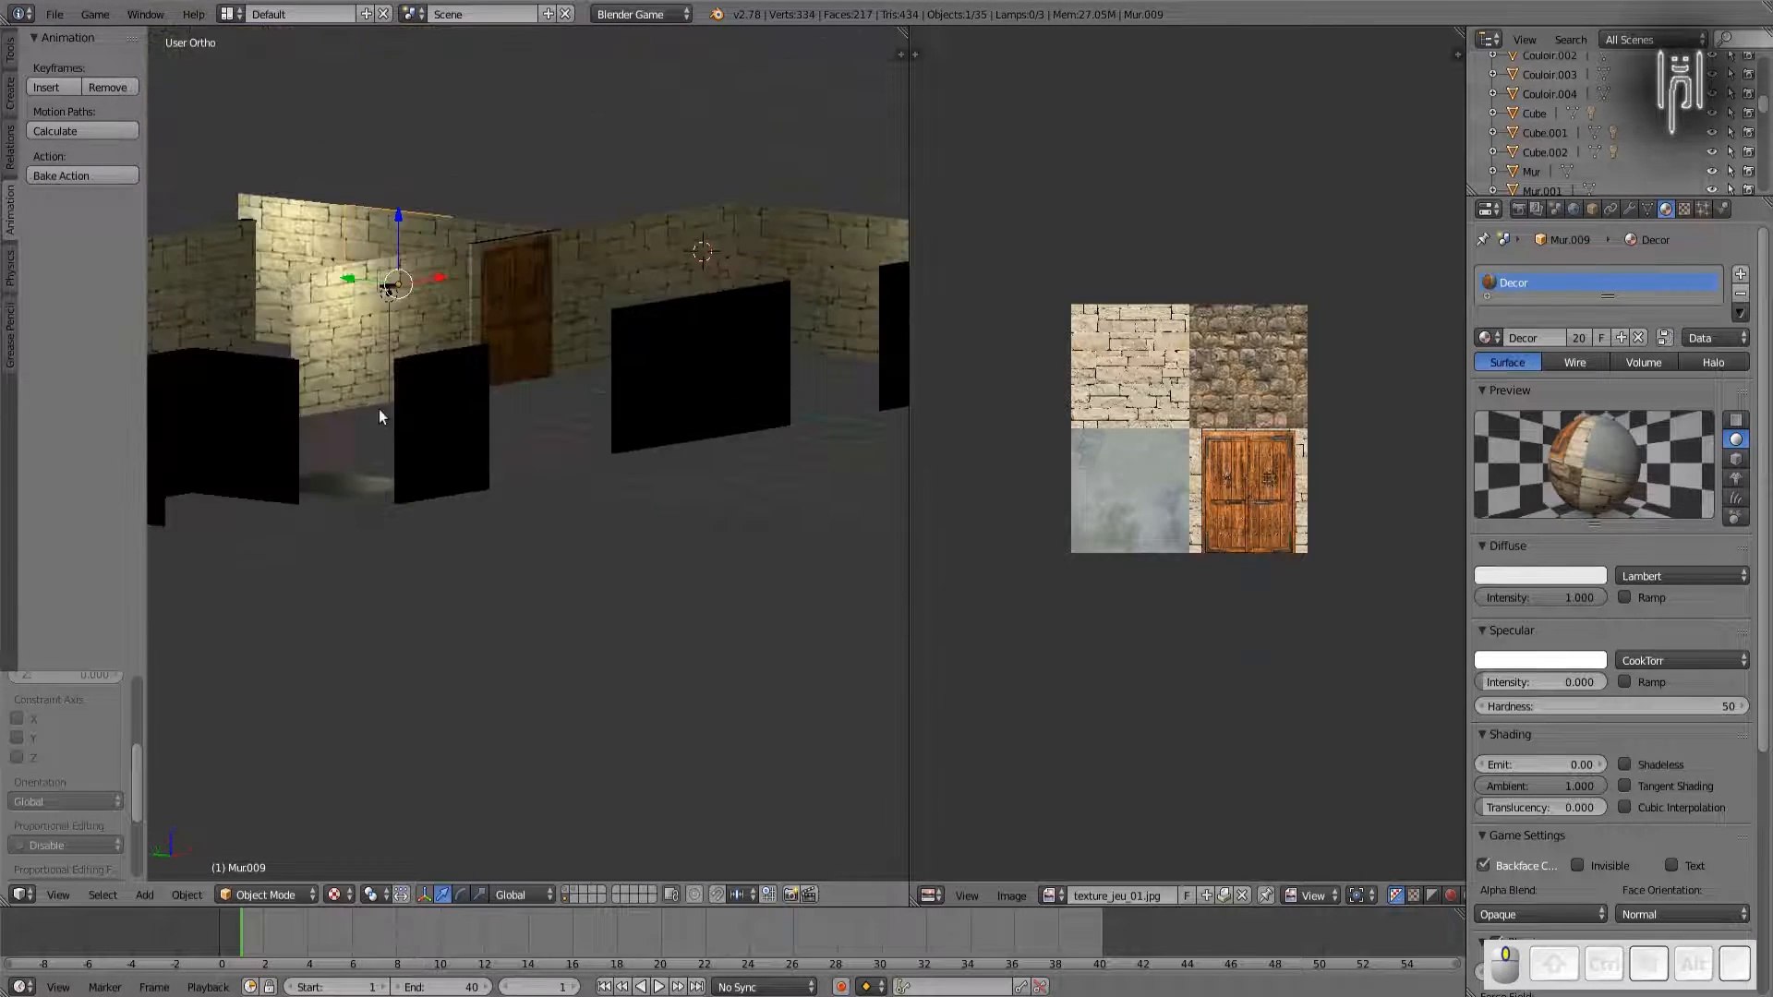
Step: Assign the Decor material to door frame CadrePorte.001 and the detached wall pieces near it
{"action": "right_click", "coordinate": [378, 408]}
{"action": "left_click", "coordinate": [1486, 338]}
{"action": "left_click", "coordinate": [1492, 366]}
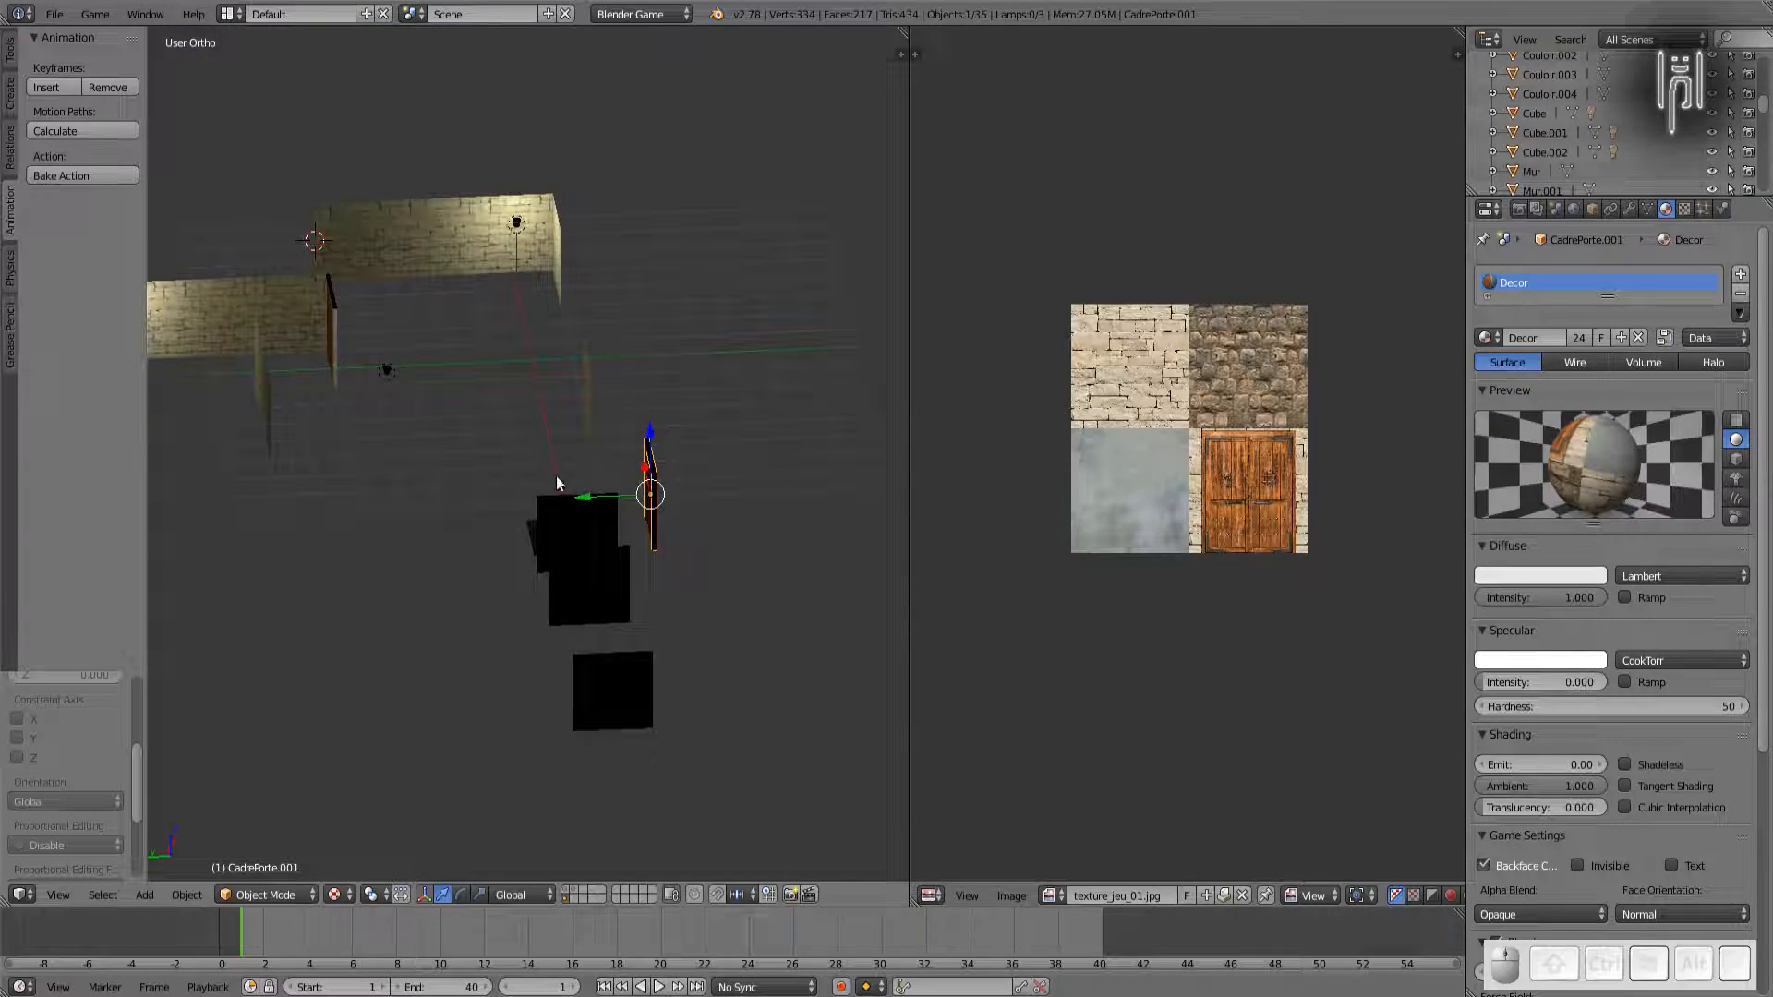
{"action": "right_click", "coordinate": [567, 517]}
{"action": "left_click", "coordinate": [1486, 339]}
{"action": "left_click", "coordinate": [1493, 366]}
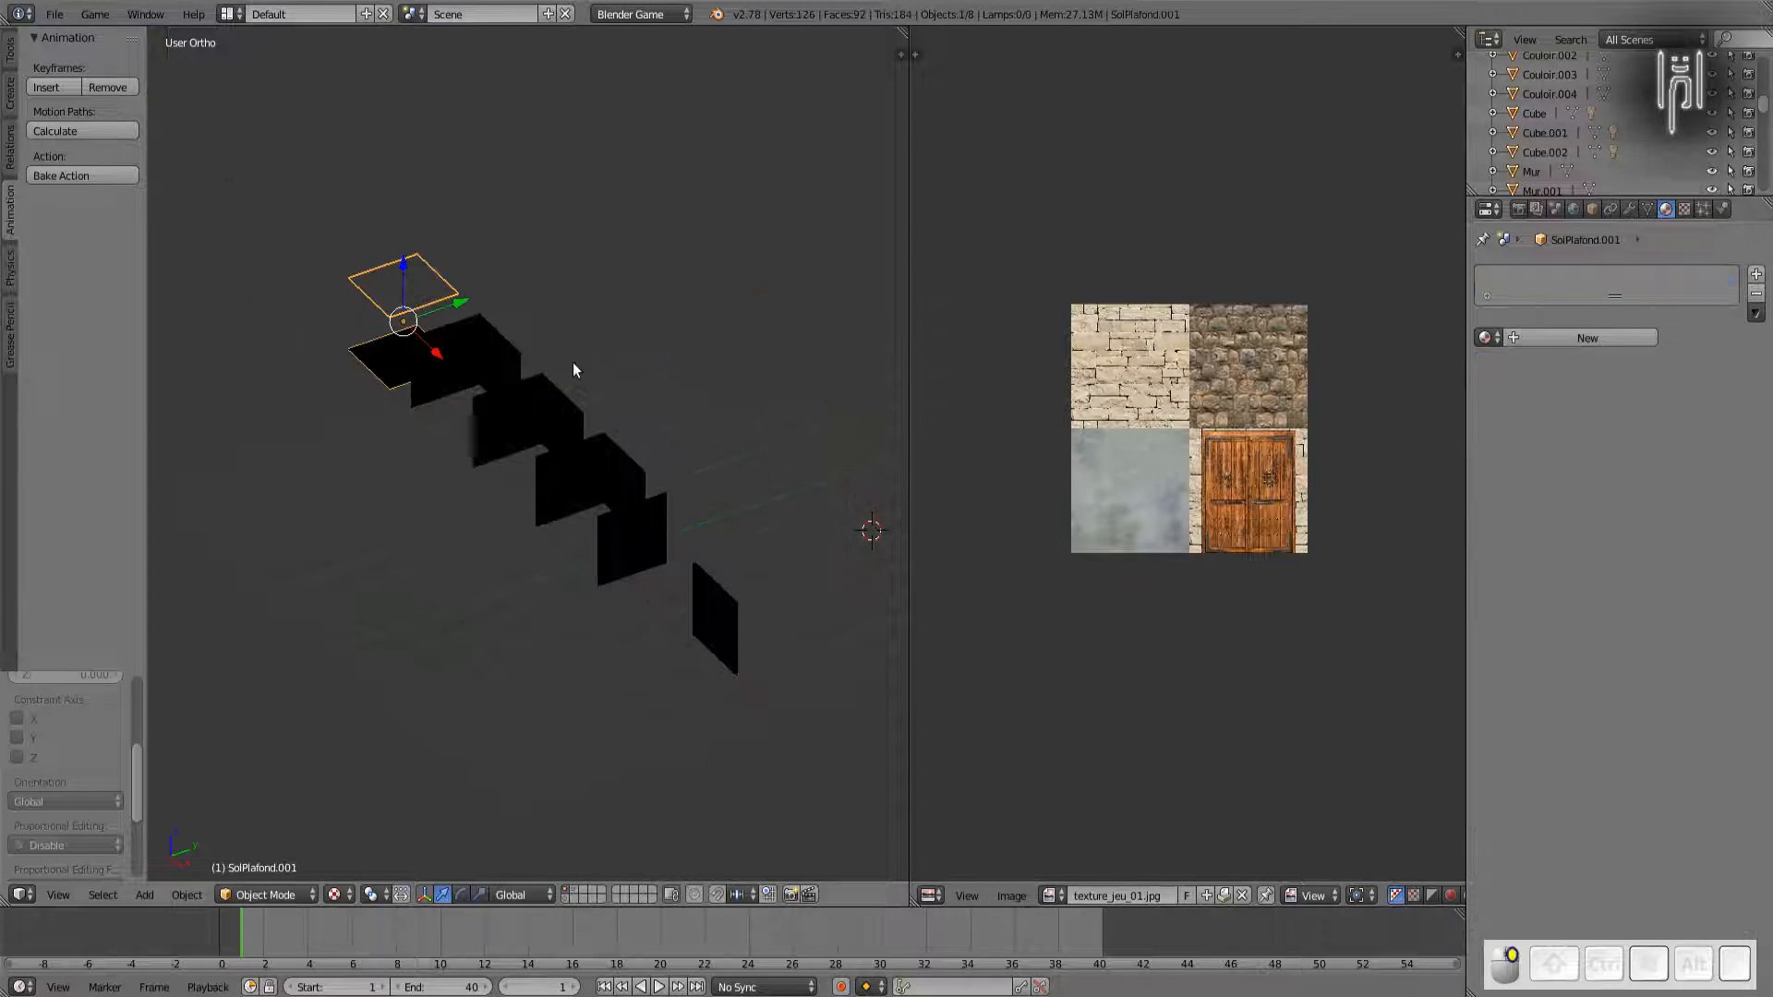
Step: Assign the Decor material to floor-ceiling tile SolPlafond.001 and the other corridor pieces on its layer
{"action": "left_click", "coordinate": [1485, 339]}
{"action": "left_click", "coordinate": [1484, 366]}
{"action": "left_click", "coordinate": [1486, 339]}
{"action": "left_click", "coordinate": [1485, 366]}
{"action": "left_click", "coordinate": [1485, 339]}
{"action": "left_click", "coordinate": [1485, 366]}
{"action": "left_click", "coordinate": [1486, 338]}
{"action": "left_click", "coordinate": [1485, 366]}
{"action": "left_click", "coordinate": [1485, 339]}
{"action": "left_click", "coordinate": [1484, 366]}
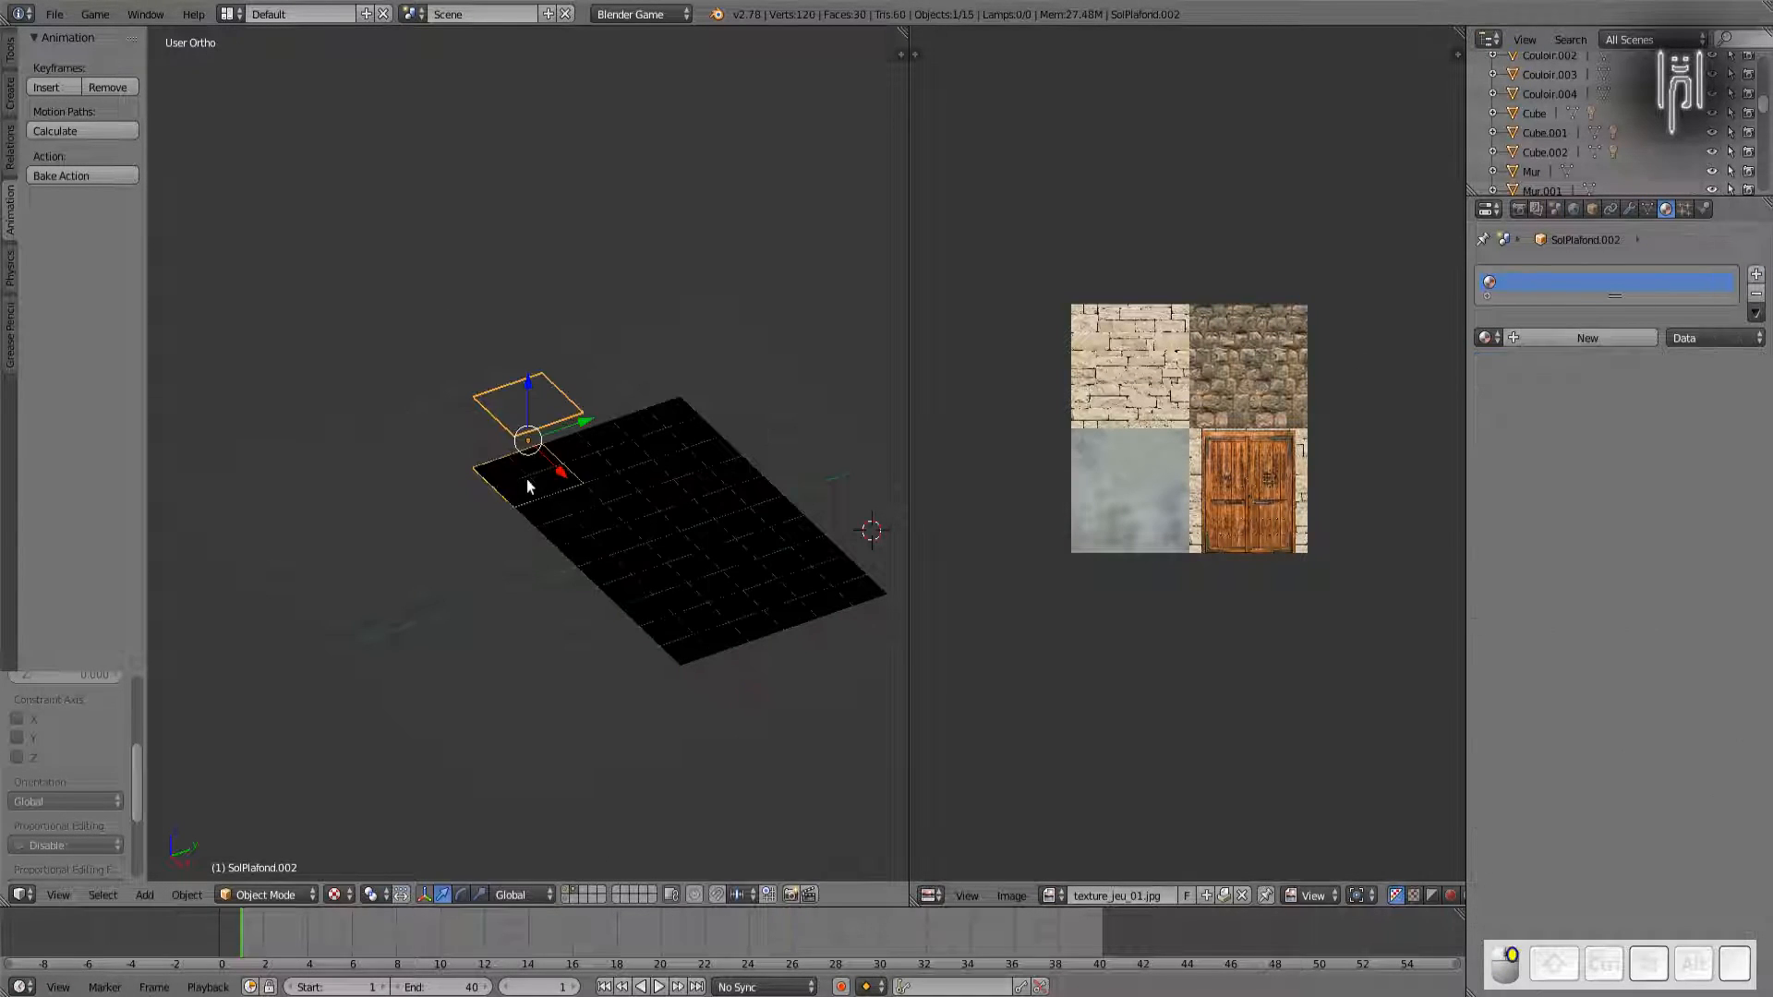
Step: Assign the Decor material to room tile SolPlafond.002 and the neighbouring floor-ceiling tiles
{"action": "left_click", "coordinate": [1485, 339]}
{"action": "left_click", "coordinate": [1484, 366]}
{"action": "right_click", "coordinate": [637, 485]}
{"action": "left_click", "coordinate": [1485, 339]}
{"action": "left_click", "coordinate": [1485, 367]}
{"action": "right_click", "coordinate": [566, 508]}
{"action": "left_click", "coordinate": [1486, 338]}
{"action": "left_click", "coordinate": [1484, 366]}
Step: Assign the Decor material to floor-ceiling tile SolPlafond.016 and another tile along the same edge of the room
{"action": "right_click", "coordinate": [733, 502]}
{"action": "left_click", "coordinate": [1485, 339]}
{"action": "left_click", "coordinate": [1484, 367]}
{"action": "right_click", "coordinate": [793, 539]}
{"action": "left_click", "coordinate": [1486, 339]}
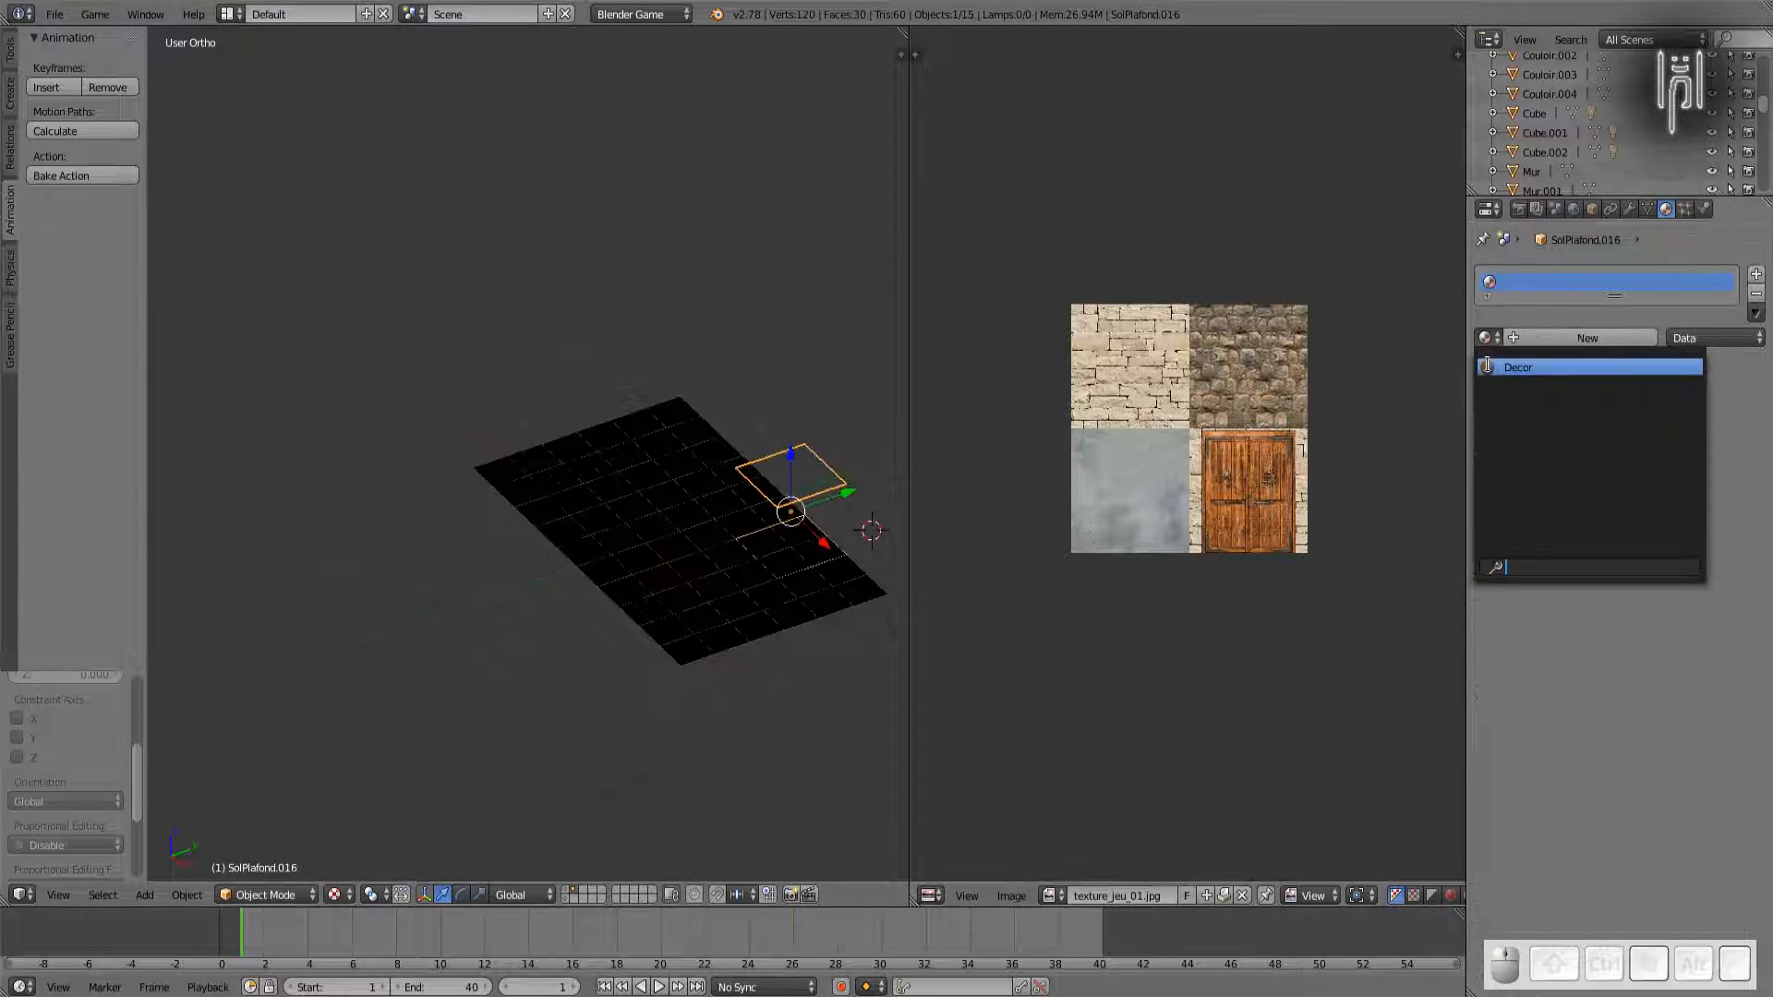
{"action": "left_click", "coordinate": [1484, 366]}
Step: Assign the Decor material to the last room floor-ceiling tiles, ending with corner tile SolPlafond.006
{"action": "right_click", "coordinate": [724, 559]}
{"action": "left_click", "coordinate": [1485, 339]}
{"action": "left_click", "coordinate": [1484, 366]}
{"action": "left_click", "coordinate": [1486, 339]}
{"action": "left_click", "coordinate": [1484, 366]}
{"action": "right_click", "coordinate": [694, 567]}
{"action": "left_click", "coordinate": [1486, 338]}
{"action": "left_click", "coordinate": [1485, 366]}
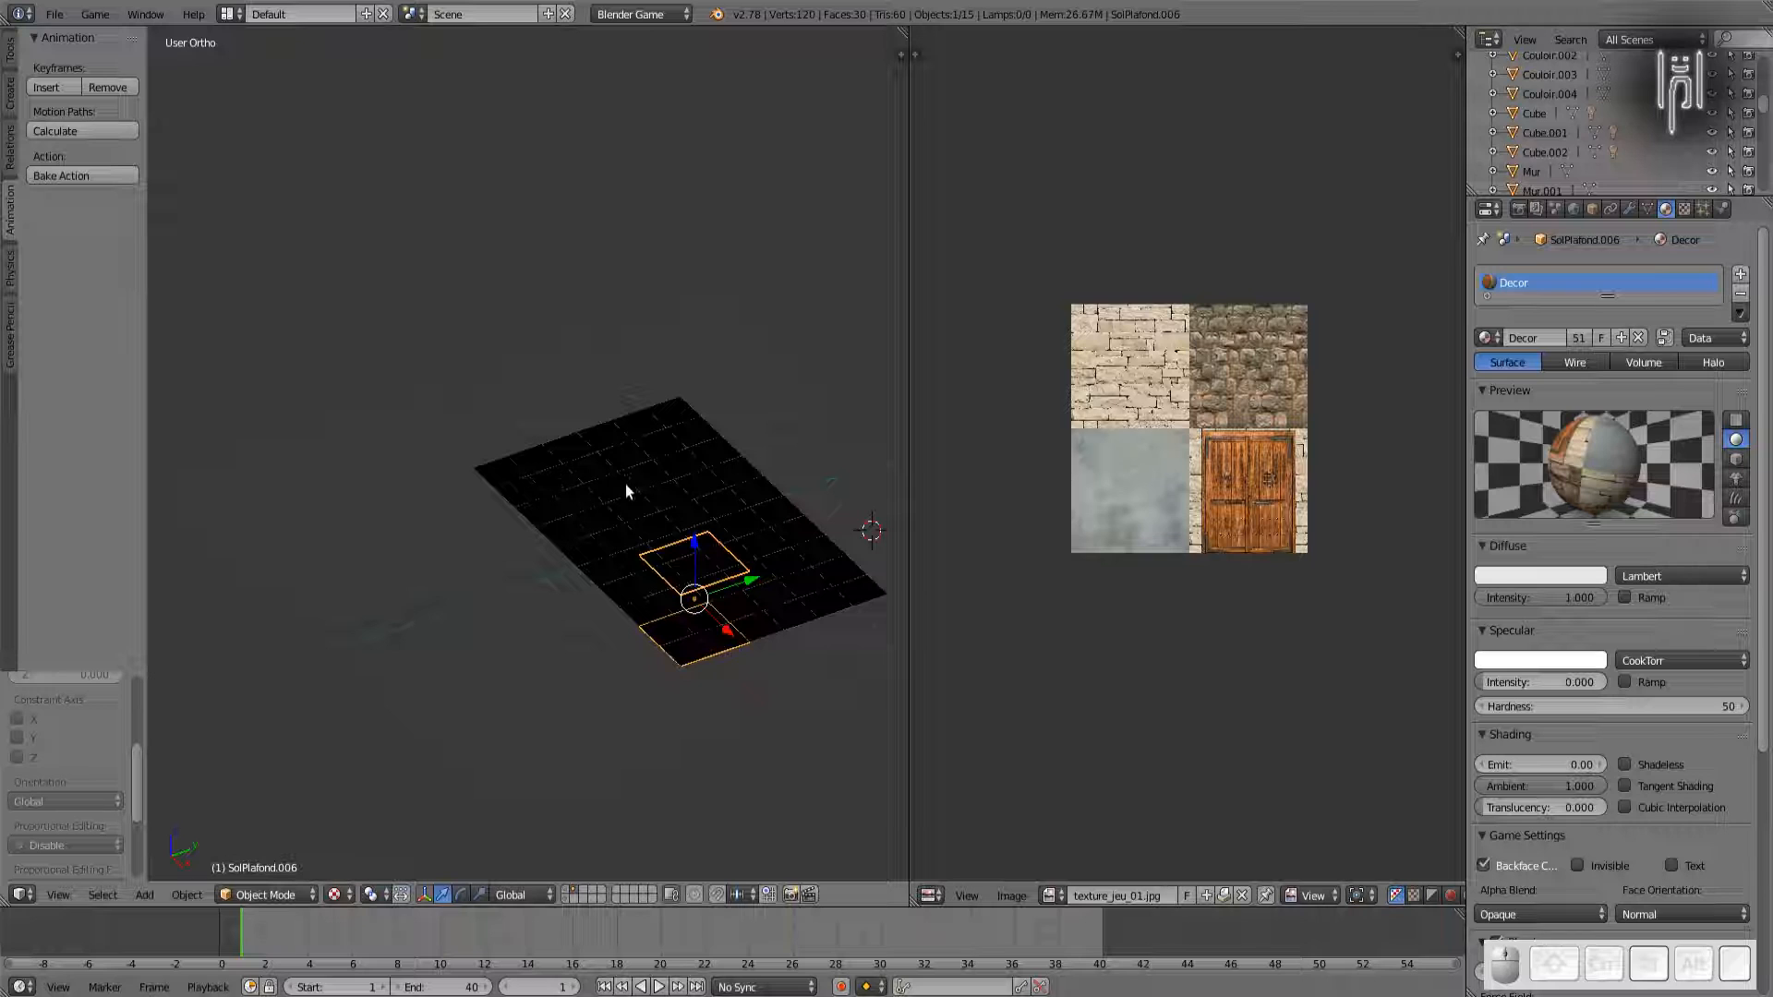
Step: Show the wall layer together with the floor layer and test-run the level in the game engine
{"action": "left_click", "coordinate": [566, 897], "text": "shift"}
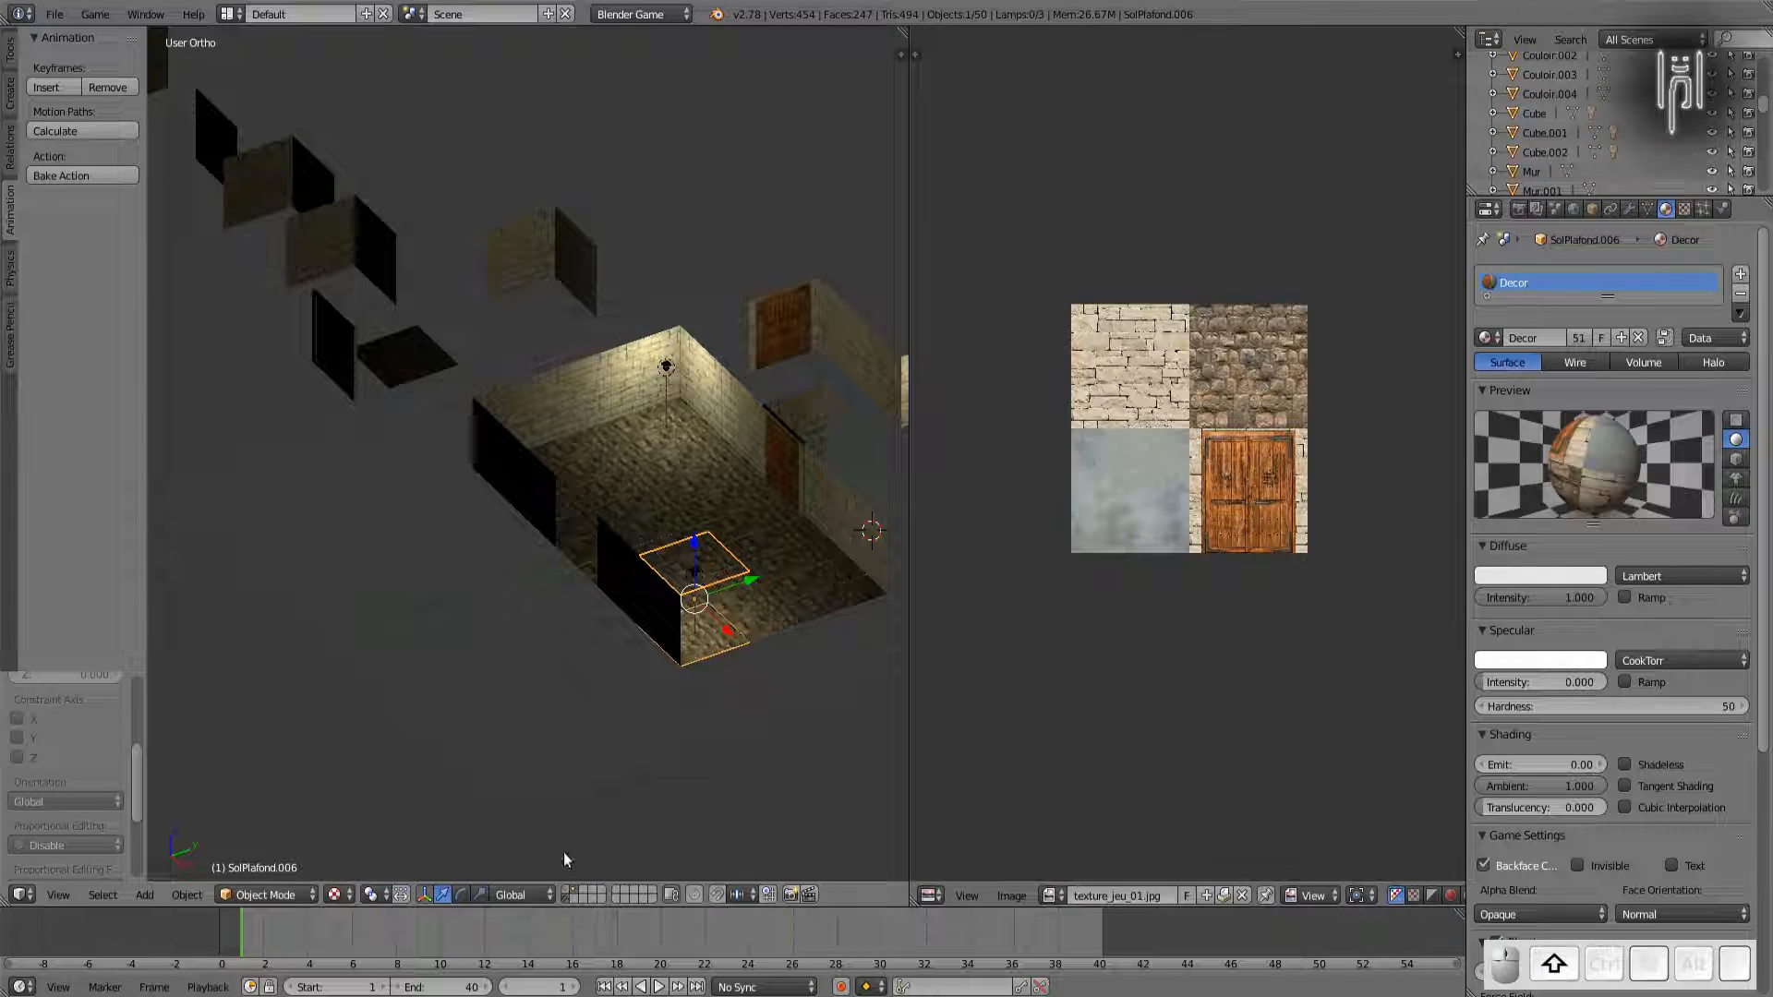
{"action": "middle_click_drag", "start_coordinate": [547, 559], "coordinate": [430, 529]}
{"action": "key", "text": "p"}
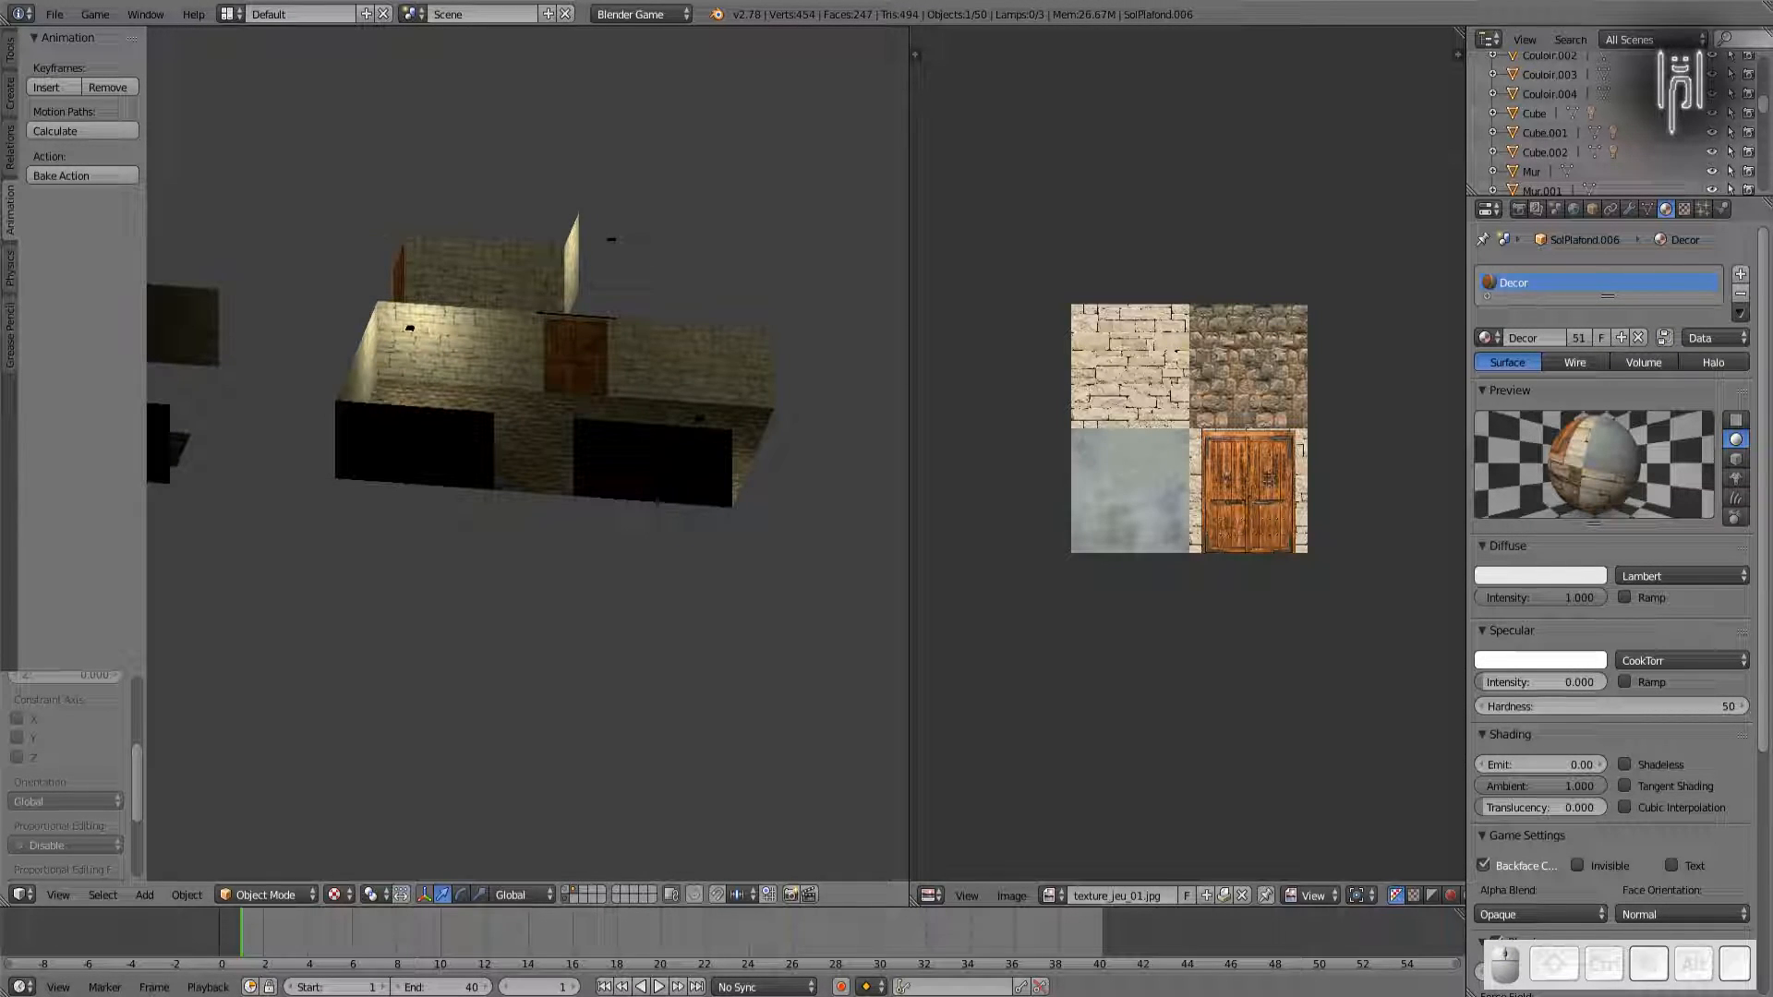
{"action": "key", "text": "Escape"}
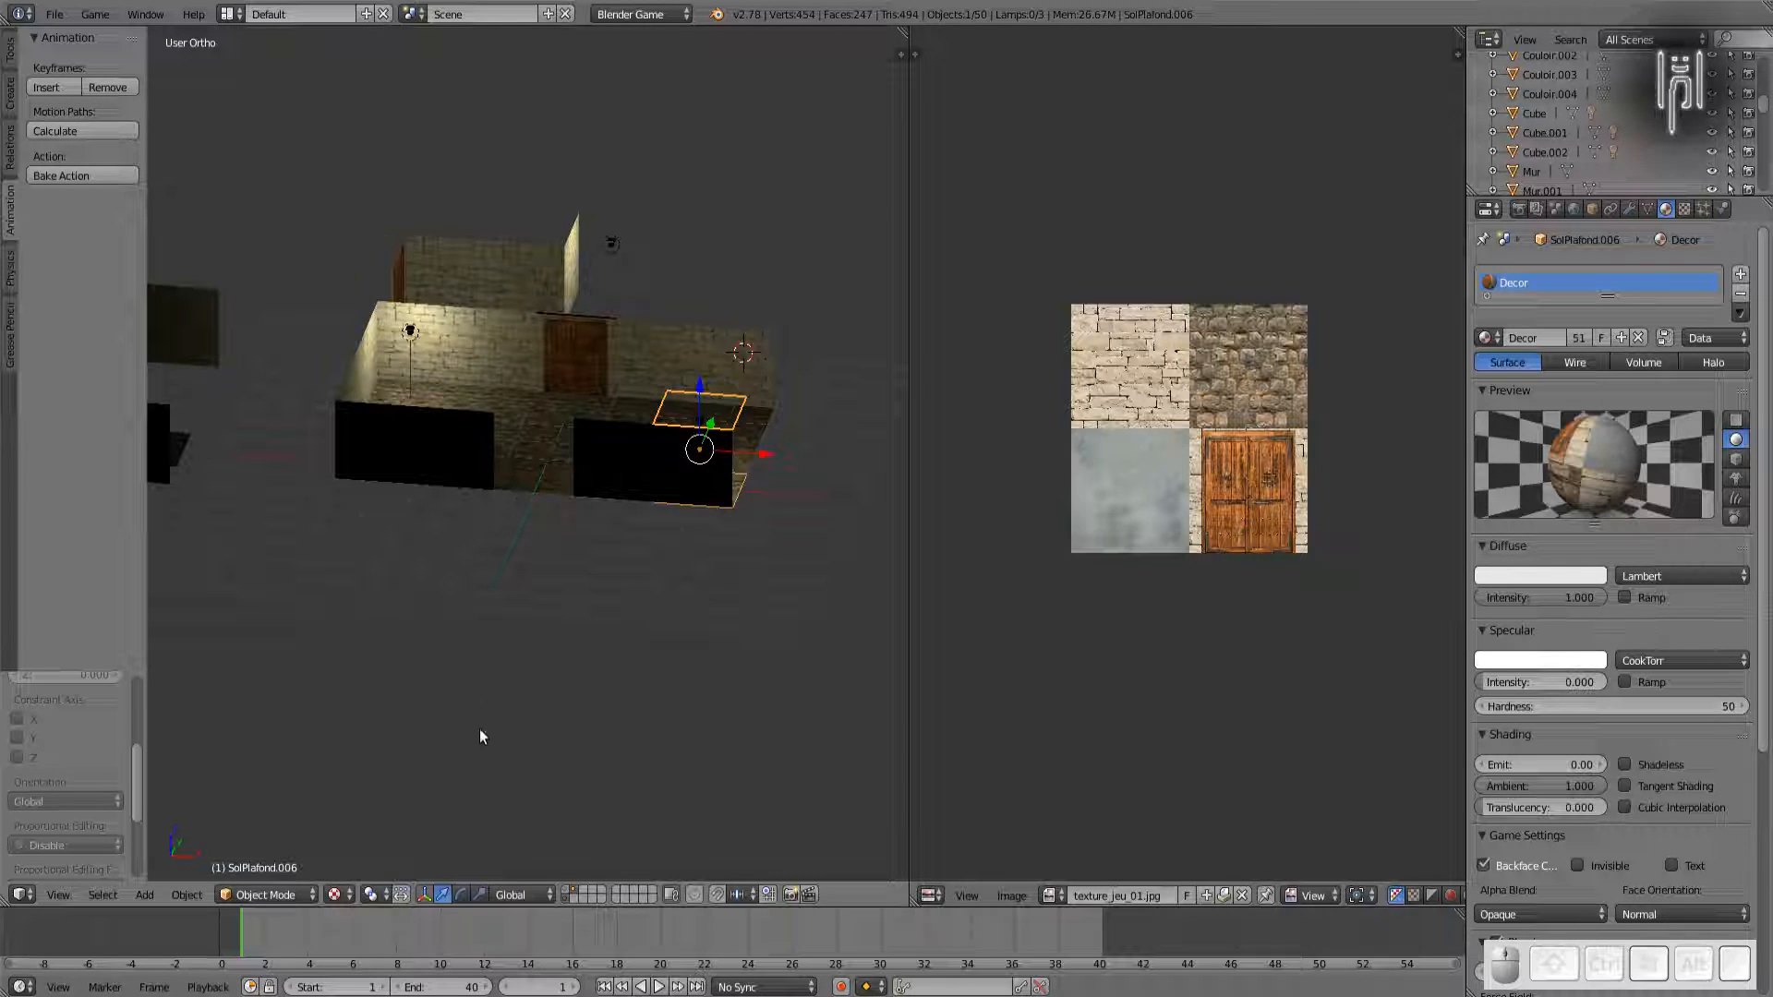
Step: Walk through the room in first-person navigation up to the double door to inspect the lit walls, floor and ceiling
{"action": "key", "text": "shift+f"}
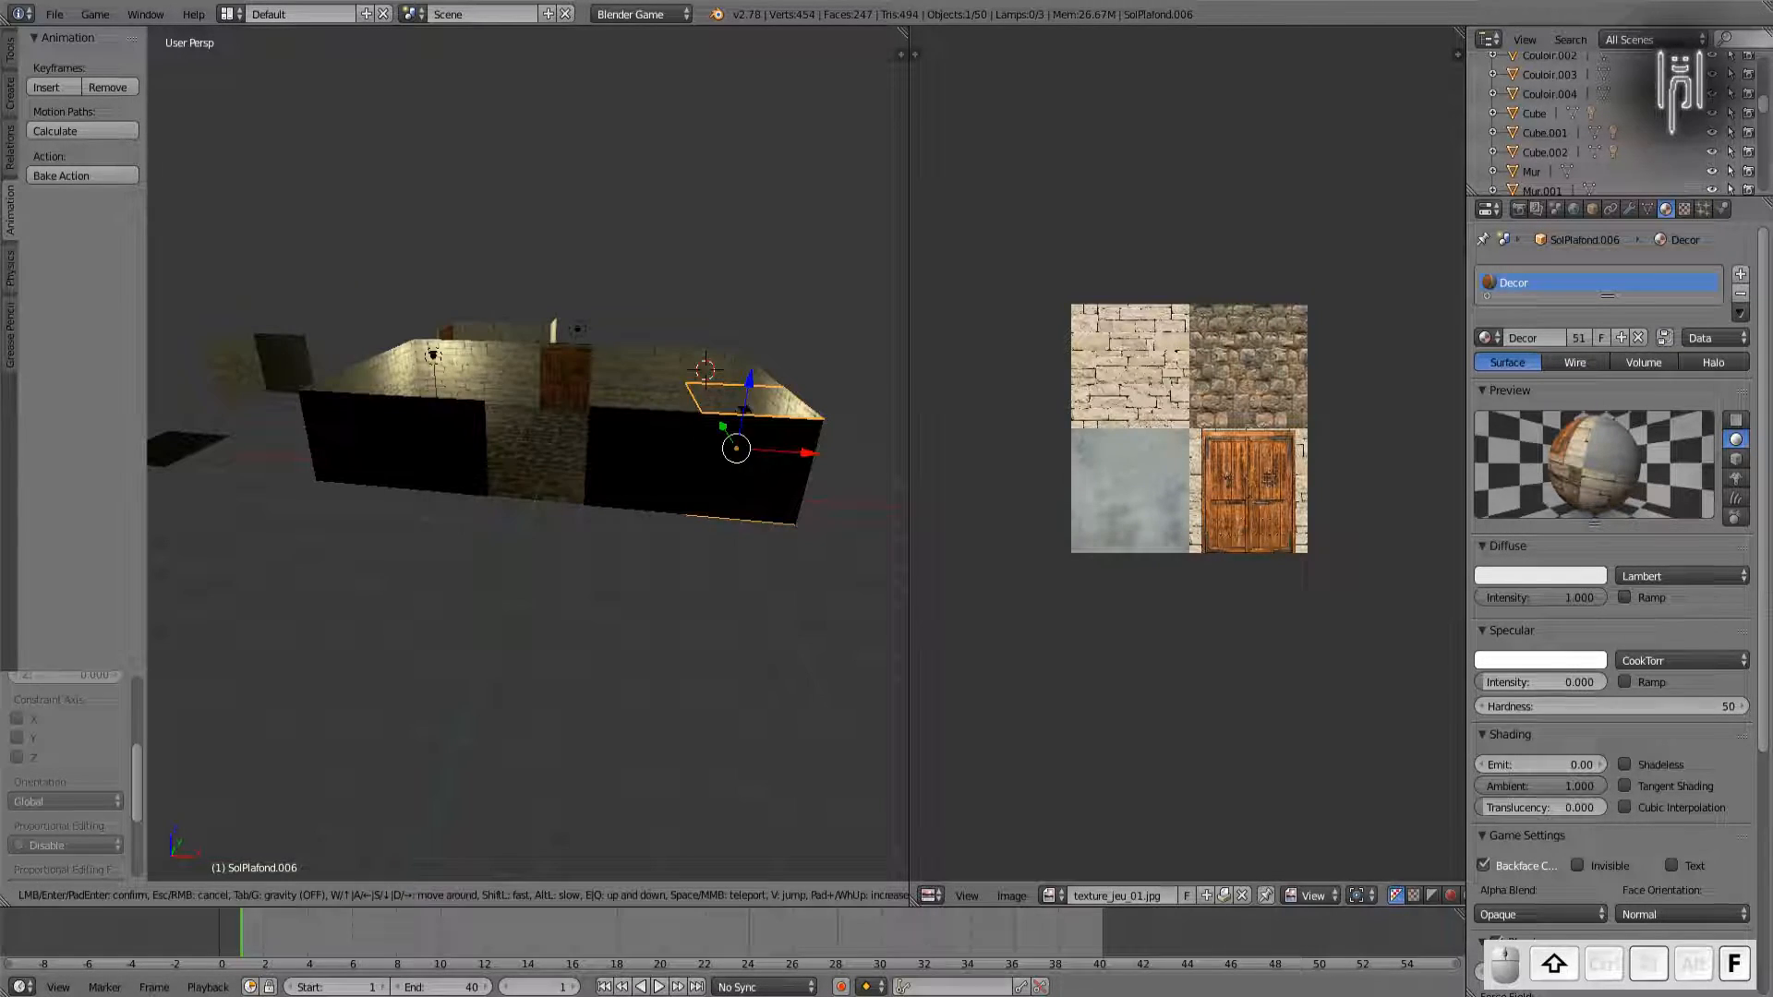
{"action": "key", "text": "w"}
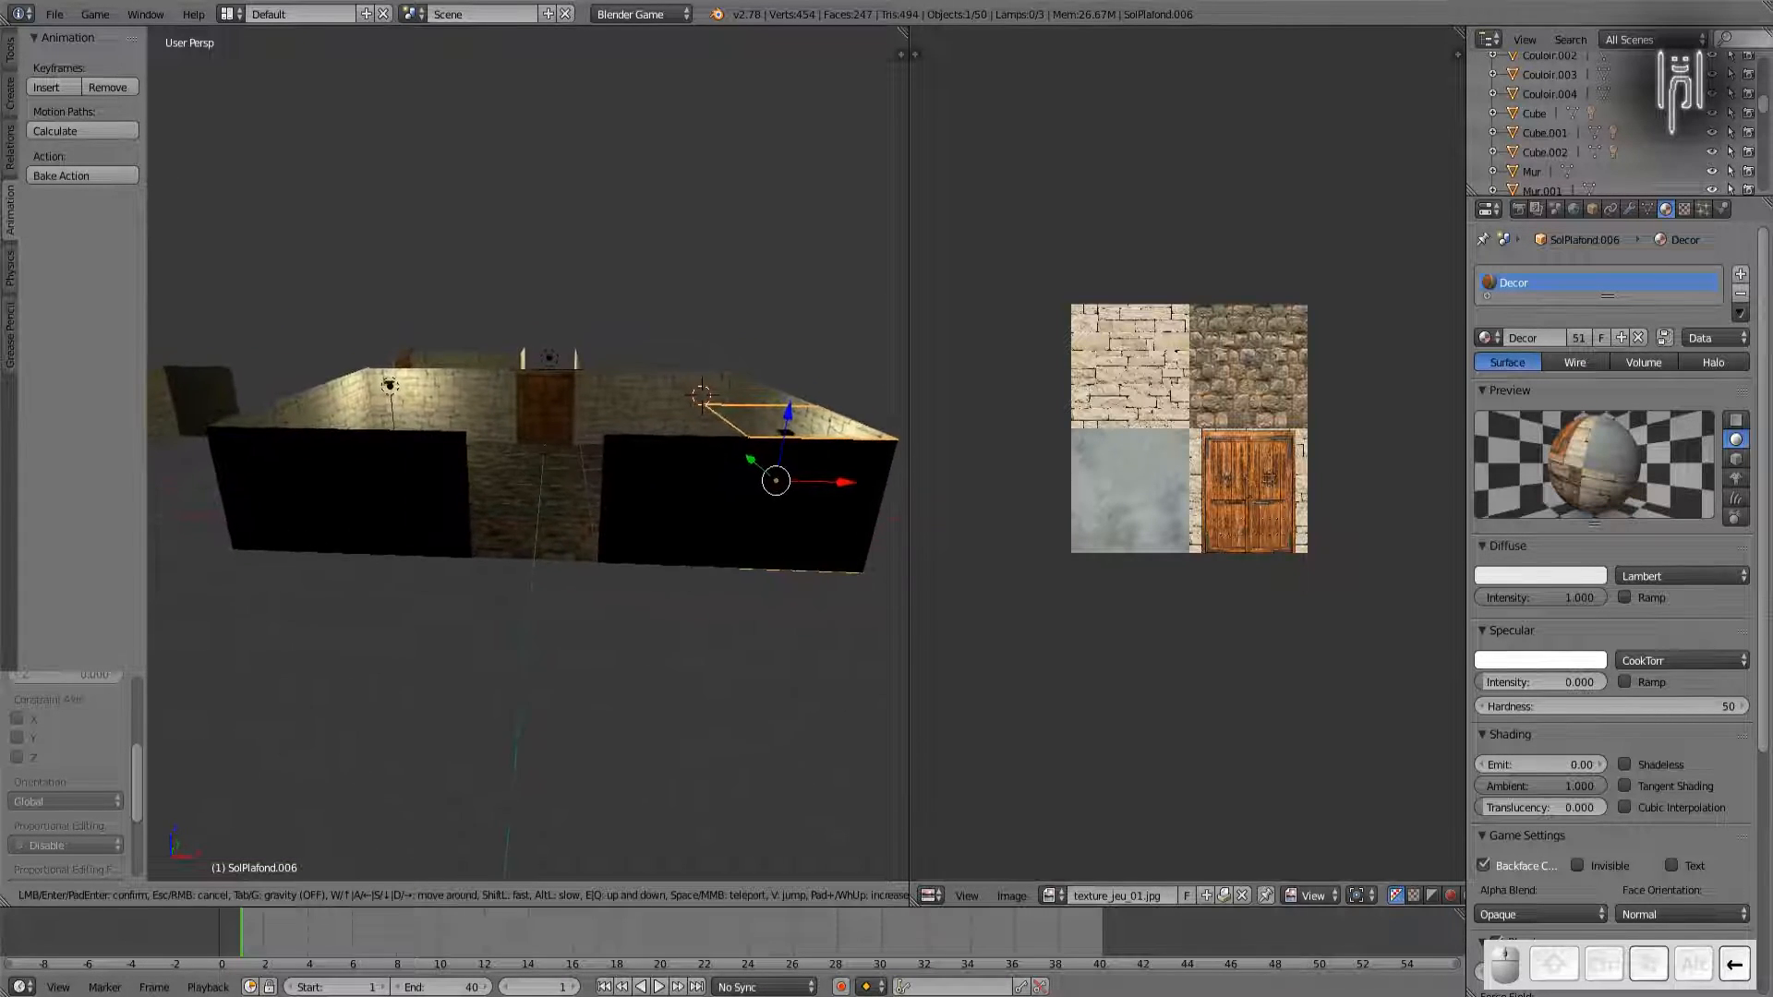
{"action": "key", "text": "w"}
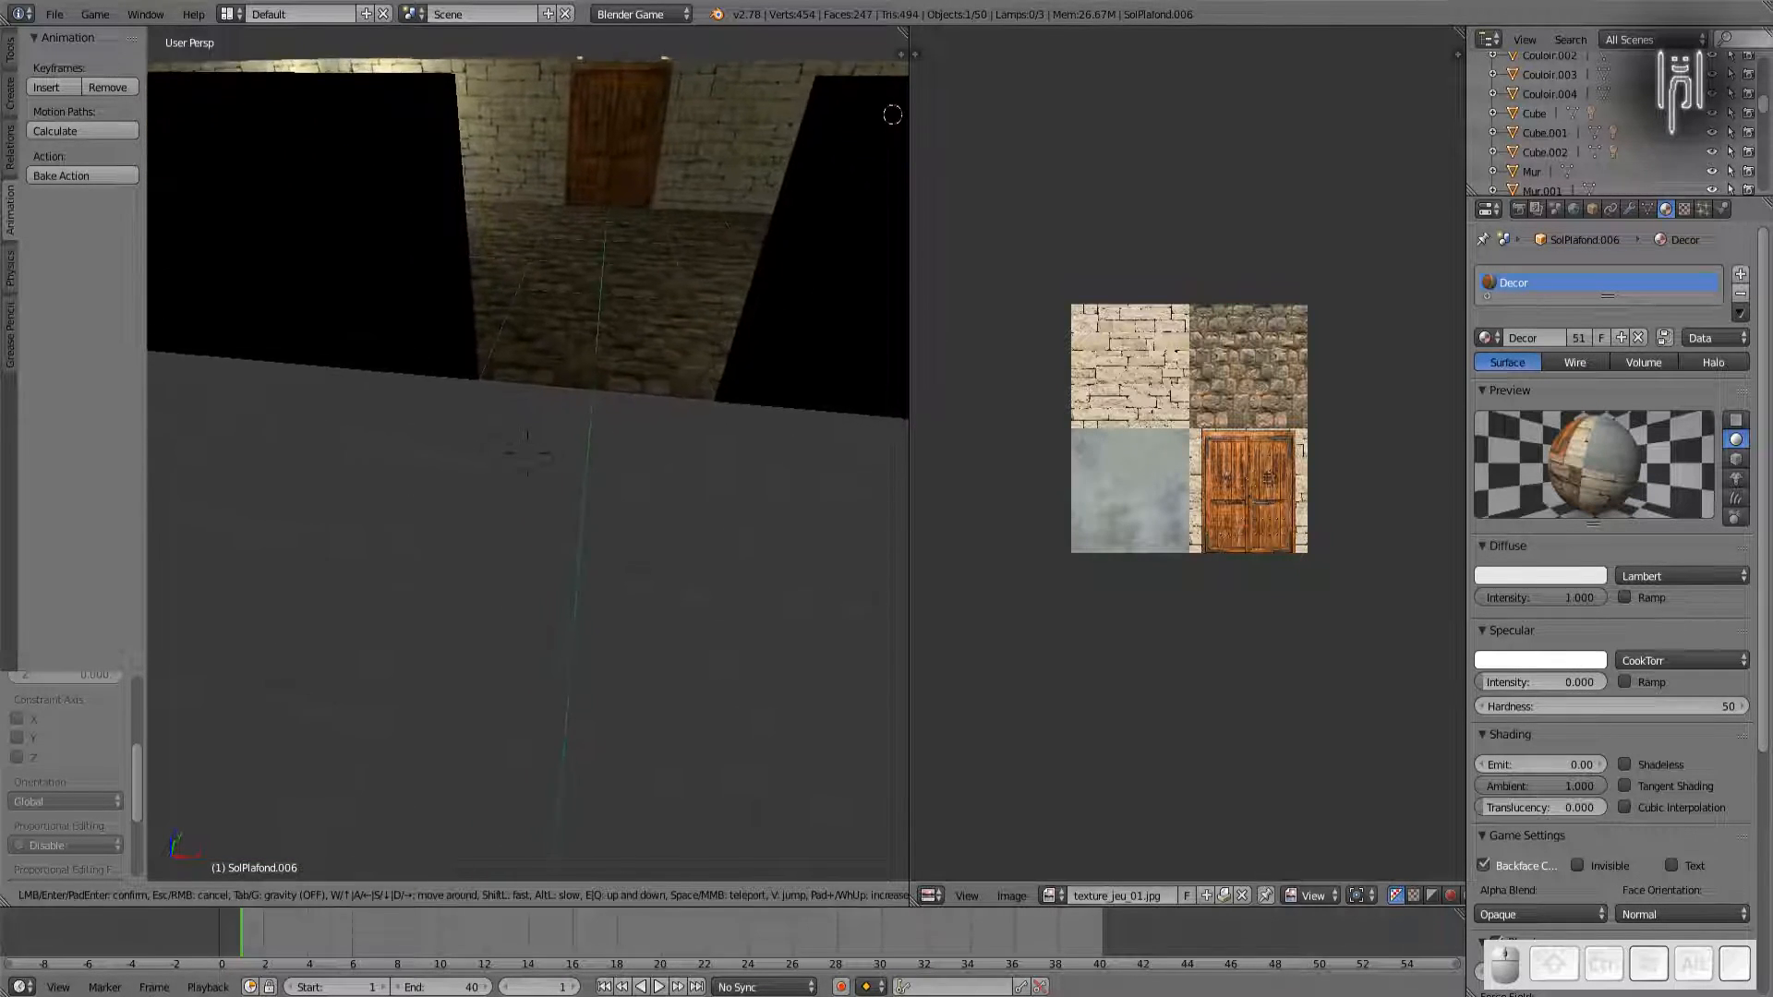
{"action": "key", "text": "Up"}
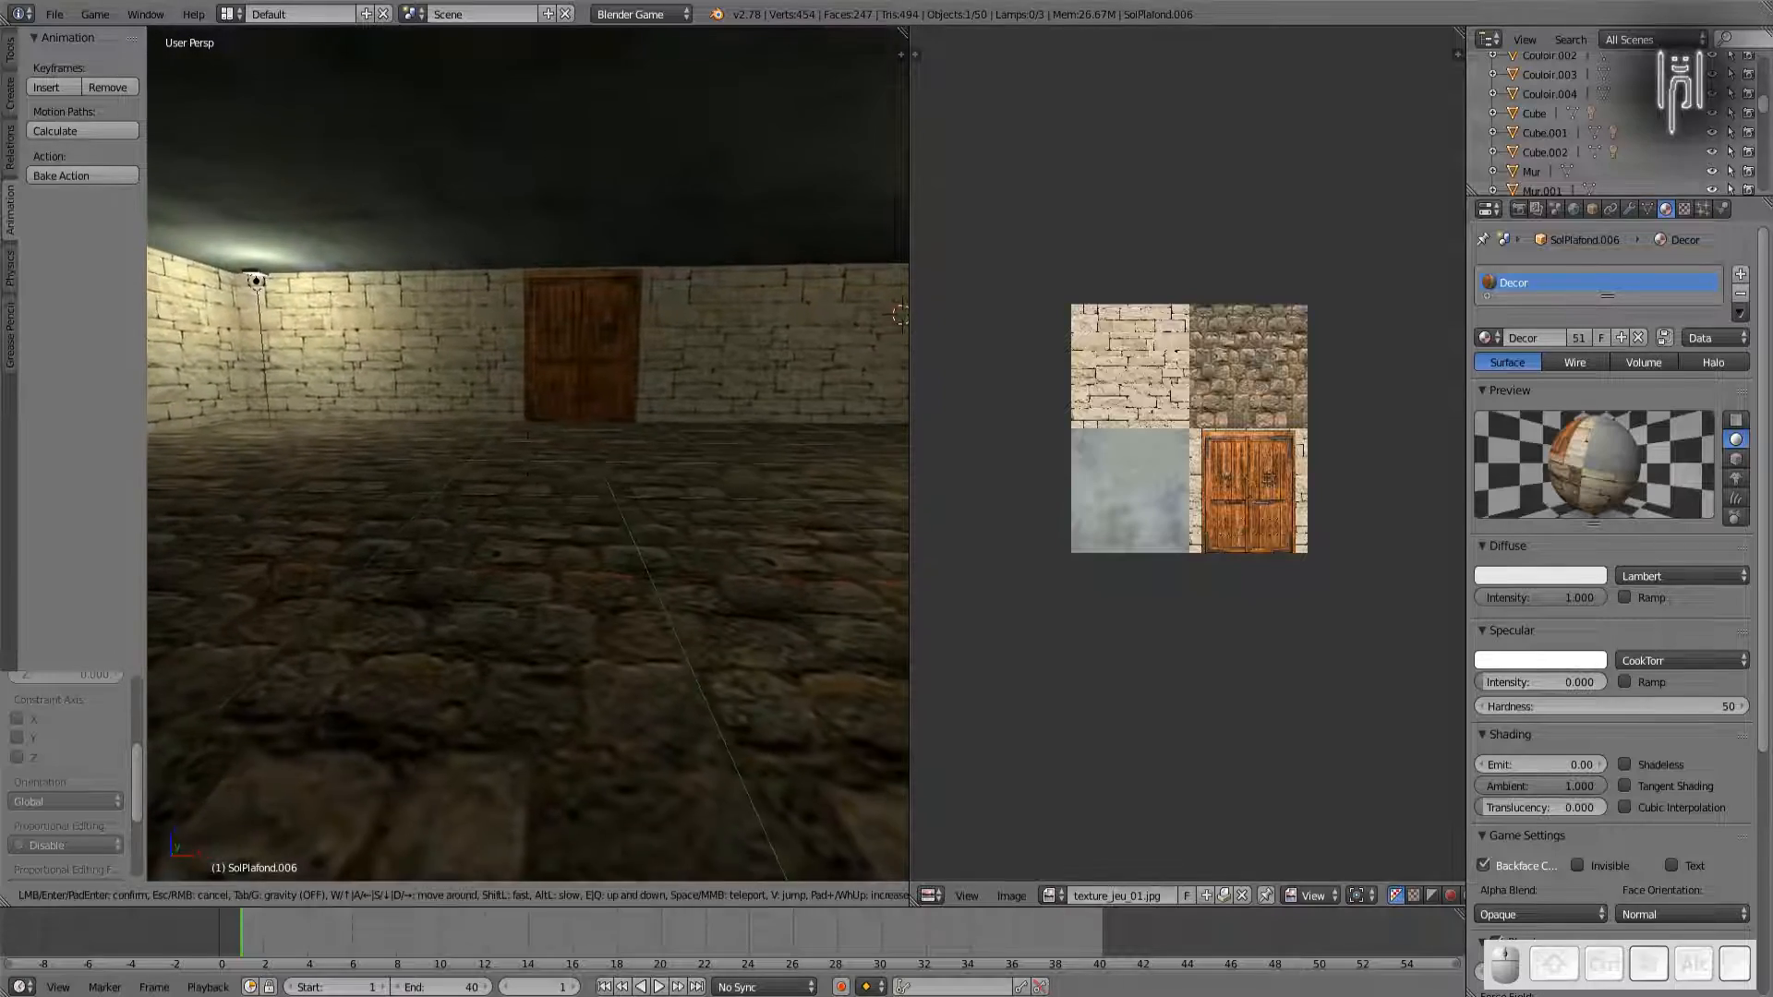
{"action": "key", "text": "Up"}
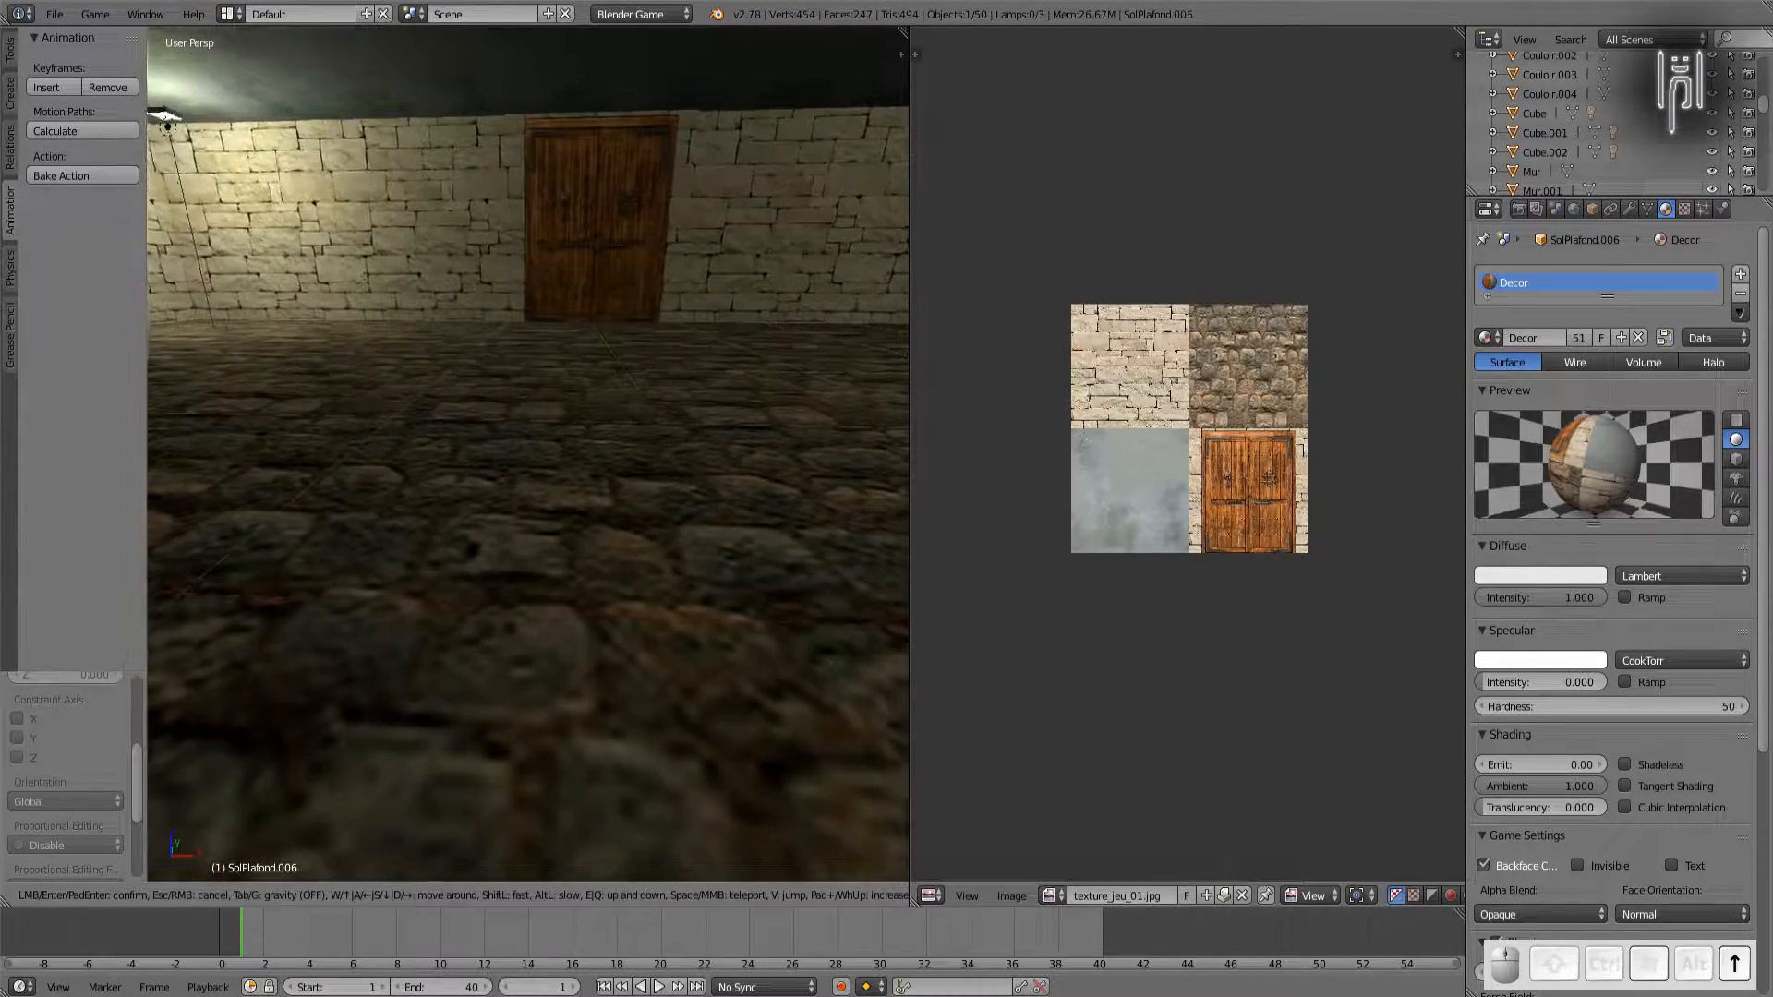
{"action": "key", "text": "Right"}
{"action": "key", "text": "Up"}
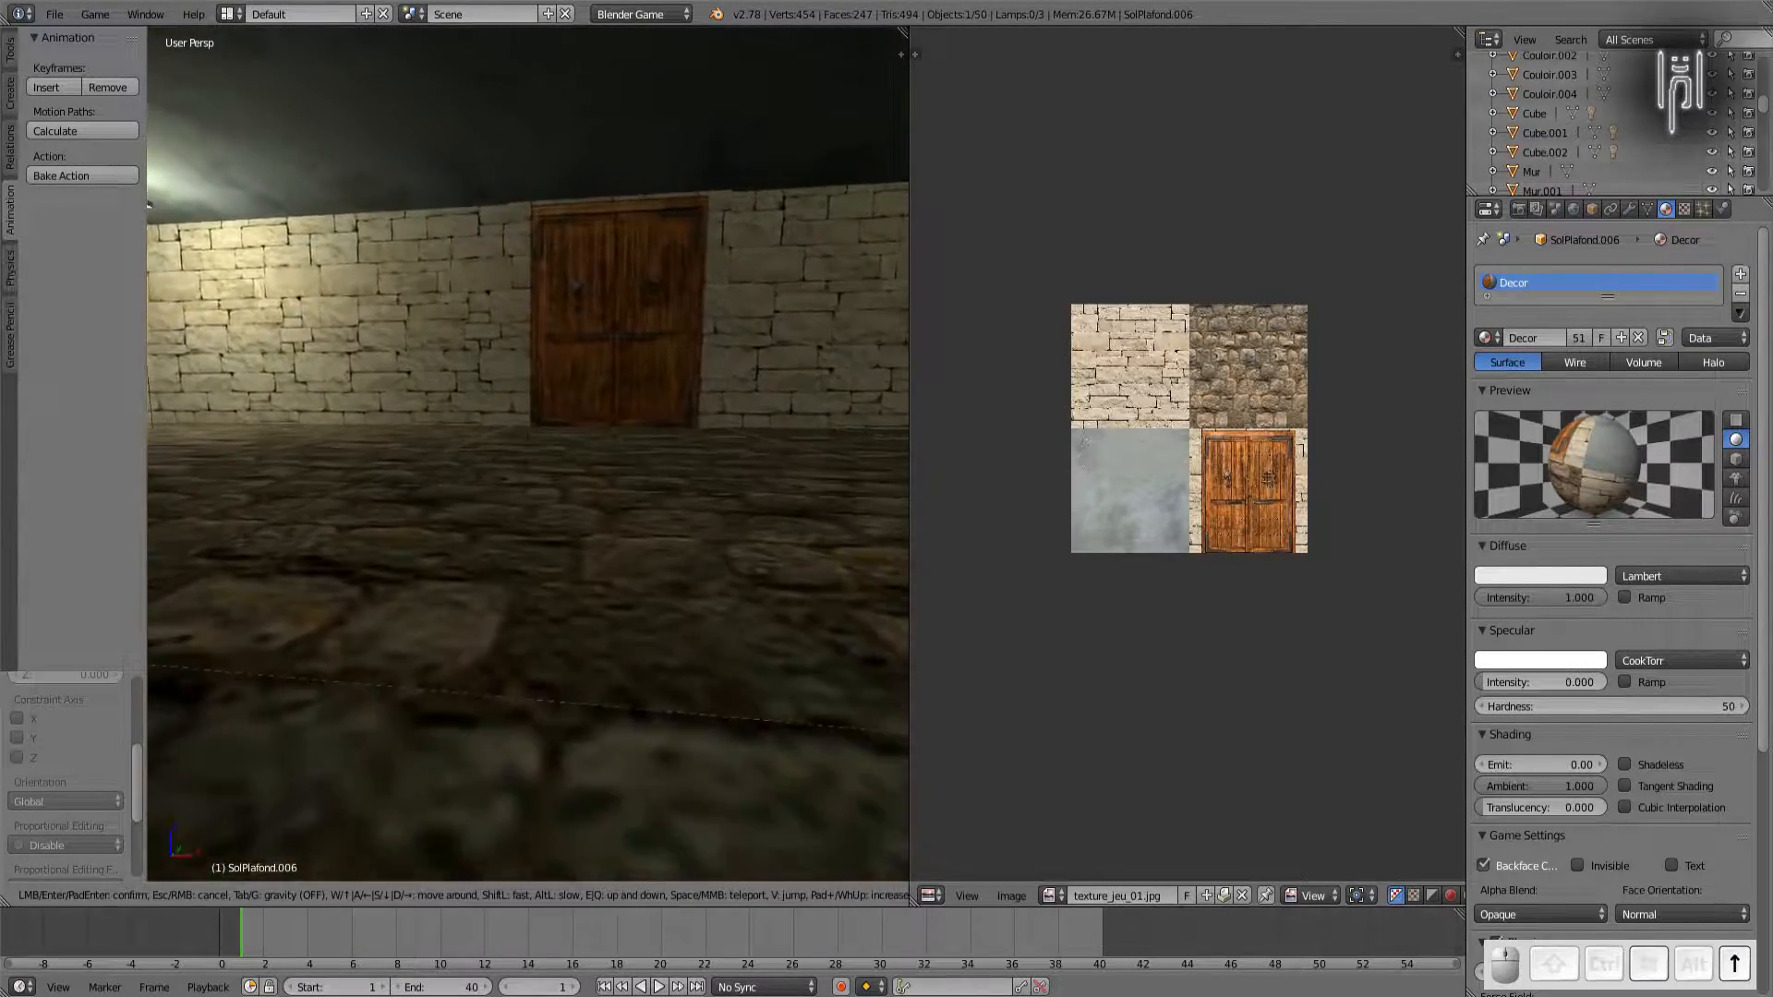
{"action": "key", "text": "Up"}
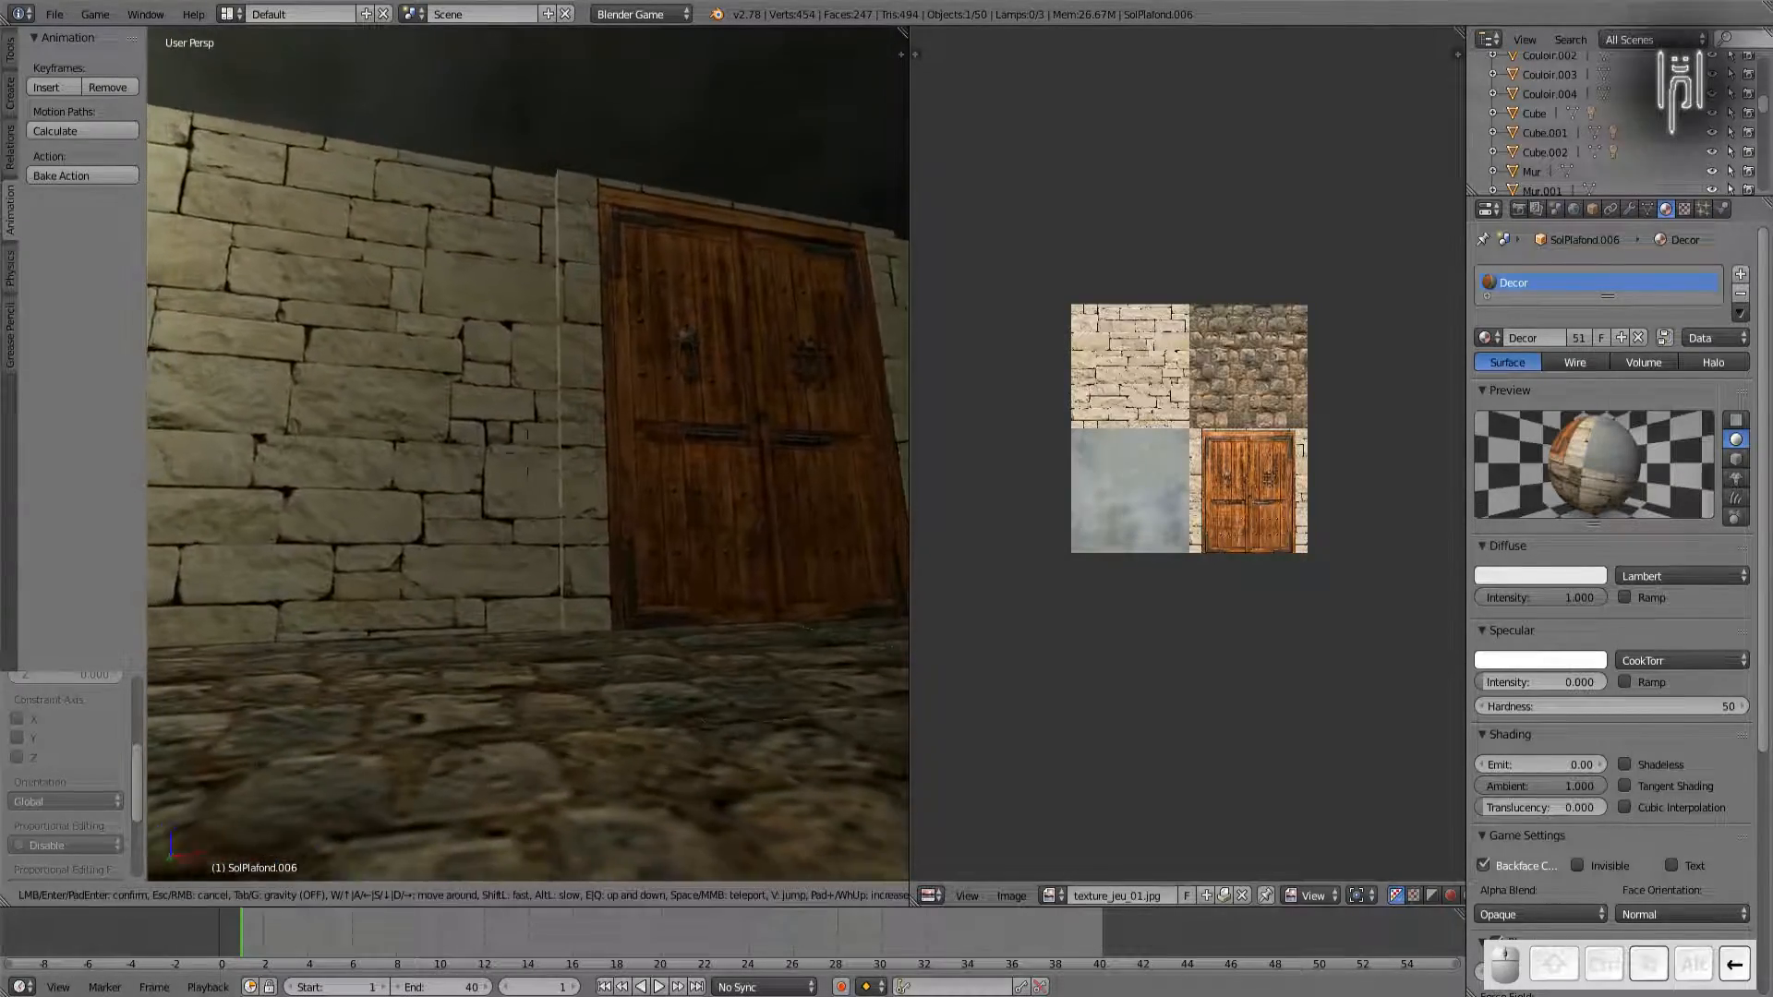
{"action": "key", "text": "Right"}
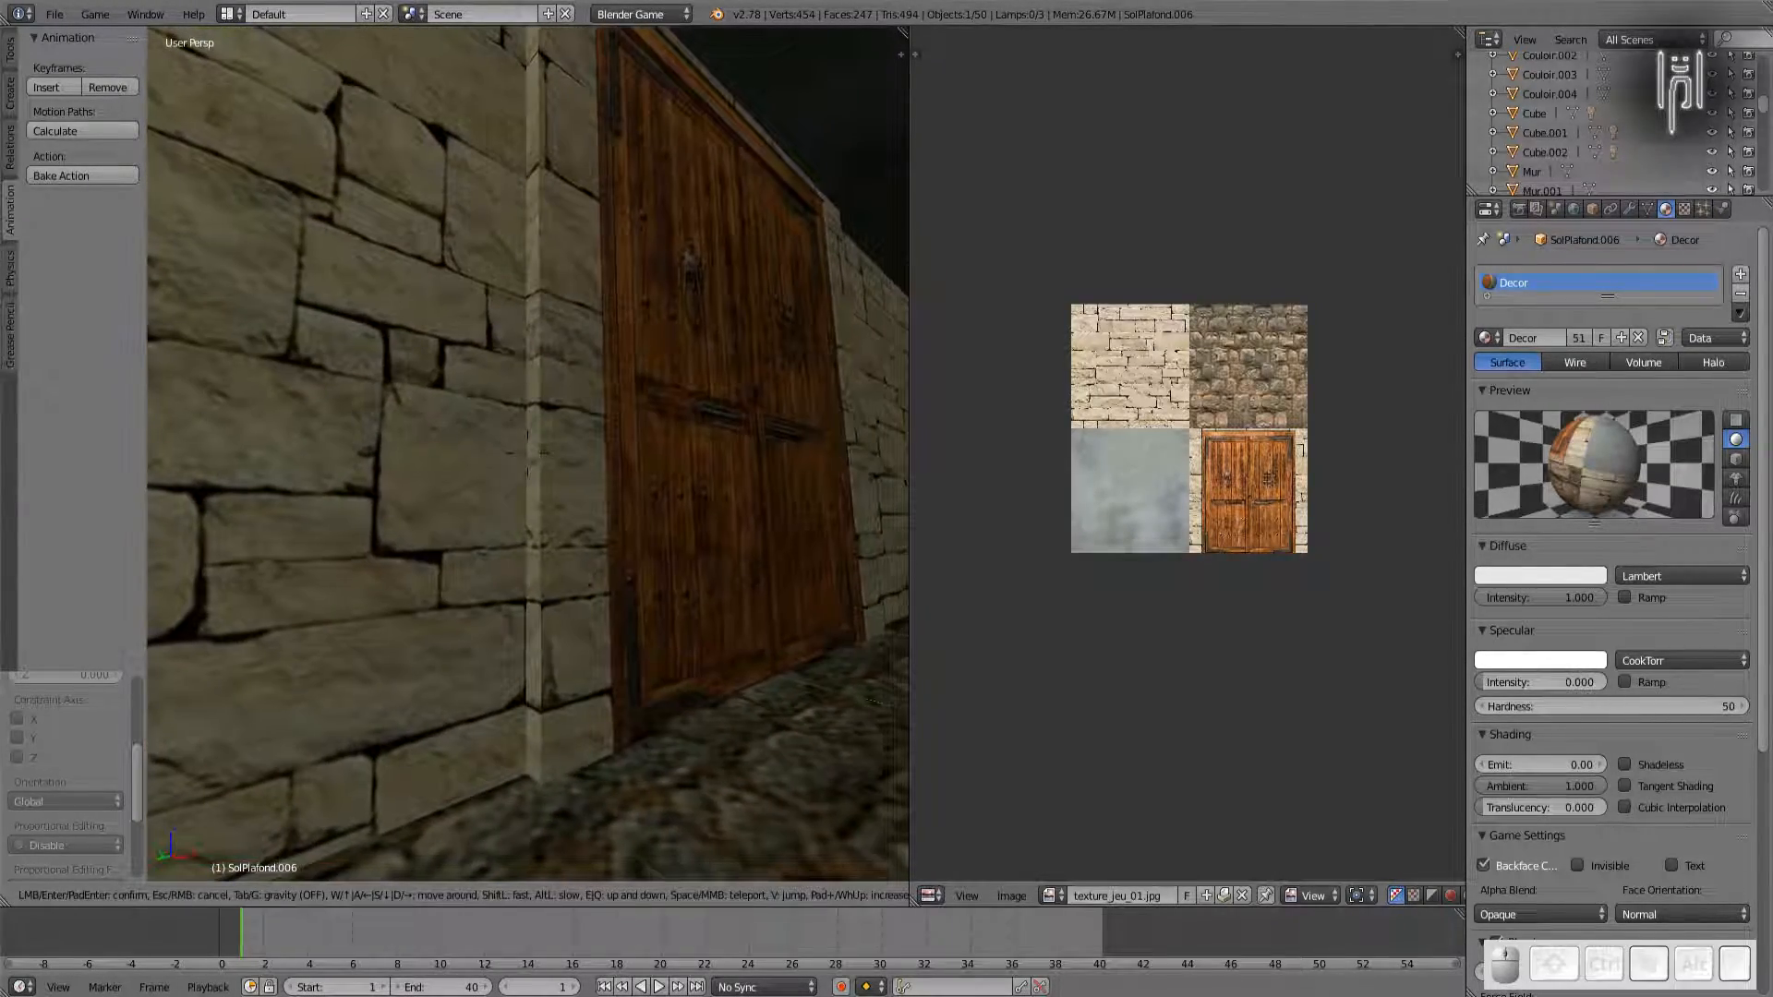
{"action": "key", "text": "Left"}
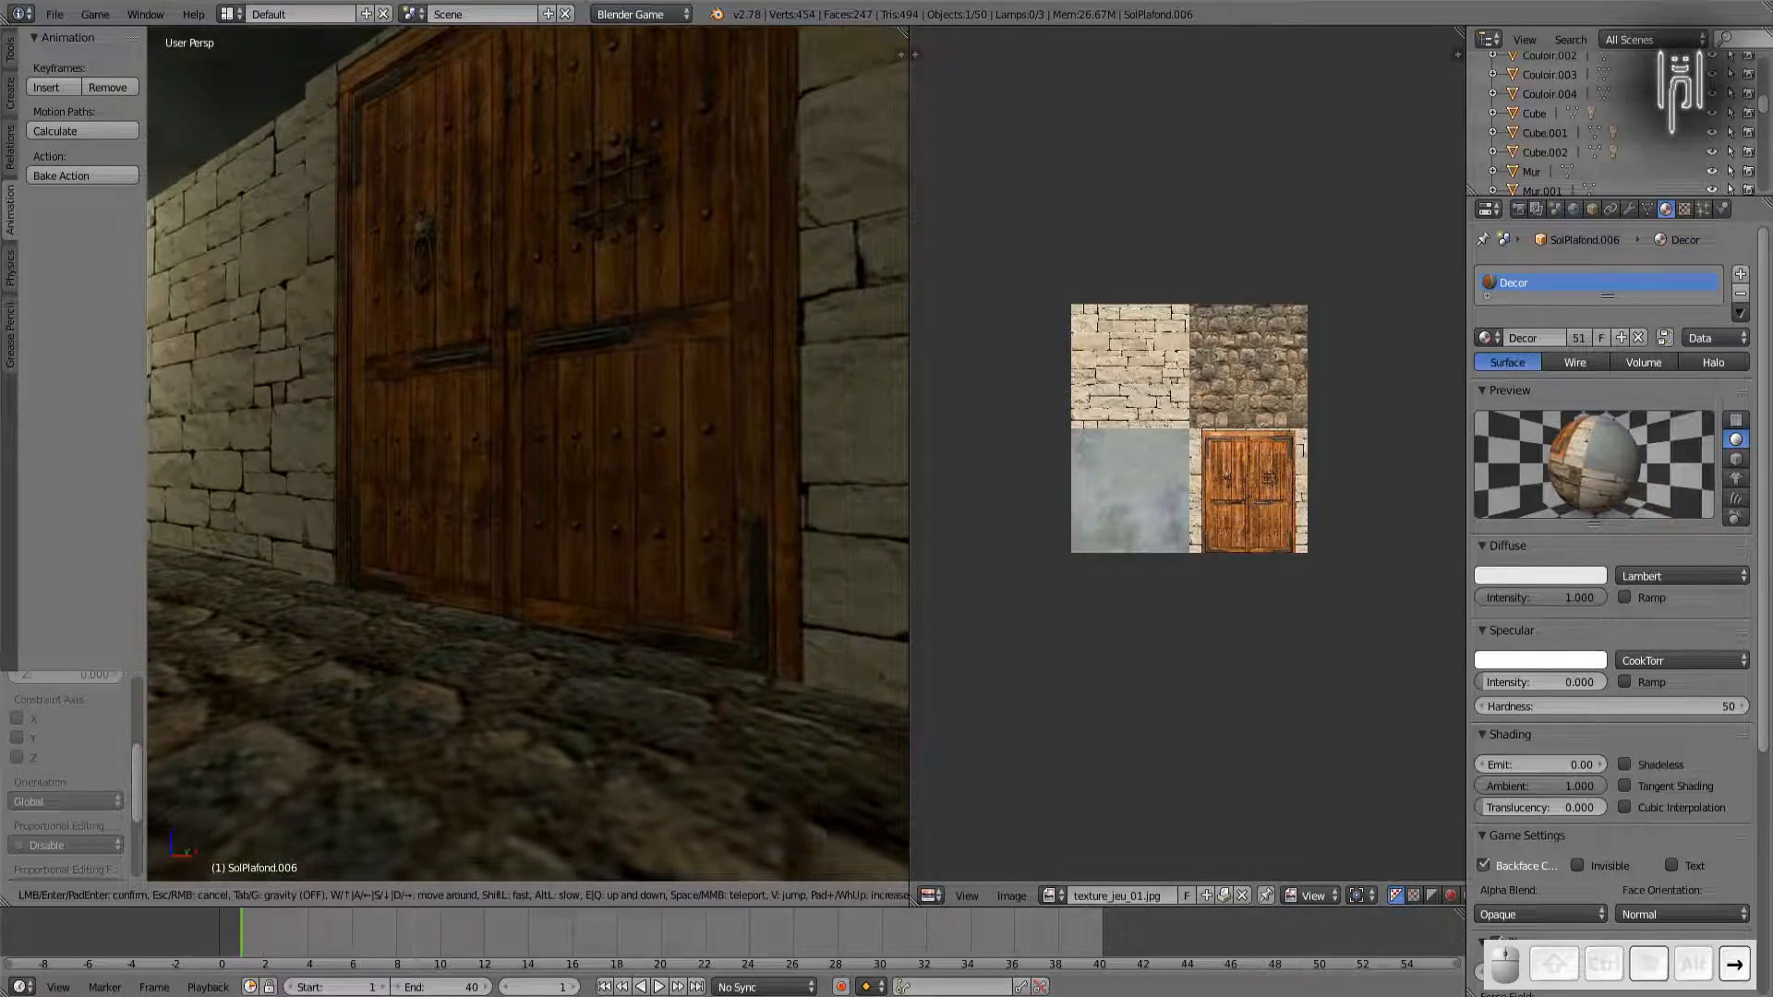
{"action": "key", "text": "Down"}
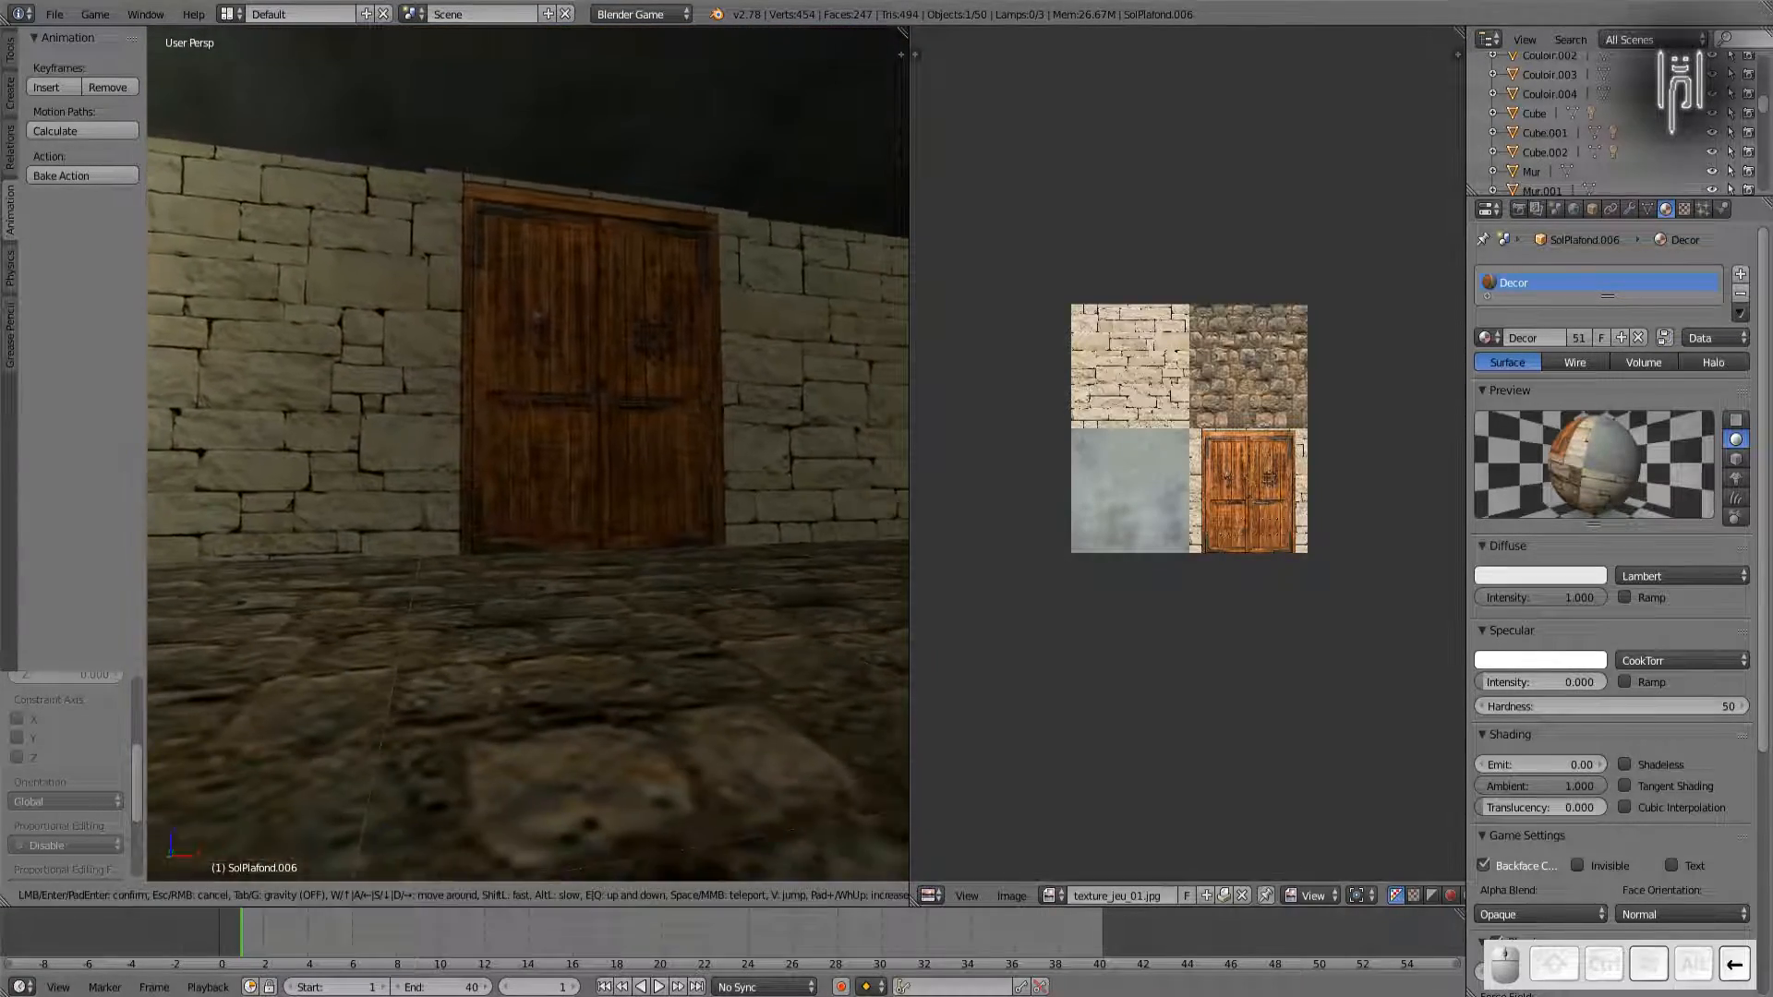
{"action": "key", "text": "Right"}
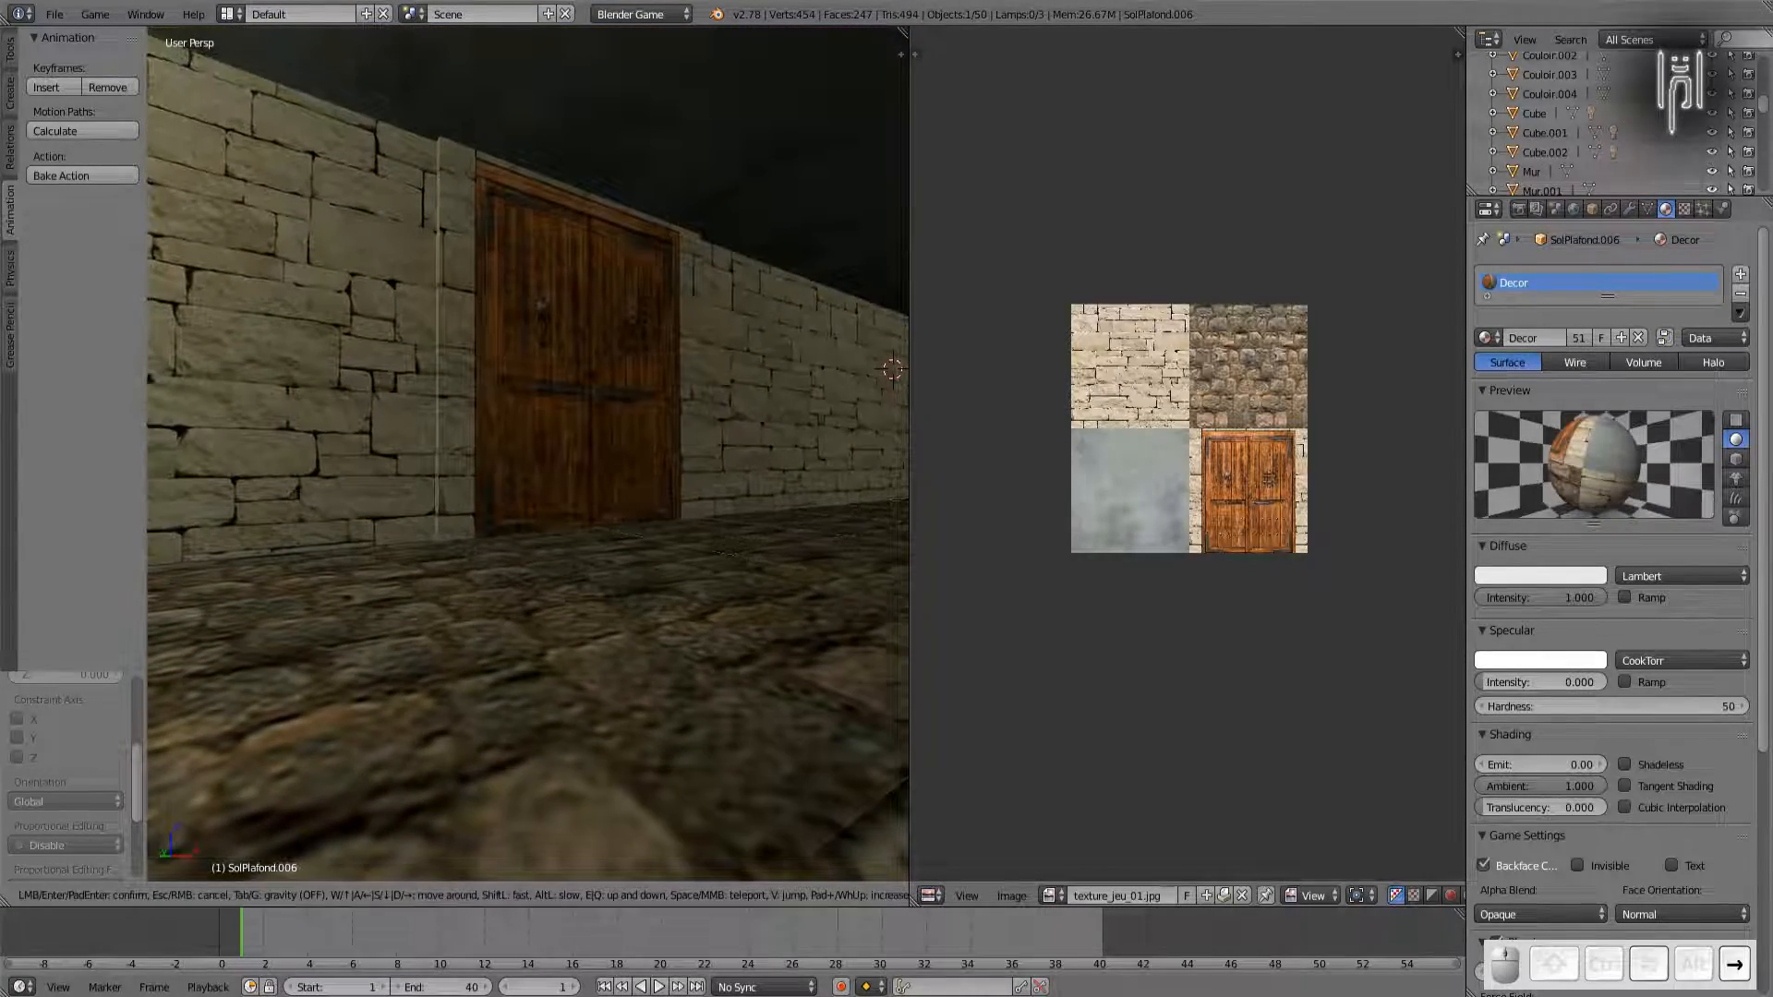
{"action": "left_click", "coordinate": [526, 453]}
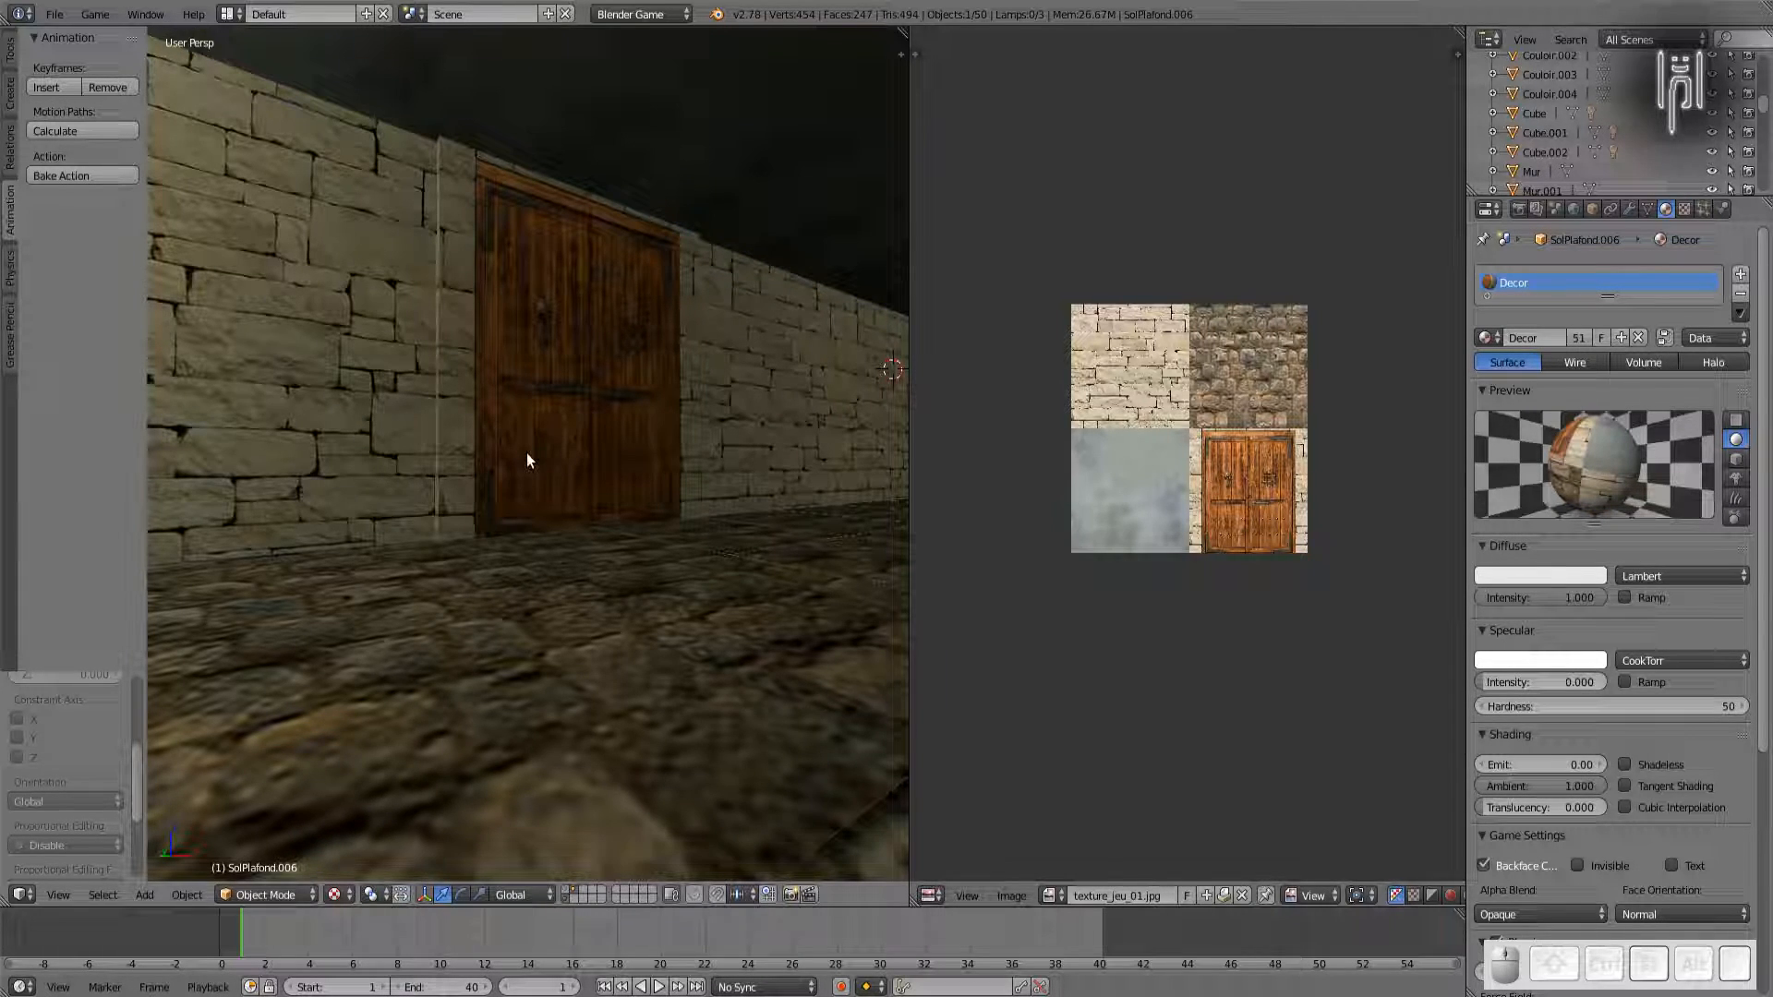
Step: Play the animation to preview the flickering light from inside the room
{"action": "key", "text": "shift+a"}
{"action": "key", "text": "alt+a"}
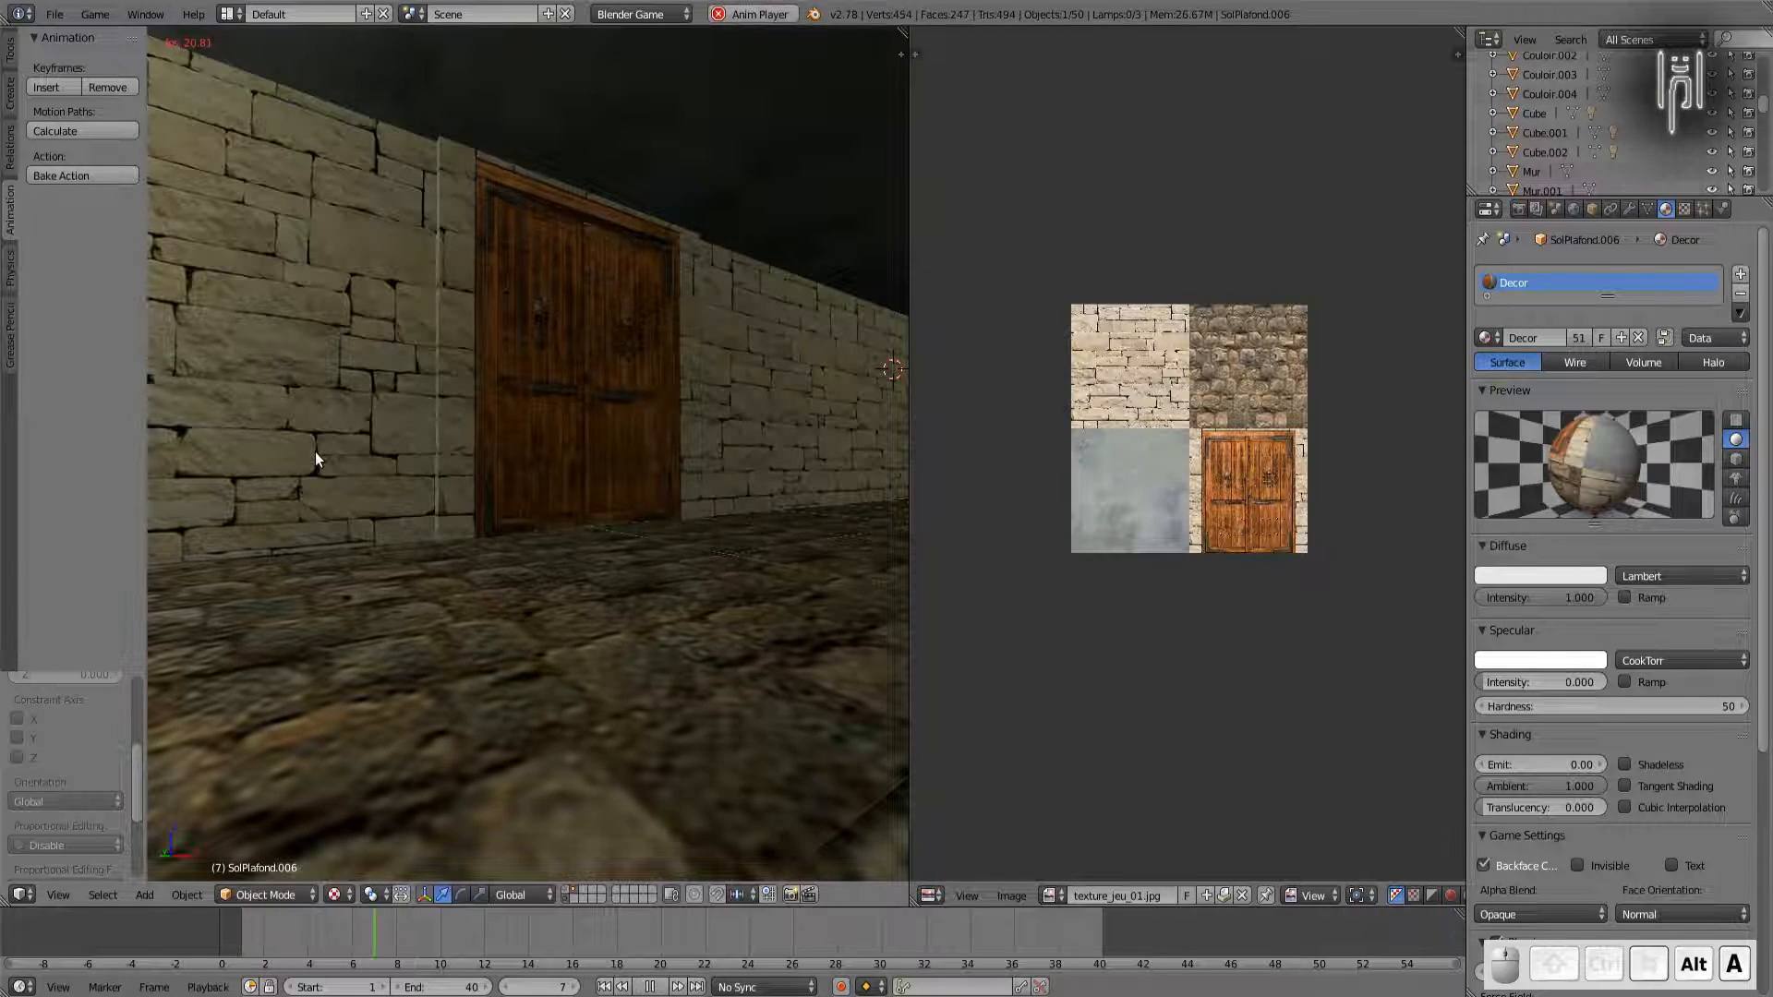